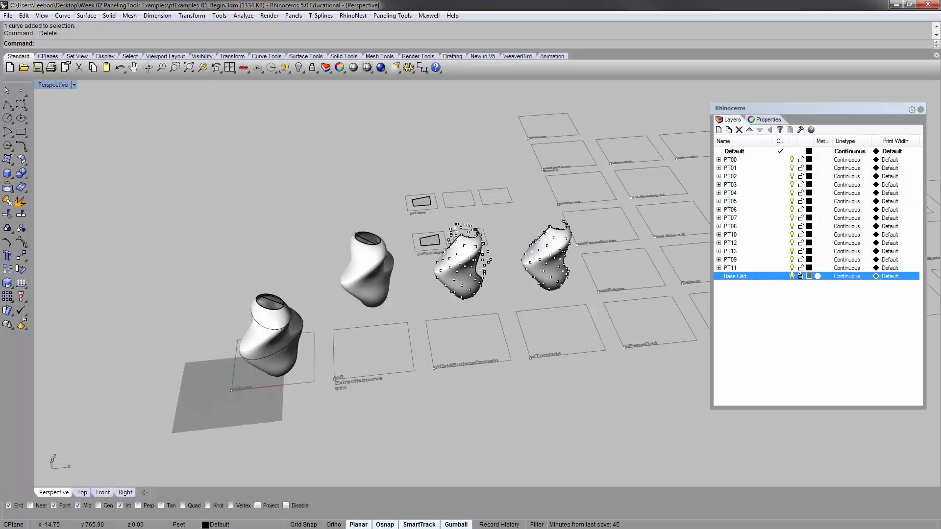
# Switch to the browser and open the Paneling Tools Overview page from the Week 02 Paneling Tools module.
pyautogui.hotkey('alt', 'Tab')
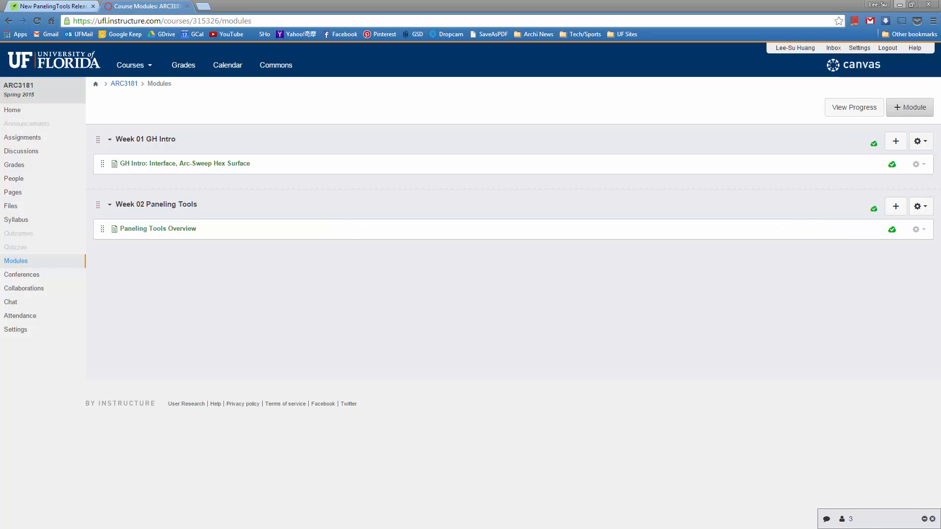
pyautogui.click(158, 229)
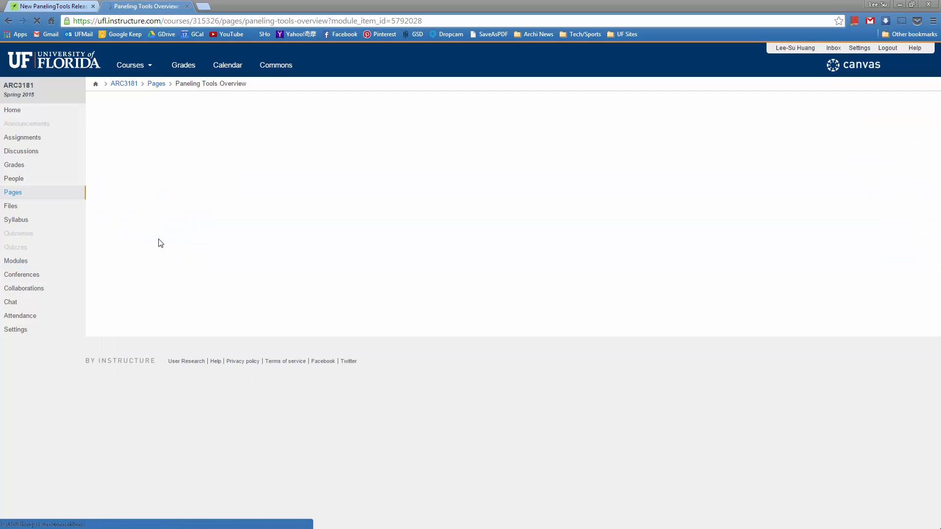
pyautogui.scroll(-1, 319, 214)
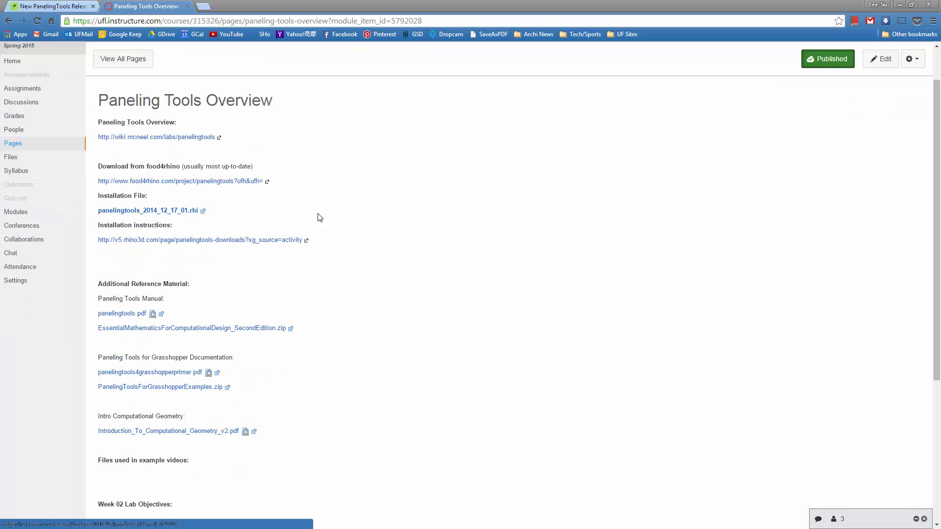
# Open the McNeel wiki link for PanelingTools, read the Background description of the plug-in, and close the page.
pyautogui.click(178, 140)
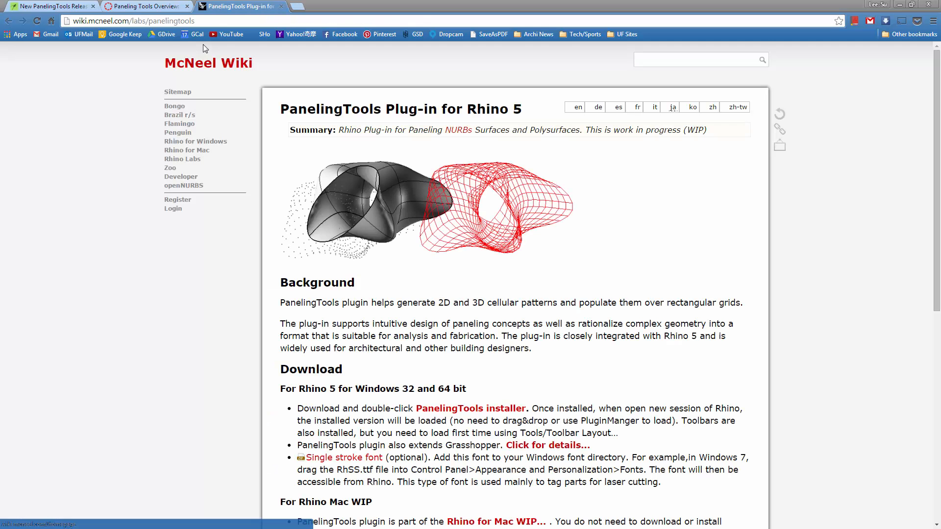
pyautogui.scroll(-3, 420, 226)
pyautogui.scroll(1, 441, 172)
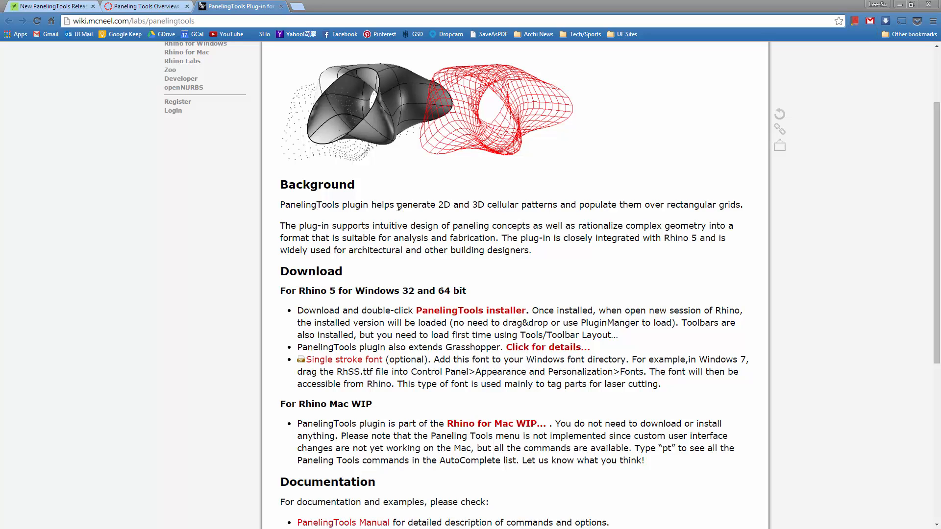
pyautogui.moveTo(398, 207); pyautogui.dragTo(743, 209)
pyautogui.click(565, 201)
pyautogui.click(282, 6)
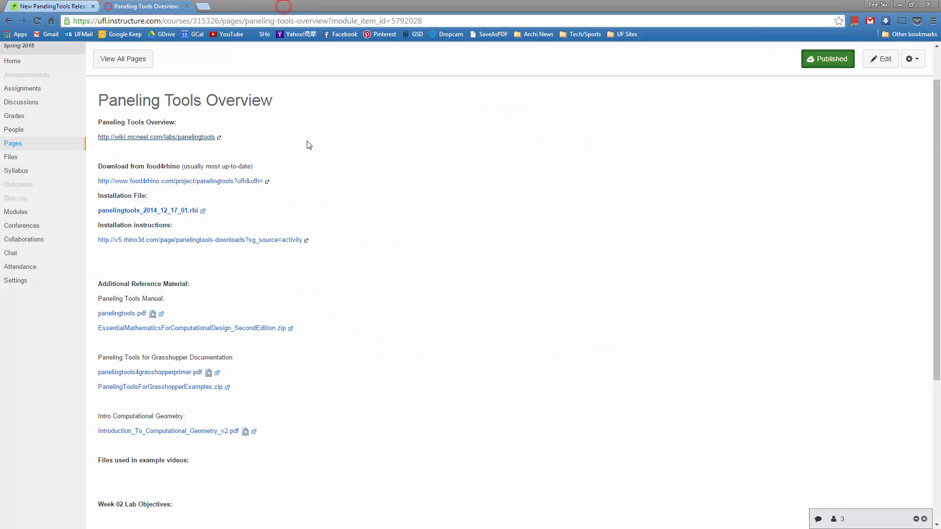
# Open the food4rhino PanelingTools link from the overview page, review its downloads and release notes, and close the page.
pyautogui.scroll(-2, 309, 145)
pyautogui.scroll(1, 308, 142)
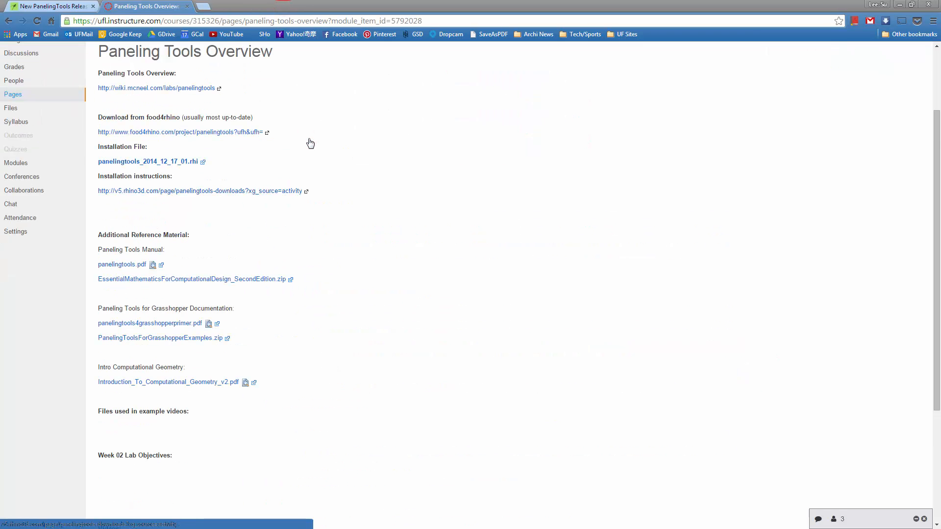
pyautogui.click(243, 133)
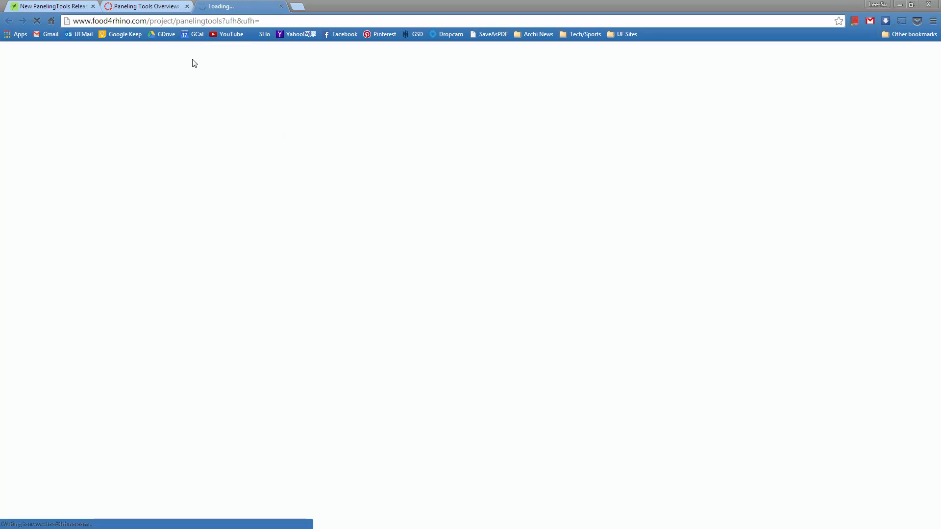
pyautogui.click(147, 7)
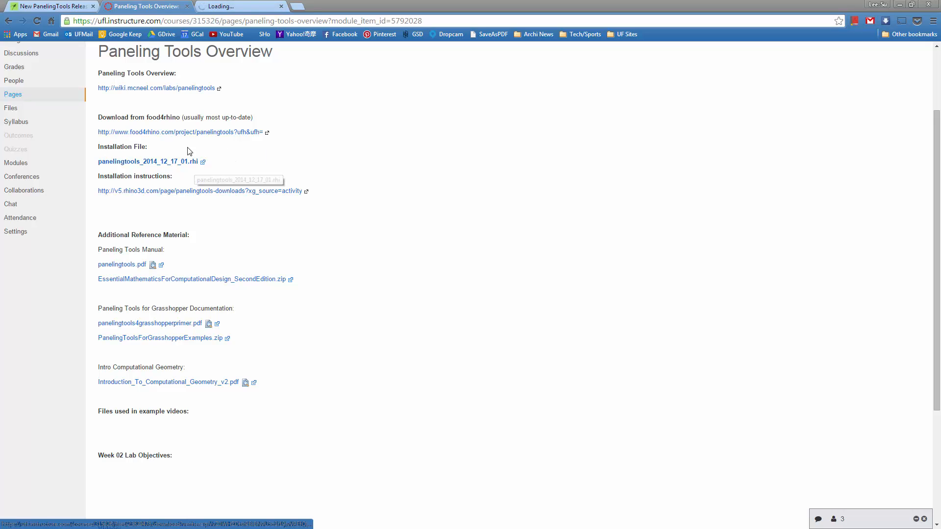
pyautogui.hotkey('ctrl', 'Tab')
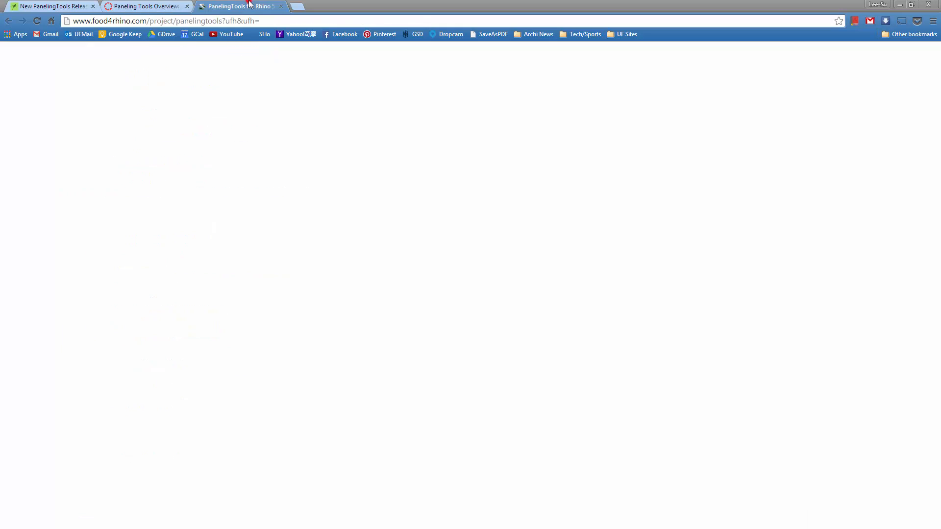
pyautogui.scroll(-2, 228, 177)
pyautogui.scroll(2, 223, 171)
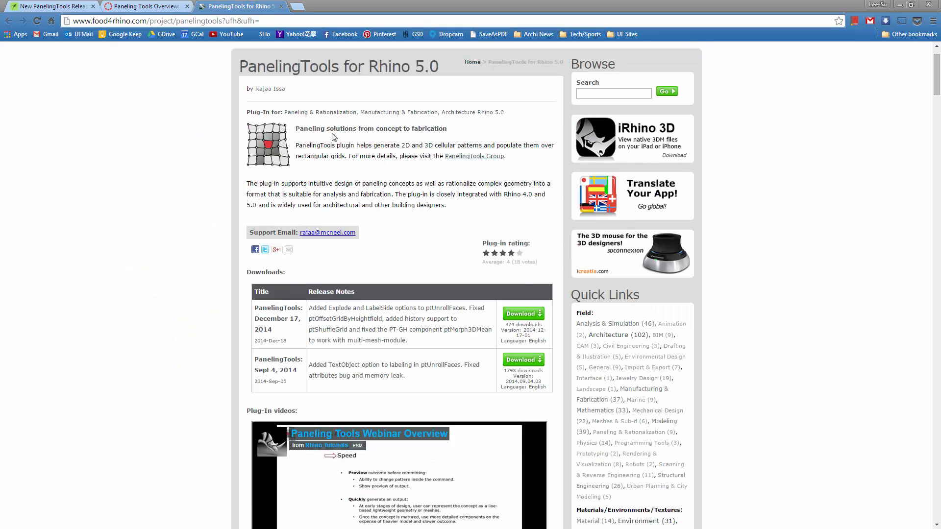
pyautogui.scroll(1, 388, 112)
pyautogui.scroll(-1, 314, 308)
pyautogui.click(279, 7)
# Open the installation instructions link, highlight the Rhino 5 version requirement, and open the Short Tutorial Videos link in a separate tab.
pyautogui.scroll(-1, 356, 147)
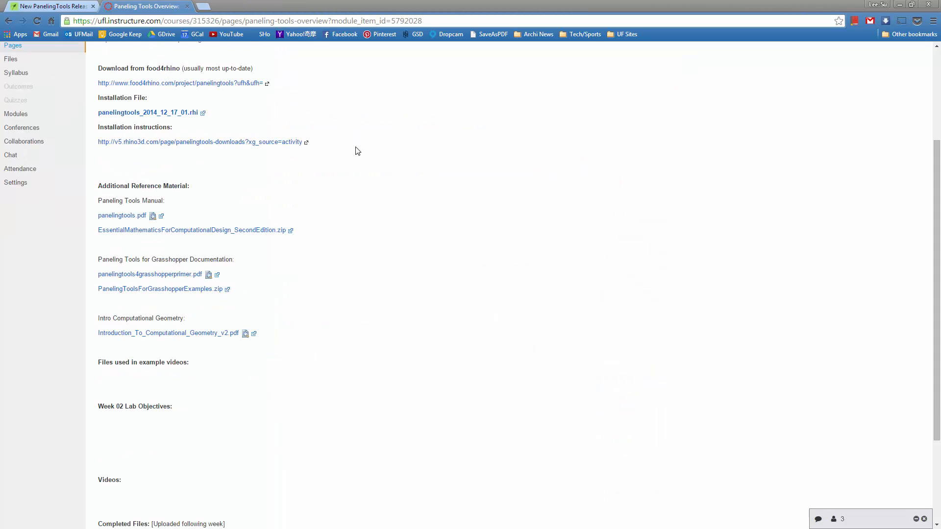
pyautogui.click(287, 144)
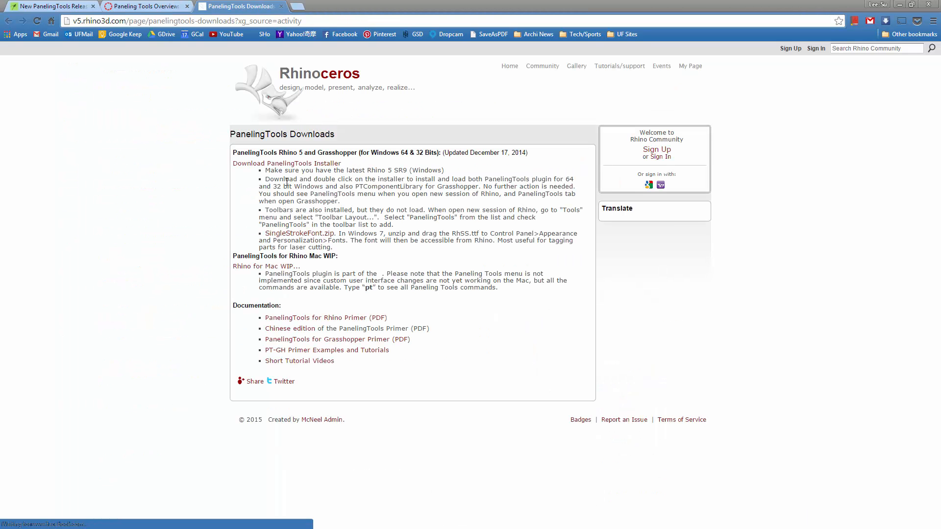
pyautogui.tripleClick(384, 171)
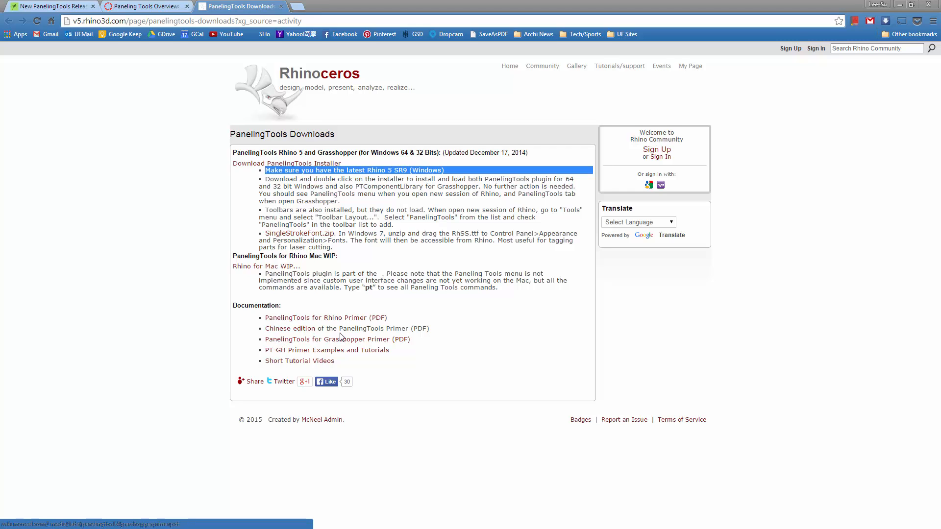
pyautogui.rightClick(305, 363)
pyautogui.click(321, 370)
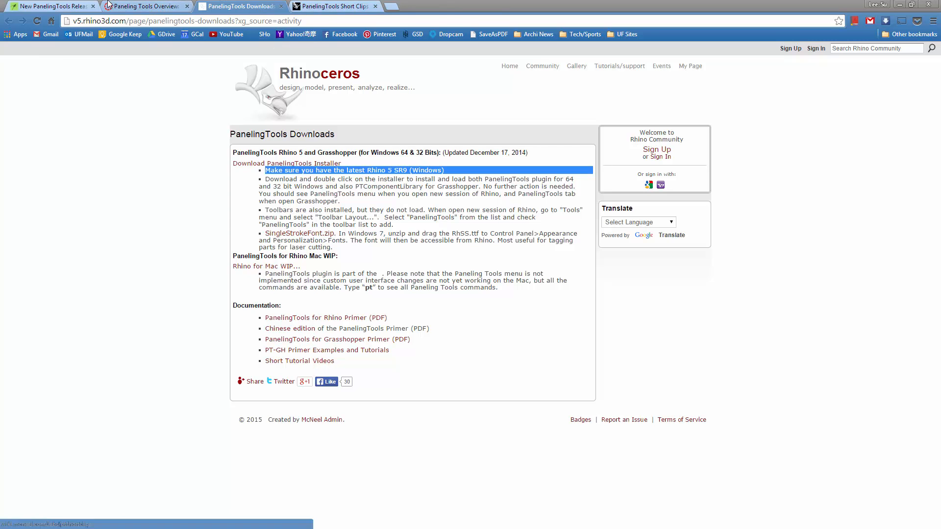
# Return to the Paneling Tools Overview page and review the additional reference material and the sections below it.
pyautogui.click(146, 6)
pyautogui.scroll(-1, 187, 158)
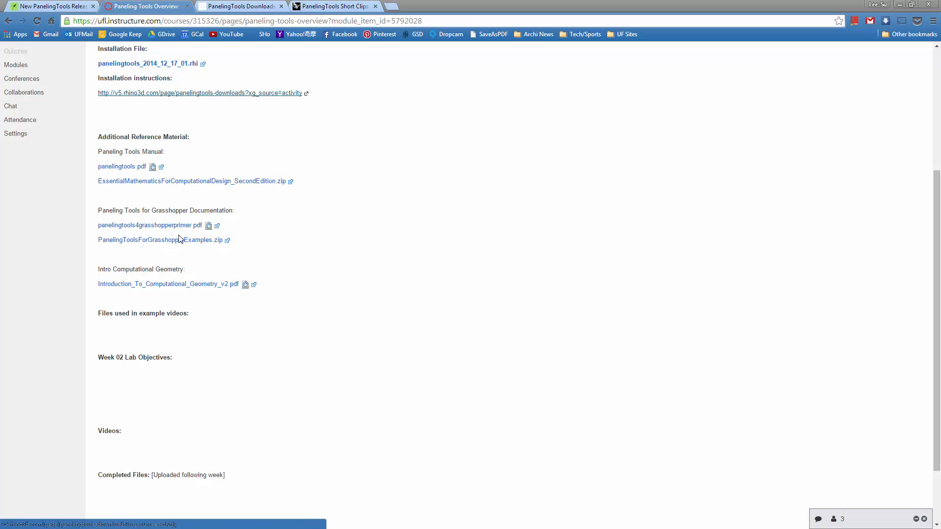
pyautogui.scroll(-1, 272, 228)
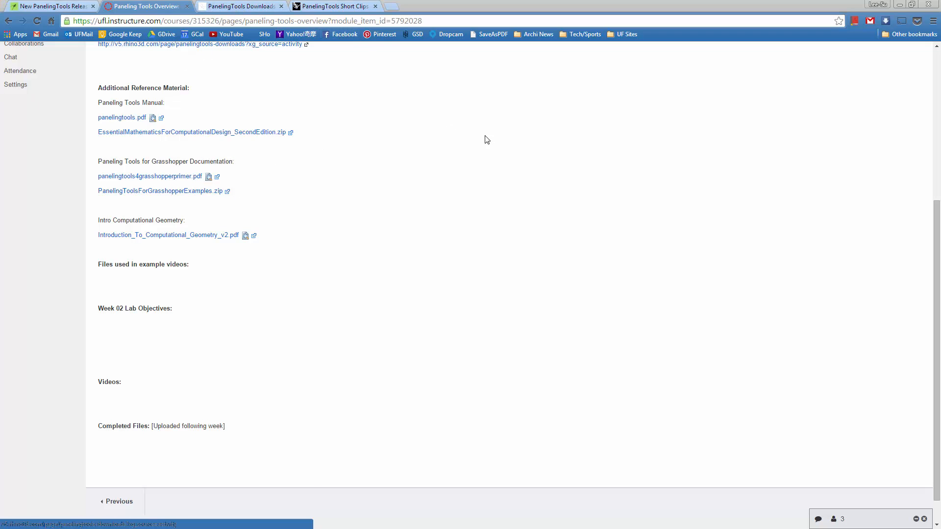
# Switch to Rhinoceros and look over the example layout in ptExamples_01_Begin.3dm.
pyautogui.click(899, 5)
pyautogui.moveTo(406, 192); pyautogui.dragTo(397, 183, button='right')
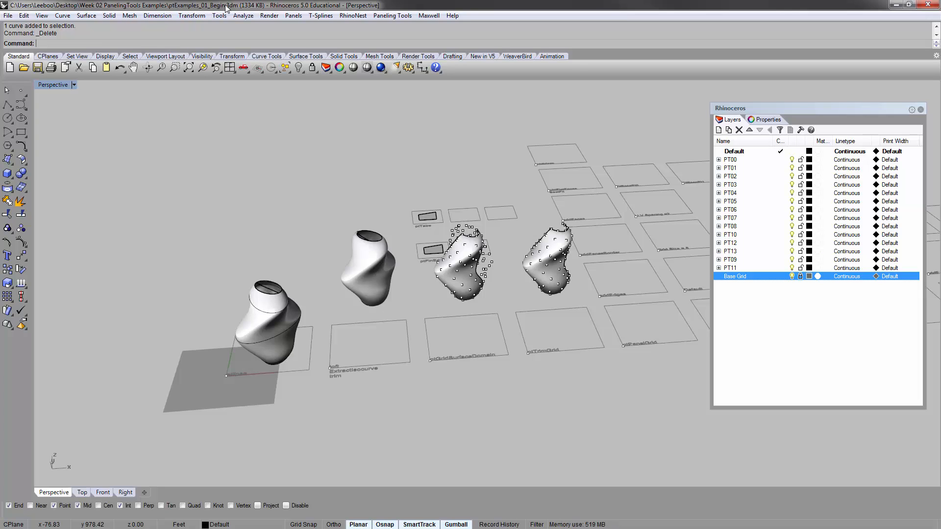
pyautogui.keyDown('shift'); pyautogui.moveTo(623, 239); pyautogui.dragTo(425, 245, button='right'); pyautogui.keyUp('shift')
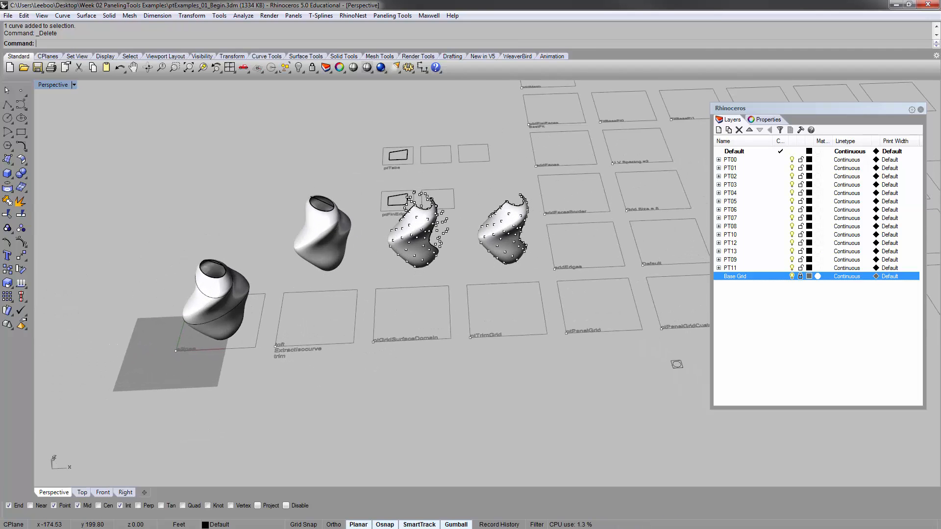
# Switch to the completed file ptExamples_01.3dm, examine its full set of paneled examples, and return to the begin file.
pyautogui.hotkey('alt', 'Tab')
pyautogui.moveTo(0, 4); pyautogui.dragTo(169, 1)
pyautogui.scroll(-3, 534, 200)
pyautogui.moveTo(534, 200); pyautogui.dragTo(449, 316, button='right')
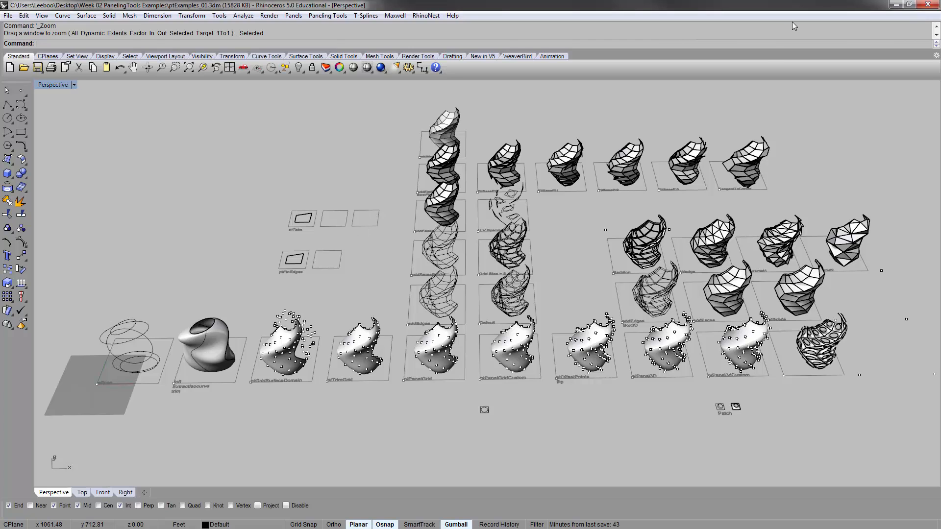
pyautogui.click(901, 5)
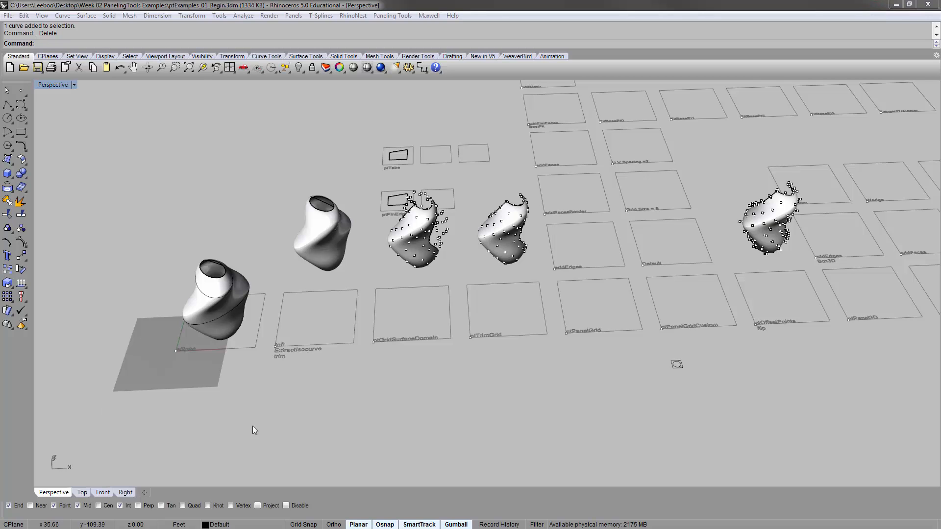
# Delete the existing lofted surface at the ellipse cell, leaving its profile curves.
pyautogui.keyDown('shift'); pyautogui.moveTo(229, 313); pyautogui.dragTo(385, 322, button='right'); pyautogui.keyUp('shift')
pyautogui.click(385, 320)
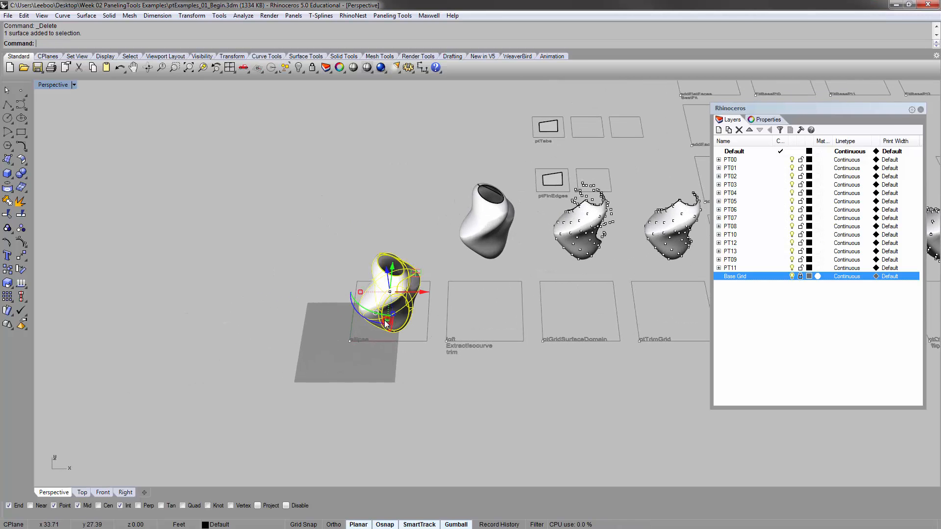
pyautogui.press('Delete')
# Close the floating Layers window to clear the view around the ellipse curves and neighbouring cells.
pyautogui.scroll(5, 294, 324)
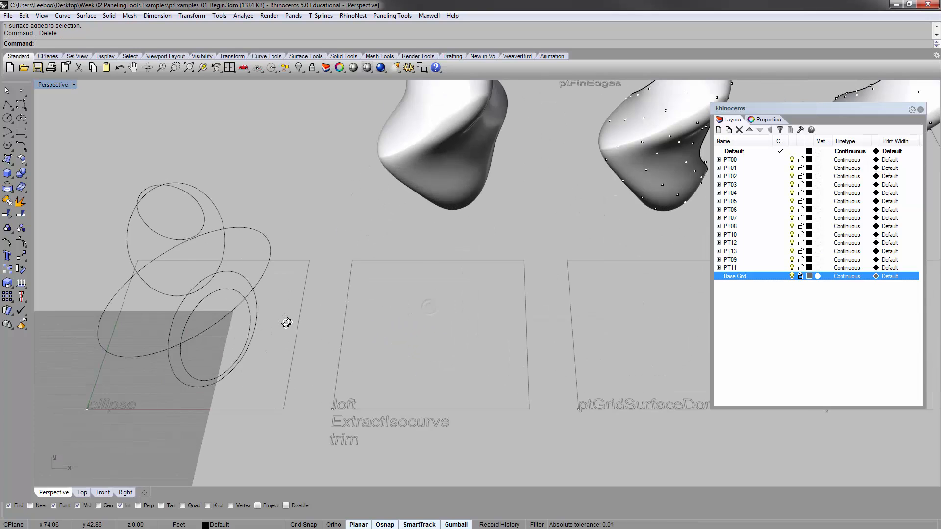
pyautogui.moveTo(286, 322); pyautogui.dragTo(294, 294, button='right')
pyautogui.moveTo(292, 250)
pyautogui.mouseDown(button='right')
pyautogui.moveTo(275, 306)
pyautogui.moveTo(249, 291)
pyautogui.moveTo(256, 263)
pyautogui.moveTo(254, 272)
pyautogui.moveTo(324, 236)
pyautogui.moveTo(319, 270)
pyautogui.mouseUp(button='right')
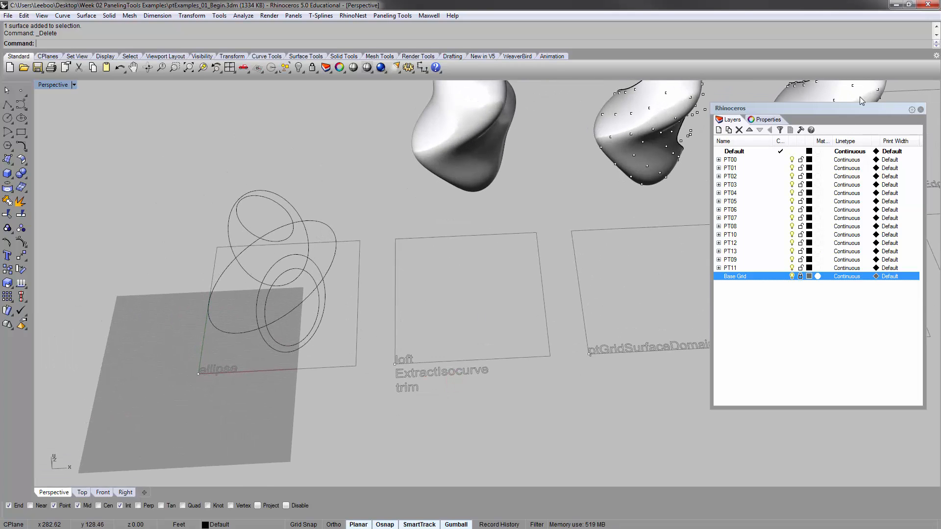
pyautogui.click(920, 109)
# Examine the ellipse curves and the labelled loft, ptGridSurfaceDomain and ptTrimGrid cells beside them.
pyautogui.moveTo(497, 410); pyautogui.dragTo(382, 340)
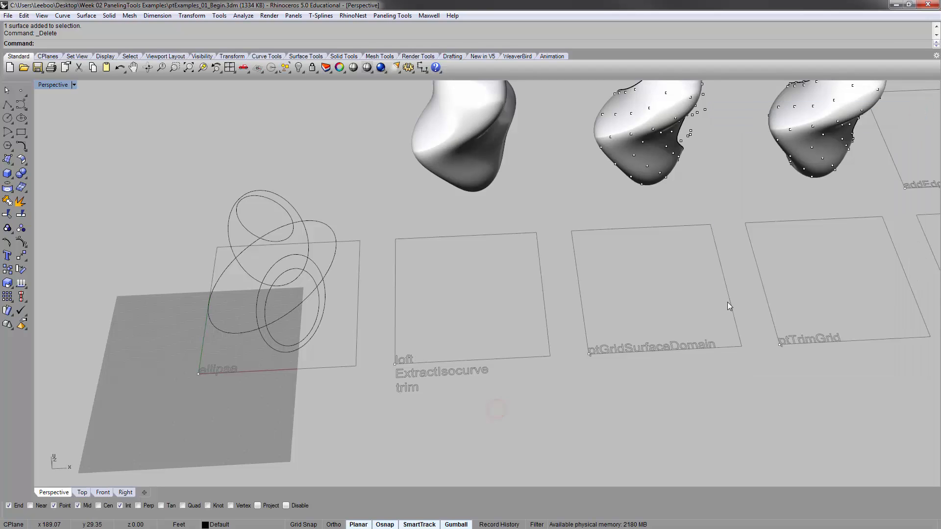
pyautogui.moveTo(372, 223)
pyautogui.mouseDown(button='right')
pyautogui.moveTo(422, 260)
pyautogui.moveTo(401, 314)
pyautogui.mouseUp(button='right')
pyautogui.moveTo(406, 251); pyautogui.dragTo(406, 250)
pyautogui.click(463, 269)
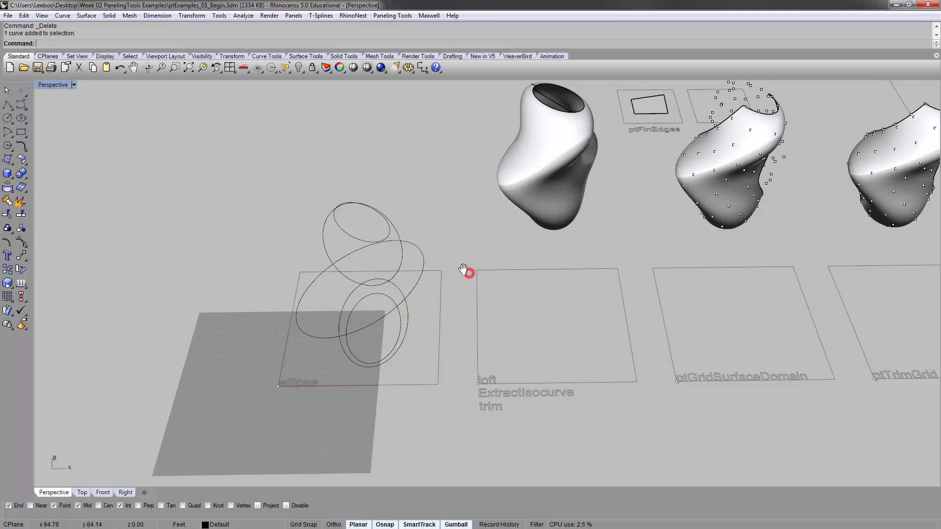
pyautogui.keyDown('shift'); pyautogui.moveTo(440, 267); pyautogui.dragTo(397, 292, button='right'); pyautogui.keyUp('shift')
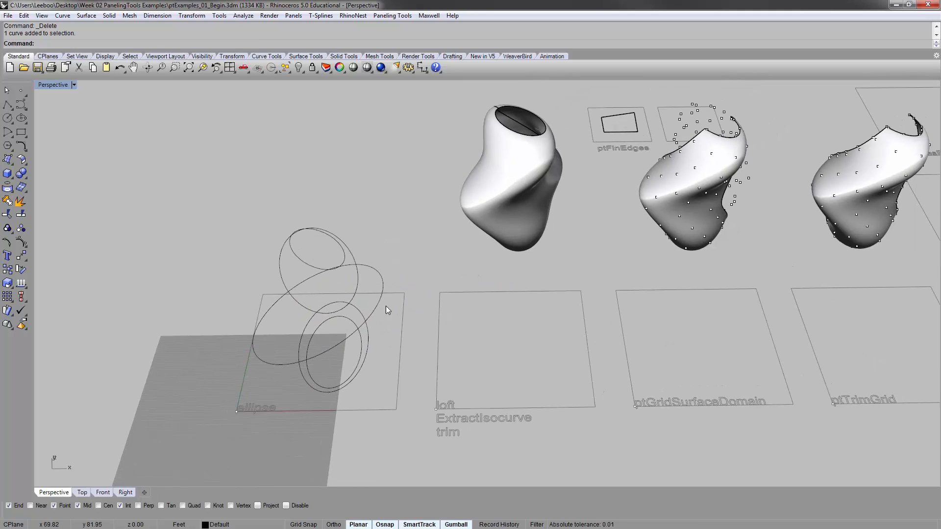
pyautogui.scroll(3, 242, 414)
pyautogui.scroll(-4, 343, 379)
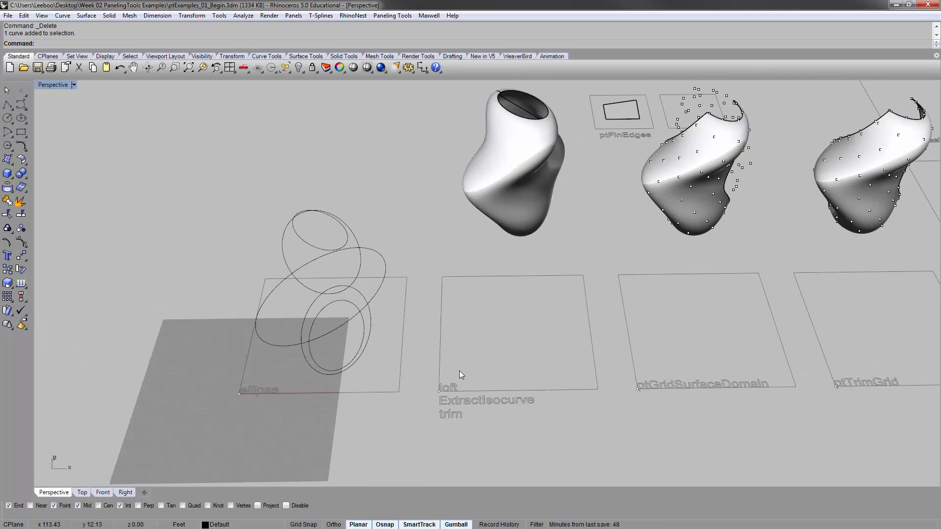
pyautogui.scroll(2, 392, 357)
pyautogui.scroll(1, 340, 346)
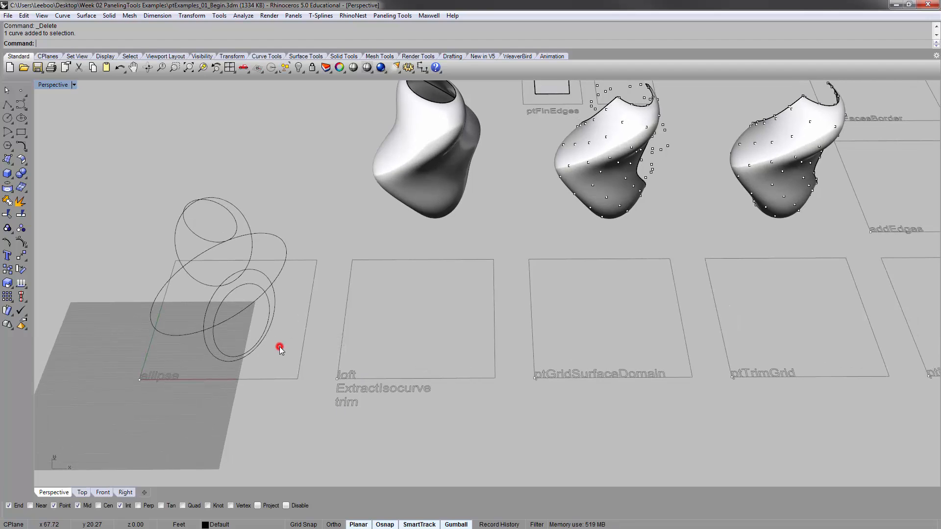
# Loft the five stacked ellipse curves with the Normal style and without simplifying the cross-section curves.
pyautogui.moveTo(280, 346); pyautogui.dragTo(294, 377, button='right')
pyautogui.moveTo(296, 378); pyautogui.dragTo(250, 326)
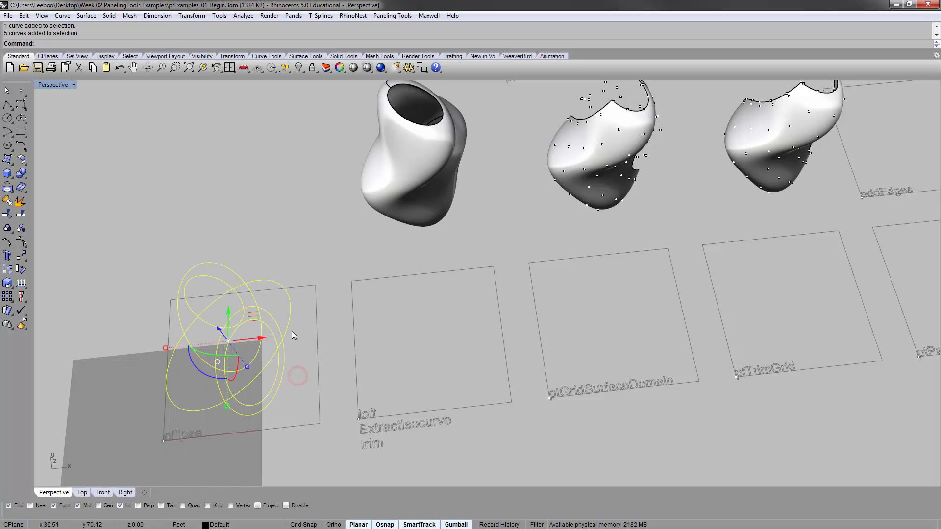
pyautogui.write('zs')
pyautogui.press('Return')
pyautogui.moveTo(579, 382); pyautogui.dragTo(543, 280, button='right')
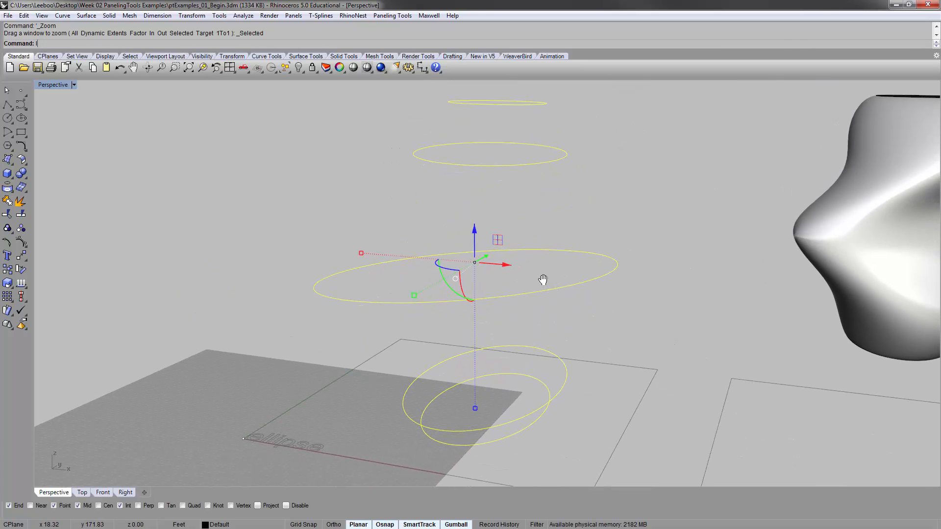
pyautogui.write('Loft')
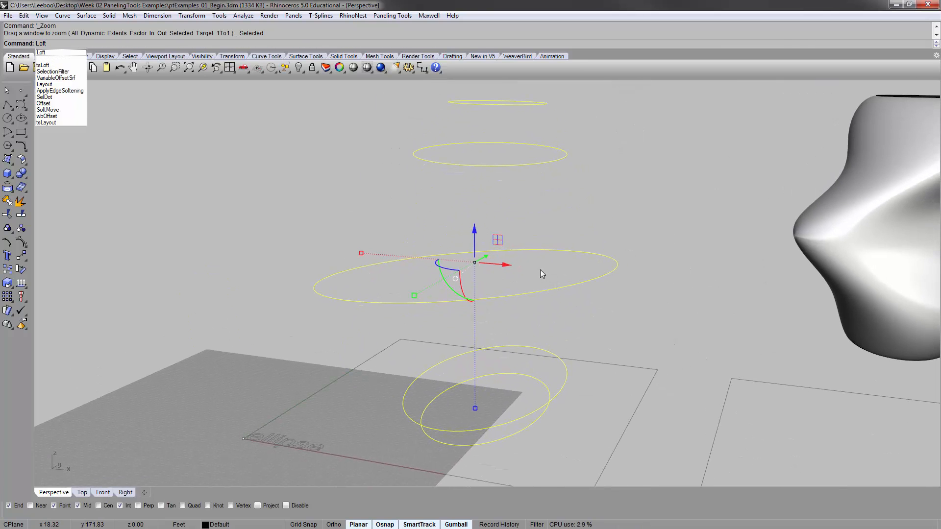
pyautogui.press('Return')
pyautogui.moveTo(587, 227); pyautogui.dragTo(526, 181, button='right')
pyautogui.press('Return')
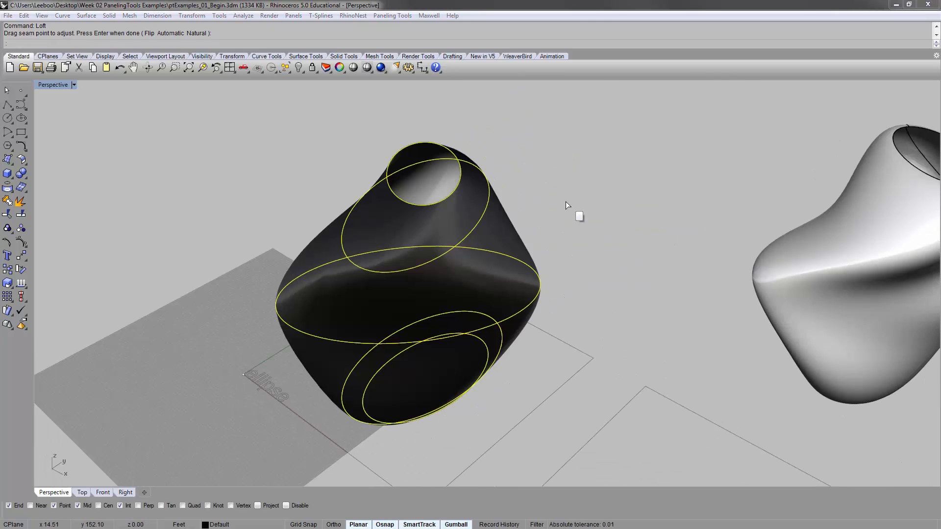
pyautogui.click(653, 264)
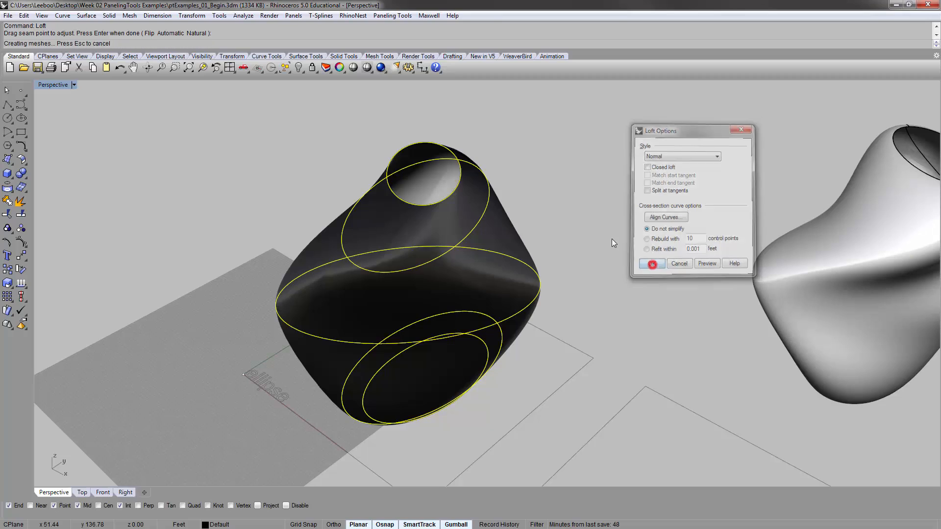
# Move the lofted polysurface off the ellipse curves into the empty space beside the ellipse cell.
pyautogui.click(450, 273)
pyautogui.scroll(-3, 469, 268)
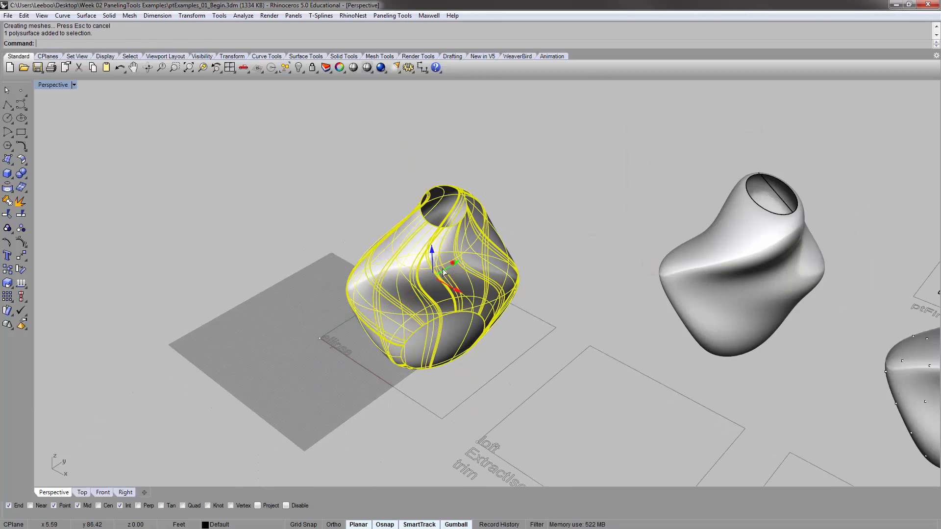
pyautogui.moveTo(453, 263); pyautogui.dragTo(244, 363)
pyautogui.keyDown('shift'); pyautogui.moveTo(311, 313); pyautogui.dragTo(406, 224, button='right'); pyautogui.keyUp('shift')
pyautogui.click(212, 234)
pyautogui.moveTo(412, 293); pyautogui.dragTo(338, 289, button='right')
pyautogui.click(298, 211)
pyautogui.moveTo(299, 211); pyautogui.dragTo(317, 181, button='right')
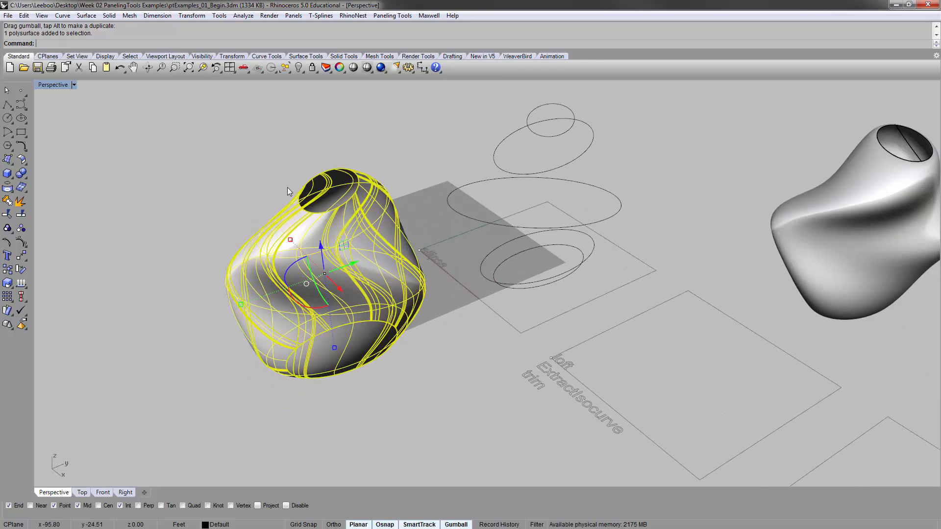
# Explode the moved polysurface and delete surfaces from its front to expose the narrow strips between the panels.
pyautogui.click(20, 201)
pyautogui.click(227, 193)
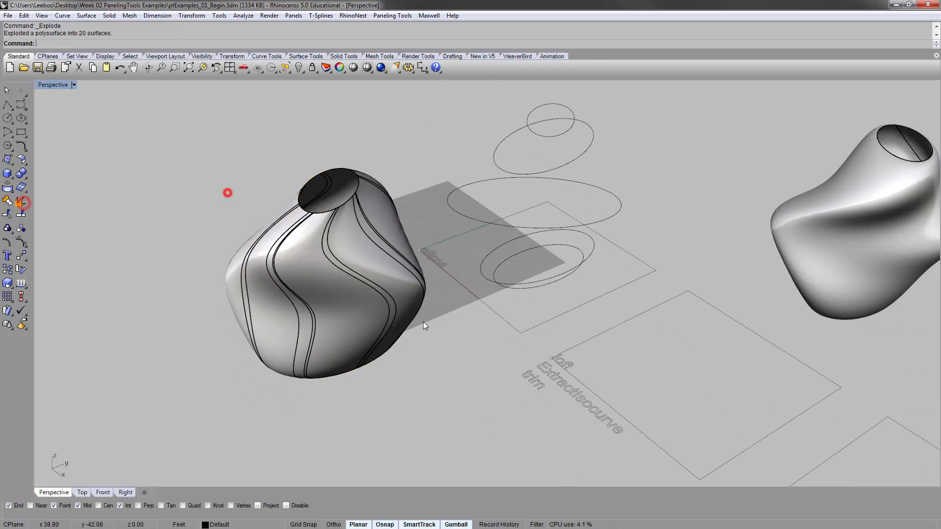
pyautogui.click(346, 287)
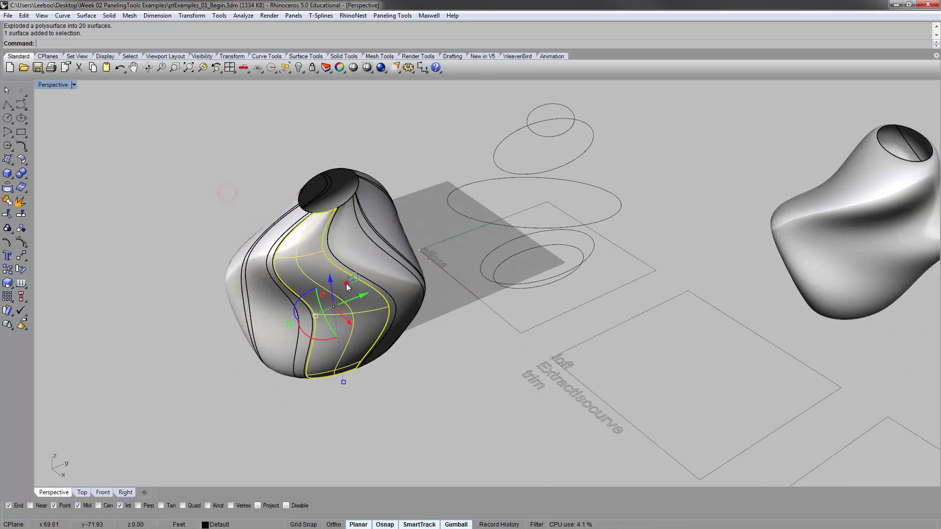
pyautogui.click(375, 274)
pyautogui.press('Delete')
pyautogui.moveTo(387, 226); pyautogui.dragTo(355, 304, button='right')
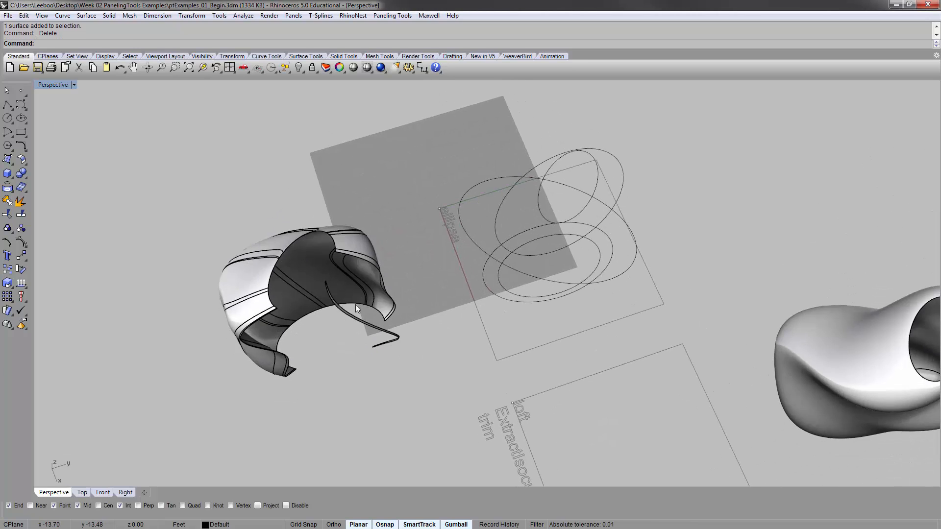
# Delete all the remaining surfaces of the exploded loft, keeping the ellipse curves.
pyautogui.moveTo(392, 376); pyautogui.dragTo(198, 199)
pyautogui.moveTo(212, 206); pyautogui.dragTo(227, 185, button='right')
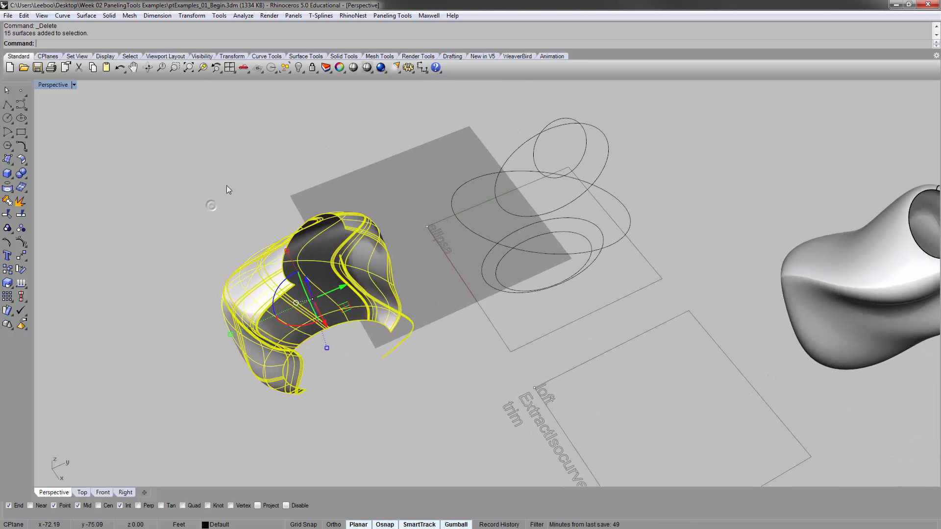
pyautogui.press('Delete')
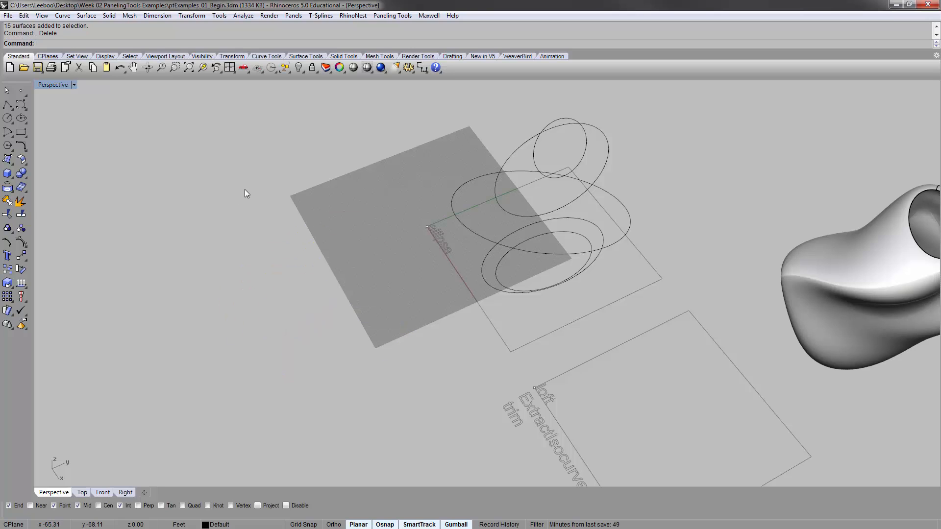
# Undo the deletion of the exploded surfaces, inspect their narrow strips up close, and delete them again.
pyautogui.moveTo(391, 207); pyautogui.dragTo(166, 299, button='right')
pyautogui.hotkey('ctrl', 'z')
pyautogui.moveTo(275, 289); pyautogui.dragTo(222, 243, button='right')
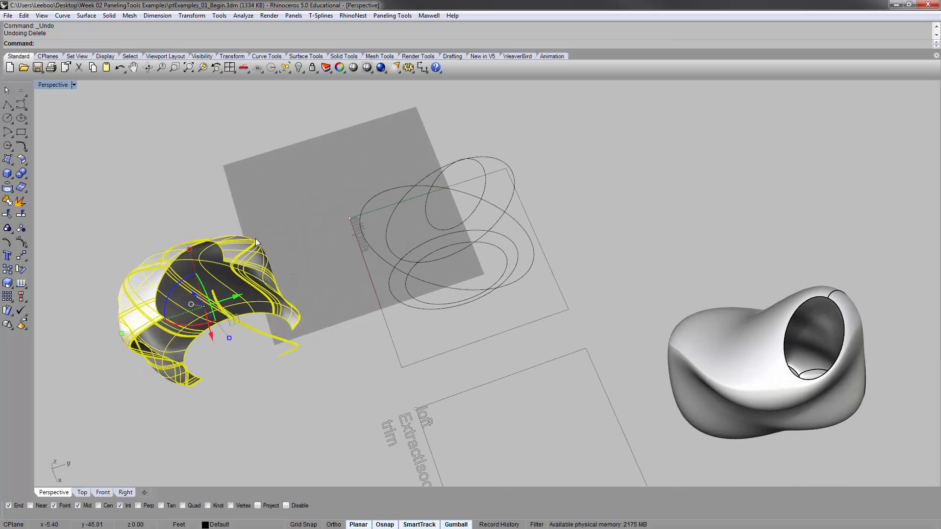
pyautogui.scroll(3, 221, 264)
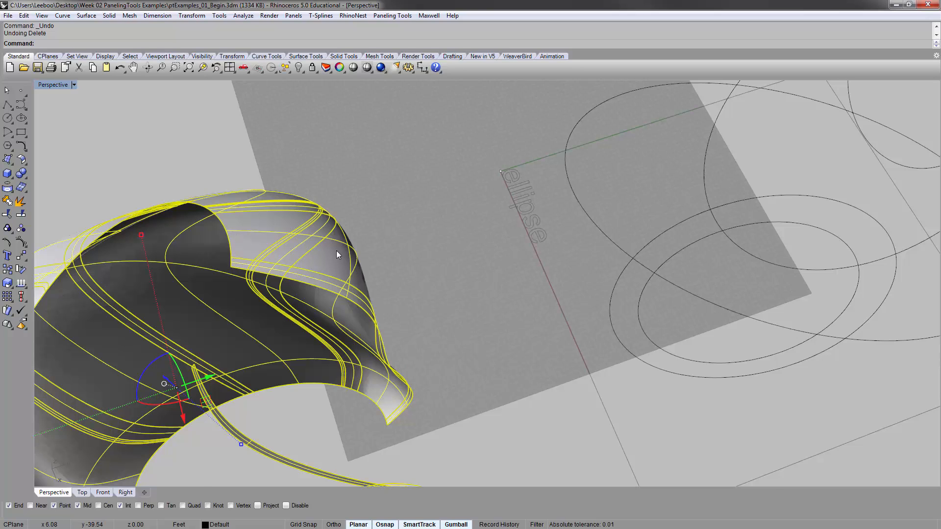
pyautogui.scroll(-5, 343, 255)
pyautogui.press('Delete')
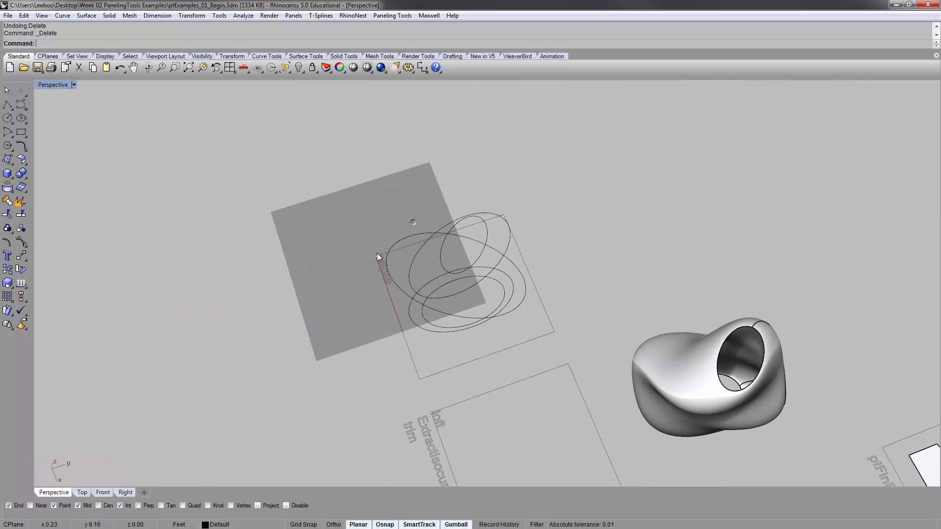
# Start a loft through the five ellipse curves and snap the seam points of the two lowest ellipses to their end points.
pyautogui.moveTo(378, 256); pyautogui.dragTo(499, 353, button='right')
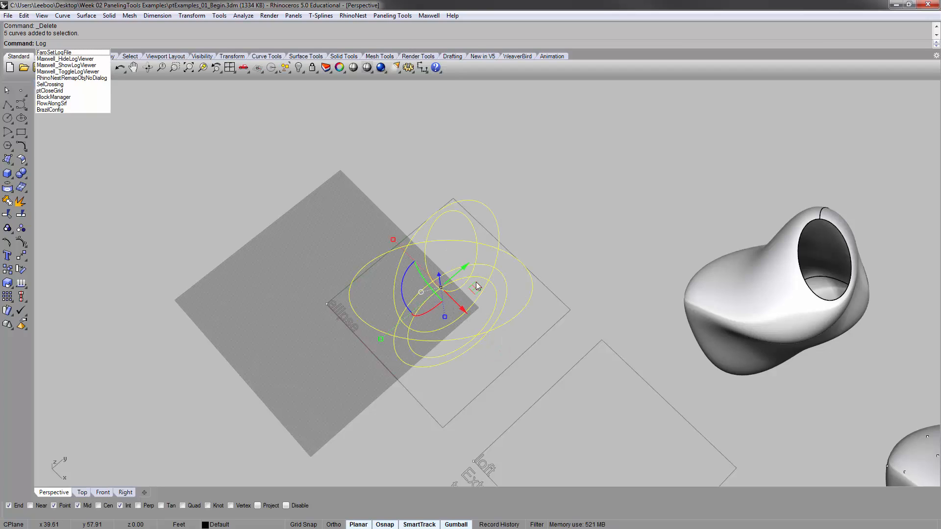
pyautogui.write('t')
pyautogui.press('Return')
pyautogui.moveTo(480, 271); pyautogui.dragTo(533, 219, button='right')
pyautogui.scroll(6, 513, 307)
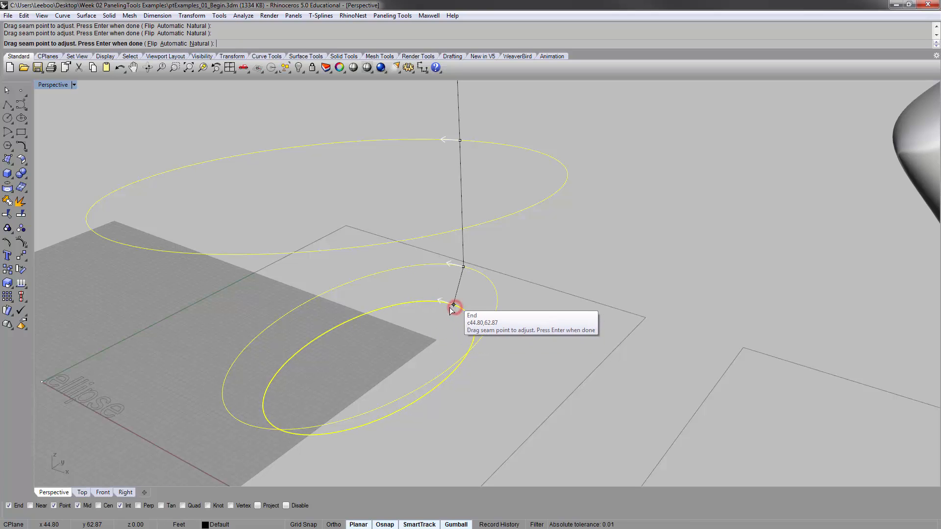
pyautogui.moveTo(458, 265); pyautogui.dragTo(444, 278, button='right')
pyautogui.moveTo(444, 280)
pyautogui.mouseDown()
pyautogui.moveTo(478, 286)
pyautogui.moveTo(458, 284)
pyautogui.mouseUp()
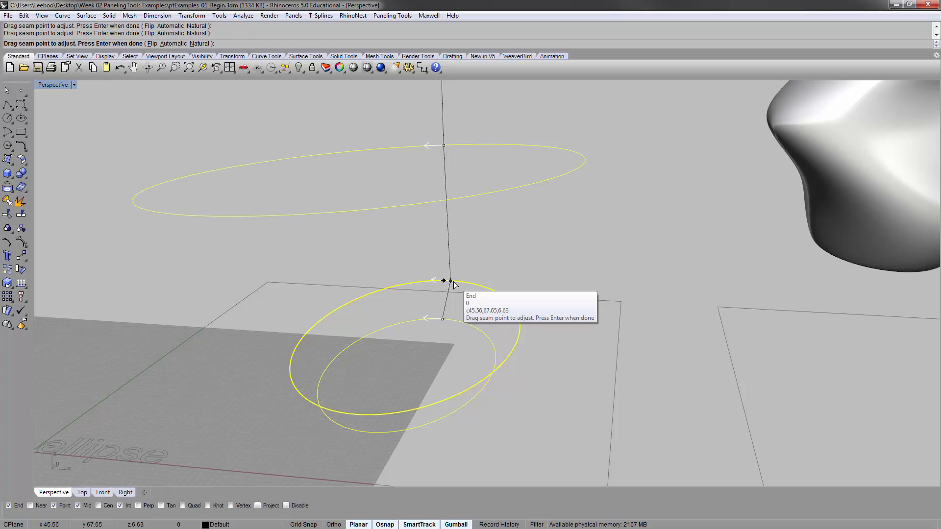
pyautogui.click(451, 281)
# Snap the seam point of the large middle ellipse to that curve's end point.
pyautogui.keyDown('shift'); pyautogui.moveTo(492, 240); pyautogui.dragTo(500, 326, button='right'); pyautogui.keyUp('shift')
pyautogui.moveTo(453, 217); pyautogui.dragTo(600, 247)
pyautogui.moveTo(589, 232); pyautogui.dragTo(582, 279, button='right')
pyautogui.scroll(-5, 589, 264)
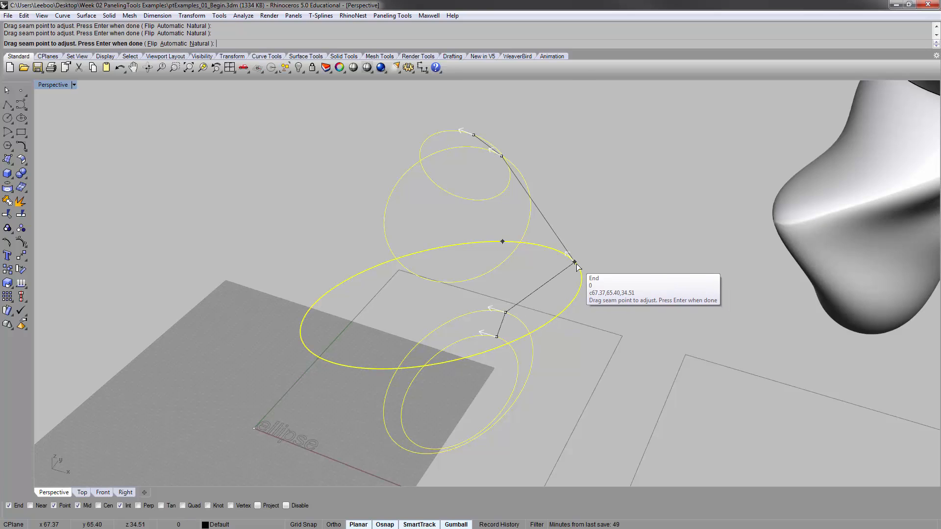
pyautogui.click(573, 261)
# Realign the seam points of the two uppermost ellipses, snapping the top one to its curve's end point.
pyautogui.moveTo(608, 226)
pyautogui.mouseDown(button='right')
pyautogui.moveTo(591, 207)
pyautogui.moveTo(529, 238)
pyautogui.moveTo(509, 205)
pyautogui.mouseUp(button='right')
pyautogui.moveTo(503, 195); pyautogui.dragTo(489, 173)
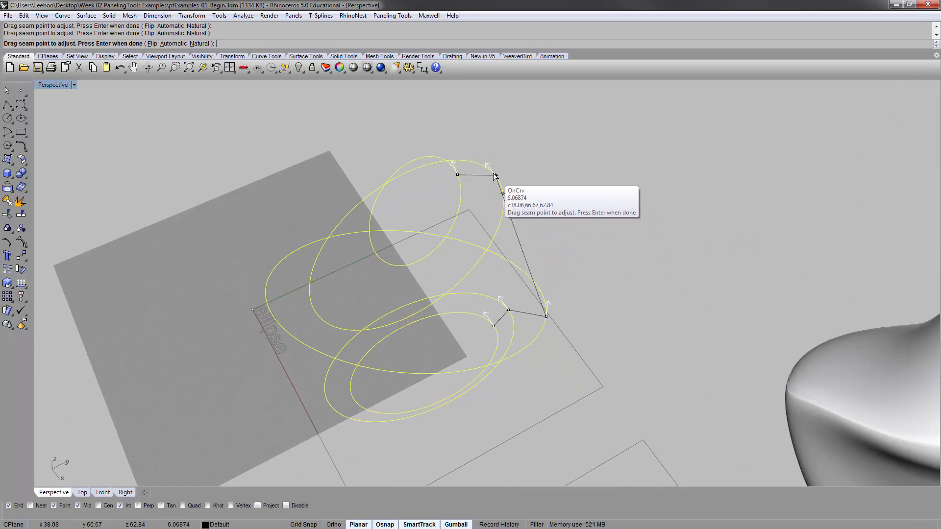
pyautogui.moveTo(494, 155); pyautogui.dragTo(488, 139, button='right')
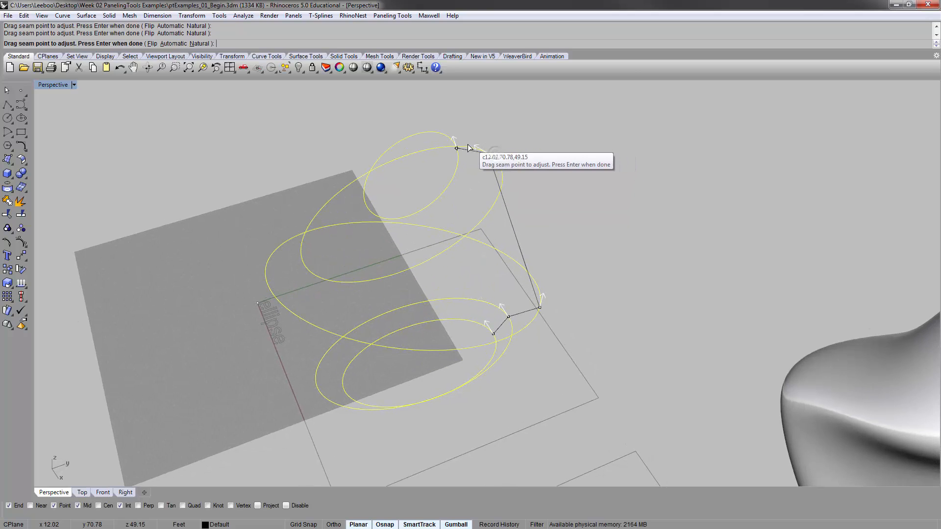
pyautogui.click(457, 149)
pyautogui.moveTo(451, 138); pyautogui.dragTo(441, 134)
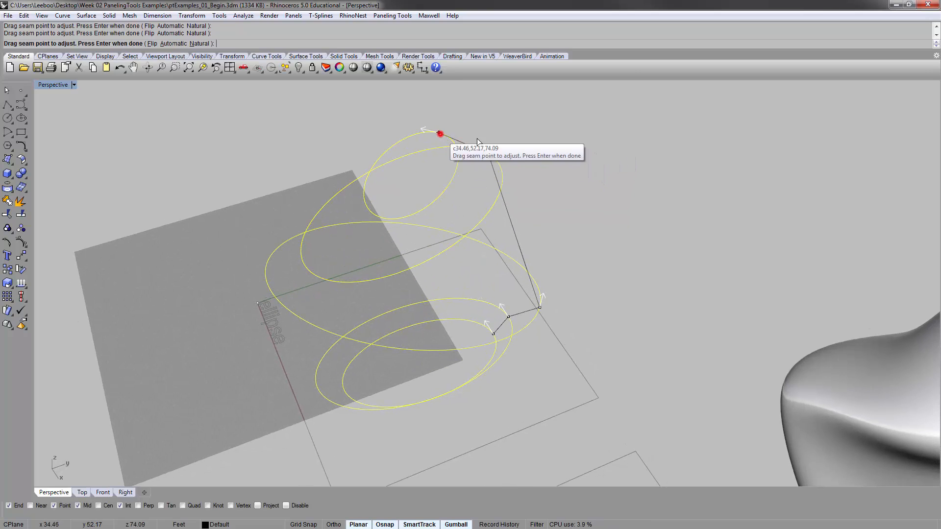
pyautogui.moveTo(621, 234); pyautogui.dragTo(568, 203, button='right')
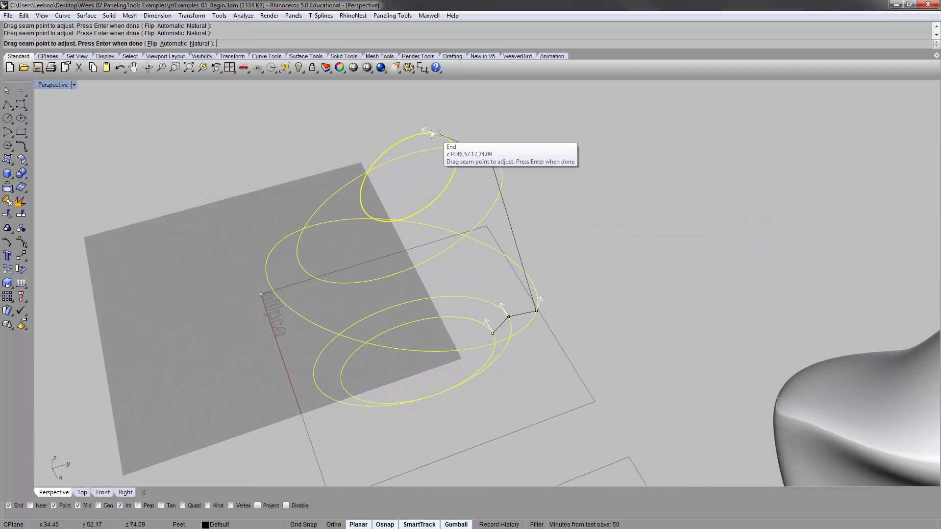
pyautogui.moveTo(579, 250); pyautogui.dragTo(625, 236, button='right')
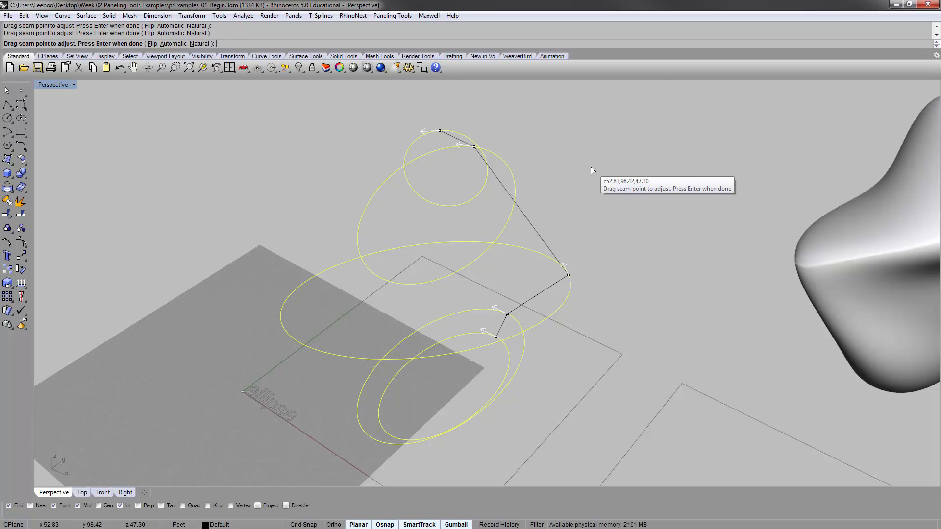
# Complete the loft with the Normal style and unsimplified cross-section curves, and zoom to the new surface.
pyautogui.press('Return')
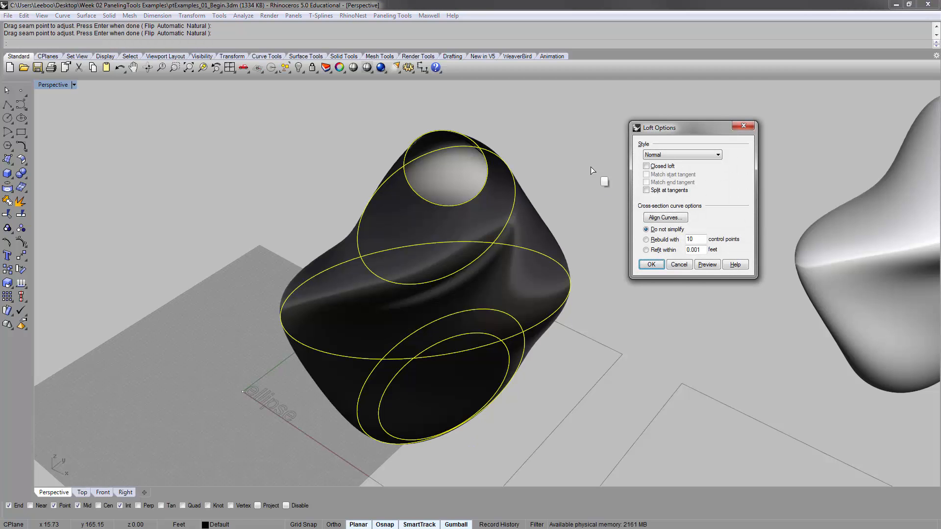
pyautogui.moveTo(590, 170); pyautogui.dragTo(495, 294, button='right')
pyautogui.click(652, 264)
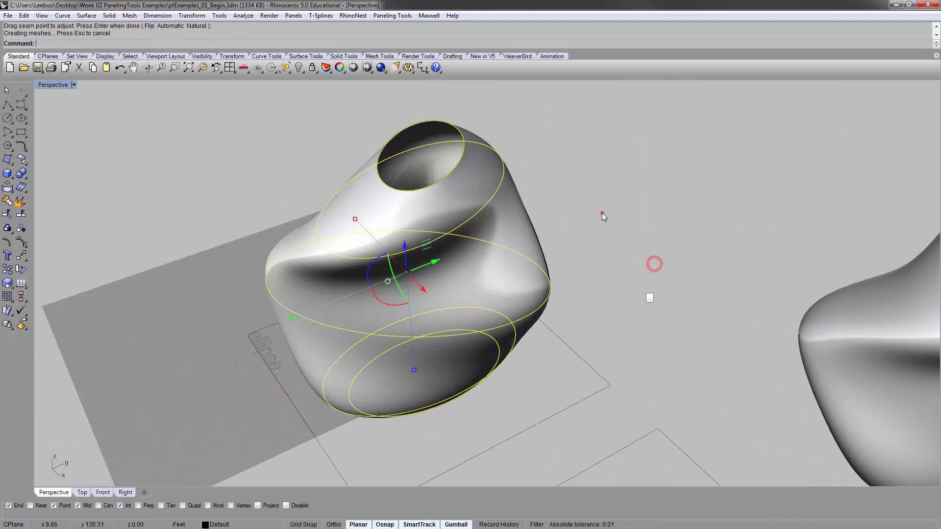
pyautogui.moveTo(603, 213); pyautogui.dragTo(531, 232, button='right')
pyautogui.click(471, 244)
pyautogui.write('zs')
pyautogui.press('Return')
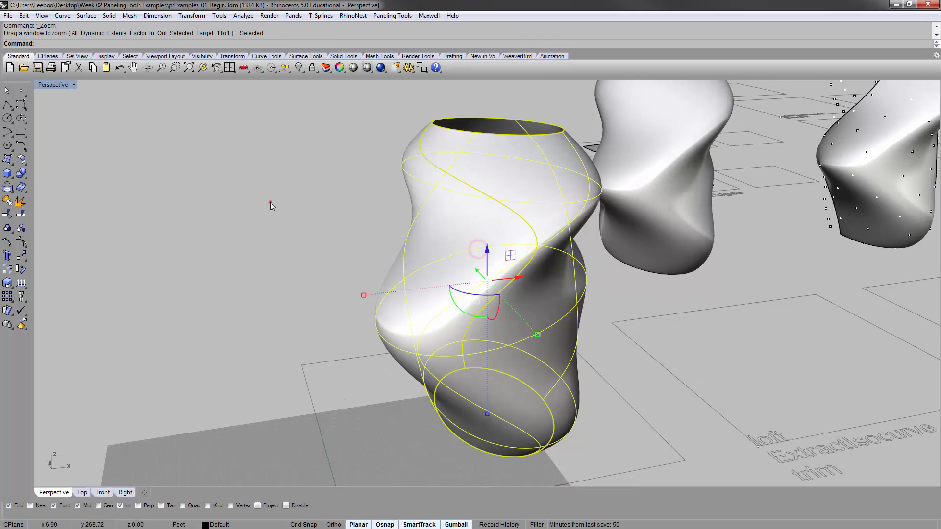
pyautogui.click(269, 202)
# Copy the lofted surface from the ellipse cell's corner to the matching corner of the loft, ExtractIsocurve, trim cell.
pyautogui.moveTo(269, 202); pyautogui.dragTo(365, 276, button='right')
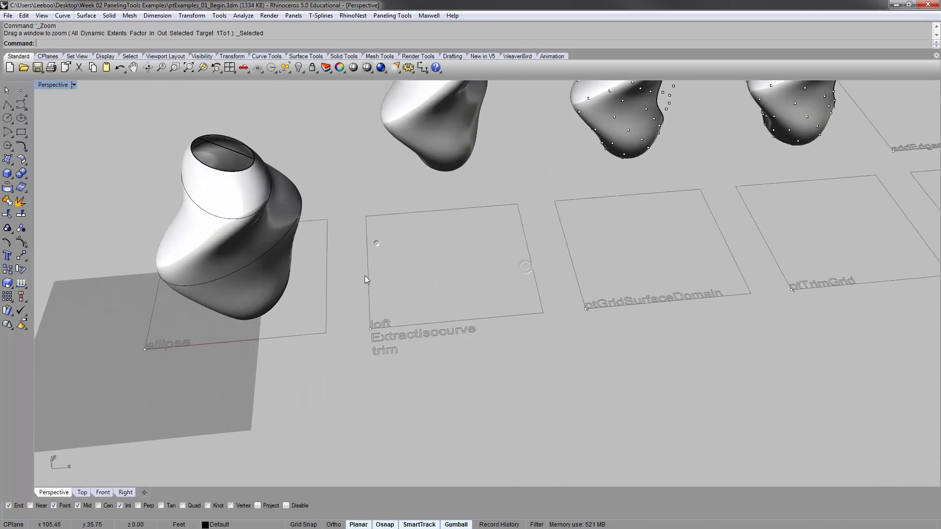
pyautogui.click(285, 278)
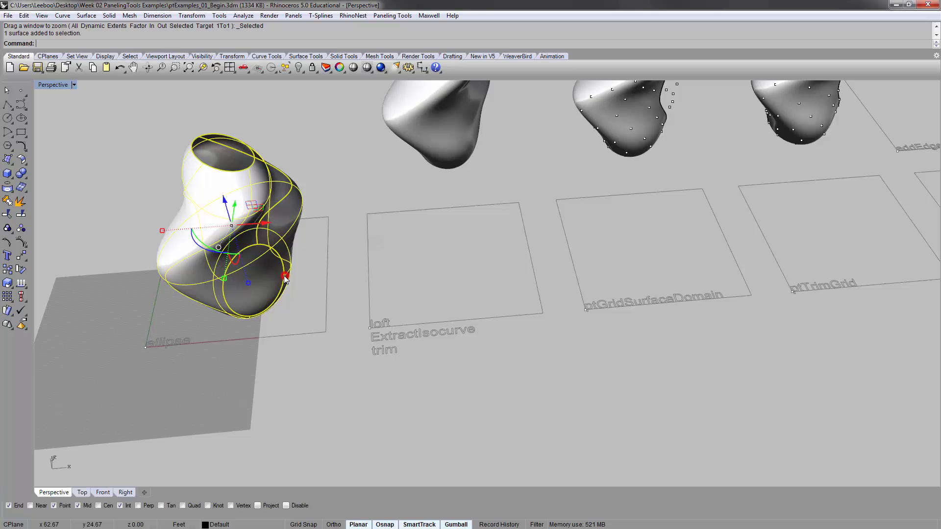
pyautogui.click(332, 217)
pyautogui.rightClick(518, 205)
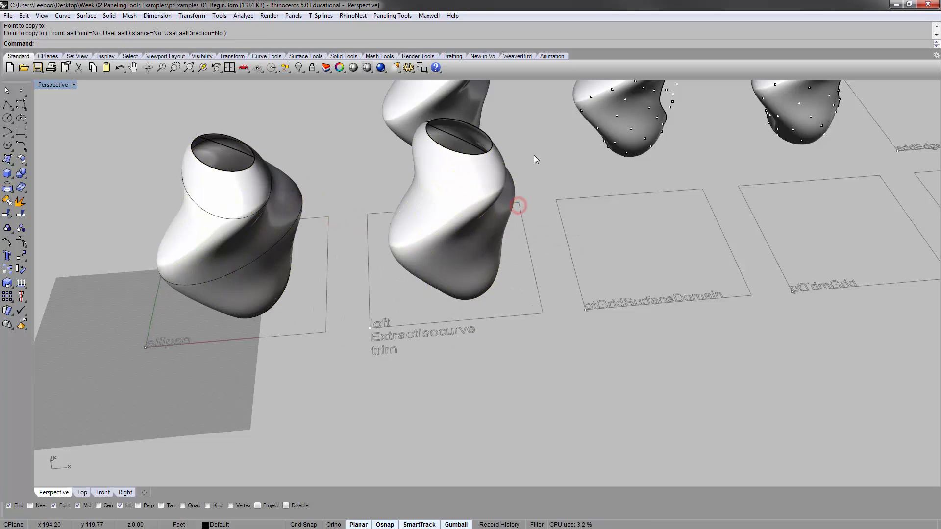
# Delete the older lofted surface standing behind the new copy.
pyautogui.keyDown('shift'); pyautogui.moveTo(534, 158); pyautogui.dragTo(375, 329, button='right'); pyautogui.keyUp('shift')
pyautogui.click(274, 261)
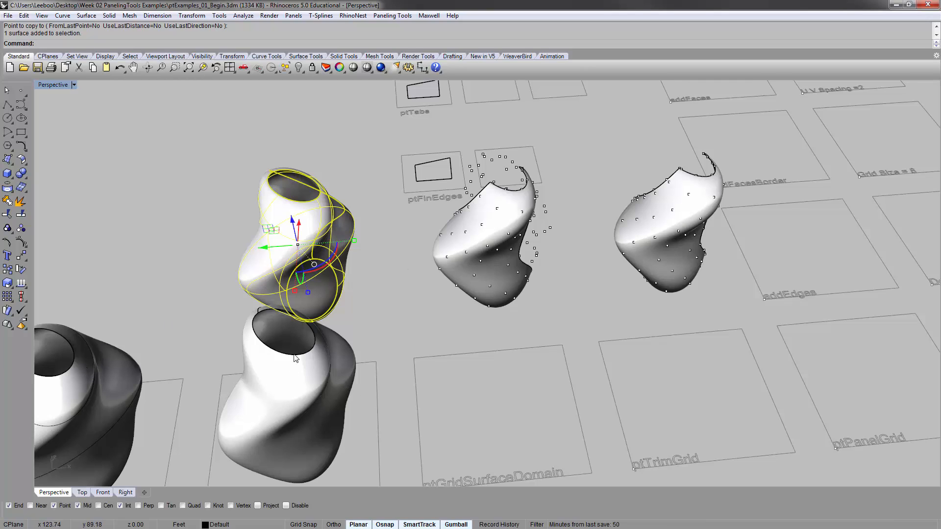
pyautogui.moveTo(378, 335); pyautogui.dragTo(354, 247, button='right')
pyautogui.press('Delete')
# Zoom to the copied surface and examine it from several sides together with its loft, ExtractIsocurve, trim label.
pyautogui.click(354, 247)
pyautogui.write('zs')
pyautogui.press('Return')
pyautogui.click(362, 235)
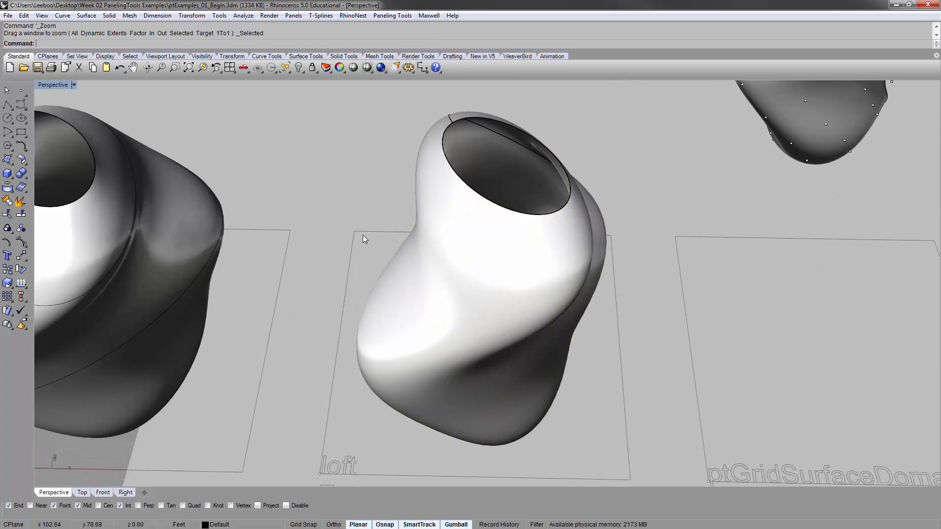
pyautogui.moveTo(458, 333)
pyautogui.keyDown('shift'); pyautogui.mouseDown(button='right')
pyautogui.moveTo(410, 254)
pyautogui.moveTo(404, 260)
pyautogui.mouseUp(button='right'); pyautogui.keyUp('shift')
pyautogui.click(301, 379)
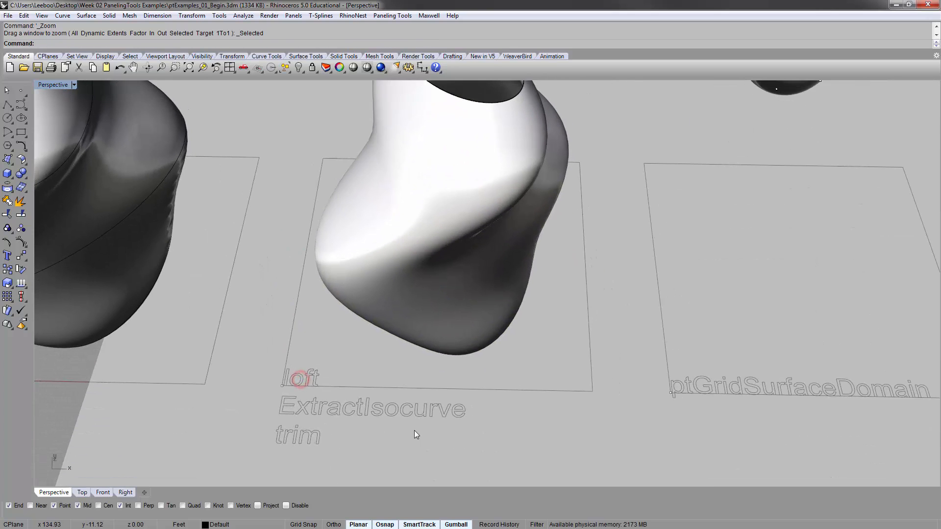
pyautogui.moveTo(499, 203); pyautogui.dragTo(505, 247, button='right')
pyautogui.moveTo(572, 333); pyautogui.dragTo(590, 205, button='right')
pyautogui.moveTo(591, 205); pyautogui.dragTo(466, 182, button='right')
pyautogui.moveTo(395, 167); pyautogui.dragTo(491, 223, button='right')
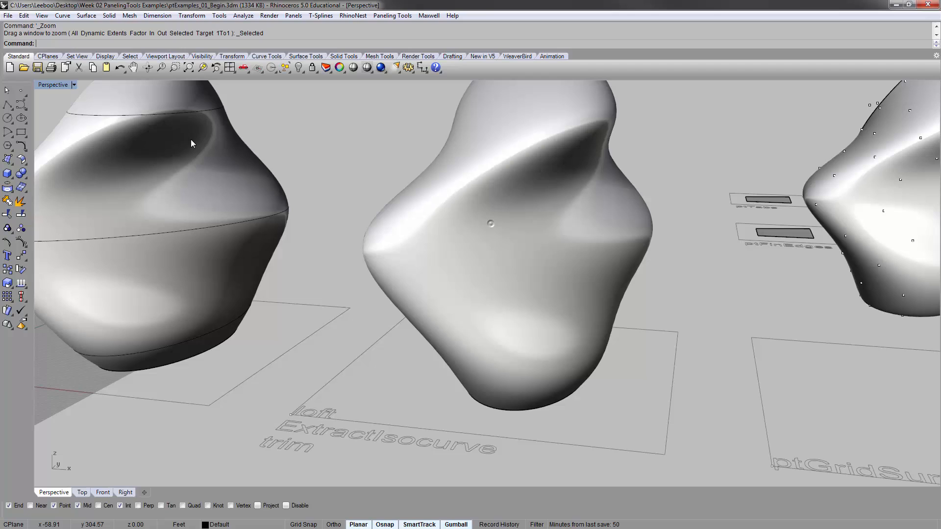
# Try showing isocurves in the Shaded display mode, turn them back off and accept the display options.
pyautogui.click(53, 85)
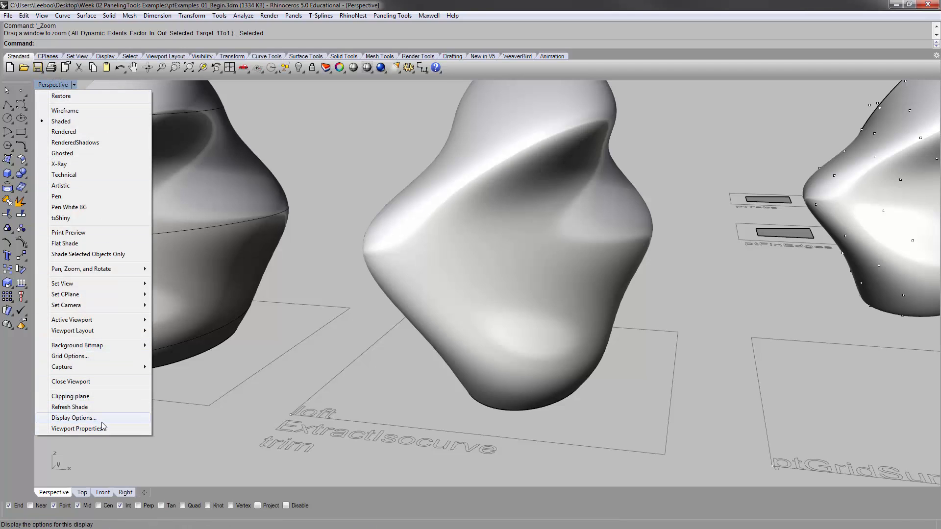
pyautogui.click(101, 421)
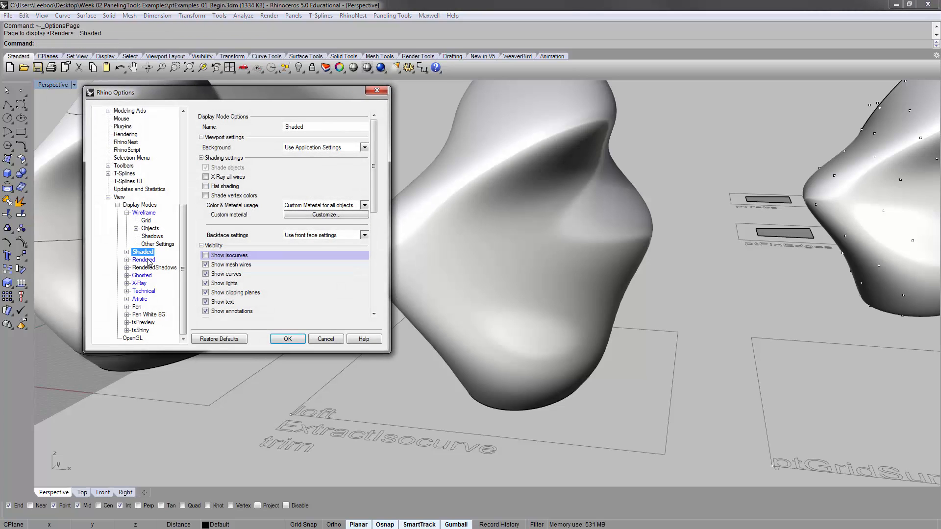
pyautogui.click(235, 255)
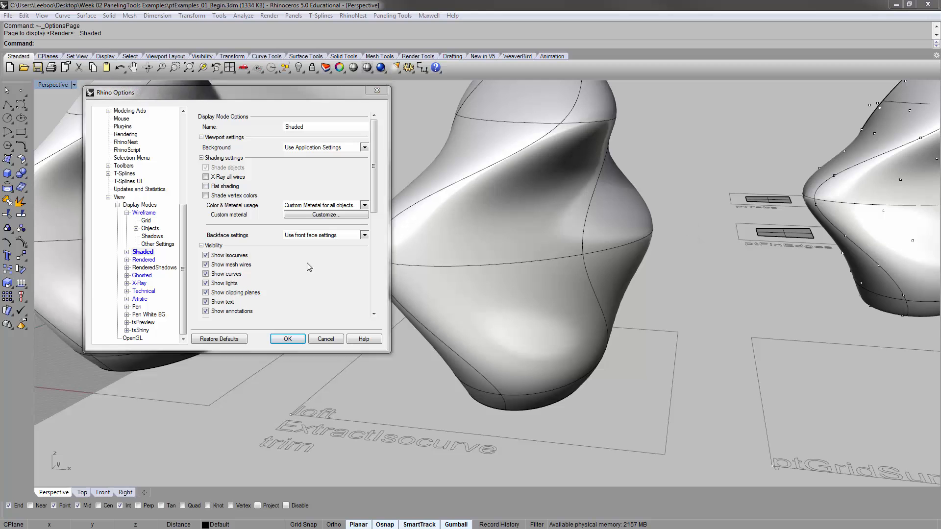
pyautogui.click(225, 255)
pyautogui.click(288, 339)
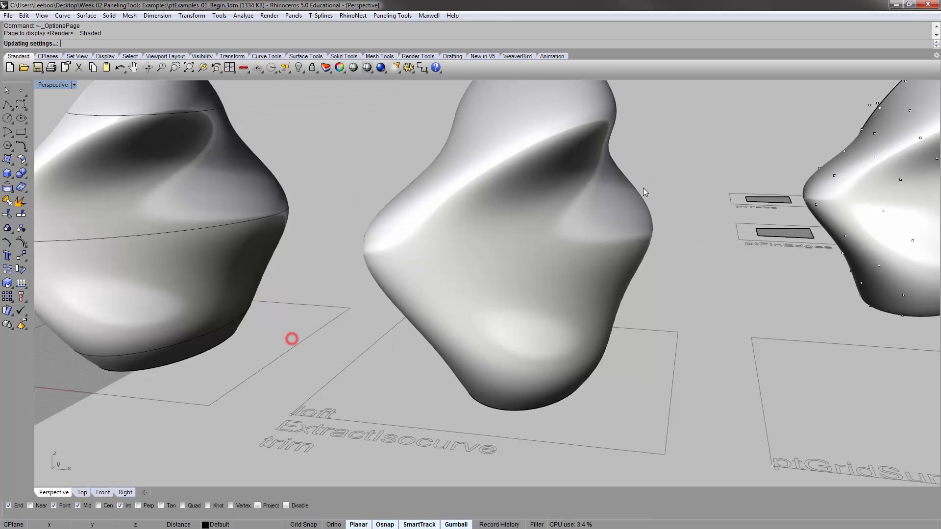
# Start ExtractIsocurve on the lofted surface, preview isocurves in the V direction and toggle back to U.
pyautogui.moveTo(292, 337); pyautogui.dragTo(559, 221, button='right')
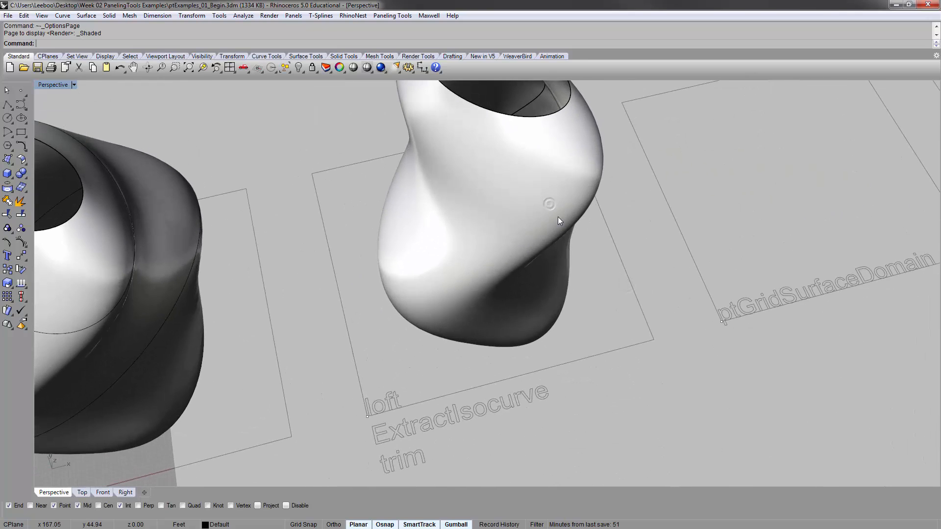
pyautogui.press('Return')
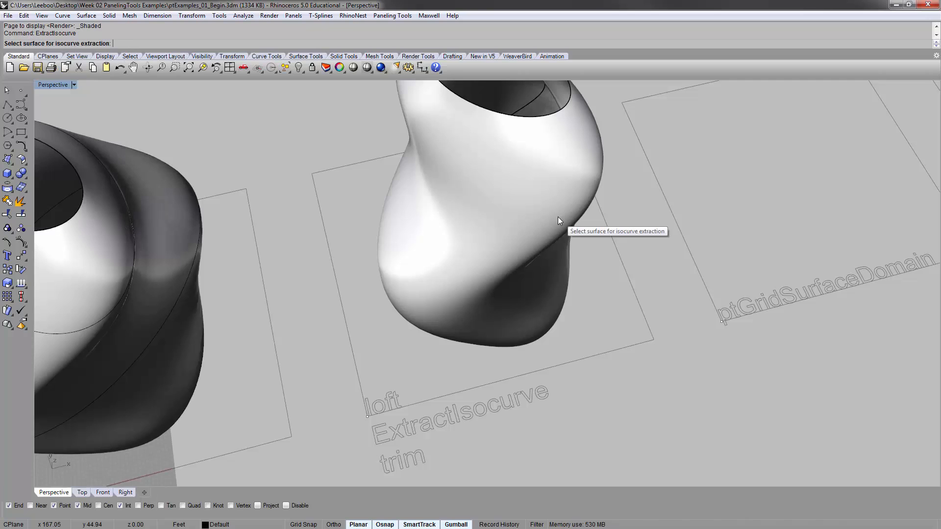
pyautogui.click(532, 199)
pyautogui.moveTo(532, 198); pyautogui.dragTo(475, 214, button='right')
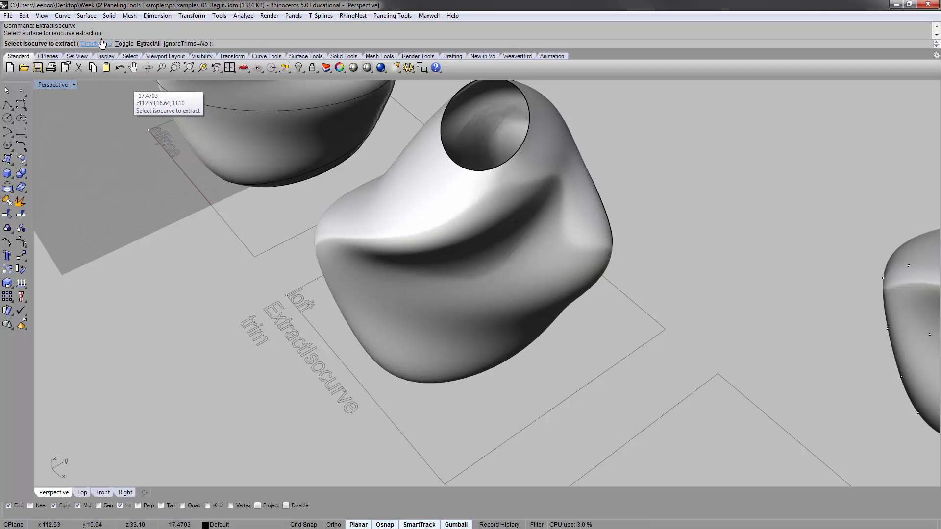
pyautogui.click(124, 43)
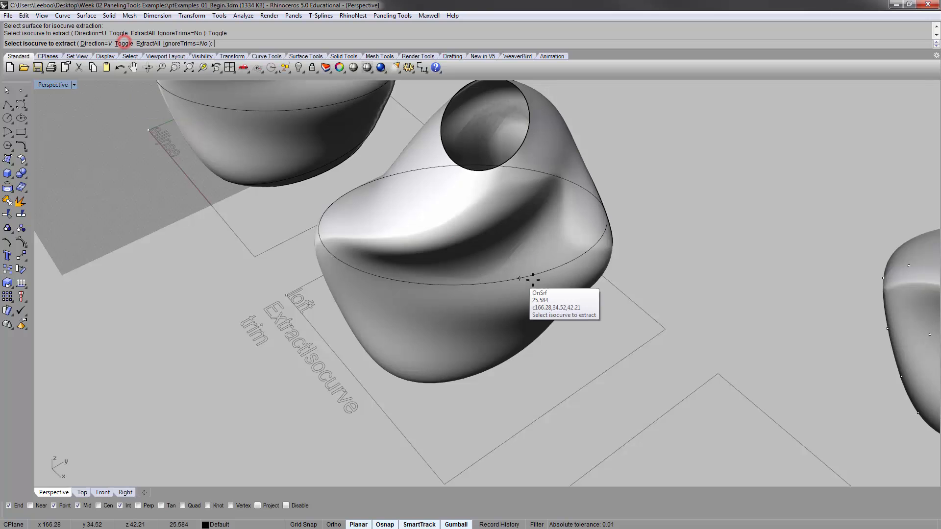
pyautogui.scroll(2, 520, 256)
pyautogui.scroll(-3, 520, 257)
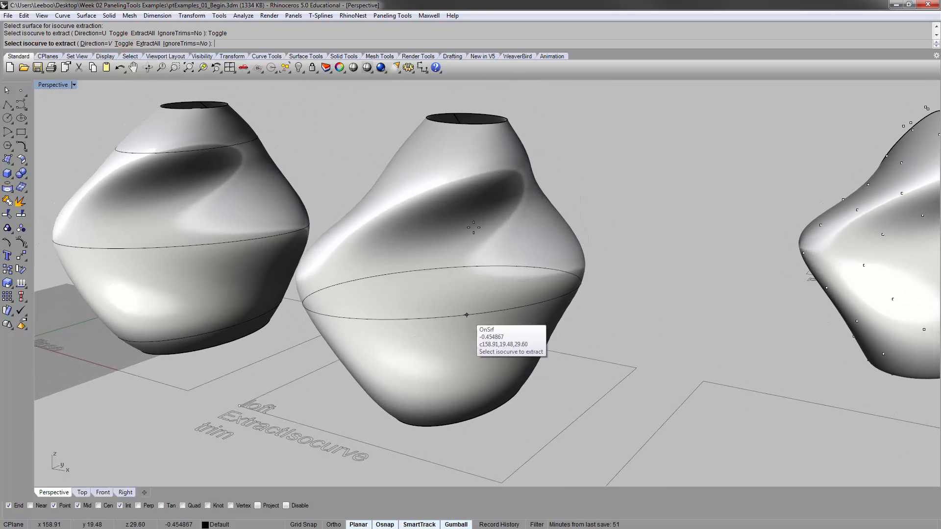
pyautogui.click(125, 43)
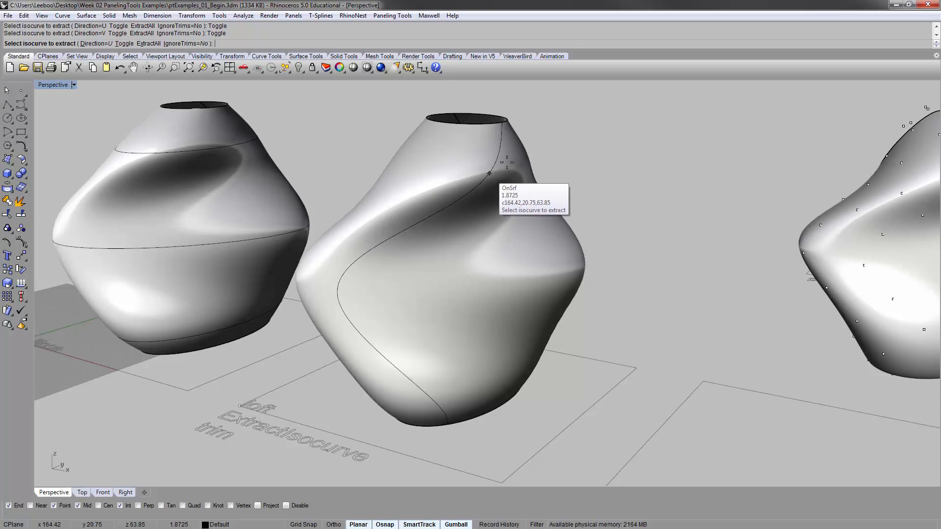
# Extract two U-direction isocurves starting from opposite sides of the surface's upper opening.
pyautogui.moveTo(584, 151); pyautogui.dragTo(490, 252, button='right')
pyautogui.moveTo(556, 241); pyautogui.dragTo(416, 263, button='right')
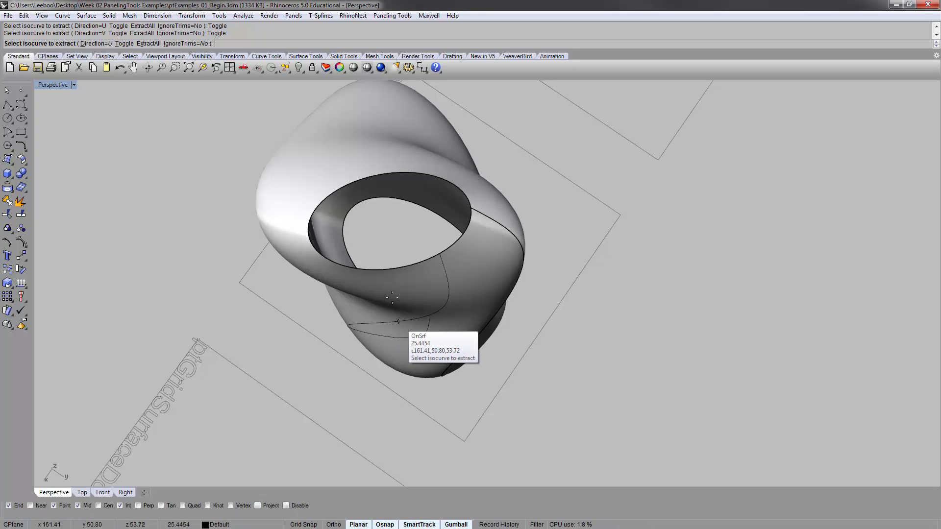
pyautogui.click(396, 268)
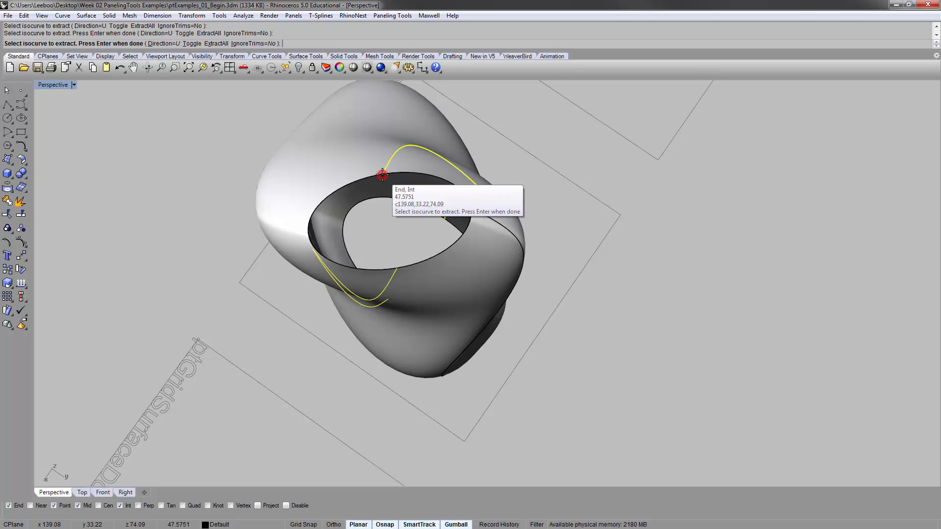
pyautogui.click(382, 175)
pyautogui.press('Return')
# Examine the extracted isocurves from above and from several sides of the surface, leaving everything deselected.
pyautogui.moveTo(566, 339); pyautogui.dragTo(522, 241, button='right')
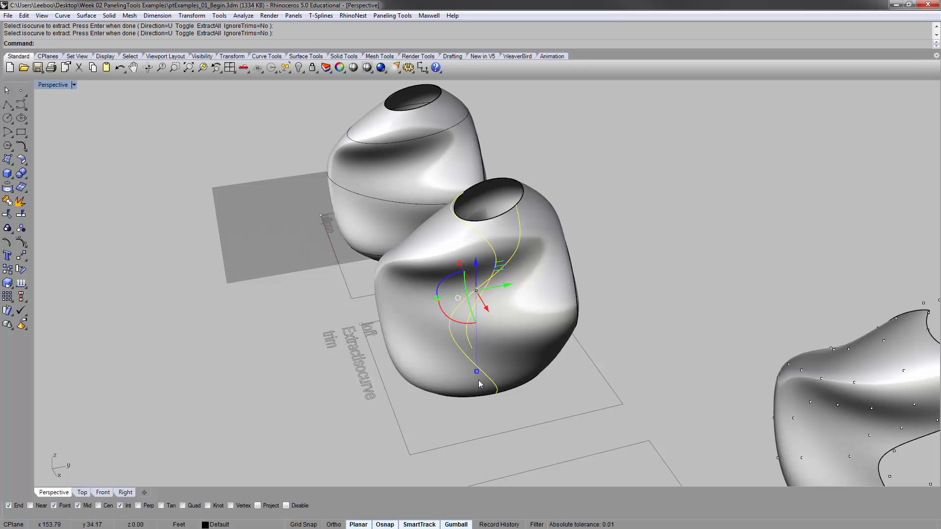
pyautogui.moveTo(480, 384); pyautogui.dragTo(540, 284, button='right')
pyautogui.scroll(4, 538, 229)
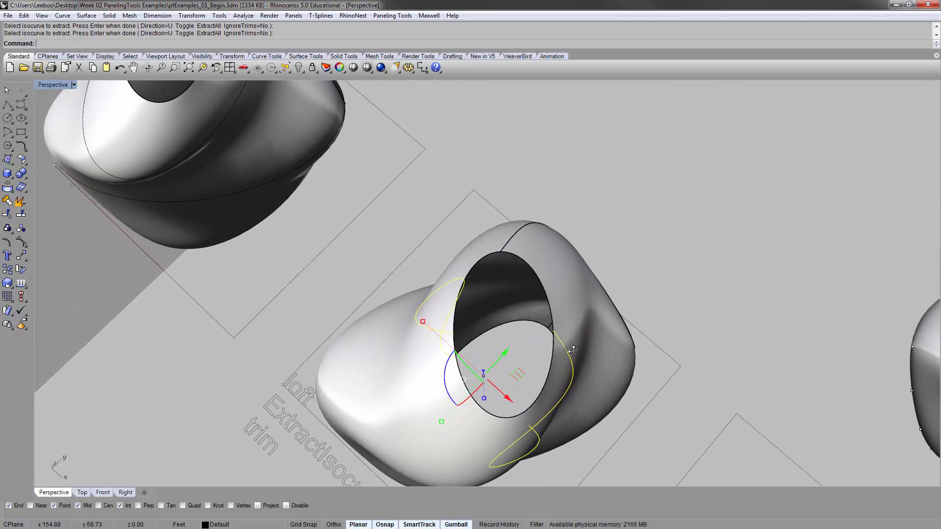
pyautogui.moveTo(572, 349); pyautogui.dragTo(633, 230, button='right')
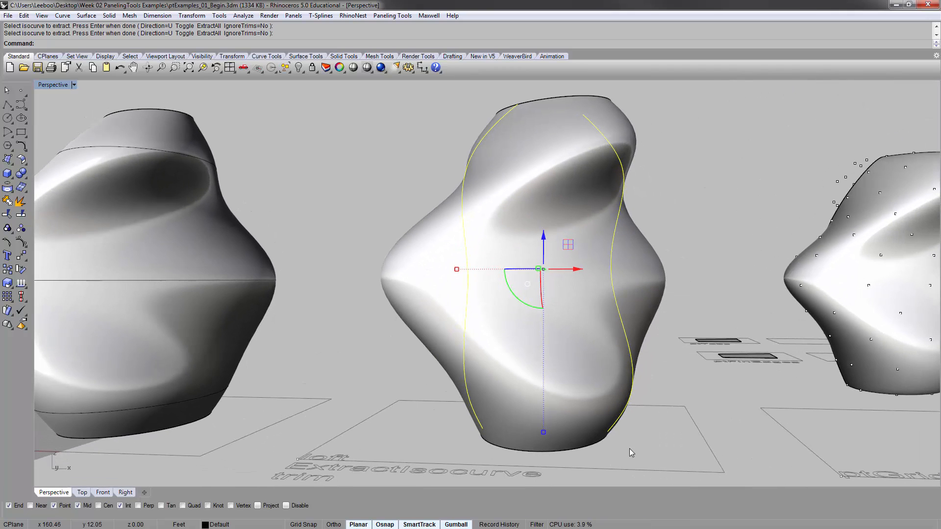
pyautogui.moveTo(703, 135); pyautogui.dragTo(618, 230, button='right')
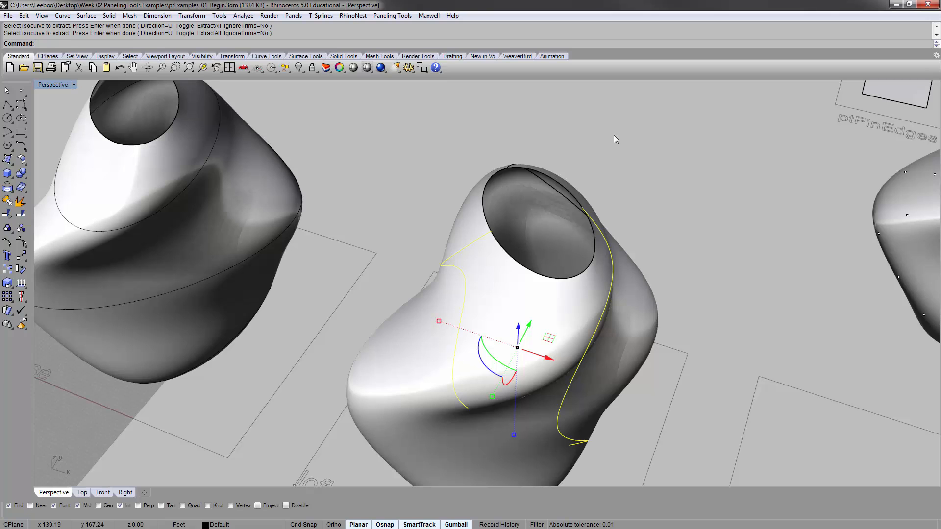
pyautogui.moveTo(615, 146); pyautogui.dragTo(639, 146, button='right')
pyautogui.click(638, 145)
pyautogui.scroll(-6, 530, 174)
pyautogui.moveTo(529, 172); pyautogui.dragTo(568, 232, button='right')
pyautogui.scroll(2, 483, 242)
pyautogui.keyDown('shift'); pyautogui.moveTo(586, 234); pyautogui.dragTo(493, 238, button='right'); pyautogui.keyUp('shift')
pyautogui.moveTo(486, 258); pyautogui.dragTo(348, 163)
pyautogui.keyDown('shift'); pyautogui.moveTo(439, 217); pyautogui.dragTo(442, 250, button='right'); pyautogui.keyUp('shift')
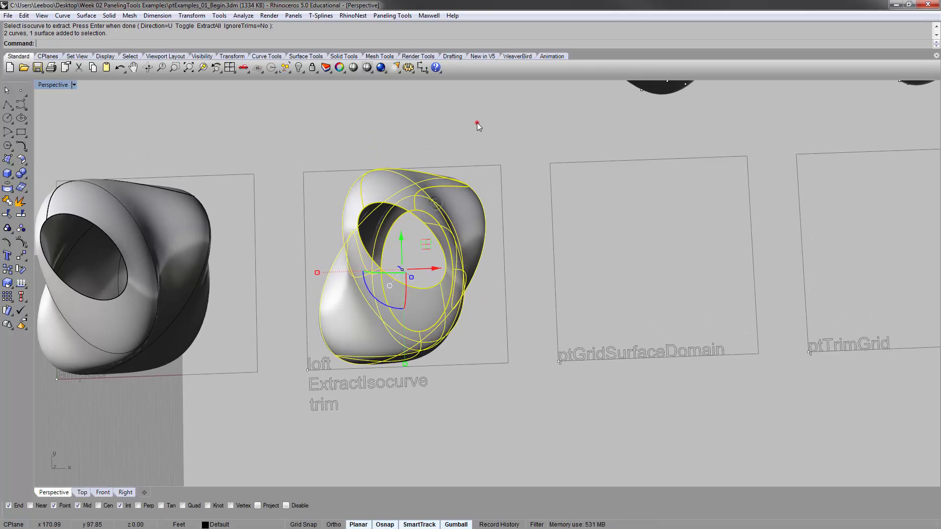
pyautogui.click(476, 122)
pyautogui.moveTo(476, 122); pyautogui.dragTo(454, 58, button='right')
pyautogui.keyDown('shift'); pyautogui.moveTo(582, 99); pyautogui.dragTo(378, 252, button='right'); pyautogui.keyUp('shift')
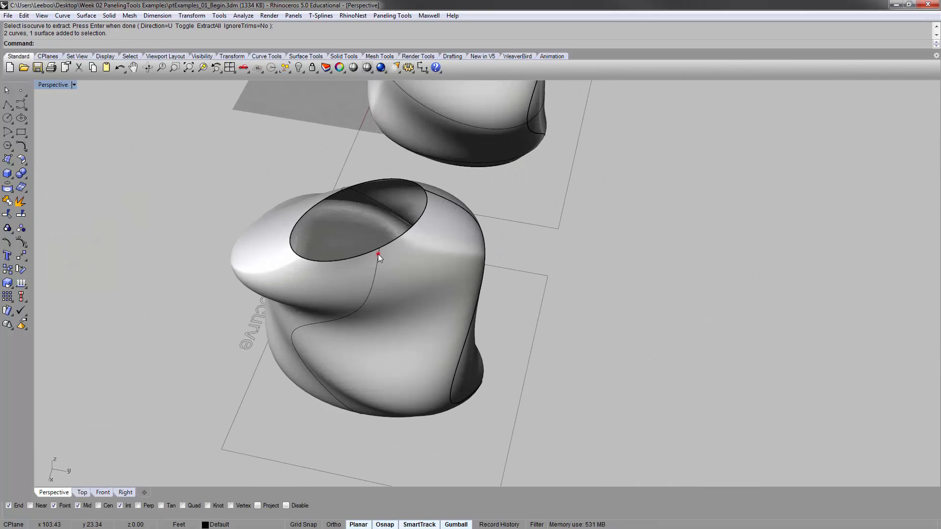
# Trim the lofted surface with both extracted isocurves as cutting objects, removing the portion on one side of them.
pyautogui.click(378, 252)
pyautogui.click(414, 279)
pyautogui.moveTo(410, 172); pyautogui.dragTo(510, 219, button='right')
pyautogui.keyDown('shift'); pyautogui.click(336, 208); pyautogui.keyUp('shift')
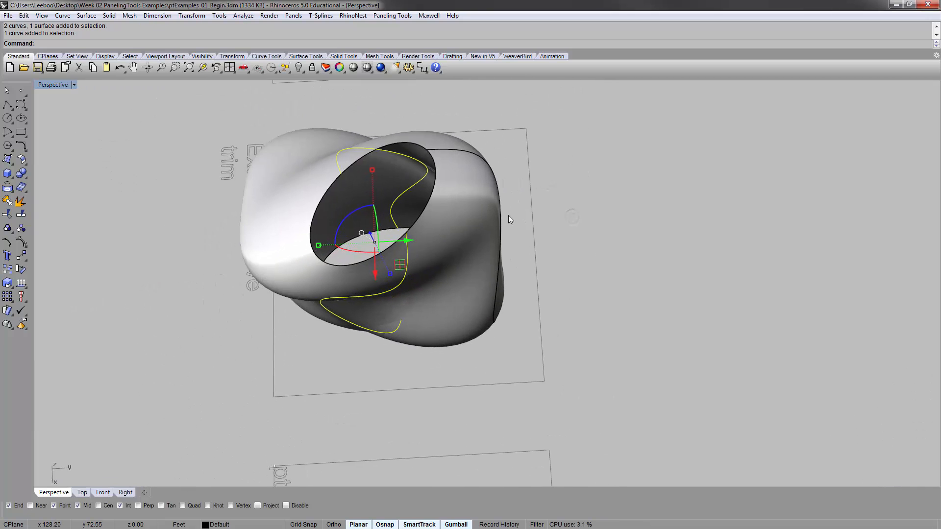
pyautogui.write('Trim')
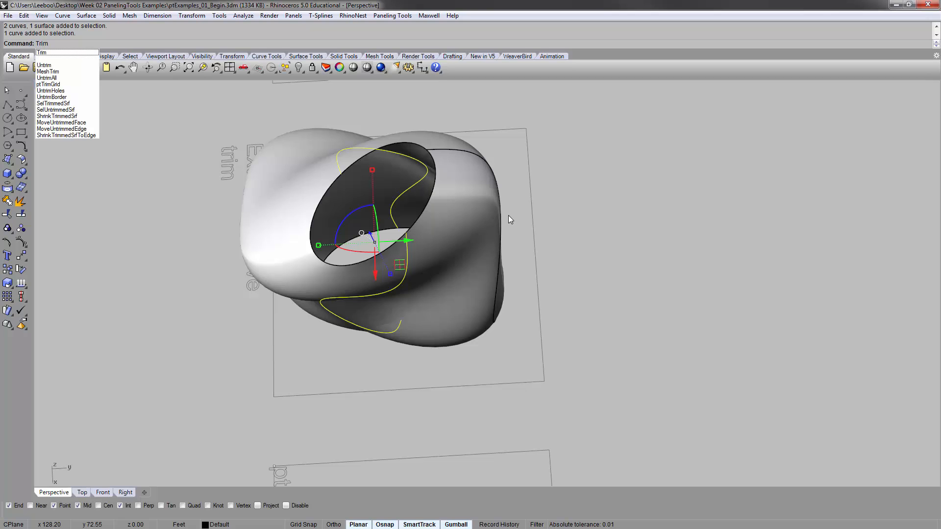
pyautogui.press('Return')
pyautogui.click(459, 240)
pyautogui.click(464, 176)
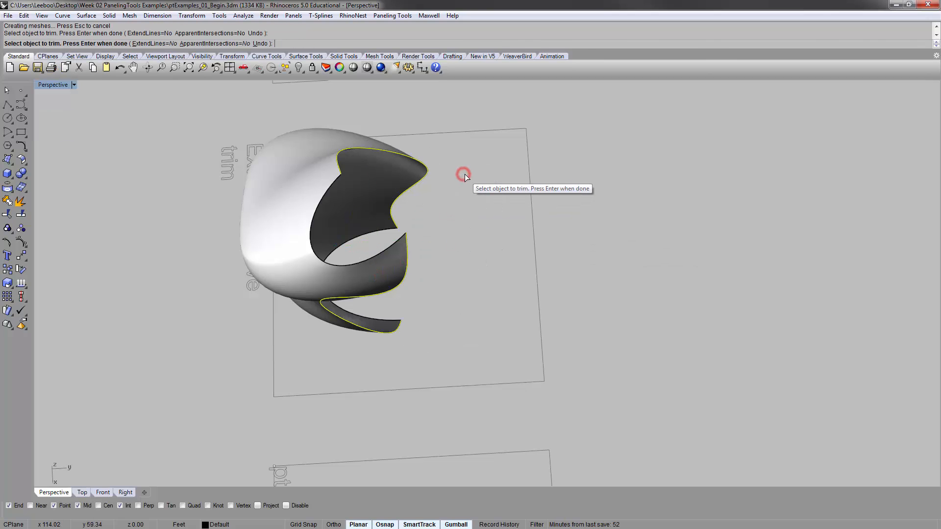
pyautogui.rightClick(592, 193)
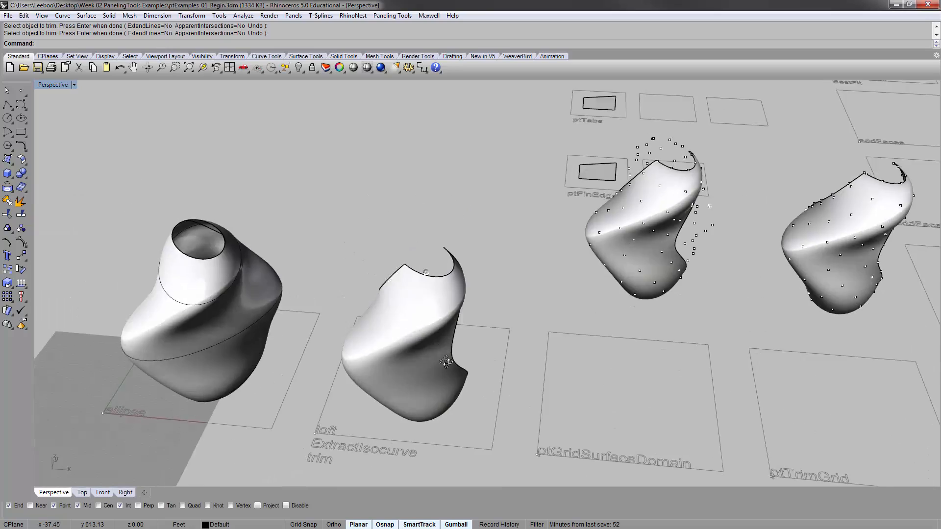
# Copy the trimmed surface from its cell's far corner to the matching corner of the ptGridSurfaceDomain cell.
pyautogui.click(445, 407)
pyautogui.write('zs')
pyautogui.press('Return')
pyautogui.moveTo(540, 331); pyautogui.dragTo(523, 275, button='right')
pyautogui.scroll(-5, 523, 275)
pyautogui.keyDown('shift'); pyautogui.moveTo(632, 317); pyautogui.dragTo(557, 290, button='right'); pyautogui.keyUp('shift')
pyautogui.write('copy')
pyautogui.press('Return')
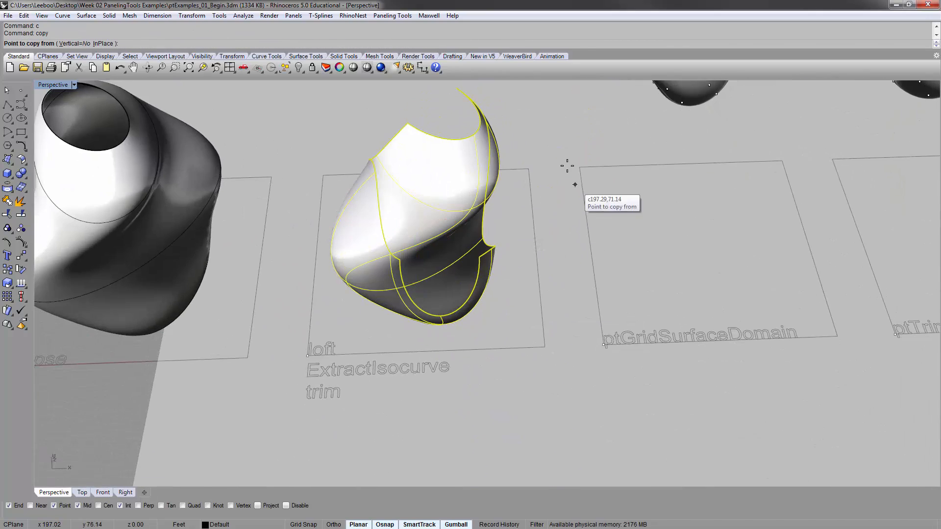
pyautogui.click(531, 165)
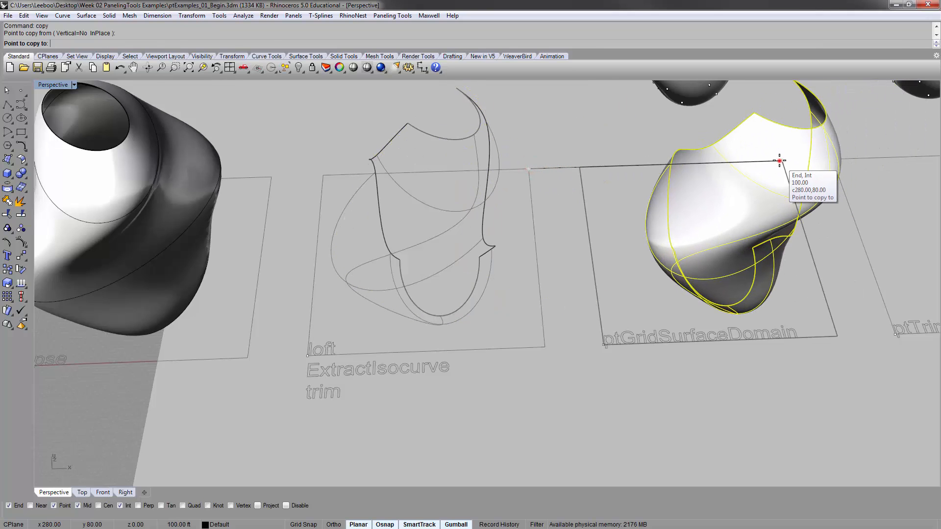
pyautogui.click(777, 160)
pyautogui.press('Return')
# Examine the copied surface among the neighbouring example cells, then its ptGridSurfaceDomain label up close.
pyautogui.click(729, 237)
pyautogui.write('zs')
pyautogui.press('Return')
pyautogui.press('Escape')
pyautogui.moveTo(591, 202); pyautogui.dragTo(541, 267, button='right')
pyautogui.scroll(-8, 550, 240)
pyautogui.keyDown('shift'); pyautogui.moveTo(541, 267); pyautogui.dragTo(459, 316, button='right'); pyautogui.keyUp('shift')
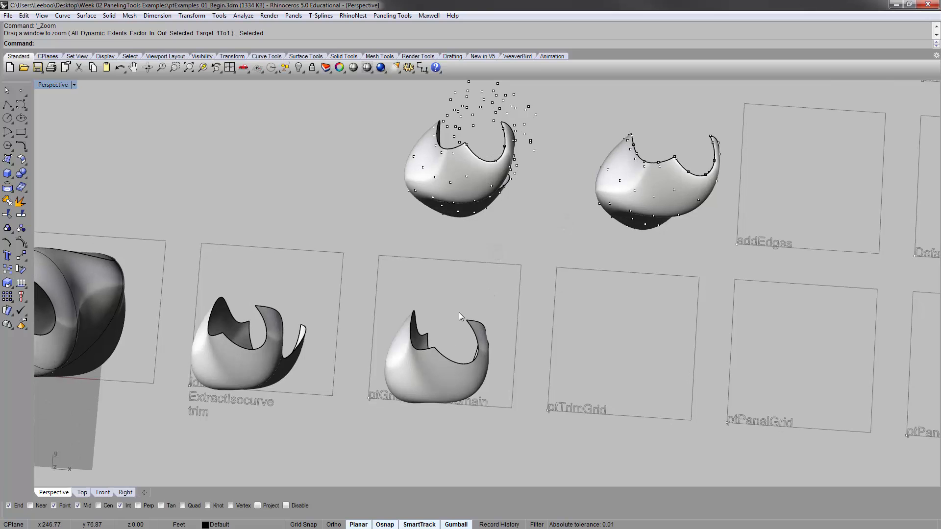
pyautogui.moveTo(447, 242); pyautogui.dragTo(446, 318, button='right')
pyautogui.keyDown('shift'); pyautogui.moveTo(446, 319); pyautogui.dragTo(460, 254, button='right'); pyautogui.keyUp('shift')
pyautogui.moveTo(445, 377); pyautogui.dragTo(440, 250, button='right')
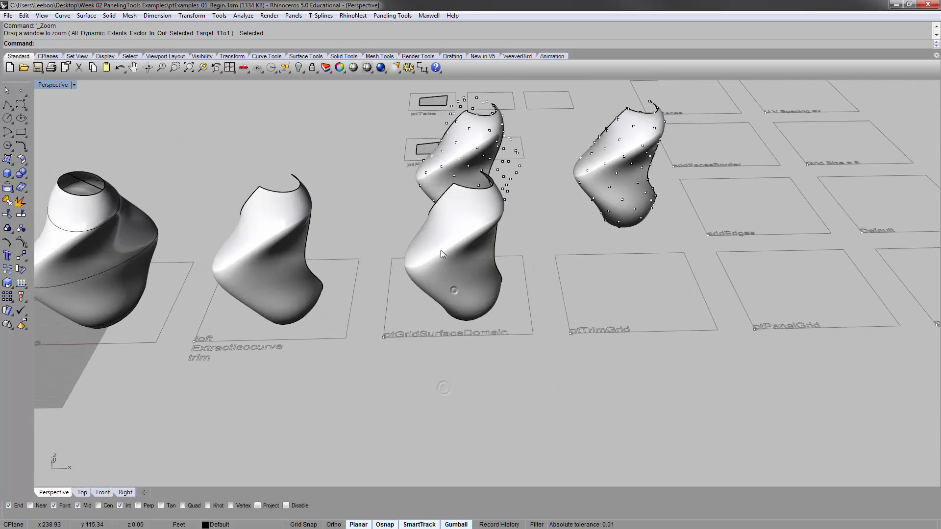
pyautogui.scroll(5, 433, 265)
pyautogui.moveTo(430, 304); pyautogui.dragTo(349, 340, button='right')
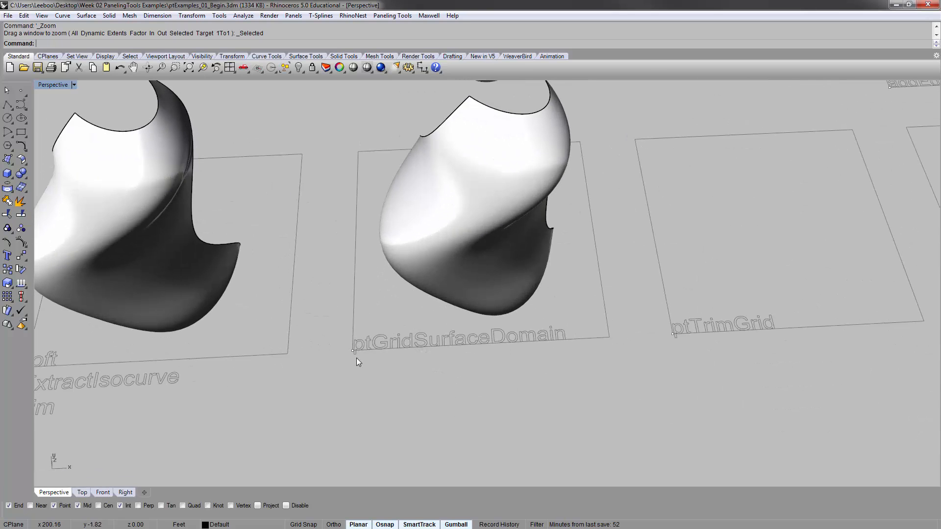
pyautogui.scroll(5, 374, 333)
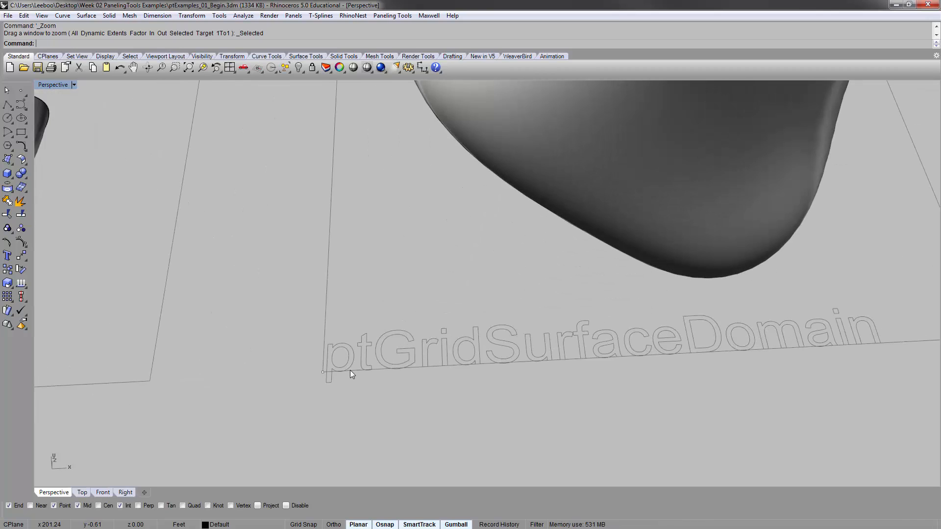
pyautogui.scroll(-1, 350, 356)
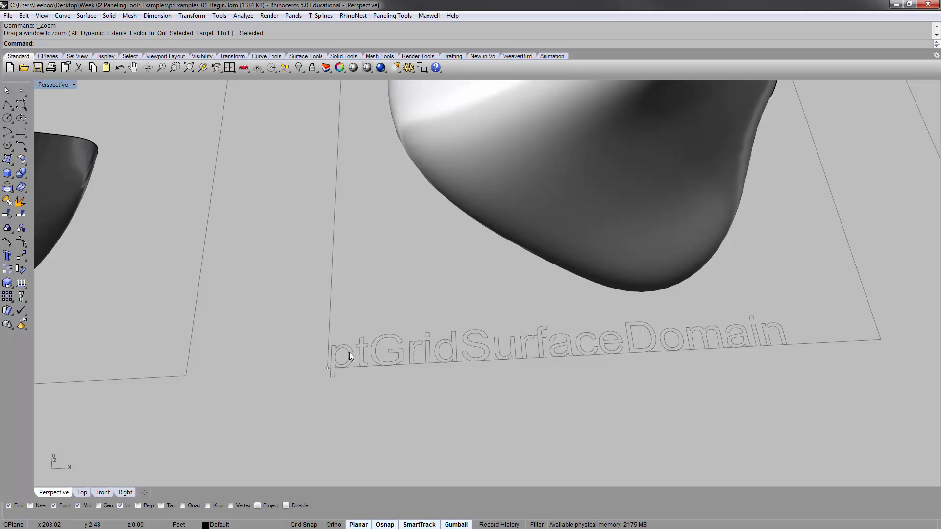
# Look through the available pt commands and the PanelingTools options for creating grids and paneling from a grid.
pyautogui.write('ptTabs')
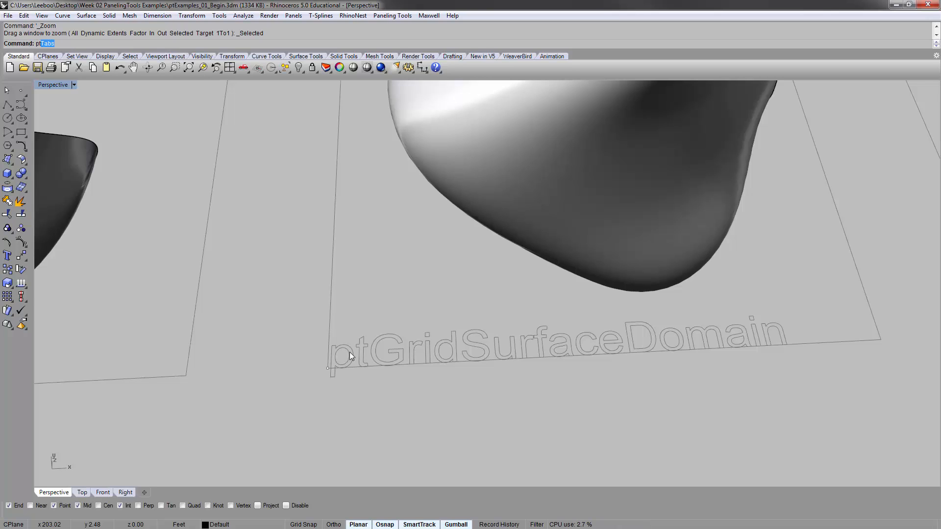
pyautogui.moveTo(123, 243); pyautogui.dragTo(116, 188)
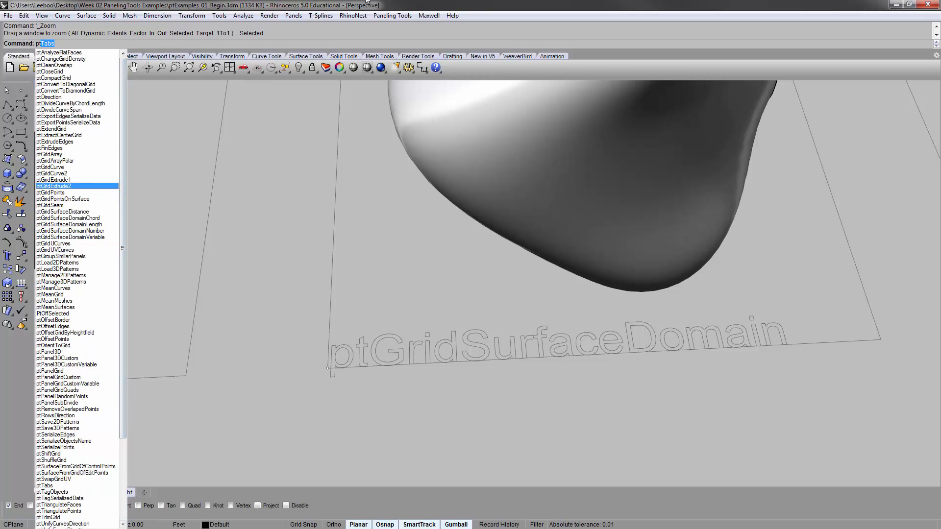
pyautogui.click(390, 15)
pyautogui.click(391, 15)
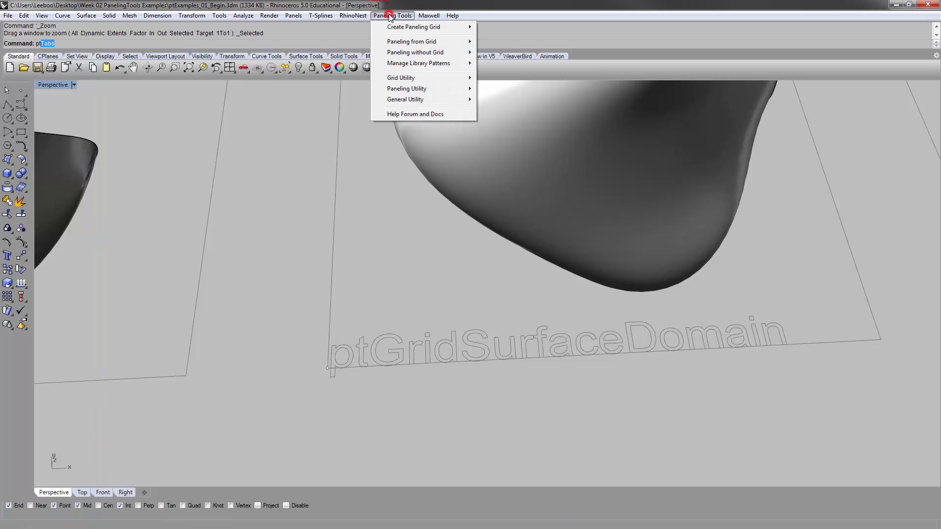
pyautogui.moveTo(392, 28)
pyautogui.moveTo(426, 103)
pyautogui.moveTo(440, 28)
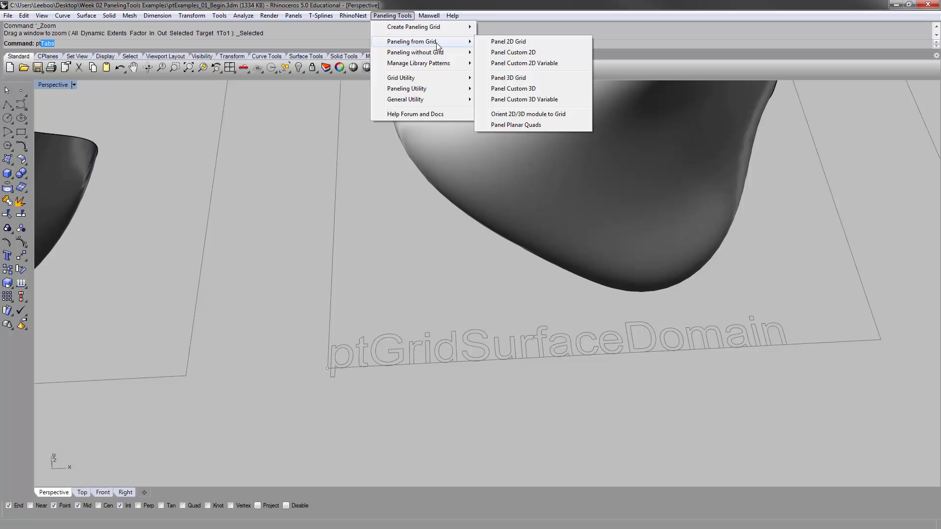
pyautogui.click(403, 2)
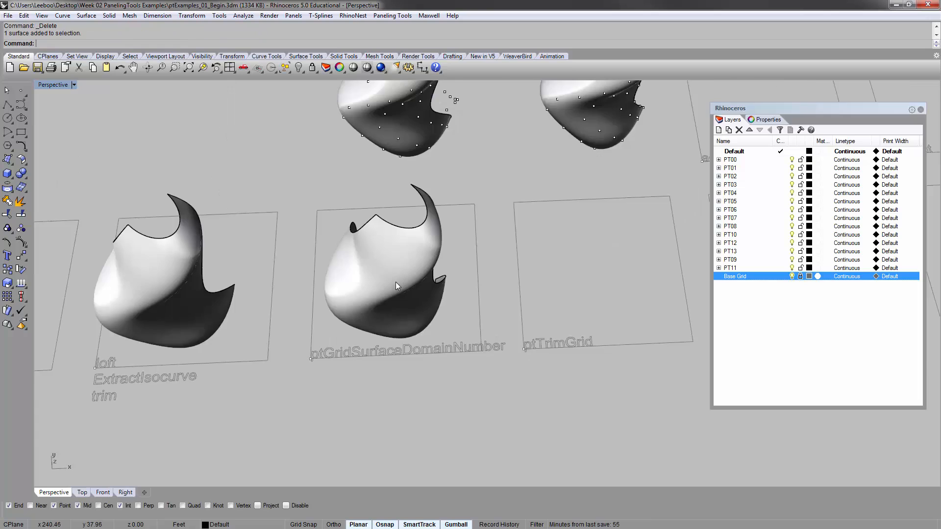
# Create a grouped paneling grid on the copied trimmed surface with ptGridSurfaceDomainNumber, using 10 spans in U and 10 in V.
pyautogui.scroll(3, 395, 282)
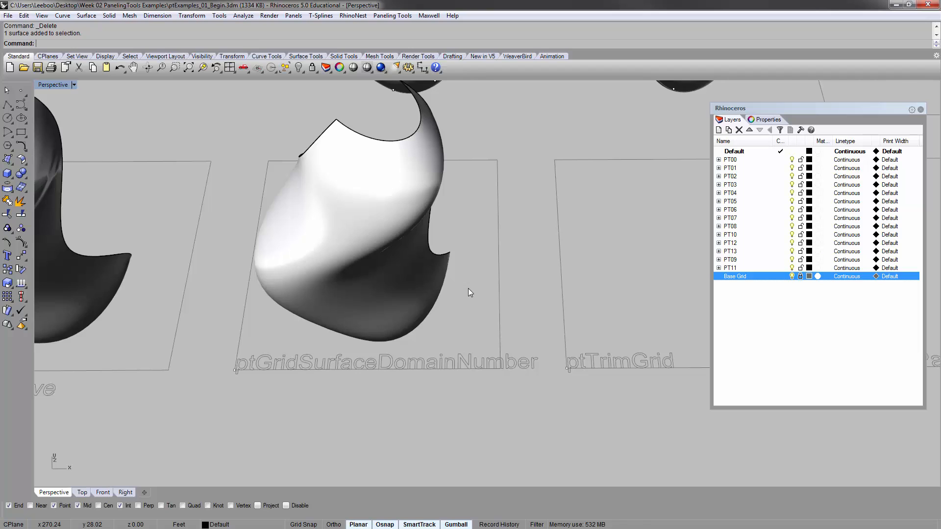
pyautogui.moveTo(468, 288); pyautogui.dragTo(440, 349, button='right')
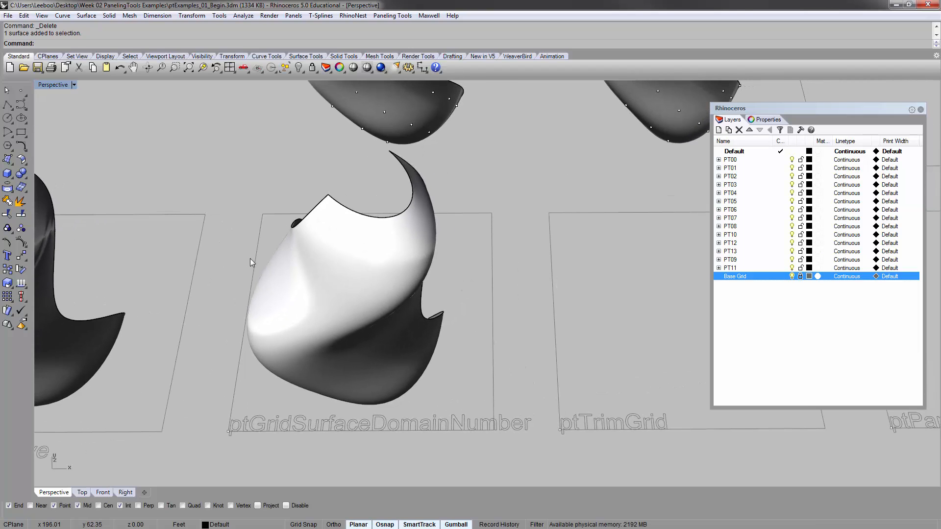
pyautogui.write('ptS')
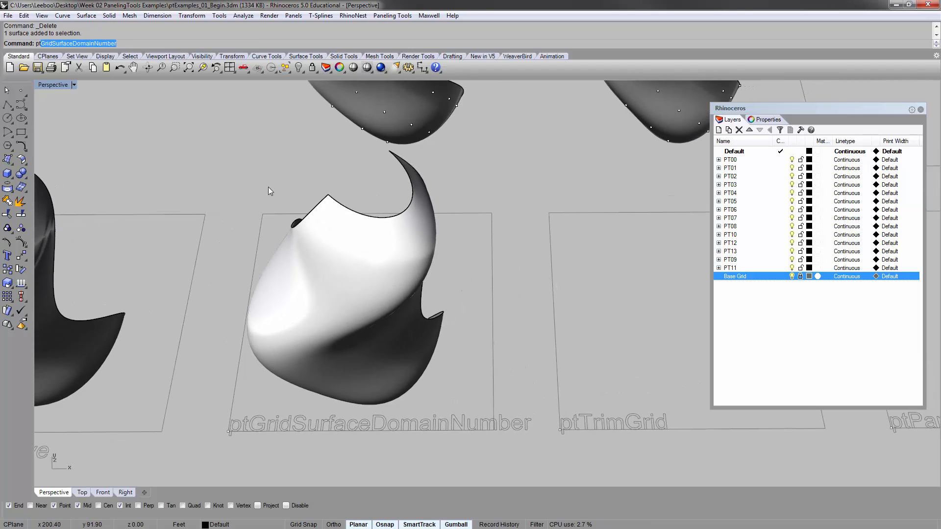
pyautogui.write('ur')
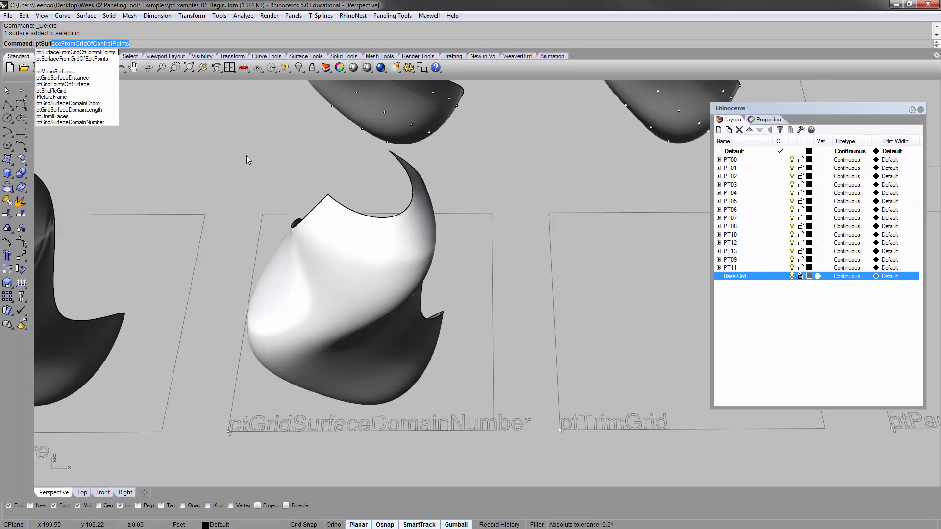
pyautogui.click(78, 123)
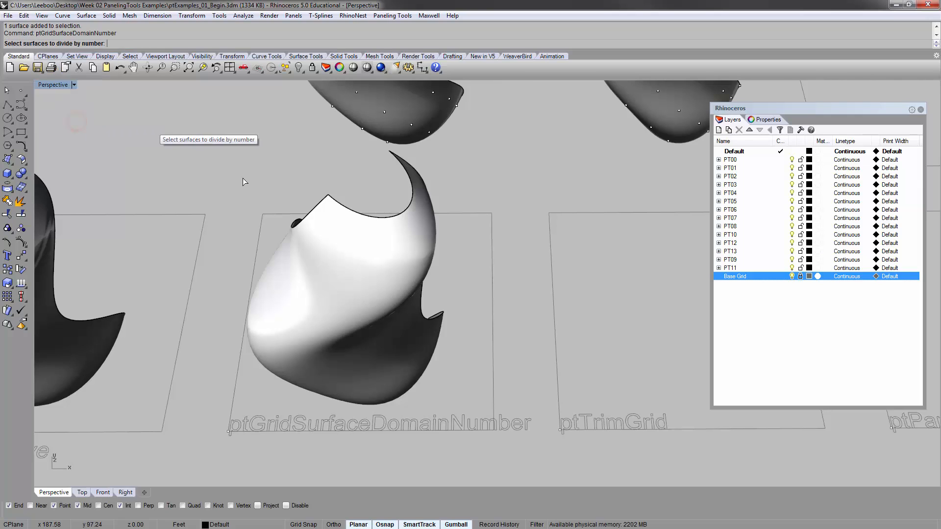
pyautogui.moveTo(363, 219); pyautogui.dragTo(362, 220, button='right')
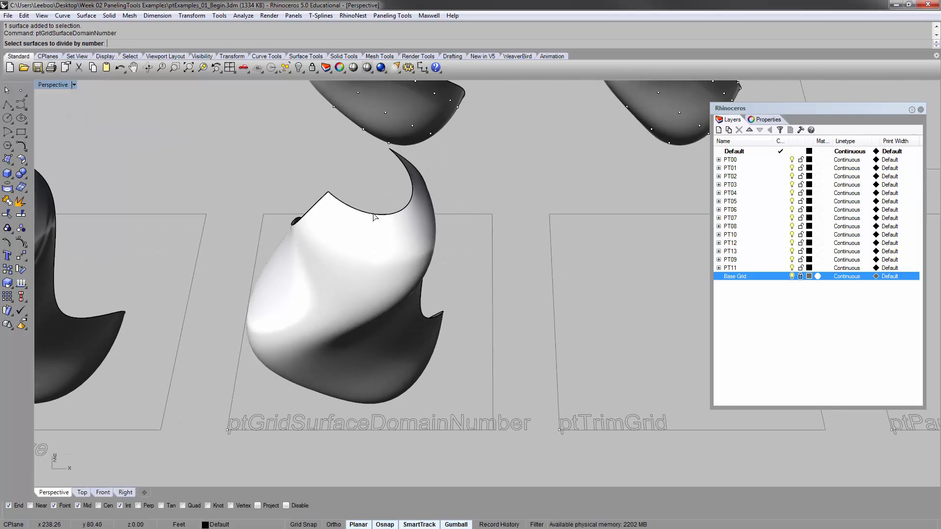
pyautogui.scroll(-3, 374, 217)
pyautogui.click(379, 235)
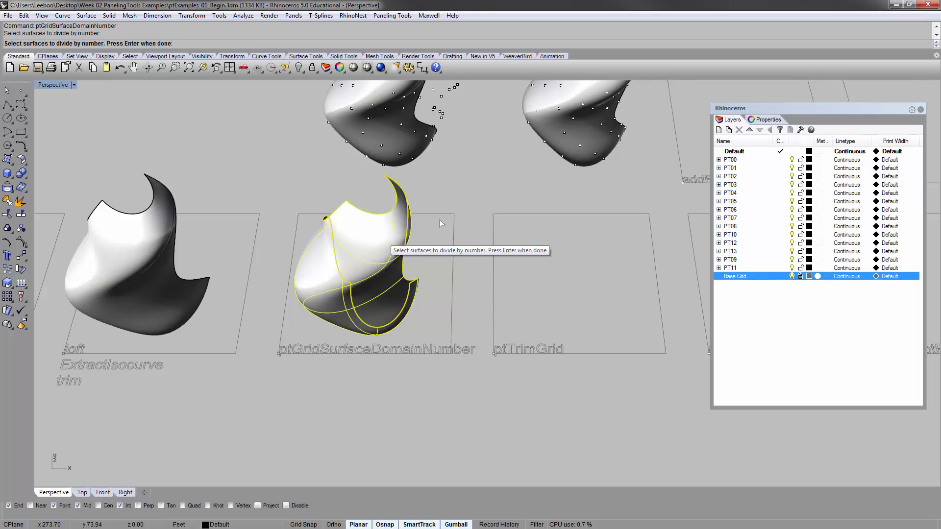
pyautogui.press('Return')
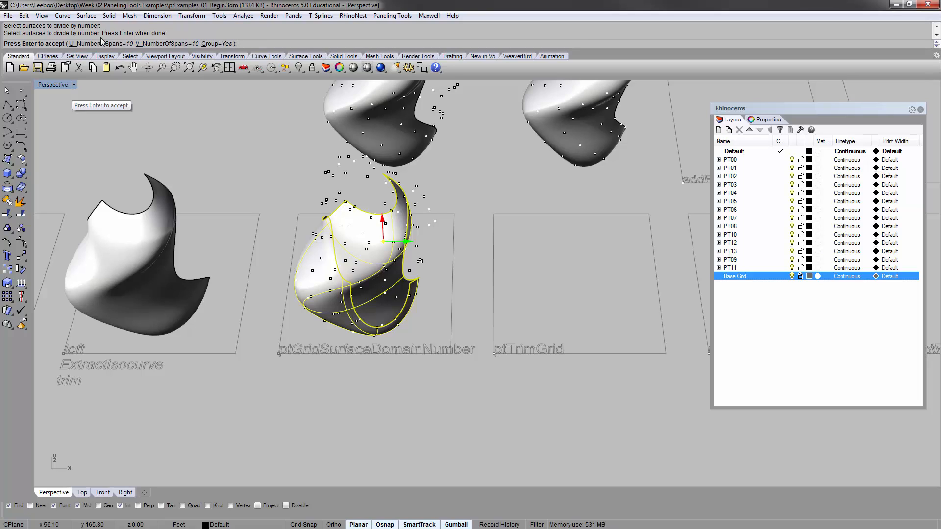
pyautogui.click(218, 43)
pyautogui.click(218, 43)
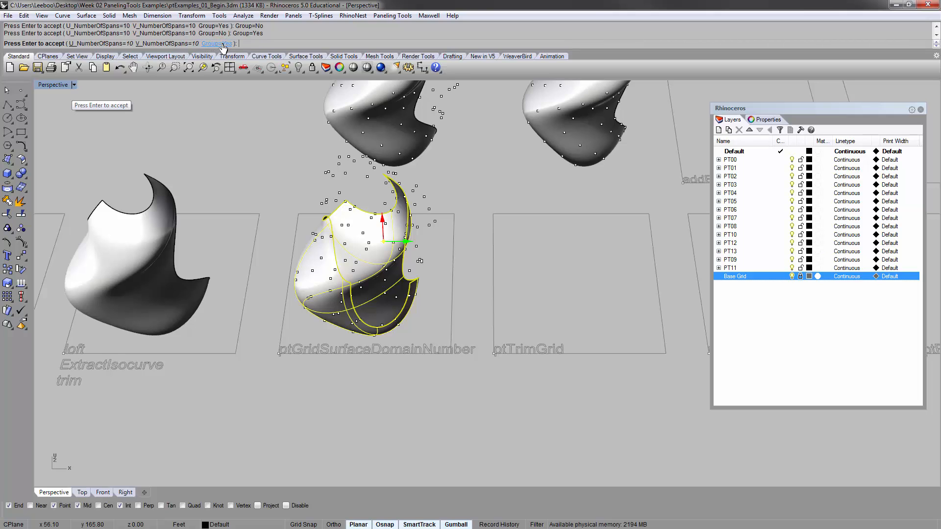
pyautogui.moveTo(396, 257); pyautogui.dragTo(358, 238, button='right')
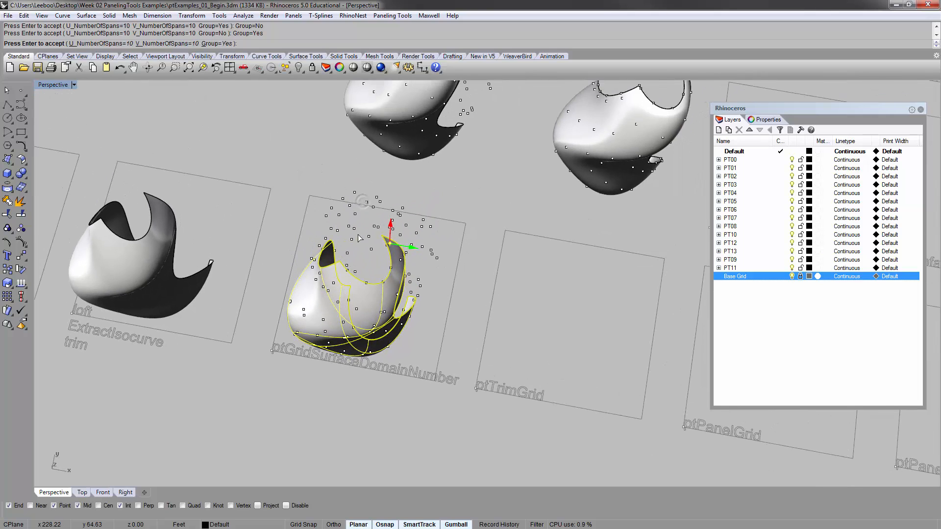
pyautogui.scroll(2, 358, 239)
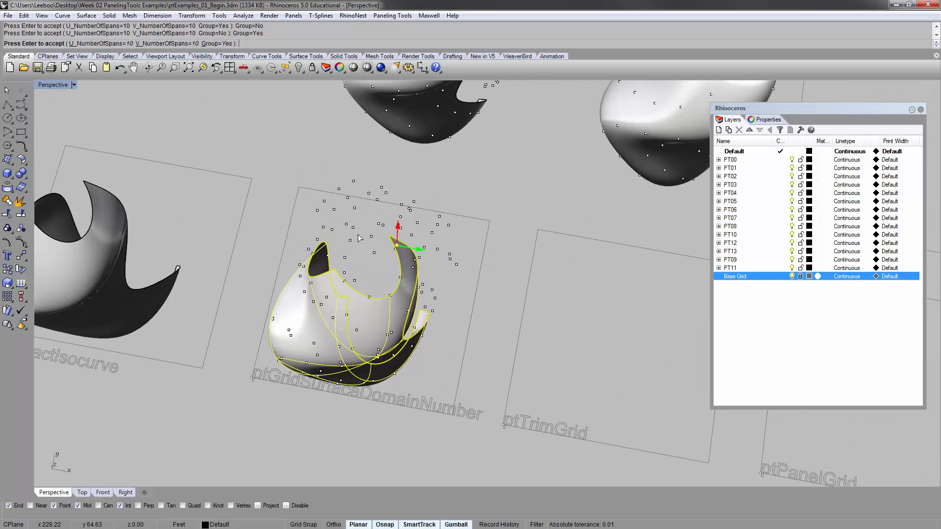
pyautogui.rightClick(335, 164)
# Select the new point grid as a group and inspect it around the trimmed surface from several angles.
pyautogui.click(381, 225)
pyautogui.moveTo(433, 236); pyautogui.dragTo(469, 262, button='right')
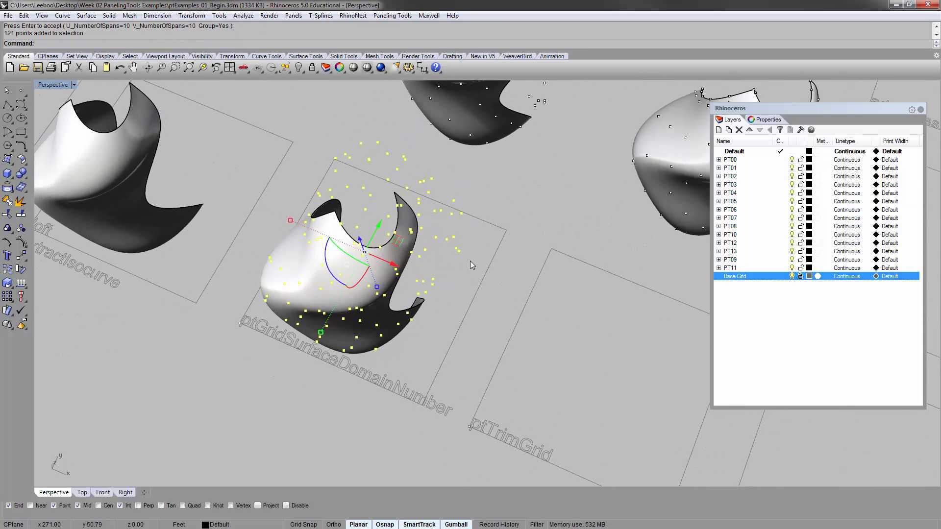
pyautogui.scroll(7, 439, 281)
pyautogui.moveTo(447, 300); pyautogui.dragTo(422, 241, button='right')
pyautogui.scroll(-4, 399, 296)
pyautogui.moveTo(398, 297); pyautogui.dragTo(376, 235, button='right')
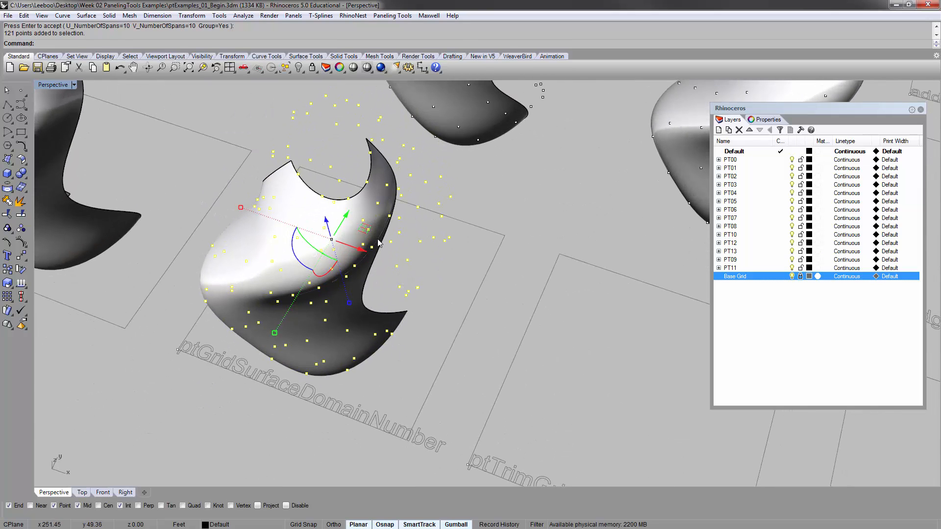
pyautogui.click(511, 193)
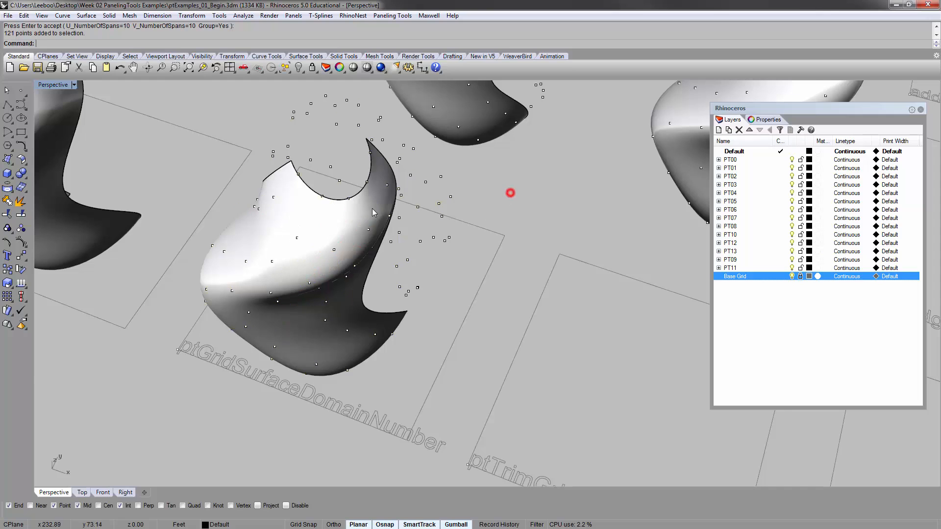
# Compare the grid points with the trimmed surface's cut edges and with the original trimmed surface in the neighbouring cell.
pyautogui.moveTo(313, 219); pyautogui.dragTo(490, 220, button='right')
pyautogui.moveTo(295, 202); pyautogui.dragTo(311, 233, button='right')
pyautogui.keyDown('shift'); pyautogui.moveTo(217, 228); pyautogui.dragTo(360, 225, button='right'); pyautogui.keyUp('shift')
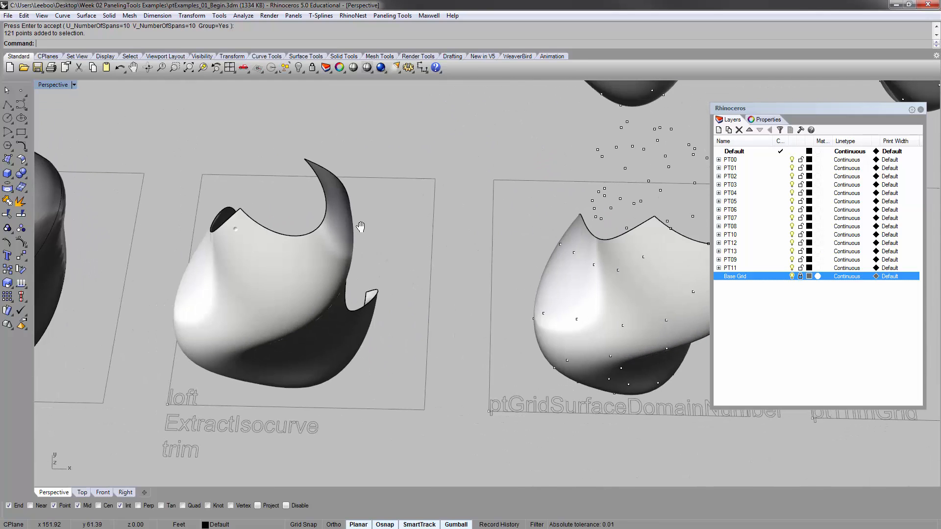
pyautogui.click(308, 264)
pyautogui.click(389, 224)
pyautogui.scroll(-8, 389, 224)
pyautogui.scroll(5, 531, 208)
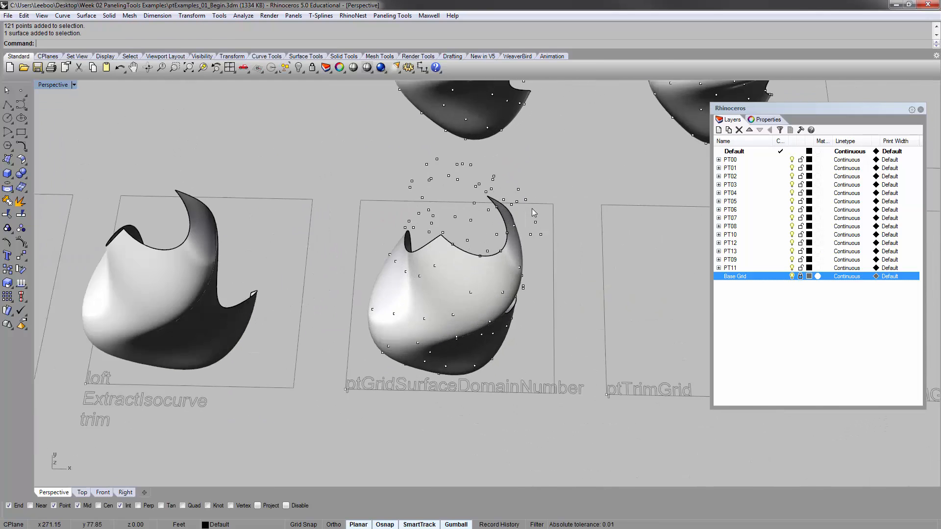
pyautogui.moveTo(531, 208); pyautogui.dragTo(387, 249, button='right')
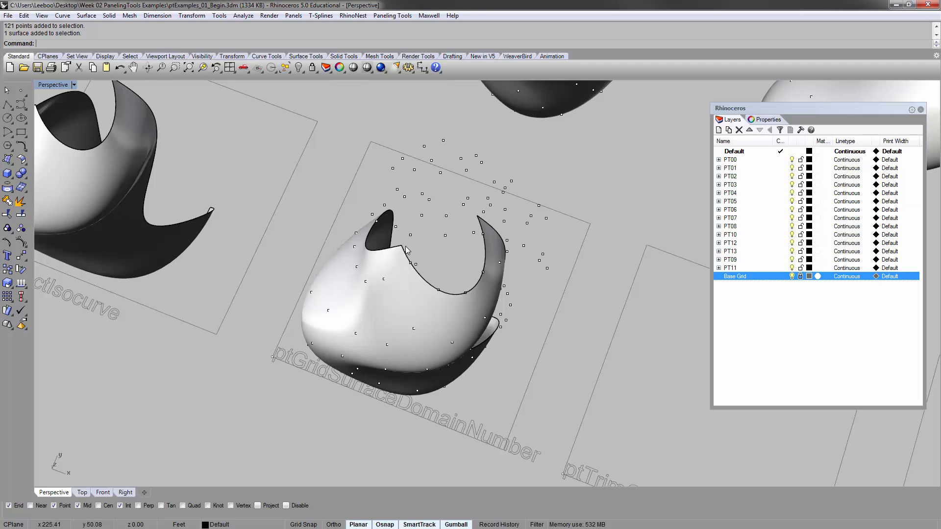
pyautogui.moveTo(540, 305); pyautogui.dragTo(442, 220, button='right')
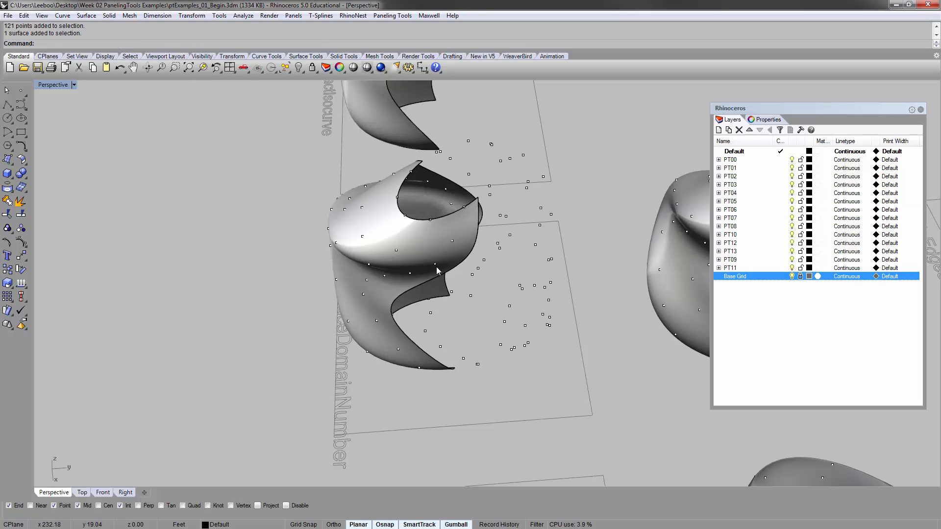
pyautogui.moveTo(451, 239); pyautogui.dragTo(421, 352, button='right')
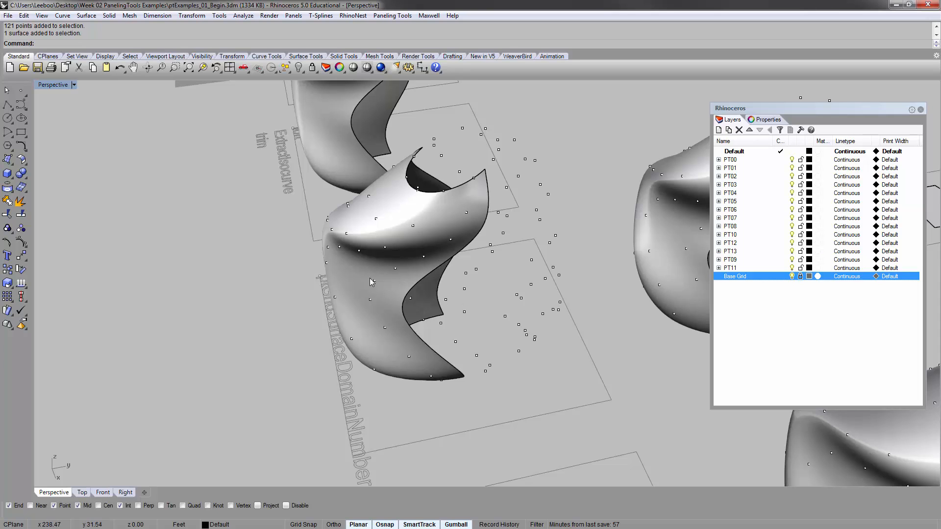
pyautogui.moveTo(370, 277); pyautogui.dragTo(338, 223, button='right')
pyautogui.scroll(2, 339, 222)
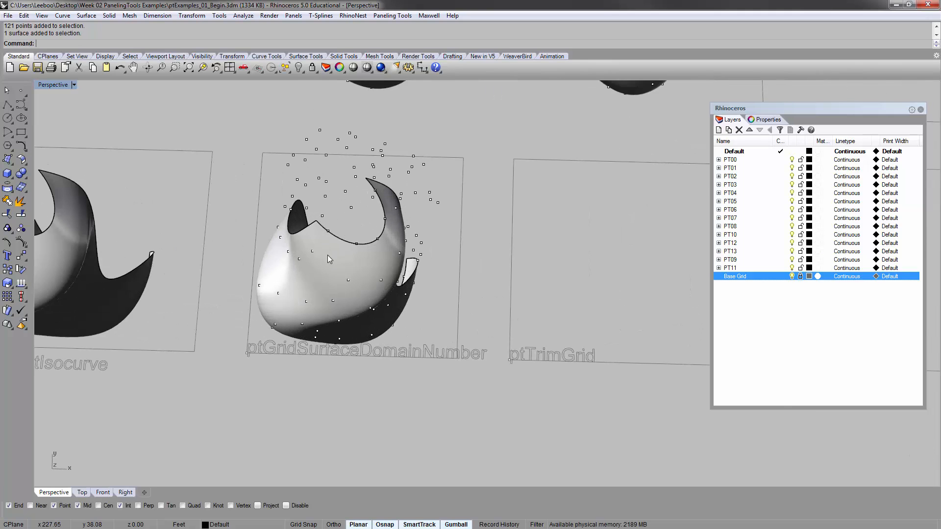
# Copy the trimmed surface and its point grid from their cell's far corner to the matching corner of the ptTrimGrid cell.
pyautogui.moveTo(327, 255); pyautogui.dragTo(313, 215, button='right')
pyautogui.scroll(-3, 322, 230)
pyautogui.scroll(4, 318, 208)
pyautogui.moveTo(351, 298); pyautogui.dragTo(316, 262)
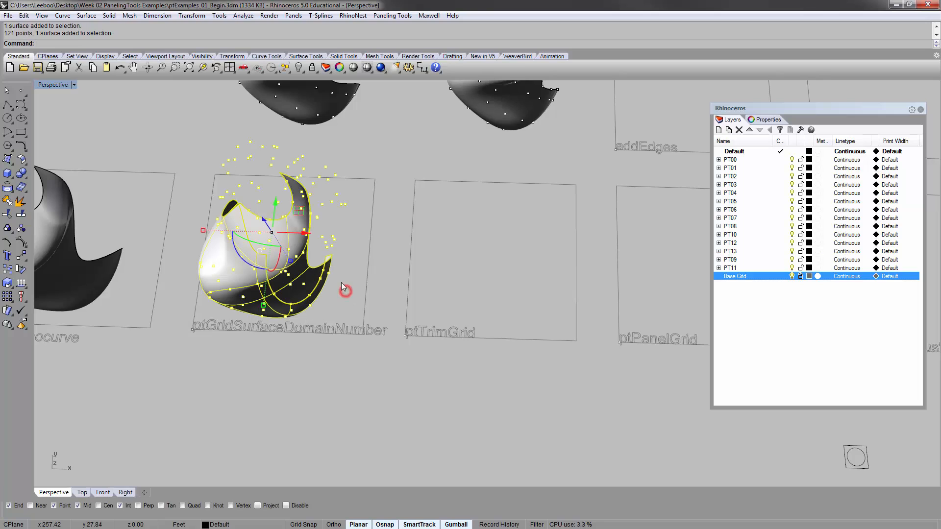
pyautogui.write('copy')
pyautogui.press('Return')
pyautogui.click(379, 183)
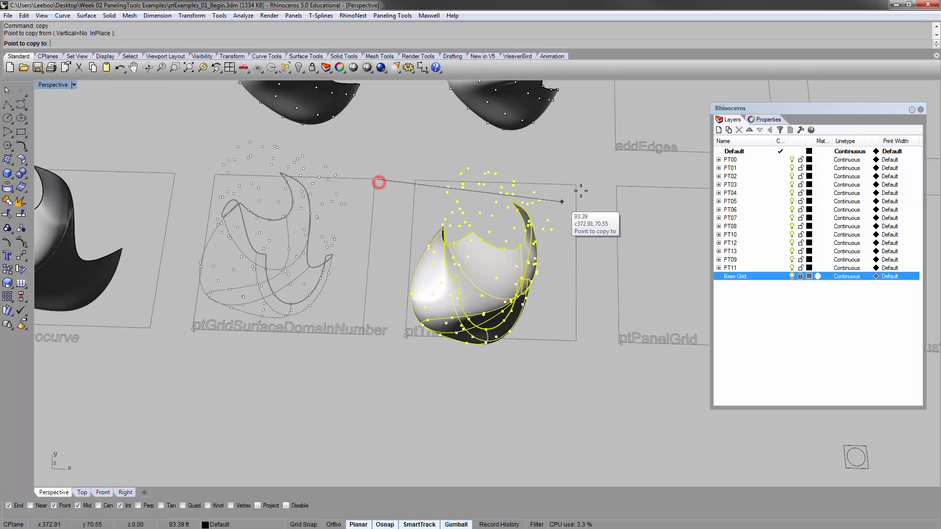
pyautogui.click(581, 186)
pyautogui.press('Escape')
# Delete the old example surface and its points in the row behind the ptGridSurfaceDomainNumber cell.
pyautogui.moveTo(518, 312); pyautogui.dragTo(446, 318, button='right')
pyautogui.moveTo(300, 224); pyautogui.dragTo(297, 245, button='right')
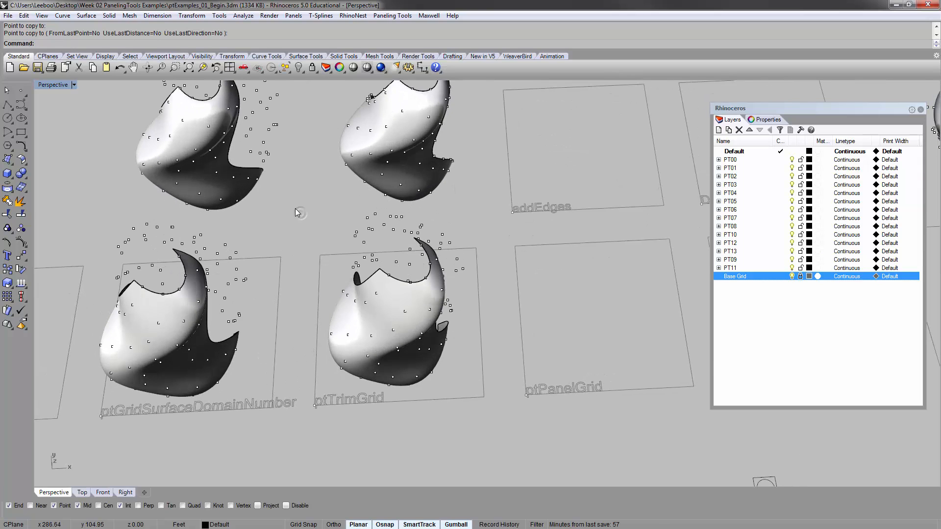
pyautogui.click(223, 159)
pyautogui.press('Delete')
# Trim the copied point grid against its surface with ptTrimGrid, using Mode=Inside, Group=Yes and the grid name S0.
pyautogui.moveTo(413, 195); pyautogui.dragTo(374, 212, button='right')
pyautogui.write('P')
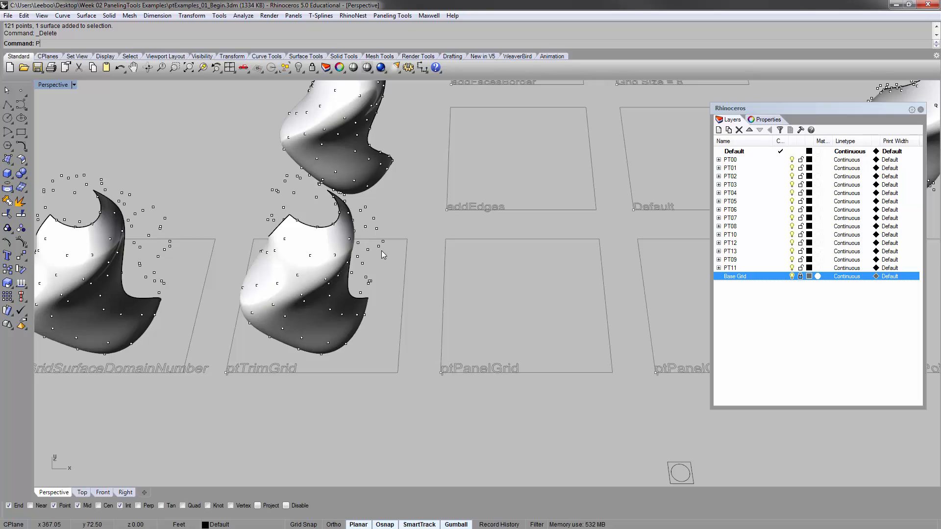
pyautogui.write('tT')
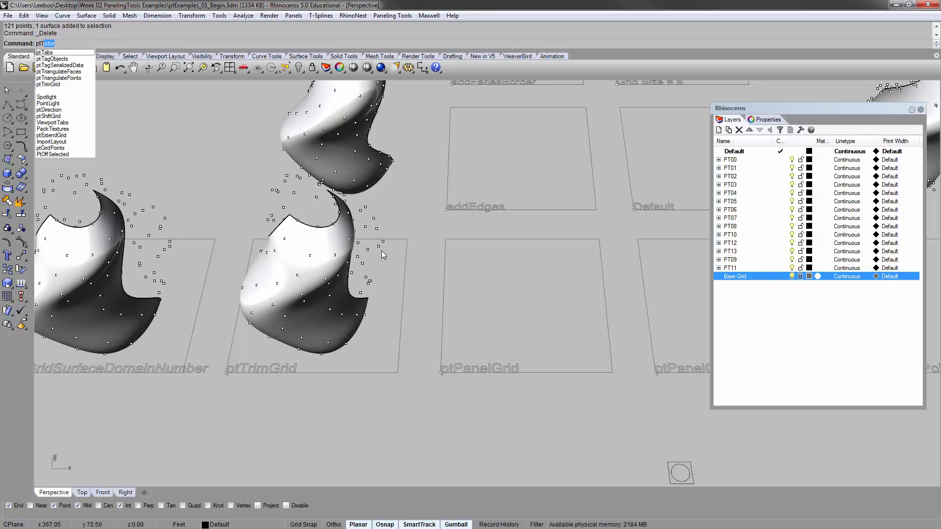
pyautogui.write('rimGrid')
pyautogui.press('Return')
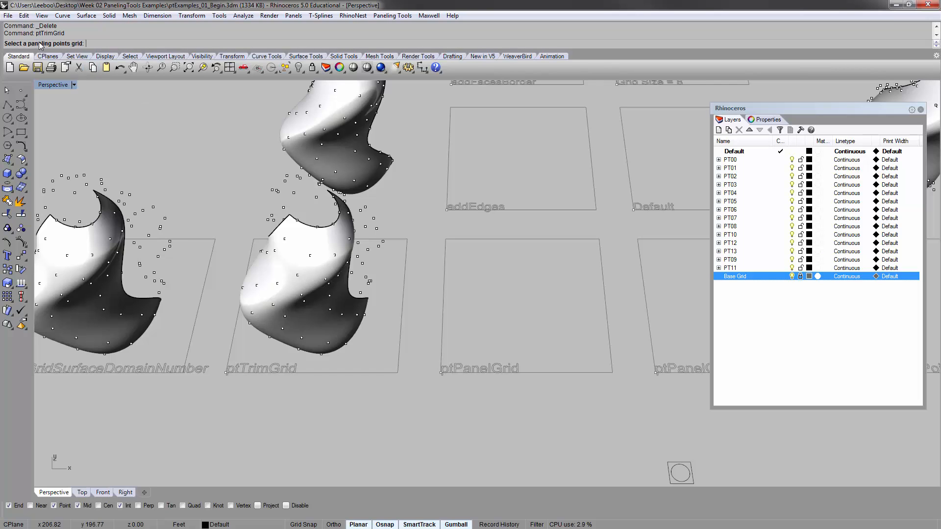
pyautogui.moveTo(237, 137); pyautogui.dragTo(301, 145, button='right')
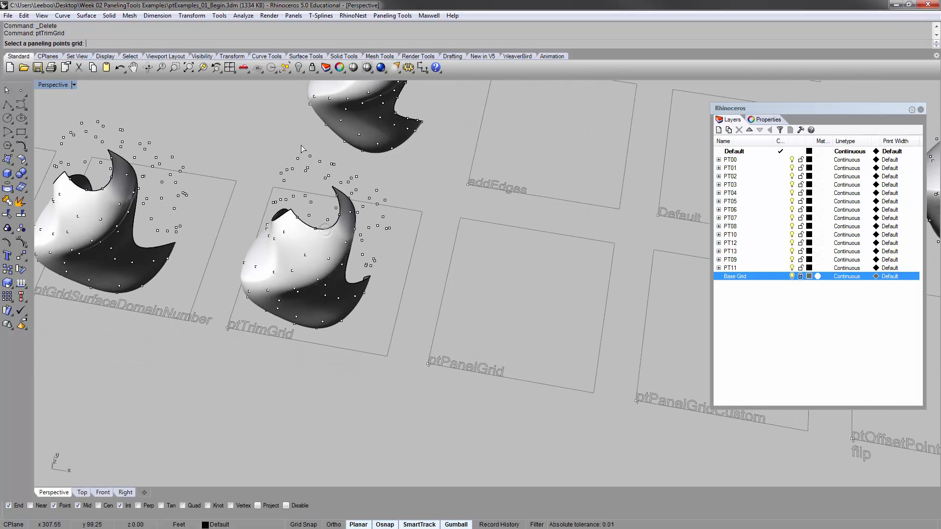
pyautogui.click(310, 156)
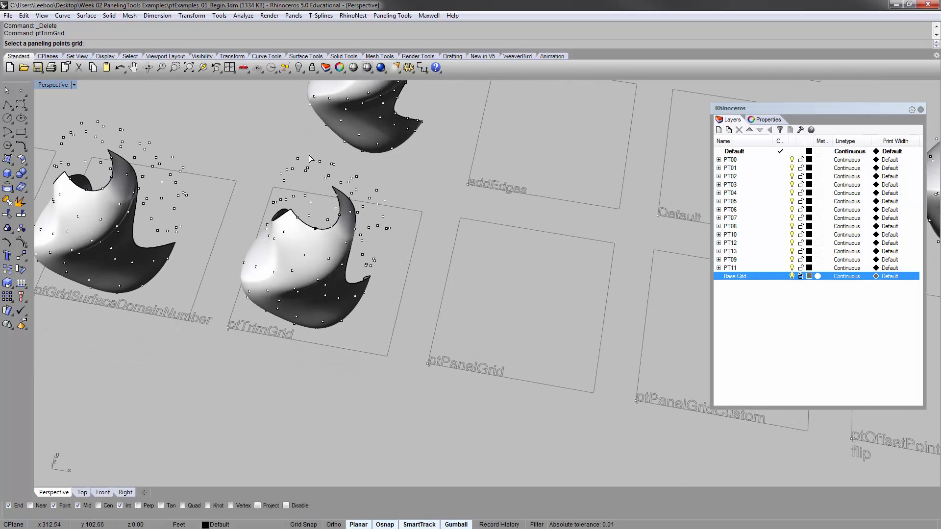
pyautogui.rightClick(230, 139)
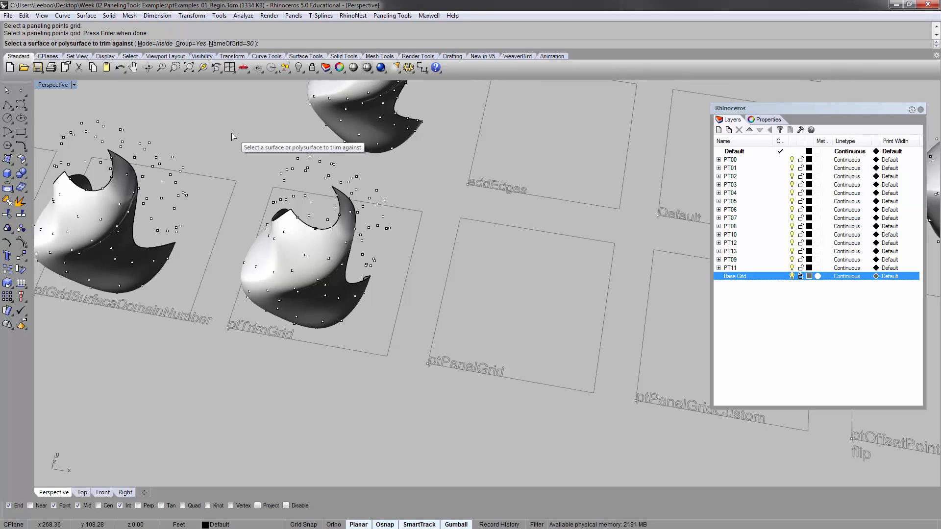
pyautogui.click(314, 238)
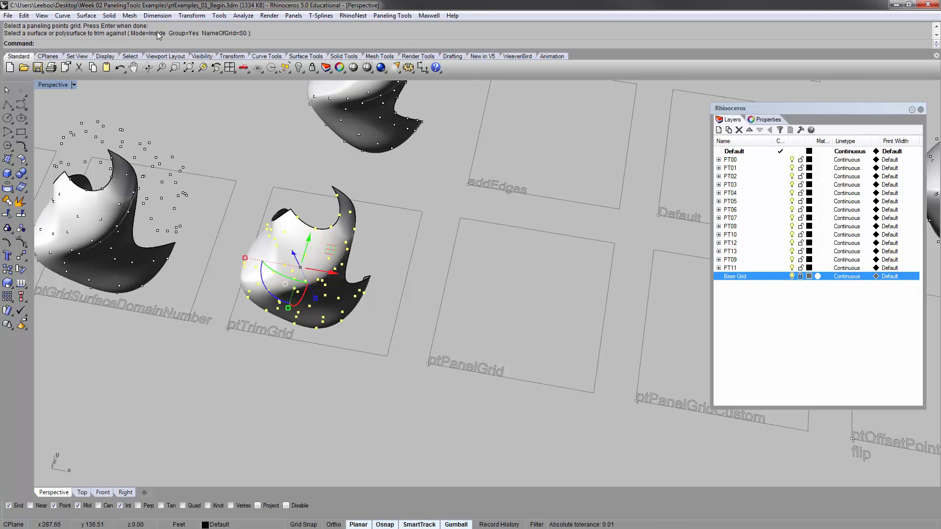
# Inspect the trimmed grid points up close along the surface's edges in the ptTrimGrid cell.
pyautogui.moveTo(294, 148); pyautogui.dragTo(363, 180, button='right')
pyautogui.scroll(4, 364, 180)
pyautogui.moveTo(402, 220); pyautogui.dragTo(501, 292, button='right')
pyautogui.scroll(-4, 498, 285)
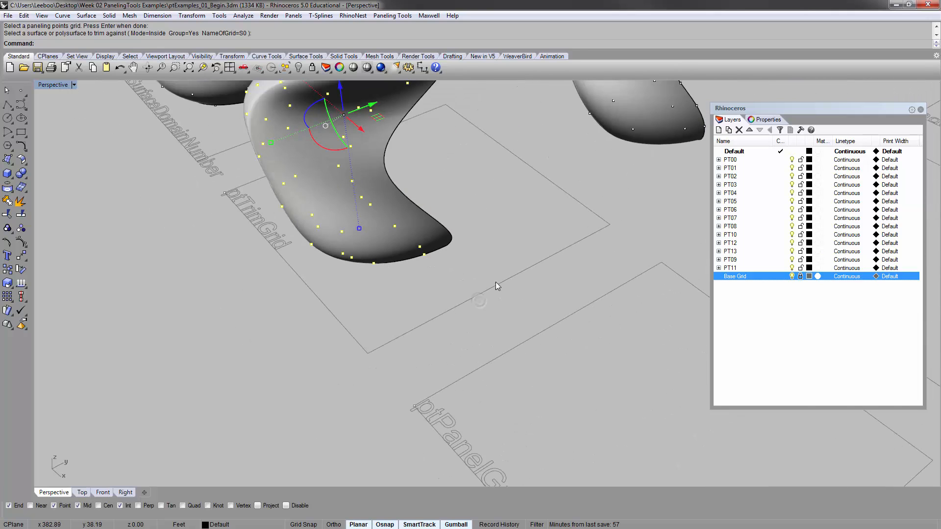
pyautogui.click(484, 248)
pyautogui.scroll(-4, 487, 228)
pyautogui.scroll(5, 289, 154)
pyautogui.scroll(-2, 292, 156)
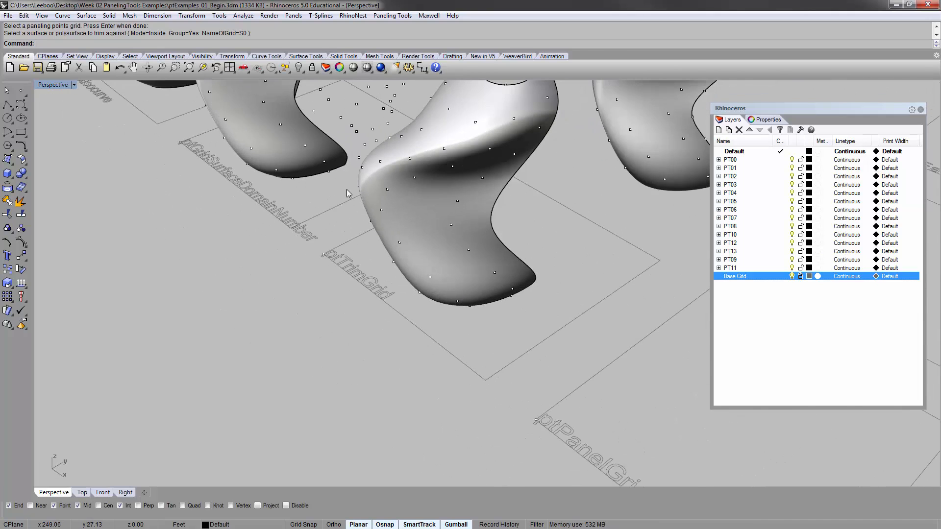
pyautogui.scroll(3, 524, 305)
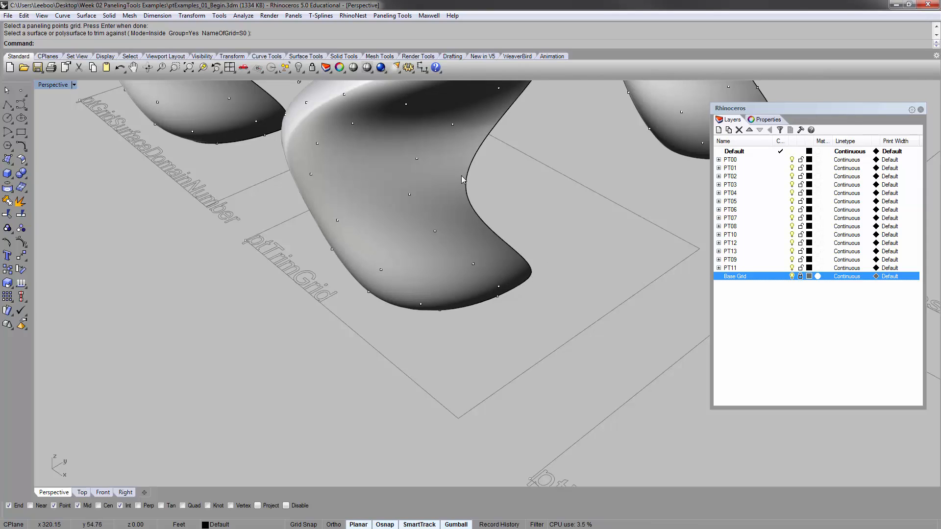
# Undo the ptTrimGrid operation on the copied point grid.
pyautogui.hotkey('ctrl', 'z')
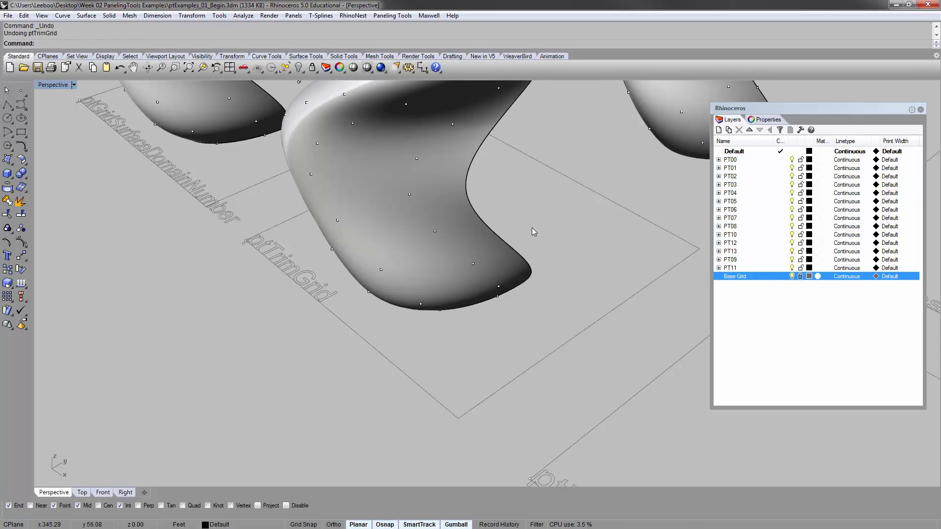
pyautogui.scroll(-4, 490, 233)
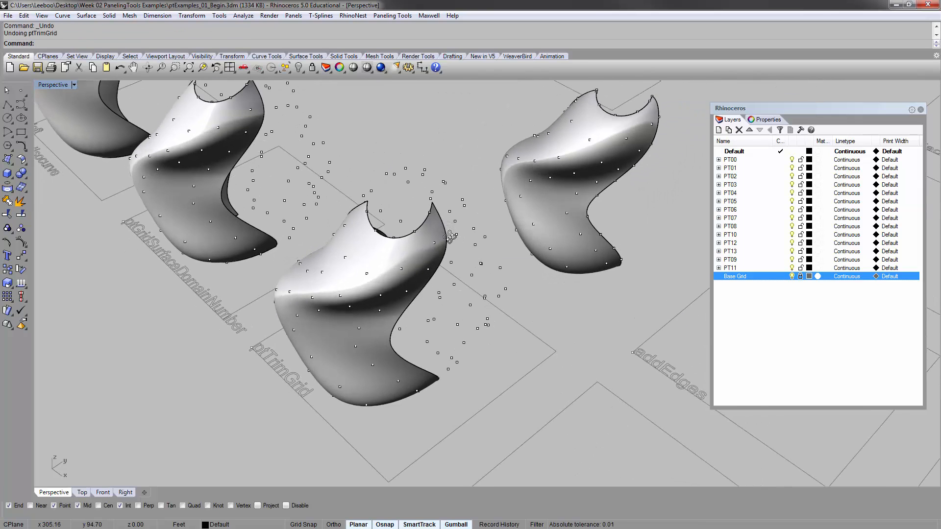
# Trim the copied point grid against its surface with ptTrimGrid, using Mode=Outside, Group=Yes and the grid name S0.
pyautogui.press('Return')
pyautogui.click(445, 184)
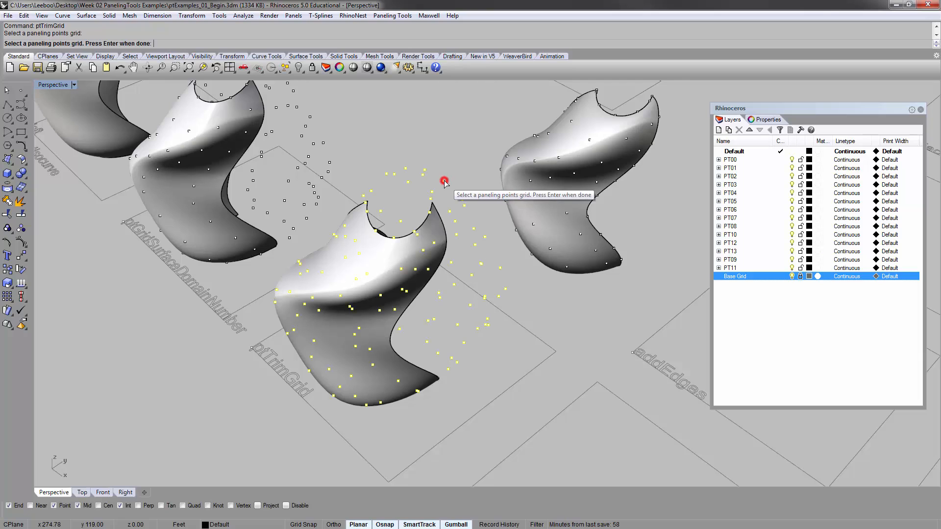
pyautogui.keyDown('shift'); pyautogui.moveTo(444, 180); pyautogui.dragTo(451, 182, button='right'); pyautogui.keyUp('shift')
pyautogui.press('Return')
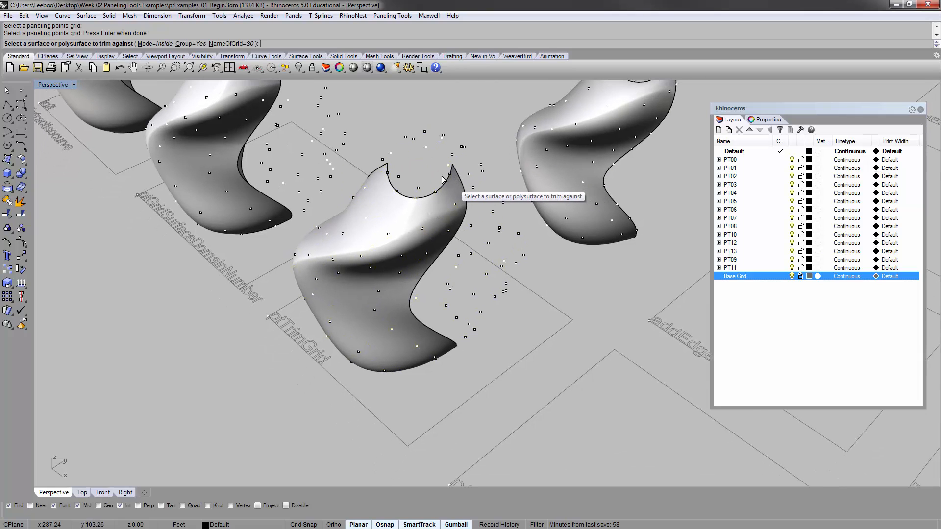
pyautogui.click(155, 43)
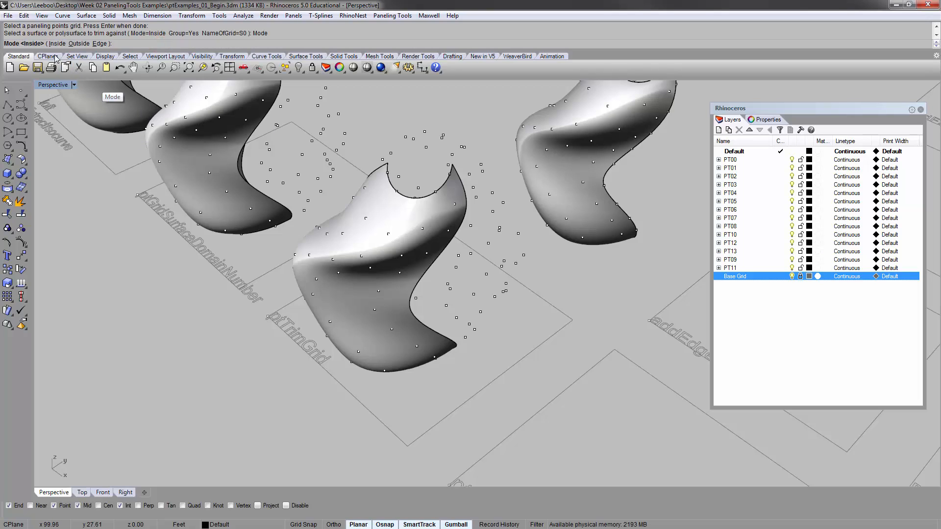
pyautogui.click(79, 44)
pyautogui.moveTo(444, 305); pyautogui.dragTo(488, 312, button='right')
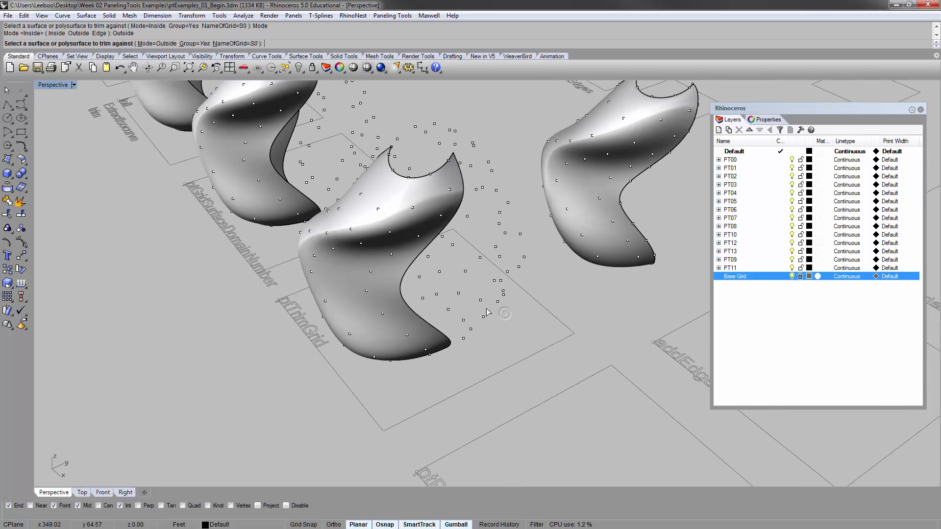
pyautogui.click(399, 315)
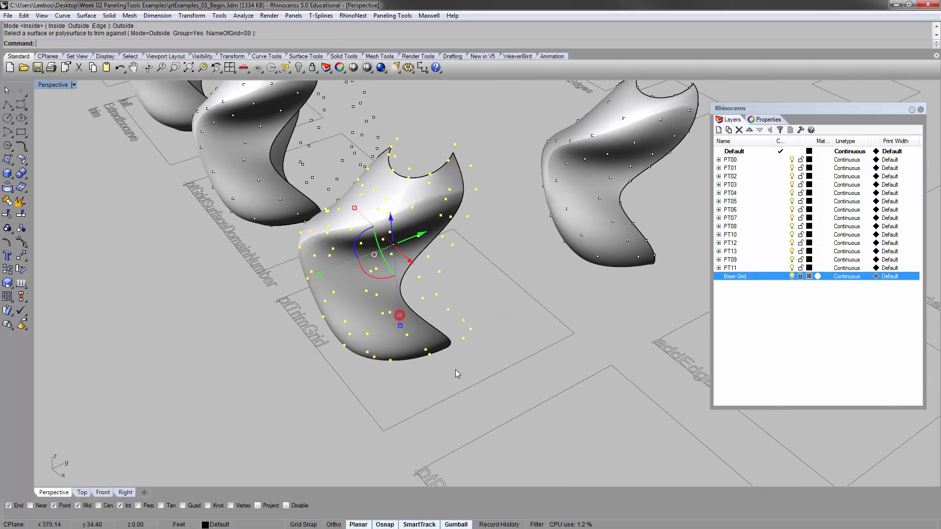
# Inspect the points left by the outside trim around the surface and undo the ptTrimGrid operation.
pyautogui.click(487, 348)
pyautogui.scroll(4, 474, 338)
pyautogui.moveTo(398, 270); pyautogui.dragTo(460, 314, button='right')
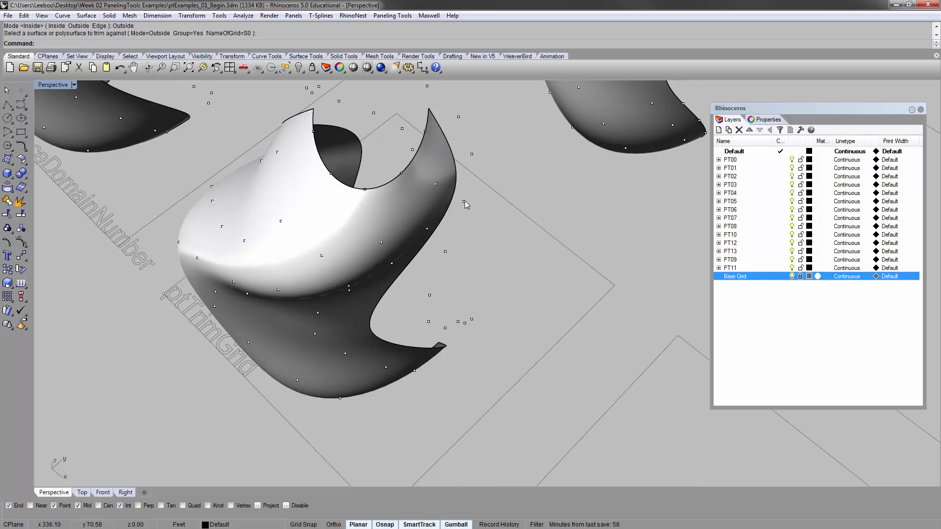
pyautogui.moveTo(464, 201); pyautogui.dragTo(447, 325, button='right')
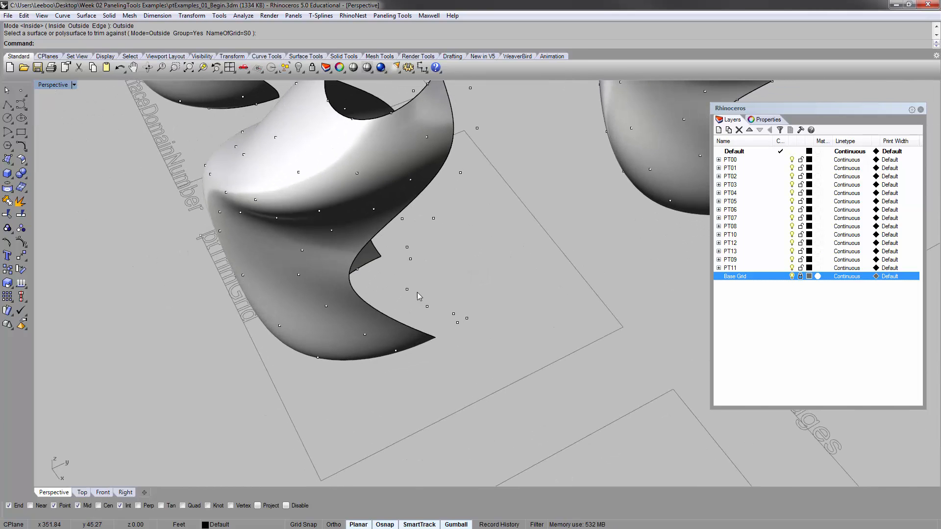
pyautogui.moveTo(457, 171)
pyautogui.mouseDown(button='right')
pyautogui.moveTo(464, 217)
pyautogui.moveTo(458, 182)
pyautogui.mouseUp(button='right')
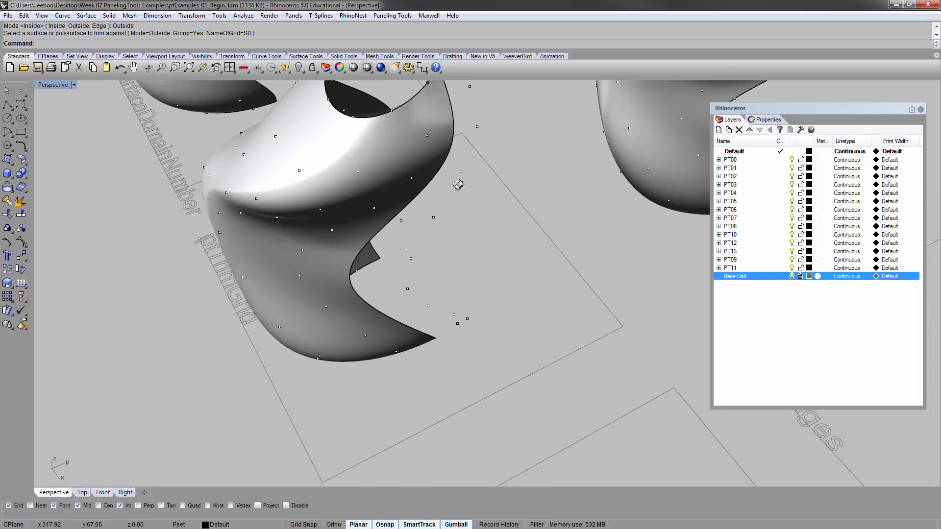
pyautogui.scroll(-6, 454, 222)
pyautogui.hotkey('ctrl', 'z')
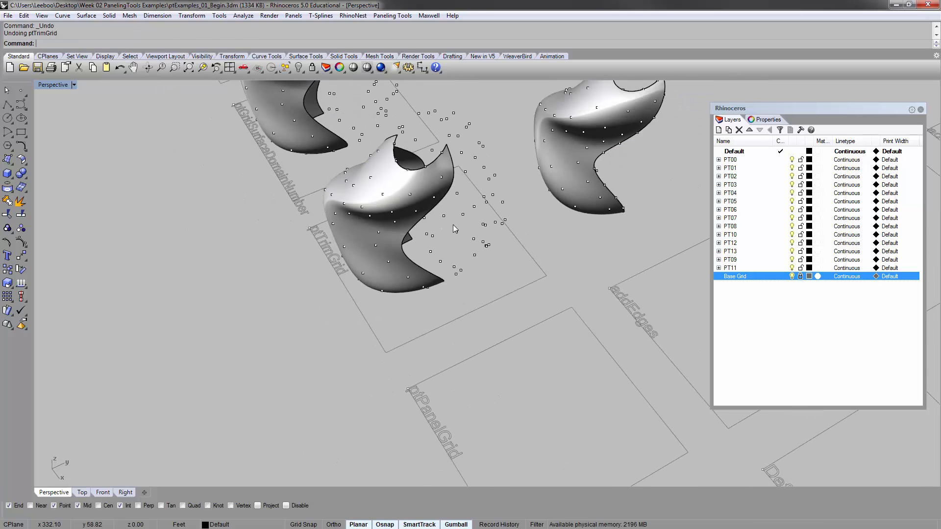
# Trim the copied point grid against its surface with ptTrimGrid, using Mode=Edge, Group=Yes and the grid name S0.
pyautogui.moveTo(453, 225); pyautogui.dragTo(464, 248, button='right')
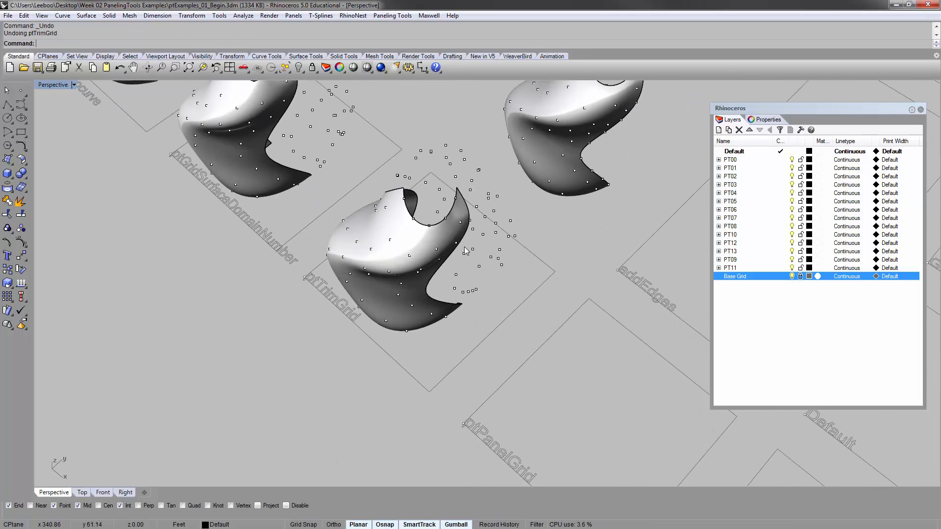
pyautogui.scroll(2, 463, 249)
pyautogui.rightClick(460, 242)
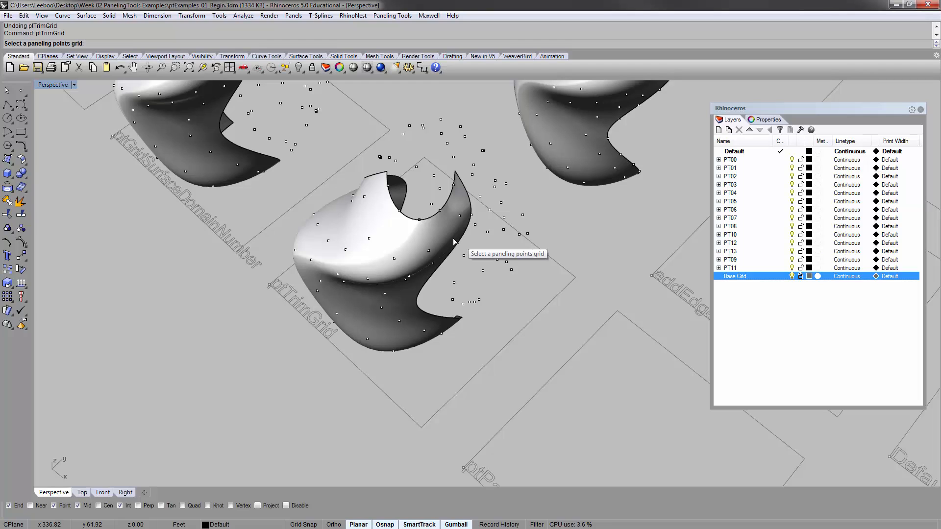
pyautogui.click(480, 152)
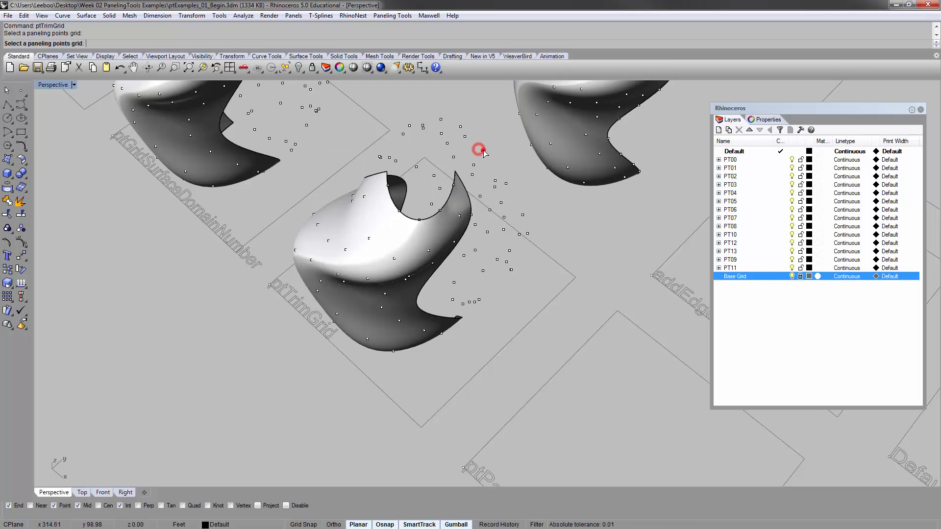
pyautogui.rightClick(233, 84)
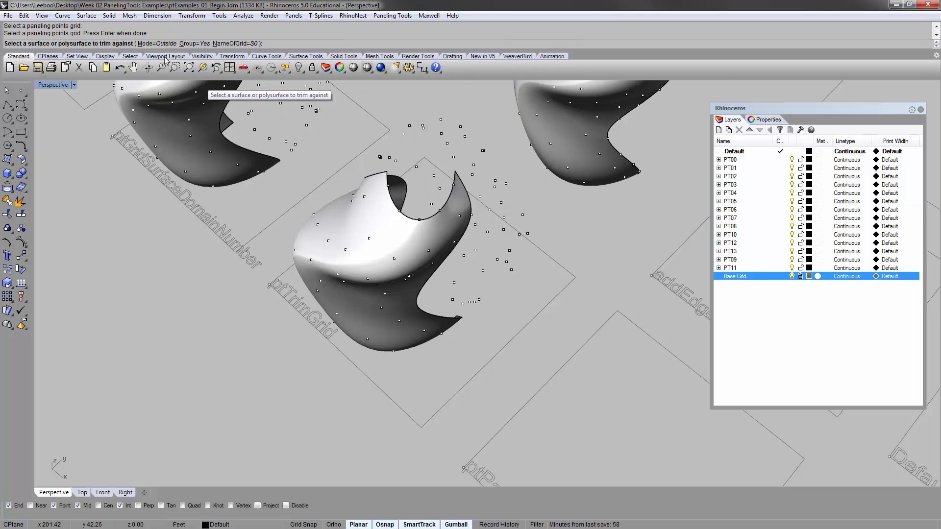
pyautogui.click(154, 44)
pyautogui.click(98, 44)
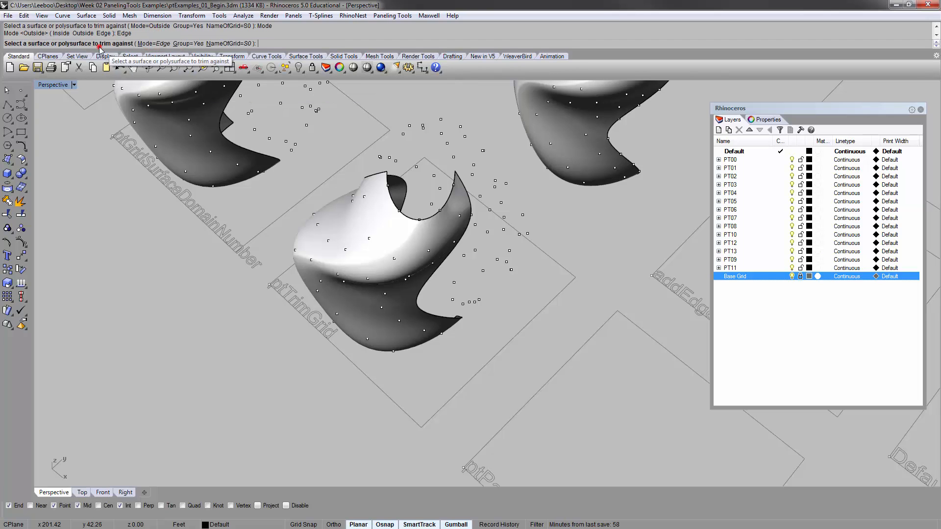
pyautogui.moveTo(439, 258); pyautogui.dragTo(420, 247, button='right')
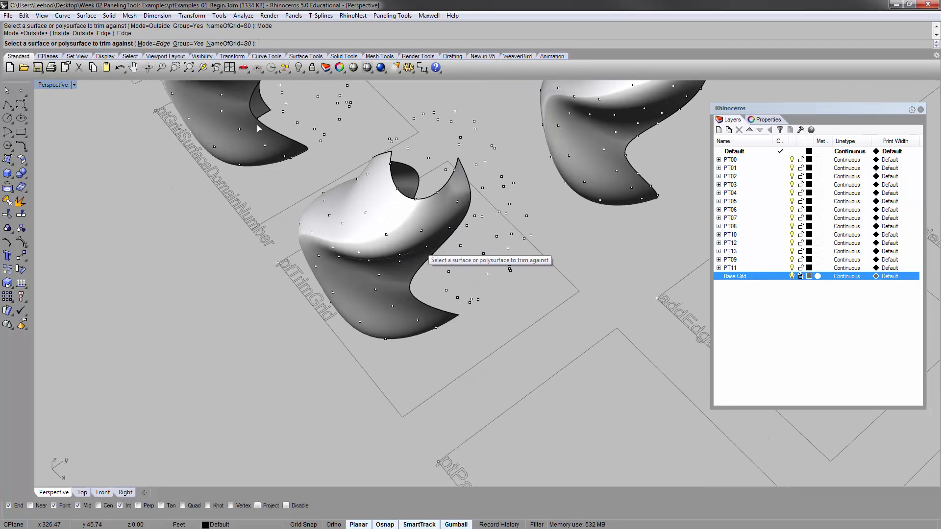
pyautogui.click(449, 219)
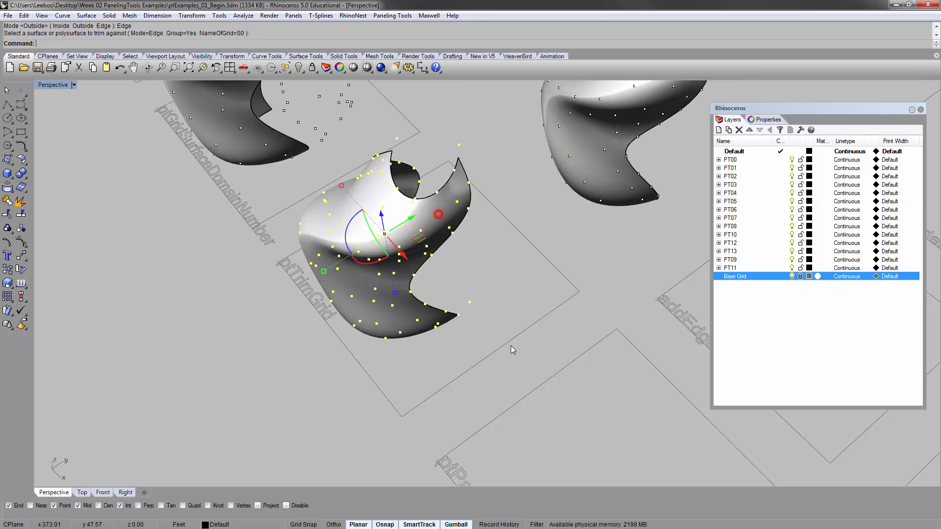
# Select the edge-trimmed grid and examine up close where its points sit relative to the surface's edges and corners.
pyautogui.click(481, 332)
pyautogui.moveTo(483, 314); pyautogui.dragTo(534, 166, button='right')
pyautogui.scroll(4, 433, 211)
pyautogui.scroll(5, 489, 148)
pyautogui.scroll(3, 499, 150)
pyautogui.click(501, 163)
pyautogui.scroll(-6, 502, 163)
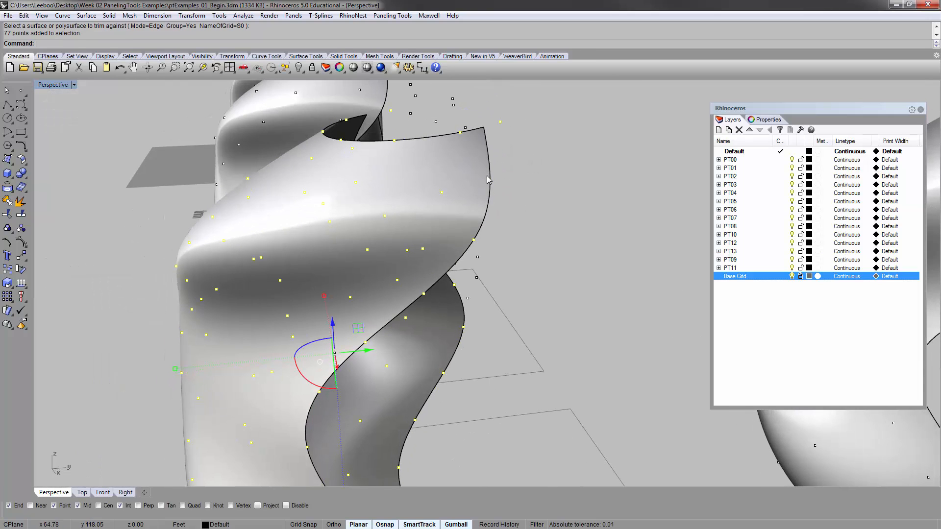
pyautogui.moveTo(403, 296); pyautogui.dragTo(512, 253, button='right')
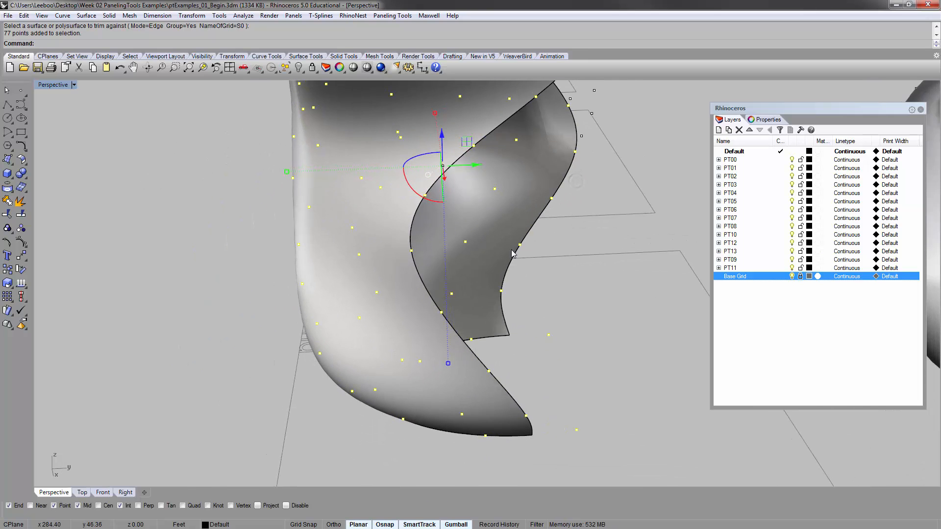
pyautogui.moveTo(492, 316); pyautogui.dragTo(446, 284, button='right')
pyautogui.scroll(7, 425, 358)
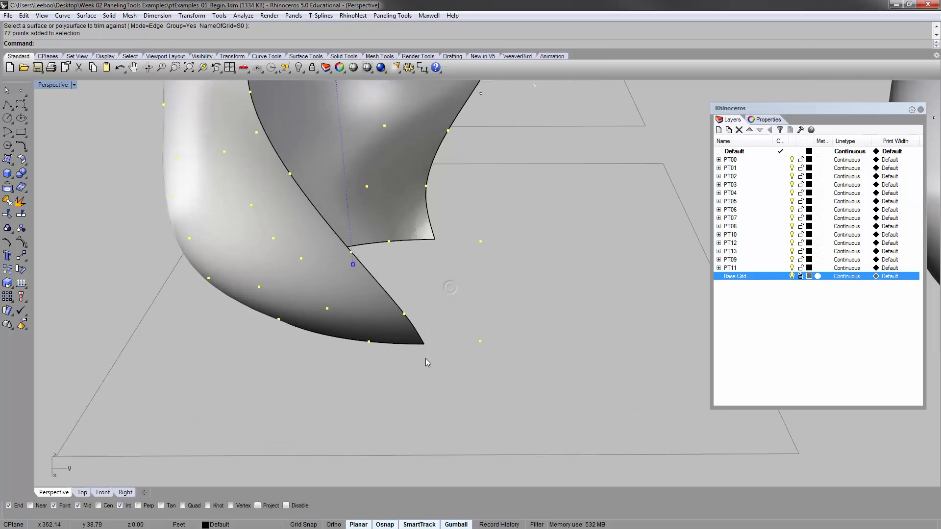
pyautogui.moveTo(458, 349)
pyautogui.mouseDown(button='right')
pyautogui.moveTo(484, 338)
pyautogui.moveTo(368, 326)
pyautogui.moveTo(513, 330)
pyautogui.moveTo(451, 342)
pyautogui.mouseUp(button='right')
# Ungroup the trimmed grid points and move the lowest stray point onto the surface's pointed lower corner.
pyautogui.moveTo(477, 292); pyautogui.dragTo(530, 299, button='right')
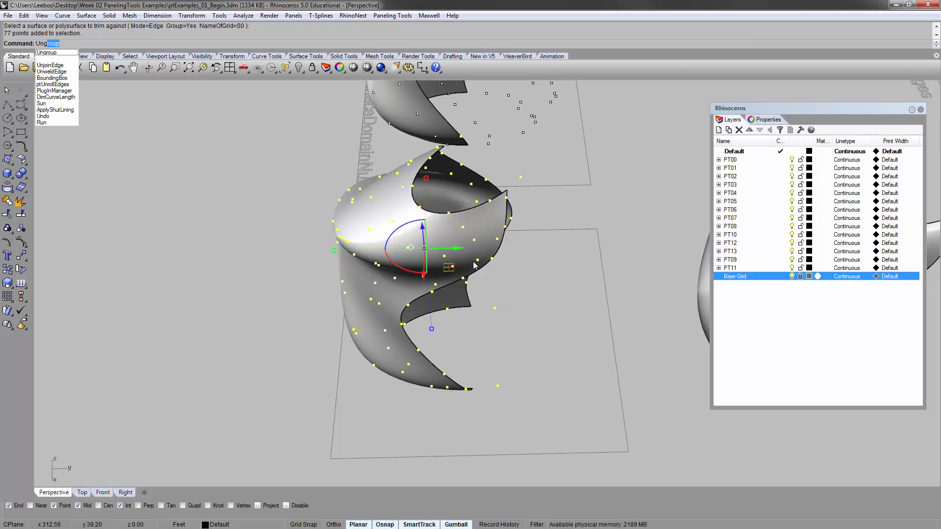
pyautogui.press('Return')
pyautogui.scroll(5, 495, 374)
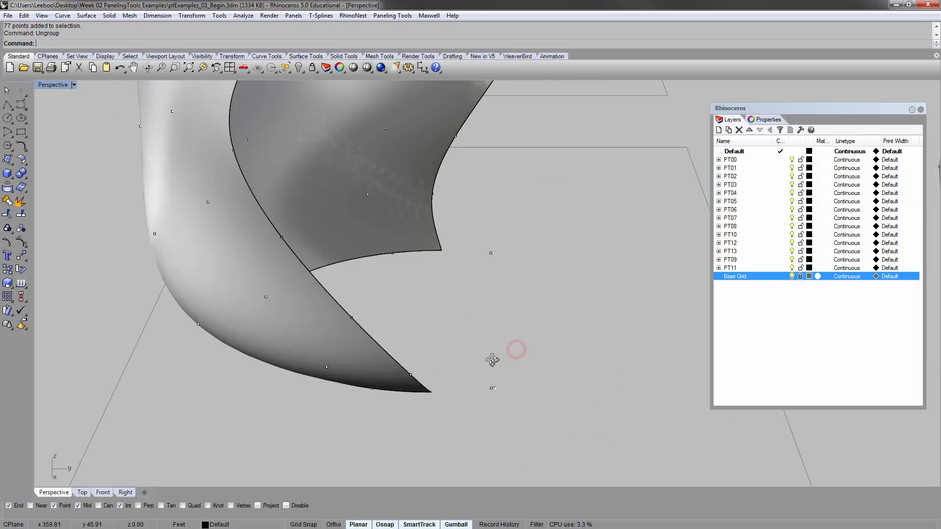
pyautogui.moveTo(492, 361); pyautogui.dragTo(516, 410)
pyautogui.write('m')
pyautogui.press('Return')
pyautogui.scroll(3, 479, 380)
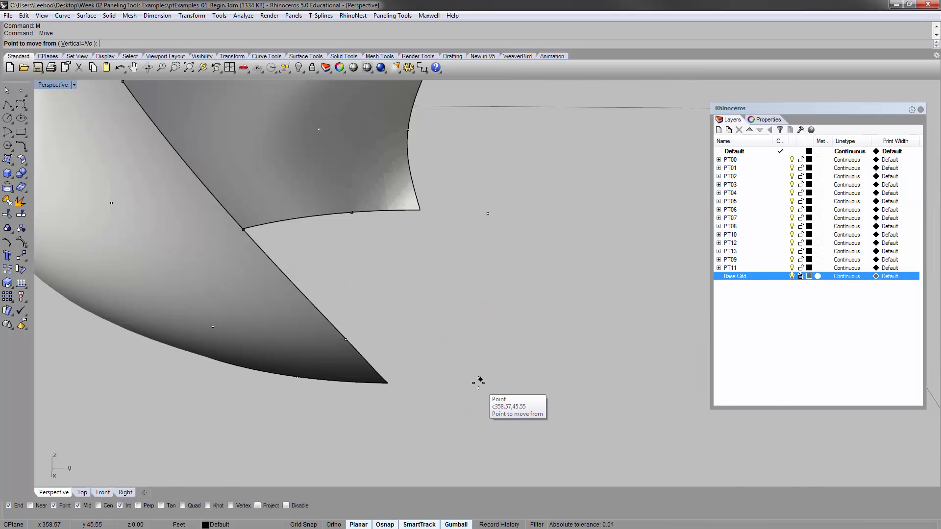
pyautogui.click(479, 381)
pyautogui.moveTo(410, 381); pyautogui.dragTo(397, 408, button='right')
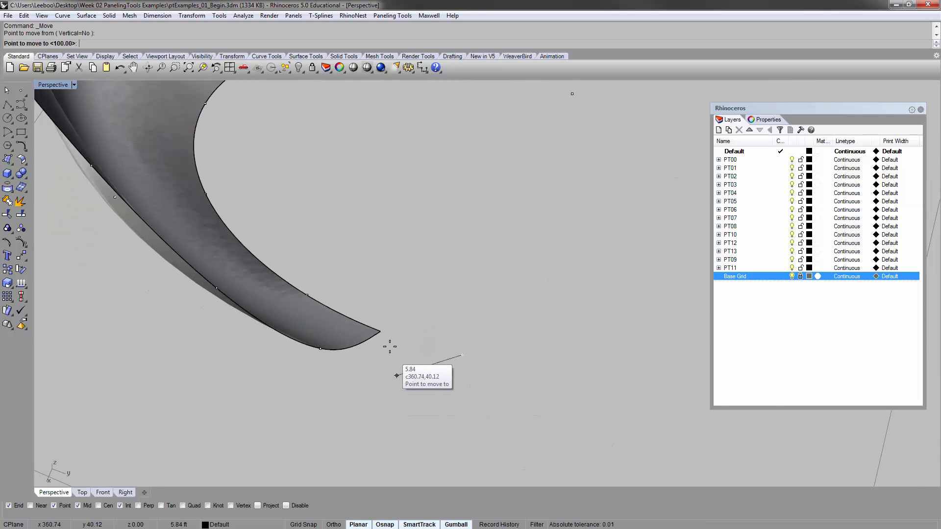
pyautogui.click(383, 335)
pyautogui.scroll(-5, 383, 336)
pyautogui.click(488, 255)
# Move the other stray point near the bottom onto the surface's second lower corner.
pyautogui.keyDown('shift'); pyautogui.moveTo(488, 254); pyautogui.dragTo(445, 296, button='right'); pyautogui.keyUp('shift')
pyautogui.moveTo(435, 279); pyautogui.dragTo(465, 315)
pyautogui.write('m')
pyautogui.press('Return')
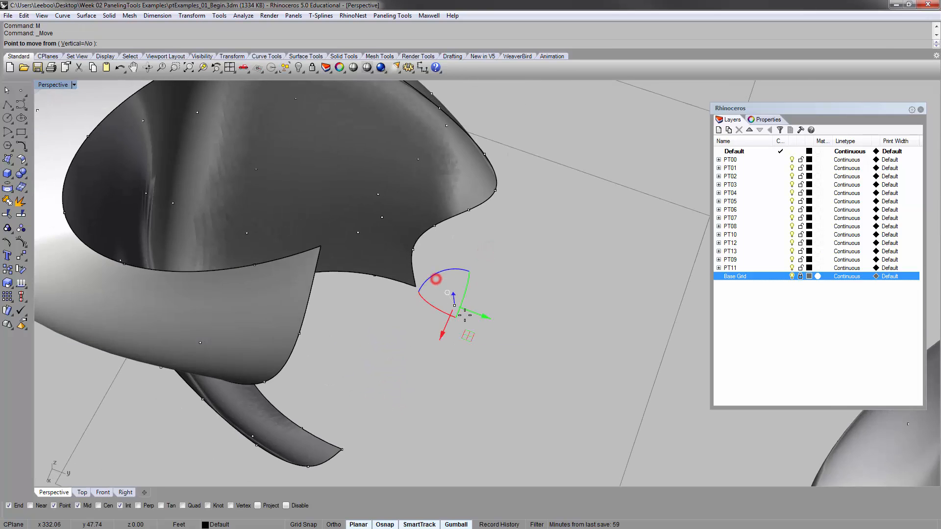
pyautogui.scroll(6, 459, 310)
pyautogui.click(450, 298)
pyautogui.click(386, 267)
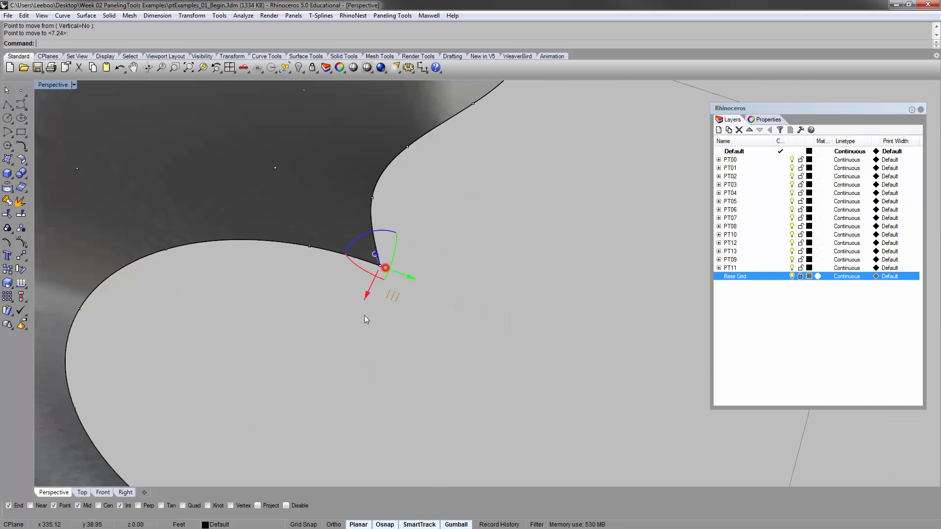
pyautogui.scroll(-8, 365, 319)
pyautogui.click(443, 282)
# Move the stray point above the surface's first upper tip onto that corner.
pyautogui.moveTo(456, 275); pyautogui.dragTo(513, 192, button='right')
pyautogui.moveTo(504, 176); pyautogui.dragTo(525, 211)
pyautogui.press('space')
pyautogui.click(517, 207)
pyautogui.click(515, 287)
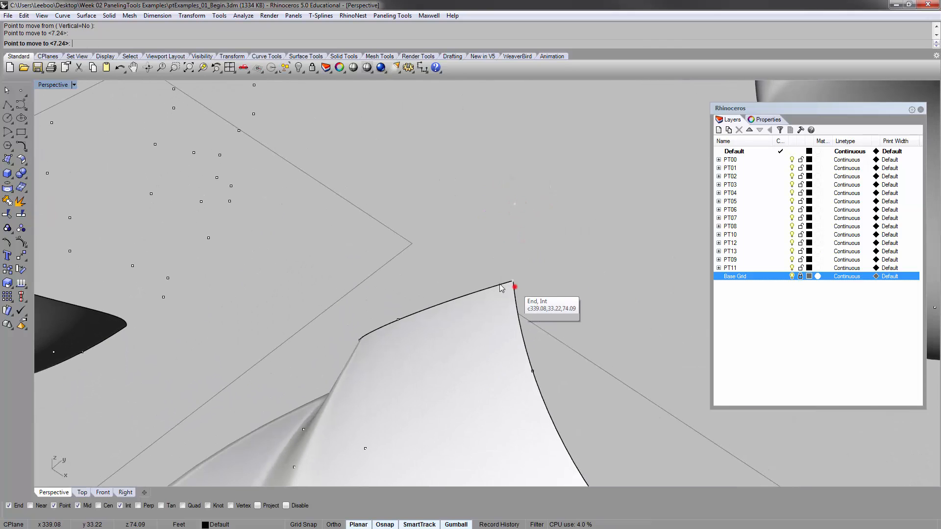
pyautogui.scroll(-8, 514, 286)
# Move the remaining stray point above the other upper tip onto that corner of the surface.
pyautogui.moveTo(514, 285); pyautogui.dragTo(510, 233, button='right')
pyautogui.scroll(5, 511, 234)
pyautogui.click(515, 231)
pyautogui.moveTo(495, 185); pyautogui.dragTo(523, 216)
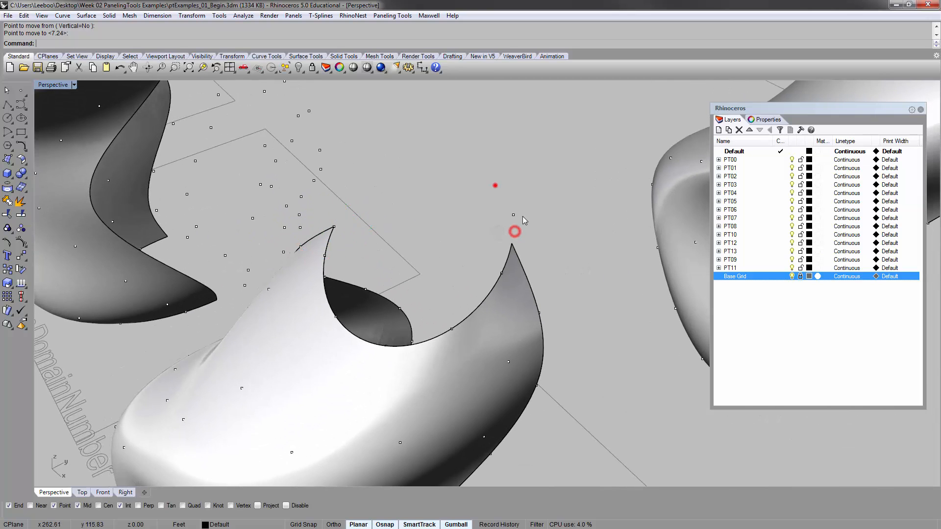
pyautogui.scroll(3, 519, 215)
pyautogui.press('space')
pyautogui.click(481, 197)
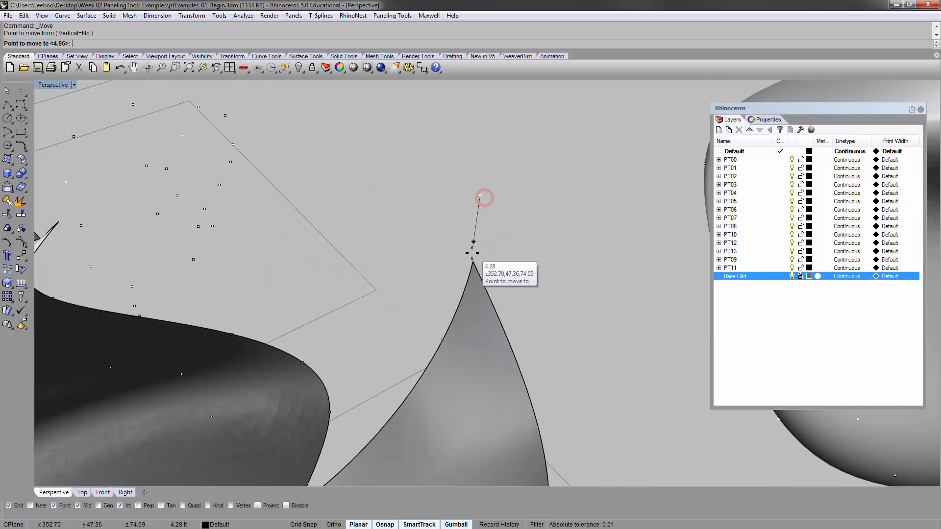
pyautogui.click(473, 261)
pyautogui.click(513, 247)
# Select all grid points in the ptTrimGrid cell without the surface and group them.
pyautogui.scroll(-8, 513, 247)
pyautogui.moveTo(514, 247); pyautogui.dragTo(228, 270, button='right')
pyautogui.scroll(-5, 435, 269)
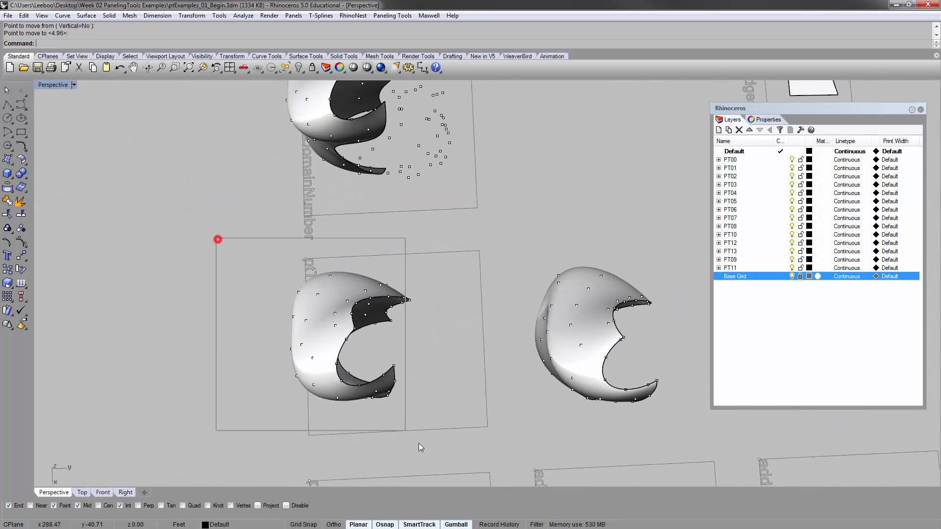
pyautogui.moveTo(419, 446); pyautogui.dragTo(459, 450)
pyautogui.moveTo(414, 390); pyautogui.dragTo(356, 338, button='right')
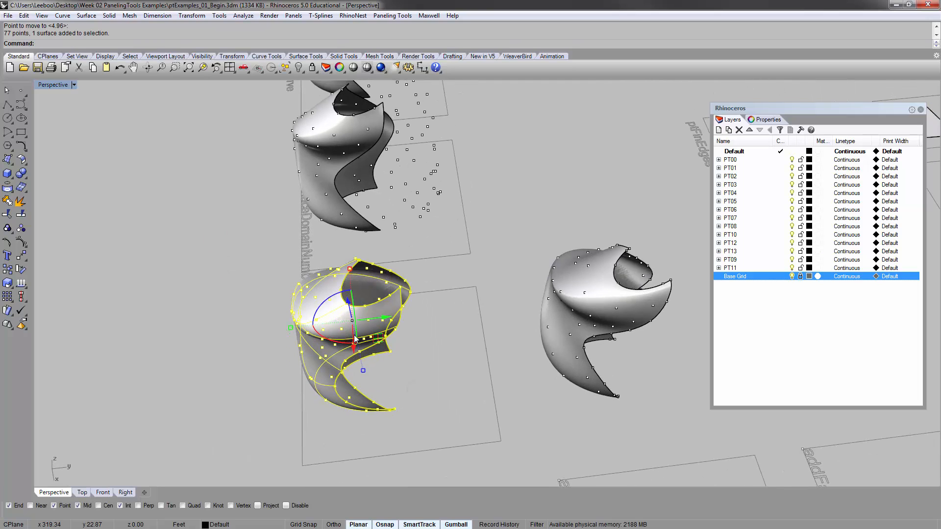
pyautogui.scroll(3, 347, 311)
pyautogui.keyDown('ctrl'); pyautogui.click(407, 301); pyautogui.keyUp('ctrl')
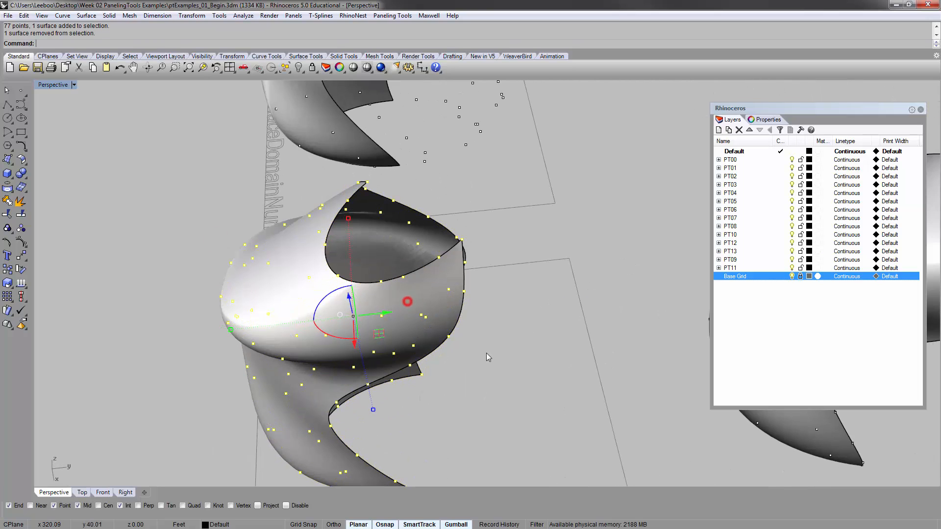
pyautogui.hotkey('ctrl', 'g')
pyautogui.click(530, 322)
# Select the regrouped point grid and zoom to it to check the group.
pyautogui.moveTo(530, 322); pyautogui.dragTo(494, 357, button='right')
pyautogui.click(585, 270)
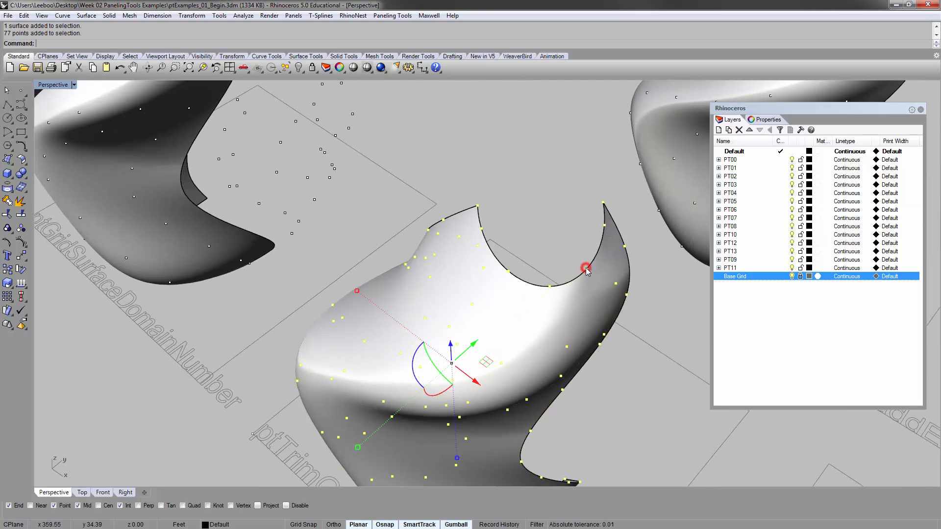
pyautogui.write('zs')
pyautogui.press('Return')
pyautogui.moveTo(554, 289); pyautogui.dragTo(505, 263, button='right')
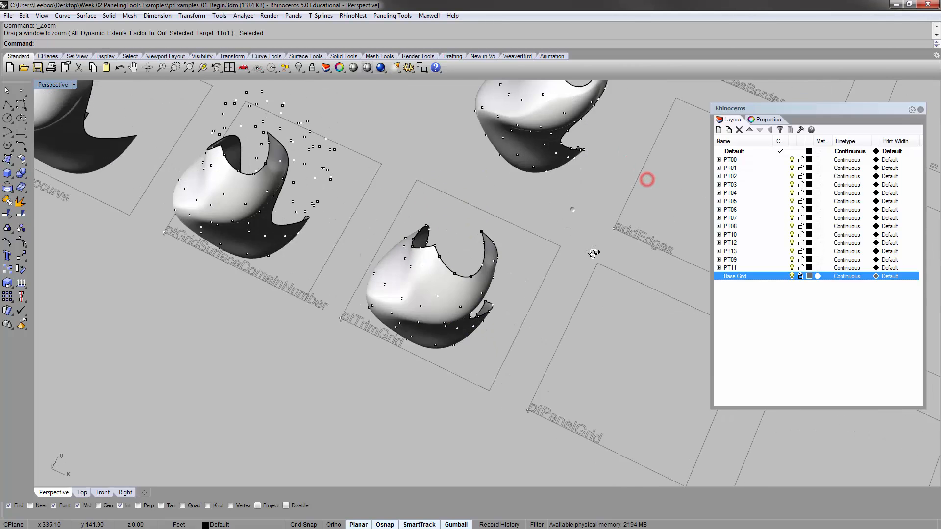
# Delete the old example surface and its points in the row behind the ptTrimGrid cell.
pyautogui.moveTo(647, 177); pyautogui.dragTo(503, 269, button='right')
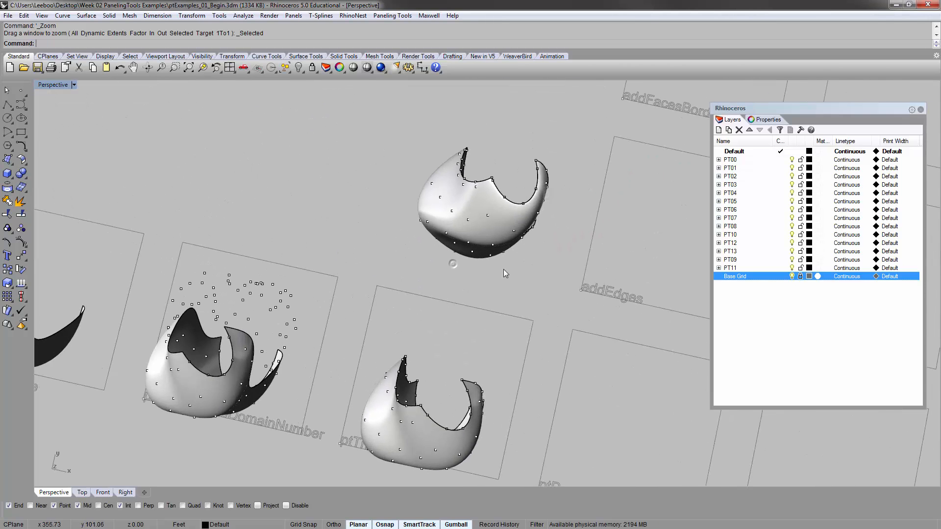
pyautogui.click(452, 196)
pyautogui.press('Delete')
# Copy the trimmed surface and its point grid from the ptTrimGrid cell to the matching position in the ptPanelGrid cell.
pyautogui.moveTo(479, 326); pyautogui.dragTo(490, 255, button='right')
pyautogui.moveTo(487, 258); pyautogui.dragTo(464, 310)
pyautogui.keyDown('shift'); pyautogui.moveTo(489, 306); pyautogui.dragTo(434, 221, button='right'); pyautogui.keyUp('shift')
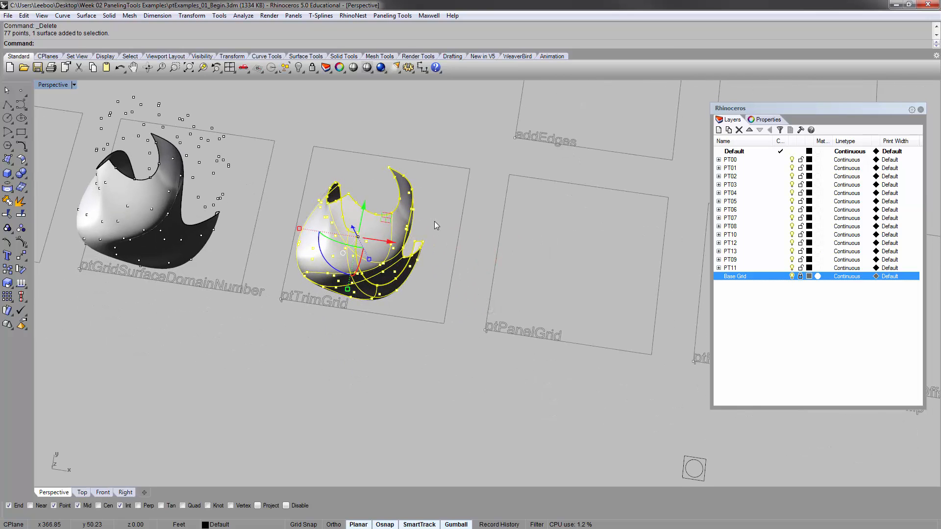
pyautogui.write('copy')
pyautogui.press('Return')
pyautogui.click(471, 167)
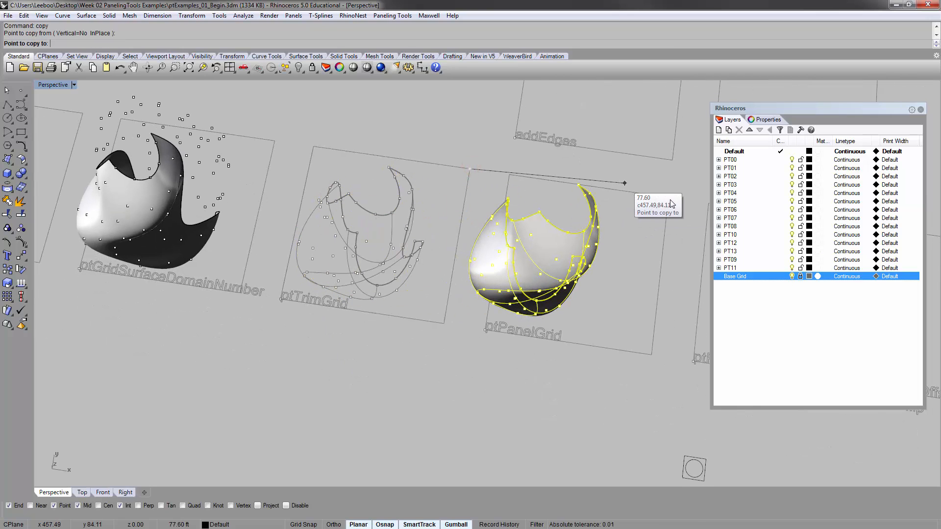
pyautogui.click(667, 196)
pyautogui.press('Return')
pyautogui.click(464, 132)
# Run ptPanelGrid on the point grid in the ptPanelGrid cell.
pyautogui.keyDown('shift'); pyautogui.moveTo(464, 132); pyautogui.dragTo(320, 268, button='right'); pyautogui.keyUp('shift')
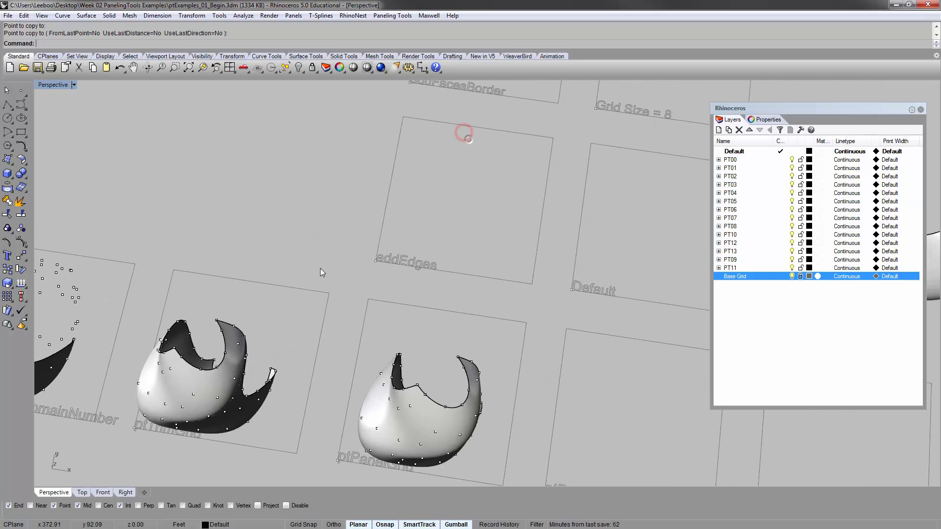
pyautogui.scroll(-7, 319, 269)
pyautogui.moveTo(372, 280); pyautogui.dragTo(362, 303, button='right')
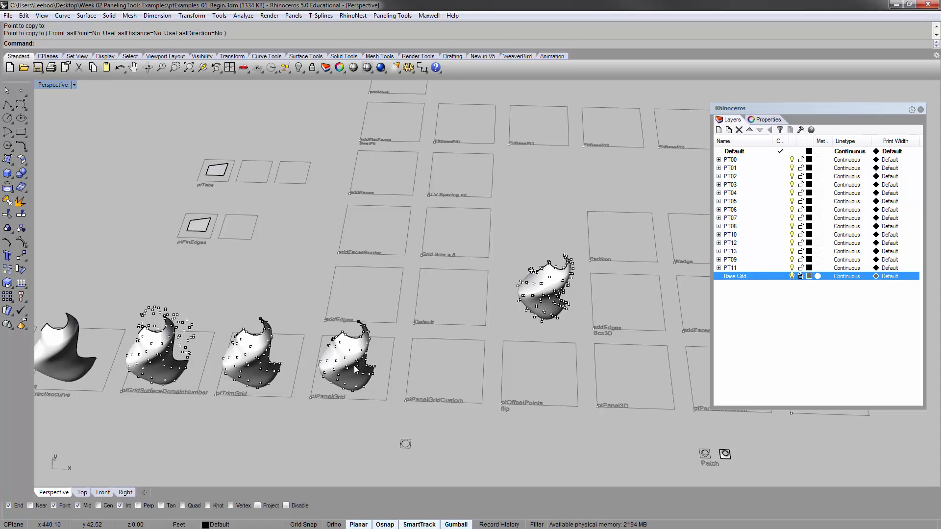
pyautogui.scroll(5, 354, 366)
pyautogui.moveTo(355, 368); pyautogui.dragTo(258, 393, button='right')
pyautogui.scroll(4, 411, 260)
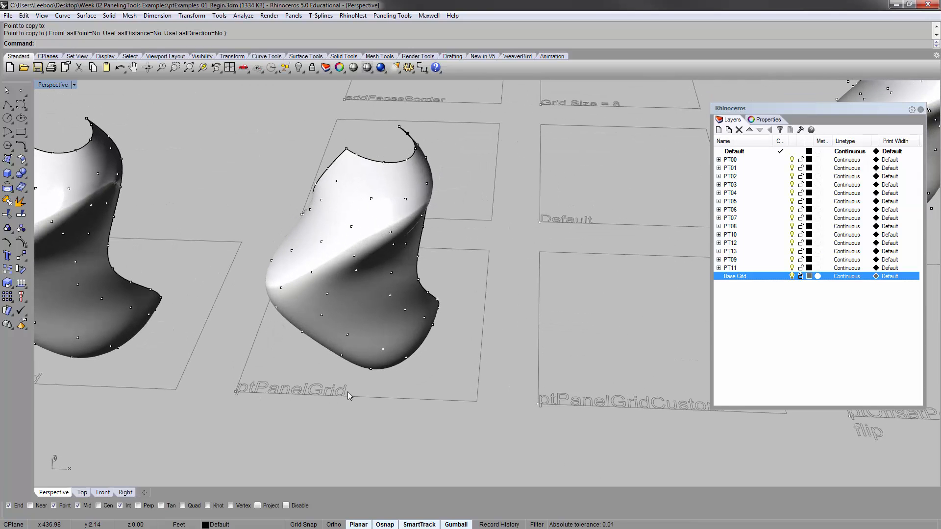
pyautogui.write('ptPa')
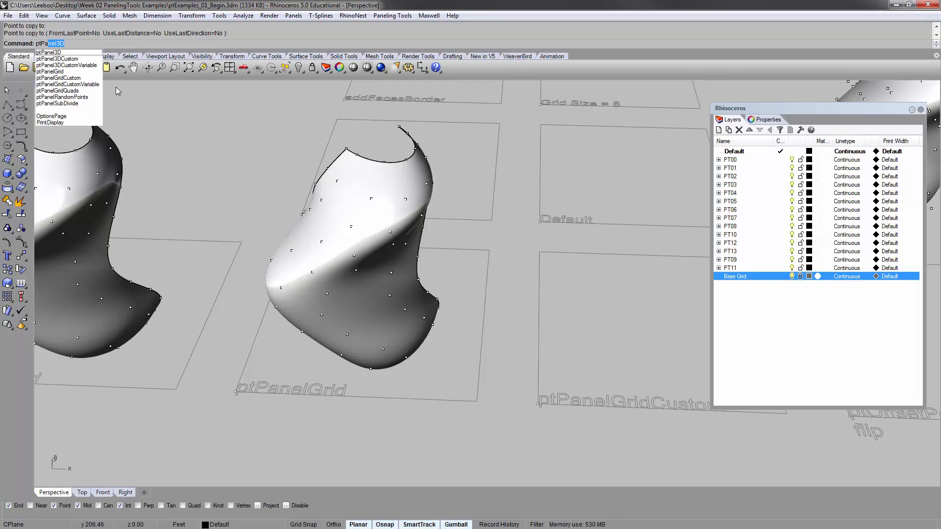
pyautogui.click(90, 74)
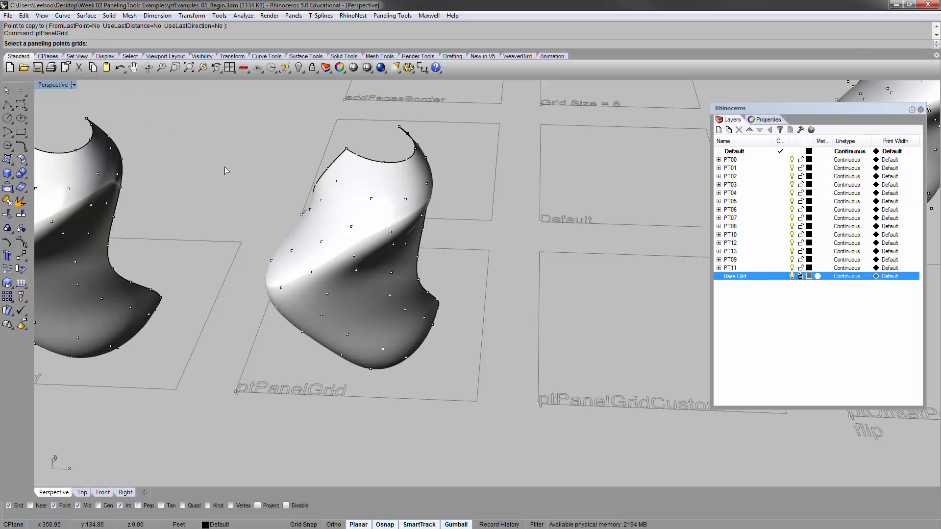
pyautogui.click(371, 199)
pyautogui.press('Return')
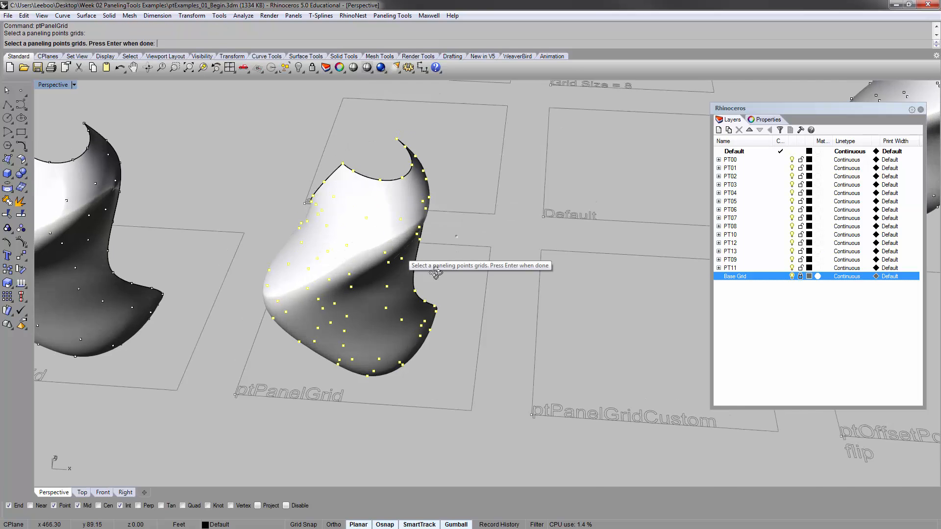
# Use the surface in the ptPanelGrid cell as the base and generate straight Box-pattern panels with AddEdges on.
pyautogui.moveTo(414, 263); pyautogui.dragTo(439, 252, button='right')
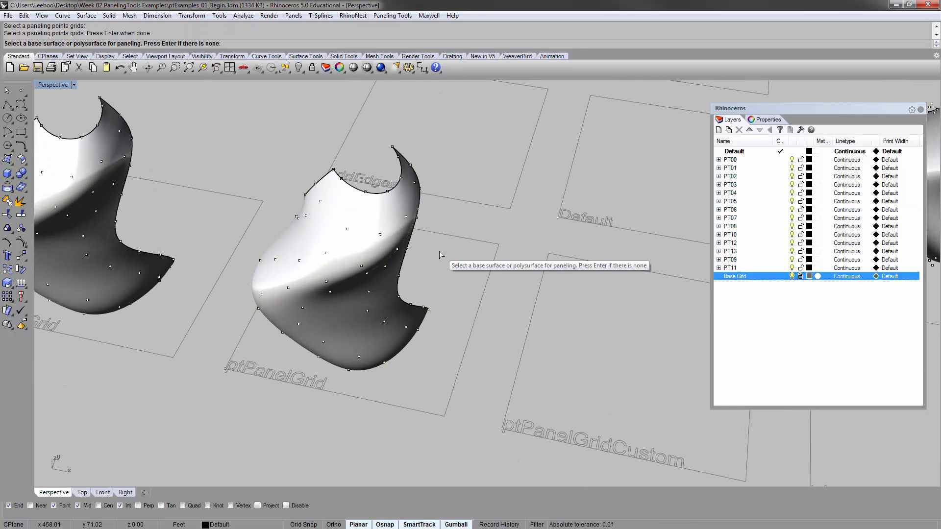
pyautogui.click(372, 212)
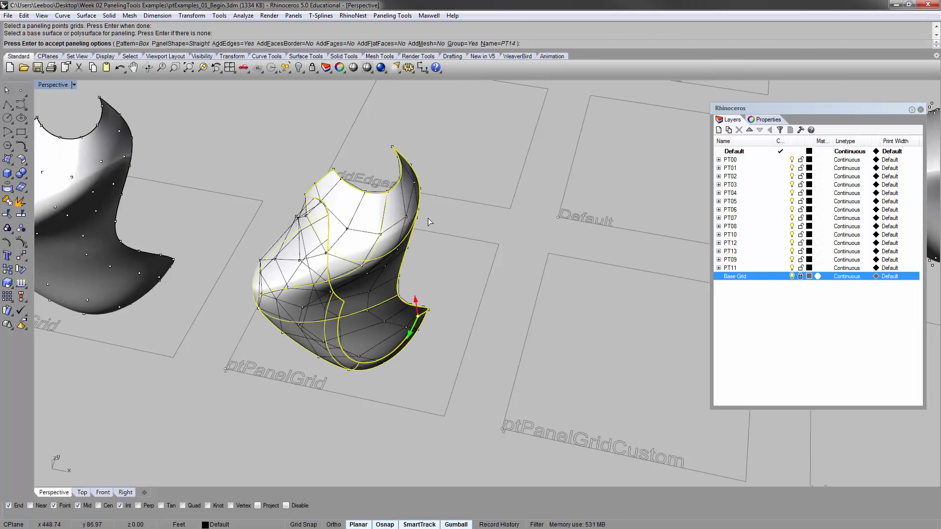
pyautogui.moveTo(437, 204); pyautogui.dragTo(448, 193, button='right')
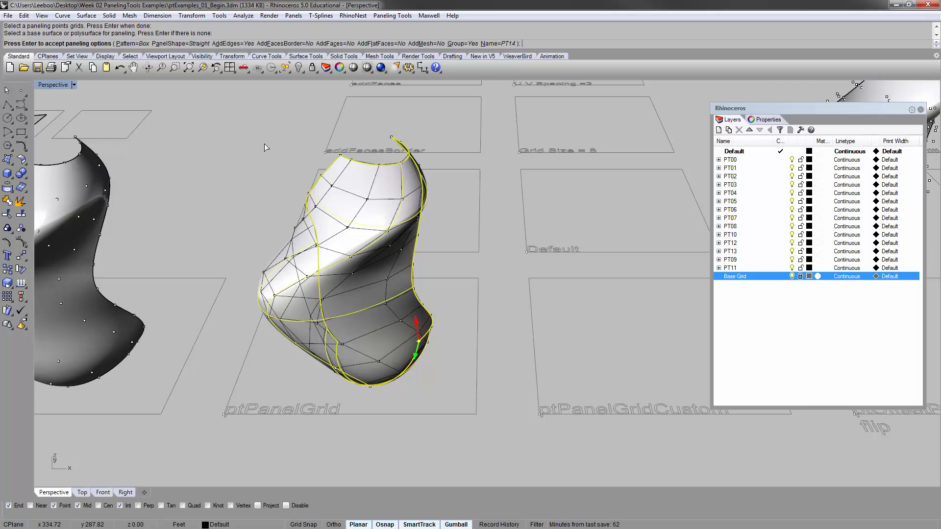
pyautogui.moveTo(414, 196); pyautogui.dragTo(342, 222, button='right')
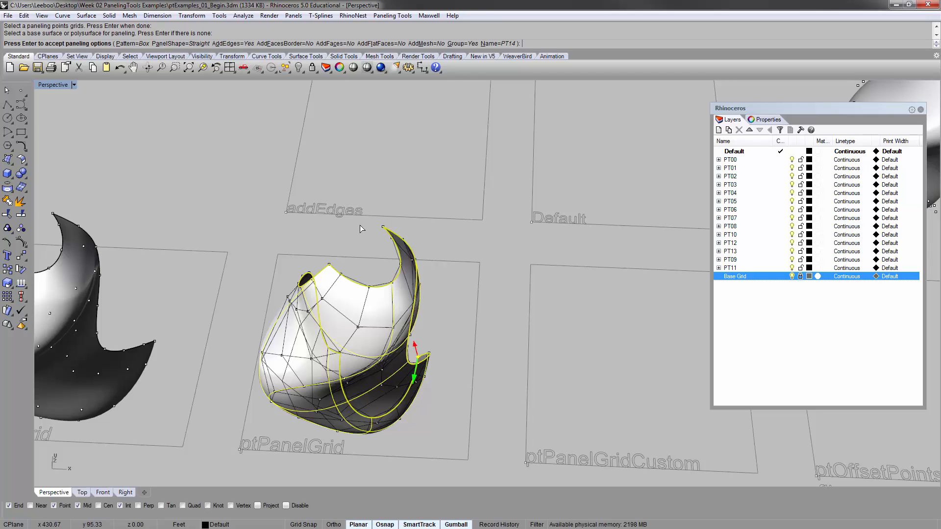
pyautogui.press('Return')
# Move the generated panel edge curves from the ptPanelGrid cell to the matching position in the addEdges cell.
pyautogui.moveTo(467, 291); pyautogui.dragTo(440, 266, button='right')
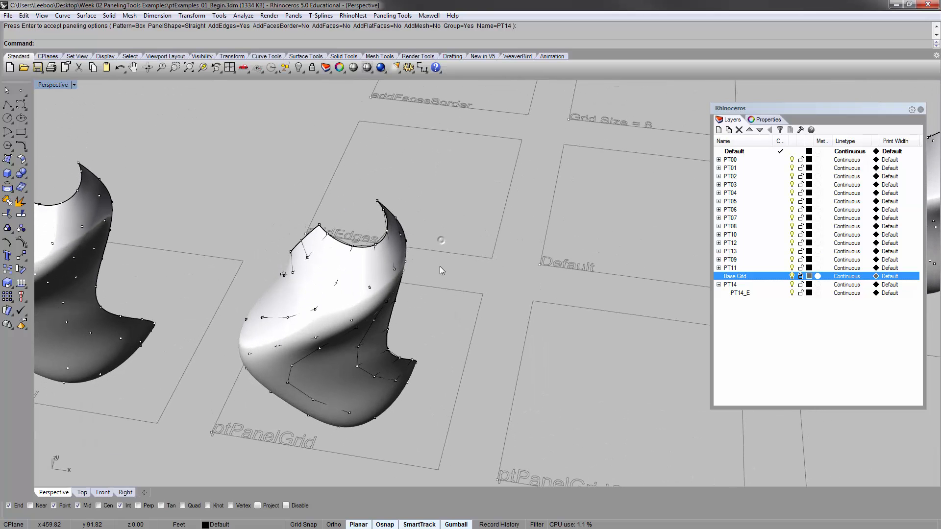
pyautogui.click(381, 237)
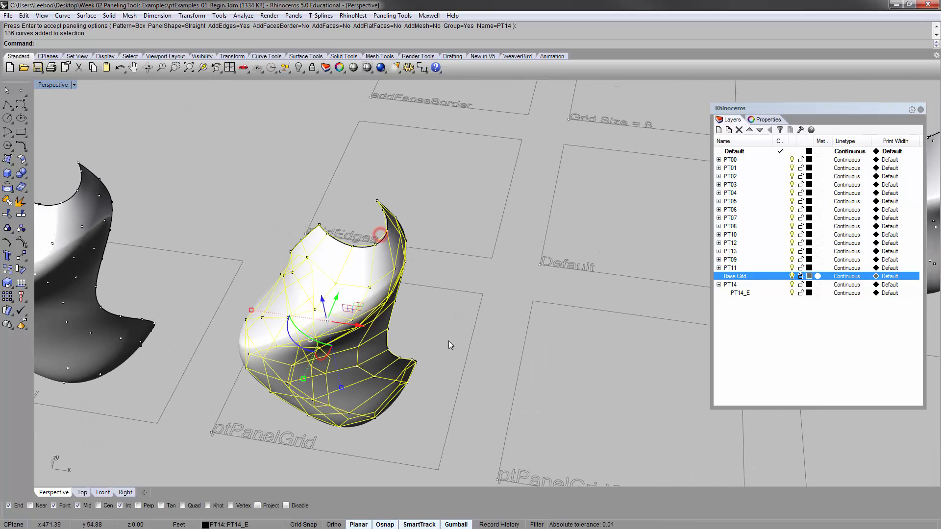
pyautogui.write('M')
pyautogui.press('Return')
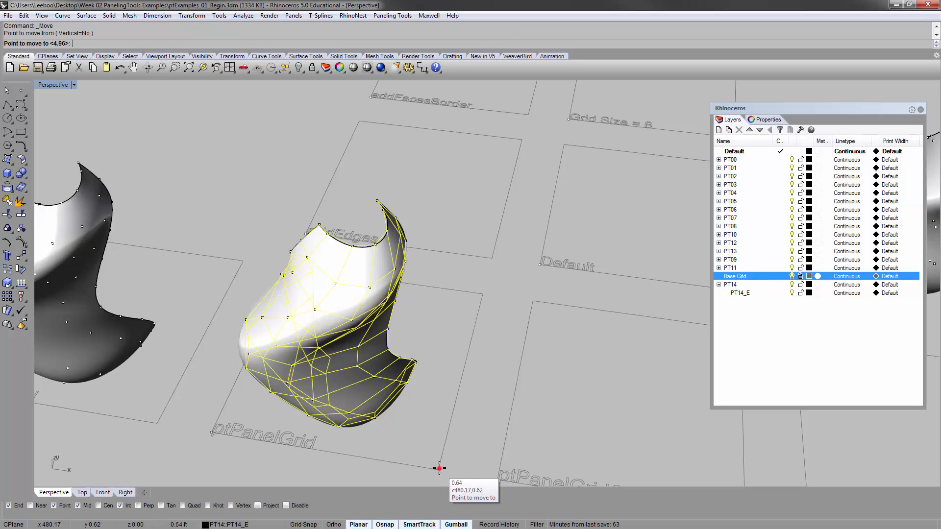
pyautogui.click(438, 468)
pyautogui.click(491, 259)
pyautogui.click(499, 206)
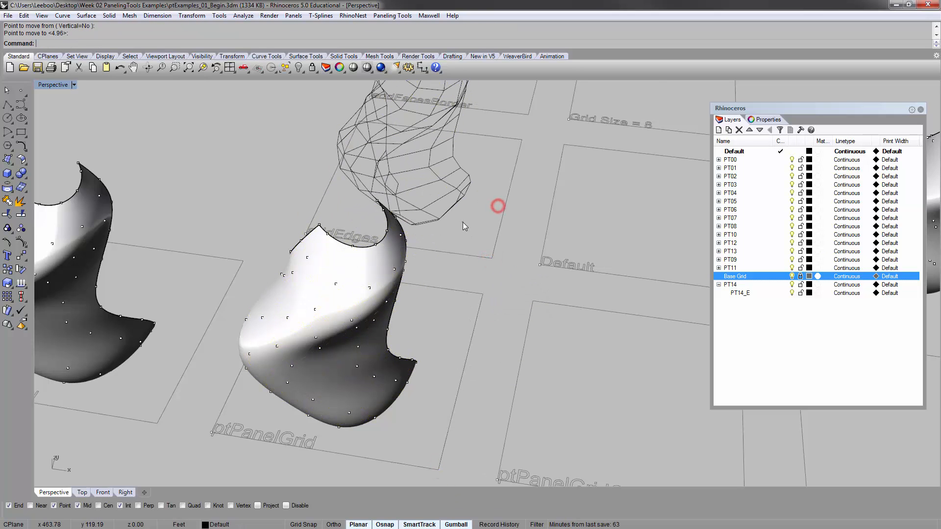
# Examine the panel edge curves in the addEdges cell and compare them with the surface in the ptPanelGrid cell.
pyautogui.moveTo(463, 222); pyautogui.dragTo(459, 260, button='right')
pyautogui.keyDown('shift'); pyautogui.moveTo(459, 180); pyautogui.dragTo(444, 305, button='right'); pyautogui.keyUp('shift')
pyautogui.click(420, 294)
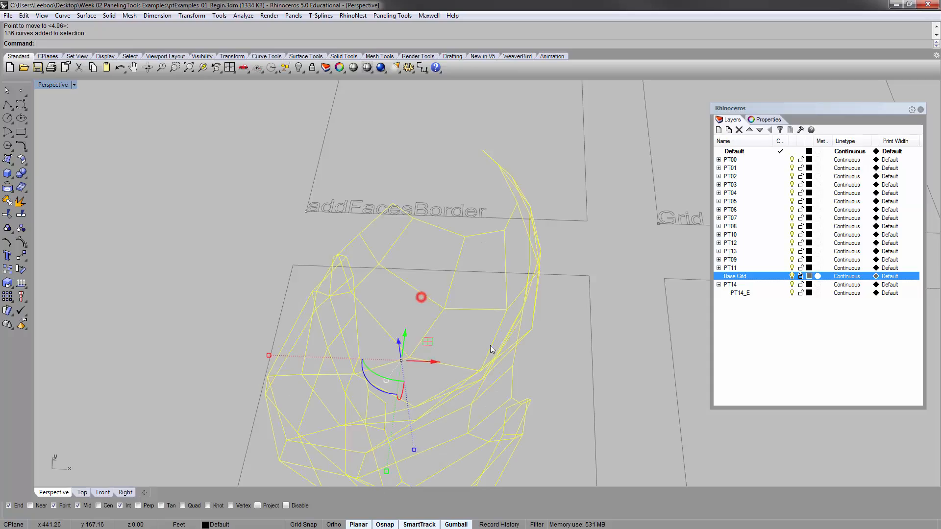
pyautogui.moveTo(492, 346); pyautogui.dragTo(431, 289, button='right')
pyautogui.scroll(-4, 445, 278)
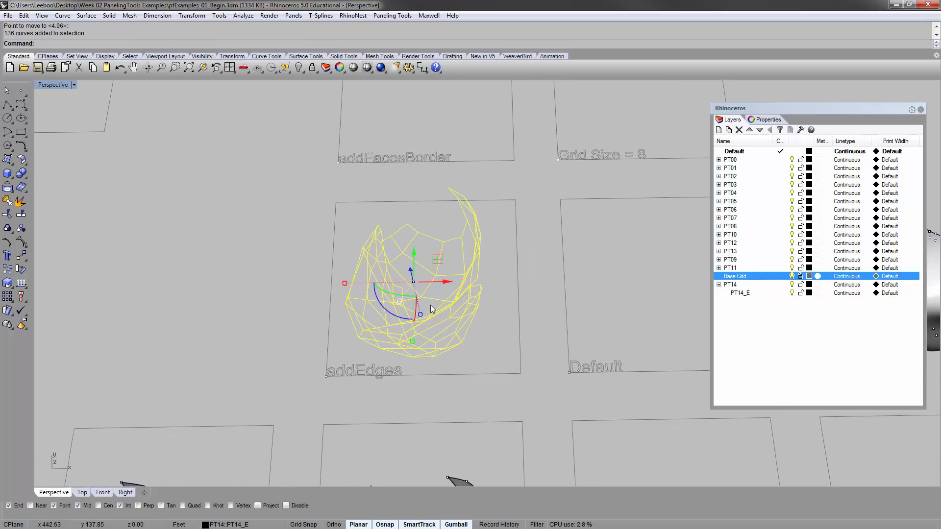
pyautogui.keyDown('shift'); pyautogui.moveTo(449, 445); pyautogui.dragTo(442, 384, button='right'); pyautogui.keyUp('shift')
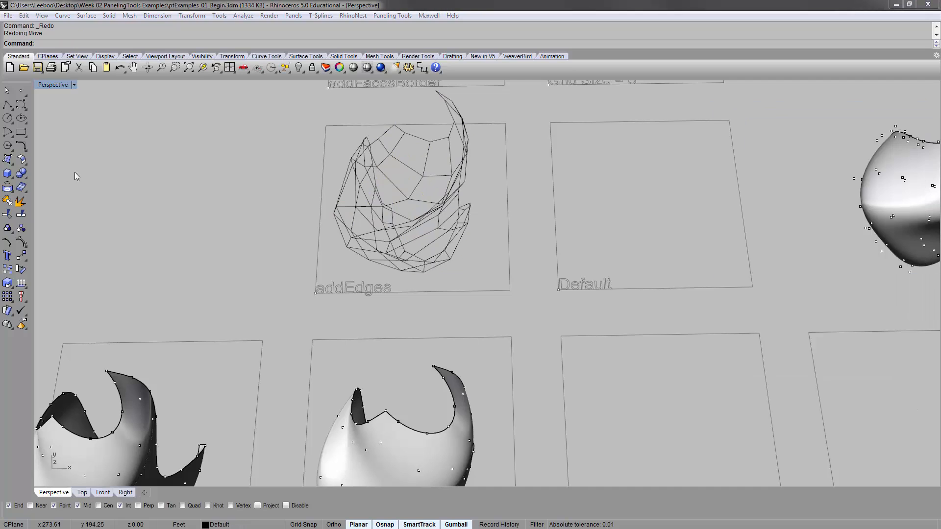
pyautogui.click(300, 291)
pyautogui.moveTo(391, 284)
pyautogui.keyDown('shift'); pyautogui.mouseDown(button='right')
pyautogui.moveTo(372, 326)
pyautogui.moveTo(360, 326)
pyautogui.moveTo(392, 211)
pyautogui.moveTo(382, 172)
pyautogui.mouseUp(button='right'); pyautogui.keyUp('shift')
pyautogui.scroll(-4, 366, 292)
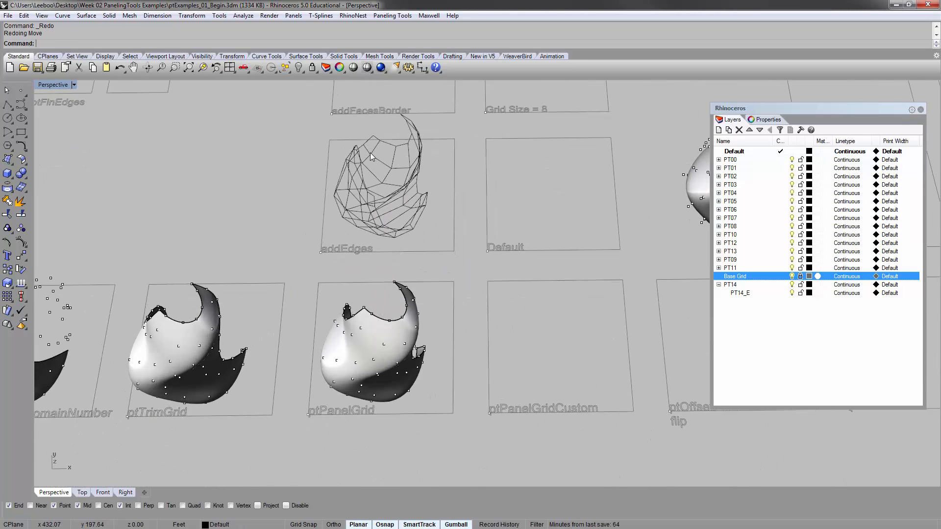
# Run ptPanelGrid again on the ptPanelGrid cell's point grid, with its surface as the base.
pyautogui.scroll(5, 372, 308)
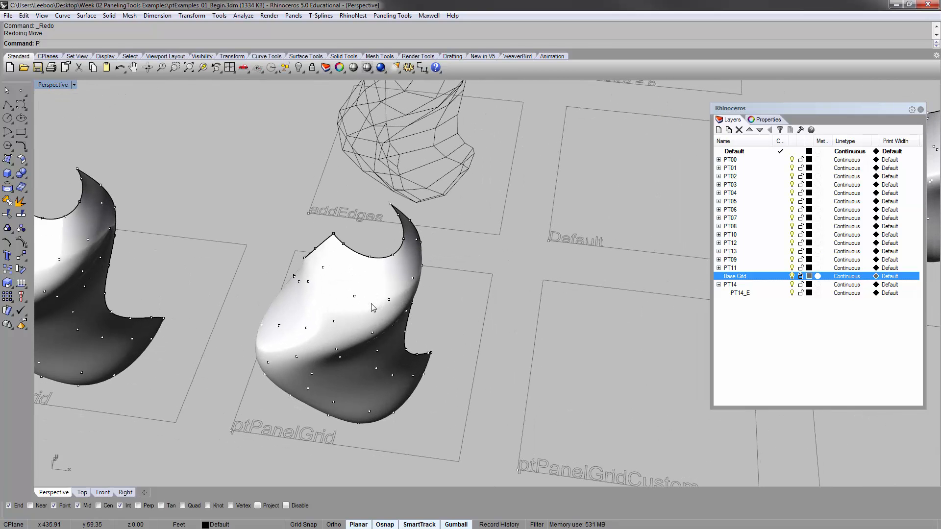
pyautogui.press('Return')
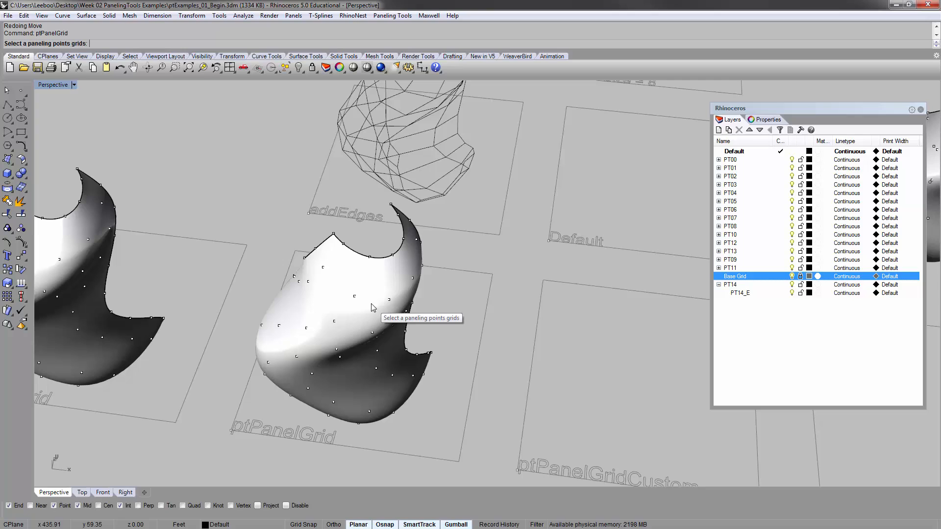
pyautogui.click(371, 258)
pyautogui.press('Return')
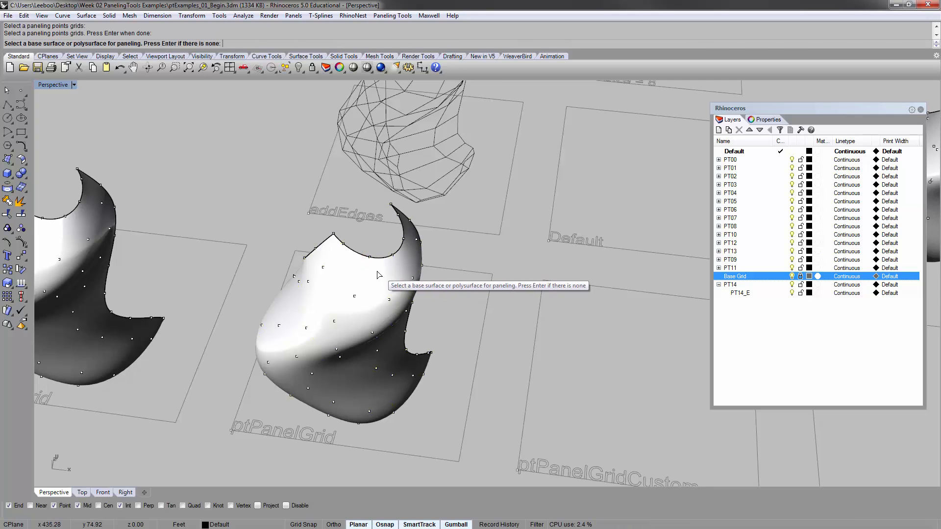
pyautogui.click(375, 273)
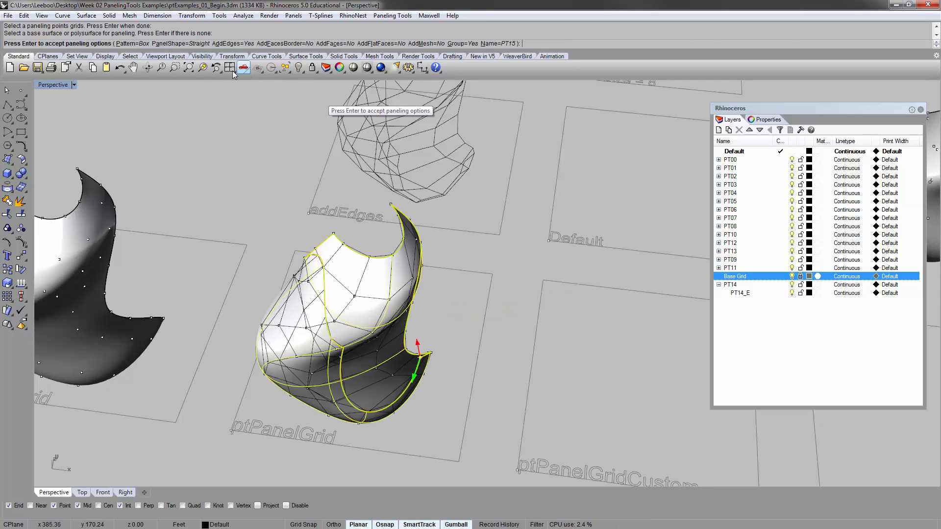
# Set AddEdges to No and AddFacesBorder to Yes, and generate the Box-pattern panels.
pyautogui.click(233, 44)
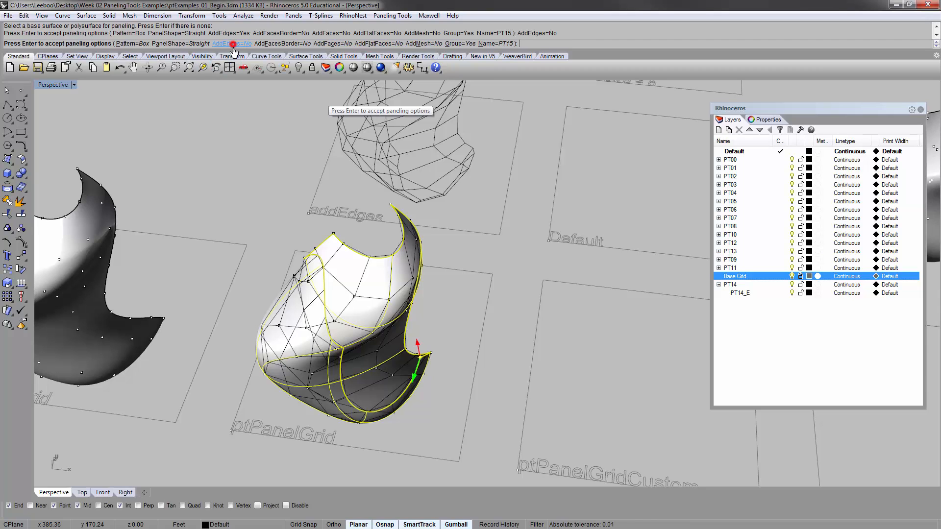
pyautogui.click(291, 44)
pyautogui.moveTo(273, 190); pyautogui.dragTo(334, 333, button='right')
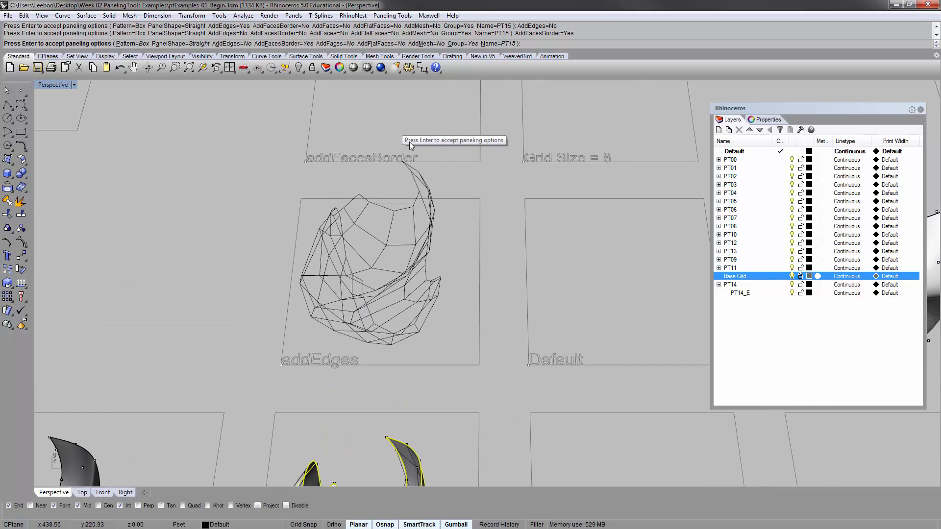
pyautogui.keyDown('shift'); pyautogui.moveTo(248, 192); pyautogui.dragTo(250, 151, button='right'); pyautogui.keyUp('shift')
pyautogui.scroll(-2, 250, 151)
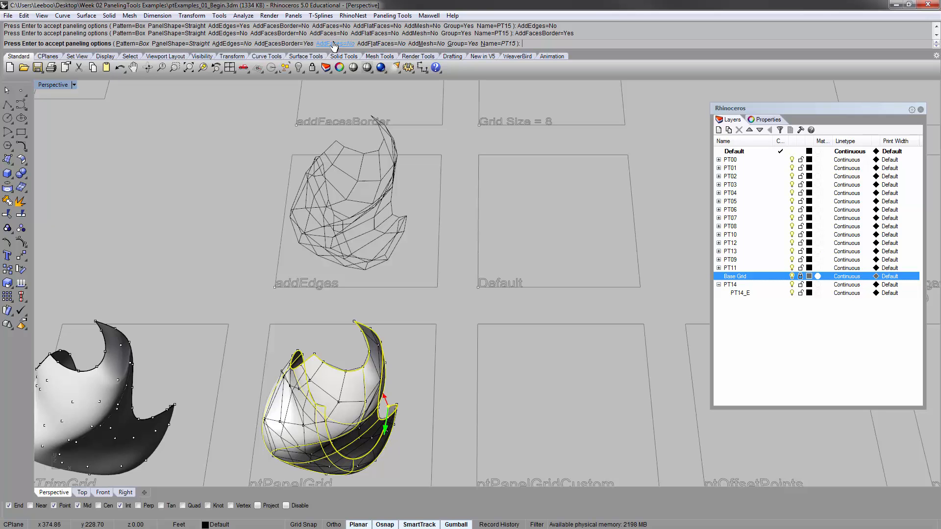
pyautogui.moveTo(255, 188)
pyautogui.mouseDown(button='right')
pyautogui.moveTo(273, 194)
pyautogui.moveTo(266, 175)
pyautogui.moveTo(255, 193)
pyautogui.mouseUp(button='right')
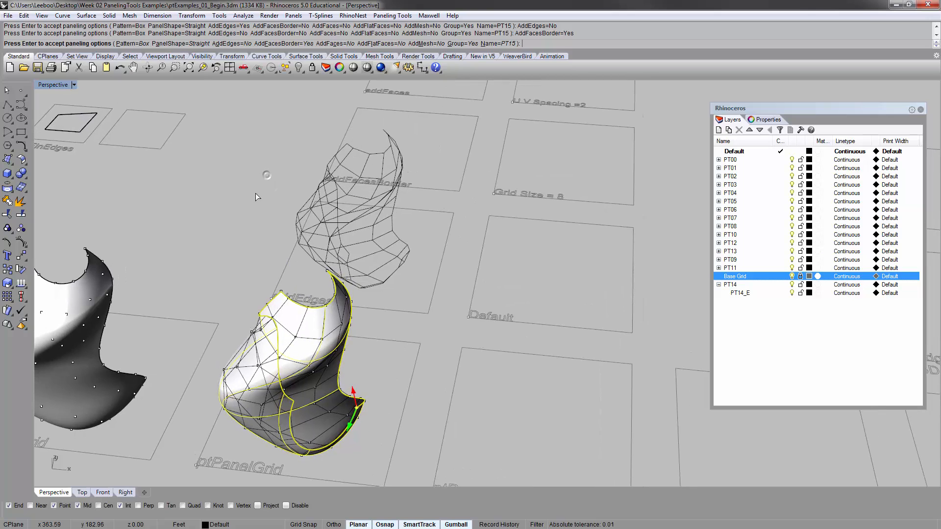
pyautogui.press('Return')
# Move the generated face border curves from the ptPanelGrid cell to the matching position in the addFacesBorder cell.
pyautogui.scroll(-2, 255, 193)
pyautogui.scroll(3, 256, 200)
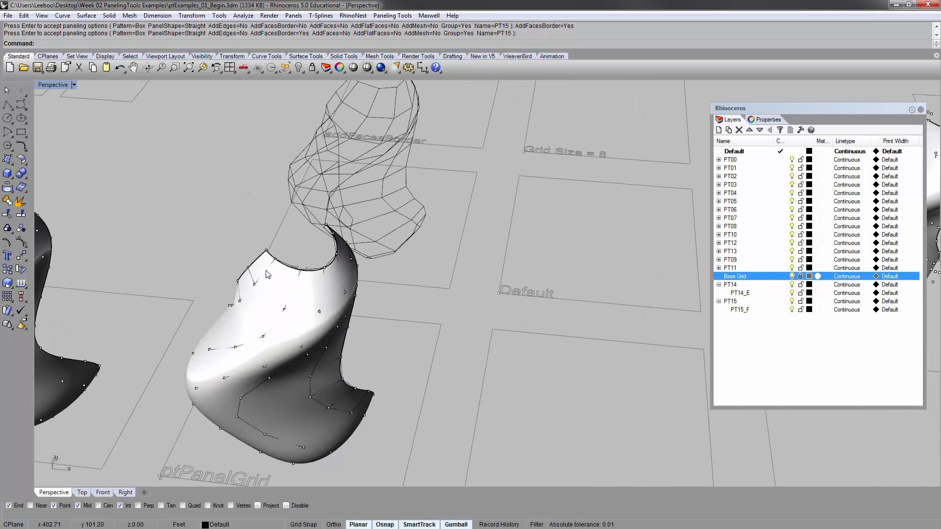
pyautogui.click(267, 274)
pyautogui.click(312, 307)
pyautogui.scroll(-3, 312, 307)
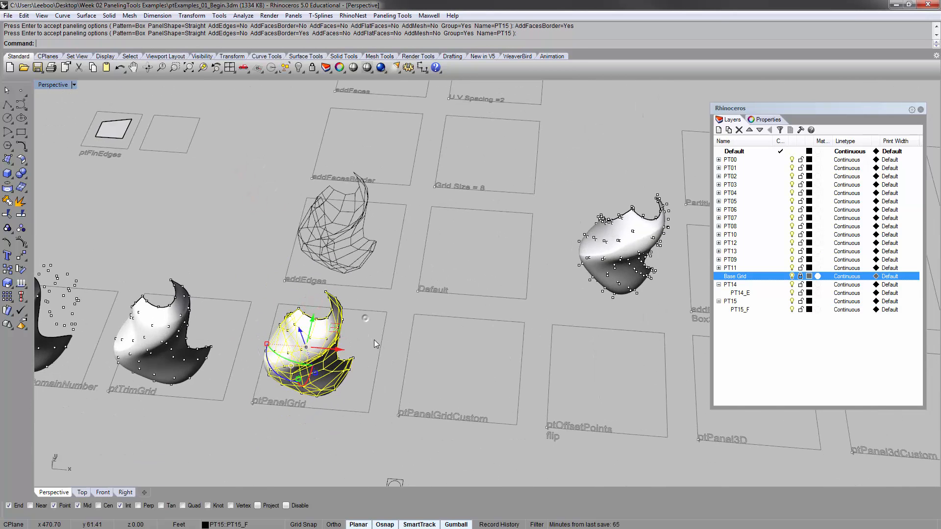
pyautogui.write('m')
pyautogui.press('Return')
pyautogui.click(368, 412)
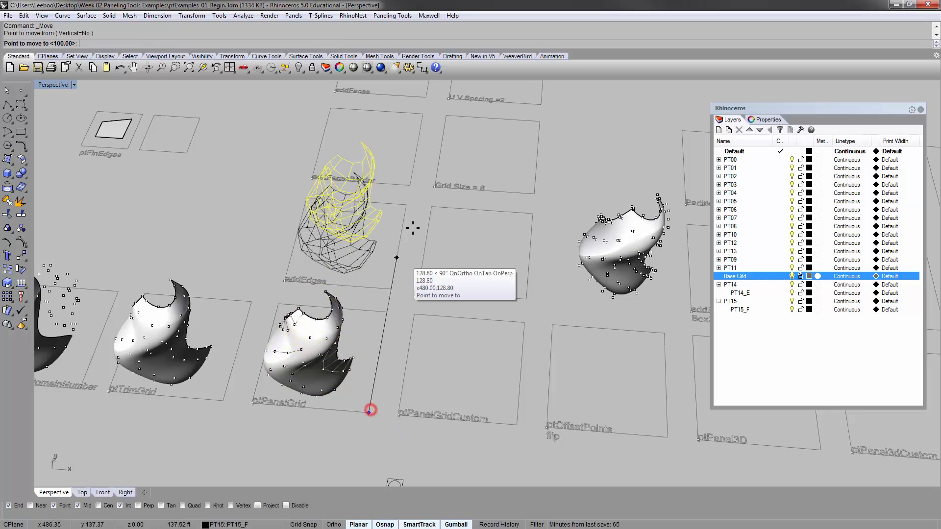
pyautogui.click(411, 185)
pyautogui.press('Escape')
# Compare the curves in the addEdges and addFacesBorder cells, and select the face border curves to inspect them.
pyautogui.scroll(5, 393, 246)
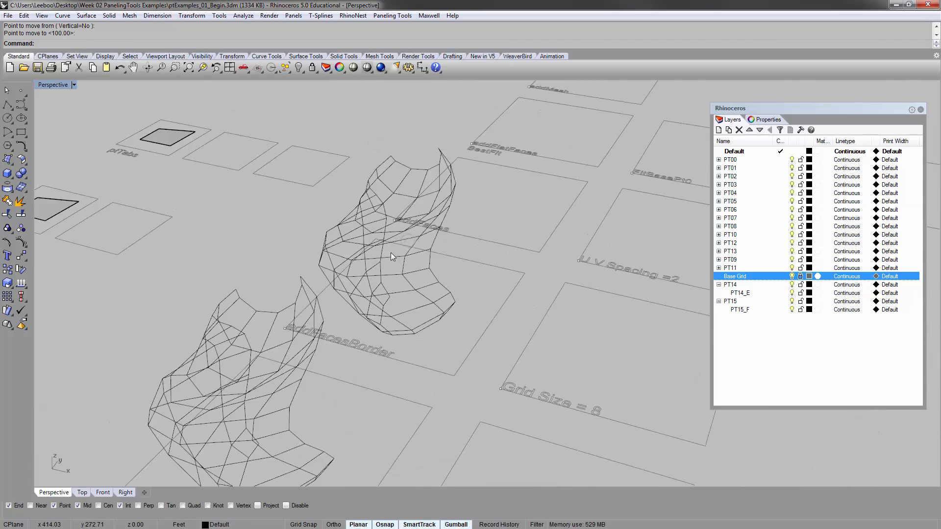
pyautogui.moveTo(392, 254); pyautogui.dragTo(437, 200, button='right')
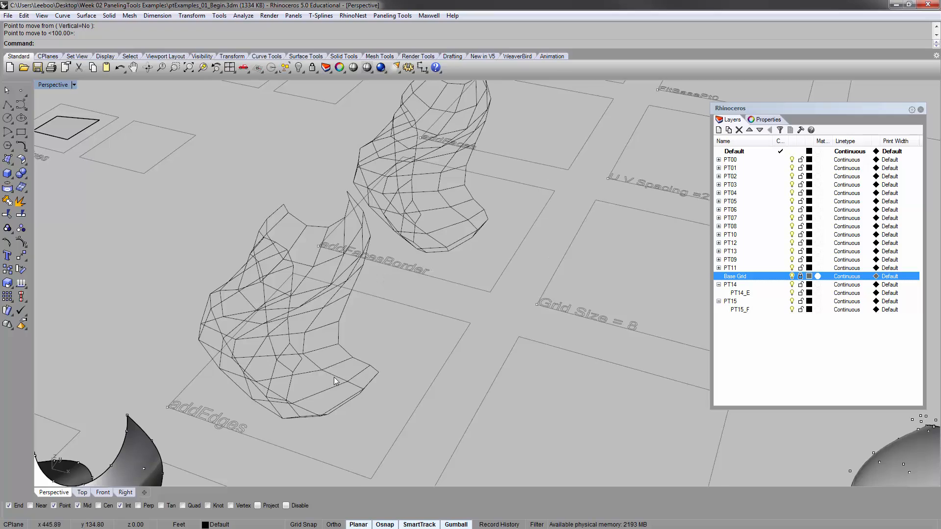
pyautogui.moveTo(303, 357); pyautogui.dragTo(378, 333, button='right')
pyautogui.scroll(-4, 414, 273)
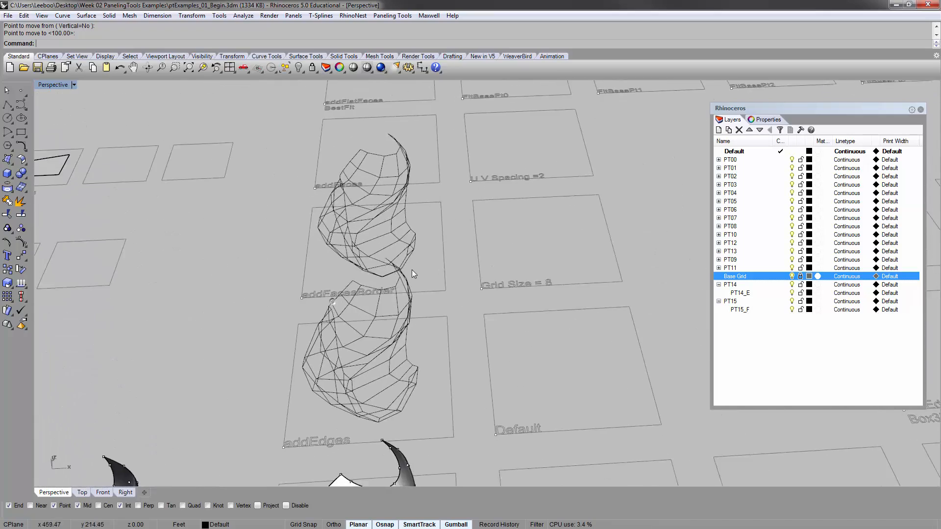
pyautogui.moveTo(413, 273); pyautogui.dragTo(411, 316, button='right')
pyautogui.click(370, 171)
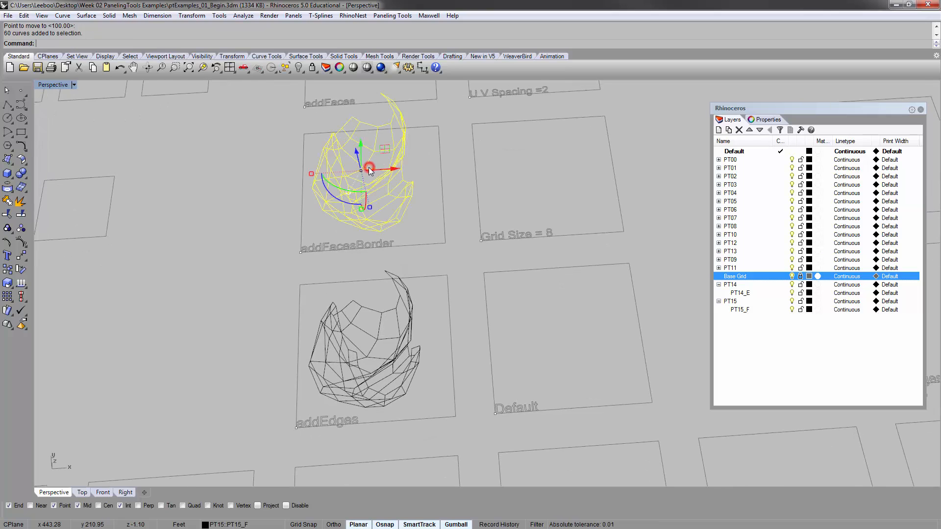
# Ungroup the curves in the addFacesBorder and addEdges cells and select a single face border curve.
pyautogui.keyDown('shift'); pyautogui.click(397, 321); pyautogui.keyUp('shift')
pyautogui.press('Return')
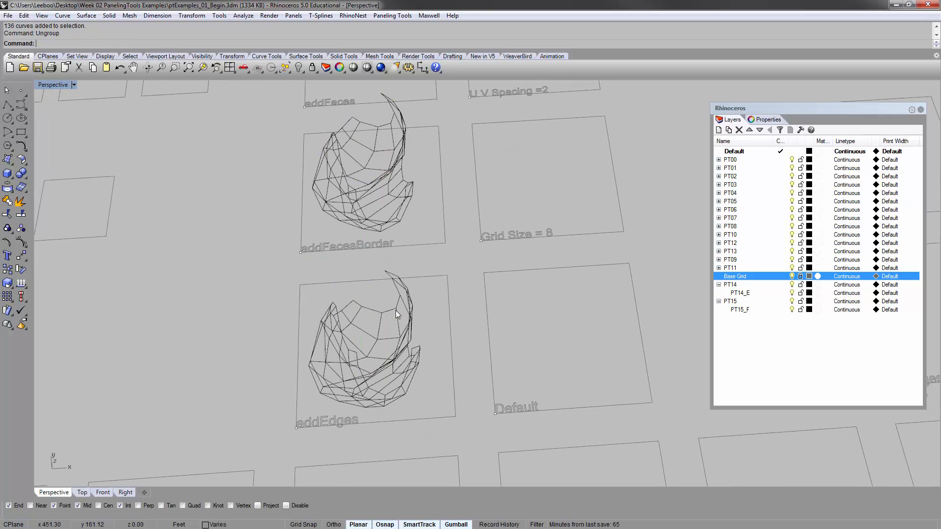
pyautogui.click(382, 148)
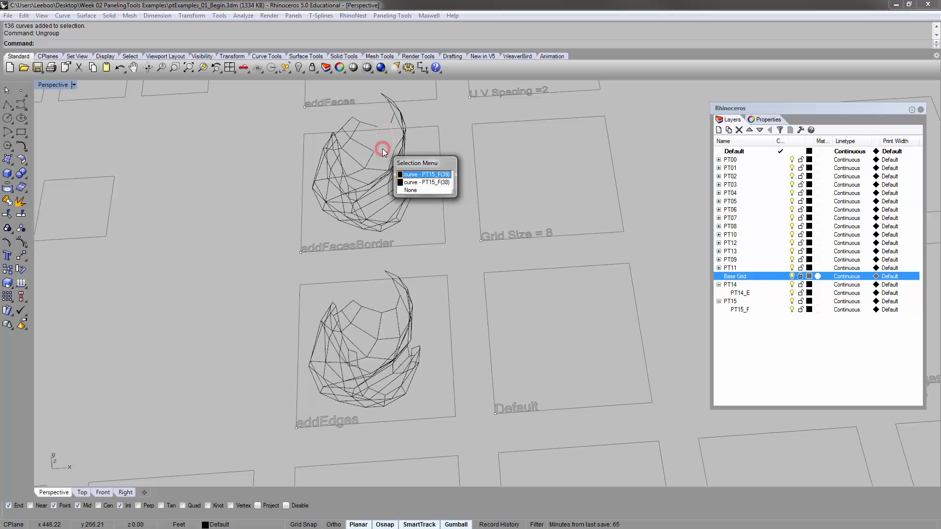
pyautogui.click(415, 178)
pyautogui.scroll(5, 419, 194)
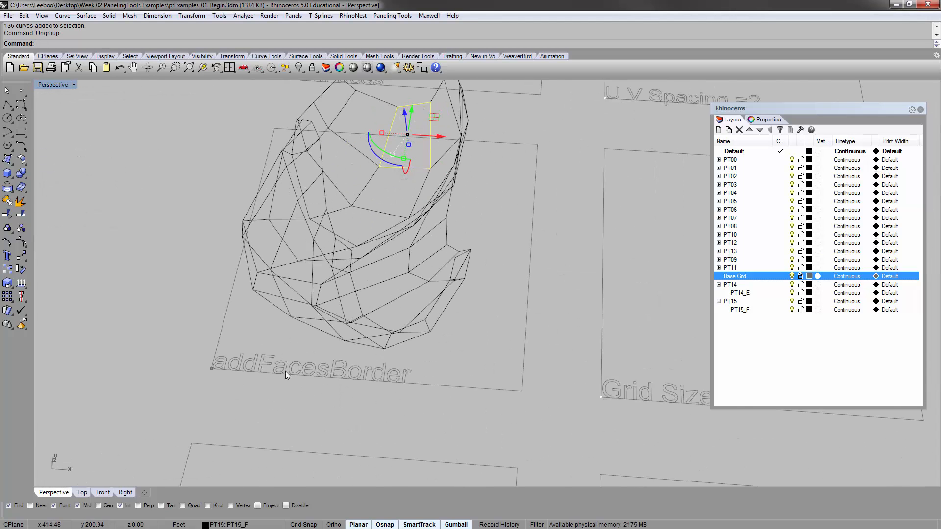
pyautogui.moveTo(409, 121); pyautogui.dragTo(363, 179, button='right')
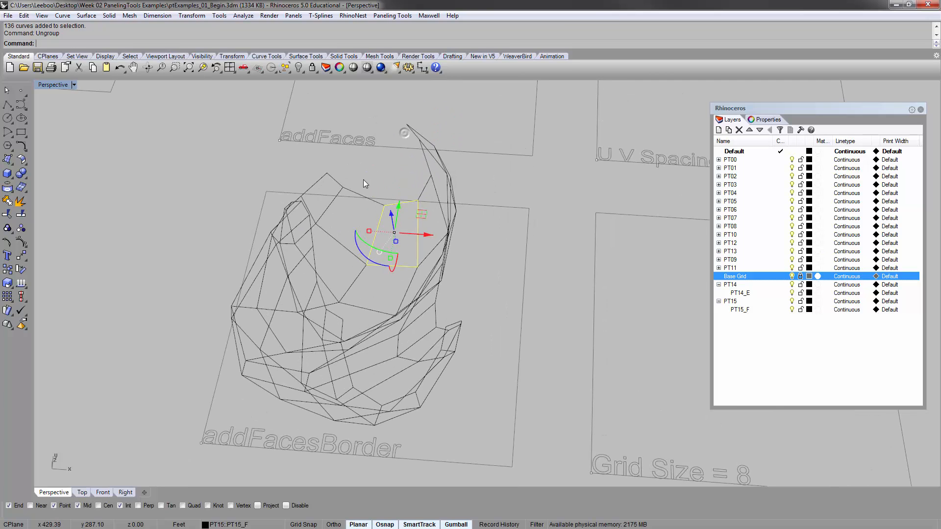
# Select individual face border curves in the addFacesBorder cell to examine how each panel is outlined.
pyautogui.click(357, 192)
pyautogui.click(395, 204)
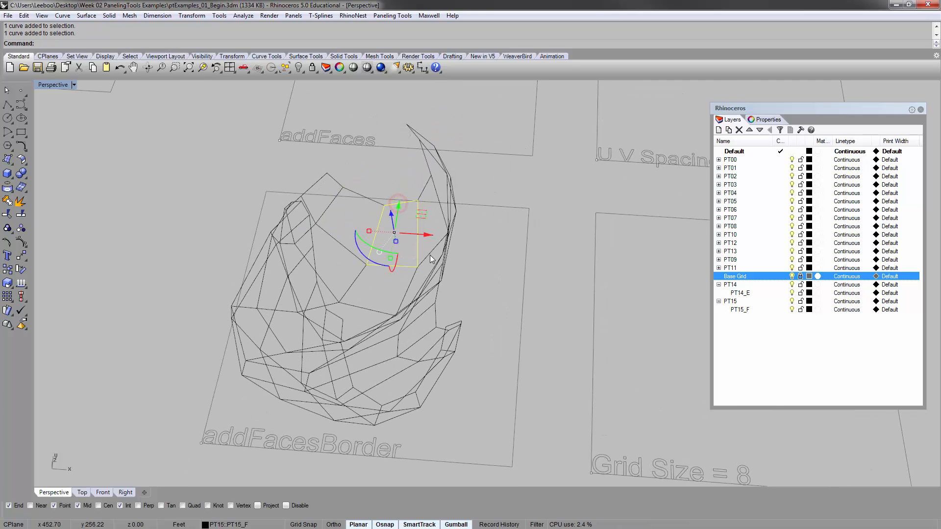
pyautogui.moveTo(416, 213); pyautogui.dragTo(431, 140, button='right')
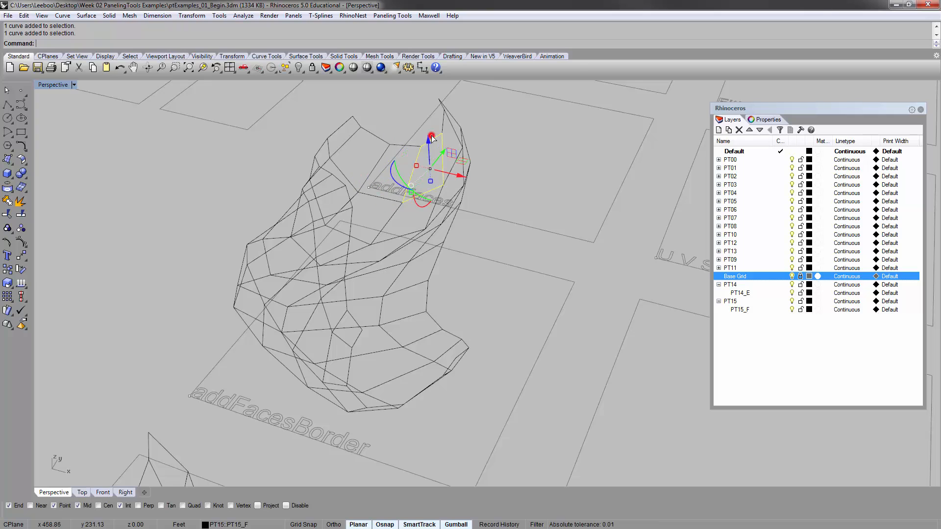
pyautogui.click(375, 136)
pyautogui.click(359, 122)
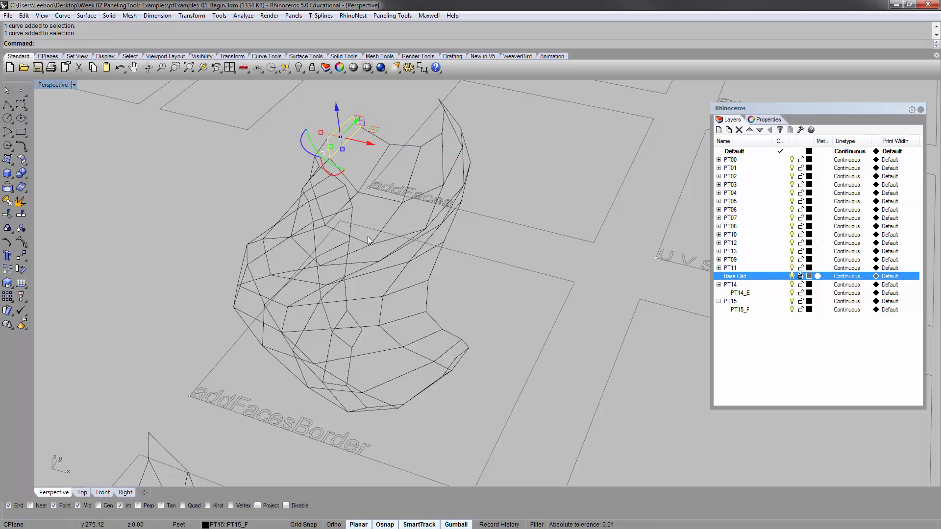
pyautogui.moveTo(367, 237); pyautogui.dragTo(377, 255, button='right')
pyautogui.click(380, 227)
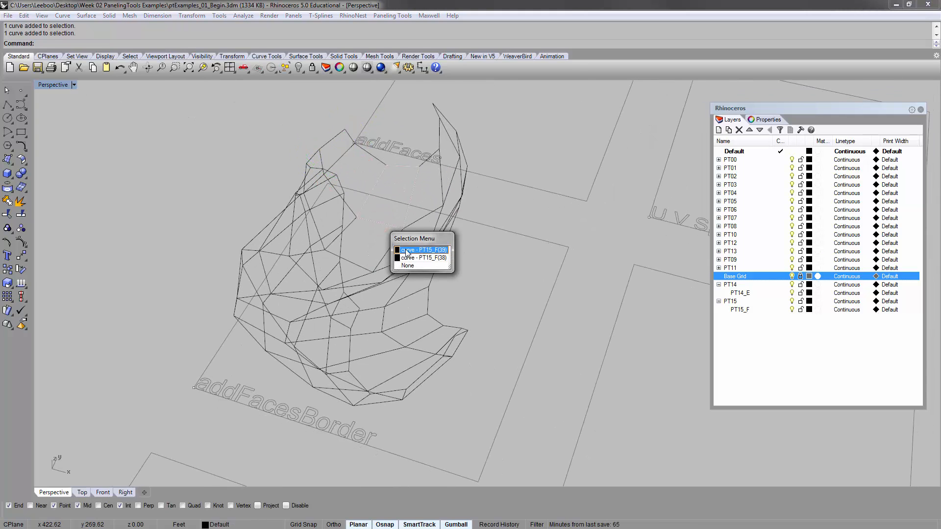
pyautogui.click(404, 253)
# Compare a single curve in the addEdges cell with a single panel outline in the addFacesBorder cell.
pyautogui.scroll(-3, 462, 256)
pyautogui.keyDown('shift'); pyautogui.moveTo(461, 255); pyautogui.dragTo(518, 136, button='right'); pyautogui.keyUp('shift')
pyautogui.scroll(3, 352, 303)
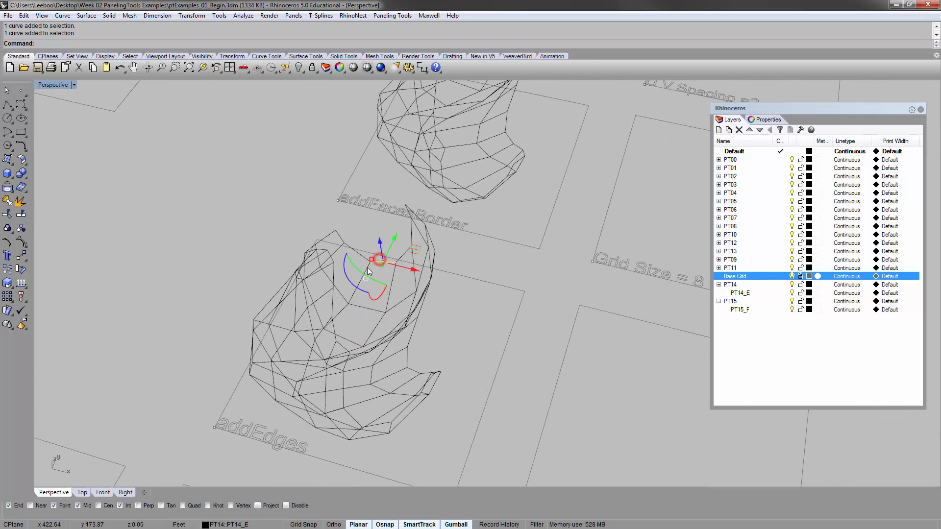
pyautogui.click(510, 239)
pyautogui.keyDown('shift'); pyautogui.moveTo(528, 187); pyautogui.dragTo(487, 330, button='right'); pyautogui.keyUp('shift')
pyautogui.click(433, 207)
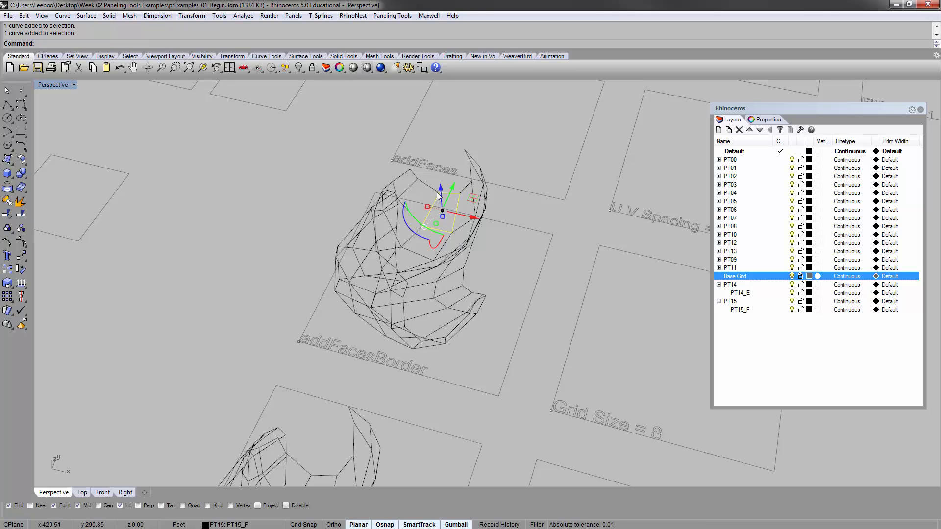
pyautogui.scroll(5, 453, 238)
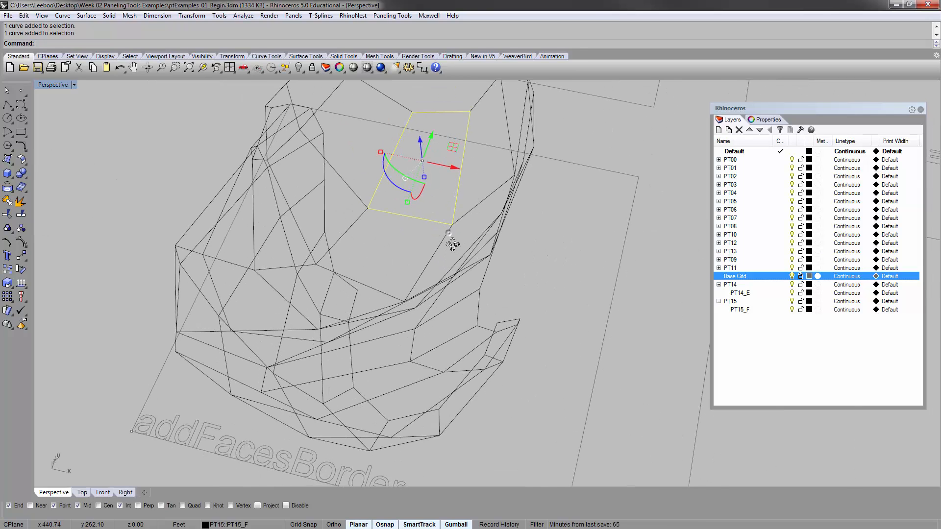
# Select individual curves around one panel in the addEdges cell to examine how its edges are built.
pyautogui.scroll(-7, 413, 185)
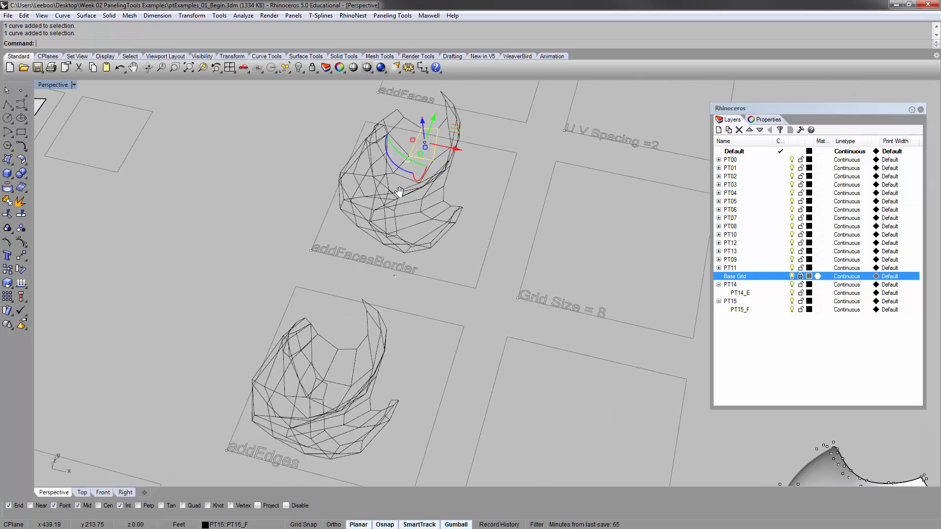
pyautogui.scroll(2, 334, 314)
pyautogui.scroll(2, 317, 291)
pyautogui.click(348, 281)
pyautogui.click(369, 260)
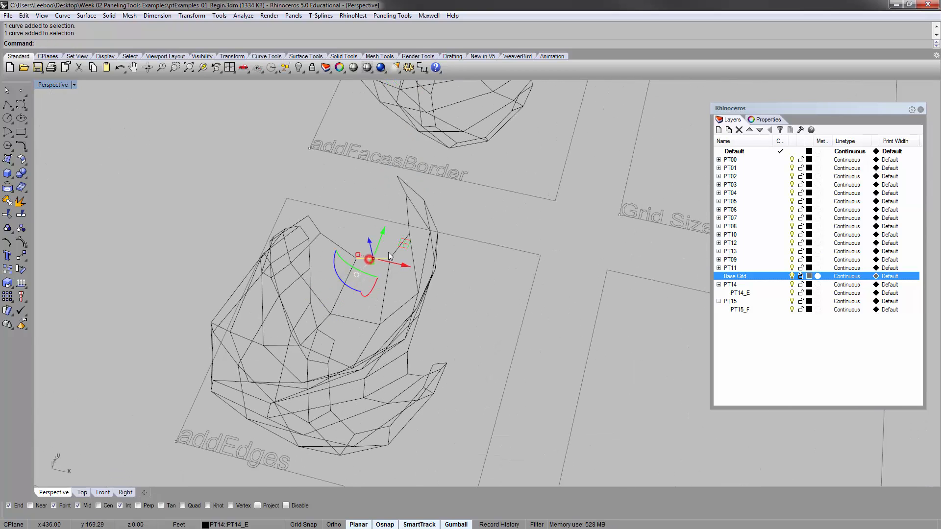
pyautogui.click(386, 278)
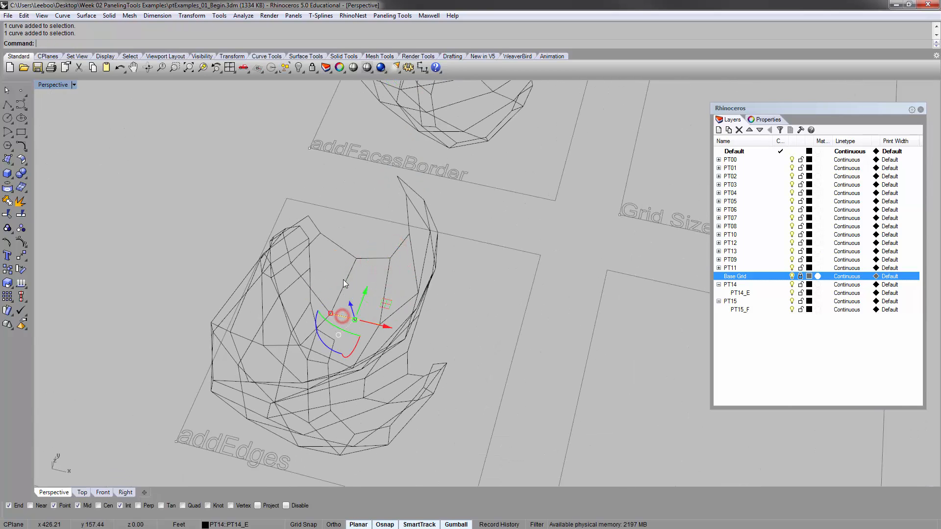
pyautogui.keyDown('shift'); pyautogui.moveTo(374, 270); pyautogui.dragTo(448, 195, button='right'); pyautogui.keyUp('shift')
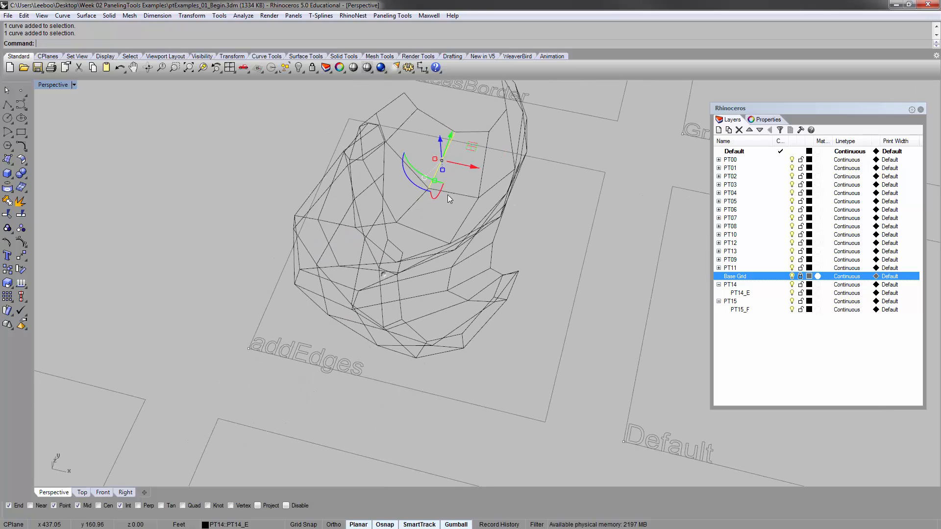
pyautogui.click(422, 228)
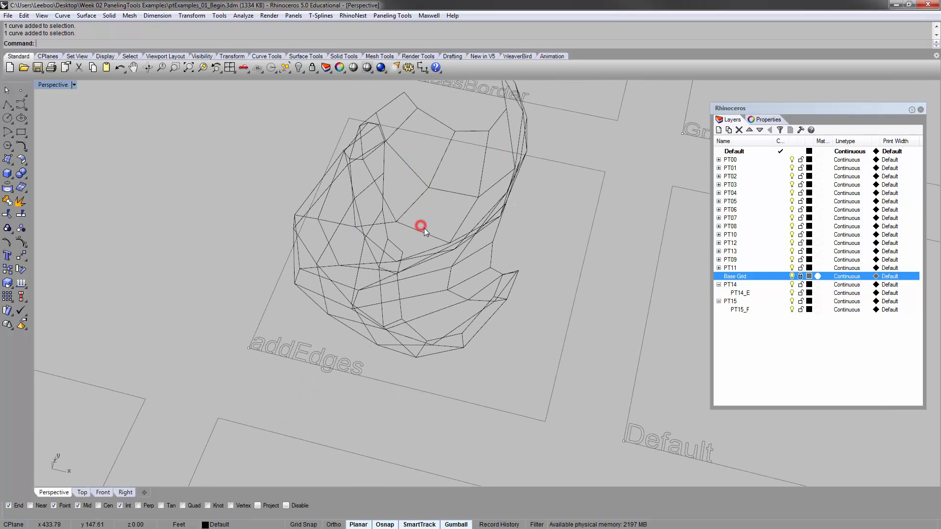
pyautogui.click(443, 195)
pyautogui.click(408, 202)
# Examine both curve sets up close and select single edge lines in the addEdges cell.
pyautogui.keyDown('shift'); pyautogui.moveTo(428, 227); pyautogui.dragTo(355, 326, button='right'); pyautogui.keyUp('shift')
pyautogui.scroll(-6, 356, 326)
pyautogui.scroll(4, 406, 145)
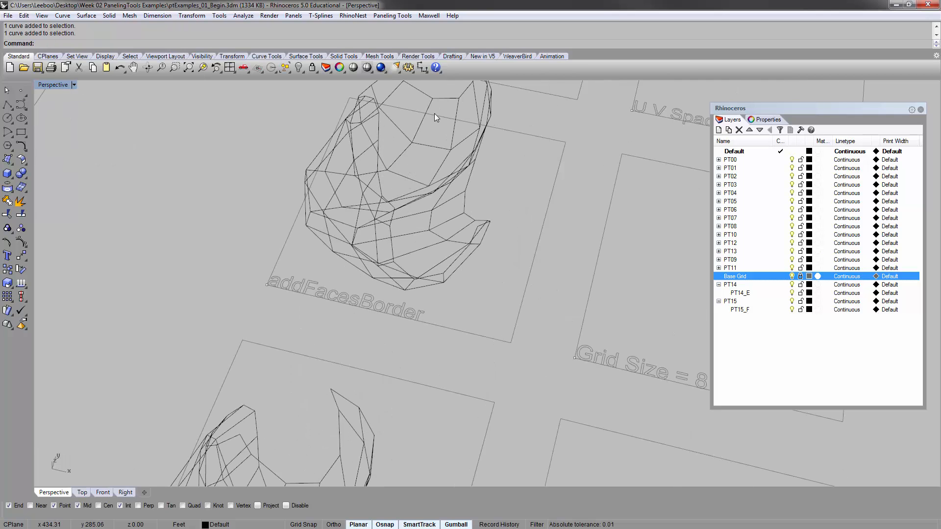
pyautogui.keyDown('shift'); pyautogui.moveTo(396, 232); pyautogui.dragTo(451, 132, button='right'); pyautogui.keyUp('shift')
pyautogui.moveTo(358, 329); pyautogui.dragTo(483, 151, button='right')
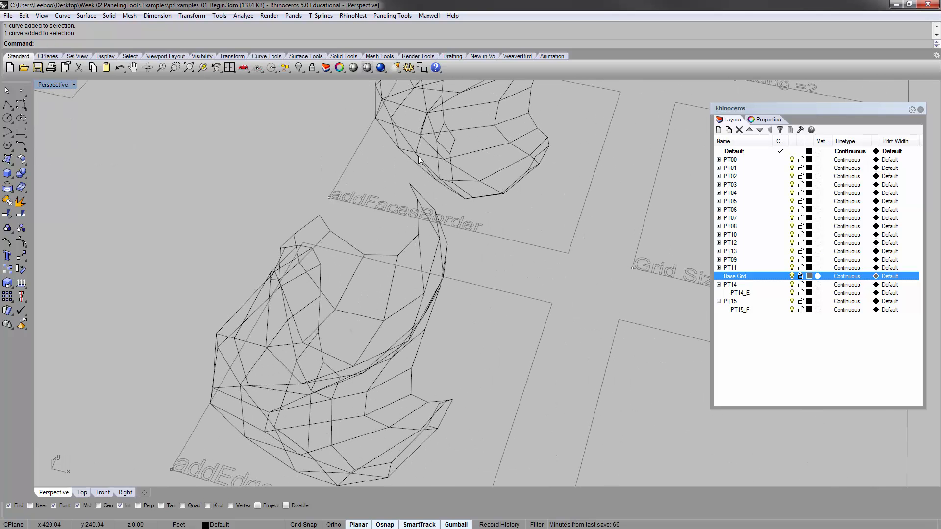
pyautogui.moveTo(419, 156); pyautogui.dragTo(400, 294, button='right')
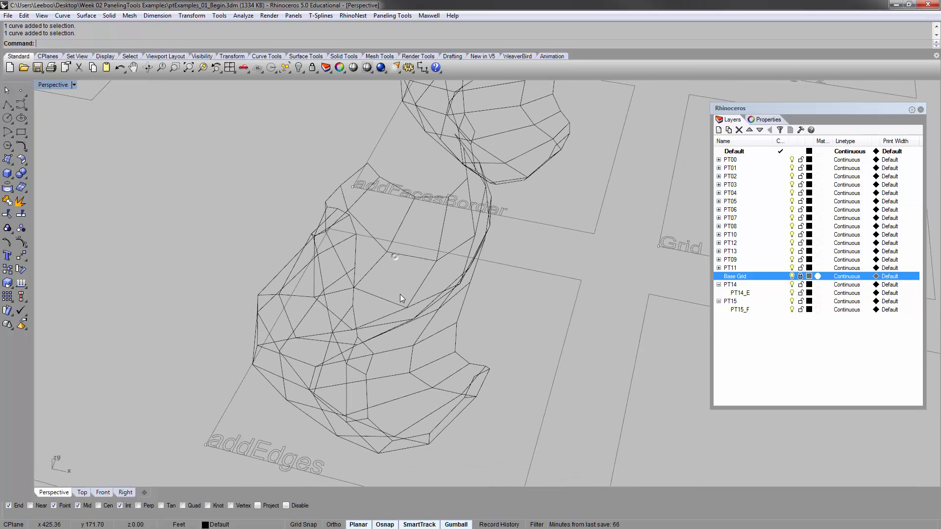
pyautogui.click(387, 302)
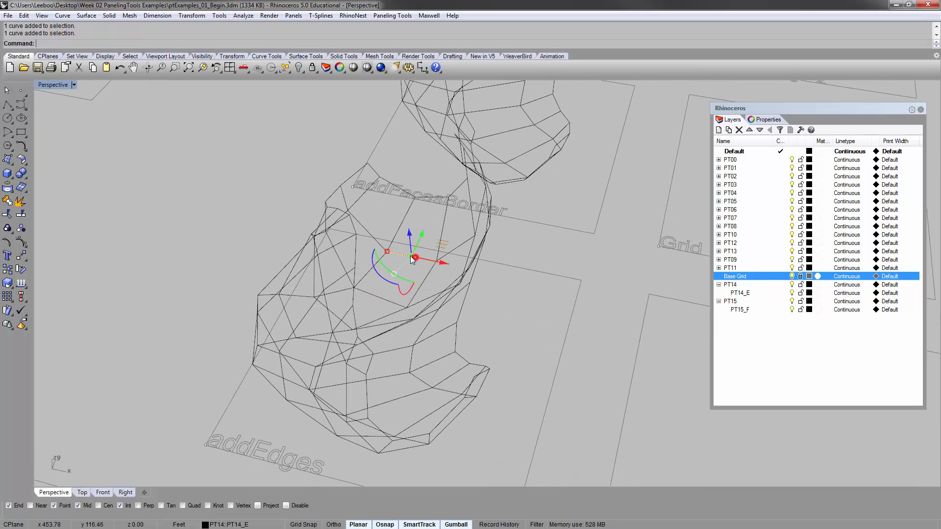
pyautogui.moveTo(412, 260); pyautogui.dragTo(411, 211)
pyautogui.scroll(3, 415, 220)
pyautogui.moveTo(424, 223); pyautogui.dragTo(397, 235, button='right')
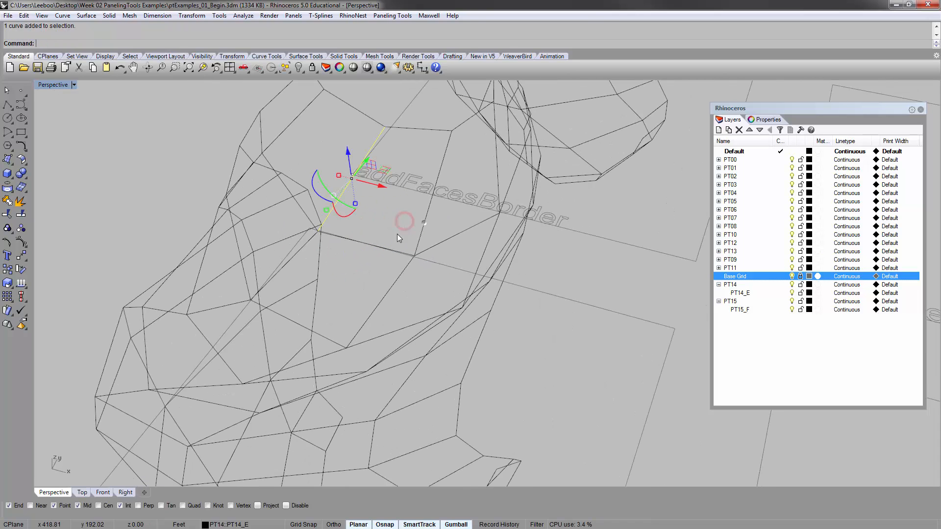
pyautogui.scroll(-5, 387, 223)
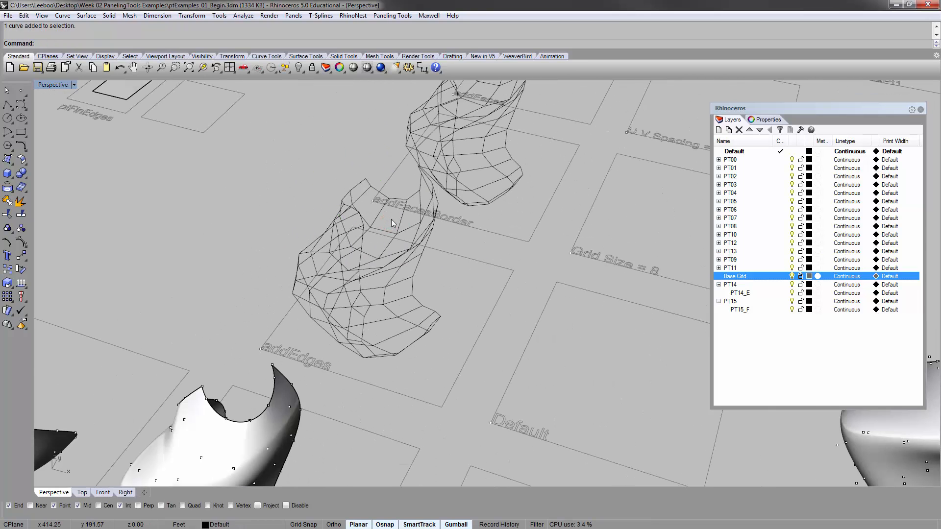
# Undo the ungrouping of the curves and check that each set in the addEdges and addFacesBorder cells selects as a group.
pyautogui.hotkey('ctrl', 'z')
pyautogui.moveTo(288, 154); pyautogui.dragTo(410, 278, button='right')
pyautogui.scroll(-5, 410, 279)
pyautogui.click(407, 277)
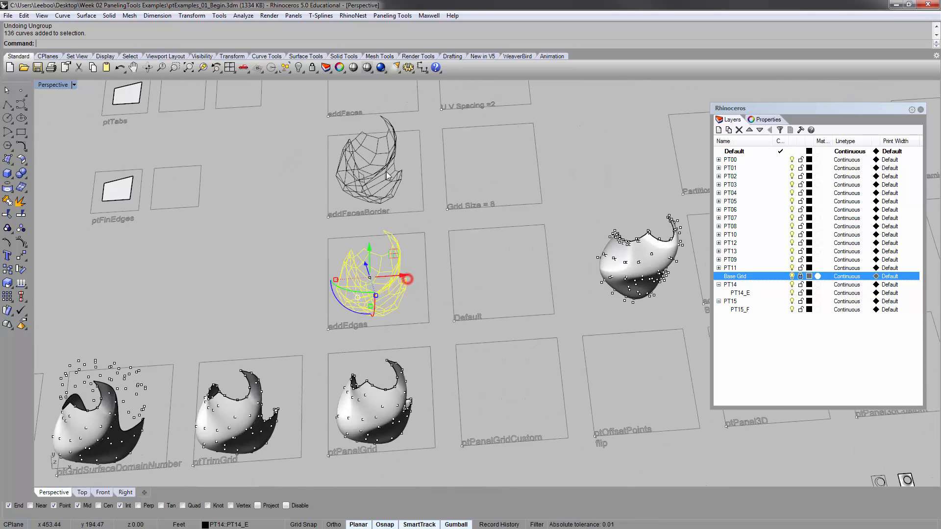
pyautogui.click(386, 165)
pyautogui.click(387, 270)
pyautogui.click(374, 185)
pyautogui.click(311, 207)
# Run ptPanelGrid on the ptPanelGrid cell's point grid, with its surface as the base.
pyautogui.keyDown('shift'); pyautogui.moveTo(312, 193); pyautogui.dragTo(384, 199, button='right'); pyautogui.keyUp('shift')
pyautogui.keyDown('shift'); pyautogui.moveTo(388, 257); pyautogui.dragTo(401, 314, button='right'); pyautogui.keyUp('shift')
pyautogui.scroll(2, 377, 298)
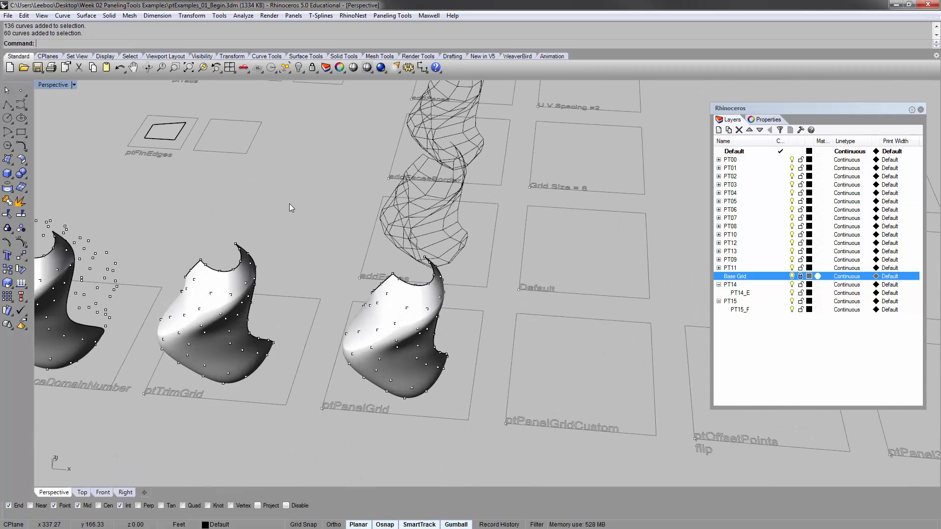
pyautogui.write('PanelGrid')
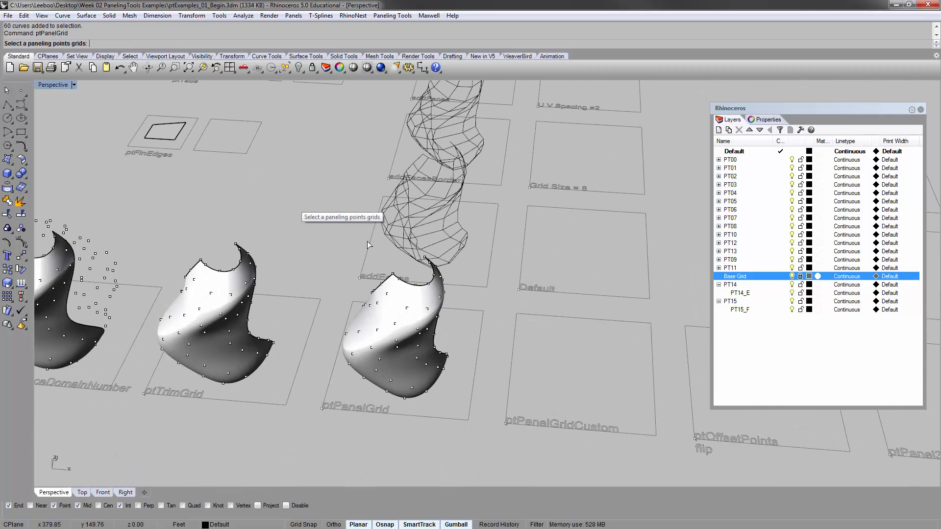
pyautogui.press('Return')
pyautogui.click(407, 310)
pyautogui.press('Return')
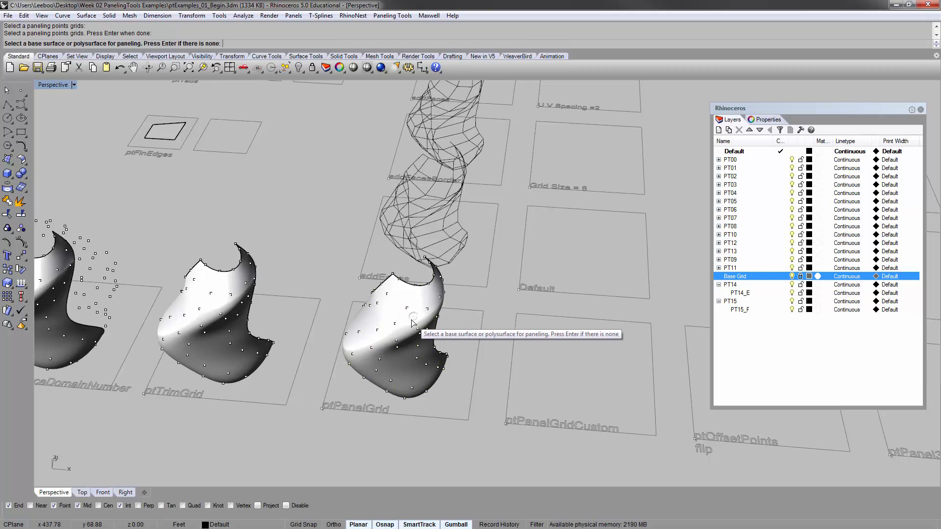
pyautogui.click(409, 313)
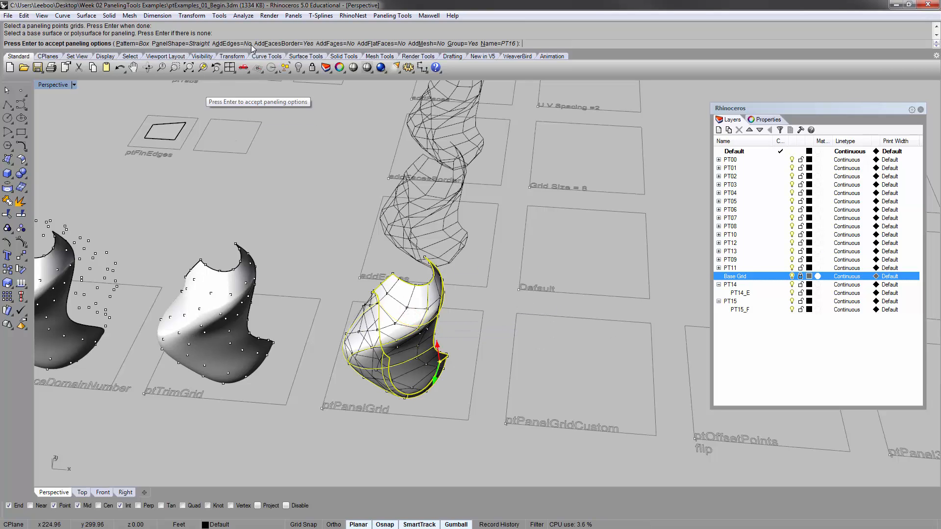
# Set AddFacesBorder to No and AddFaces to Yes, and generate the Box-pattern panels.
pyautogui.click(294, 44)
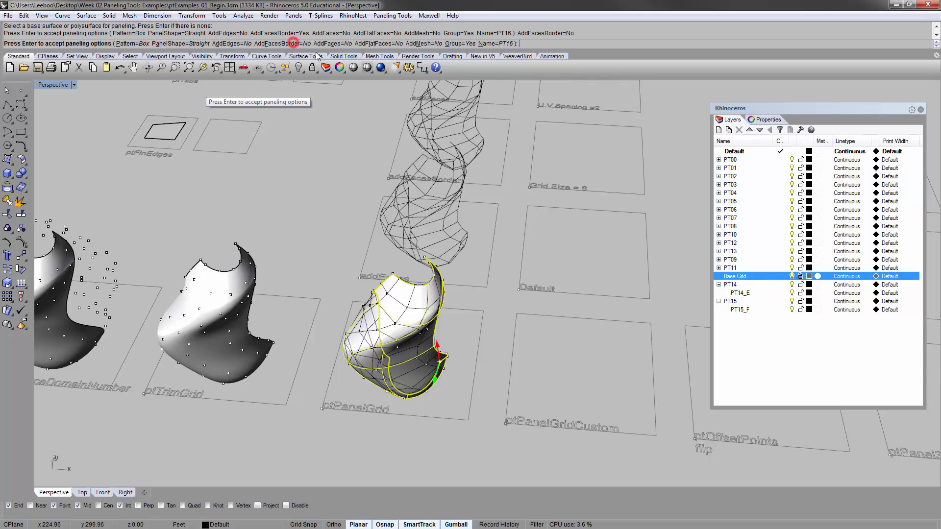
pyautogui.click(332, 44)
pyautogui.press('Return')
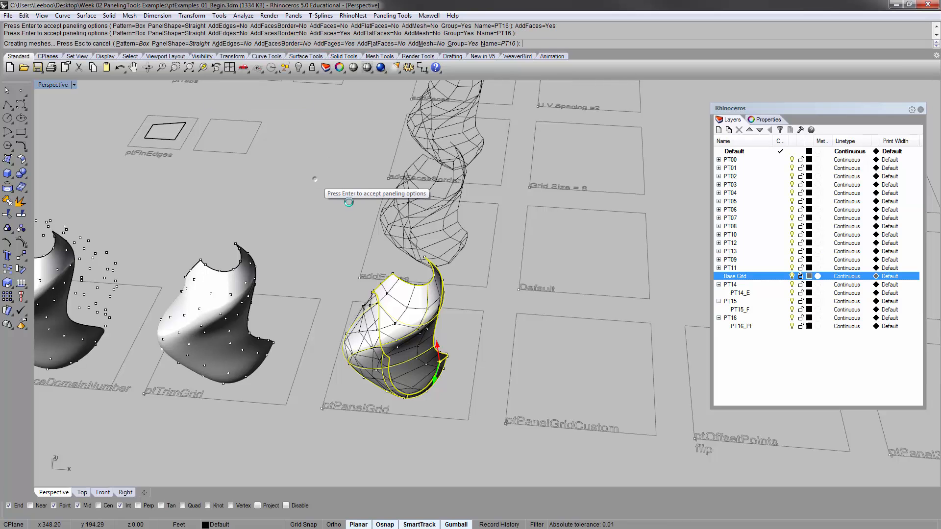
# Move the generated panel faces from the ptPanelGrid cell to the matching position in the addFaces cell.
pyautogui.moveTo(460, 323); pyautogui.dragTo(392, 328, button='right')
pyautogui.click(346, 299)
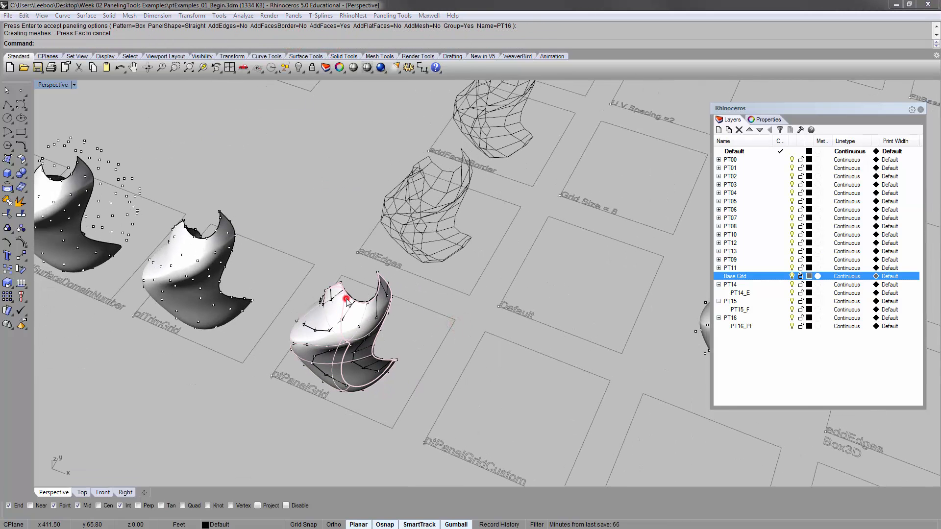
pyautogui.click(367, 334)
pyautogui.write('m')
pyautogui.press('Return')
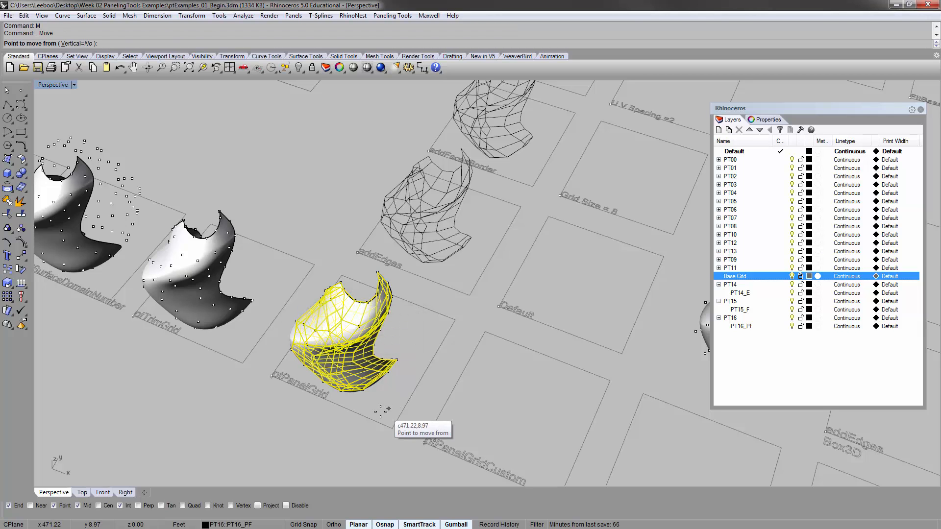
pyautogui.click(391, 429)
pyautogui.scroll(-6, 391, 424)
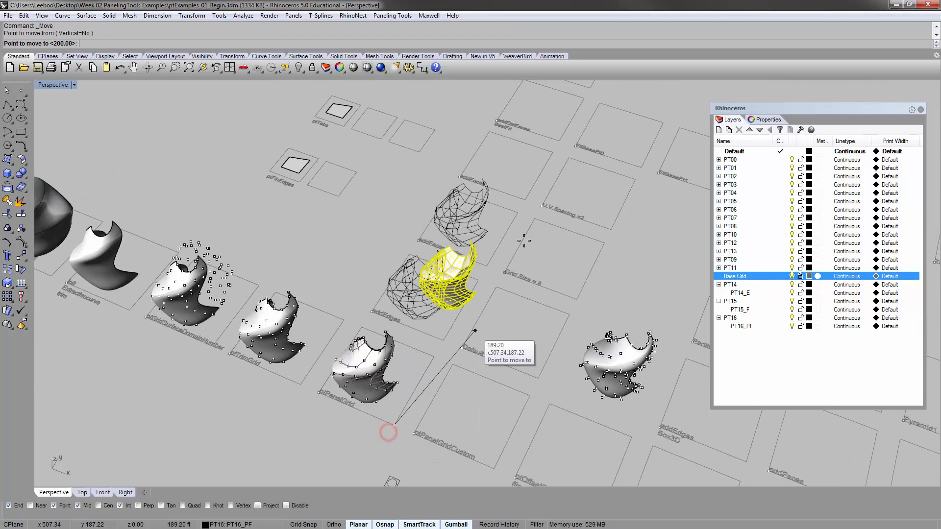
pyautogui.click(529, 199)
# Zoom to the panel faces in the addFaces cell and examine the curvature of the individual faces from several angles.
pyautogui.write('zs')
pyautogui.press('Return')
pyautogui.press('Escape')
pyautogui.moveTo(506, 202); pyautogui.dragTo(277, 238, button='right')
pyautogui.scroll(5, 425, 225)
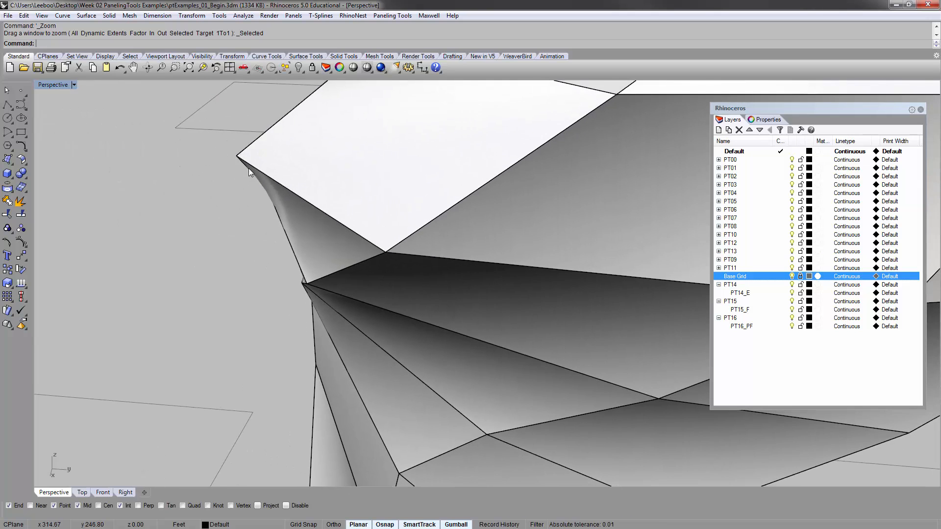
pyautogui.moveTo(248, 168); pyautogui.dragTo(487, 128, button='right')
pyautogui.moveTo(407, 194); pyautogui.dragTo(219, 148, button='right')
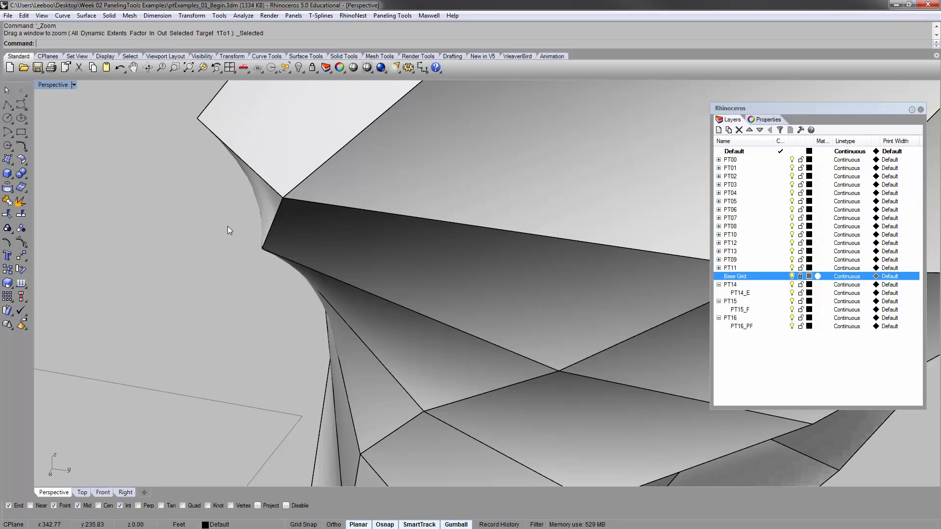
pyautogui.moveTo(228, 230); pyautogui.dragTo(348, 164, button='right')
pyautogui.scroll(-7, 432, 294)
pyautogui.scroll(5, 348, 162)
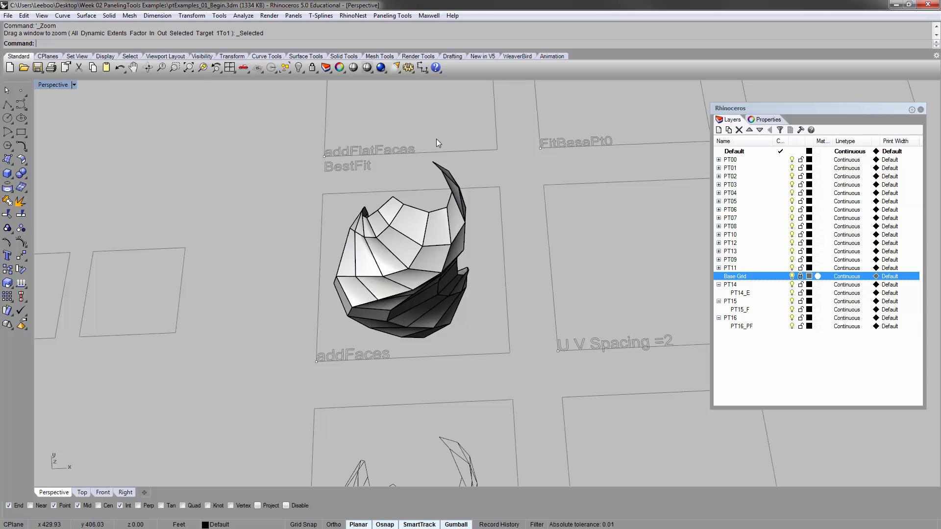
# Run ptPanelGrid on the point grid in the ptPanelGrid cell, using that cell's surface as the base.
pyautogui.scroll(-6, 437, 143)
pyautogui.scroll(4, 313, 187)
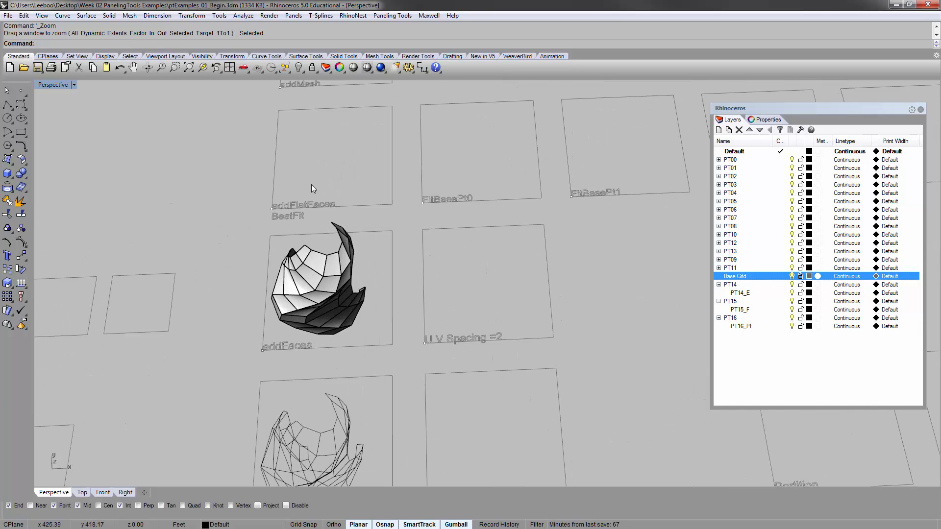
pyautogui.scroll(-2, 431, 182)
pyautogui.keyDown('shift'); pyautogui.moveTo(323, 185); pyautogui.dragTo(275, 192, button='right'); pyautogui.keyUp('shift')
pyautogui.scroll(-4, 339, 235)
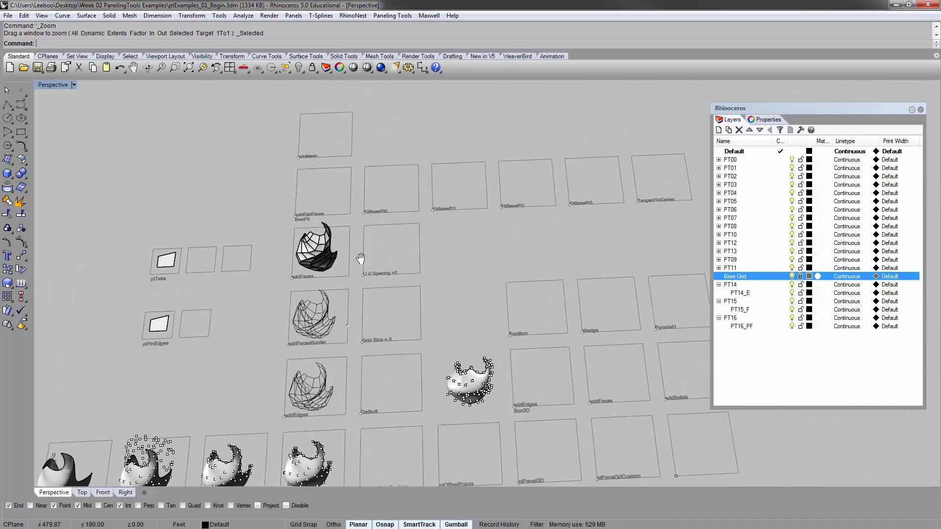
pyautogui.keyDown('shift'); pyautogui.moveTo(361, 257); pyautogui.dragTo(380, 118, button='right'); pyautogui.keyUp('shift')
pyautogui.moveTo(351, 387); pyautogui.dragTo(343, 325, button='right')
pyautogui.scroll(7, 327, 243)
pyautogui.scroll(3, 339, 257)
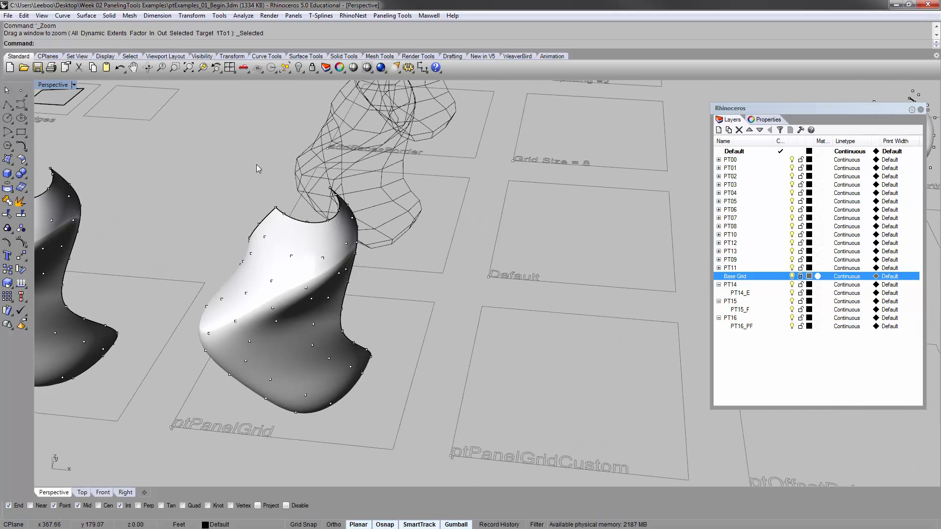
pyautogui.press('Return')
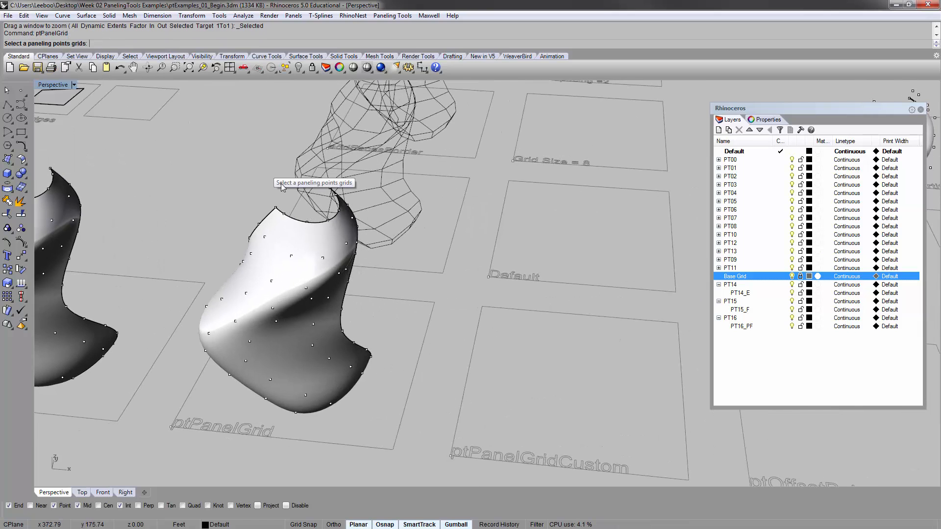
pyautogui.click(291, 257)
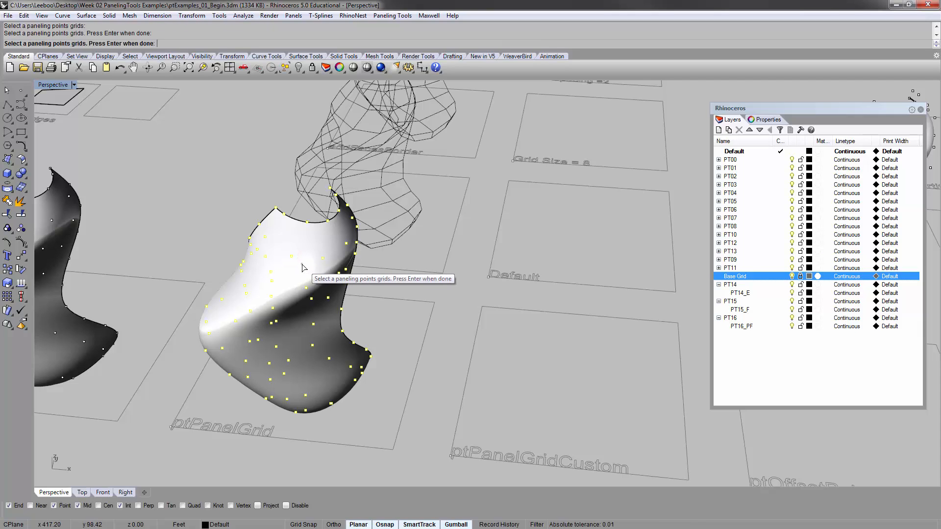
pyautogui.press('Return')
pyautogui.click(302, 265)
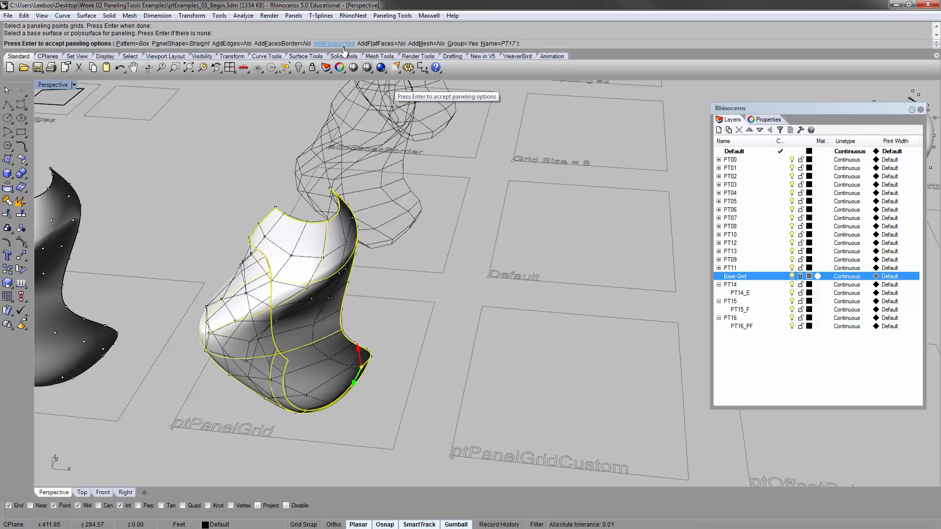
# Set AddFaces to No and AddFlatFaces to Yes, and generate the flat panels with the BestFit method.
pyautogui.click(343, 44)
pyautogui.click(378, 44)
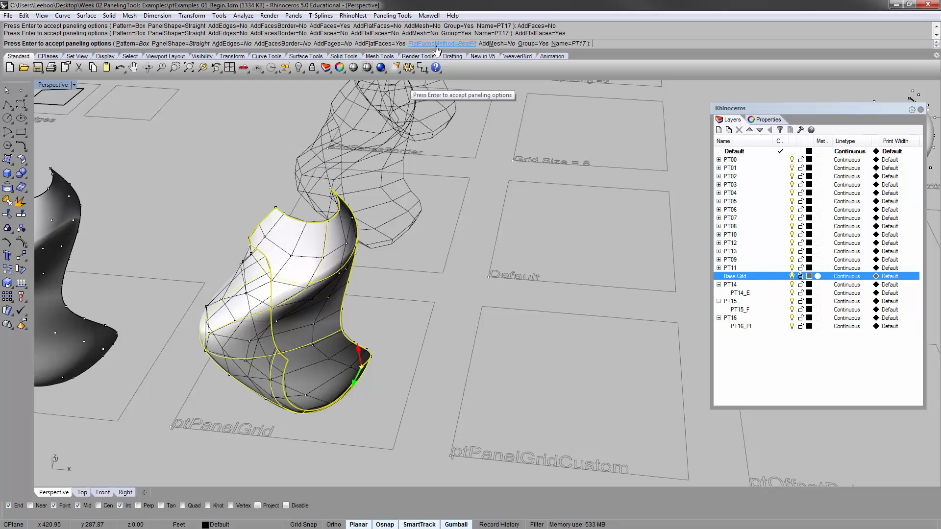
pyautogui.press('Return')
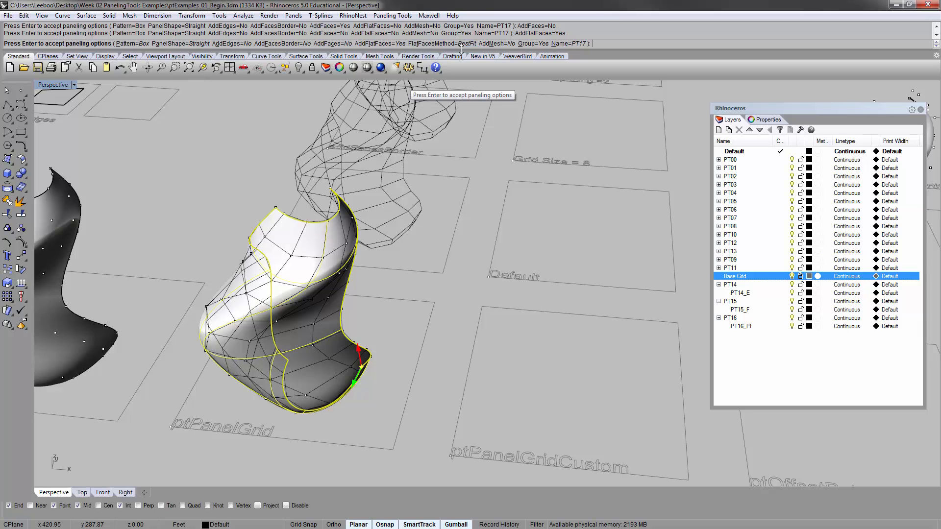
# Move the BestFit flat-face group from the ptPanelGrid cell's corner to the matching corner of the addFlatFaces BestFit cell.
pyautogui.scroll(-10, 387, 304)
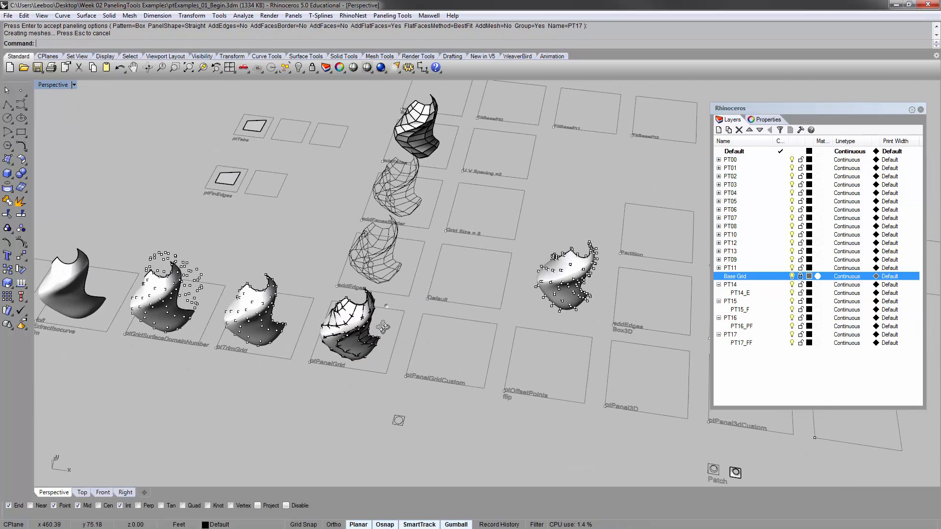
pyautogui.scroll(5, 372, 323)
pyautogui.click(306, 317)
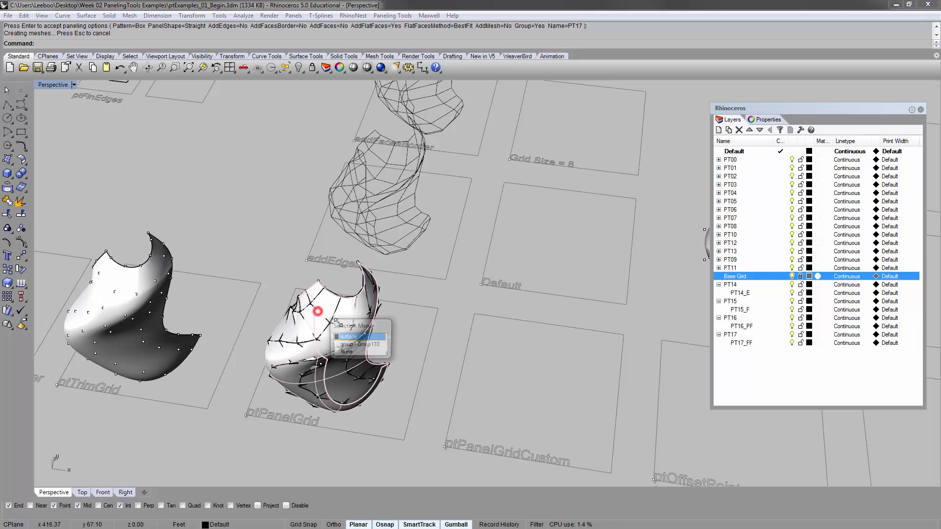
pyautogui.click(328, 347)
pyautogui.write('m')
pyautogui.press('Return')
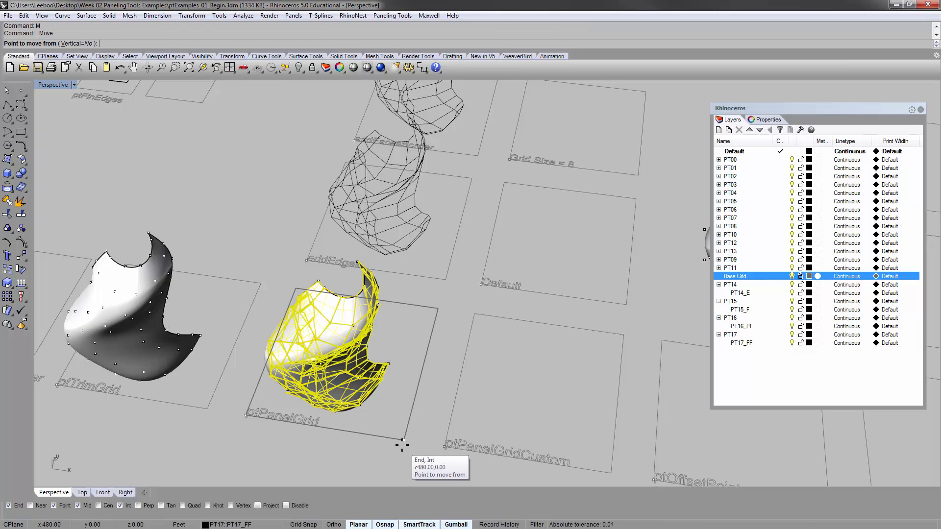
pyautogui.click(405, 439)
pyautogui.scroll(-5, 405, 439)
pyautogui.scroll(8, 490, 189)
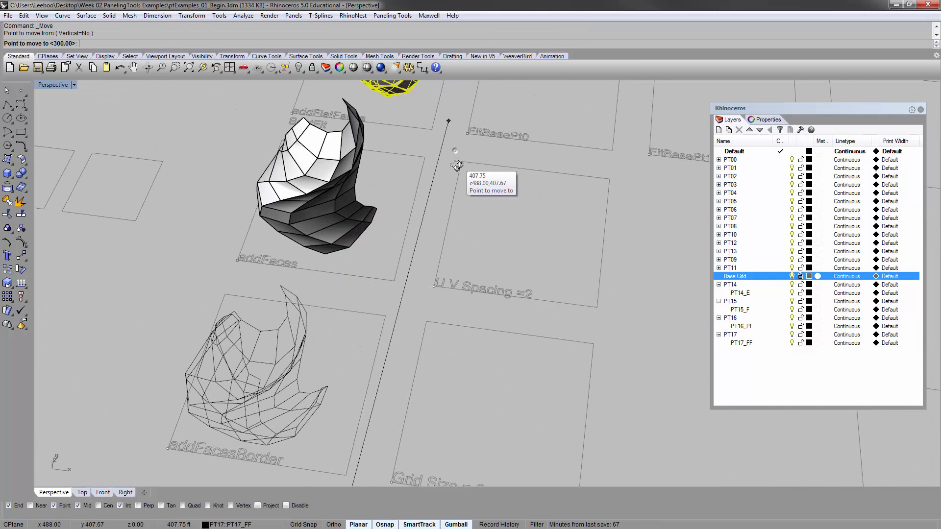
pyautogui.keyDown('shift'); pyautogui.moveTo(451, 163); pyautogui.dragTo(461, 235, button='right'); pyautogui.keyUp('shift')
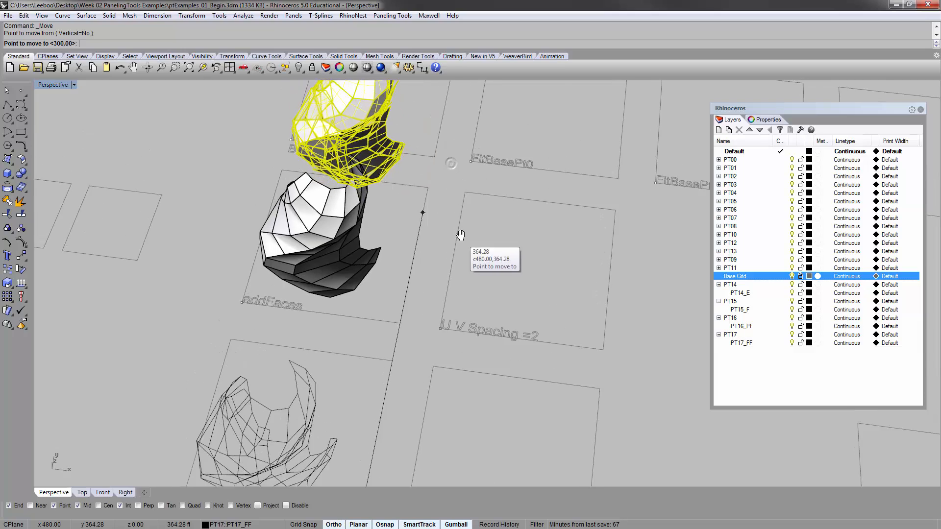
pyautogui.click(434, 158)
pyautogui.click(405, 172)
# Run ptPanelGrid again on the ptPanelGrid cell's point grid and base surface for another flat-face version.
pyautogui.scroll(-5, 405, 172)
pyautogui.moveTo(405, 160); pyautogui.dragTo(399, 129, button='right')
pyautogui.scroll(-5, 409, 147)
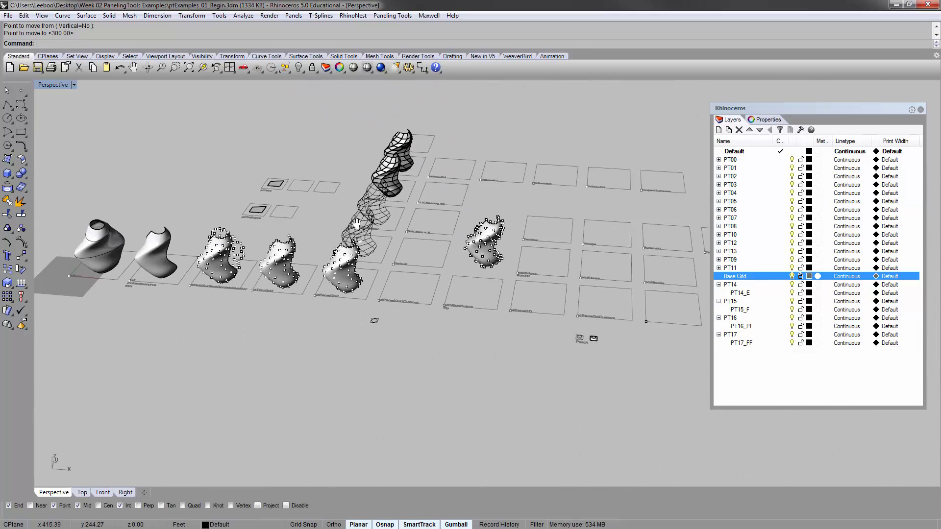
pyautogui.moveTo(421, 159); pyautogui.dragTo(338, 255, button='right')
pyautogui.scroll(-6, 412, 170)
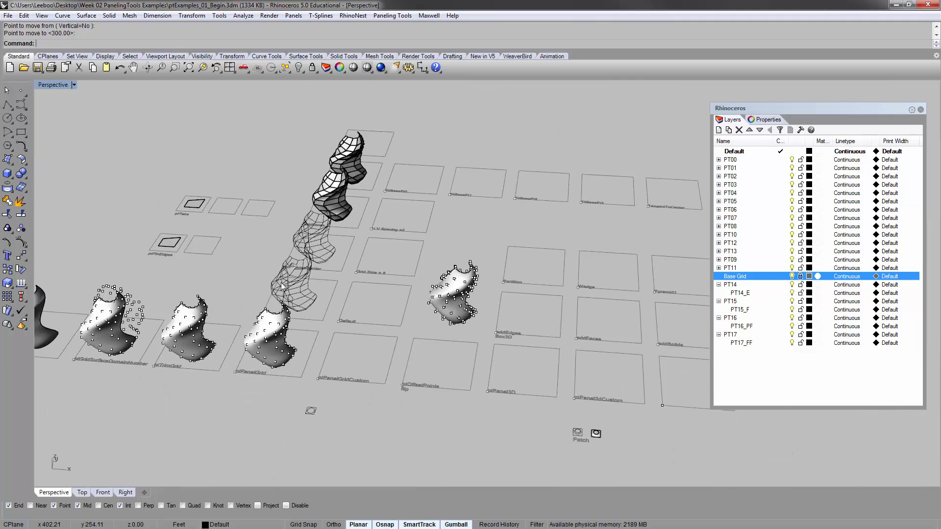
pyautogui.scroll(5, 206, 314)
pyautogui.moveTo(270, 335); pyautogui.dragTo(316, 317, button='right')
pyautogui.scroll(2, 301, 299)
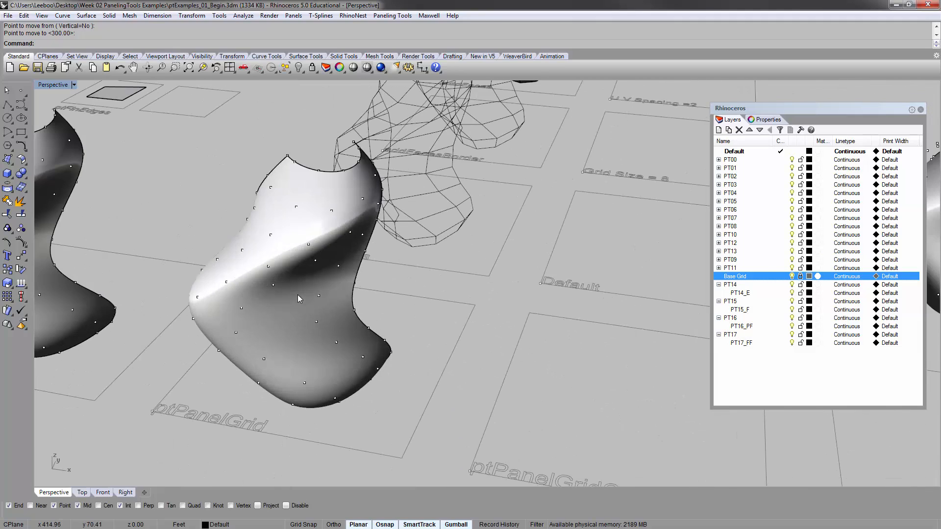
pyautogui.press('Return')
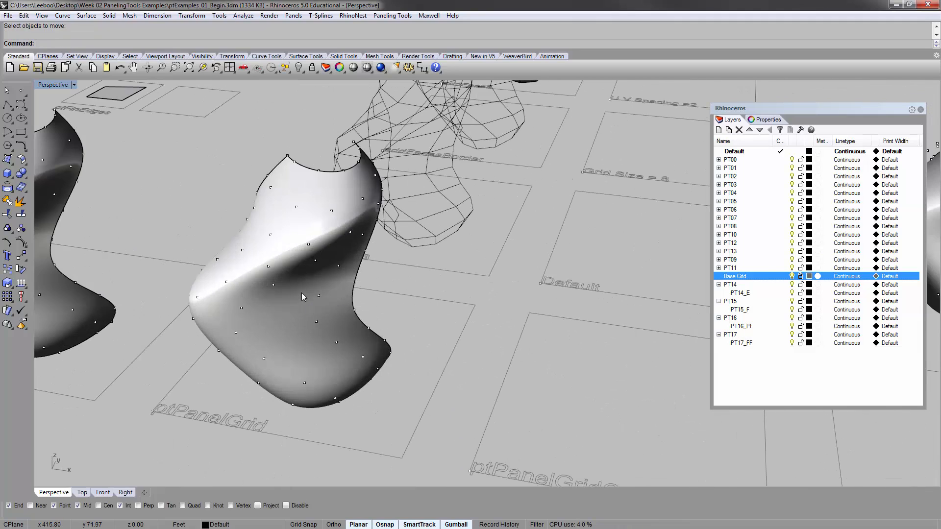
pyautogui.press('Return')
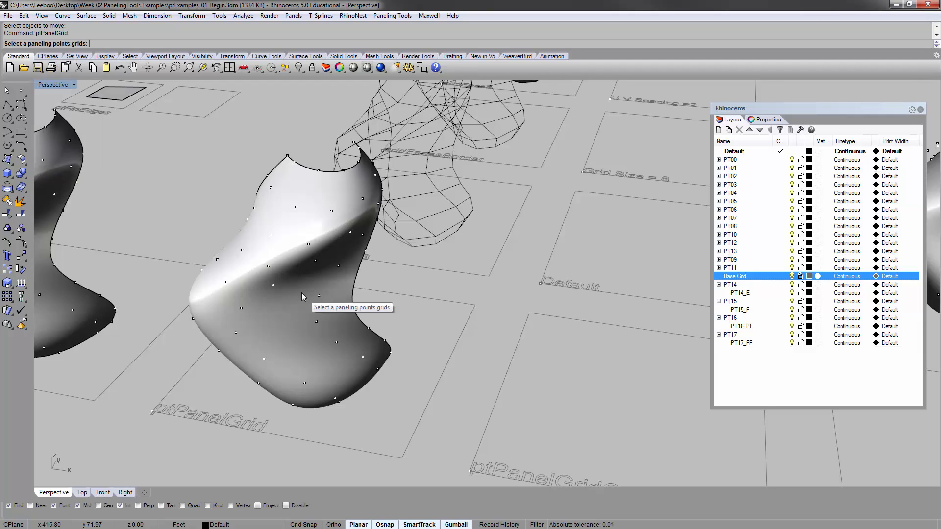
pyautogui.press('Return')
pyautogui.click(307, 219)
# Set FlatFacesMethod to FitBasePt0 and generate the flat panels.
pyautogui.click(448, 44)
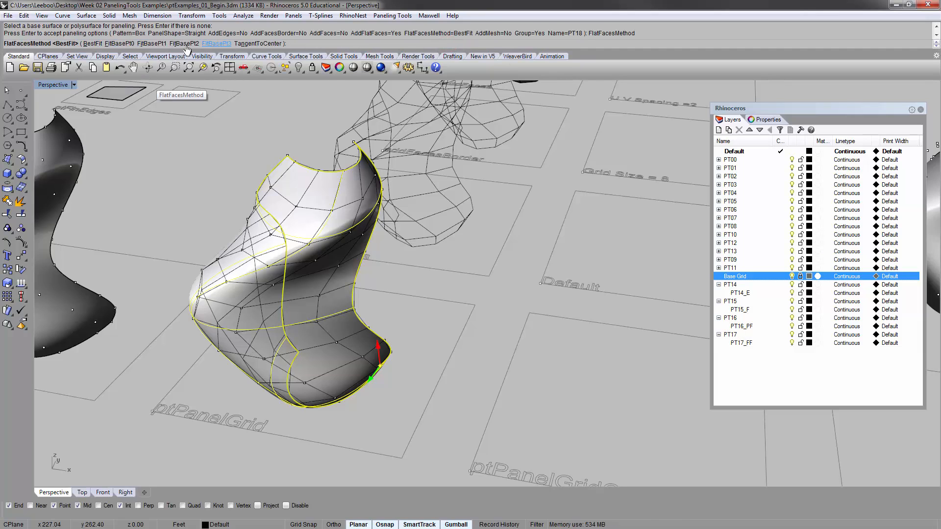
pyautogui.click(119, 43)
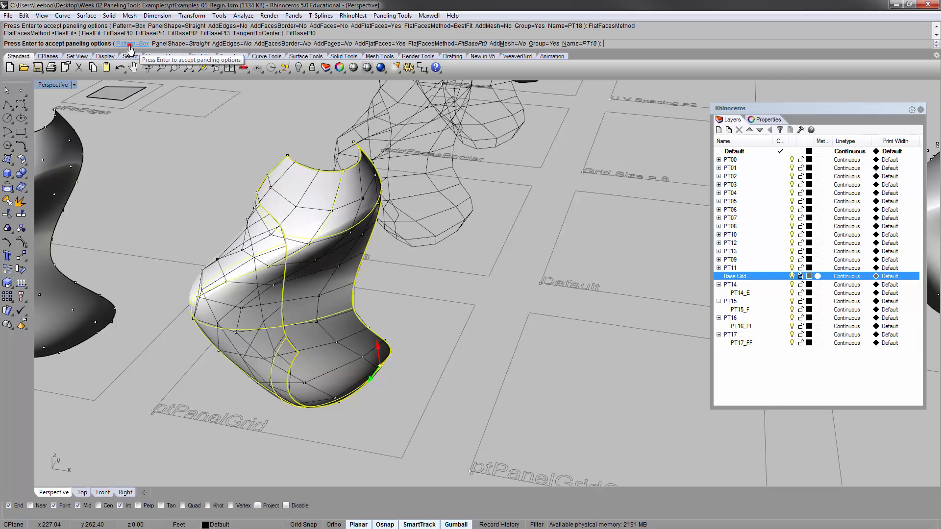
pyautogui.scroll(-8, 350, 241)
pyautogui.press('Return')
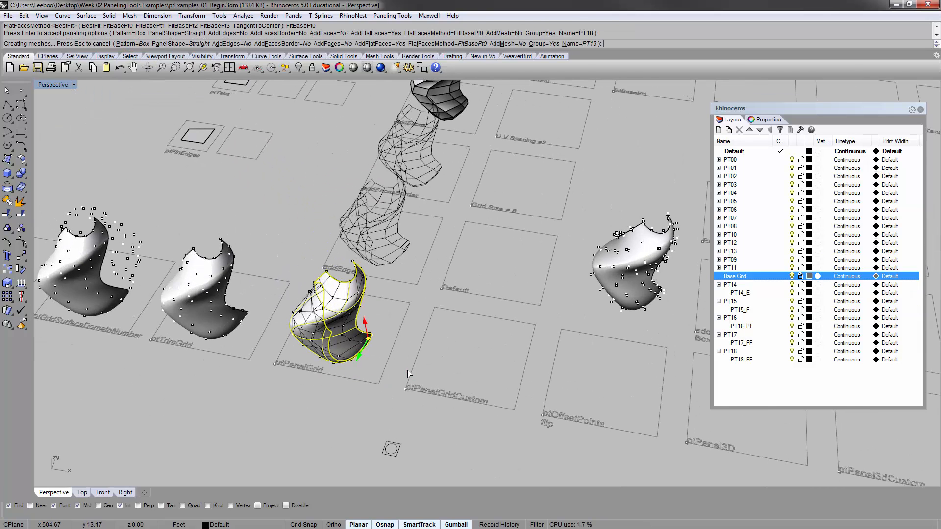
# Move the FitBasePt0 panel group from the ptPanelGrid cell's corner to the matching corner of the FitBasePt0 cell.
pyautogui.scroll(6, 314, 303)
pyautogui.click(291, 293)
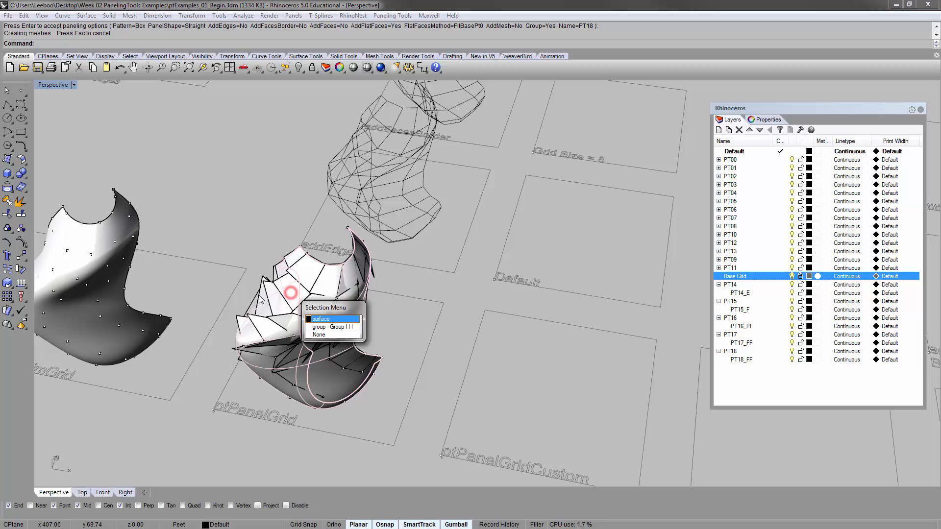
pyautogui.click(330, 327)
pyautogui.write('m')
pyautogui.press('Return')
pyautogui.click(395, 447)
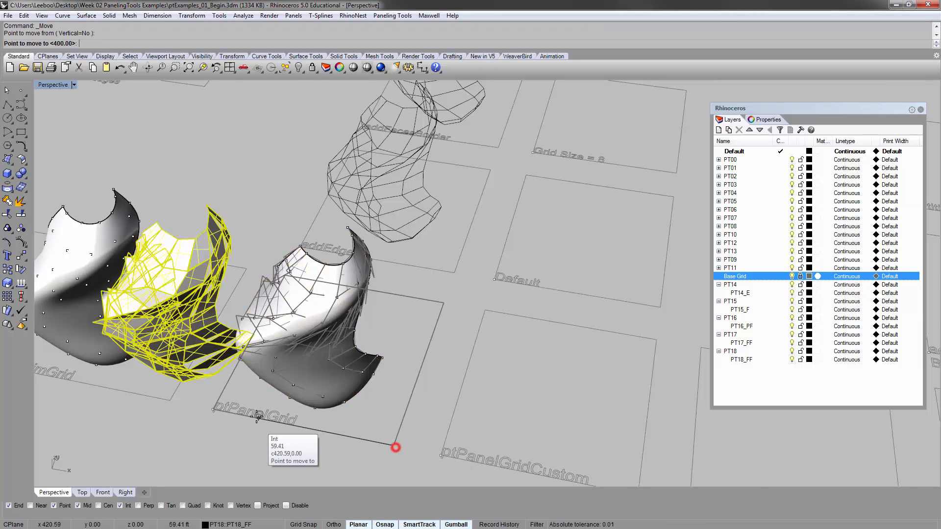
pyautogui.scroll(-7, 258, 417)
pyautogui.scroll(5, 510, 169)
pyautogui.click(564, 139)
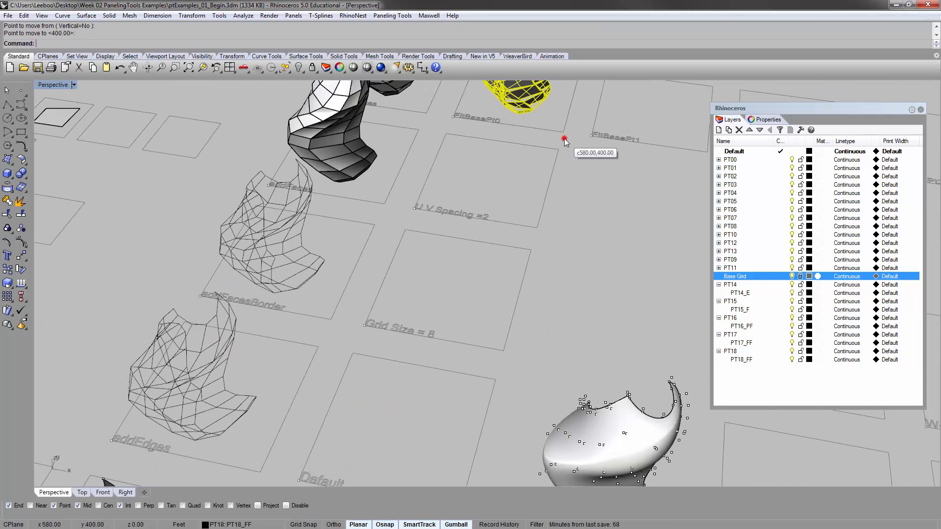
# Return to the ptPanelGrid cell and run ptPanelGrid on its point grid, with its surface as the base.
pyautogui.scroll(-3, 329, 286)
pyautogui.scroll(2, 469, 242)
pyautogui.keyDown('shift'); pyautogui.moveTo(327, 338); pyautogui.dragTo(410, 267, button='right'); pyautogui.keyUp('shift')
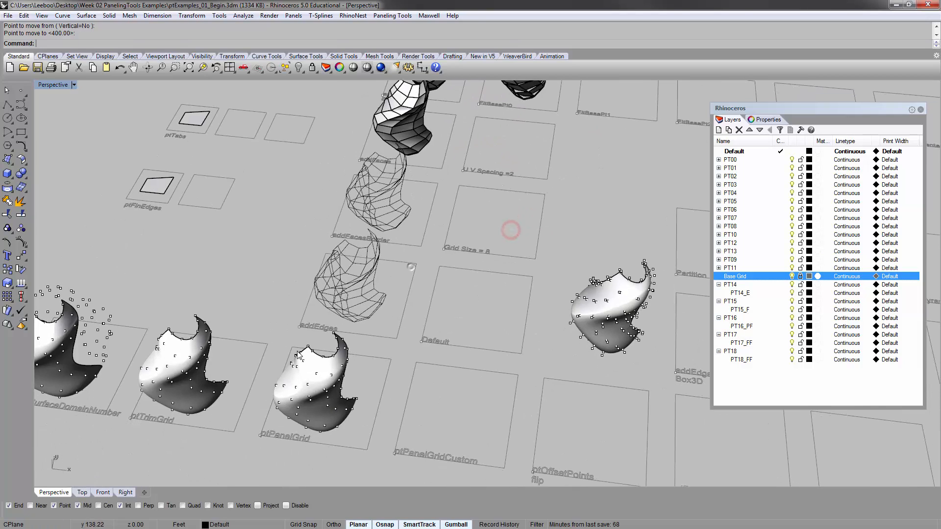
pyautogui.moveTo(266, 374); pyautogui.dragTo(286, 336, button='right')
pyautogui.scroll(5, 314, 317)
pyautogui.moveTo(310, 291); pyautogui.dragTo(305, 305, button='right')
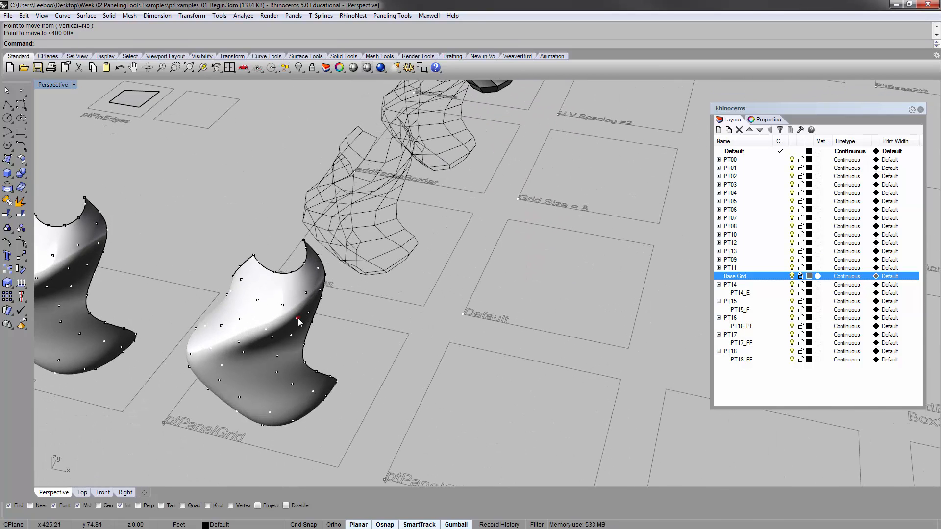
pyautogui.click(298, 319)
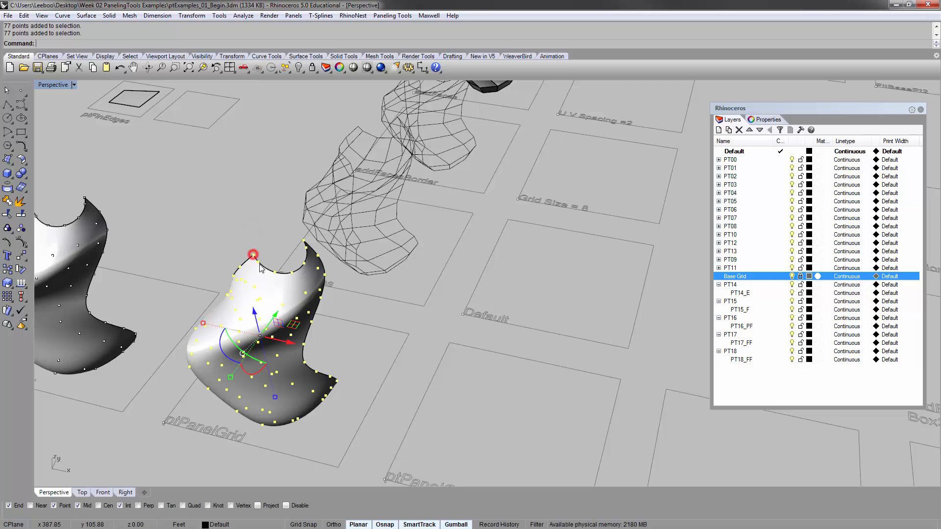
pyautogui.scroll(-2, 305, 268)
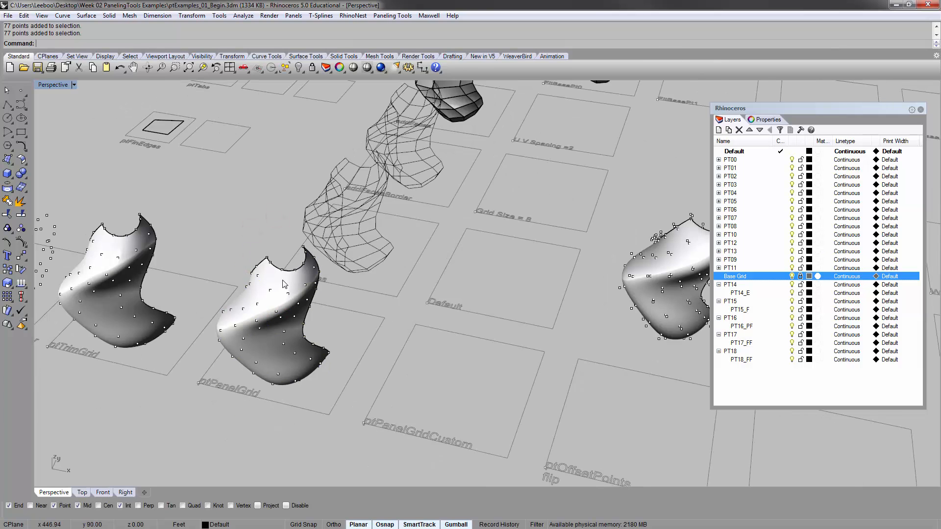
pyautogui.moveTo(283, 280); pyautogui.dragTo(343, 275, button='right')
pyautogui.scroll(5, 333, 289)
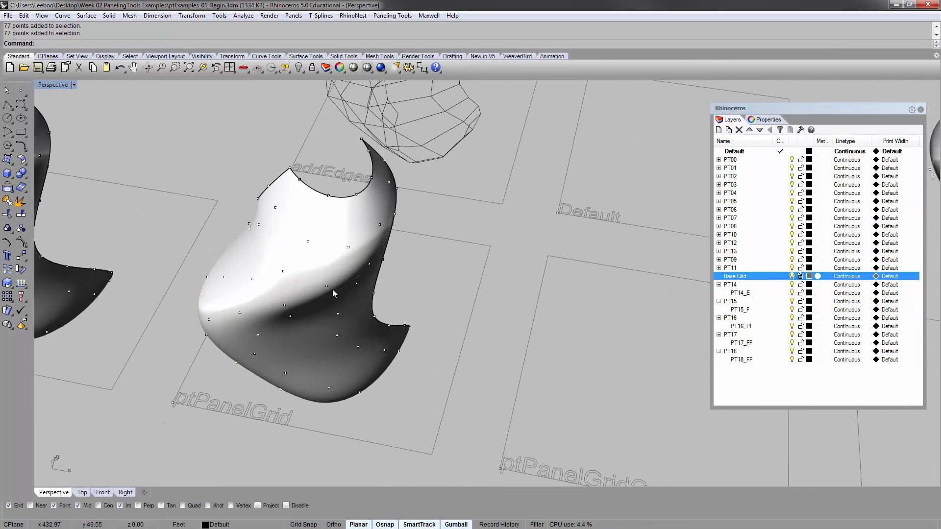
pyautogui.rightClick(333, 287)
pyautogui.press('Escape')
pyautogui.write('ptP')
pyautogui.click(330, 196)
pyautogui.rightClick(330, 196)
pyautogui.click(334, 216)
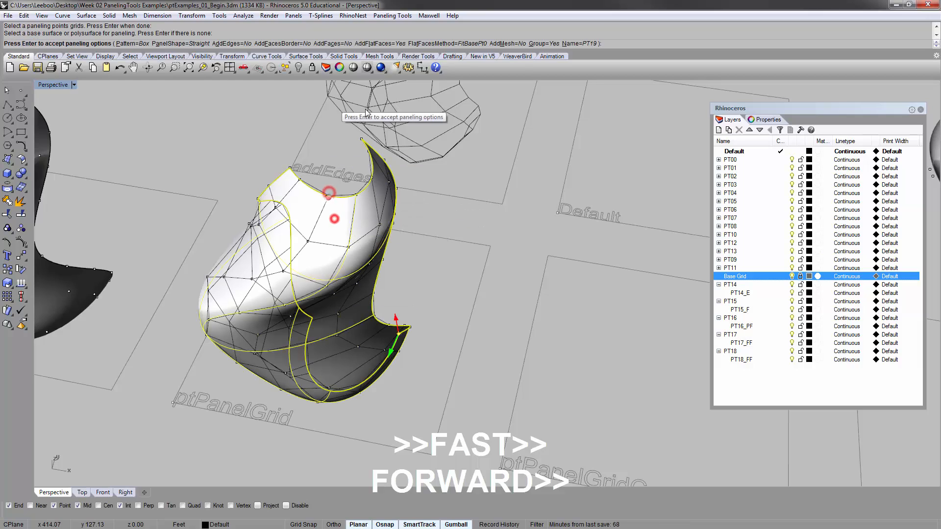
# Set FlatFacesMethod to FitBasePt1 and generate the flat panels.
pyautogui.click(465, 44)
pyautogui.click(164, 44)
pyautogui.scroll(-5, 391, 226)
pyautogui.rightClick(398, 230)
# Move the FitBasePt1 panel group from the ptPanelGrid cell's corner to the matching corner of the FitBasePt1 cell.
pyautogui.click(366, 309)
pyautogui.write('m')
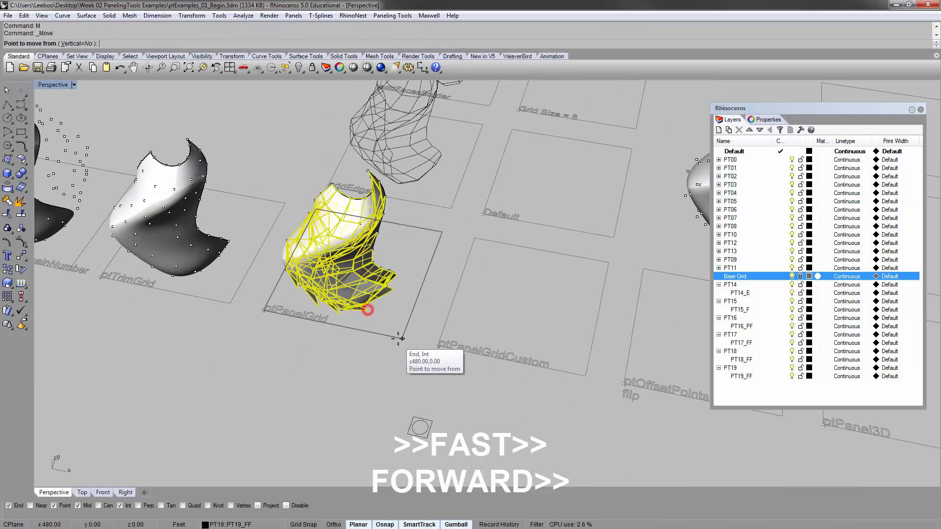
pyautogui.click(400, 339)
pyautogui.scroll(-5, 508, 274)
pyautogui.click(547, 259)
# Run ptPanelGrid once more on the point grid and surface in the ptPanelGrid cell.
pyautogui.scroll(5, 294, 378)
pyautogui.click(344, 335)
pyautogui.write('ptPanelGrid')
pyautogui.press('Return')
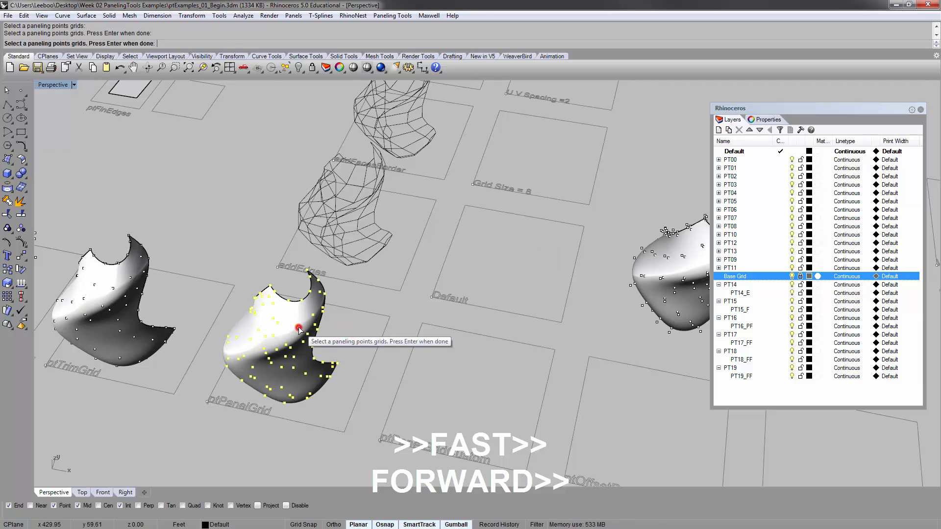
pyautogui.click(301, 313)
pyautogui.click(297, 324)
# Set FlatFacesMethod to FitBasePt2 and generate the flat panels.
pyautogui.click(440, 41)
pyautogui.click(204, 44)
pyautogui.rightClick(340, 401)
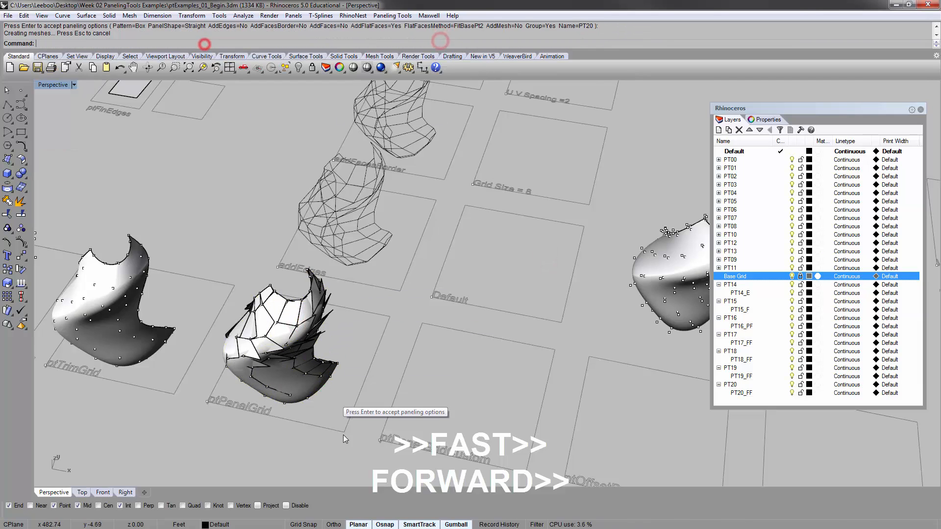
# Move the FitBasePt2 panel group from the ptPanelGrid cell's corner to the matching corner of the FitBasePt2 cell.
pyautogui.click(330, 316)
pyautogui.write('m')
pyautogui.click(344, 433)
pyautogui.scroll(-4, 343, 427)
pyautogui.keyDown('shift'); pyautogui.moveTo(650, 198); pyautogui.dragTo(572, 214, button='right'); pyautogui.keyUp('shift')
pyautogui.click(656, 181)
# Run ptPanelGrid on the point grid and surface in the ptPanelGrid cell with FlatFacesMethod set to FitBasePt3.
pyautogui.keyDown('shift'); pyautogui.moveTo(314, 301); pyautogui.dragTo(431, 228, button='right'); pyautogui.keyUp('shift')
pyautogui.scroll(4, 333, 323)
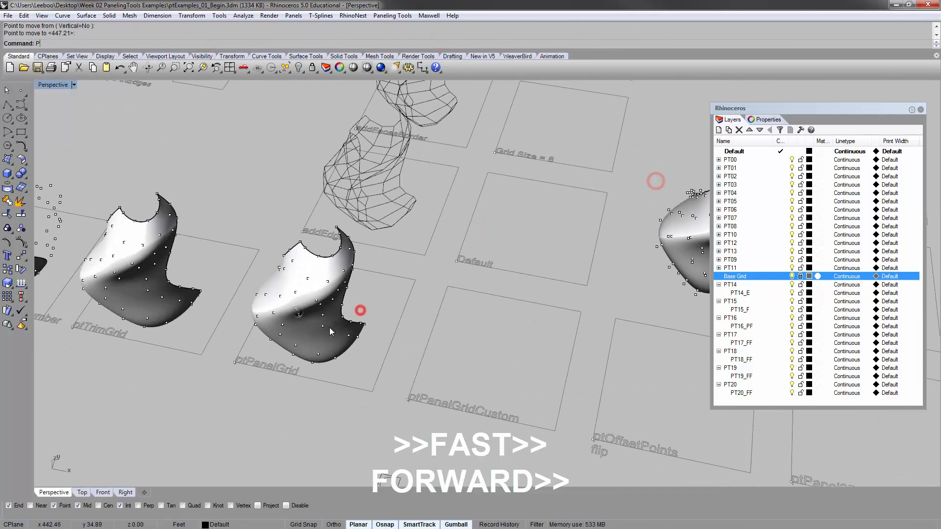
pyautogui.write('ptP')
pyautogui.press('Return')
pyautogui.click(327, 280)
pyautogui.click(321, 277)
pyautogui.click(328, 280)
pyautogui.click(320, 271)
pyautogui.click(454, 43)
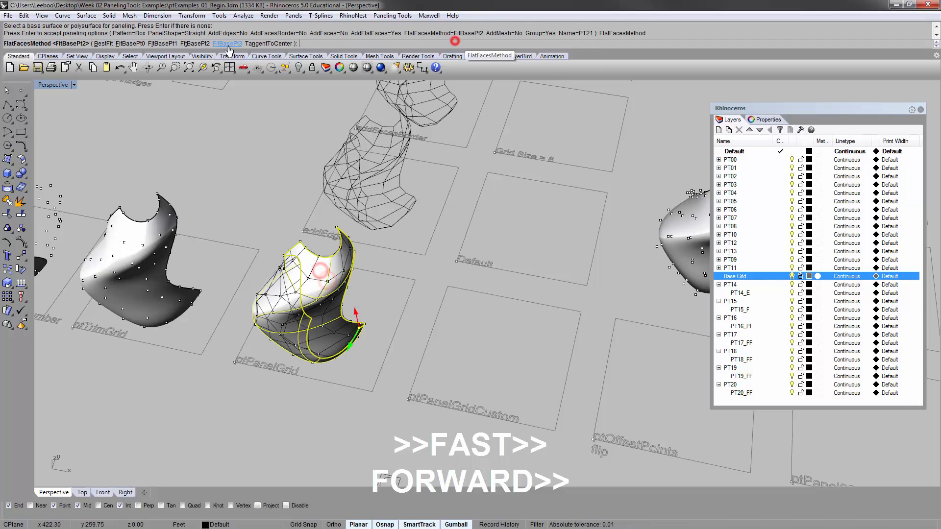
pyautogui.click(229, 44)
pyautogui.rightClick(363, 357)
# Move the FitBasePt3 panel group from the ptPanelGrid cell's corner to the matching corner of the FitBasePt3 cell.
pyautogui.click(273, 348)
pyautogui.write('m')
pyautogui.click(368, 396)
pyautogui.scroll(-5, 370, 393)
pyautogui.keyDown('shift'); pyautogui.moveTo(588, 196); pyautogui.dragTo(378, 264, button='right'); pyautogui.keyUp('shift')
pyautogui.click(608, 250)
# Run ptPanelGrid on the same point grid and surface with FlatFacesMethod set to TangentToCenter.
pyautogui.keyDown('shift'); pyautogui.moveTo(163, 418); pyautogui.dragTo(336, 316, button='right'); pyautogui.keyUp('shift')
pyautogui.scroll(5, 336, 316)
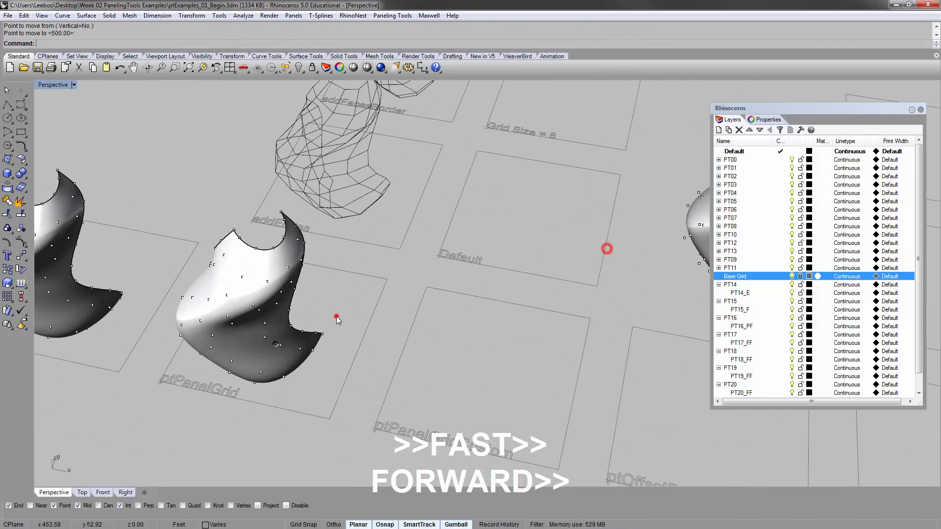
pyautogui.click(336, 316)
pyautogui.write('ptPanelGrid')
pyautogui.click(265, 281)
pyautogui.click(266, 282)
pyautogui.click(453, 44)
pyautogui.click(279, 45)
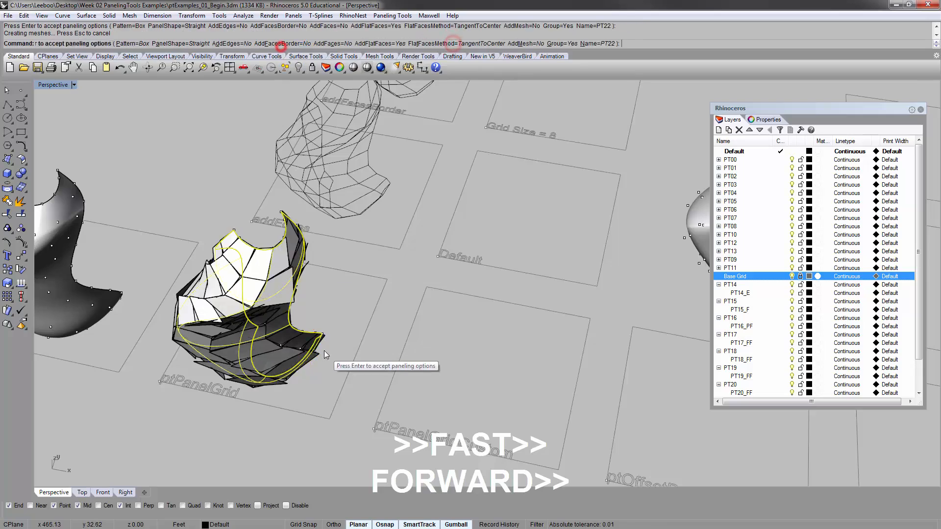
pyautogui.rightClick(323, 352)
# Move the TangentToCenter panel group from the ptPanelGrid cell's corner to the matching corner of the TangentToCenter cell.
pyautogui.click(273, 299)
pyautogui.write('m')
pyautogui.click(323, 420)
pyautogui.scroll(-5, 324, 420)
pyautogui.click(696, 239)
# Examine up close, from several angles, how the BestFit panels in the addFlatFaces cell meet at their edges.
pyautogui.moveTo(432, 243); pyautogui.dragTo(465, 254, button='right')
pyautogui.keyDown('shift'); pyautogui.moveTo(377, 162); pyautogui.dragTo(369, 264, button='right'); pyautogui.keyUp('shift')
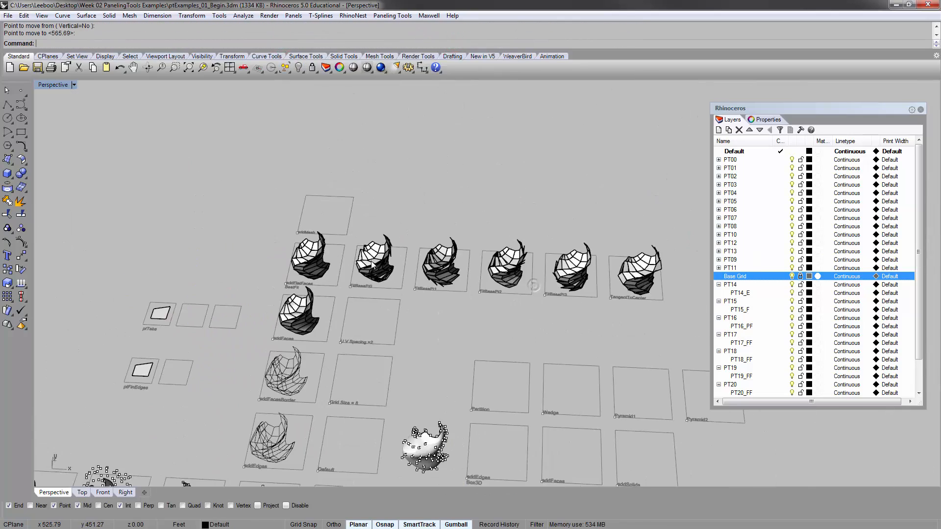
pyautogui.scroll(10, 373, 267)
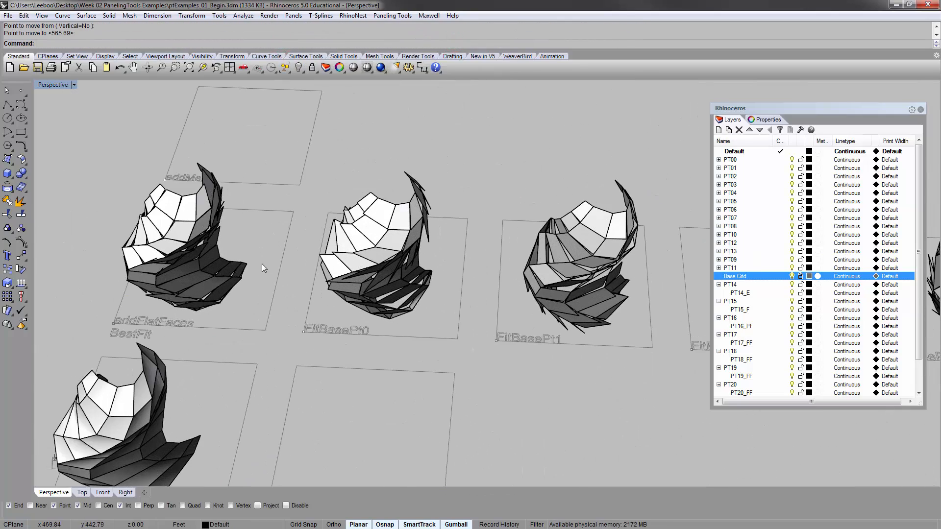
pyautogui.moveTo(262, 264); pyautogui.dragTo(266, 276, button='right')
pyautogui.moveTo(216, 257); pyautogui.dragTo(200, 249)
pyautogui.write('zs')
pyautogui.press('Return')
pyautogui.press('Escape')
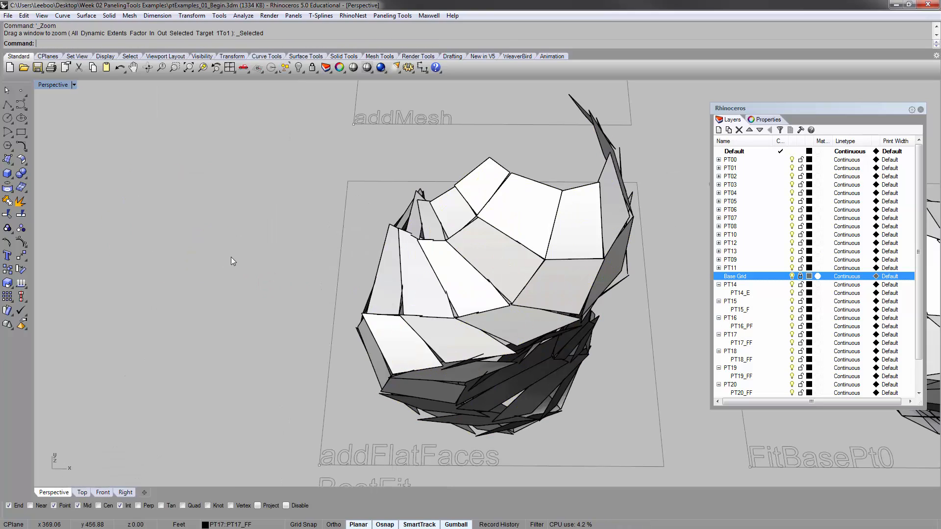
pyautogui.moveTo(460, 349); pyautogui.dragTo(360, 410, button='right')
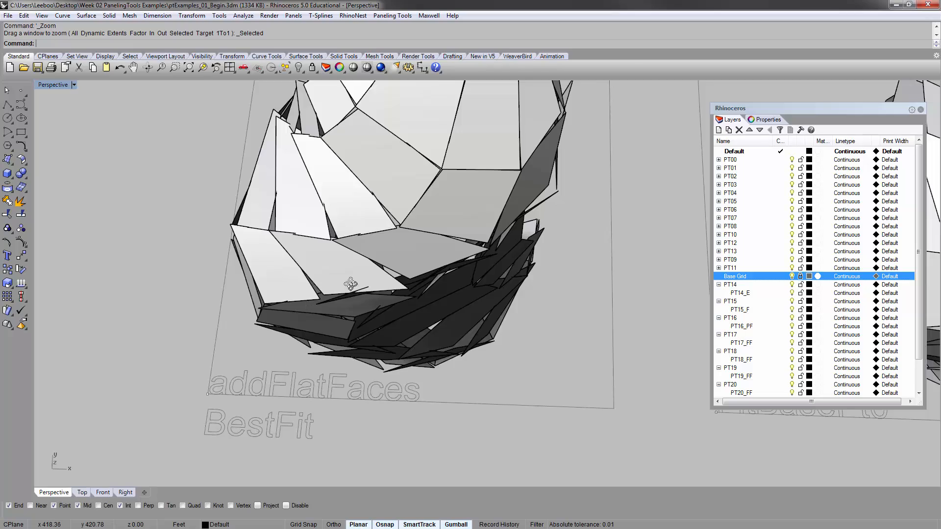
pyautogui.moveTo(350, 284); pyautogui.dragTo(394, 170, button='right')
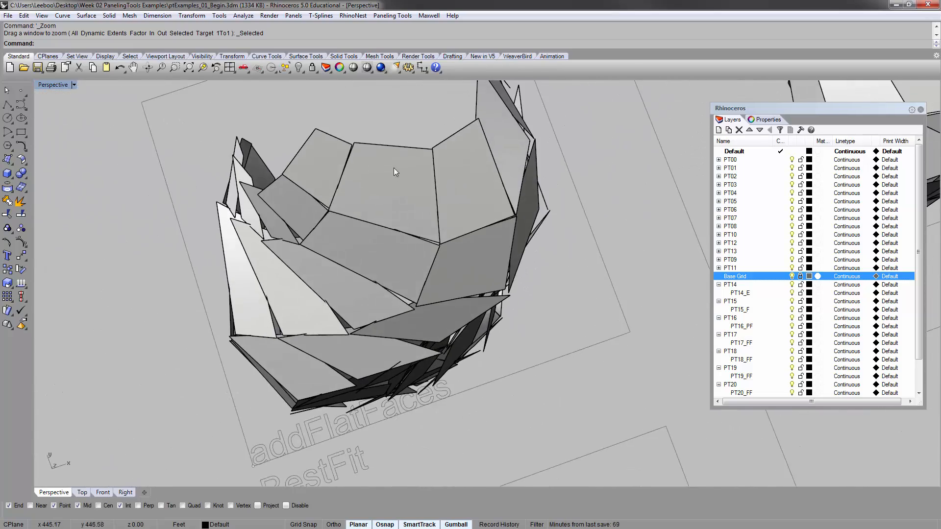
pyautogui.moveTo(449, 220); pyautogui.dragTo(246, 419, button='right')
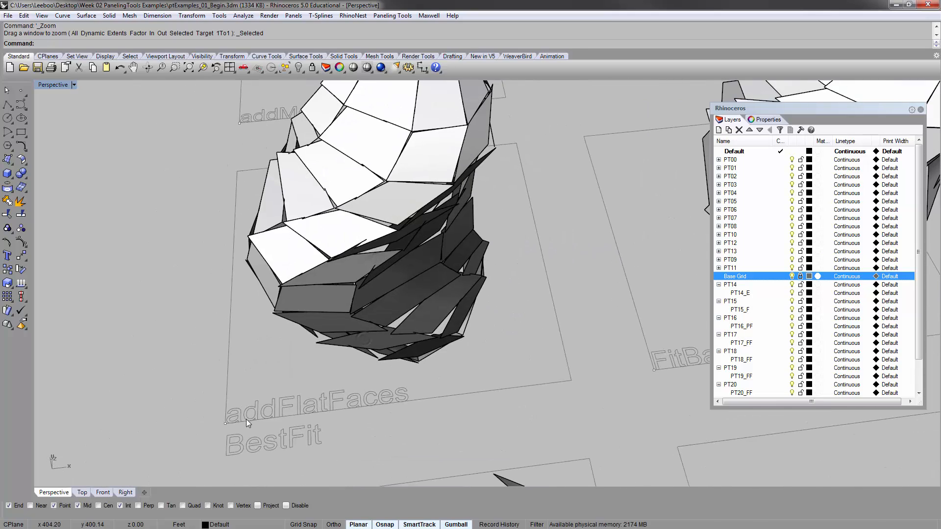
pyautogui.moveTo(435, 150); pyautogui.dragTo(343, 182, button='right')
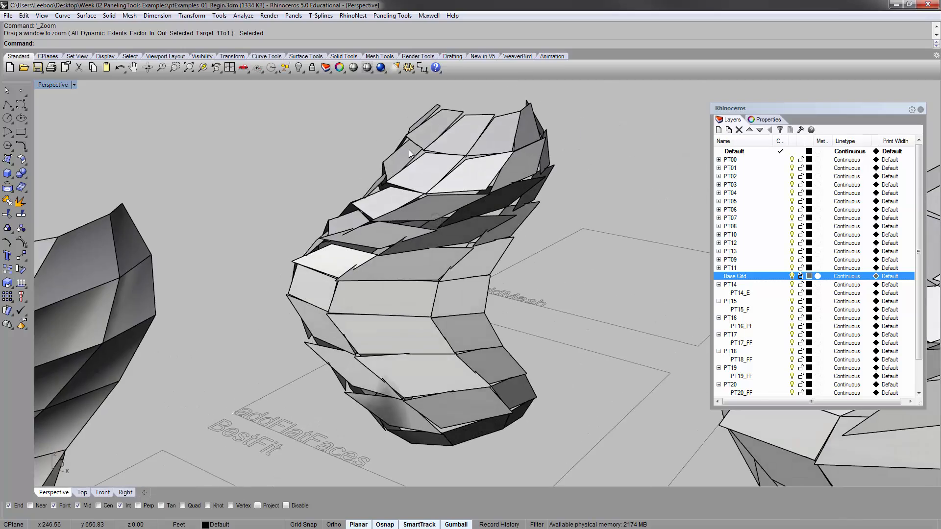
pyautogui.scroll(10, 343, 182)
pyautogui.moveTo(542, 216); pyautogui.dragTo(451, 186, button='right')
pyautogui.scroll(-6, 500, 216)
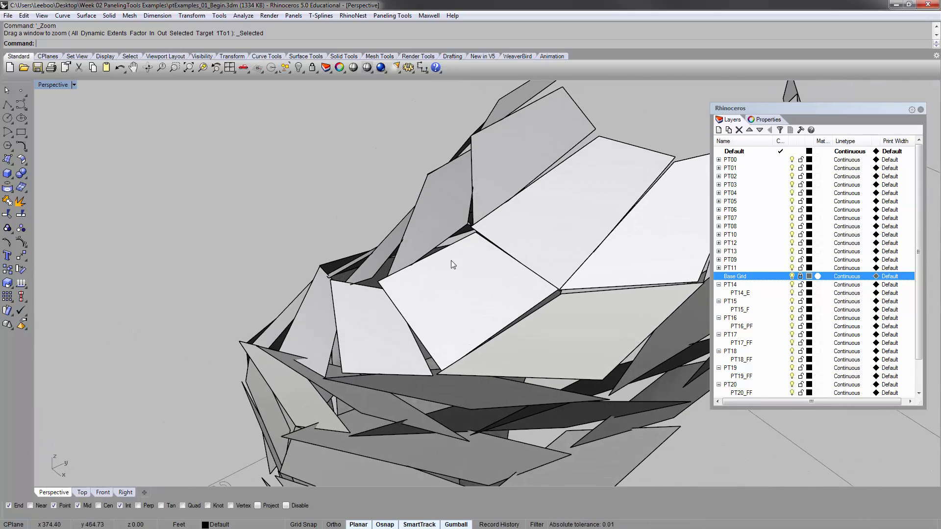
# Examine the flat panels in the FitBasePt0 cell next to those in the FitBasePt1 cell.
pyautogui.scroll(-10, 451, 261)
pyautogui.keyDown('shift'); pyautogui.moveTo(464, 313); pyautogui.dragTo(395, 267, button='right'); pyautogui.keyUp('shift')
pyautogui.scroll(-5, 354, 243)
pyautogui.keyDown('shift'); pyautogui.moveTo(395, 267); pyautogui.dragTo(218, 25, button='right'); pyautogui.keyUp('shift')
pyautogui.moveTo(323, 236); pyautogui.dragTo(362, 235, button='right')
pyautogui.scroll(5, 308, 271)
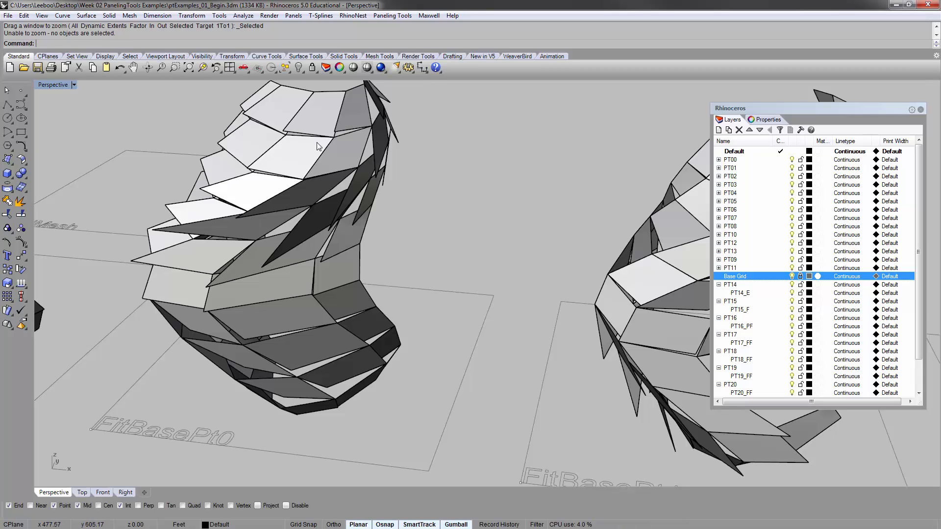
pyautogui.scroll(-6, 333, 137)
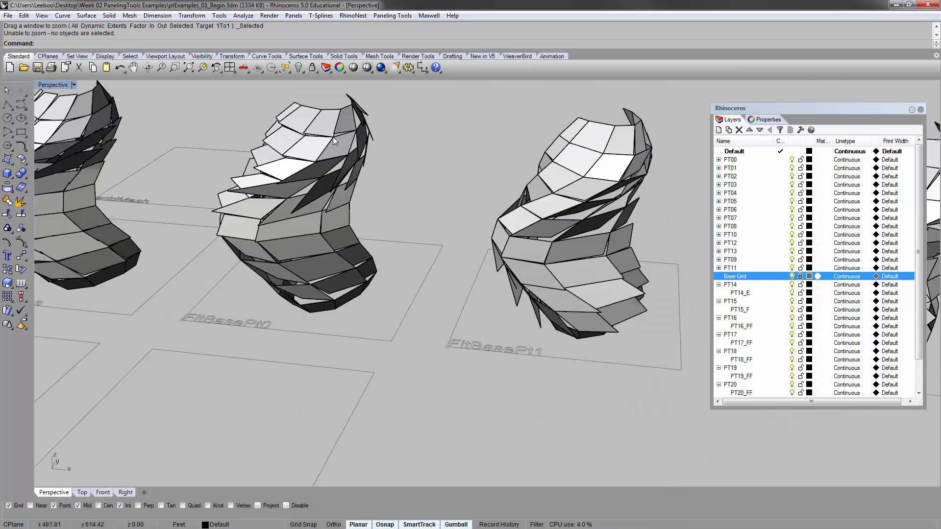
# Inspect the grid points on the base surface in the ptPanelGrid cell to see which corners define each panel.
pyautogui.moveTo(333, 137); pyautogui.dragTo(322, 201, button='right')
pyautogui.keyDown('shift'); pyautogui.moveTo(211, 285); pyautogui.dragTo(460, 134, button='right'); pyautogui.keyUp('shift')
pyautogui.keyDown('shift'); pyautogui.moveTo(181, 372); pyautogui.dragTo(393, 143, button='right'); pyautogui.keyUp('shift')
pyautogui.scroll(4, 393, 142)
pyautogui.keyDown('shift'); pyautogui.moveTo(378, 338); pyautogui.dragTo(449, 176, button='right'); pyautogui.keyUp('shift')
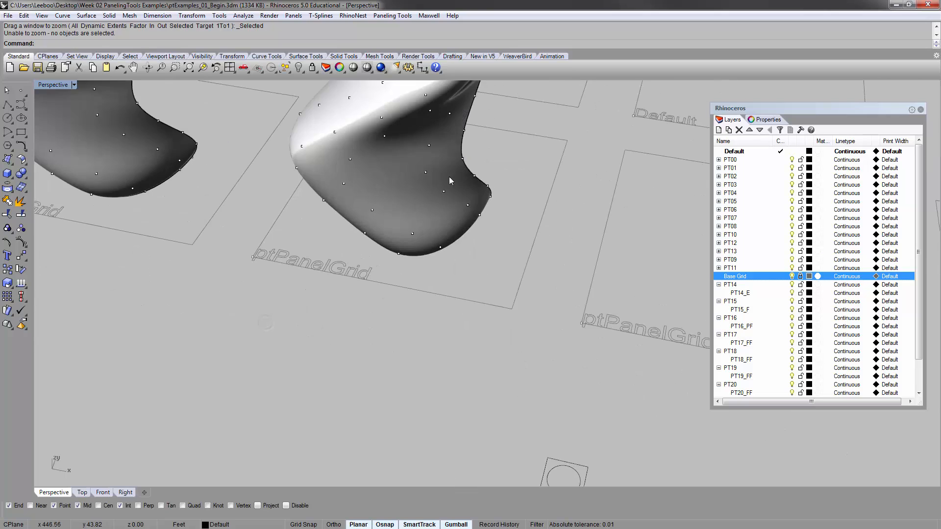
pyautogui.keyDown('shift'); pyautogui.moveTo(424, 88); pyautogui.dragTo(353, 238, button='right'); pyautogui.keyUp('shift')
pyautogui.scroll(-2, 356, 247)
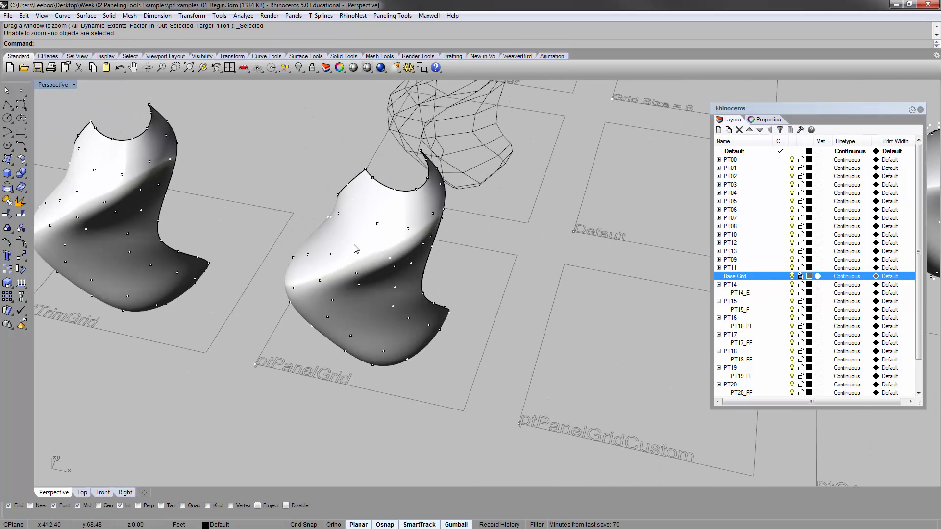
pyautogui.scroll(2, 357, 250)
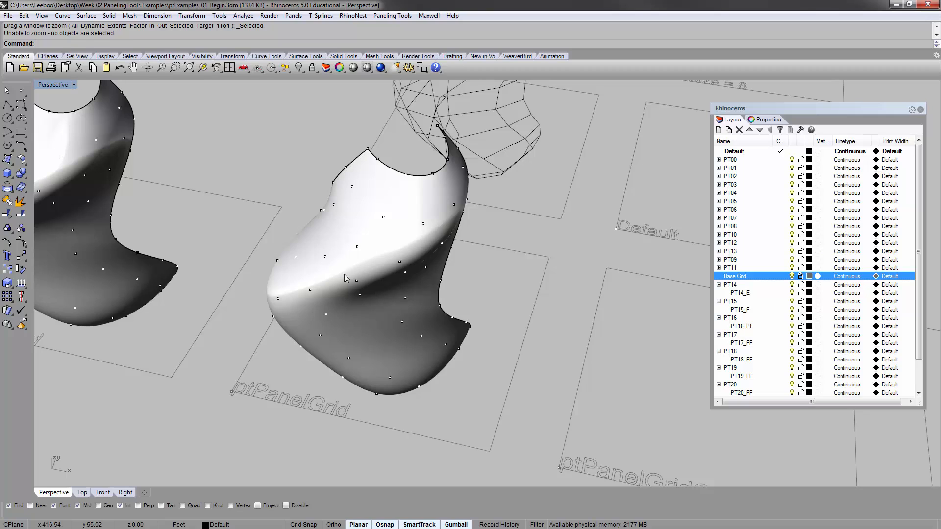
pyautogui.scroll(2, 338, 265)
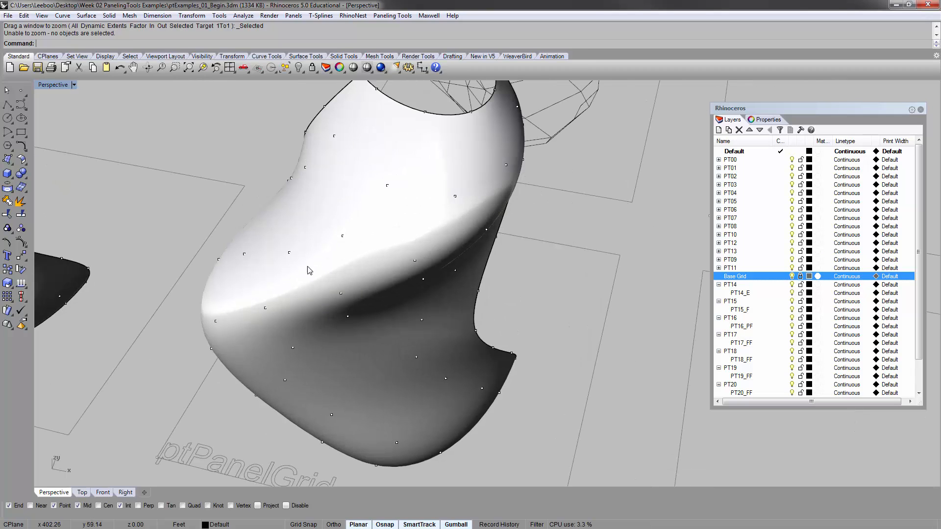
pyautogui.click(415, 260)
pyautogui.click(575, 273)
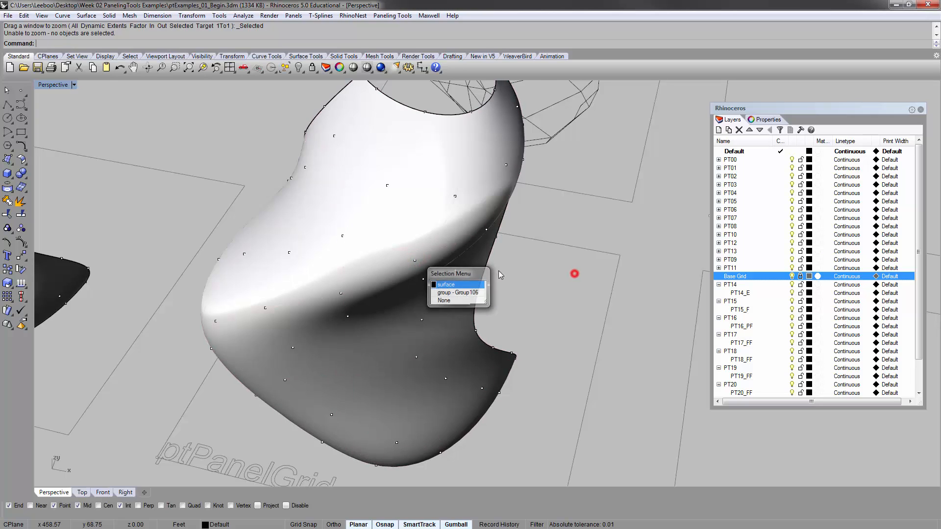
pyautogui.moveTo(417, 282); pyautogui.dragTo(418, 300, button='right')
pyautogui.click(422, 302)
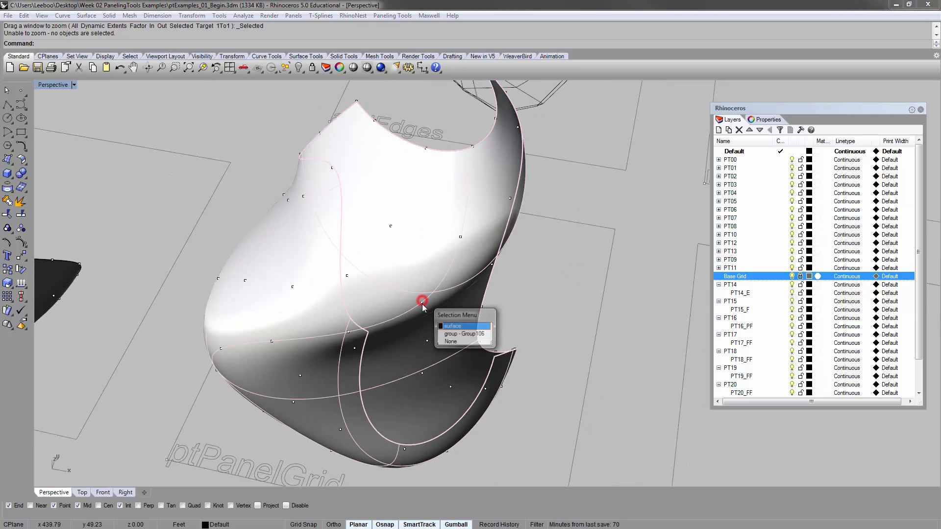
pyautogui.click(465, 335)
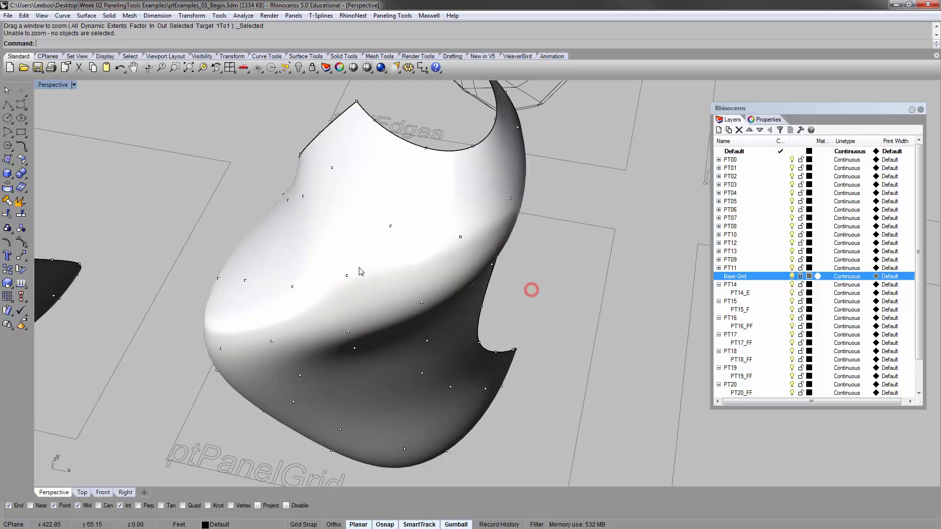
pyautogui.moveTo(340, 277); pyautogui.dragTo(326, 237, button='right')
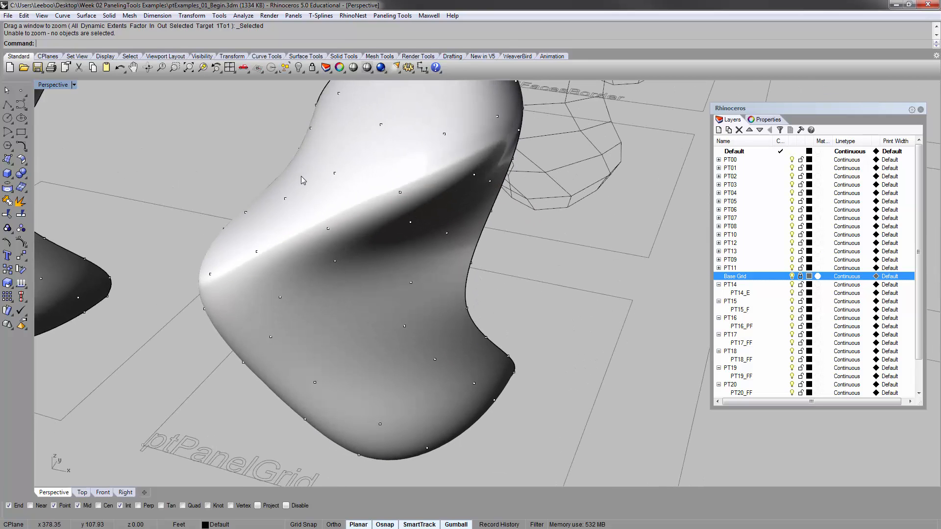
# Compare the panel orientation and overlaps of the FitBasePt0 result with those of the FitBasePt1 result.
pyautogui.moveTo(489, 183); pyautogui.dragTo(359, 283, button='right')
pyautogui.scroll(-10, 359, 282)
pyautogui.keyDown('shift'); pyautogui.moveTo(490, 147); pyautogui.dragTo(382, 268, button='right'); pyautogui.keyUp('shift')
pyautogui.keyDown('shift'); pyautogui.moveTo(304, 255); pyautogui.dragTo(196, 392, button='right'); pyautogui.keyUp('shift')
pyautogui.scroll(4, 360, 216)
pyautogui.click(362, 220)
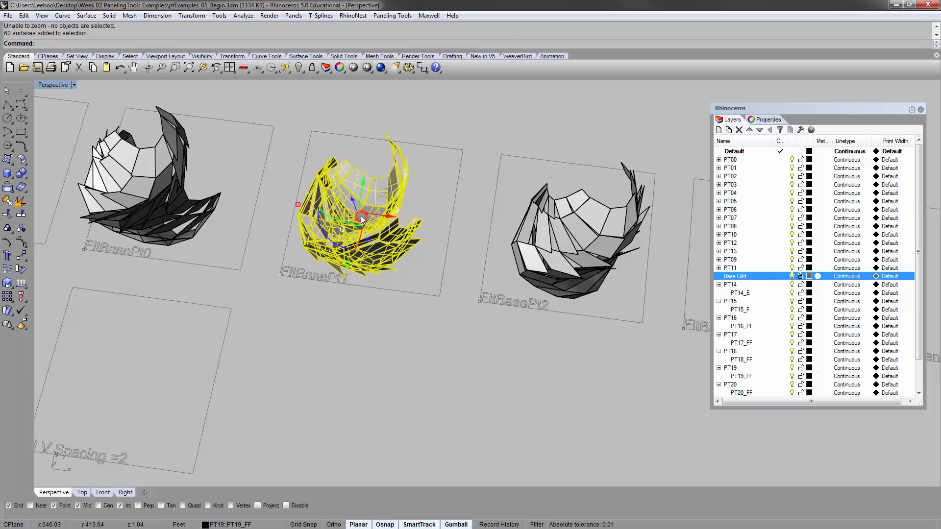
pyautogui.click(176, 178)
pyautogui.write('zs')
pyautogui.press('Return')
pyautogui.click(153, 180)
pyautogui.moveTo(383, 333); pyautogui.dragTo(383, 241, button='right')
pyautogui.scroll(-4, 399, 257)
pyautogui.scroll(4, 497, 229)
pyautogui.scroll(-4, 492, 228)
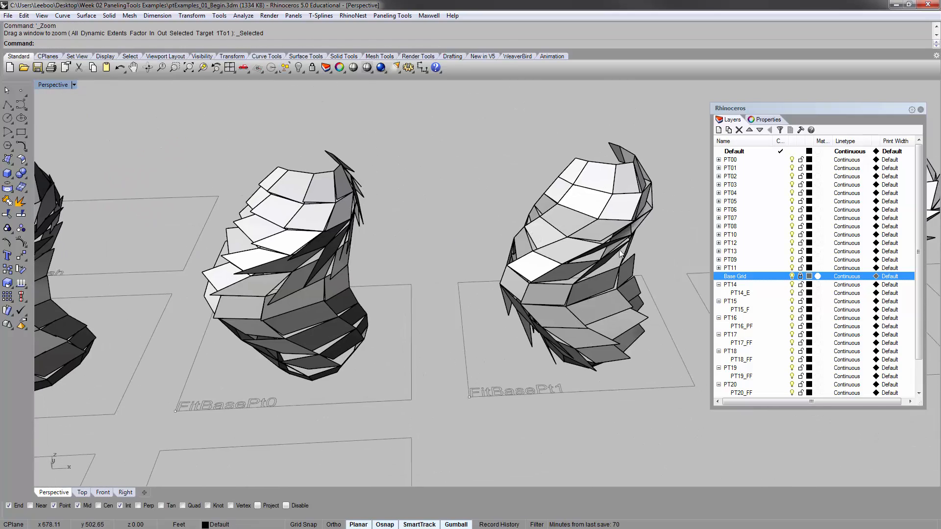
pyautogui.moveTo(620, 253); pyautogui.dragTo(617, 226, button='right')
pyautogui.scroll(3, 590, 223)
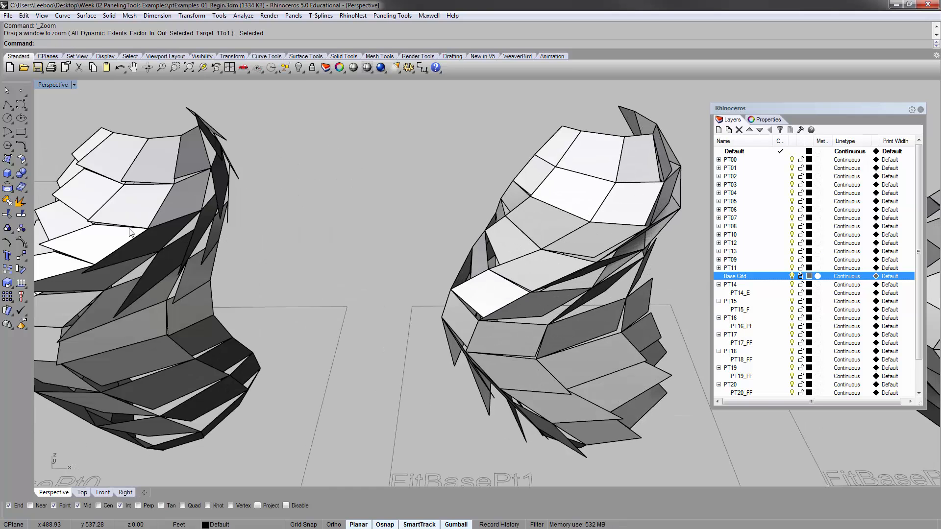
# Look past the FitBasePt1 and FitBasePt2 results and examine the FitBasePt3 panels up close.
pyautogui.scroll(-6, 91, 227)
pyautogui.scroll(7, 379, 228)
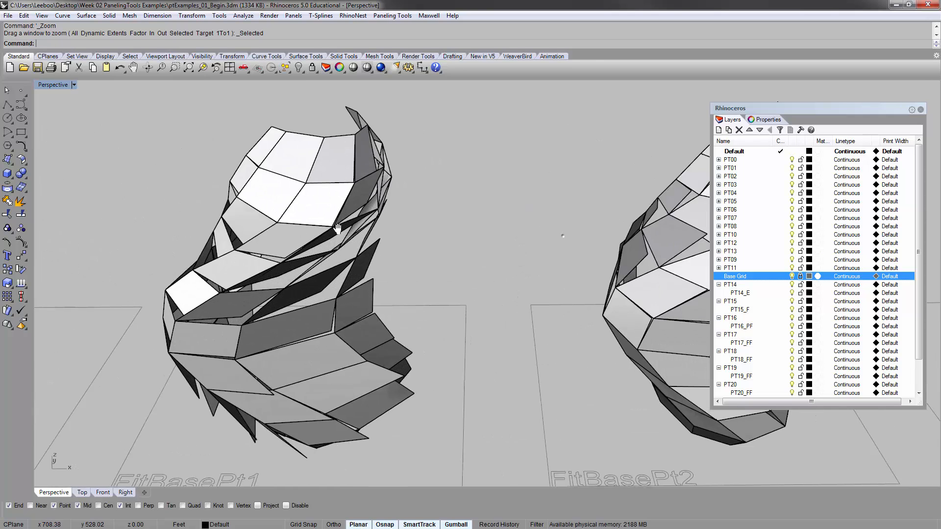
pyautogui.keyDown('shift'); pyautogui.moveTo(563, 236); pyautogui.dragTo(349, 223, button='right'); pyautogui.keyUp('shift')
pyautogui.keyDown('shift'); pyautogui.moveTo(468, 226); pyautogui.dragTo(445, 195, button='right'); pyautogui.keyUp('shift')
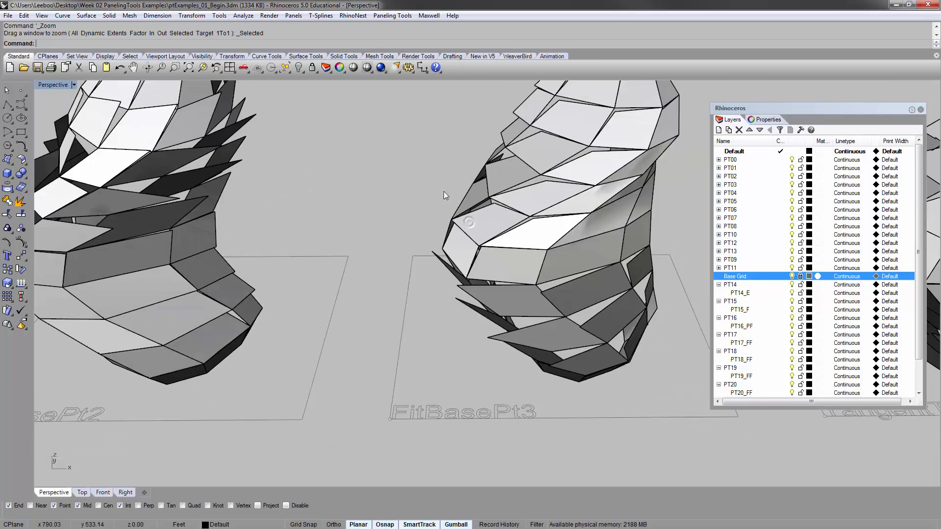
pyautogui.moveTo(581, 140); pyautogui.dragTo(479, 160, button='right')
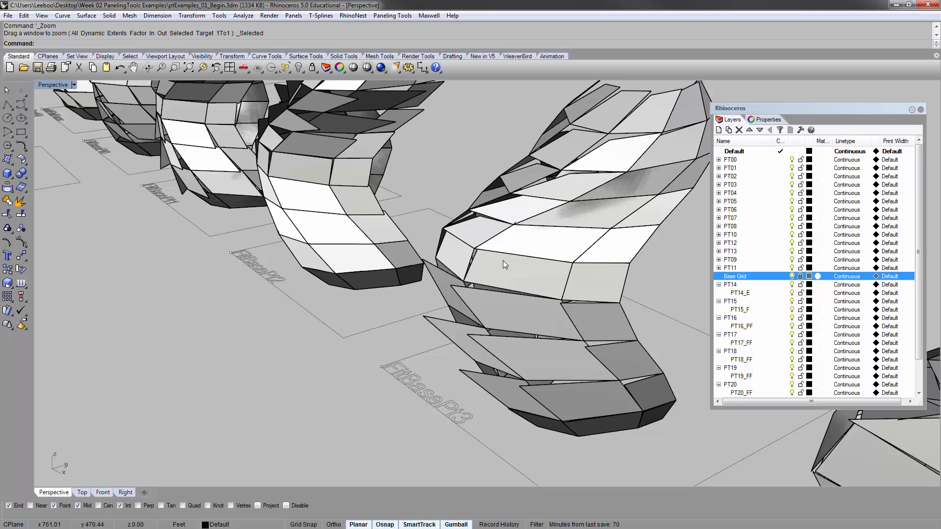
pyautogui.moveTo(487, 227); pyautogui.dragTo(529, 185, button='right')
pyautogui.scroll(6, 529, 185)
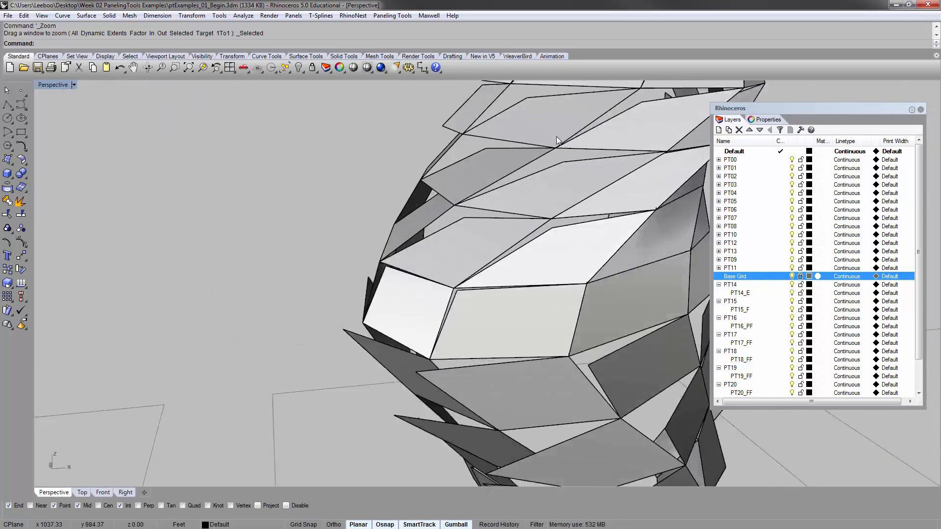
# Compare the panel edges and gaps of the FitBasePt2 result with those of the FitBasePt3 result from several angles.
pyautogui.scroll(-7, 557, 136)
pyautogui.keyDown('shift'); pyautogui.moveTo(292, 213); pyautogui.dragTo(537, 189, button='right'); pyautogui.keyUp('shift')
pyautogui.moveTo(311, 219); pyautogui.dragTo(277, 202, button='right')
pyautogui.scroll(5, 277, 201)
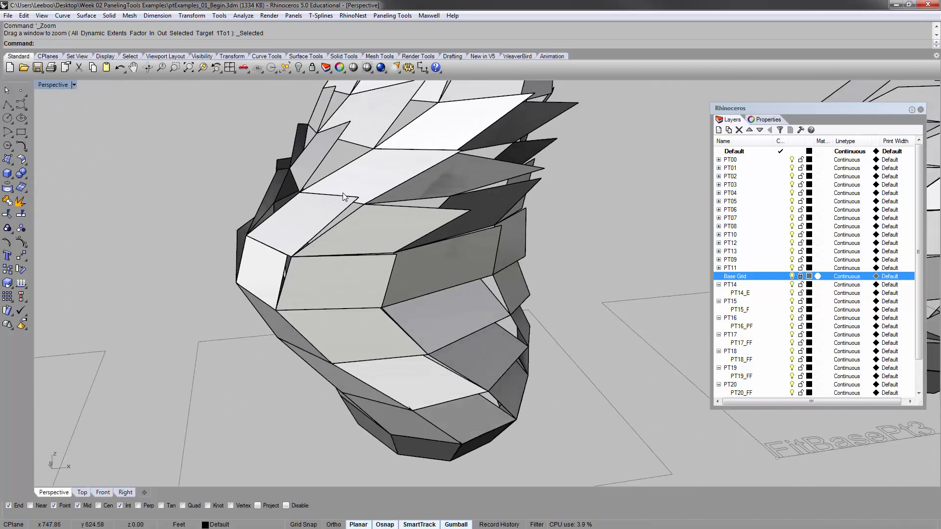
pyautogui.moveTo(437, 162); pyautogui.dragTo(563, 217, button='right')
pyautogui.scroll(-4, 427, 213)
pyautogui.scroll(4, 544, 214)
pyautogui.scroll(2, 426, 211)
pyautogui.scroll(-5, 425, 207)
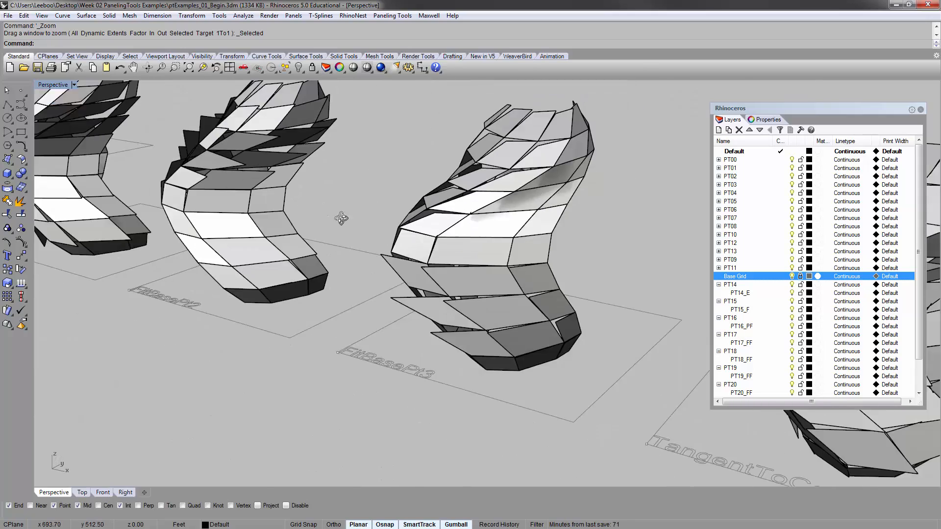
pyautogui.moveTo(424, 207); pyautogui.dragTo(371, 274, button='right')
pyautogui.scroll(5, 371, 294)
pyautogui.moveTo(370, 320); pyautogui.dragTo(598, 112, button='right')
pyautogui.scroll(-4, 428, 261)
pyautogui.scroll(5, 589, 104)
pyautogui.moveTo(632, 151); pyautogui.dragTo(480, 243, button='right')
pyautogui.scroll(-4, 265, 227)
# Examine up close how neighbouring panels meet in the TangentToCenter result, and return to an overview of the example cells.
pyautogui.scroll(-6, 275, 193)
pyautogui.keyDown('shift'); pyautogui.moveTo(392, 225); pyautogui.dragTo(88, 181, button='right'); pyautogui.keyUp('shift')
pyautogui.scroll(7, 326, 333)
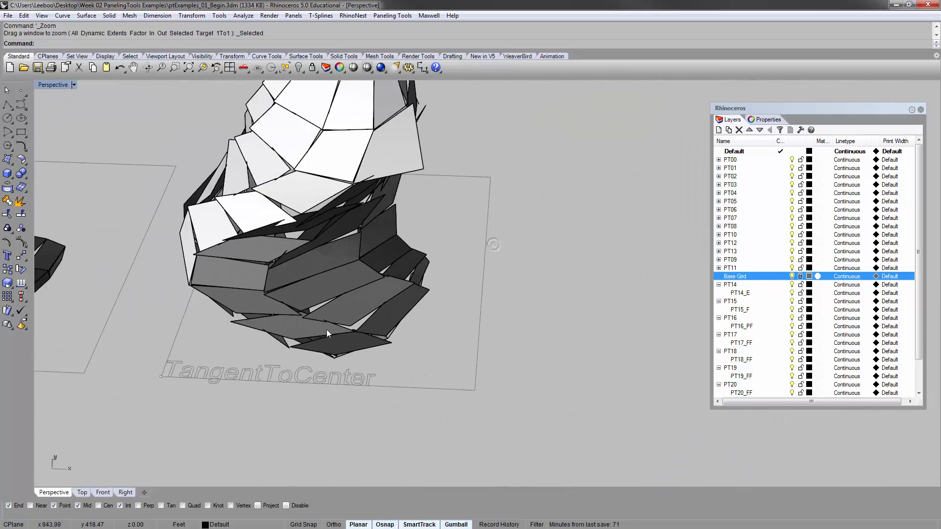
pyautogui.scroll(-2, 293, 290)
pyautogui.click(308, 229)
pyautogui.write('zs')
pyautogui.press('Return')
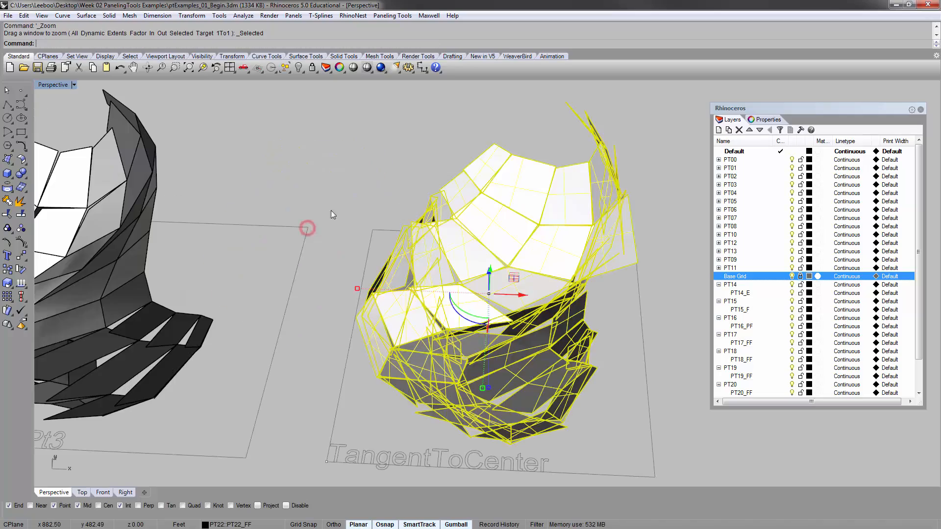
pyautogui.click(322, 155)
pyautogui.moveTo(540, 235); pyautogui.dragTo(506, 202, button='right')
pyautogui.scroll(6, 506, 202)
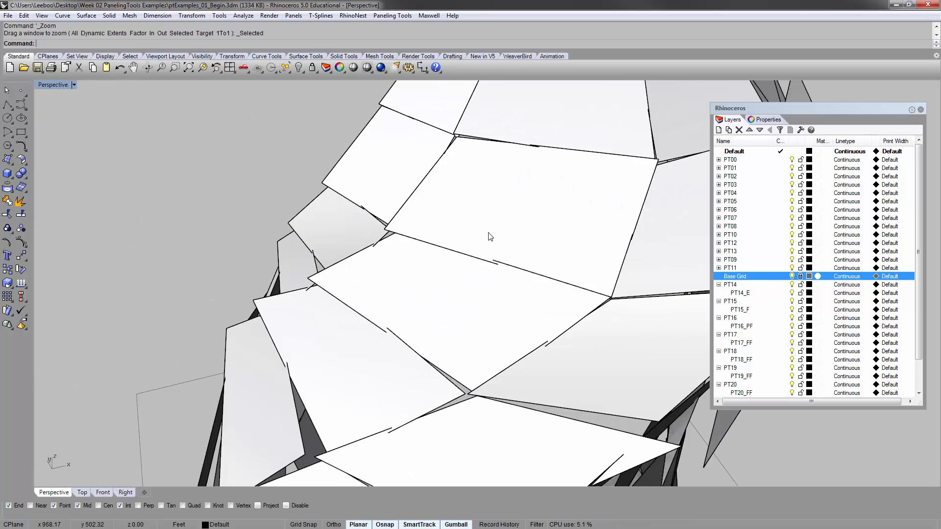
pyautogui.scroll(-11, 500, 271)
pyautogui.scroll(-6, 568, 279)
pyautogui.moveTo(568, 279); pyautogui.dragTo(388, 330, button='right')
pyautogui.keyDown('shift'); pyautogui.moveTo(389, 330); pyautogui.dragTo(651, 189, button='right'); pyautogui.keyUp('shift')
pyautogui.scroll(-2, 651, 189)
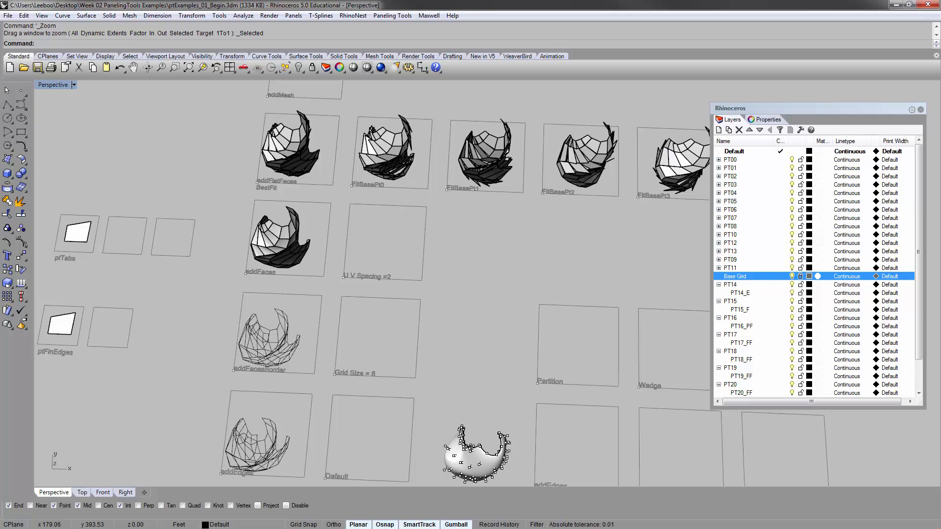
# Run ptPanelGrid on the points and surface in the ptPanelGrid cell with AddFlatFaces set to No and AddMesh set to Yes.
pyautogui.keyDown('shift'); pyautogui.moveTo(296, 255); pyautogui.dragTo(316, 352, button='right'); pyautogui.keyUp('shift')
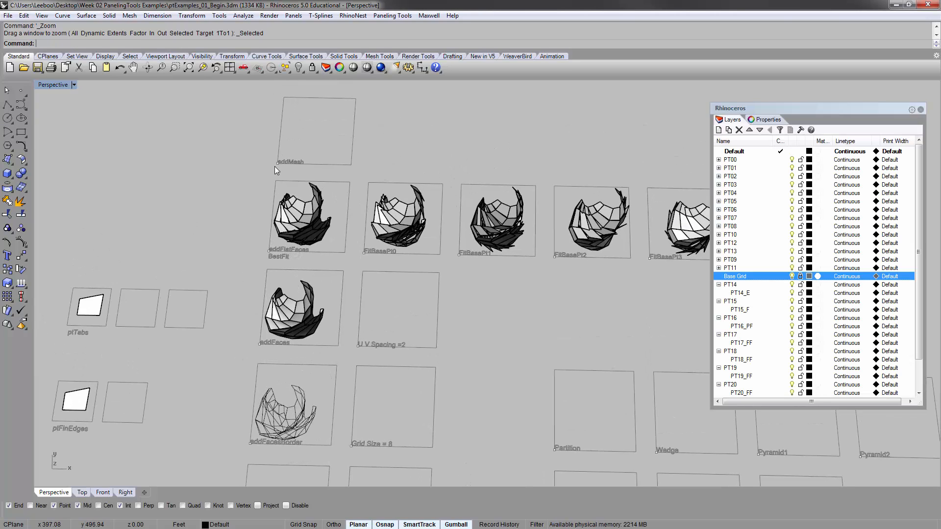
pyautogui.scroll(-6, 277, 167)
pyautogui.keyDown('shift'); pyautogui.moveTo(357, 227); pyautogui.dragTo(436, 132, button='right'); pyautogui.keyUp('shift')
pyautogui.scroll(6, 356, 310)
pyautogui.moveTo(356, 310); pyautogui.dragTo(370, 277, button='right')
pyautogui.scroll(5, 349, 262)
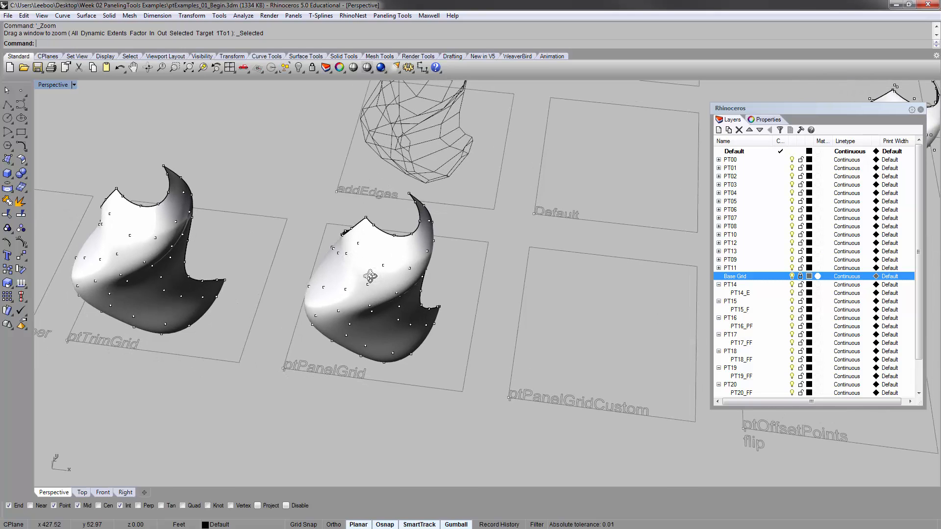
pyautogui.press('Return')
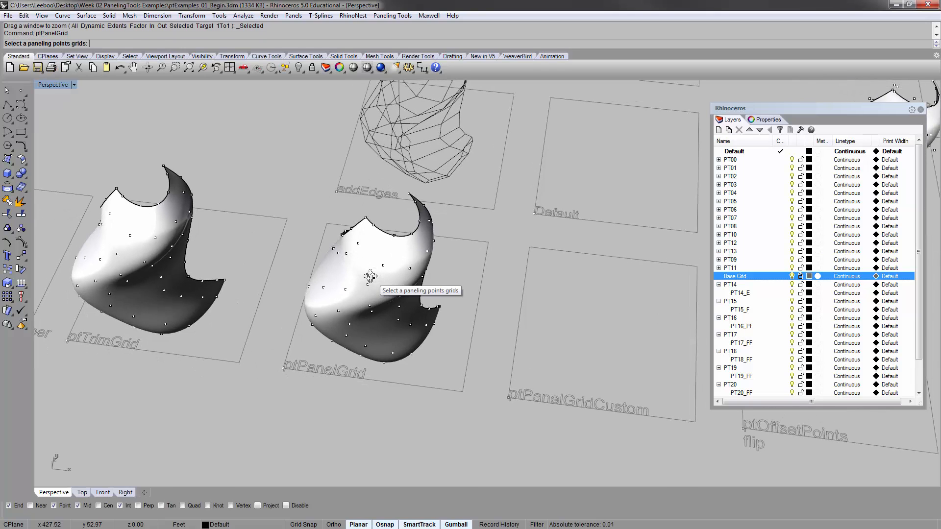
pyautogui.press('Return')
pyautogui.click(398, 256)
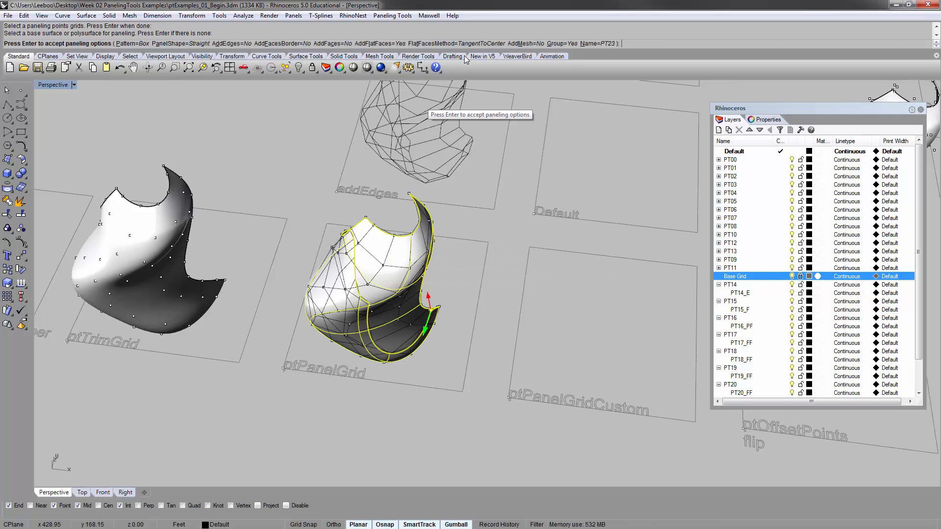
pyautogui.click(395, 43)
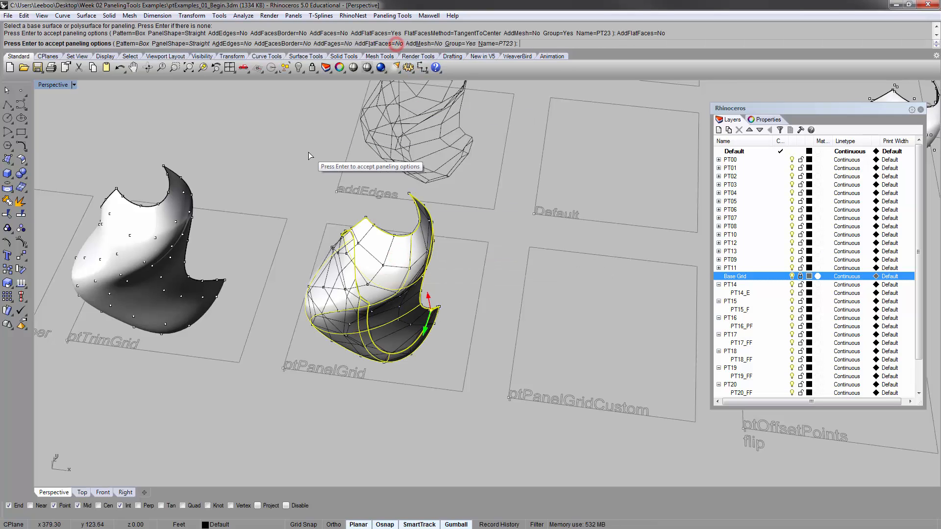
pyautogui.click(436, 44)
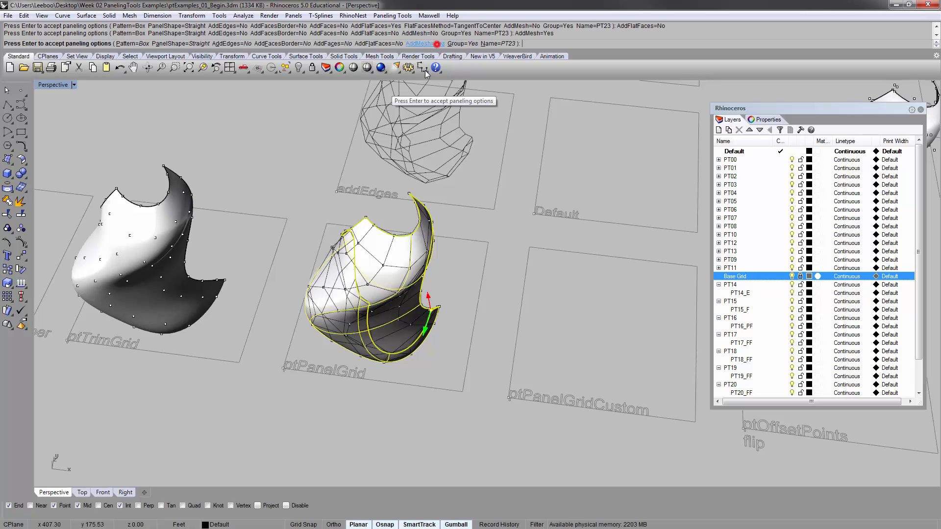
pyautogui.press('Return')
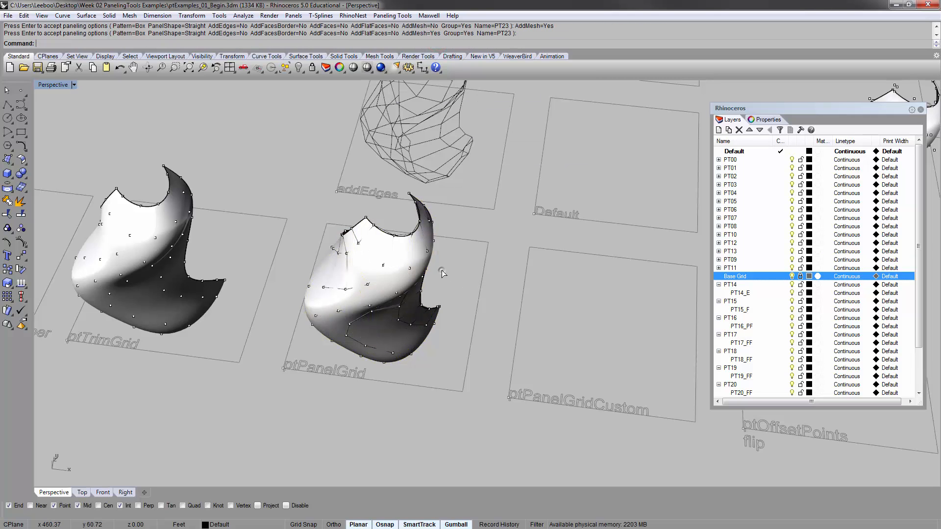
# Move the generated mesh panels from the ptPanelGrid cell into the addMesh cell, using matching cell corners as reference points.
pyautogui.click(387, 230)
pyautogui.click(451, 269)
pyautogui.moveTo(425, 273); pyautogui.dragTo(410, 293, button='right')
pyautogui.click(416, 116)
pyautogui.moveTo(412, 189); pyautogui.dragTo(450, 240, button='right')
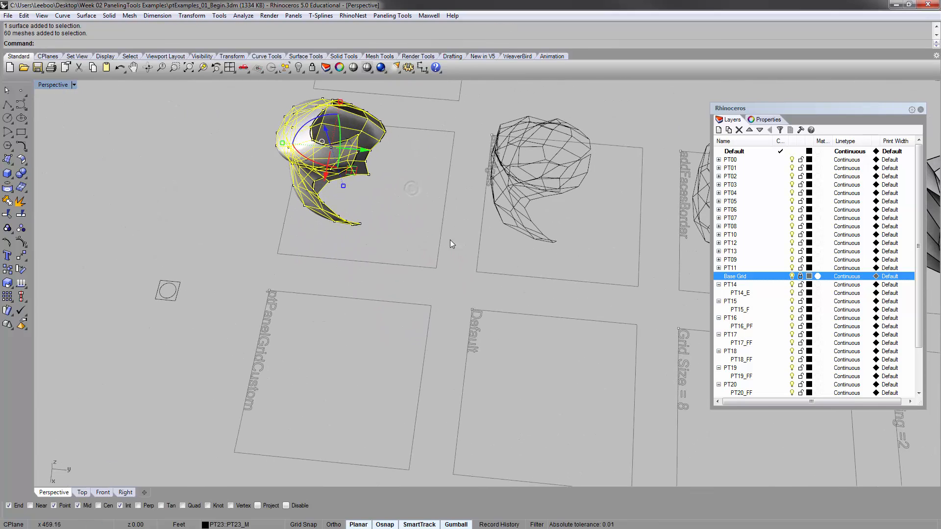
pyautogui.write('m')
pyautogui.press('Return')
pyautogui.click(439, 265)
pyautogui.scroll(-5, 349, 241)
pyautogui.keyDown('shift'); pyautogui.moveTo(529, 274); pyautogui.dragTo(120, 230, button='right'); pyautogui.keyUp('shift')
pyautogui.scroll(-4, 120, 231)
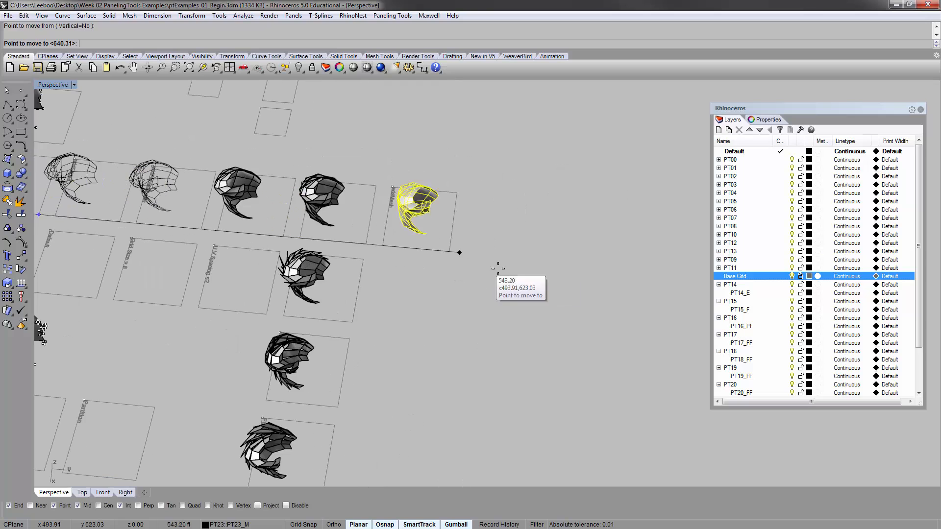
pyautogui.click(451, 251)
pyautogui.press('Escape')
# Zoom to the mesh panels in the addMesh cell and examine how they join from several angles.
pyautogui.click(402, 208)
pyautogui.write('zs')
pyautogui.press('Return')
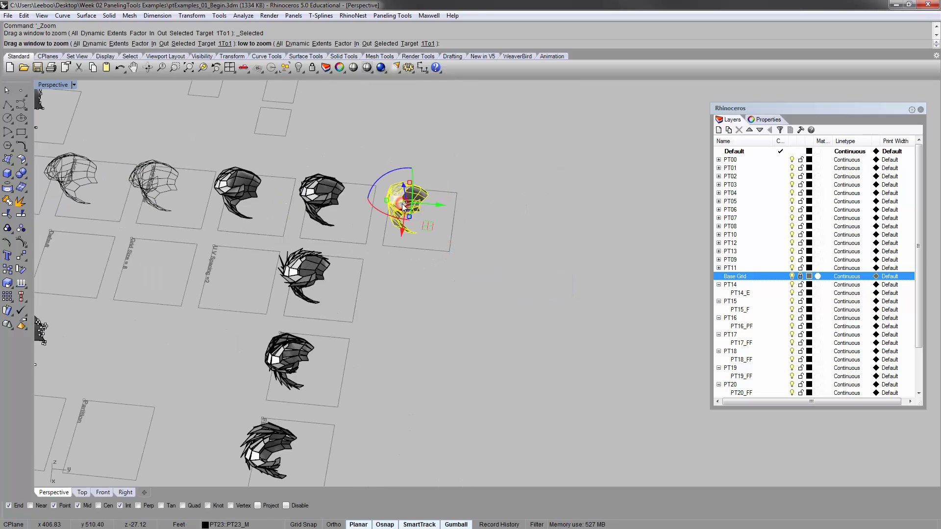
pyautogui.press('Escape')
pyautogui.moveTo(466, 216); pyautogui.dragTo(486, 266, button='right')
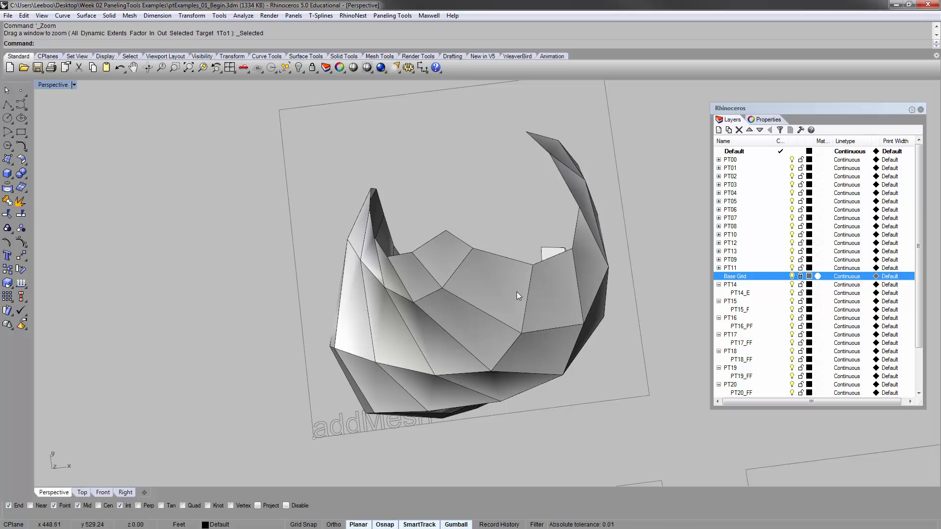
pyautogui.moveTo(517, 292); pyautogui.dragTo(494, 230, button='right')
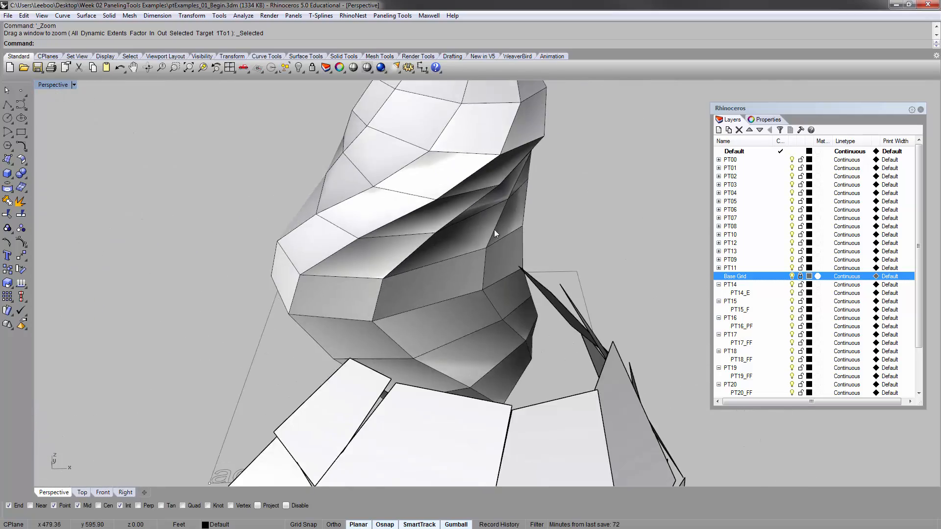
# Copy the surface and its grid points from the ptPanelGrid cell to the ptPanelGridCustom cell, corner to corner.
pyautogui.scroll(-15, 475, 217)
pyautogui.keyDown('shift'); pyautogui.moveTo(515, 336); pyautogui.dragTo(519, 280, button='right'); pyautogui.keyUp('shift')
pyautogui.scroll(3, 451, 239)
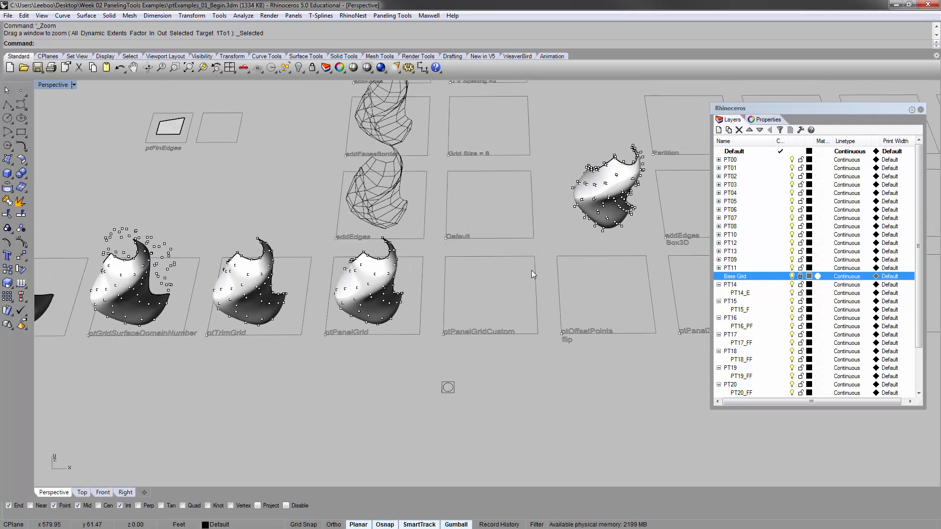
pyautogui.scroll(4, 534, 274)
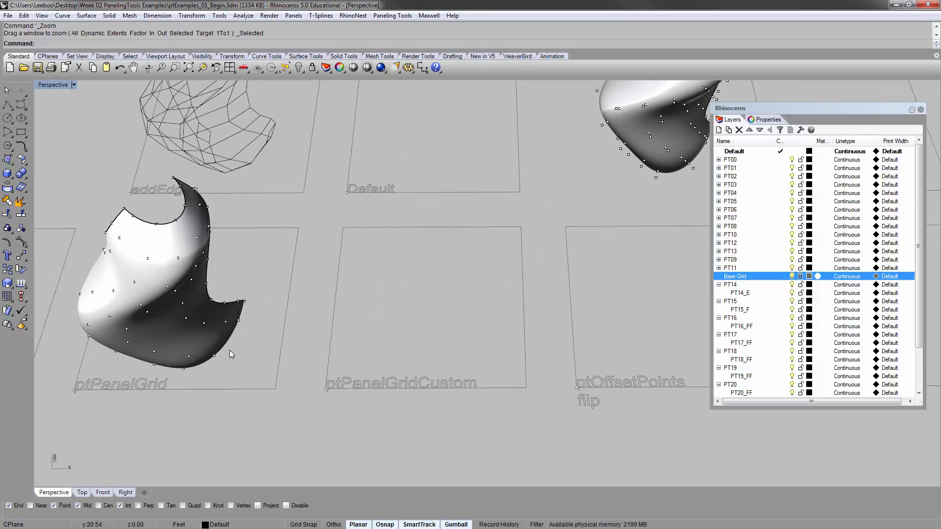
pyautogui.moveTo(216, 321); pyautogui.dragTo(215, 322)
pyautogui.write('copy')
pyautogui.press('Return')
pyautogui.click(305, 230)
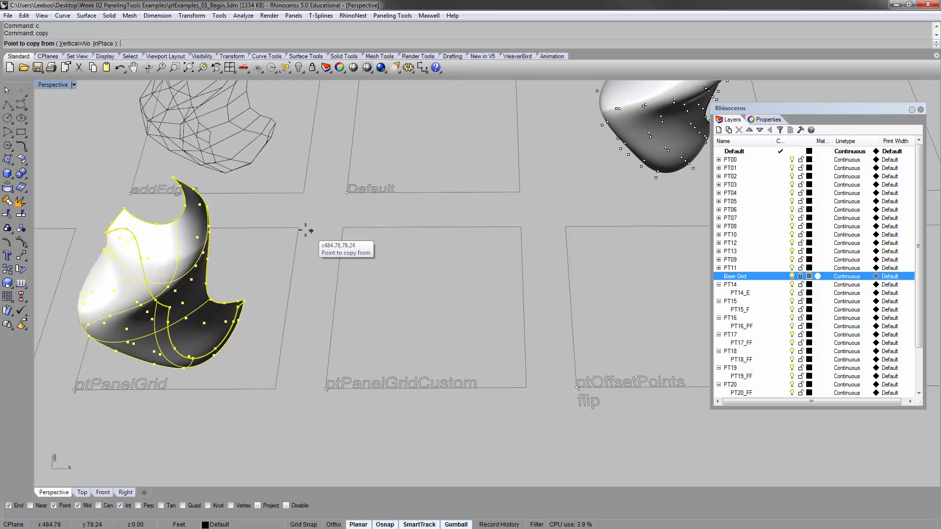
pyautogui.click(525, 233)
pyautogui.press('Return')
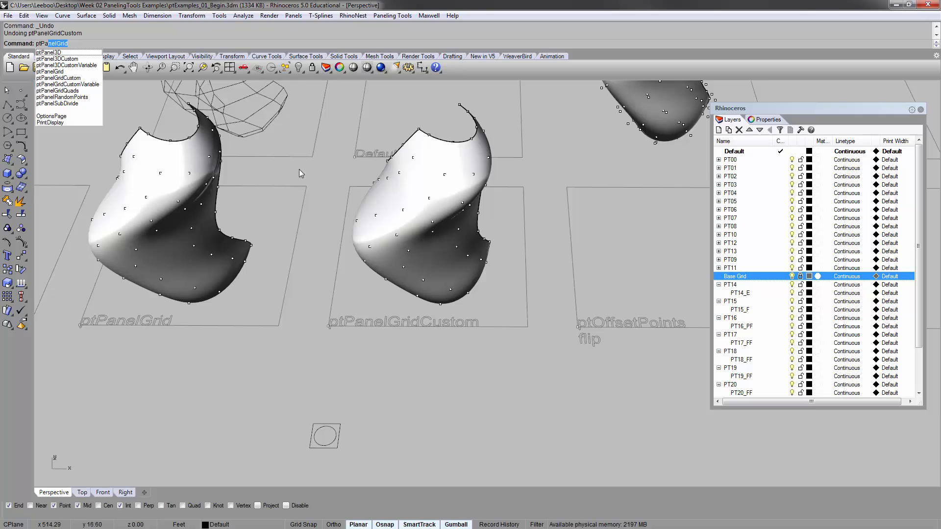
# Run ptPanelGridCustom on the copied grid and base surface with the square-and-circle curves as the unit, accepting shifts of 1 and PullCurves=No.
pyautogui.click(84, 79)
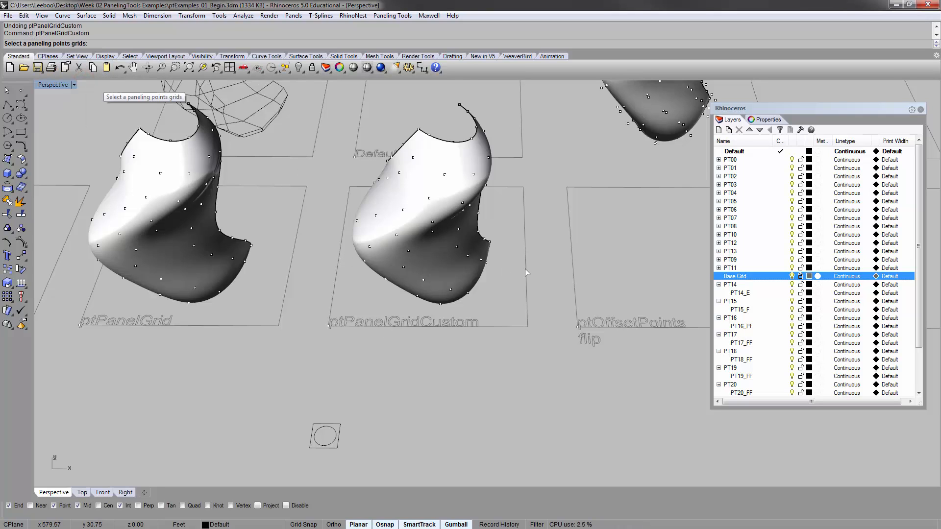
pyautogui.click(432, 231)
pyautogui.press('Return')
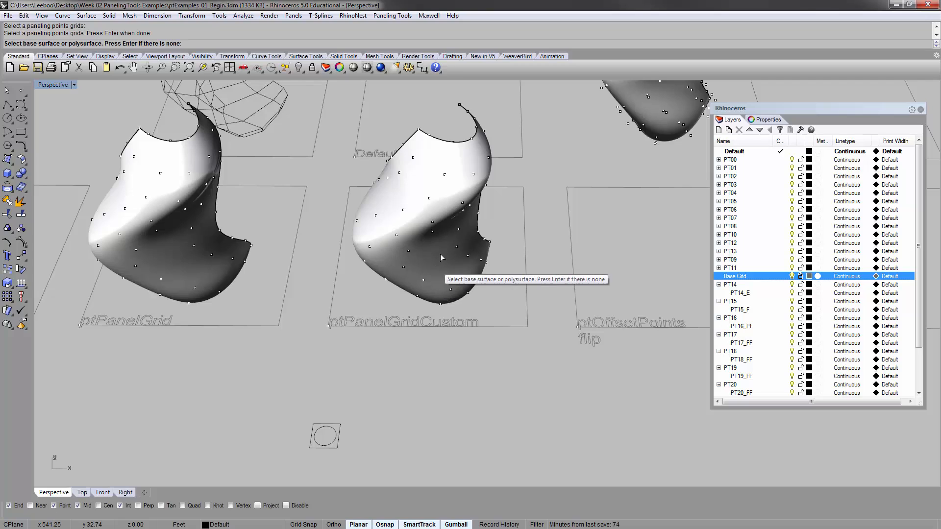
pyautogui.click(442, 257)
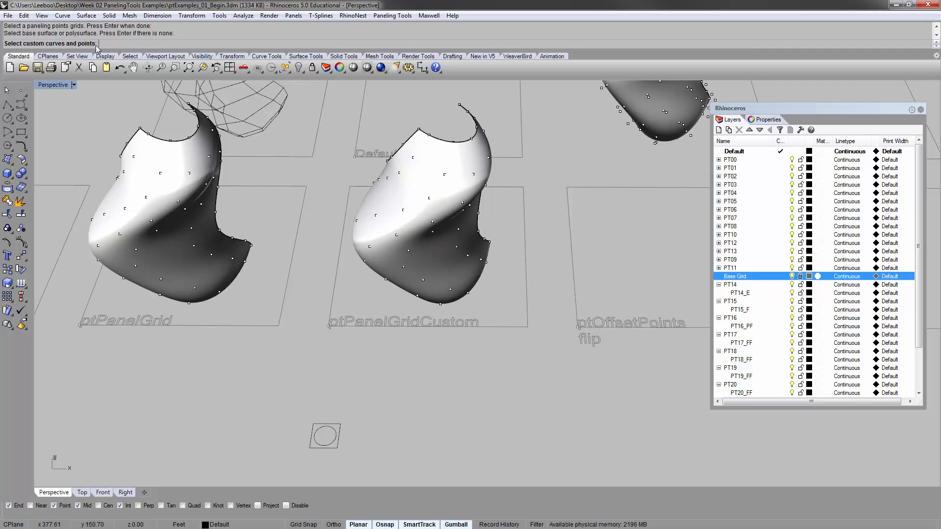
pyautogui.keyDown('shift'); pyautogui.moveTo(396, 388); pyautogui.dragTo(406, 353, button='right'); pyautogui.keyUp('shift')
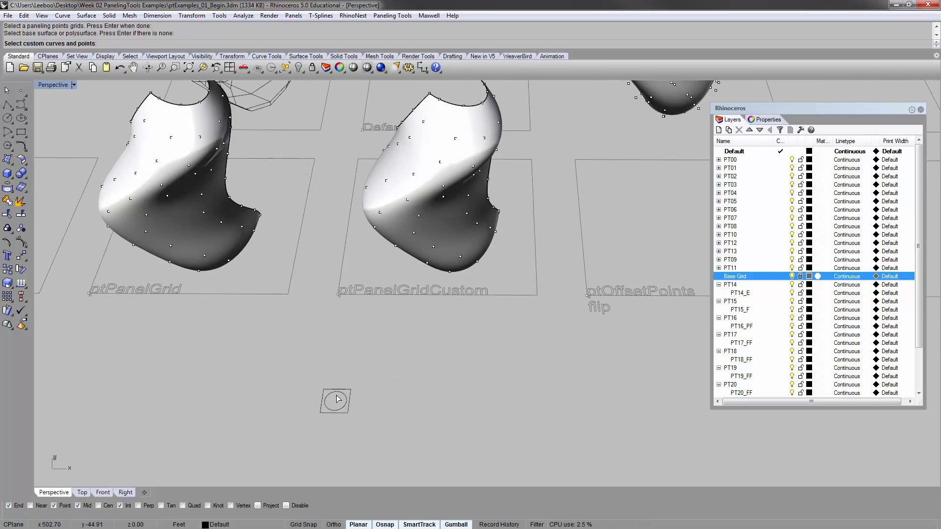
pyautogui.moveTo(337, 399); pyautogui.dragTo(302, 378, button='right')
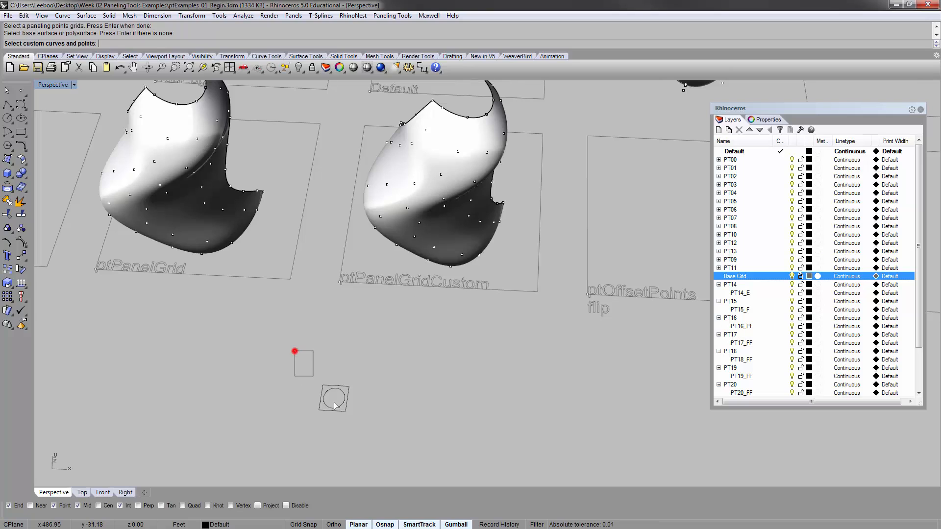
pyautogui.moveTo(334, 405); pyautogui.dragTo(395, 447)
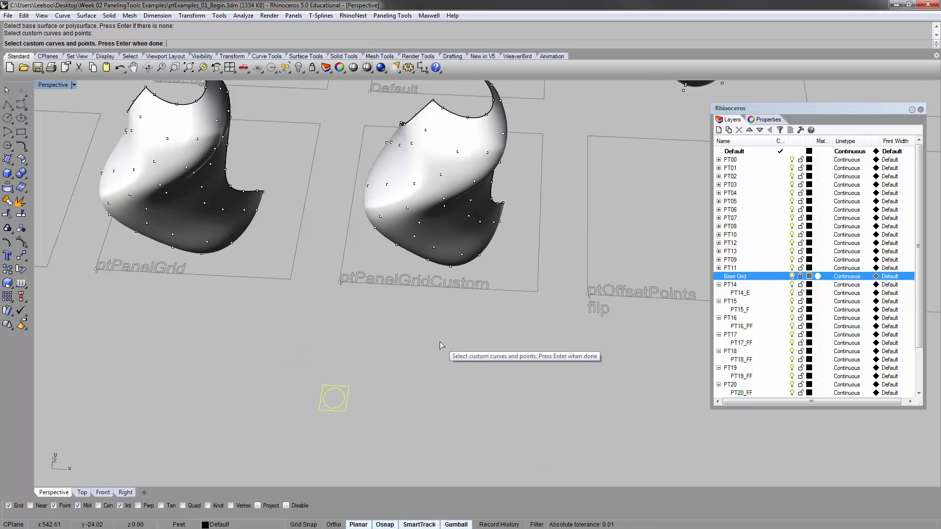
pyautogui.press('Return')
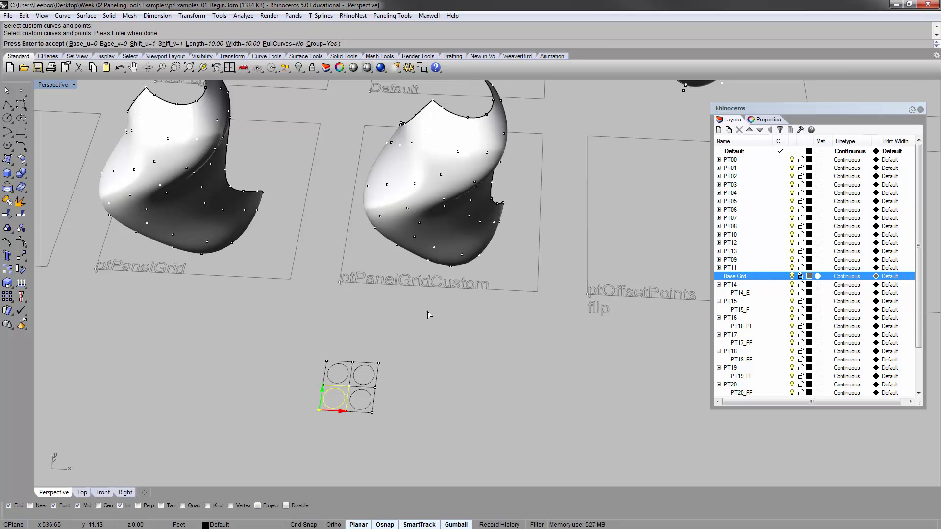
pyautogui.press('Return')
# Move the generated square-and-circle panel curves from the ptPanelGridCustom cell into the Default cell, corner to corner.
pyautogui.moveTo(427, 311); pyautogui.dragTo(430, 278, button='right')
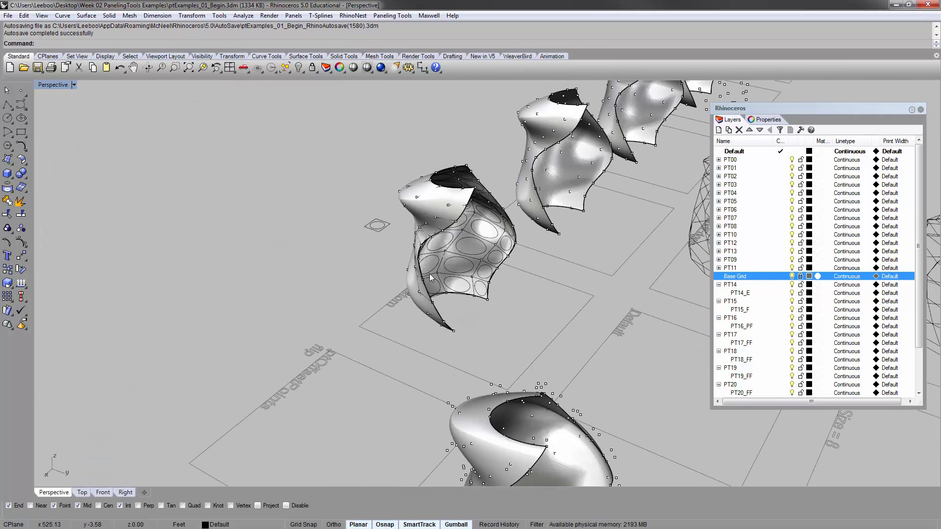
pyautogui.click(473, 281)
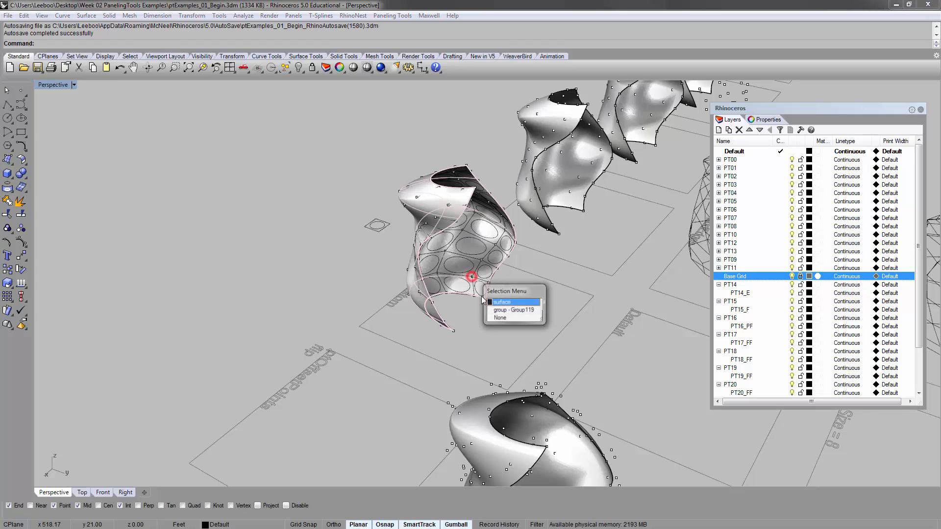
pyautogui.click(508, 314)
pyautogui.moveTo(508, 314)
pyautogui.mouseDown(button='right')
pyautogui.moveTo(477, 333)
pyautogui.moveTo(518, 299)
pyautogui.mouseUp(button='right')
pyautogui.click(432, 322)
pyautogui.moveTo(421, 322); pyautogui.dragTo(479, 270, button='right')
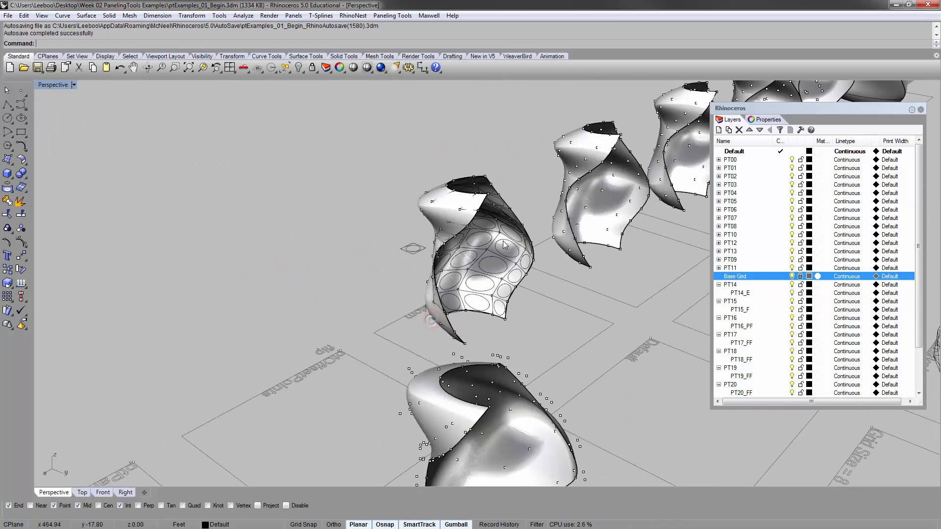
pyautogui.scroll(3, 484, 263)
pyautogui.click(486, 262)
pyautogui.scroll(-8, 542, 361)
pyautogui.moveTo(423, 318); pyautogui.dragTo(456, 380, button='right')
pyautogui.write('m')
pyautogui.press('Return')
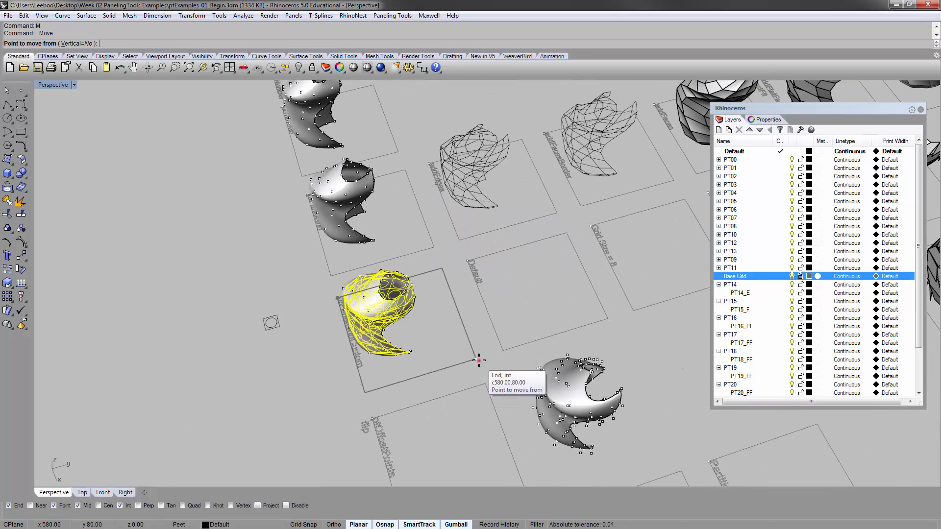
pyautogui.click(478, 360)
pyautogui.click(611, 320)
pyautogui.press('Escape')
# Zoom to the custom pattern curves in the Default cell and examine how the circles and squares follow the form from several angles.
pyautogui.moveTo(495, 316); pyautogui.dragTo(647, 254, button='right')
pyautogui.click(469, 234)
pyautogui.write('zs')
pyautogui.press('Return')
pyautogui.press('Escape')
pyautogui.moveTo(452, 280); pyautogui.dragTo(484, 278, button='right')
pyautogui.moveTo(492, 345); pyautogui.dragTo(501, 322, button='right')
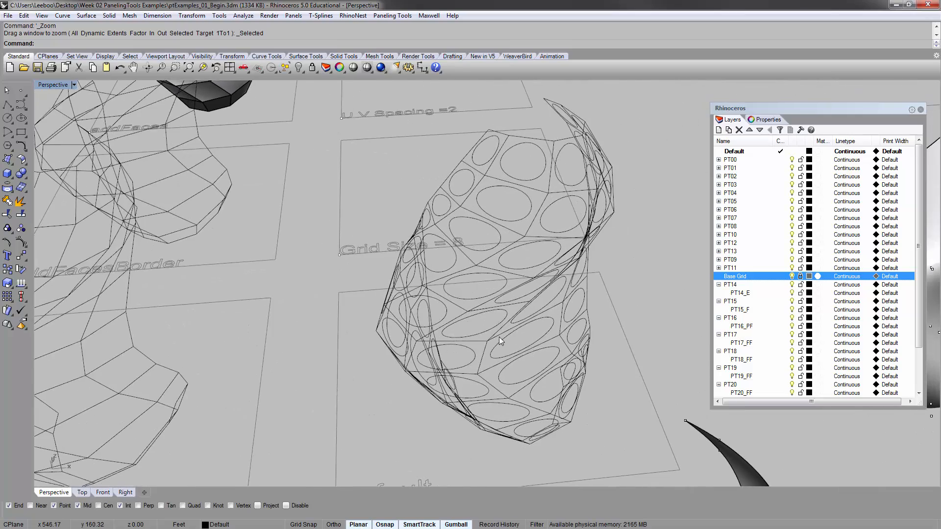
pyautogui.moveTo(535, 235); pyautogui.dragTo(532, 224, button='right')
pyautogui.scroll(6, 485, 189)
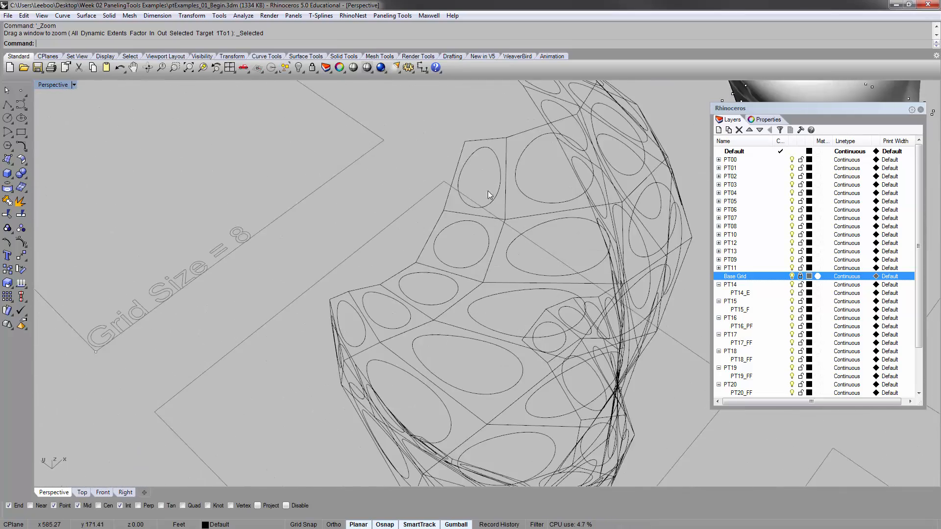
pyautogui.scroll(-3, 516, 243)
pyautogui.keyDown('shift'); pyautogui.moveTo(533, 288); pyautogui.dragTo(475, 276, button='right'); pyautogui.keyUp('shift')
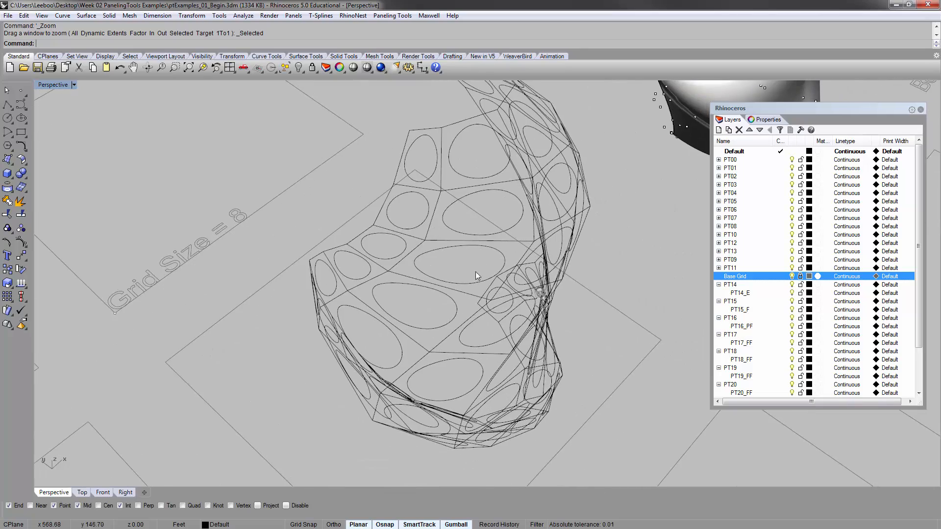
pyautogui.moveTo(417, 263); pyautogui.dragTo(418, 205, button='right')
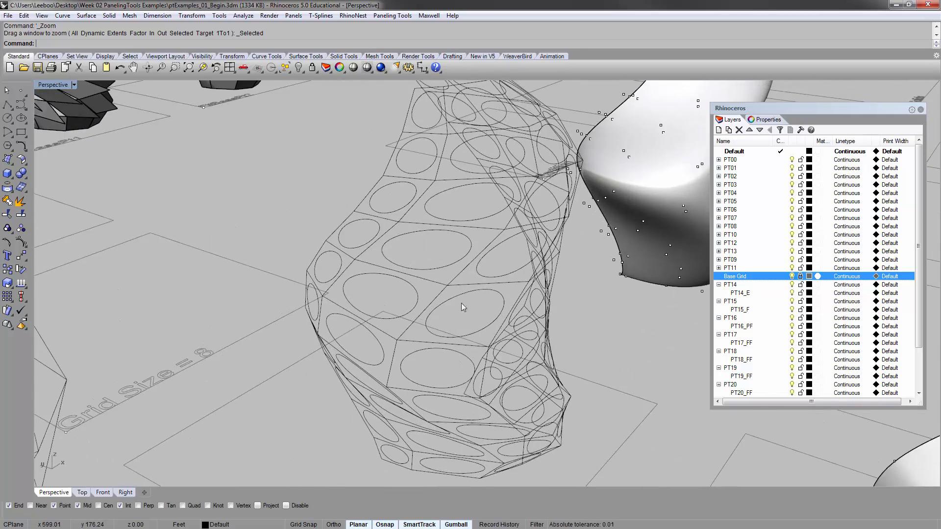
pyautogui.moveTo(469, 288); pyautogui.dragTo(410, 286, button='right')
# Start ptPanelGridCustom on the grid in the ptPanelGridCustom cell, using the square-and-circle curves below it as the pattern unit.
pyautogui.scroll(-12, 426, 285)
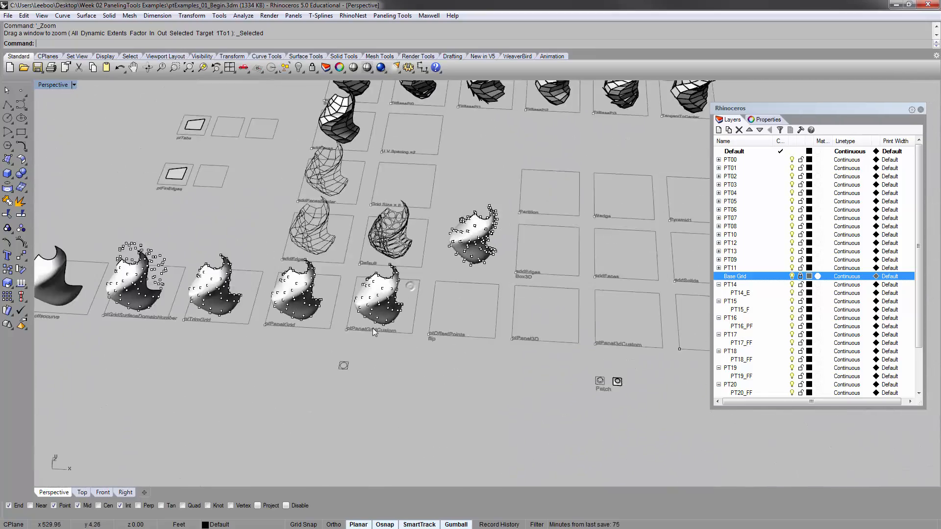
pyautogui.scroll(4, 373, 328)
pyautogui.keyDown('shift'); pyautogui.moveTo(398, 170); pyautogui.dragTo(373, 240, button='right'); pyautogui.keyUp('shift')
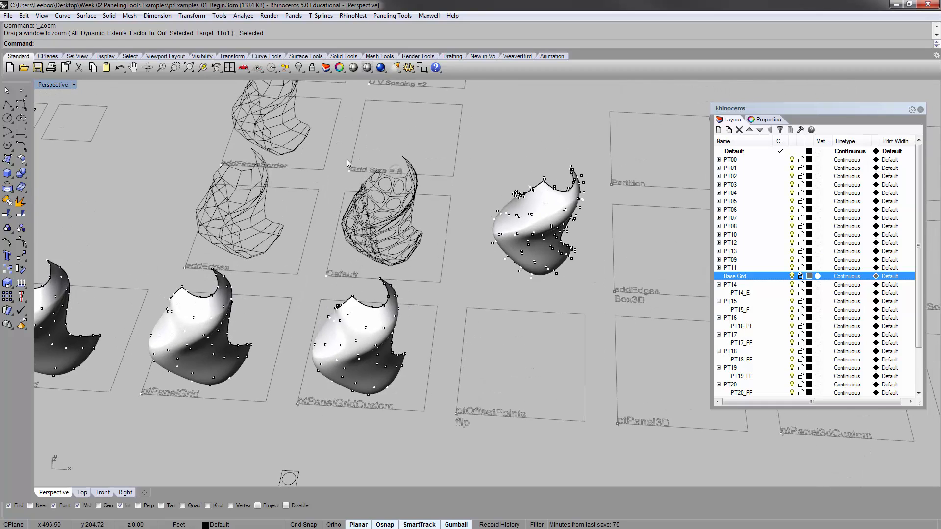
pyautogui.moveTo(338, 308); pyautogui.dragTo(379, 343, button='right')
pyautogui.scroll(5, 365, 334)
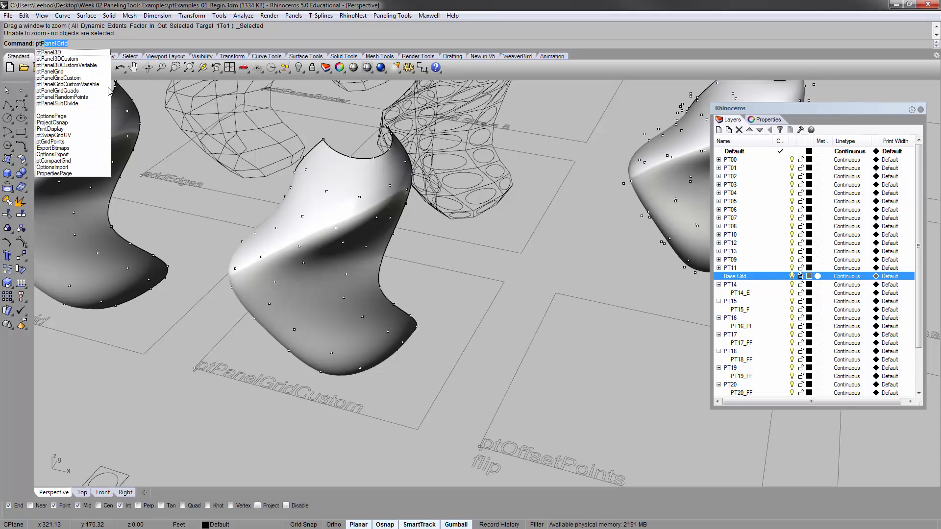
pyautogui.click(101, 80)
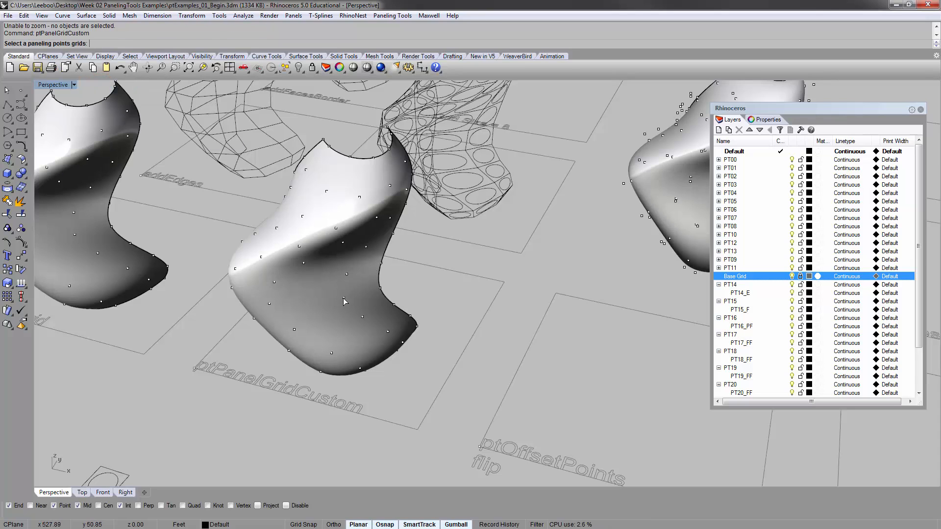
pyautogui.click(343, 298)
pyautogui.rightClick(343, 298)
pyautogui.rightClick(331, 289)
pyautogui.keyDown('shift'); pyautogui.moveTo(346, 296); pyautogui.dragTo(424, 208, button='right'); pyautogui.keyUp('shift')
pyautogui.scroll(-4, 365, 282)
pyautogui.moveTo(255, 346); pyautogui.dragTo(331, 413)
pyautogui.rightClick(311, 353)
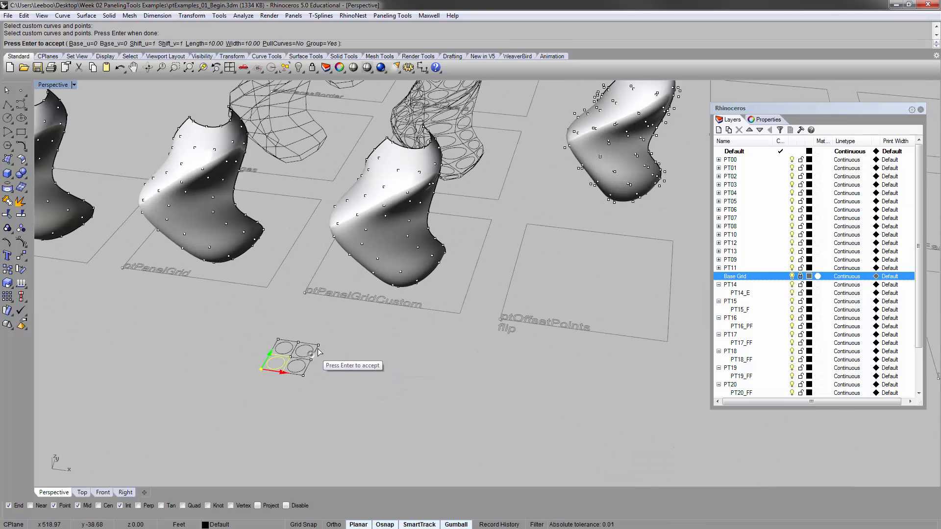
# Set the pattern unit's Length and Width to 8 with shifts of 1, and generate the overlapping panel curves.
pyautogui.moveTo(318, 352)
pyautogui.mouseDown(button='right')
pyautogui.moveTo(323, 411)
pyautogui.moveTo(314, 323)
pyautogui.moveTo(302, 393)
pyautogui.moveTo(327, 363)
pyautogui.mouseUp(button='right')
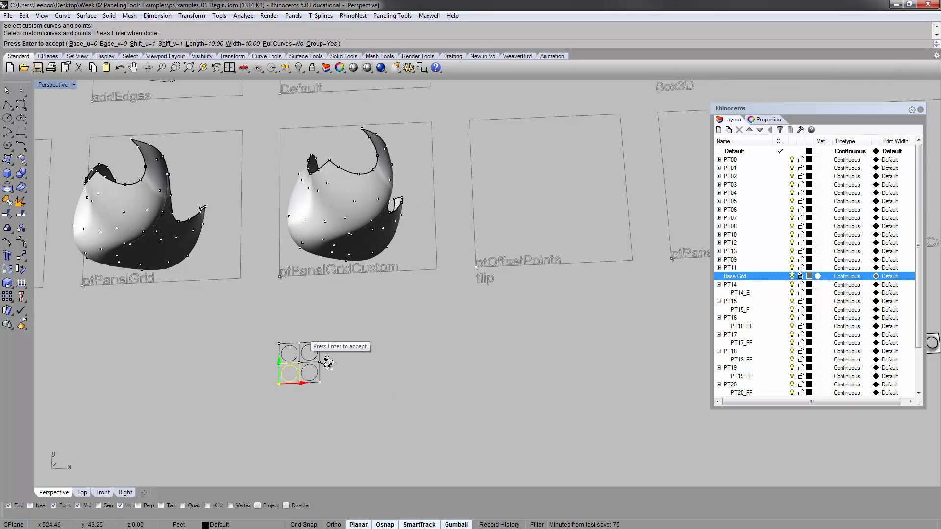
pyautogui.scroll(3, 319, 358)
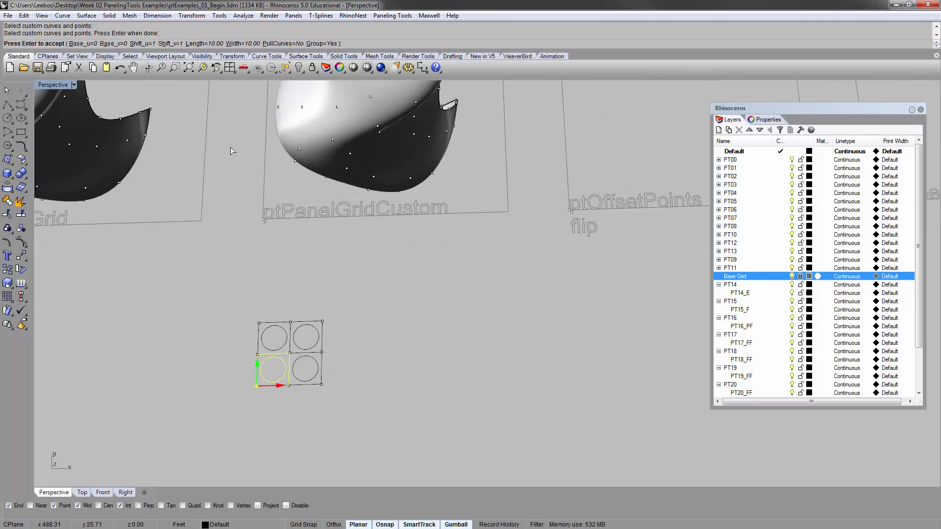
pyautogui.click(206, 43)
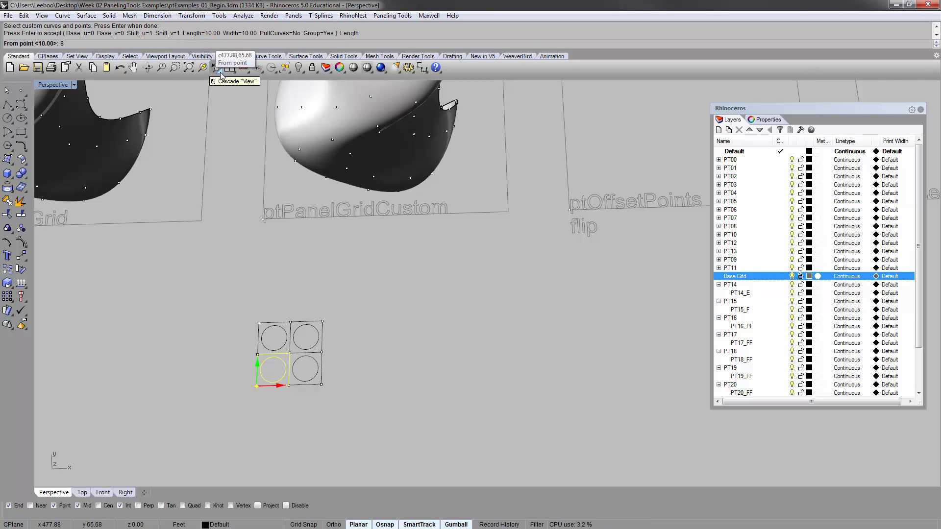
pyautogui.press('Return')
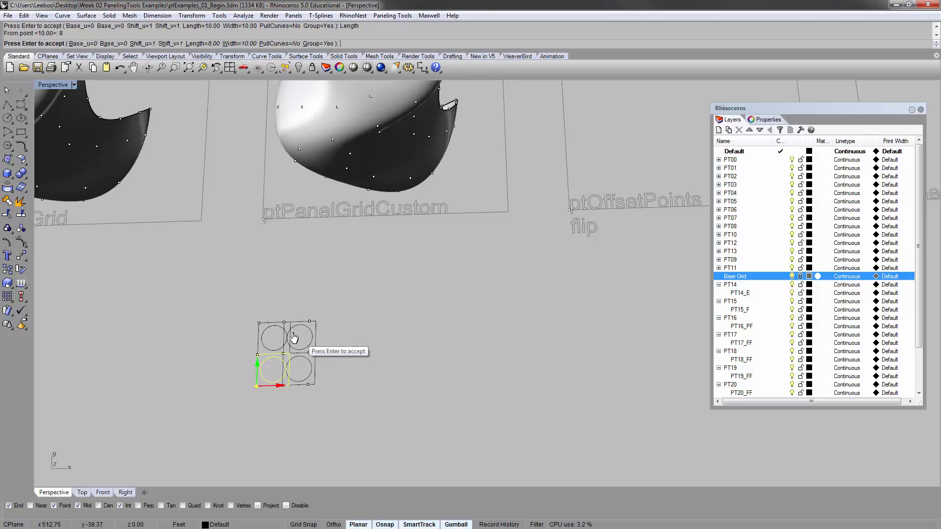
pyautogui.click(239, 43)
pyautogui.write('8')
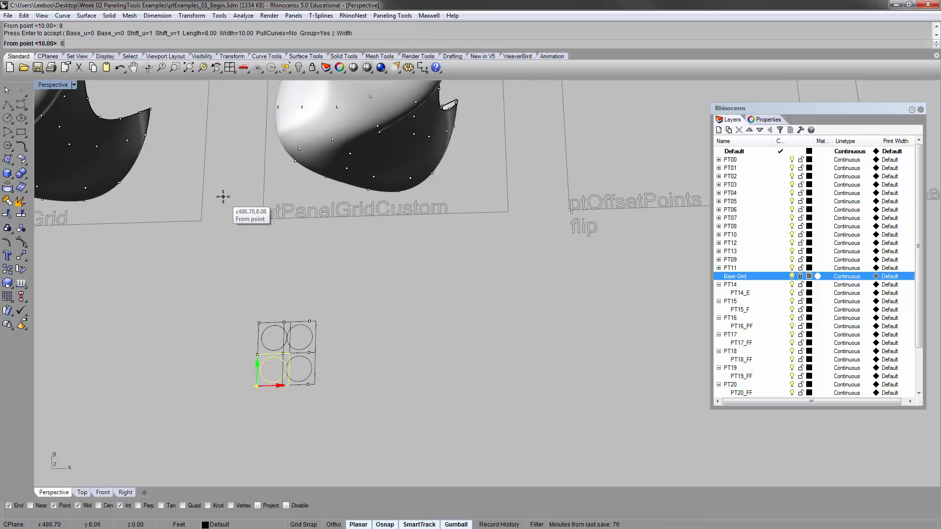
pyautogui.press('Return')
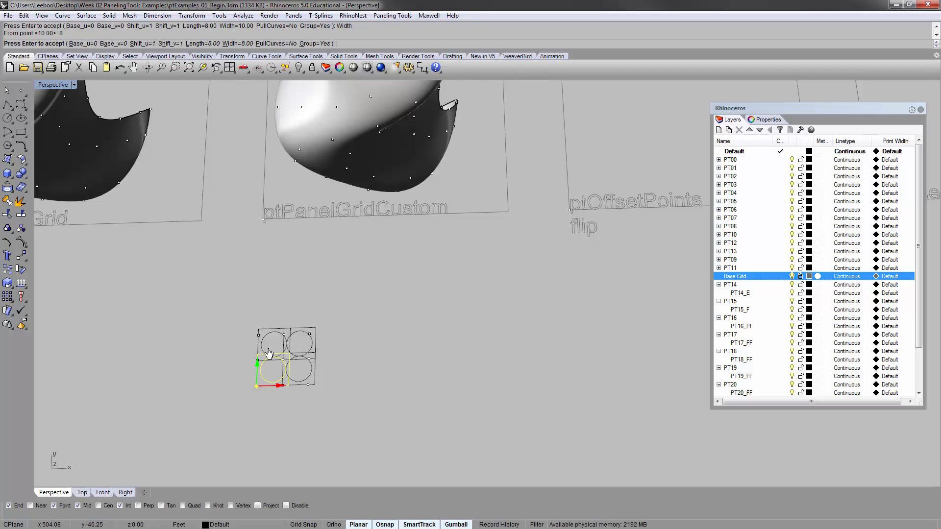
pyautogui.scroll(5, 343, 325)
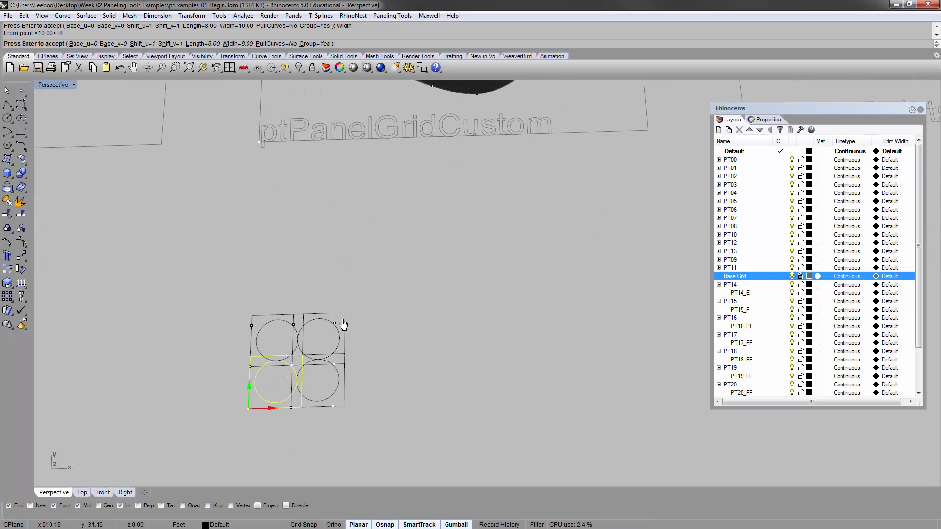
pyautogui.scroll(-8, 289, 340)
pyautogui.keyDown('shift'); pyautogui.moveTo(370, 309); pyautogui.dragTo(429, 133, button='right'); pyautogui.keyUp('shift')
pyautogui.keyDown('shift'); pyautogui.moveTo(403, 186); pyautogui.dragTo(359, 298, button='right'); pyautogui.keyUp('shift')
pyautogui.press('Return')
# Move the generated overlapping panel curves from the ptPanelGridCustom cell into the Grid Size = 8 cell, corner to corner.
pyautogui.click(247, 336)
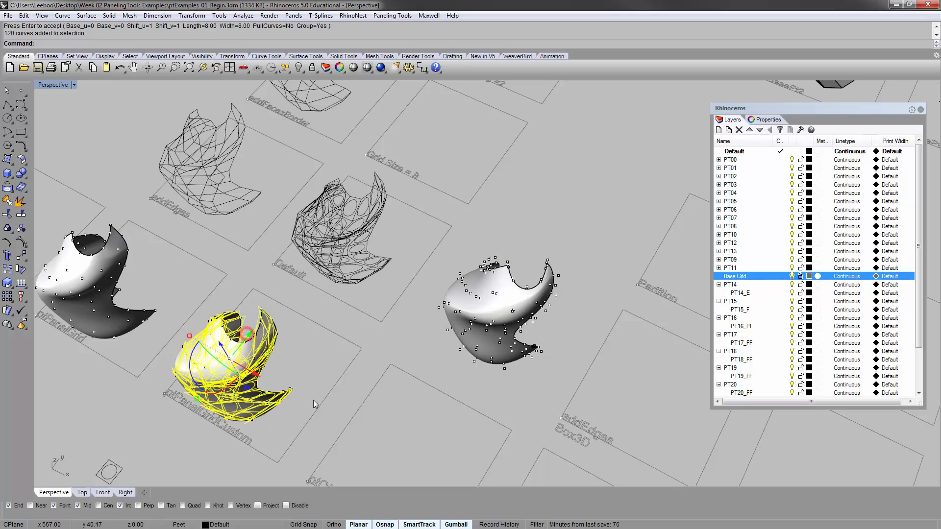
pyautogui.write('M')
pyautogui.press('Return')
pyautogui.click(277, 459)
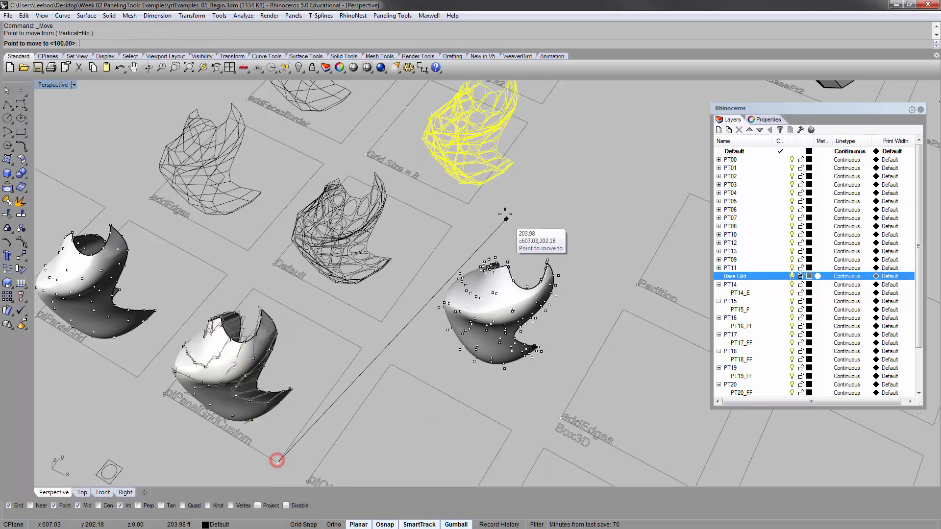
pyautogui.click(470, 204)
# Zoom to the panel curves in the Grid Size = 8 cell and examine their overlaps against the Default version from several angles.
pyautogui.click(439, 130)
pyautogui.write('ZS')
pyautogui.press('Return')
pyautogui.click(439, 131)
pyautogui.moveTo(441, 134); pyautogui.dragTo(336, 171, button='right')
pyautogui.scroll(3, 537, 178)
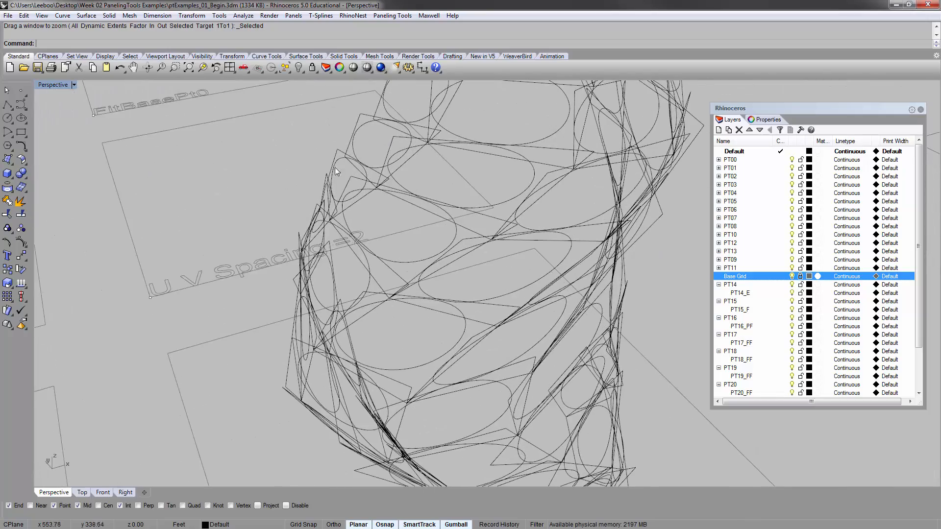
pyautogui.moveTo(343, 204); pyautogui.dragTo(463, 346, button='right')
pyautogui.scroll(-3, 452, 206)
pyautogui.scroll(-4, 454, 205)
pyautogui.scroll(-4, 445, 256)
pyautogui.scroll(5, 446, 257)
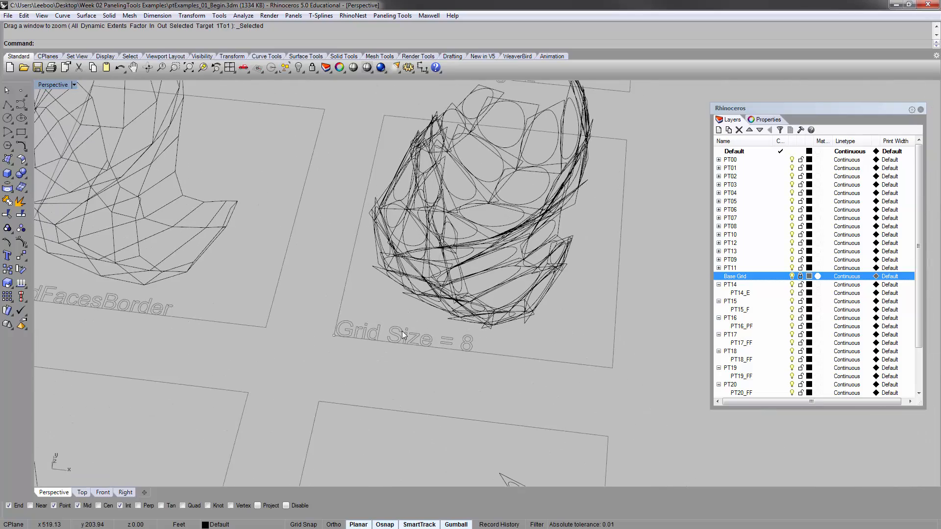
pyautogui.scroll(-5, 557, 299)
pyautogui.scroll(4, 488, 250)
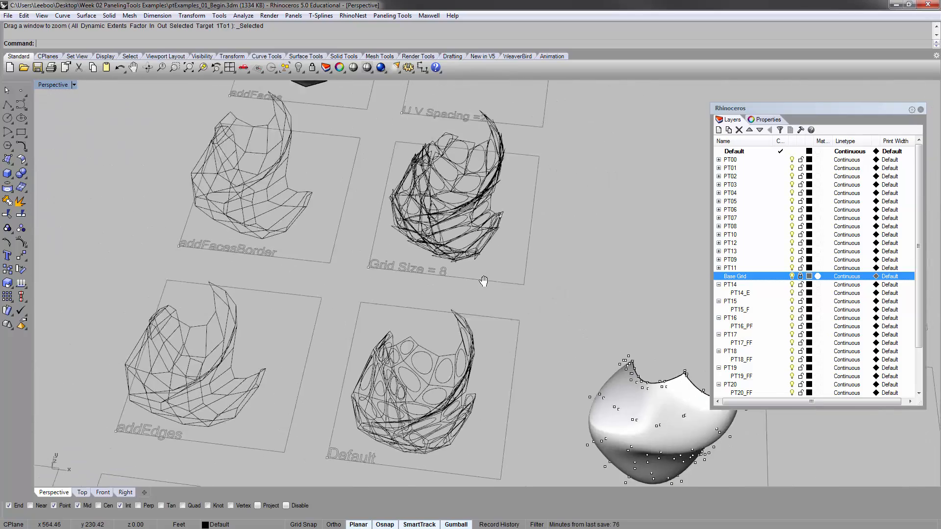
pyautogui.scroll(3, 492, 258)
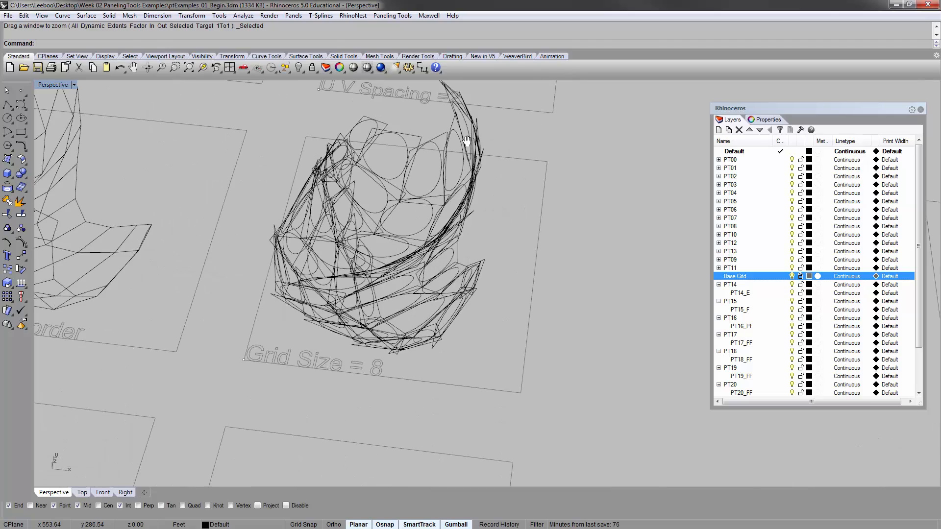
pyautogui.keyDown('shift'); pyautogui.moveTo(467, 140); pyautogui.dragTo(428, 214, button='right'); pyautogui.keyUp('shift')
pyautogui.moveTo(367, 287); pyautogui.dragTo(388, 280, button='right')
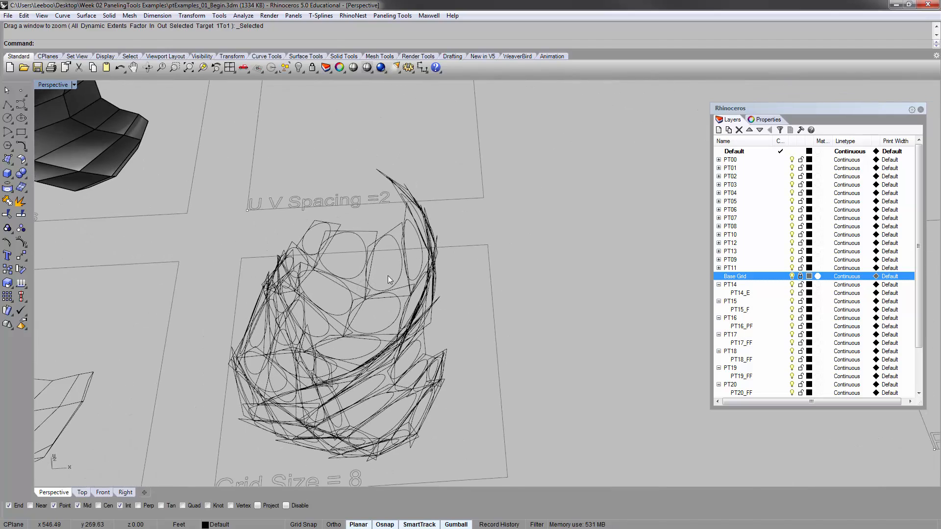
# Start ptPanelGridCustom again on the same grid and base surface, picking the square-and-circle curves as the unit.
pyautogui.hotkey('alt', 'Tab')
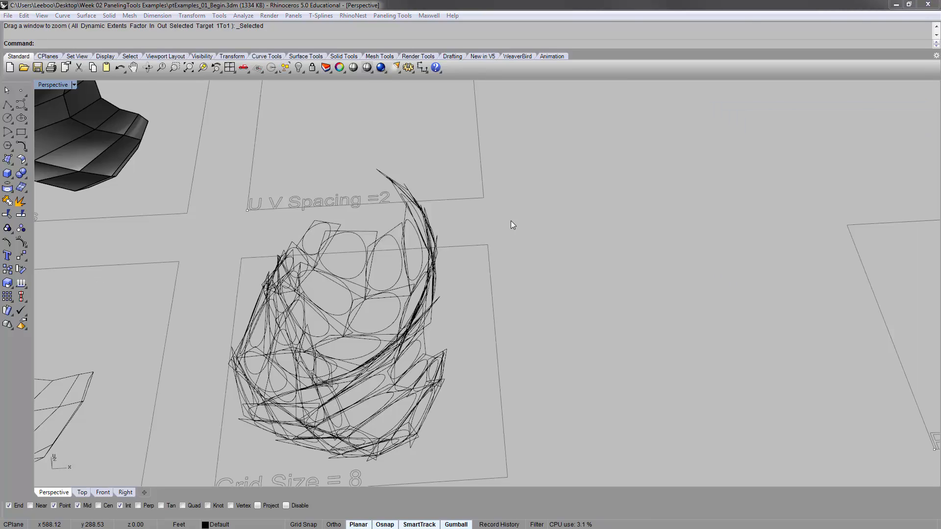
pyautogui.keyDown('shift'); pyautogui.moveTo(511, 225); pyautogui.dragTo(515, 140, button='right'); pyautogui.keyUp('shift')
pyautogui.scroll(-4, 510, 132)
pyautogui.moveTo(395, 222)
pyautogui.mouseDown(button='right')
pyautogui.moveTo(409, 223)
pyautogui.moveTo(337, 319)
pyautogui.moveTo(372, 213)
pyautogui.moveTo(374, 232)
pyautogui.mouseUp(button='right')
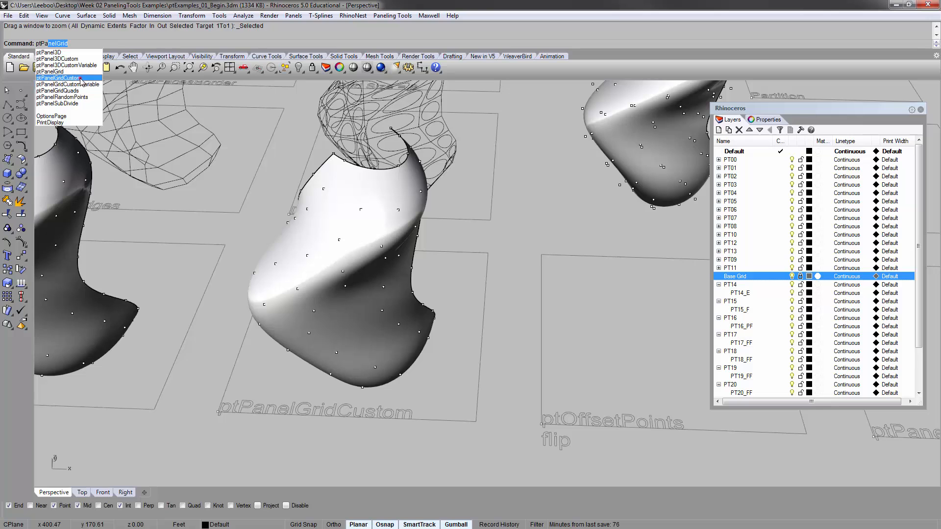
pyautogui.click(80, 78)
pyautogui.click(341, 240)
pyautogui.rightClick(344, 240)
pyautogui.click(355, 251)
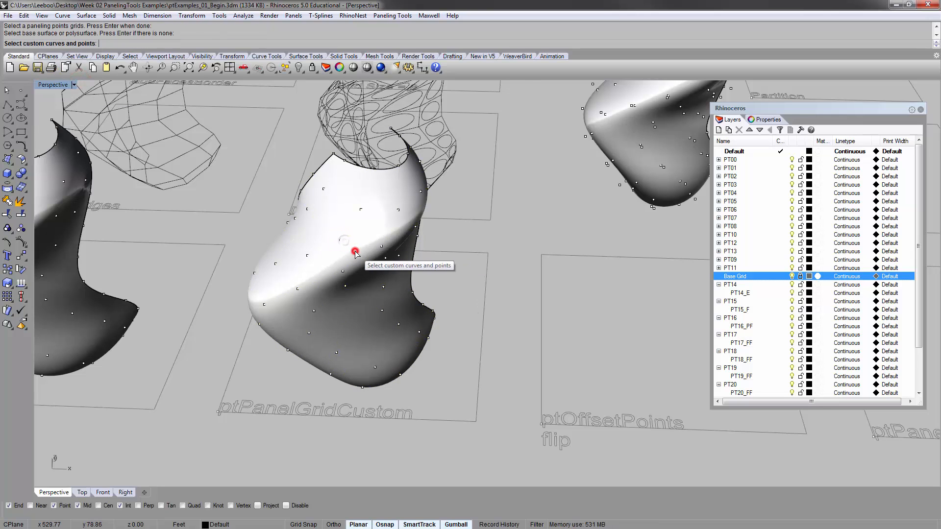
pyautogui.scroll(-5, 355, 252)
pyautogui.moveTo(283, 357); pyautogui.dragTo(336, 392)
pyautogui.rightClick(323, 374)
# Set Shift_u and Shift_v to 2, keeping Length and Width at 10, and generate the spaced panel curves.
pyautogui.moveTo(329, 351); pyautogui.dragTo(341, 377, button='right')
pyautogui.scroll(5, 352, 411)
pyautogui.keyDown('shift'); pyautogui.moveTo(354, 415); pyautogui.dragTo(344, 298, button='right'); pyautogui.keyUp('shift')
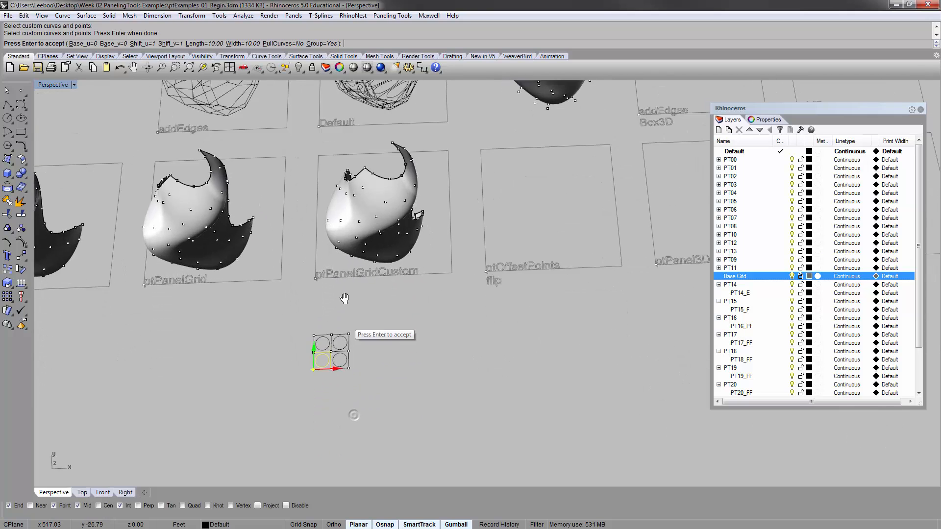
pyautogui.scroll(5, 344, 298)
pyautogui.keyDown('shift'); pyautogui.moveTo(316, 184); pyautogui.dragTo(317, 231, button='right'); pyautogui.keyUp('shift')
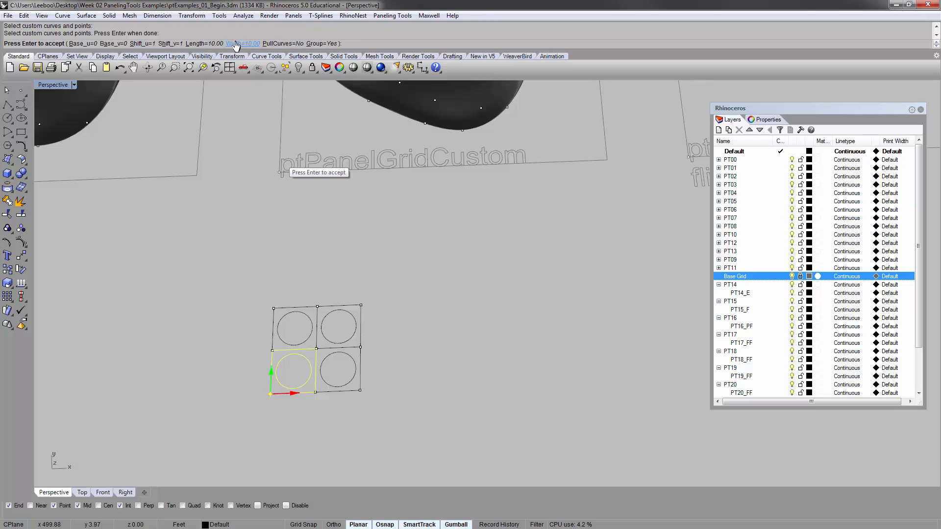
pyautogui.click(142, 44)
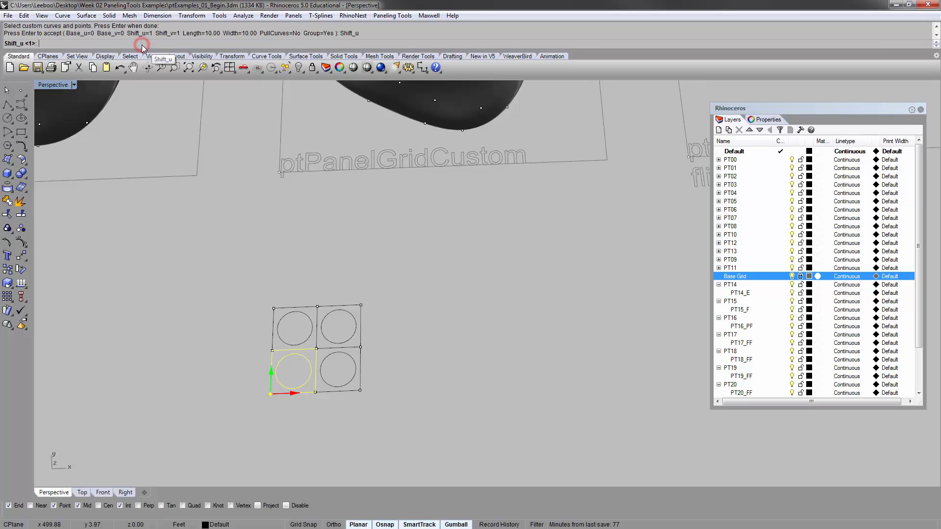
pyautogui.write('2')
pyautogui.press('Return')
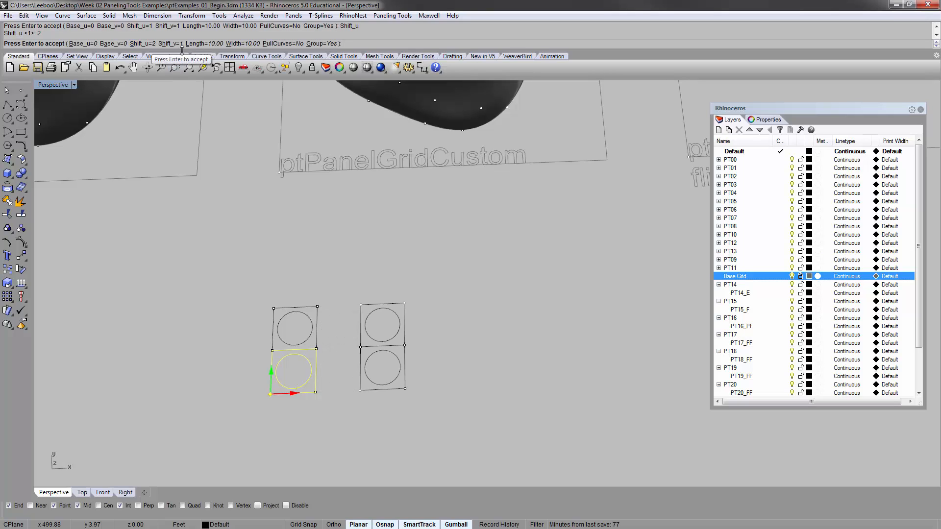
pyautogui.click(164, 43)
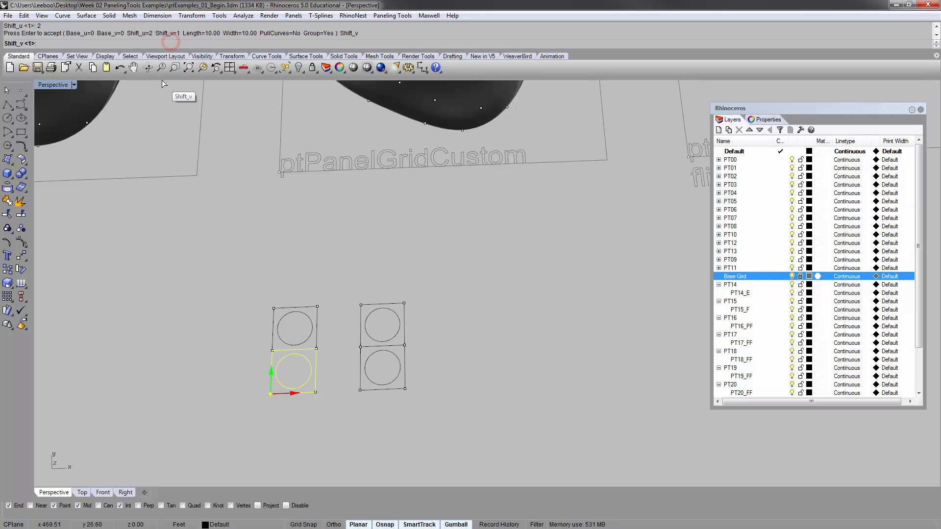
pyautogui.write('2')
pyautogui.press('Return')
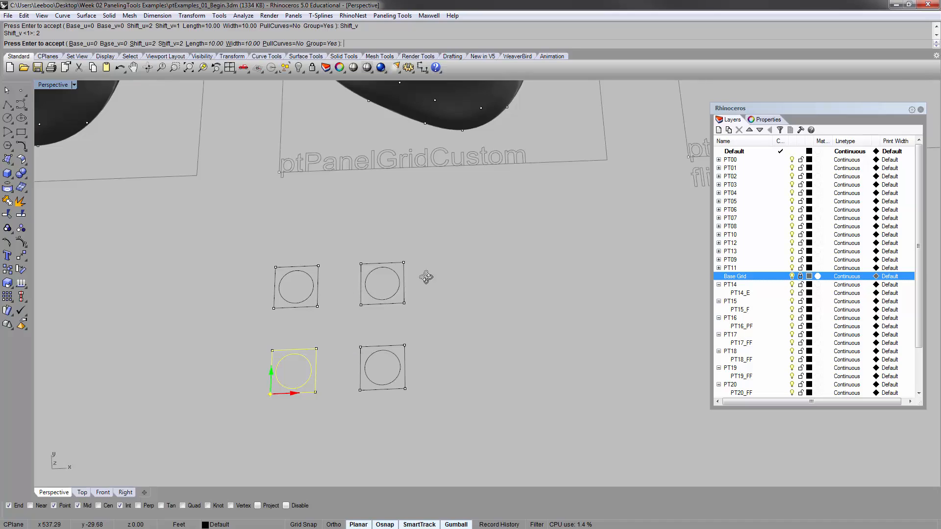
pyautogui.moveTo(426, 277); pyautogui.dragTo(419, 236, button='right')
pyautogui.scroll(-5, 418, 234)
pyautogui.press('Return')
# Move the generated spaced panel curves out of the ptPanelGridCustom cell.
pyautogui.keyDown('shift'); pyautogui.moveTo(475, 143); pyautogui.dragTo(191, 333, button='right'); pyautogui.keyUp('shift')
pyautogui.keyDown('shift'); pyautogui.moveTo(404, 161); pyautogui.dragTo(453, 384, button='right'); pyautogui.keyUp('shift')
pyautogui.scroll(7, 401, 218)
pyautogui.click(407, 202)
pyautogui.scroll(-5, 406, 202)
pyautogui.write('m')
pyautogui.press('Return')
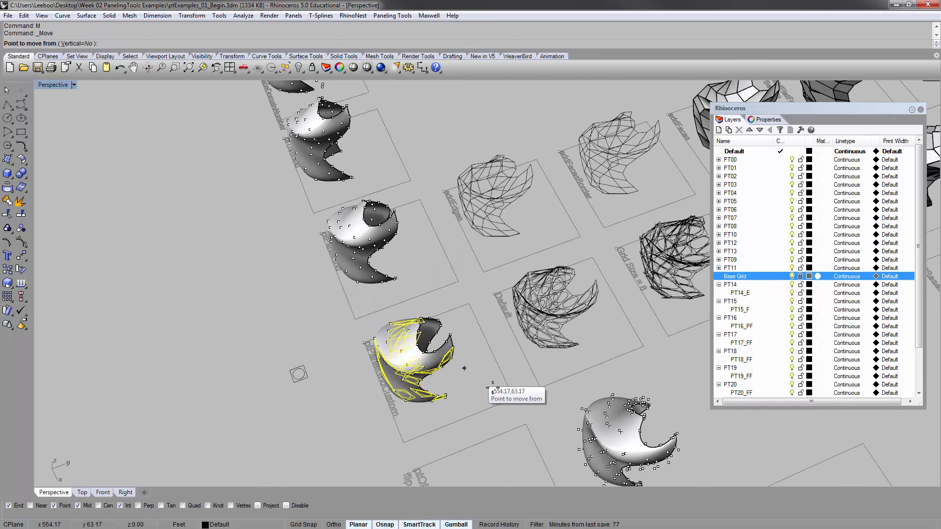
# Move the selected custom panel curves from the ptPanelGridCustom plot to the U V Spacing =2 plot and zoom in on them.
pyautogui.click(510, 395)
pyautogui.scroll(-3, 568, 338)
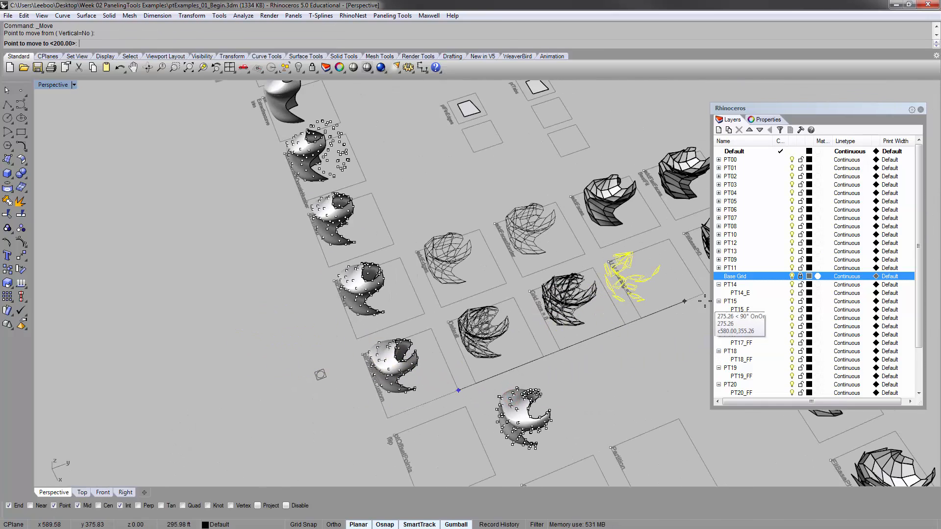
pyautogui.click(704, 295)
pyautogui.write('zs')
pyautogui.press('Return')
pyautogui.press('Escape')
pyautogui.moveTo(570, 359); pyautogui.dragTo(387, 312, button='right')
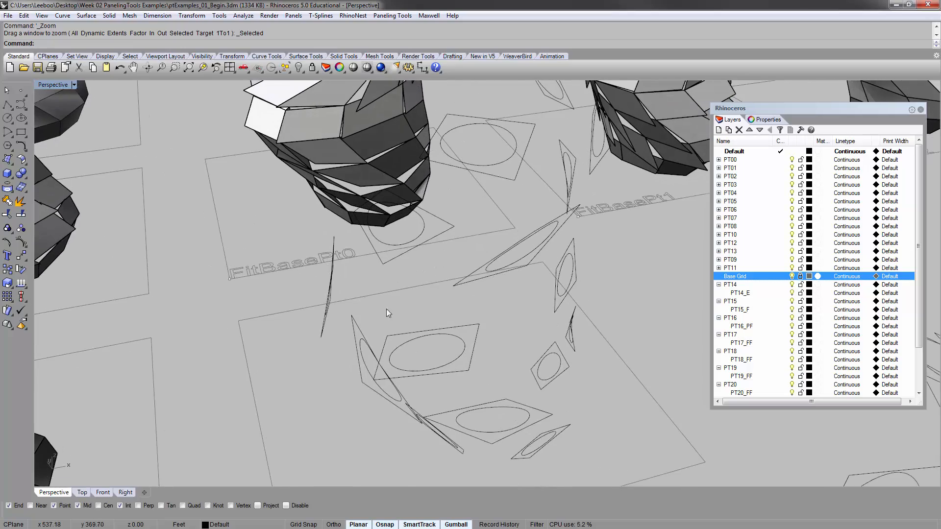
pyautogui.moveTo(500, 300); pyautogui.dragTo(470, 340, button='right')
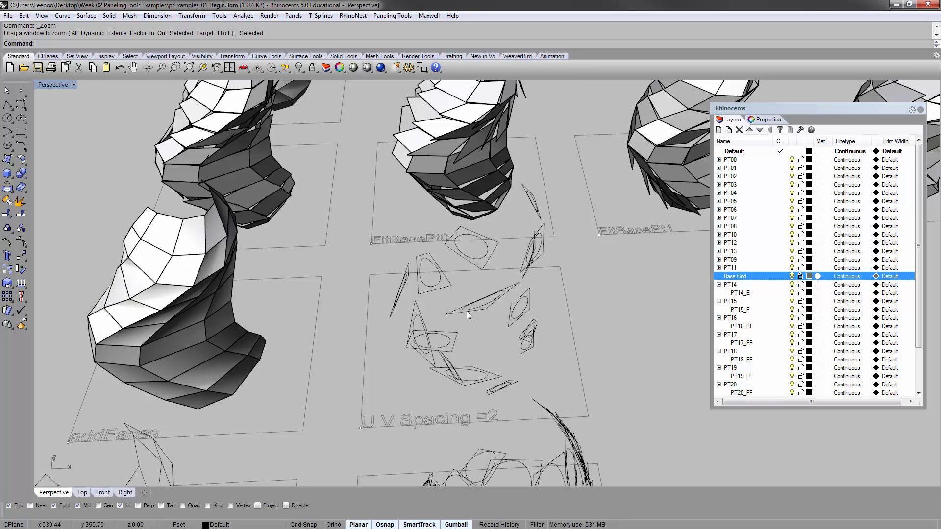
pyautogui.scroll(-10, 467, 311)
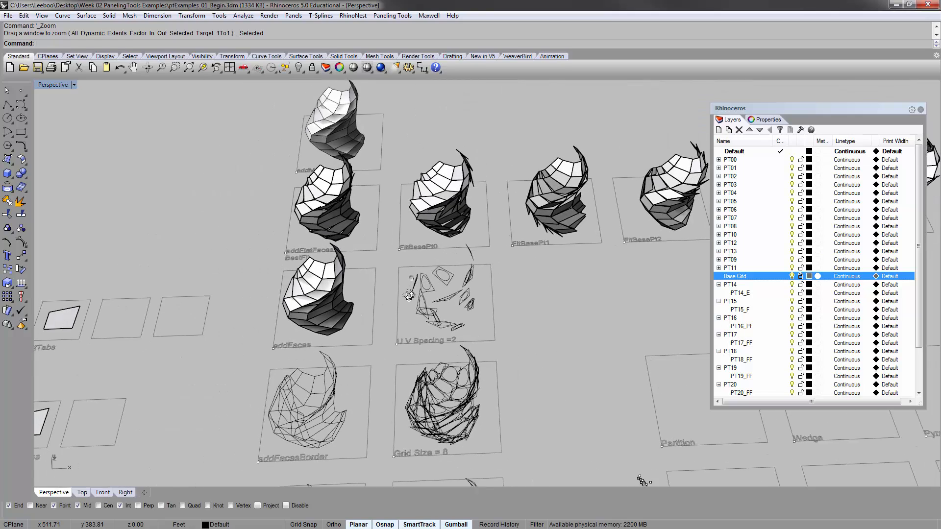
# Copy the surface with its point grid from the ptPanelGridCustom plot 100 ft over to the ptOffsetPoints flip plot, matching plot corners.
pyautogui.scroll(8, 392, 384)
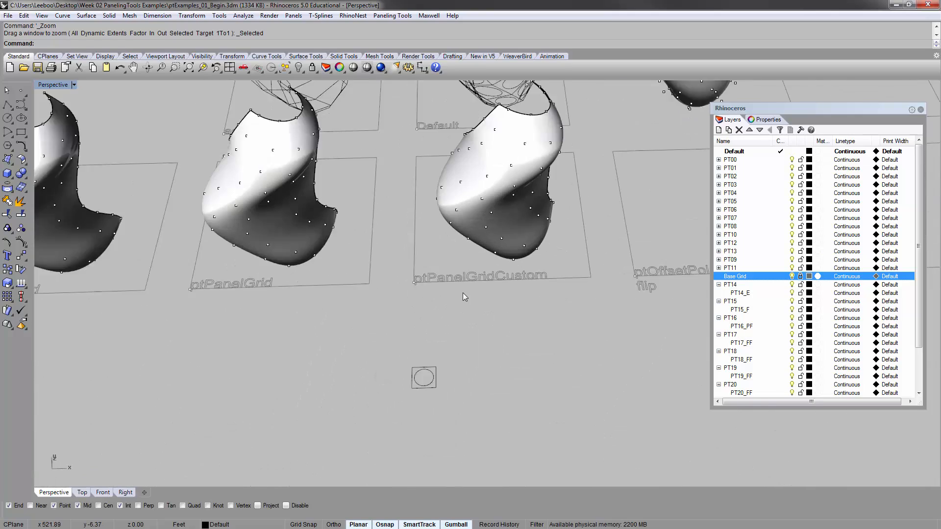
pyautogui.scroll(-5, 392, 291)
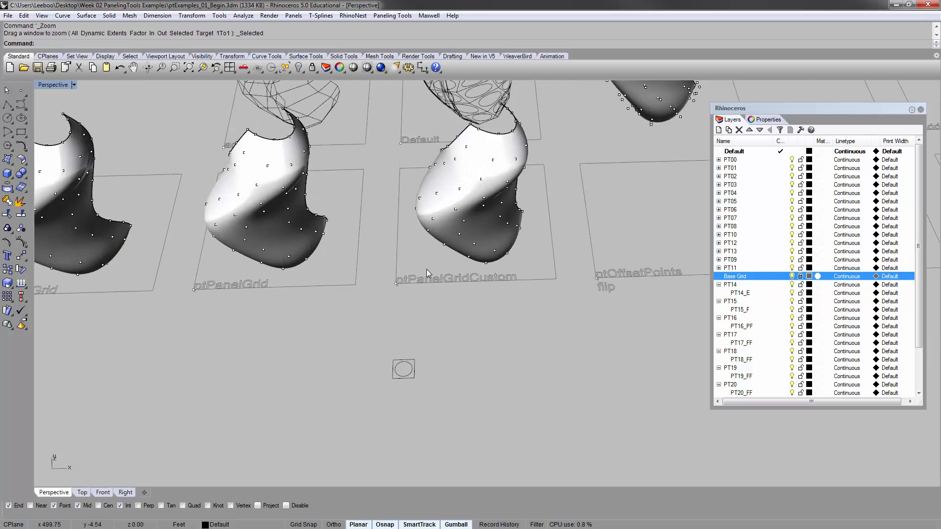
pyautogui.keyDown('shift'); pyautogui.moveTo(517, 252); pyautogui.dragTo(438, 299, button='right'); pyautogui.keyUp('shift')
pyautogui.moveTo(584, 229)
pyautogui.keyDown('shift'); pyautogui.mouseDown(button='right')
pyautogui.moveTo(307, 289)
pyautogui.moveTo(330, 278)
pyautogui.mouseUp(button='right'); pyautogui.keyUp('shift')
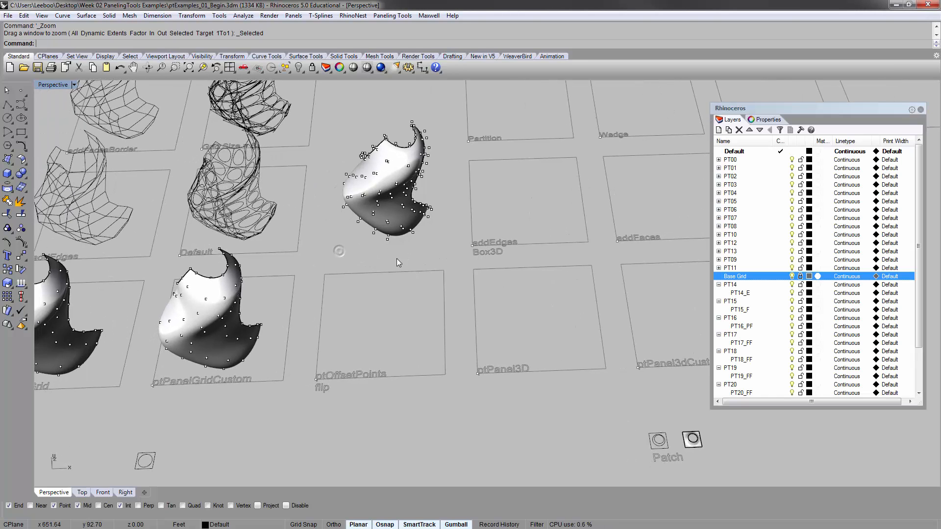
pyautogui.scroll(2, 272, 337)
pyautogui.moveTo(272, 339); pyautogui.dragTo(247, 293)
pyautogui.write('copy')
pyautogui.press('Return')
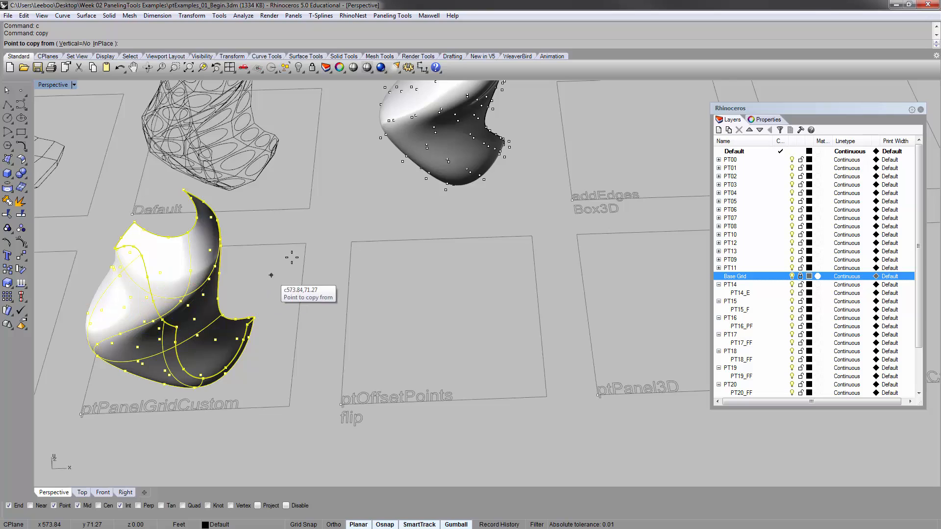
pyautogui.click(306, 244)
pyautogui.click(531, 236)
pyautogui.rightClick(530, 236)
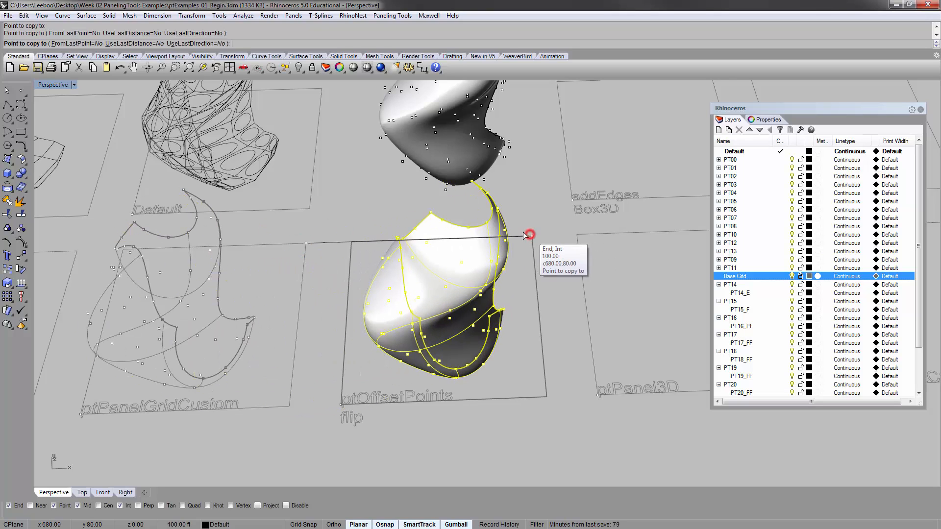
pyautogui.moveTo(387, 216); pyautogui.dragTo(364, 233, button='right')
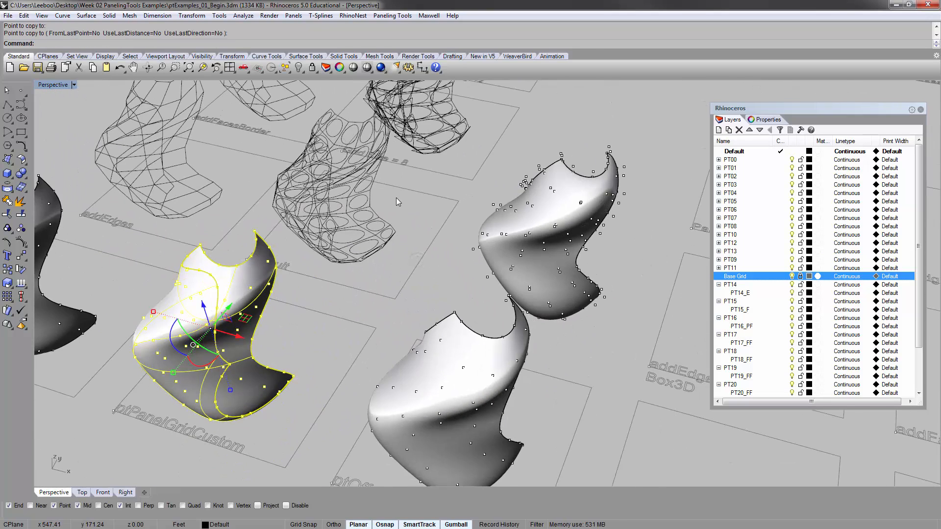
pyautogui.click(396, 198)
# Examine the copied surface and its point grid alongside the neighbouring surface that carries two point grids.
pyautogui.keyDown('shift'); pyautogui.moveTo(389, 198); pyautogui.dragTo(454, 287, button='right'); pyautogui.keyUp('shift')
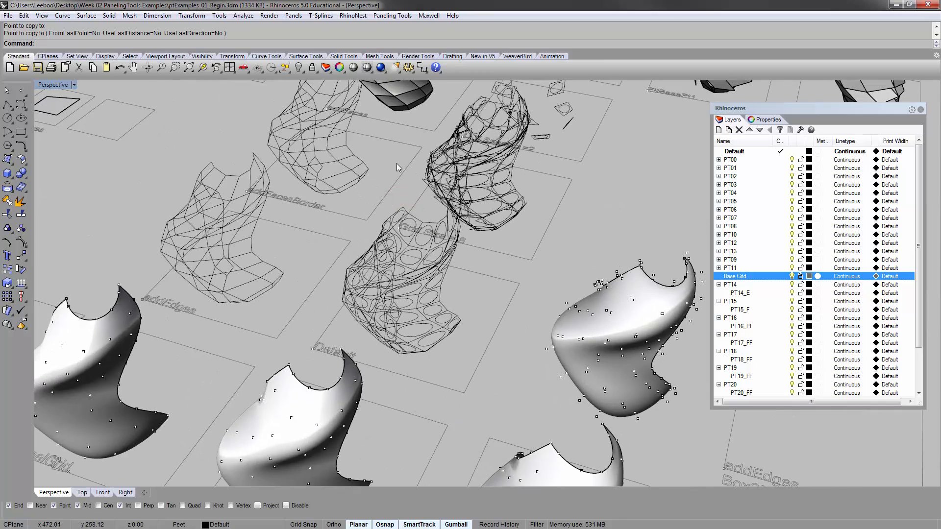
pyautogui.moveTo(445, 223); pyautogui.dragTo(539, 267, button='right')
pyautogui.keyDown('shift'); pyautogui.moveTo(691, 365); pyautogui.dragTo(559, 271, button='right'); pyautogui.keyUp('shift')
pyautogui.keyDown('shift'); pyautogui.moveTo(631, 311); pyautogui.dragTo(593, 314, button='right'); pyautogui.keyUp('shift')
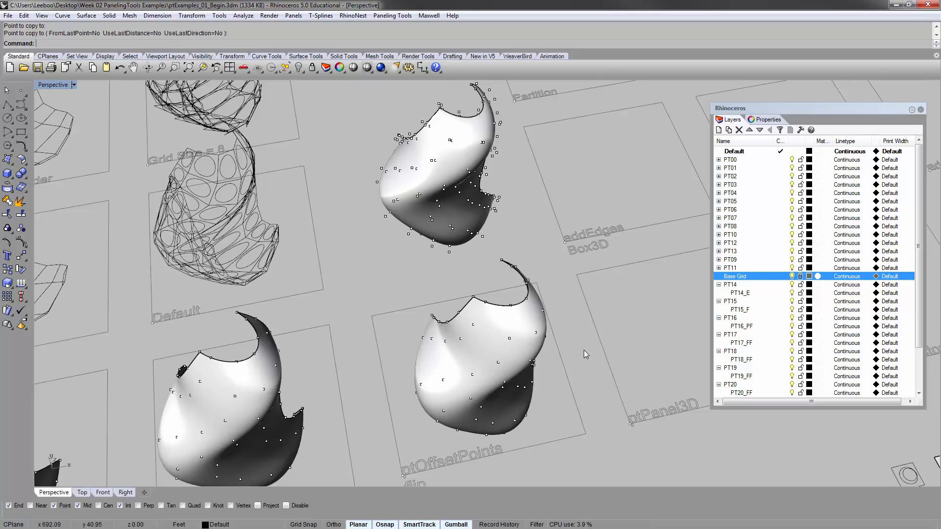
pyautogui.moveTo(531, 243); pyautogui.dragTo(514, 243, button='right')
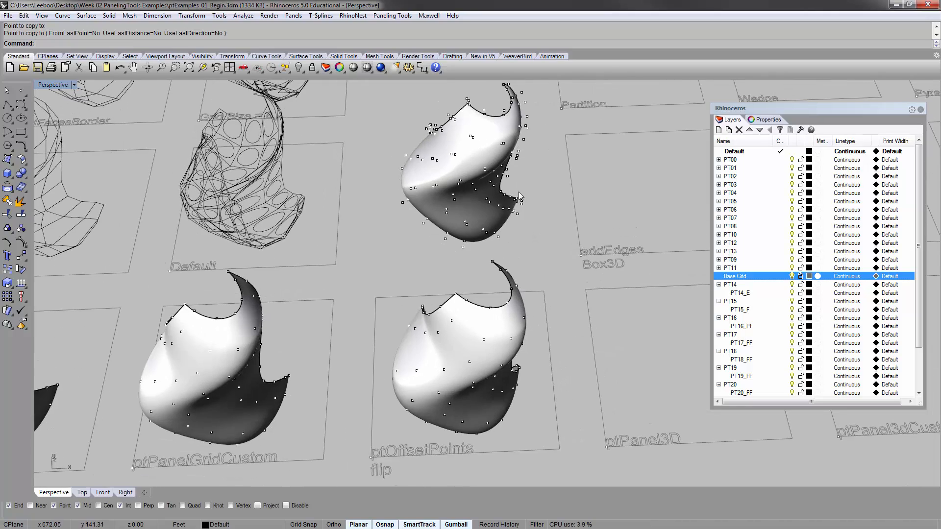
pyautogui.moveTo(519, 196); pyautogui.dragTo(616, 177, button='right')
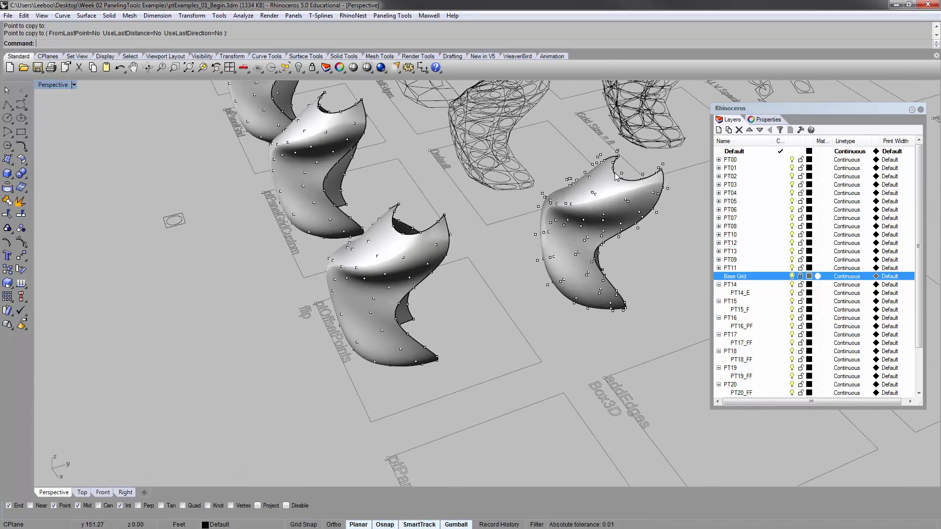
pyautogui.scroll(4, 616, 178)
pyautogui.scroll(-4, 593, 190)
pyautogui.moveTo(449, 284); pyautogui.dragTo(521, 279, button='right')
pyautogui.scroll(5, 522, 280)
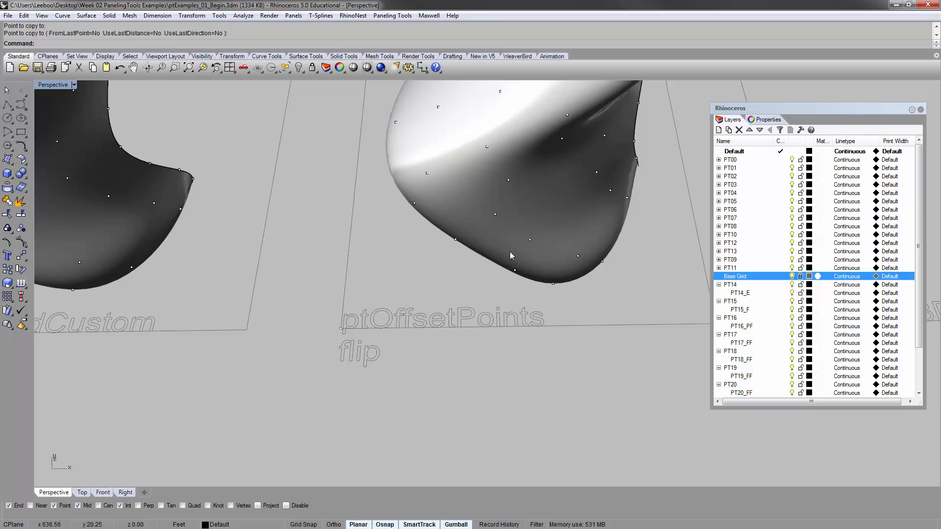
# Offset the point grid from the base surface in the ptOffsetPoints flip plot using ptOffsetPoints with a fixed distance of 1.
pyautogui.write('tOff')
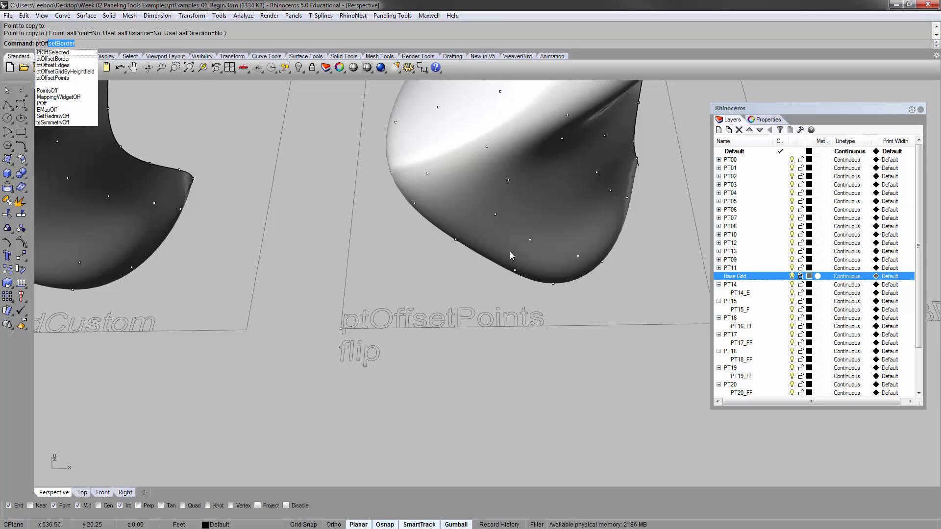
pyautogui.click(71, 77)
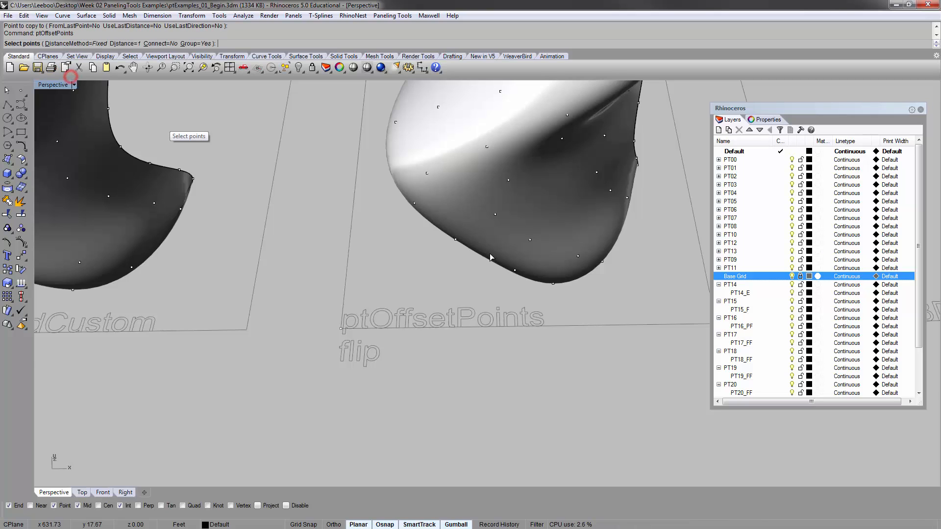
pyautogui.keyDown('shift'); pyautogui.moveTo(489, 252); pyautogui.dragTo(369, 377, button='right'); pyautogui.keyUp('shift')
pyautogui.click(435, 201)
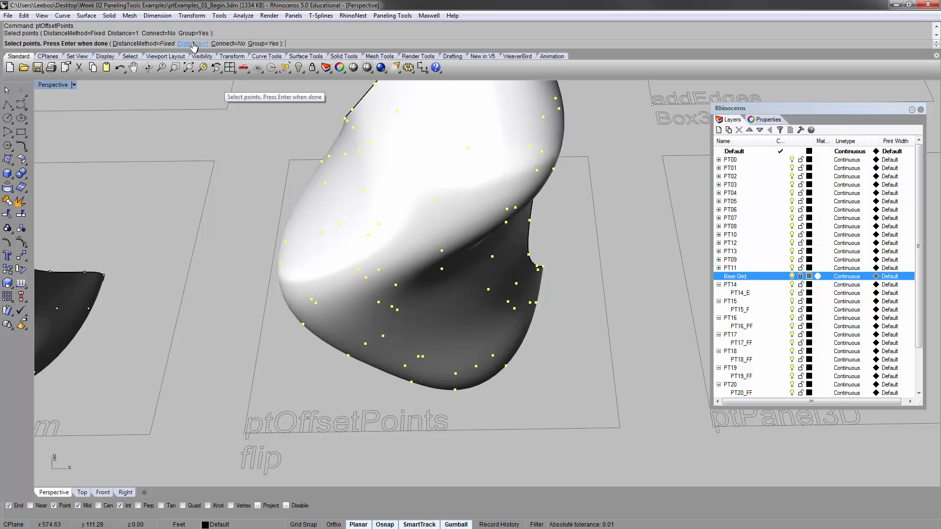
pyautogui.press('Return')
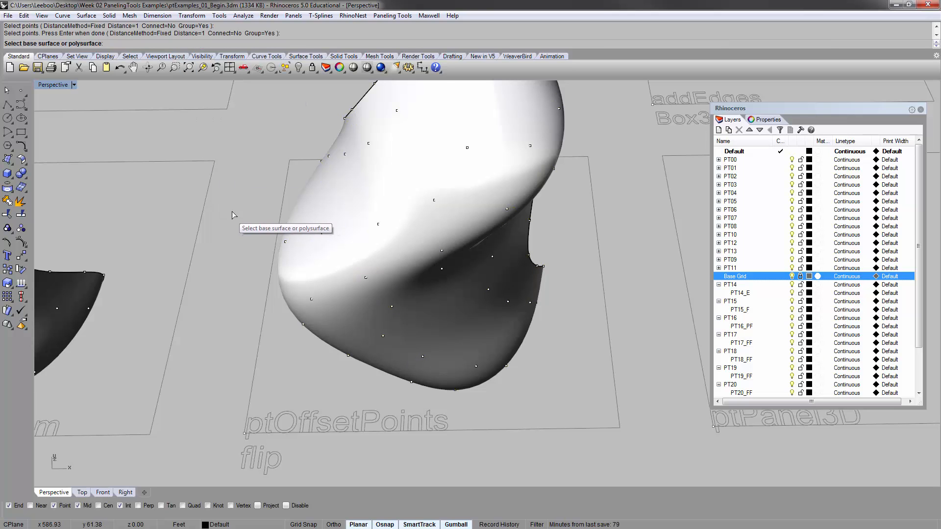
pyautogui.keyDown('shift'); pyautogui.moveTo(355, 204); pyautogui.dragTo(331, 220, button='right'); pyautogui.keyUp('shift')
pyautogui.scroll(-4, 323, 268)
pyautogui.scroll(3, 331, 220)
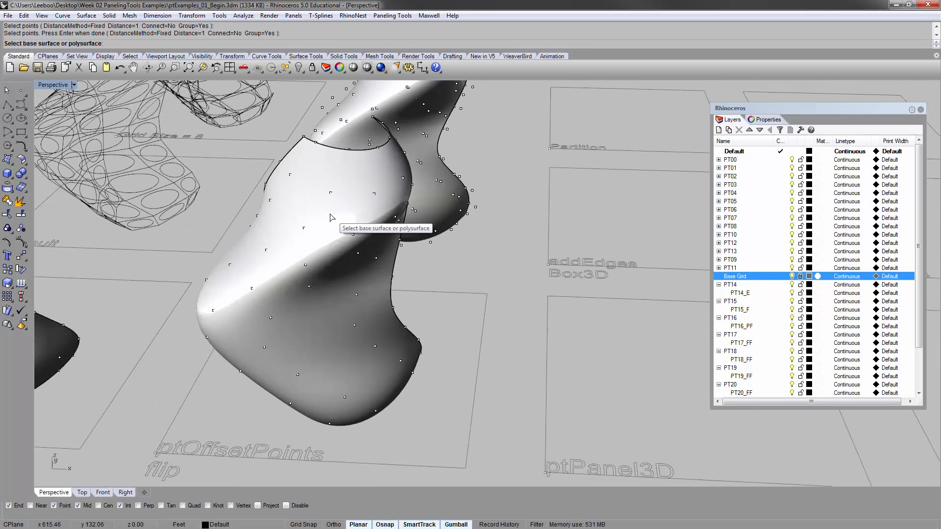
pyautogui.click(319, 220)
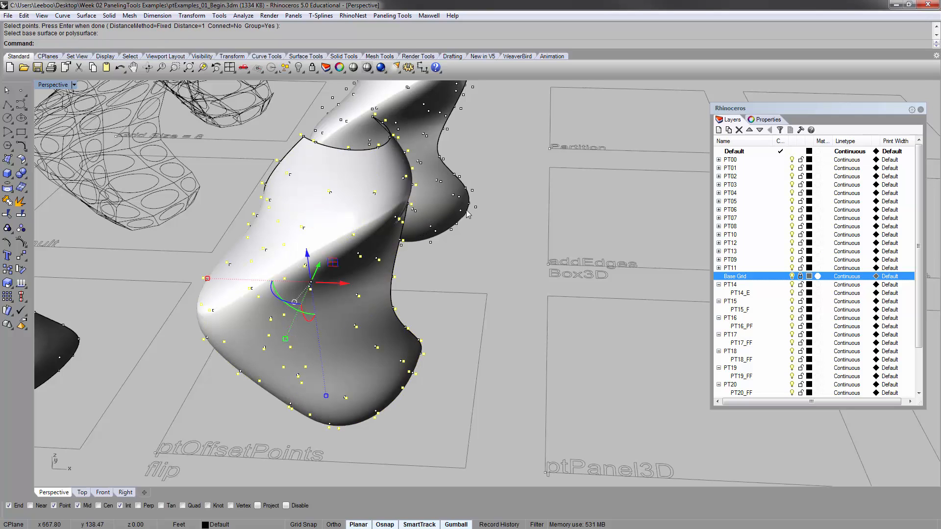
pyautogui.click(498, 239)
# Inspect the offset points around the surface, and measure the distance between paired points at the tip of the neighbouring offset example.
pyautogui.moveTo(498, 238); pyautogui.dragTo(437, 160, button='right')
pyautogui.scroll(5, 421, 147)
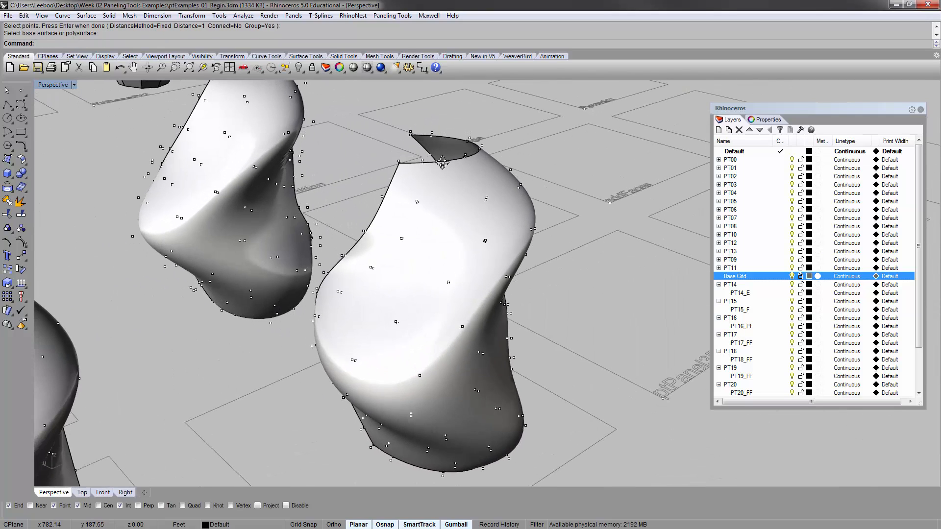
pyautogui.scroll(3, 411, 142)
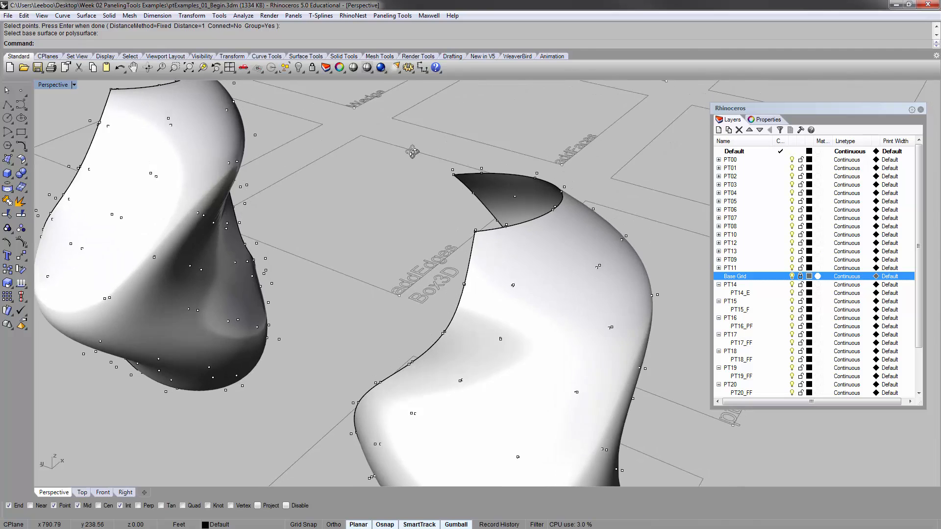
pyautogui.scroll(2, 462, 191)
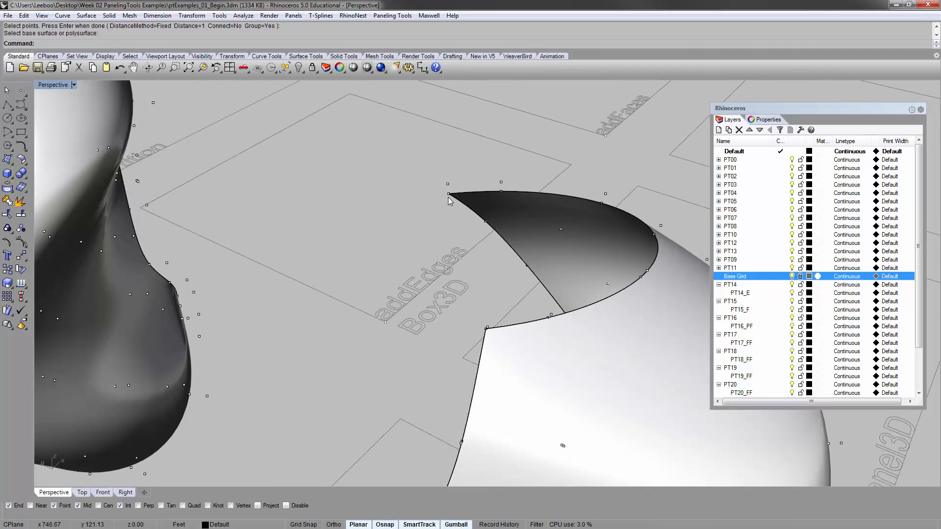
pyautogui.scroll(-8, 457, 172)
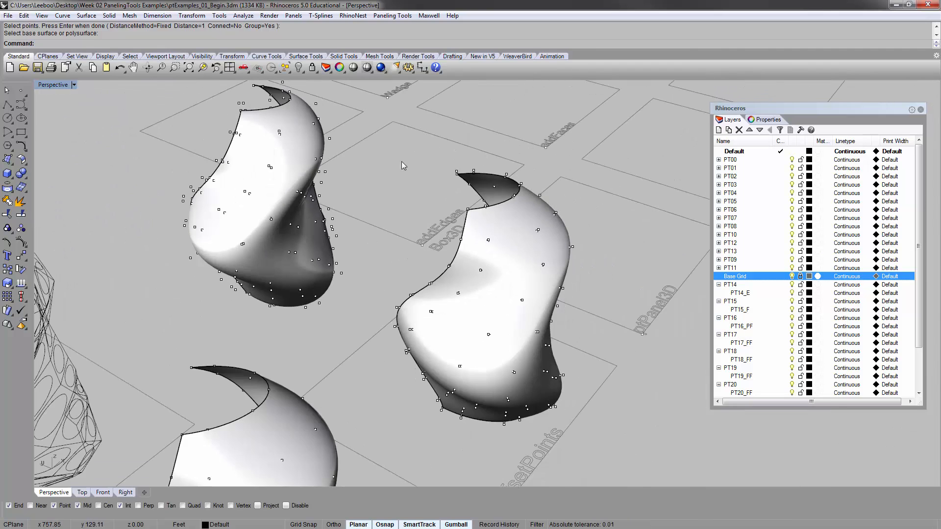
pyautogui.moveTo(401, 161); pyautogui.dragTo(340, 135, button='right')
pyautogui.keyDown('shift'); pyautogui.moveTo(340, 135); pyautogui.dragTo(421, 141, button='right'); pyautogui.keyUp('shift')
pyautogui.scroll(6, 420, 197)
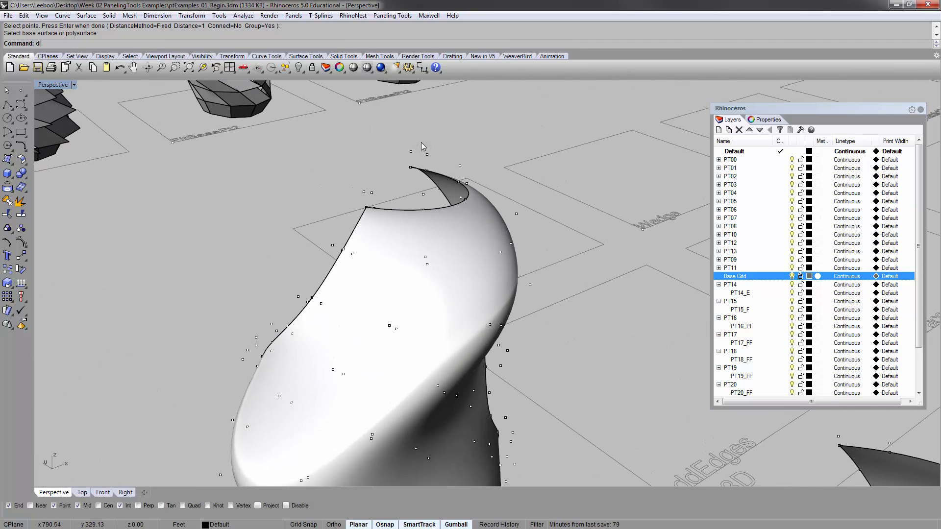
pyautogui.write('stance')
pyautogui.press('Return')
pyautogui.click(411, 152)
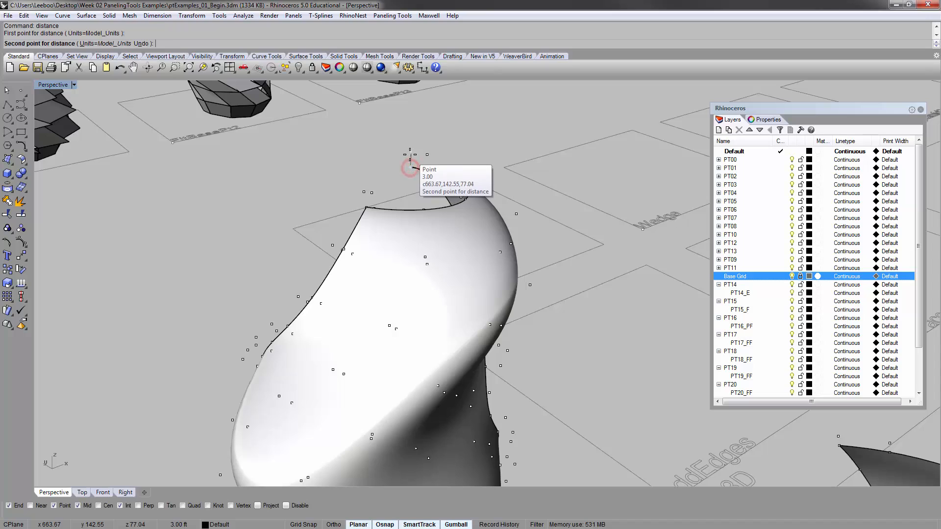
pyautogui.click(411, 168)
# Delete the offset point group from the surface in the ptOffsetPoints flip plot.
pyautogui.scroll(-8, 366, 146)
pyautogui.scroll(4, 458, 190)
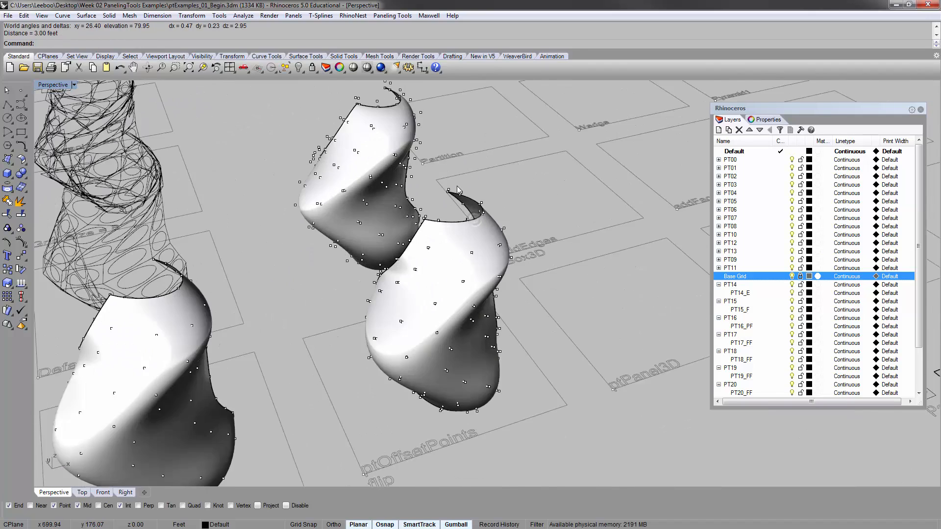
pyautogui.scroll(3, 446, 195)
pyautogui.click(445, 194)
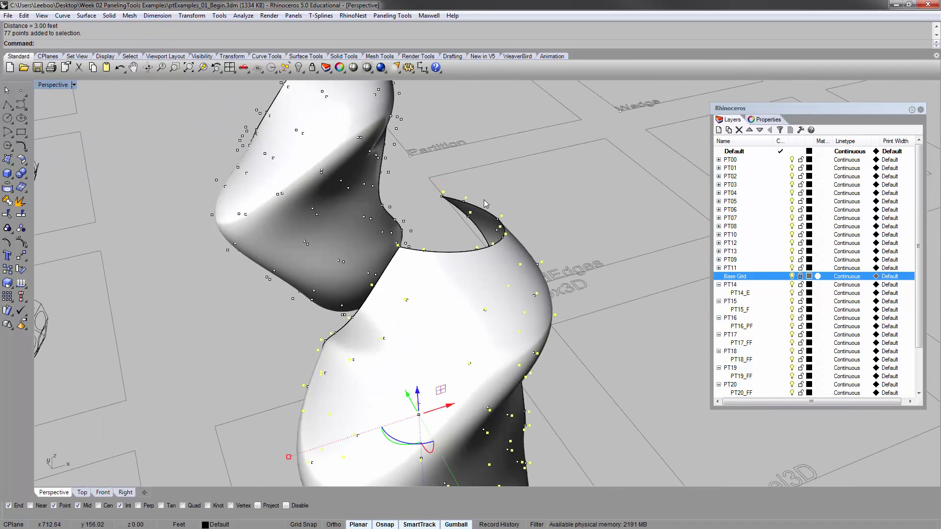
pyautogui.press('Delete')
# Flip the normal direction of the surface in the ptOffsetPoints flip plot.
pyautogui.scroll(-6, 410, 240)
pyautogui.scroll(6, 411, 240)
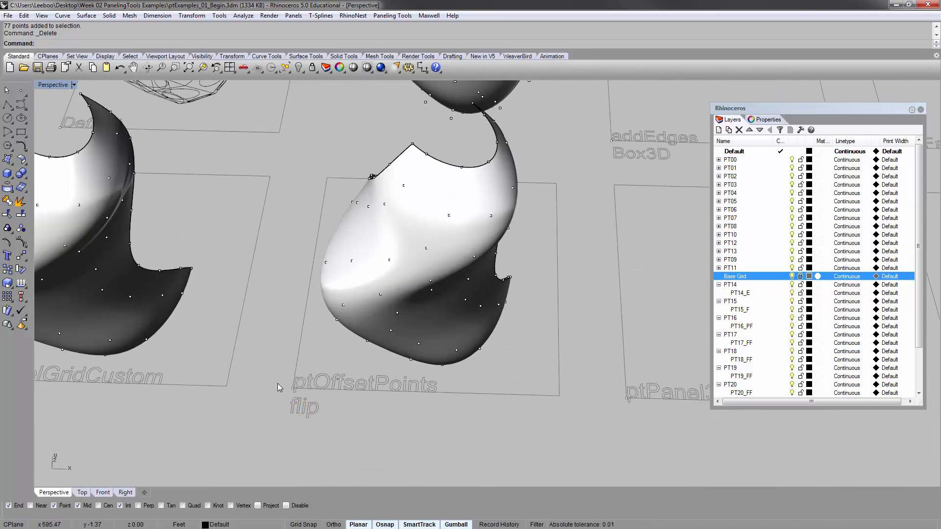
pyautogui.keyDown('shift'); pyautogui.moveTo(399, 357); pyautogui.dragTo(367, 381, button='right'); pyautogui.keyUp('shift')
pyautogui.click(394, 263)
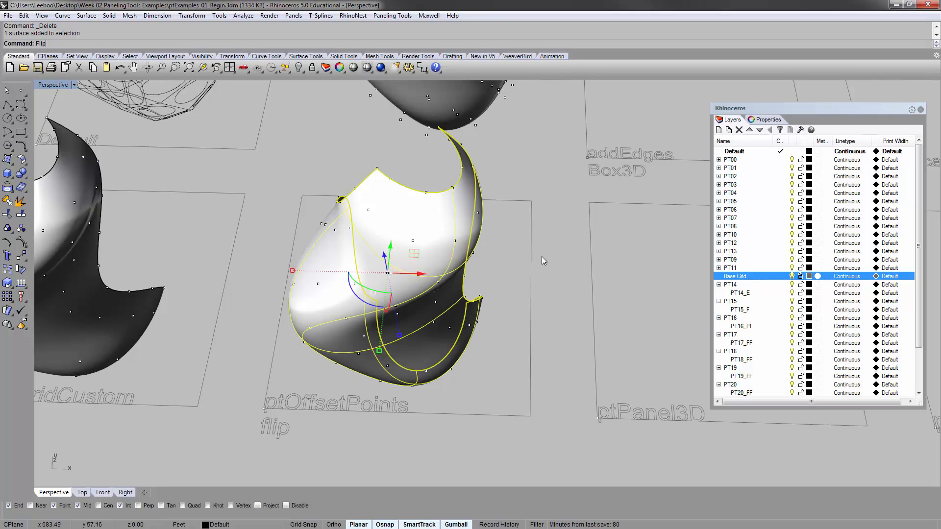
pyautogui.write('Flip')
pyautogui.press('Return')
# Display the flipped surface's direction arrows with Dir, check which way they point, and close the command.
pyautogui.write('Dir')
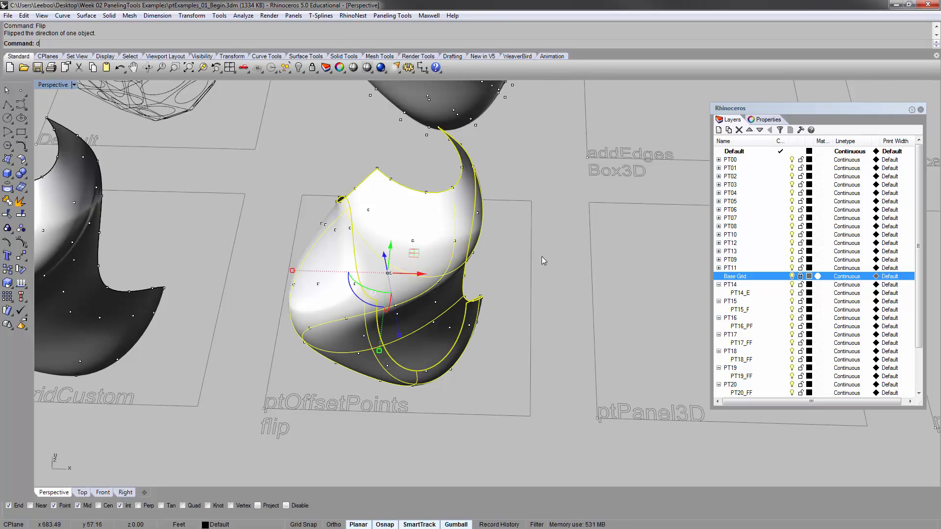
pyautogui.press('Return')
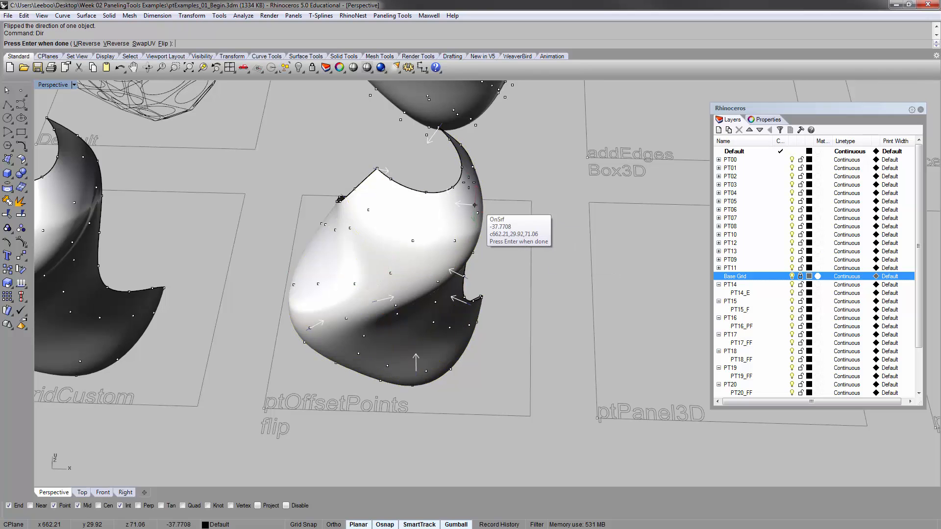
pyautogui.moveTo(497, 256); pyautogui.dragTo(441, 251, button='right')
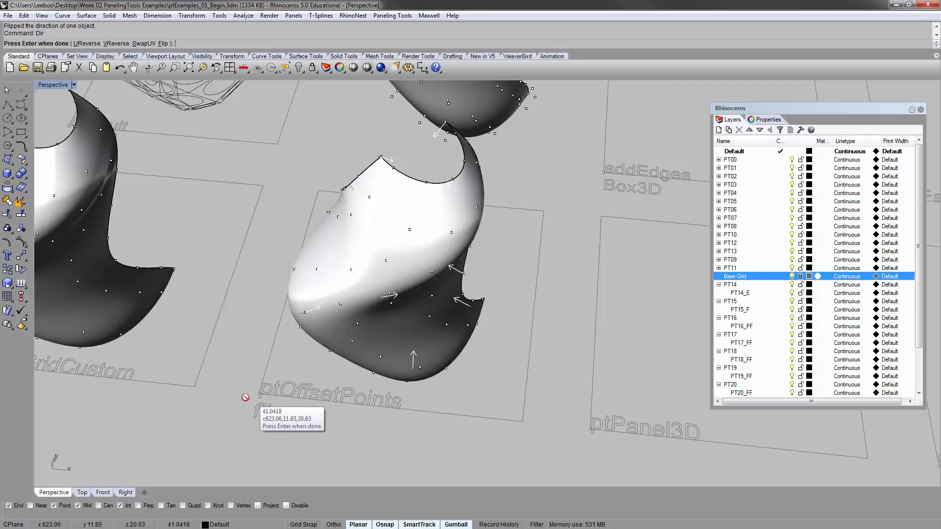
pyautogui.moveTo(449, 210); pyautogui.dragTo(453, 188, button='right')
pyautogui.rightClick(449, 207)
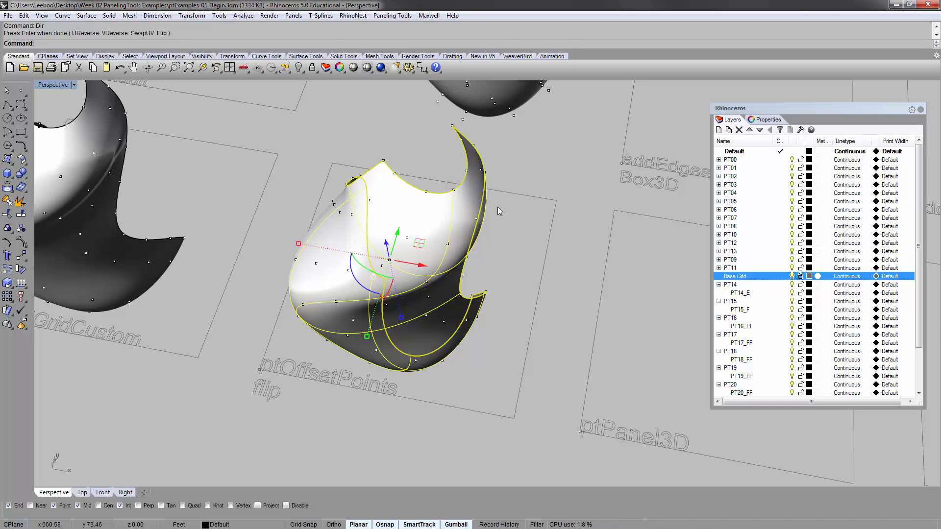
# Start ptOffsetPoints on the surface's point grid in the ptOffsetPoints flip plot and set the offset distance to 3.
pyautogui.write('ptOffsetBorder')
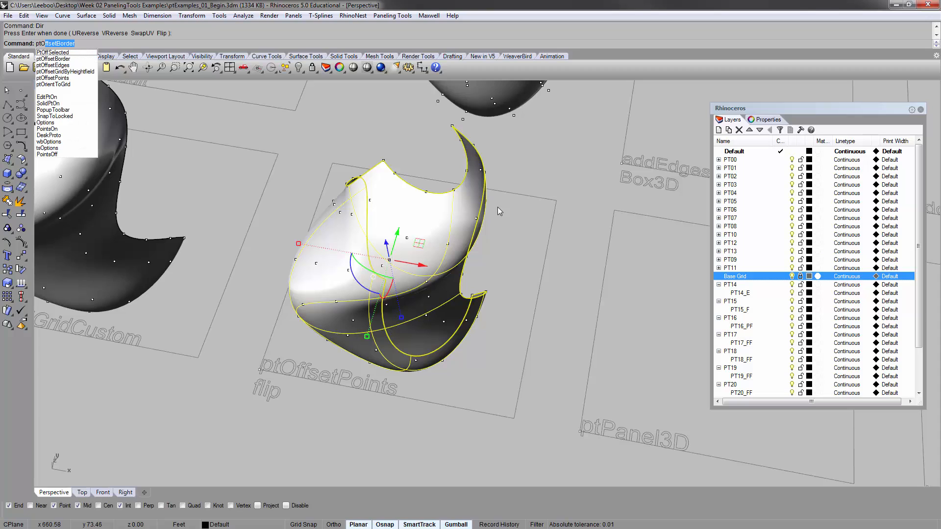
pyautogui.click(90, 79)
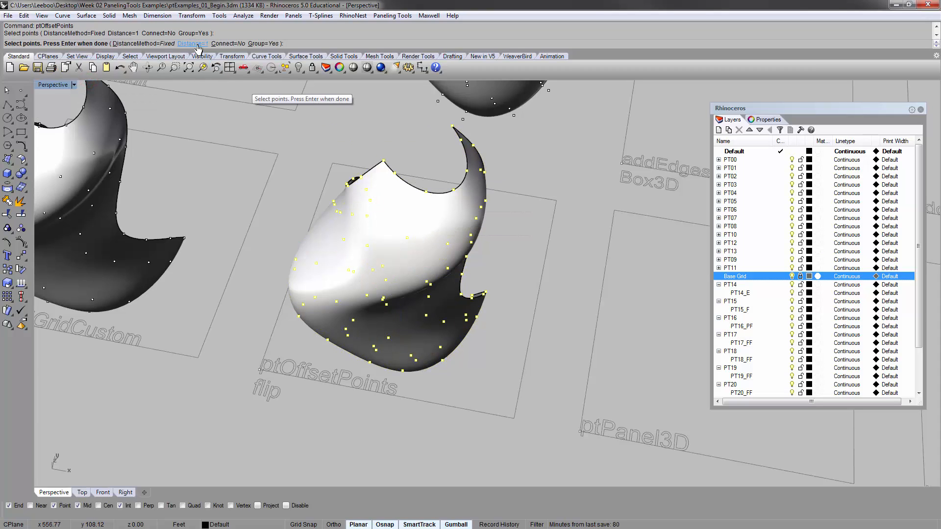
pyautogui.click(195, 44)
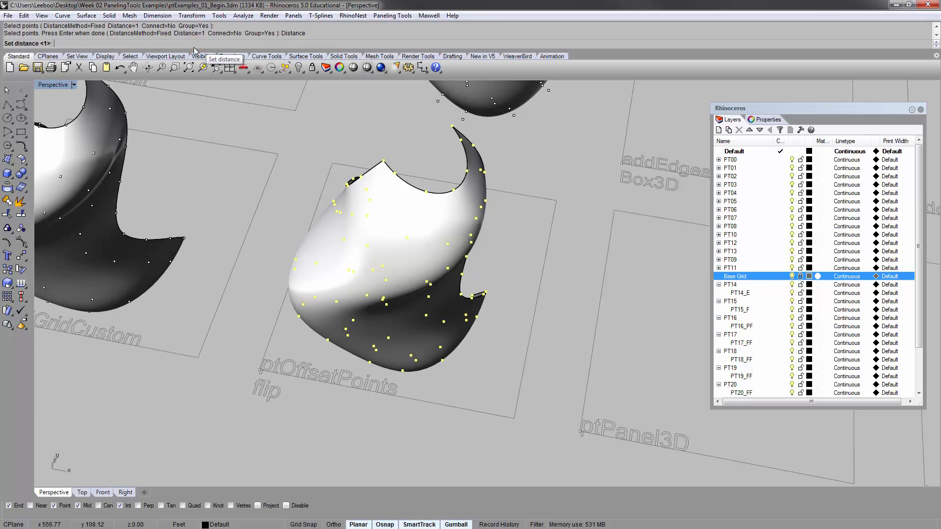
pyautogui.write('3')
pyautogui.press('Return')
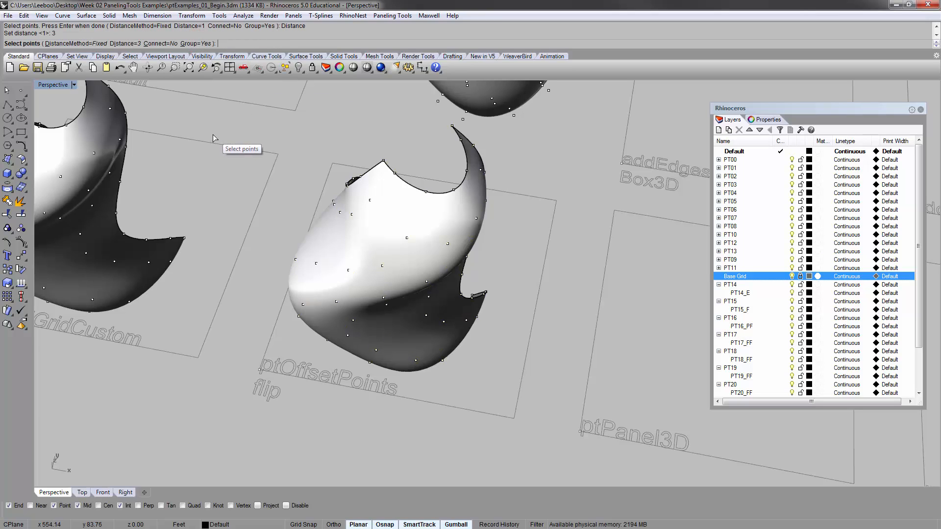
# Review the available DistanceMethod choices for the point offset and leave the command.
pyautogui.click(87, 44)
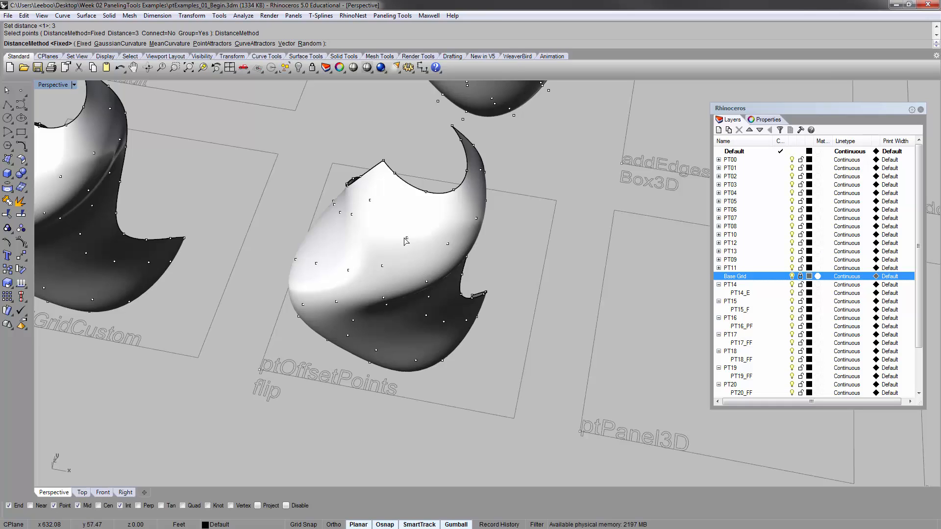
pyautogui.click(83, 43)
pyautogui.press('Escape')
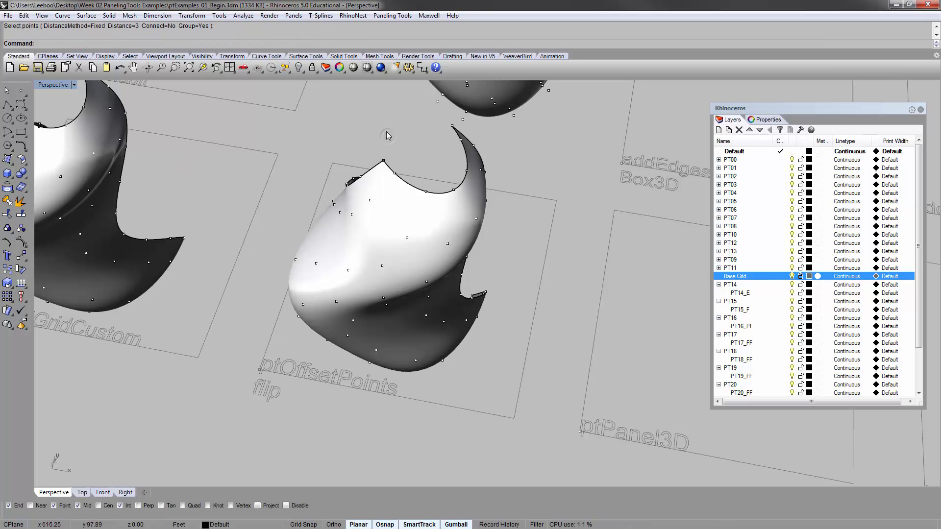
# Offset the point grid in the ptOffsetPoints flip plot by a fixed distance of 3, using its surface as the base.
pyautogui.moveTo(408, 151); pyautogui.dragTo(386, 160, button='right')
pyautogui.scroll(-6, 386, 161)
pyautogui.scroll(4, 439, 257)
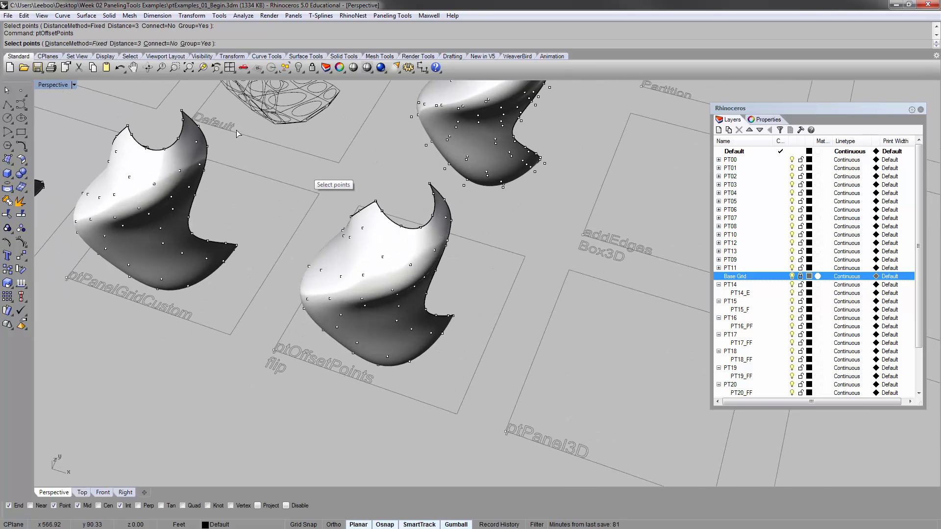
pyautogui.click(383, 258)
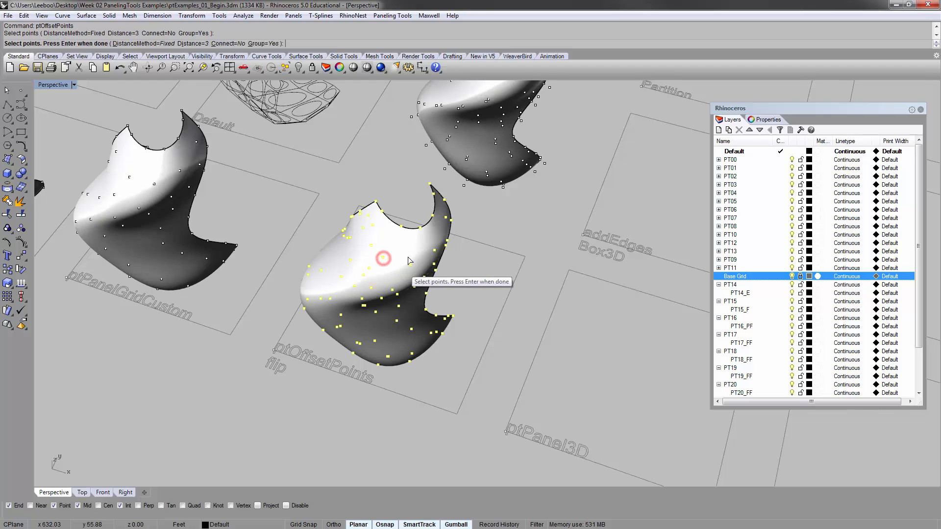
pyautogui.press('Return')
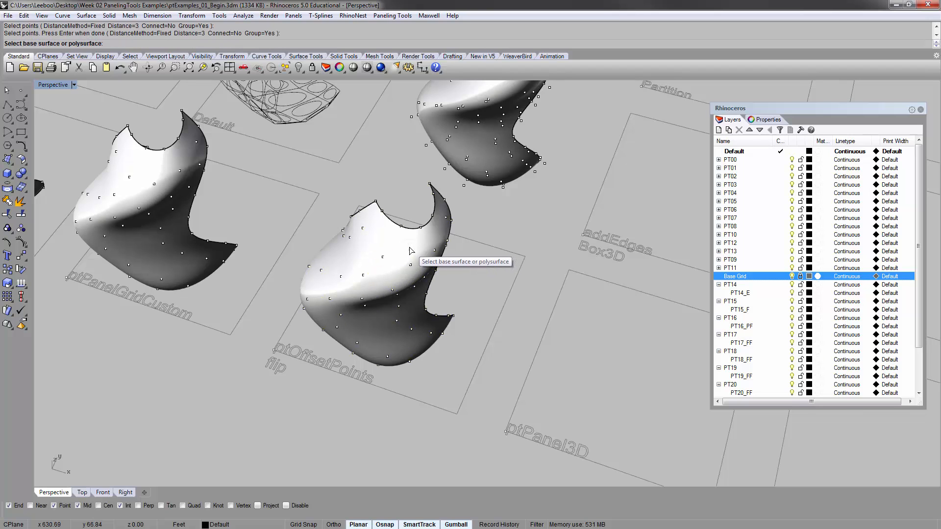
pyautogui.click(410, 250)
# Delete the new offset points in the ptOffsetPoints flip plot and flip the surface's normal direction again.
pyautogui.moveTo(454, 252); pyautogui.dragTo(484, 231, button='right')
pyautogui.scroll(7, 407, 266)
pyautogui.press('Delete')
pyautogui.click(484, 232)
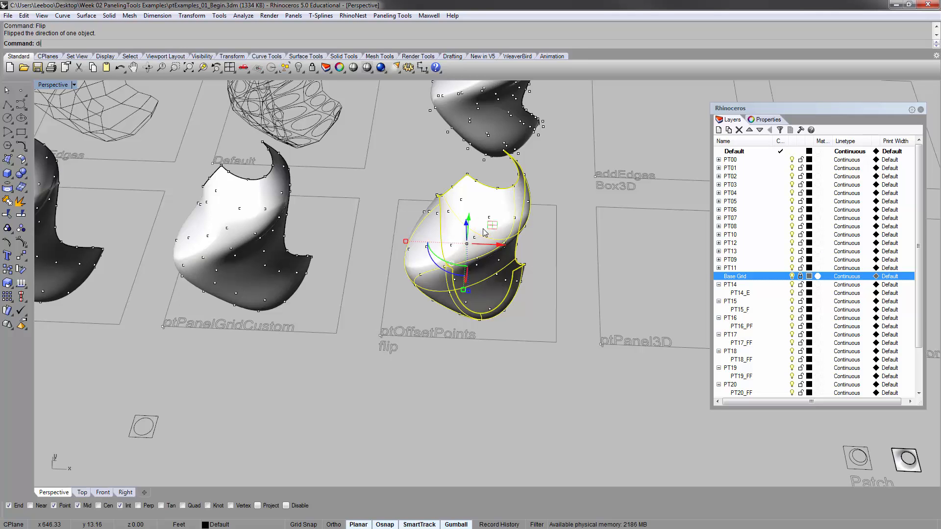
# Display the surface's direction arrows with Dir, check which way they point, and close the command.
pyautogui.write('r')
pyautogui.press('Return')
pyautogui.moveTo(530, 202); pyautogui.dragTo(447, 159, button='right')
pyautogui.scroll(5, 446, 216)
pyautogui.moveTo(445, 231); pyautogui.dragTo(531, 203, button='right')
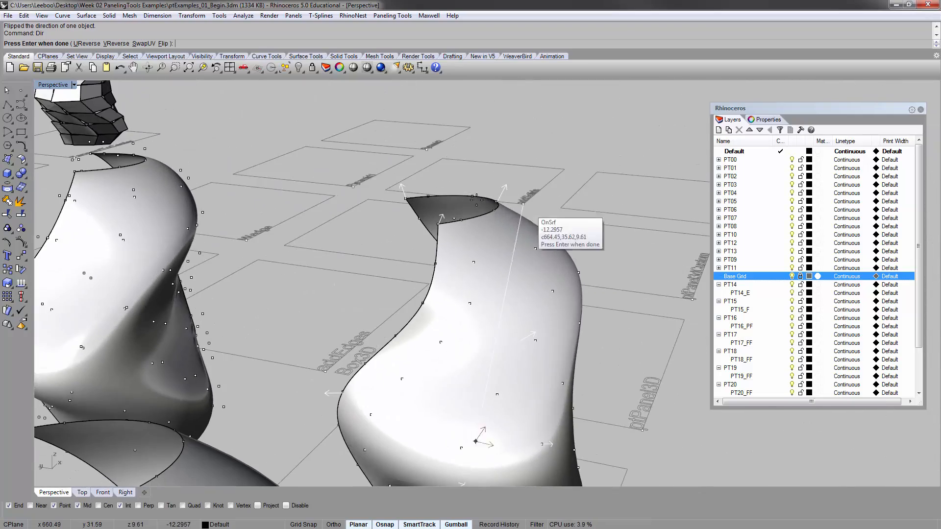
pyautogui.press('Return')
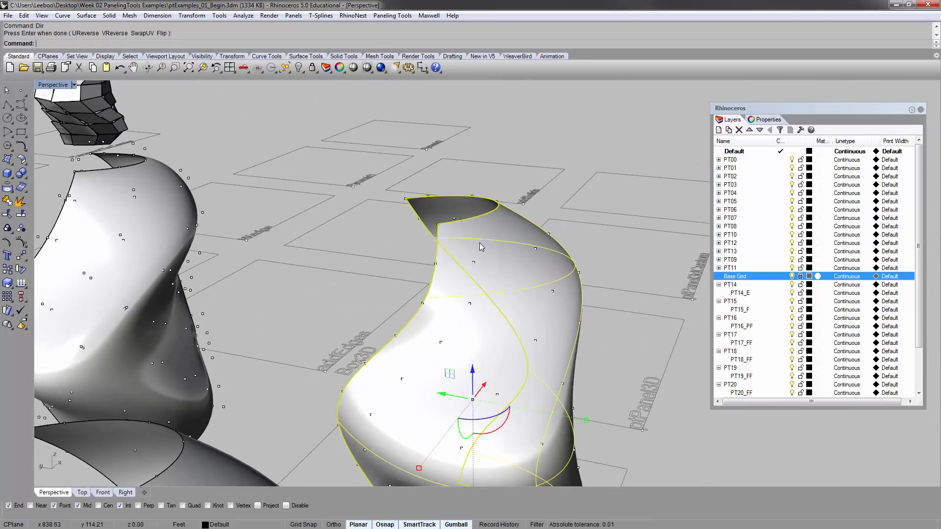
pyautogui.moveTo(539, 270); pyautogui.dragTo(442, 275, button='right')
pyautogui.press('Escape')
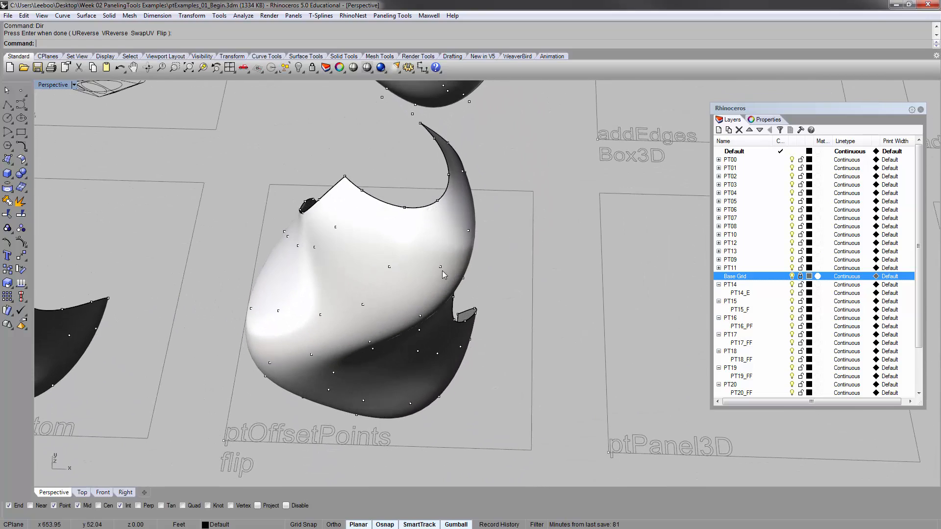
# Run ptOffsetPoints on the flipped surface's grid with a fixed distance of 3, using that surface as the base.
pyautogui.write('ptOffsetPoints')
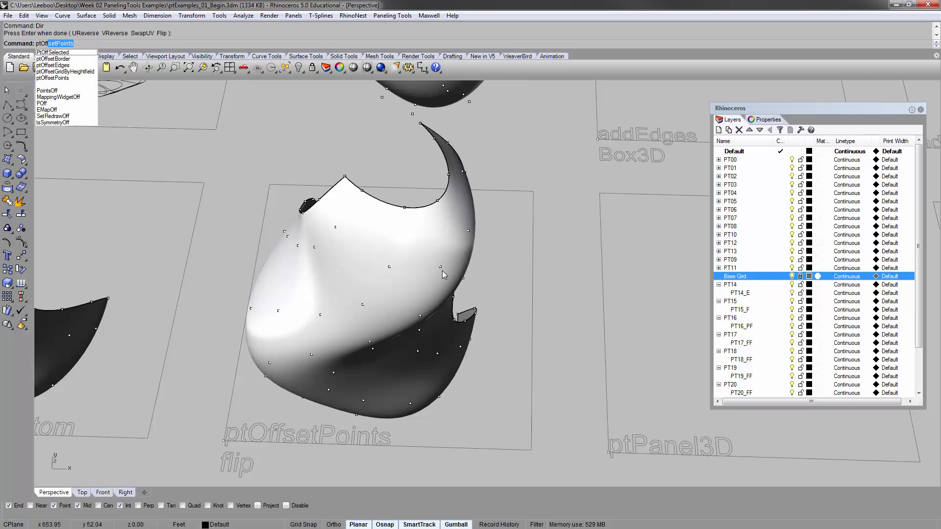
pyautogui.press('Return')
pyautogui.click(337, 228)
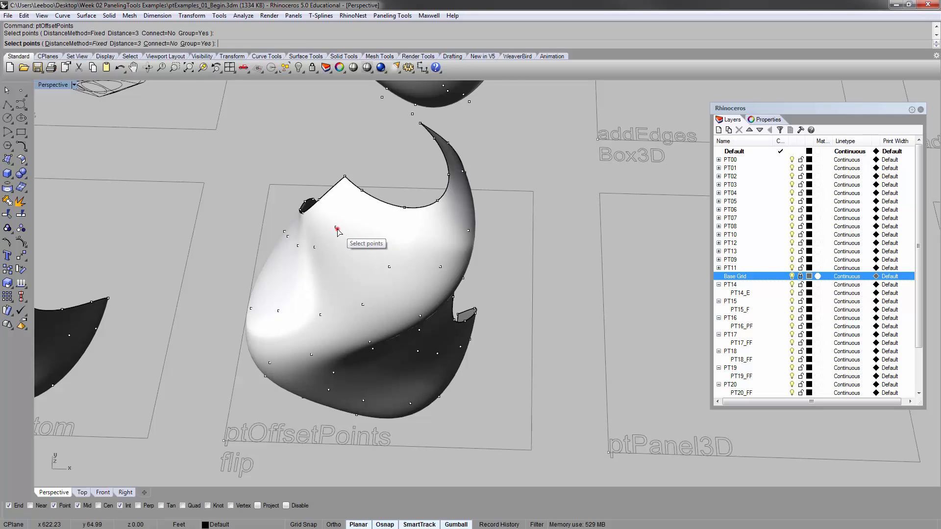
pyautogui.rightClick(369, 231)
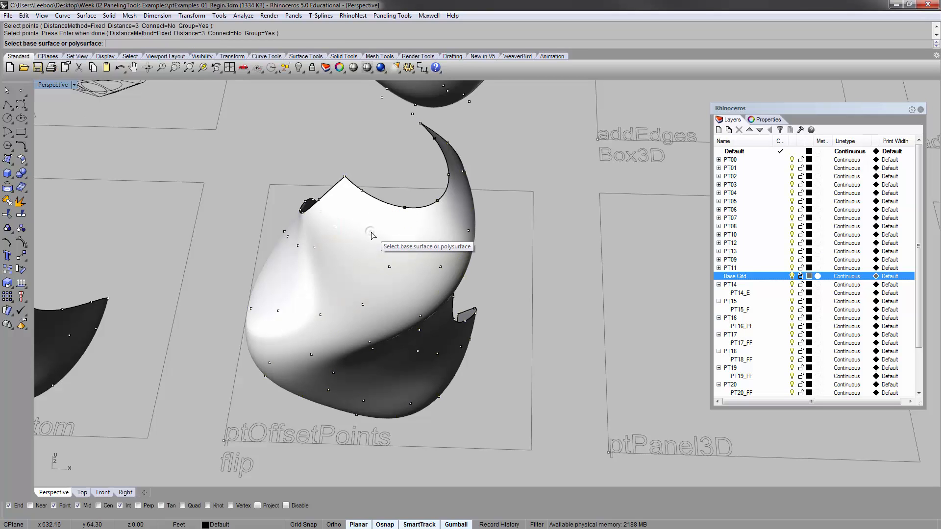
pyautogui.click(360, 261)
# Inspect the offset points around the surface, and delete the neighbouring offset example behind the ptOffsetPoints flip plot.
pyautogui.moveTo(489, 330); pyautogui.dragTo(302, 322, button='right')
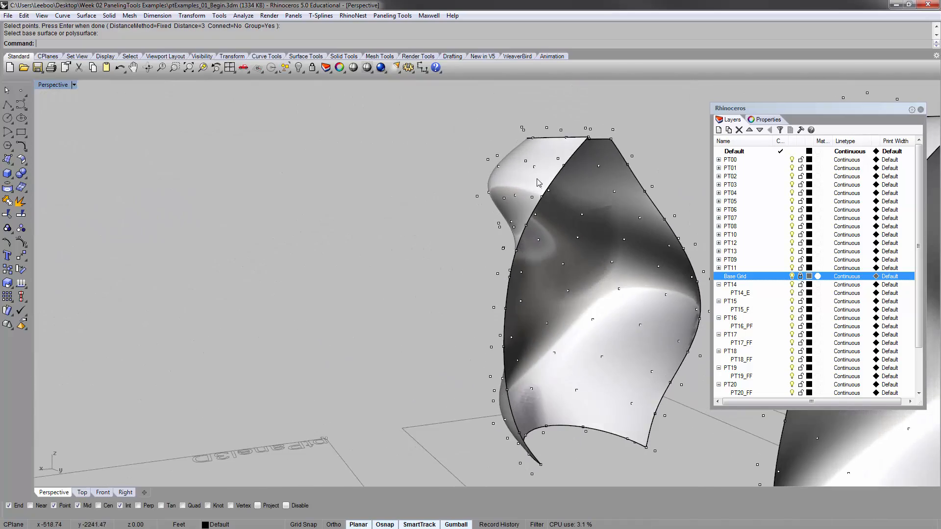
pyautogui.scroll(5, 538, 180)
pyautogui.moveTo(537, 180); pyautogui.dragTo(365, 155, button='right')
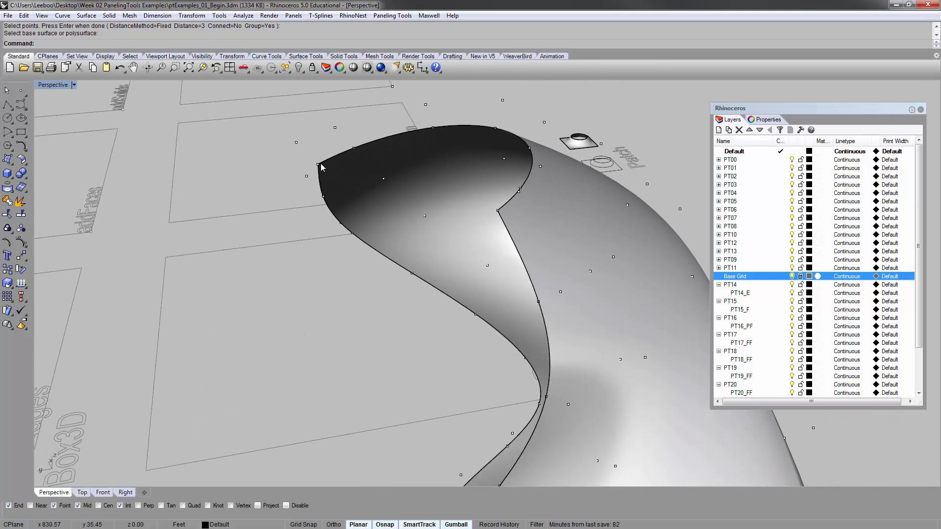
pyautogui.moveTo(262, 134); pyautogui.dragTo(417, 188, button='right')
pyautogui.scroll(-6, 460, 208)
pyautogui.moveTo(417, 187); pyautogui.dragTo(364, 149)
pyautogui.press('Delete')
# Copy the surface with both point grids from the ptOffsetPoints flip plot into the ptPanel3D plot, matching the plot corners.
pyautogui.keyDown('shift'); pyautogui.moveTo(392, 274); pyautogui.dragTo(375, 258, button='right'); pyautogui.keyUp('shift')
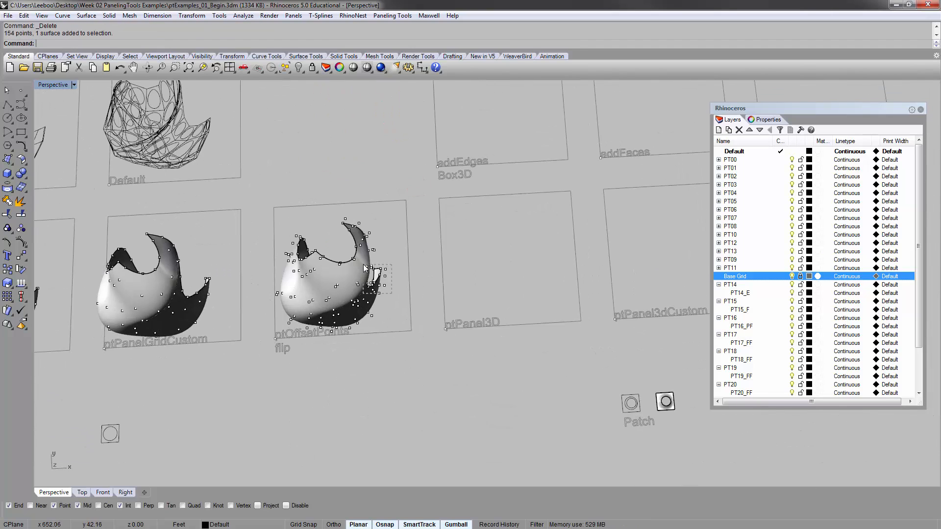
pyautogui.click(370, 256)
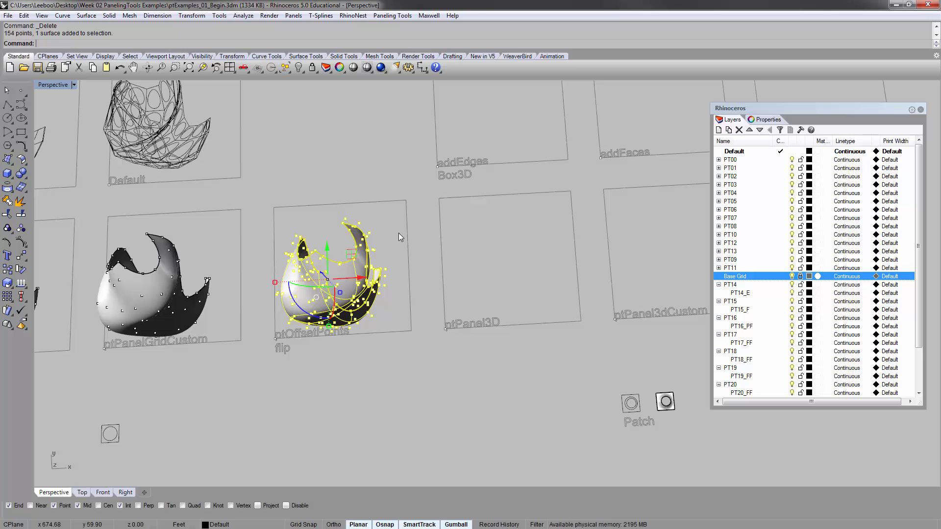
pyautogui.write('c')
pyautogui.press('Return')
pyautogui.click(404, 206)
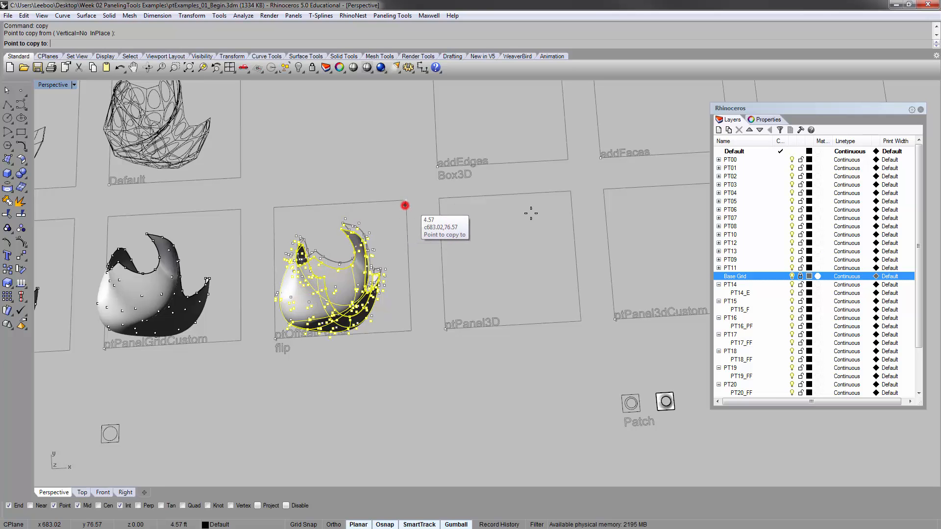
pyautogui.click(574, 189)
pyautogui.press('Return')
# Check the copied point grids and surface in the ptPanel3D plot by selecting them separately, and clear the selection.
pyautogui.scroll(6, 565, 213)
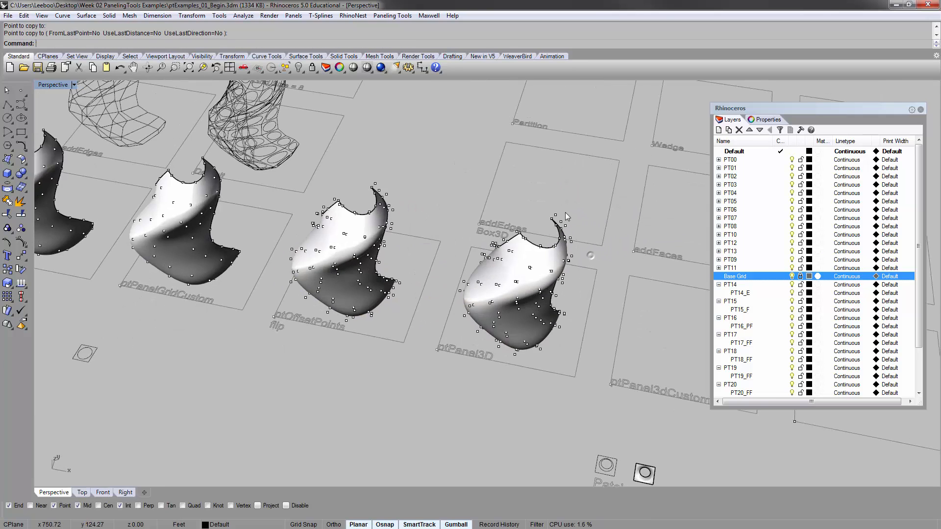
pyautogui.click(530, 225)
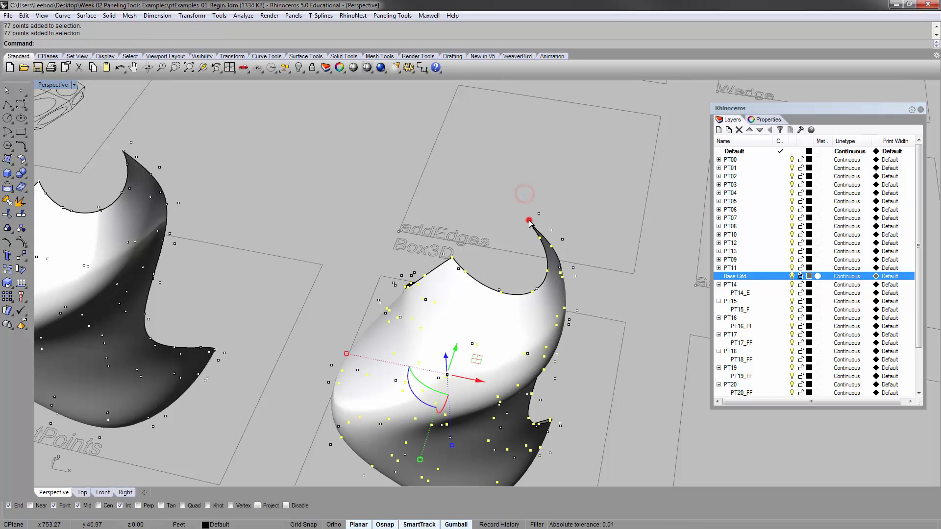
pyautogui.click(520, 189)
pyautogui.click(513, 319)
pyautogui.click(577, 185)
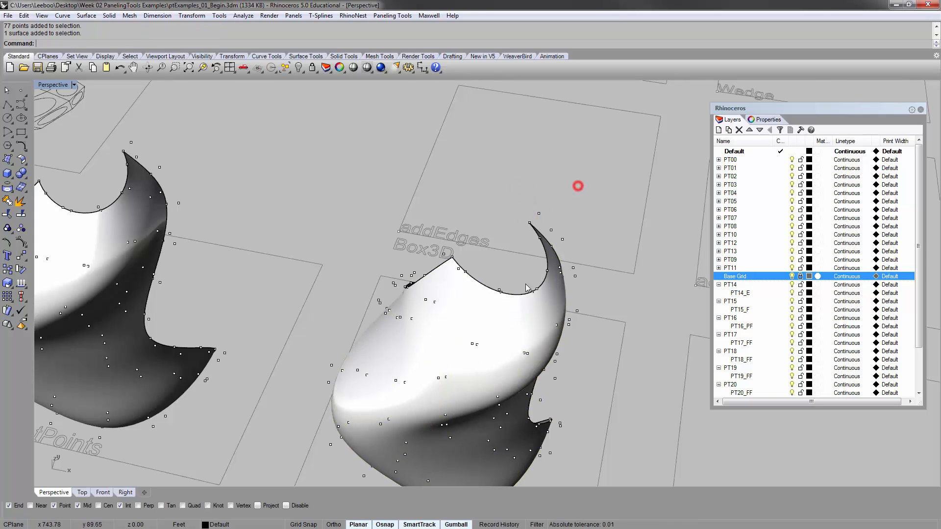
# Panel between the surface grid and the offset grid with ptPanel3D, using the Box3D pattern with edges, faces, solids and meshes.
pyautogui.keyDown('shift'); pyautogui.moveTo(481, 375); pyautogui.dragTo(438, 325, button='right'); pyautogui.keyUp('shift')
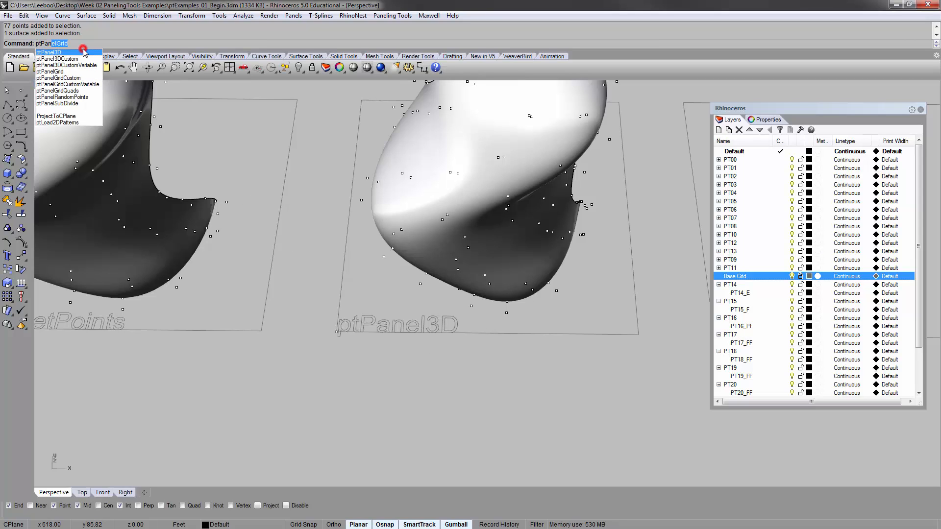
pyautogui.click(84, 54)
pyautogui.moveTo(548, 219); pyautogui.dragTo(465, 324, button='right')
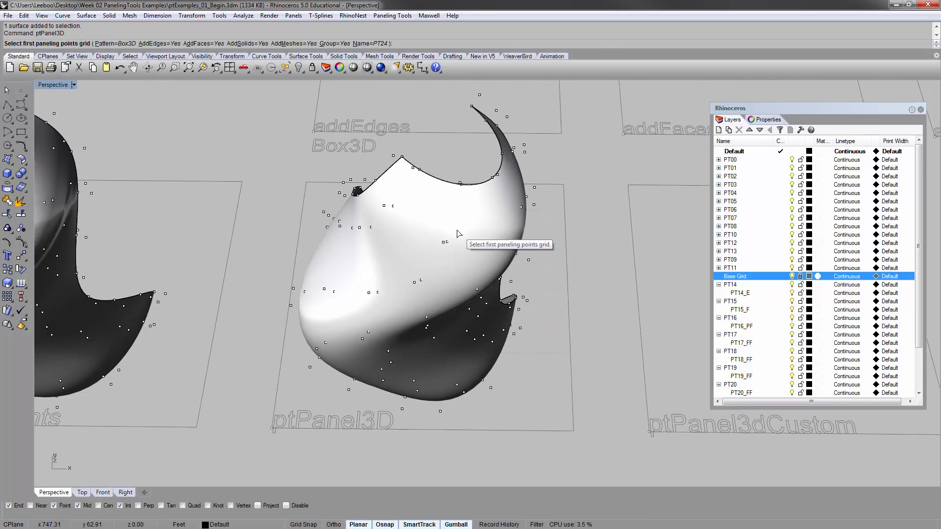
pyautogui.click(471, 106)
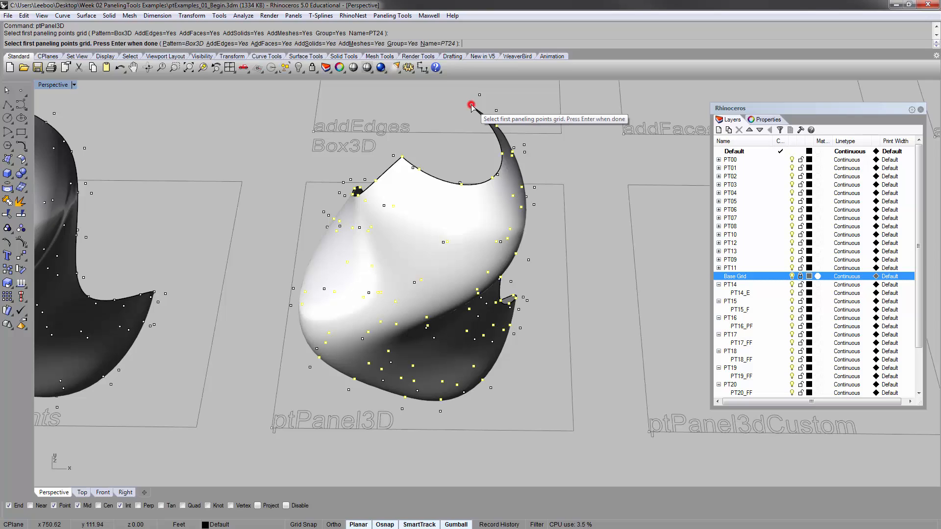
pyautogui.rightClick(454, 108)
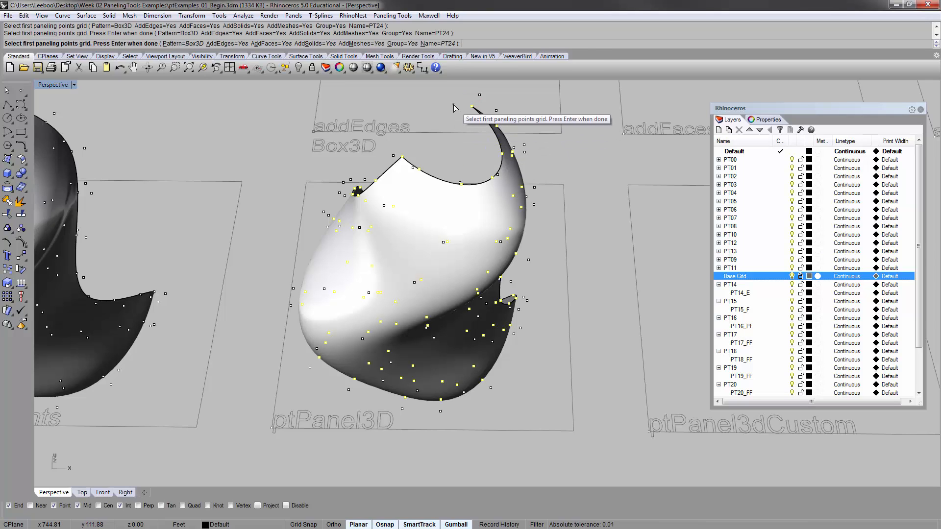
pyautogui.click(479, 94)
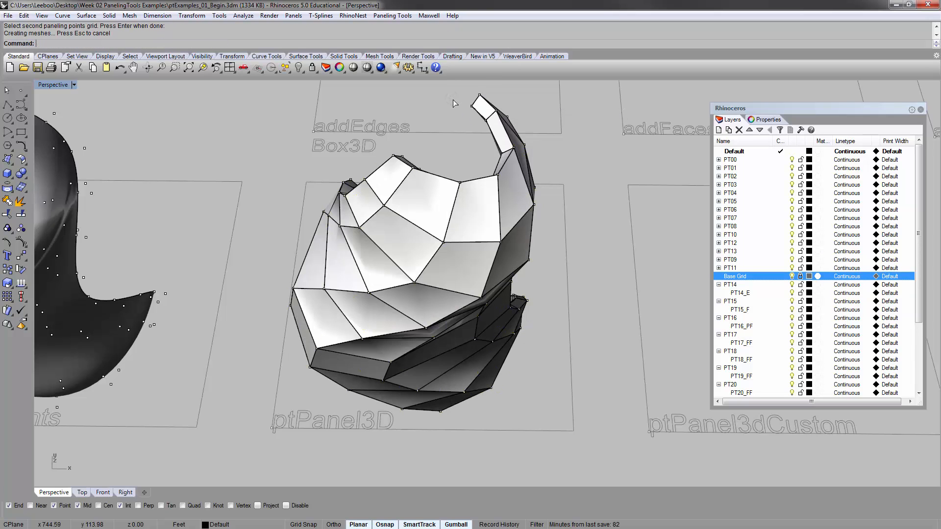
# Undo the Box3D paneling in the ptPanel3D plot.
pyautogui.click(412, 207)
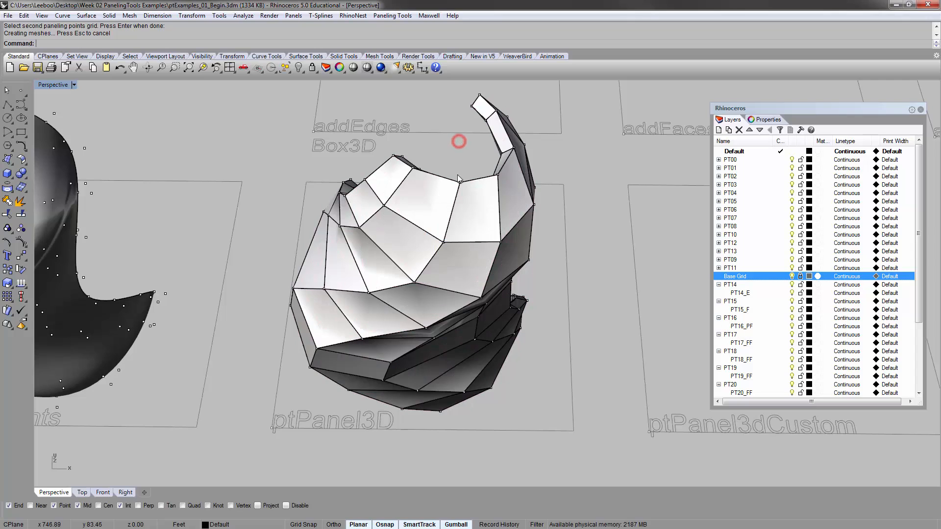
pyautogui.click(459, 142)
pyautogui.hotkey('ctrl', 'z')
# Set the ptPanel3D output to edges only by turning off AddFaces, AddSolids and AddMeshes.
pyautogui.press('Return')
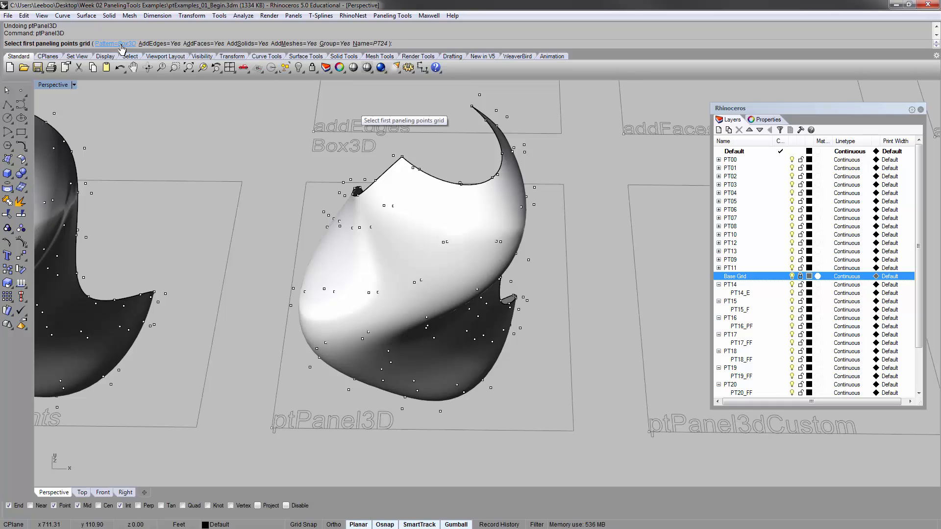
pyautogui.click(287, 44)
pyautogui.click(247, 44)
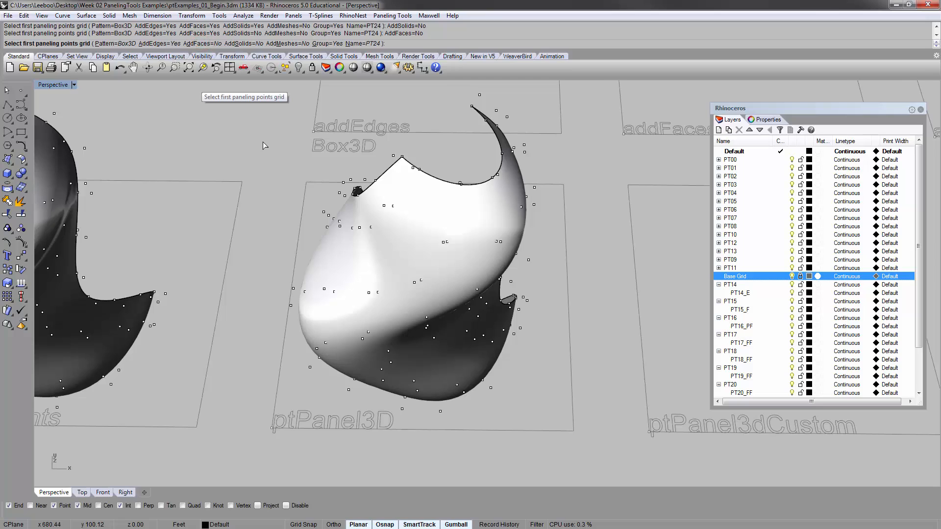
pyautogui.press('Escape')
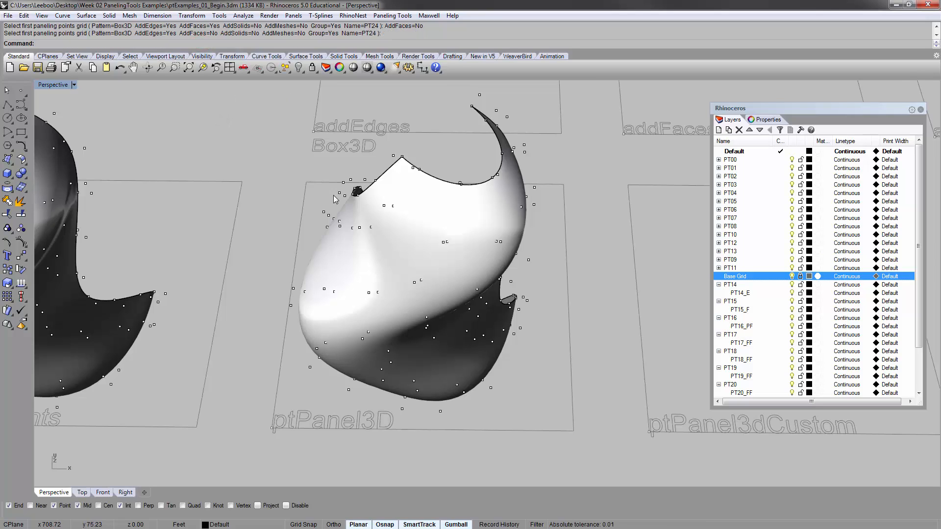
pyautogui.press('Return')
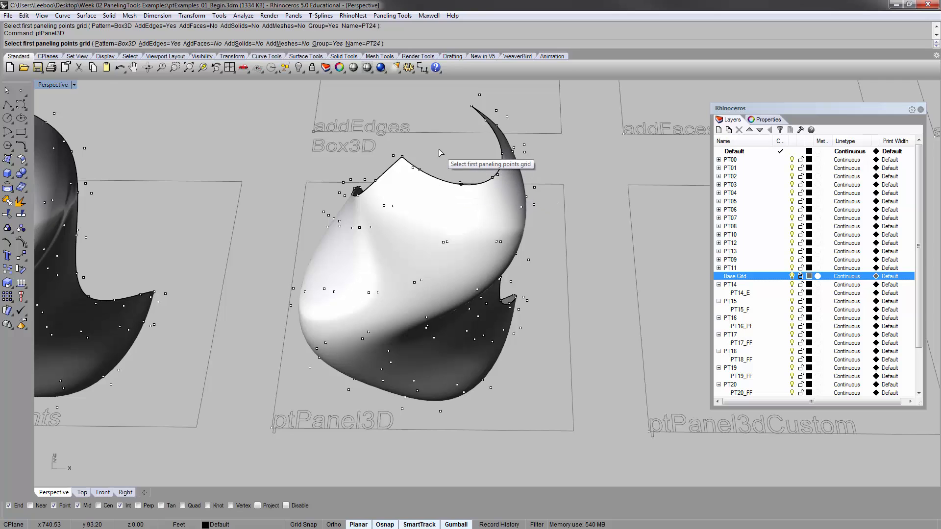
pyautogui.keyDown('shift'); pyautogui.moveTo(450, 161); pyautogui.dragTo(436, 201, button='right'); pyautogui.keyUp('shift')
pyautogui.click(452, 157)
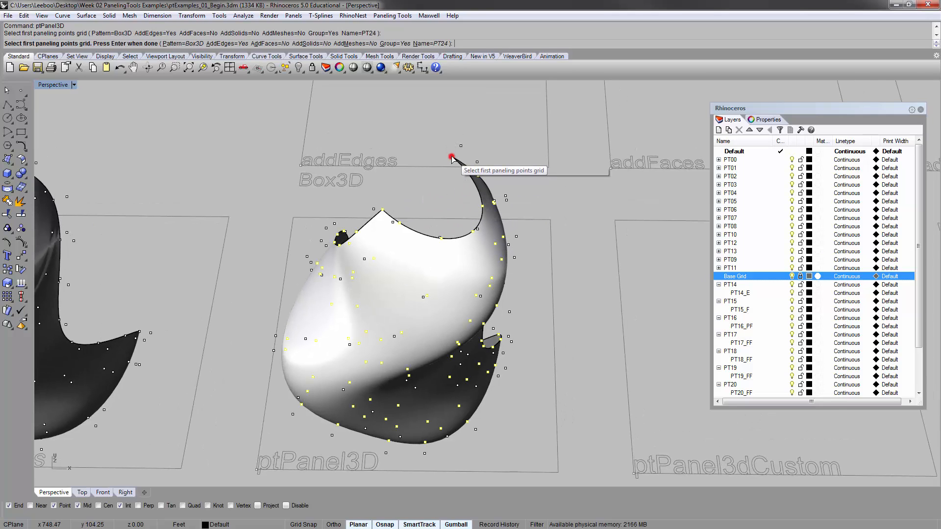
pyautogui.click(461, 145)
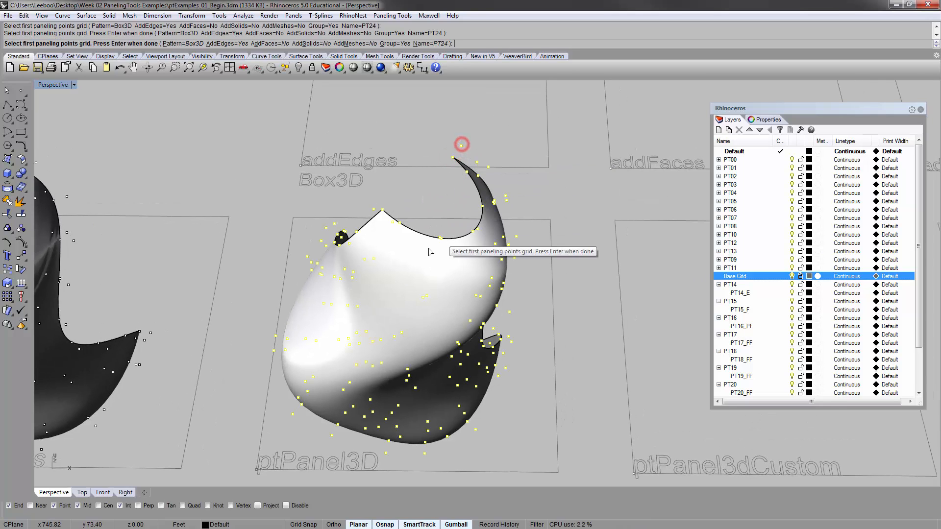
pyautogui.press('Escape')
# Panel between the surface grid and its offset grid with ptPanel3D, using the Box3D pattern with edges only.
pyautogui.press('Return')
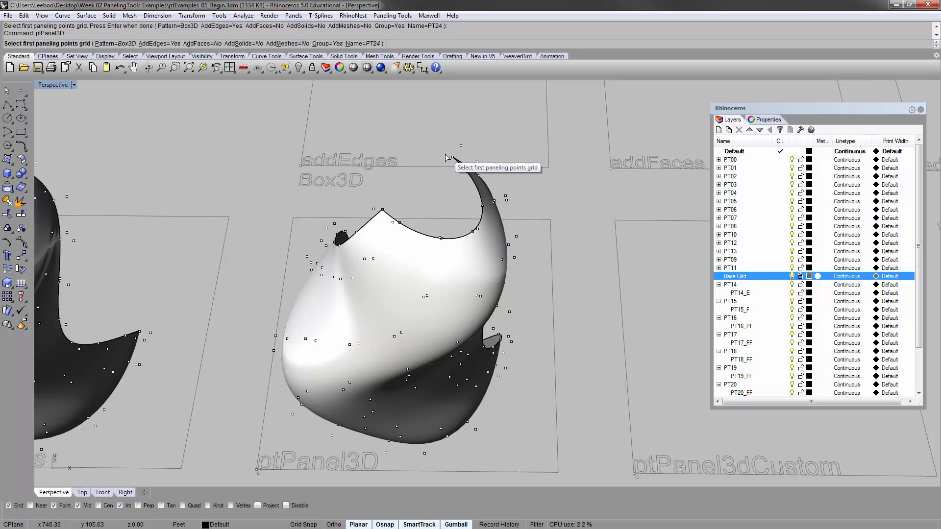
pyautogui.click(452, 155)
pyautogui.press('Return')
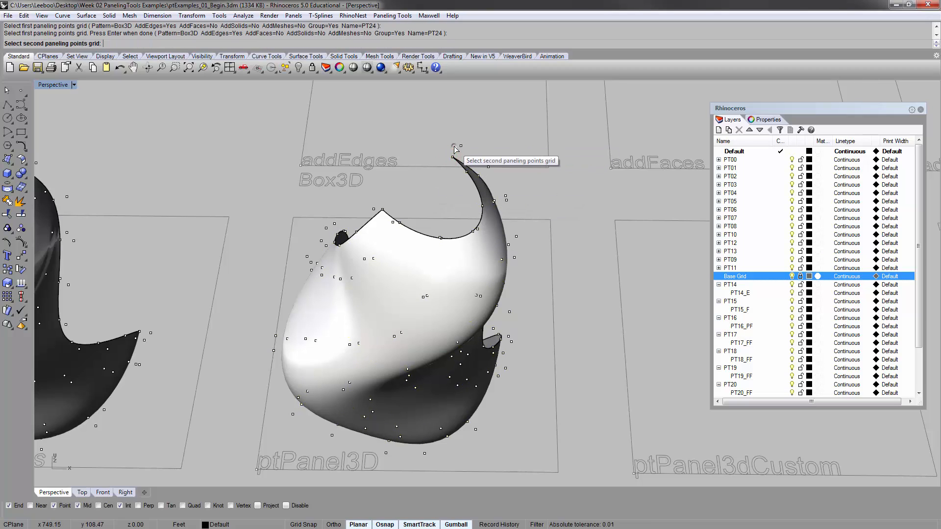
pyautogui.click(459, 147)
pyautogui.press('Return')
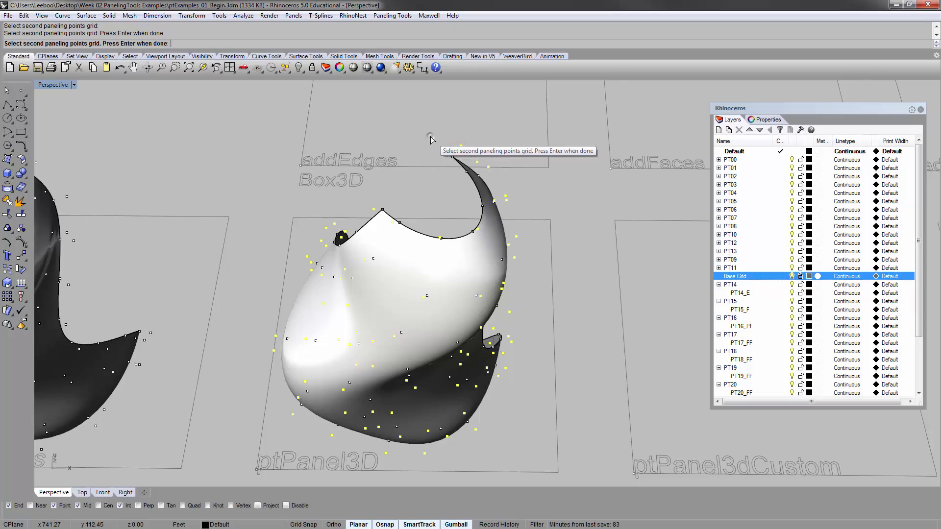
# Move the Box3D edge panels from the ptPanel3D plot to the addEdges plot, snapping to the plot corners.
pyautogui.moveTo(430, 139); pyautogui.dragTo(403, 154, button='right')
pyautogui.click(402, 152)
pyautogui.scroll(-7, 403, 154)
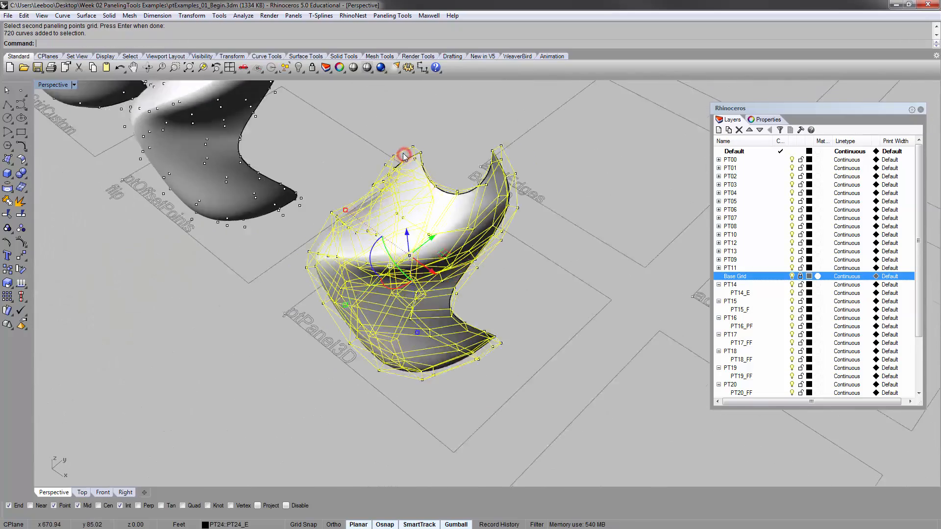
pyautogui.write('m')
pyautogui.press('Return')
pyautogui.click(431, 316)
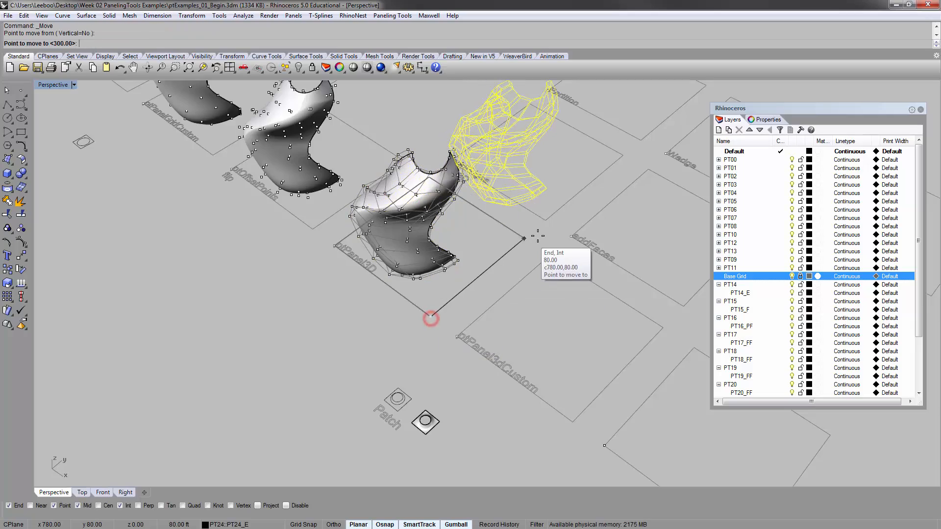
pyautogui.click(544, 221)
pyautogui.click(544, 224)
# Examine the edge panels in the addEdges plot up close and compare them with the source surface.
pyautogui.moveTo(544, 224); pyautogui.dragTo(483, 212, button='right')
pyautogui.click(419, 194)
pyautogui.write('zs')
pyautogui.press('Return')
pyautogui.press('Escape')
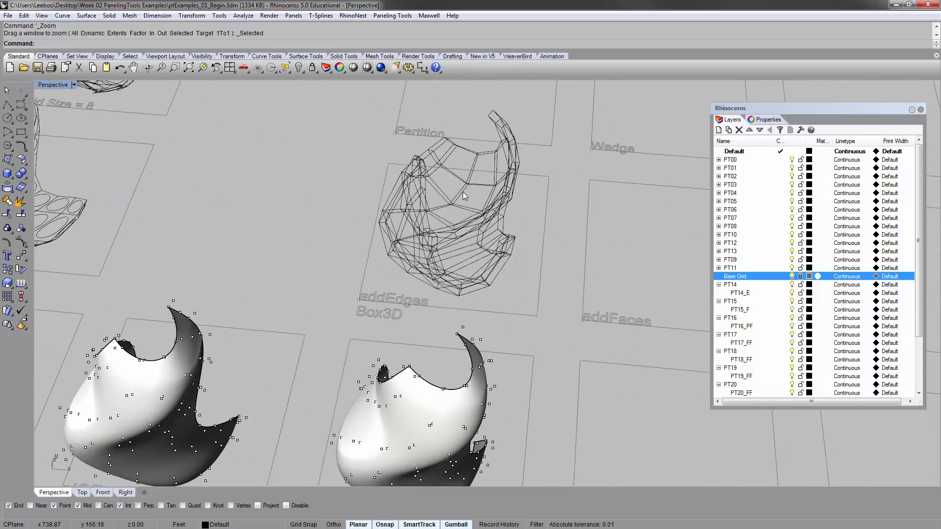
pyautogui.scroll(-3, 463, 192)
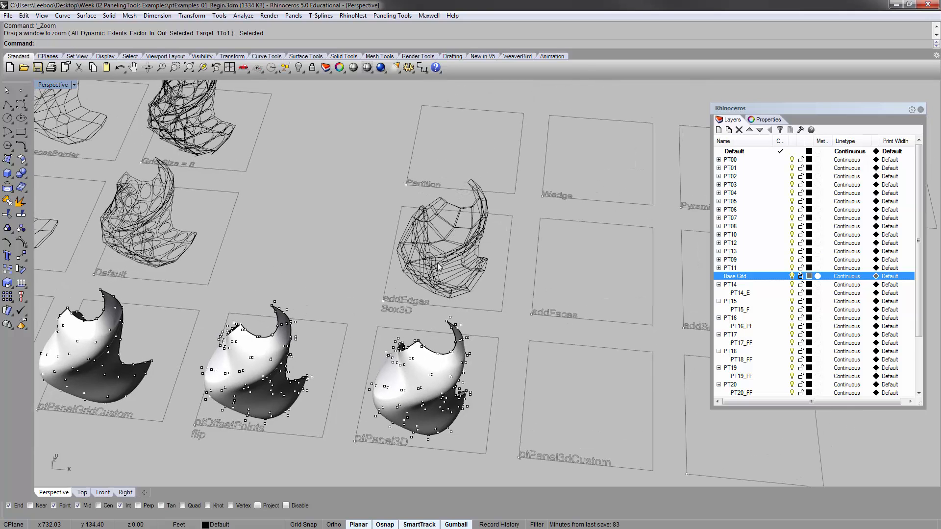
pyautogui.hotkey('alt', 'Tab')
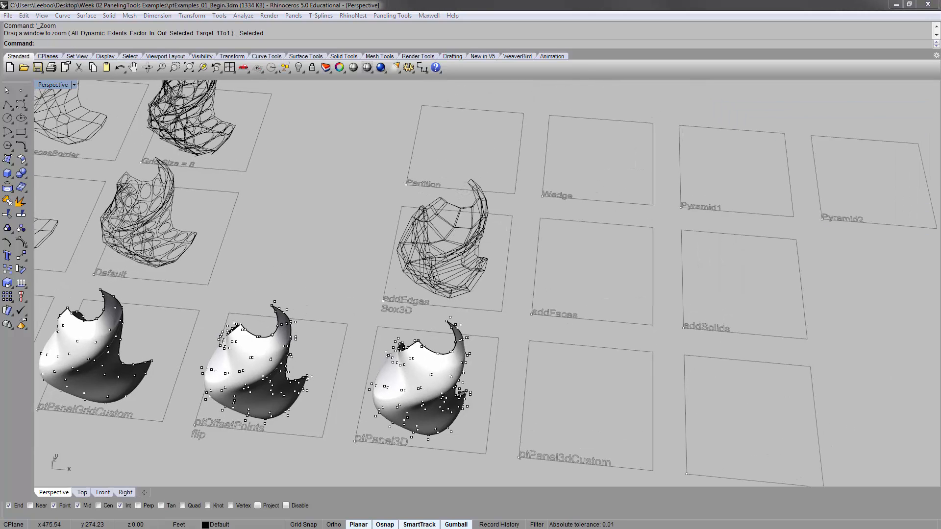
pyautogui.moveTo(362, 199); pyautogui.dragTo(365, 162, button='right')
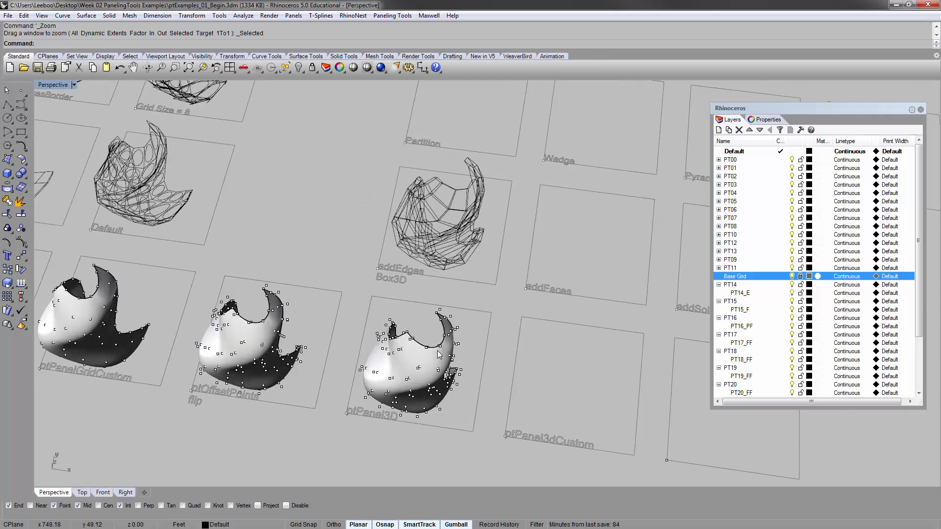
pyautogui.scroll(2, 437, 350)
pyautogui.moveTo(437, 351); pyautogui.dragTo(355, 297, button='right')
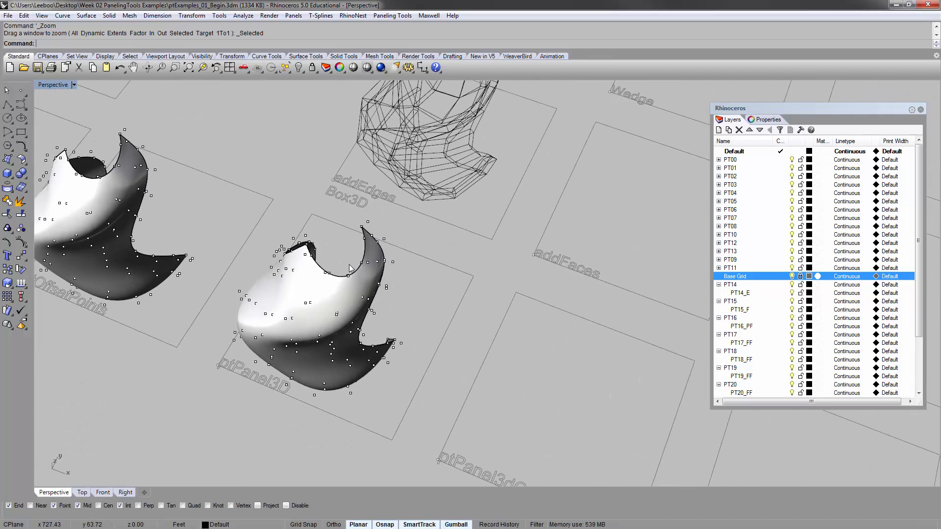
# Panel between the two ptPanel3D grids with the Box3D pattern, turning AddEdges off and AddFaces on.
pyautogui.scroll(2, 354, 297)
pyautogui.write('ptPanel3D')
pyautogui.press('Return')
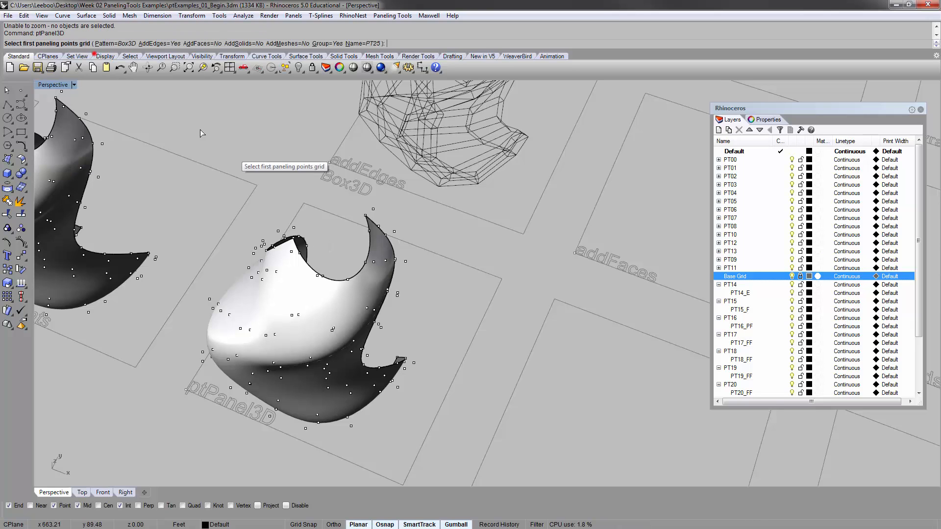
pyautogui.click(164, 45)
pyautogui.click(191, 44)
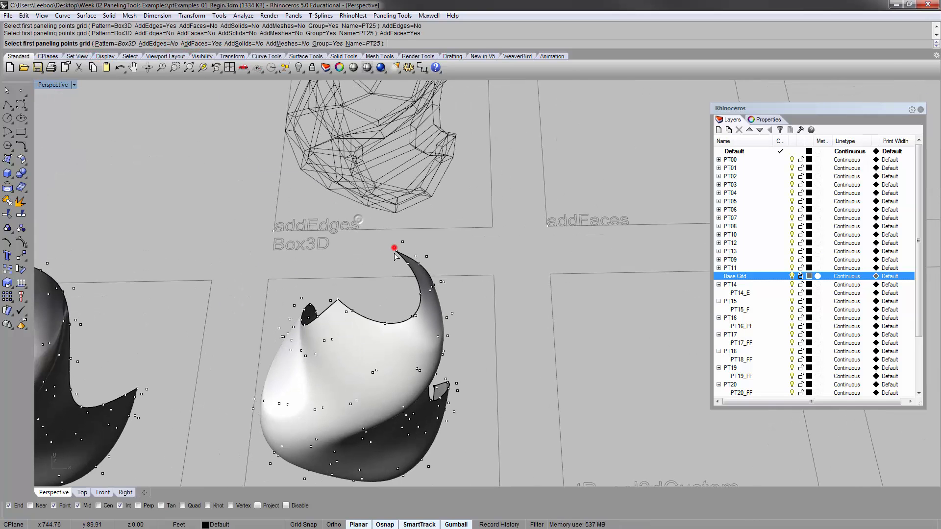
pyautogui.click(395, 242)
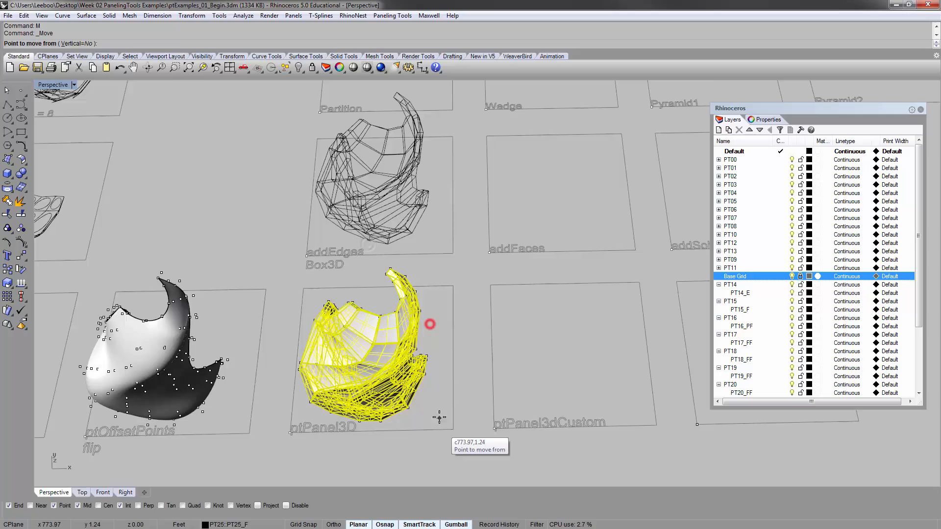
# Move the Box3D face panels from the ptPanel3D plot corner to the matching corner of the addFaces plot.
pyautogui.click(452, 430)
pyautogui.scroll(-2, 453, 430)
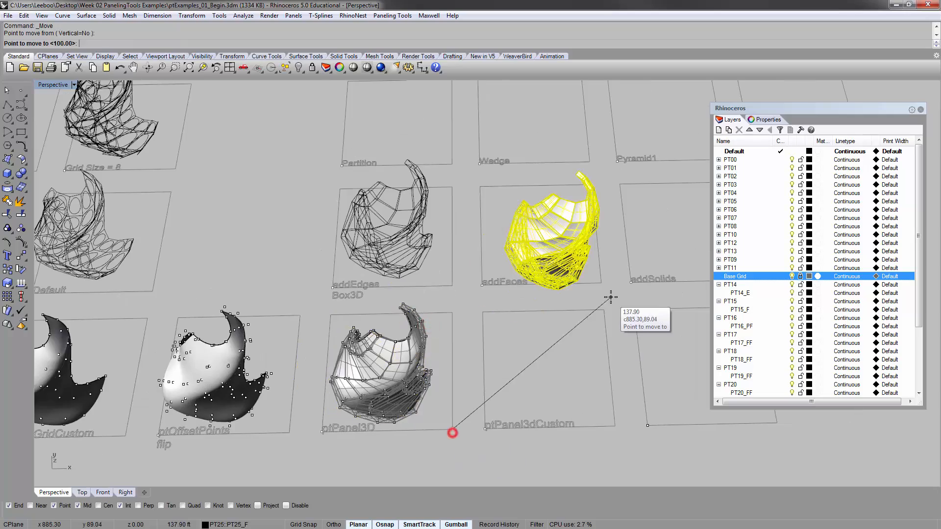
pyautogui.click(605, 284)
pyautogui.click(553, 298)
# Examine the face panels in the addFaces plot from several angles, selecting and deselecting the group.
pyautogui.scroll(5, 553, 294)
pyautogui.moveTo(564, 275); pyautogui.dragTo(485, 281, button='right')
pyautogui.scroll(-4, 490, 217)
pyautogui.moveTo(490, 217); pyautogui.dragTo(496, 242, button='right')
pyautogui.click(496, 243)
pyautogui.click(556, 291)
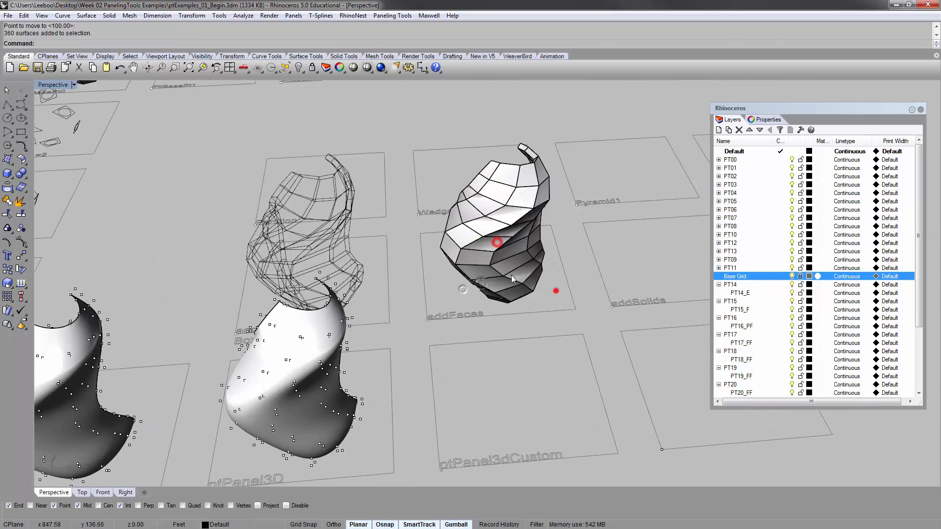
pyautogui.scroll(4, 556, 290)
pyautogui.moveTo(556, 290); pyautogui.dragTo(529, 294, button='right')
pyautogui.rightClick(556, 291)
pyautogui.press('Escape')
# Panel between the two grids with ptPanel3D and the Box3D pattern, turning AddFaces off and AddSolids on.
pyautogui.write('ptPanelGrid')
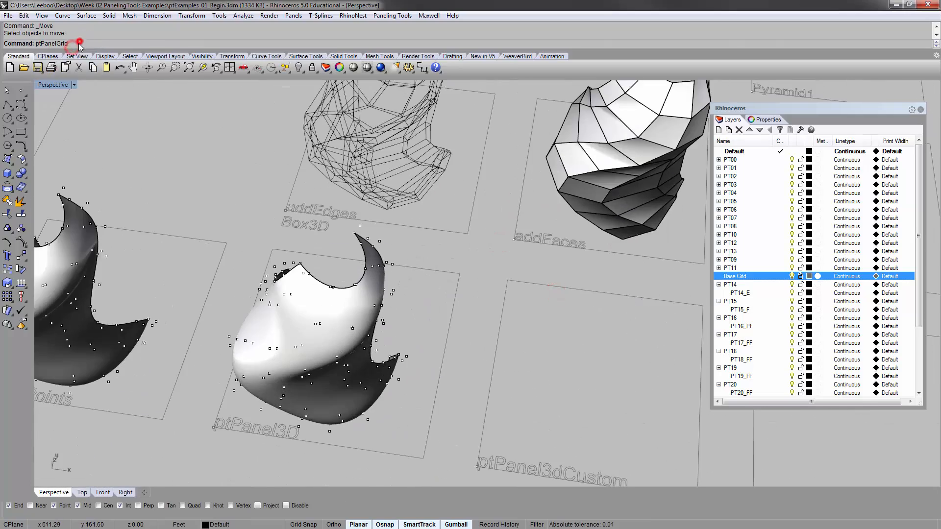
pyautogui.press('BackSpace')
pyautogui.press('BackSpace')
pyautogui.press('BackSpace')
pyautogui.press('BackSpace')
pyautogui.write('3D')
pyautogui.press('Return')
pyautogui.moveTo(461, 251); pyautogui.dragTo(487, 257, button='right')
pyautogui.click(213, 44)
pyautogui.click(236, 45)
pyautogui.scroll(4, 480, 260)
pyautogui.click(372, 257)
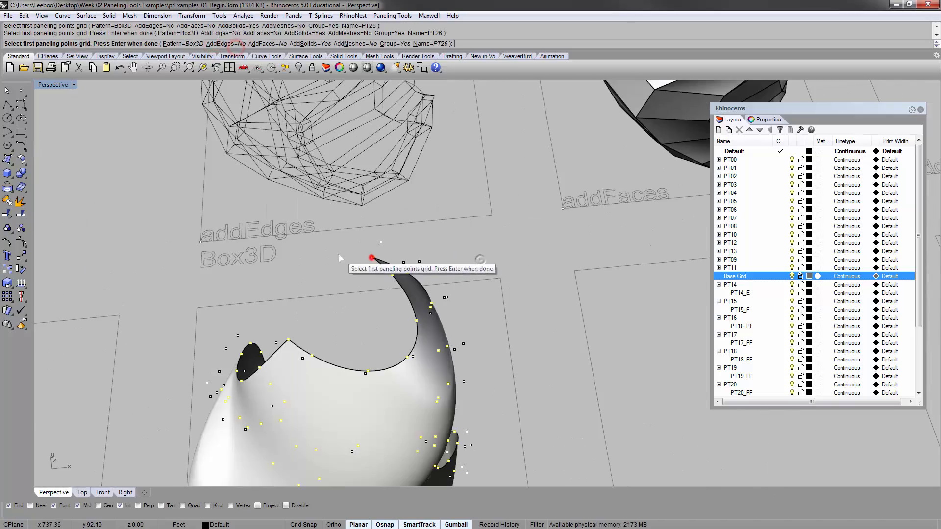
pyautogui.rightClick(339, 254)
pyautogui.click(381, 243)
# Move the Box3D solid panels from the ptPanel3D plot corner to the matching corner of the addSolids plot.
pyautogui.scroll(-5, 422, 343)
pyautogui.click(436, 325)
pyautogui.click(458, 424)
pyautogui.click(662, 301)
# Compare the solid panels with the face panels by selecting the addSolids and addFaces groups in turn.
pyautogui.write('zs')
pyautogui.click(616, 260)
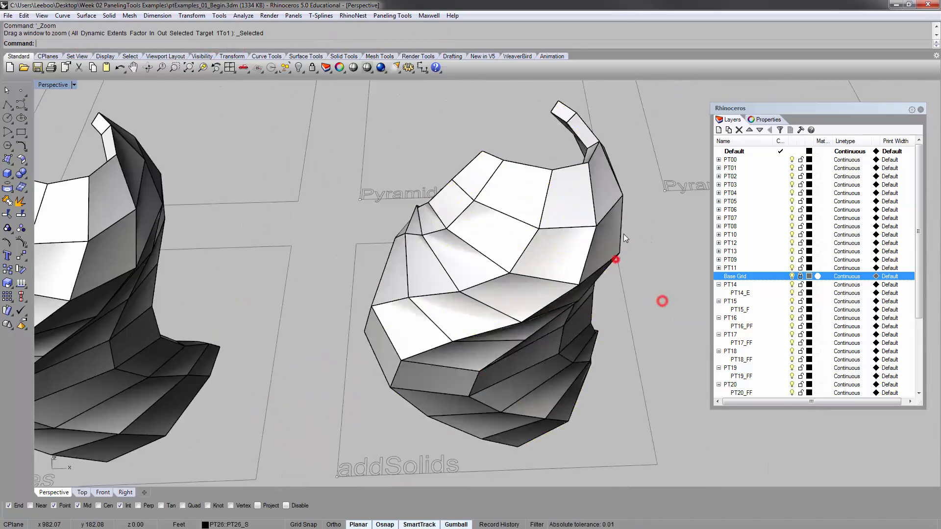
pyautogui.moveTo(624, 234); pyautogui.dragTo(588, 245, button='right')
pyautogui.click(497, 302)
pyautogui.scroll(-6, 496, 234)
pyautogui.click(373, 269)
pyautogui.moveTo(373, 269); pyautogui.dragTo(384, 259, button='right')
pyautogui.click(361, 216)
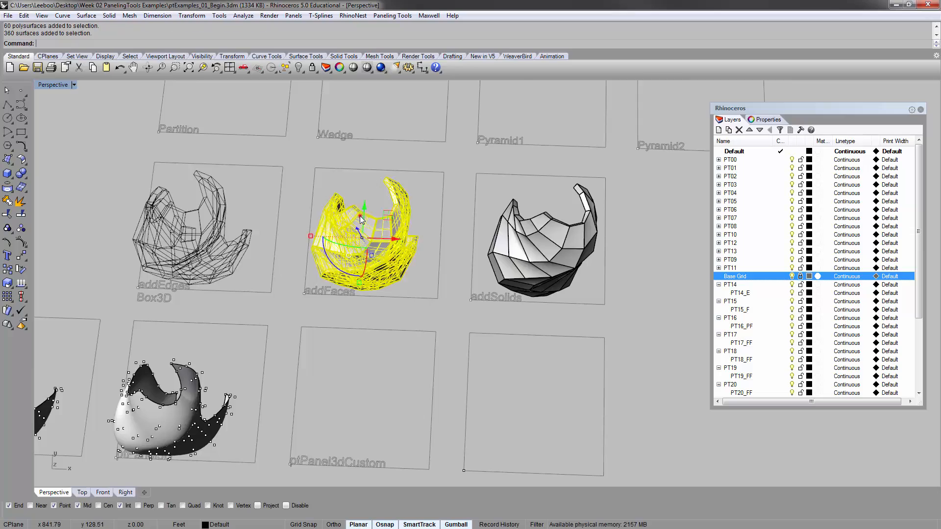
pyautogui.scroll(5, 360, 217)
pyautogui.moveTo(360, 217); pyautogui.dragTo(414, 175, button='right')
pyautogui.click(413, 175)
pyautogui.moveTo(523, 152); pyautogui.dragTo(327, 284, button='right')
pyautogui.scroll(-6, 328, 283)
pyautogui.moveTo(354, 243); pyautogui.dragTo(425, 245, button='right')
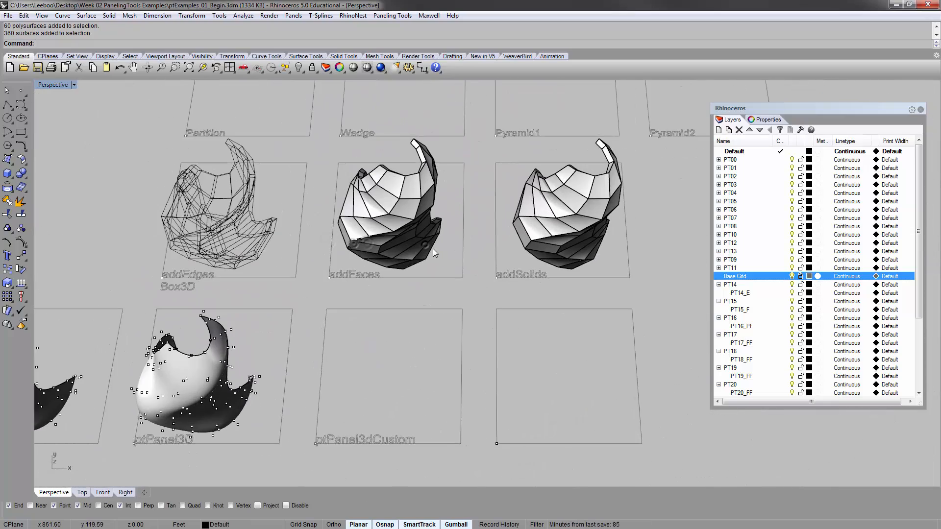
pyautogui.keyDown('shift'); pyautogui.moveTo(421, 211); pyautogui.dragTo(323, 287, button='right'); pyautogui.keyUp('shift')
pyautogui.scroll(5, 322, 287)
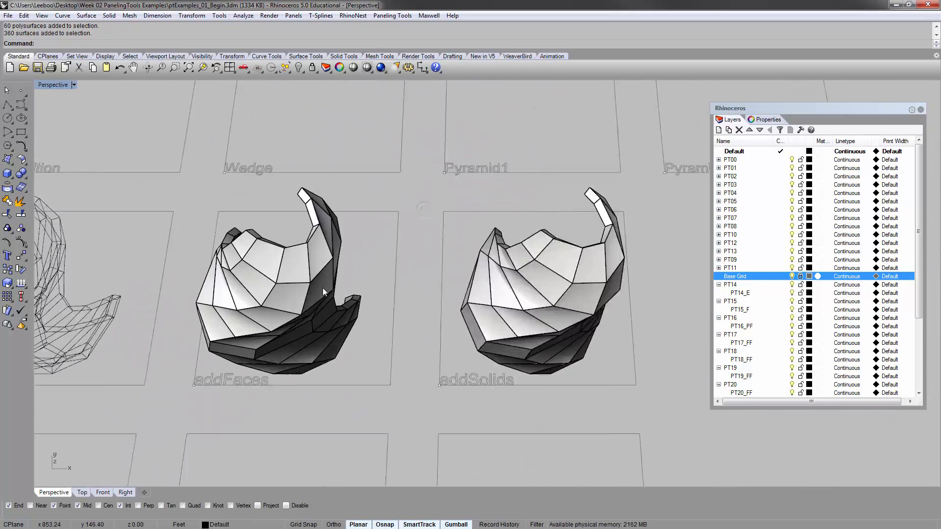
pyautogui.click(285, 330)
pyautogui.click(554, 346)
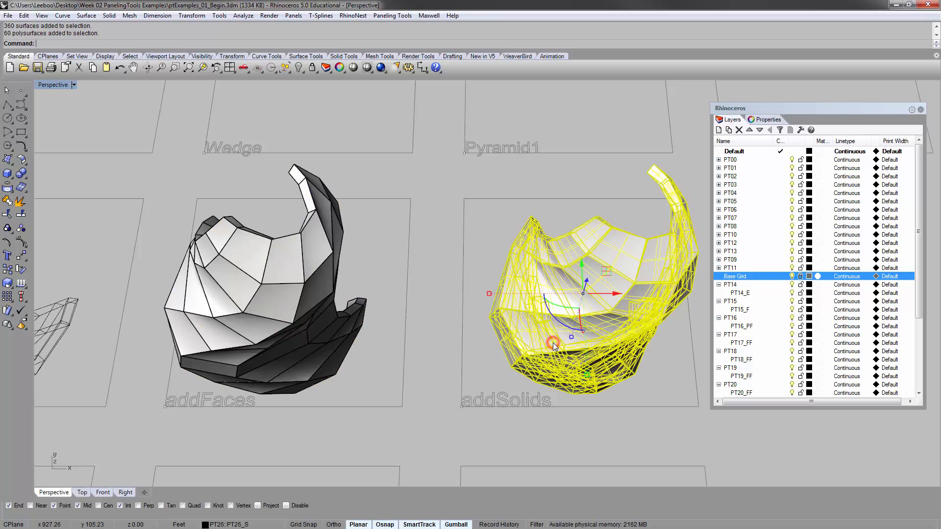
pyautogui.click(432, 327)
# Review the earlier 2D paneling plots alongside the new Box3D edge, face and solid plots.
pyautogui.scroll(-7, 431, 327)
pyautogui.keyDown('shift'); pyautogui.moveTo(431, 326); pyautogui.dragTo(686, 289, button='right'); pyautogui.keyUp('shift')
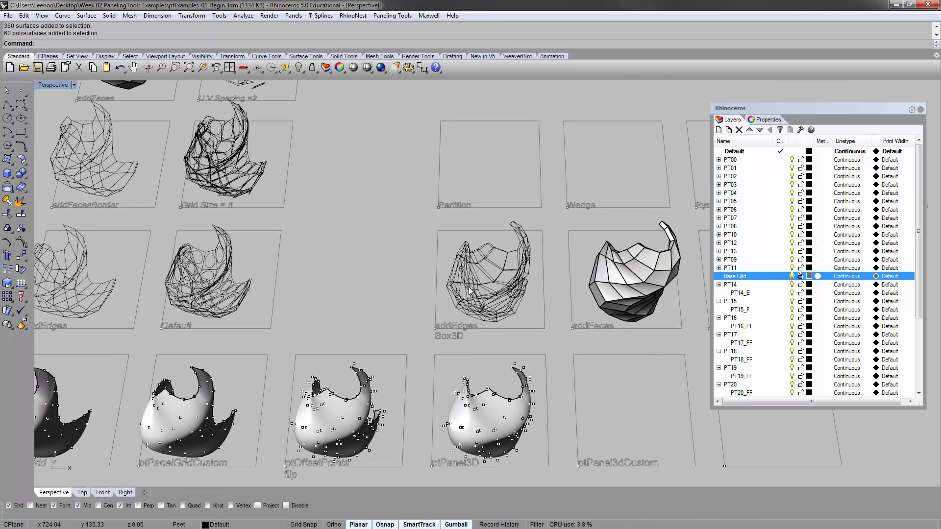
pyautogui.keyDown('shift'); pyautogui.moveTo(334, 251); pyautogui.dragTo(510, 284, button='right'); pyautogui.keyUp('shift')
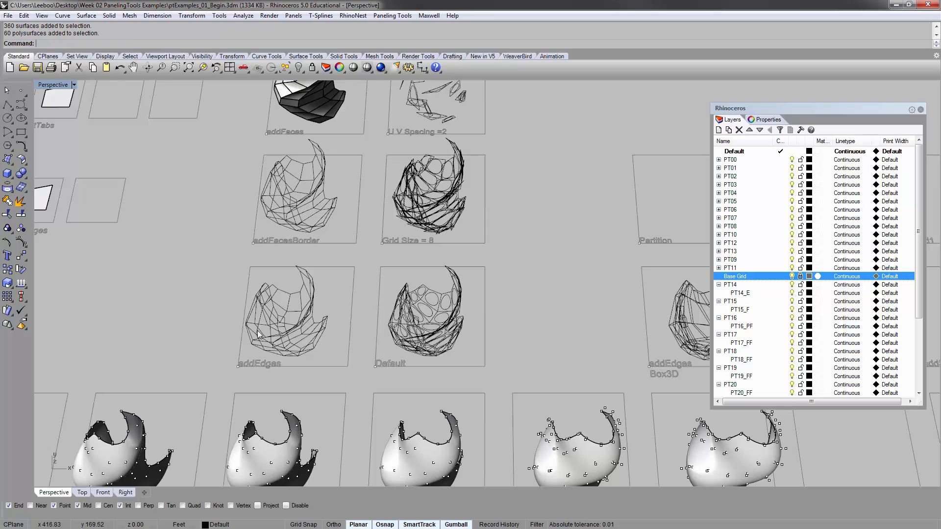
pyautogui.scroll(-4, 314, 275)
pyautogui.keyDown('shift'); pyautogui.moveTo(692, 300); pyautogui.dragTo(436, 272, button='right'); pyautogui.keyUp('shift')
pyautogui.scroll(14, 404, 260)
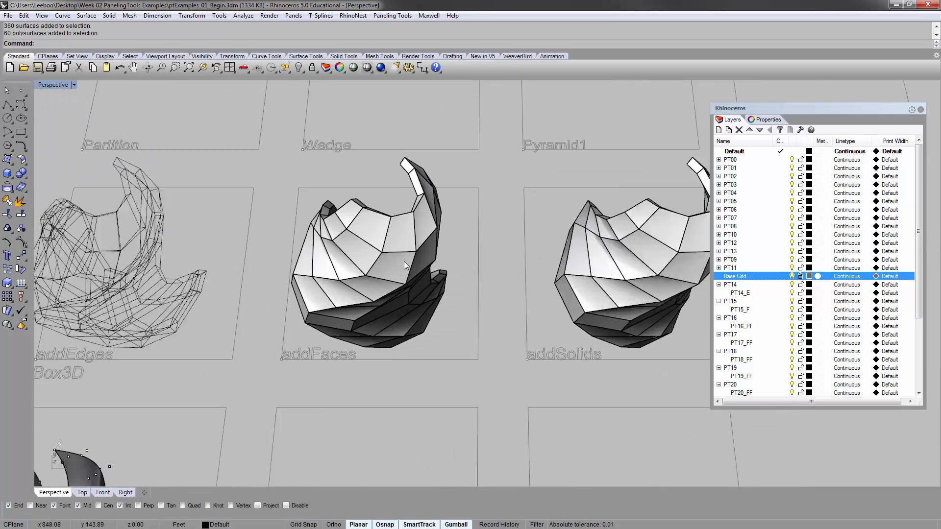
# Ungroup the face panels in the addFaces plot.
pyautogui.click(381, 259)
pyautogui.moveTo(381, 259); pyautogui.dragTo(369, 239, button='right')
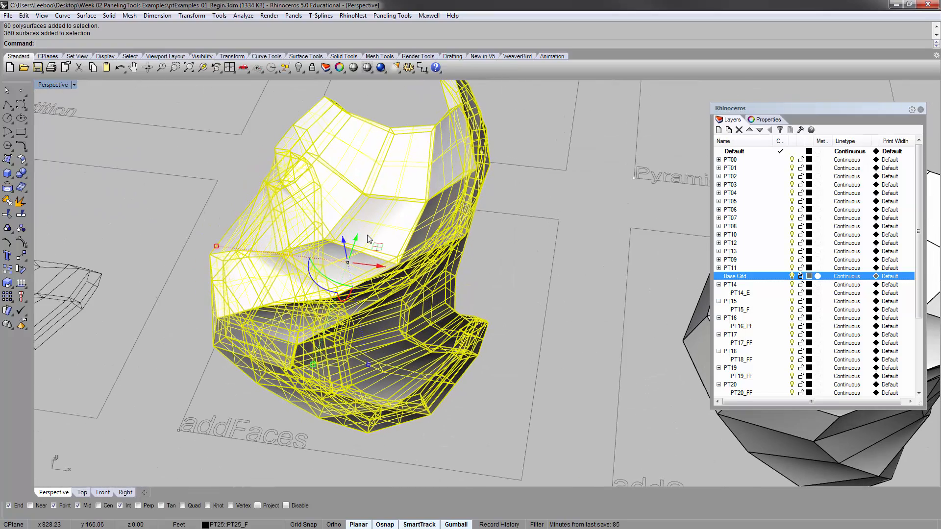
pyautogui.click(537, 278)
pyautogui.moveTo(463, 208); pyautogui.dragTo(449, 228, button='right')
# Delete an outer face near the rim of the addFaces model and an adjoining side face beneath it.
pyautogui.click(400, 184)
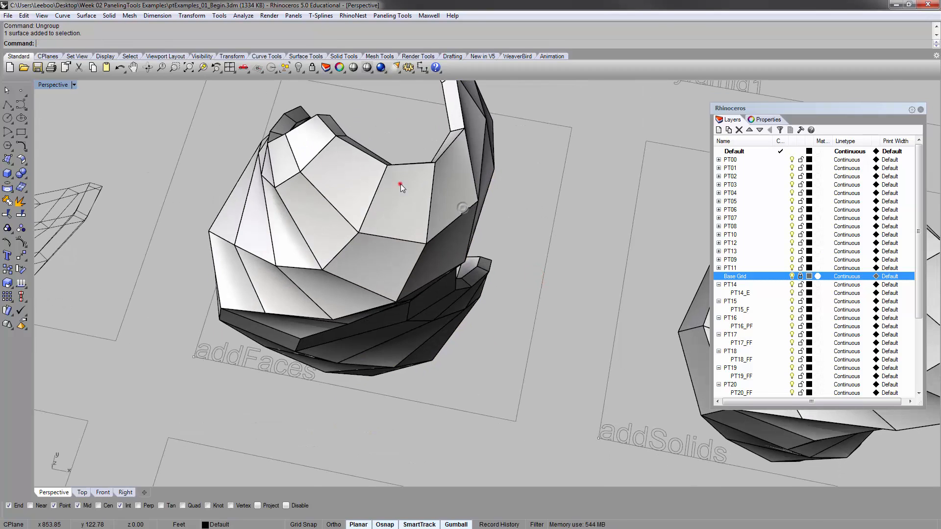
pyautogui.press('Delete')
pyautogui.press('Delete')
pyautogui.scroll(6, 406, 171)
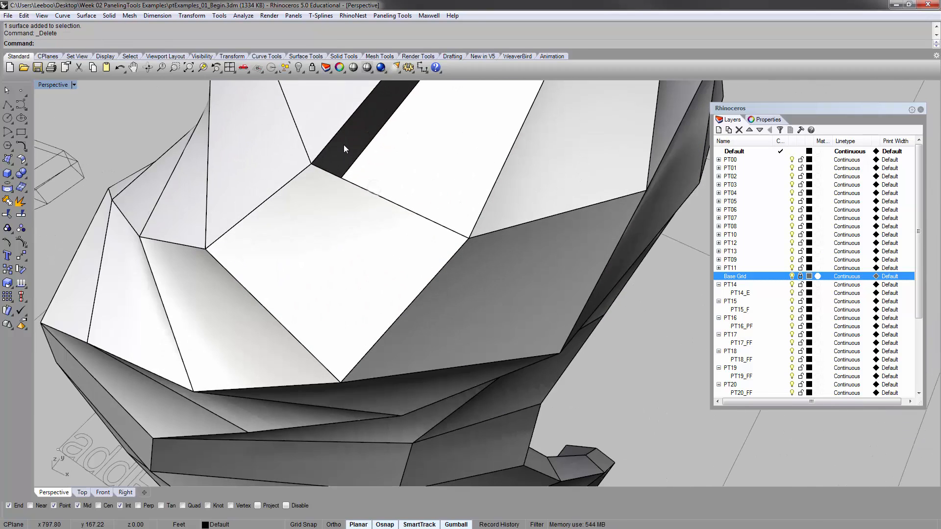
pyautogui.click(343, 144)
pyautogui.click(349, 150)
pyautogui.press('Delete')
# Delete another individual face around the opened box in the addFaces model.
pyautogui.scroll(-8, 357, 152)
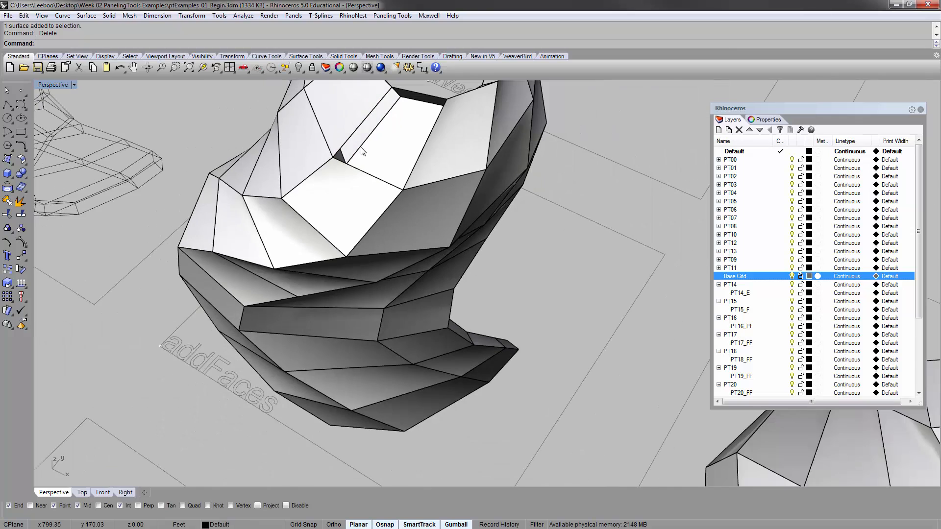
pyautogui.keyDown('shift'); pyautogui.moveTo(361, 150); pyautogui.dragTo(301, 295, button='right'); pyautogui.keyUp('shift')
pyautogui.scroll(6, 328, 212)
pyautogui.click(327, 206)
pyautogui.click(364, 239)
pyautogui.press('Delete')
pyautogui.click(295, 375)
pyautogui.click(294, 375)
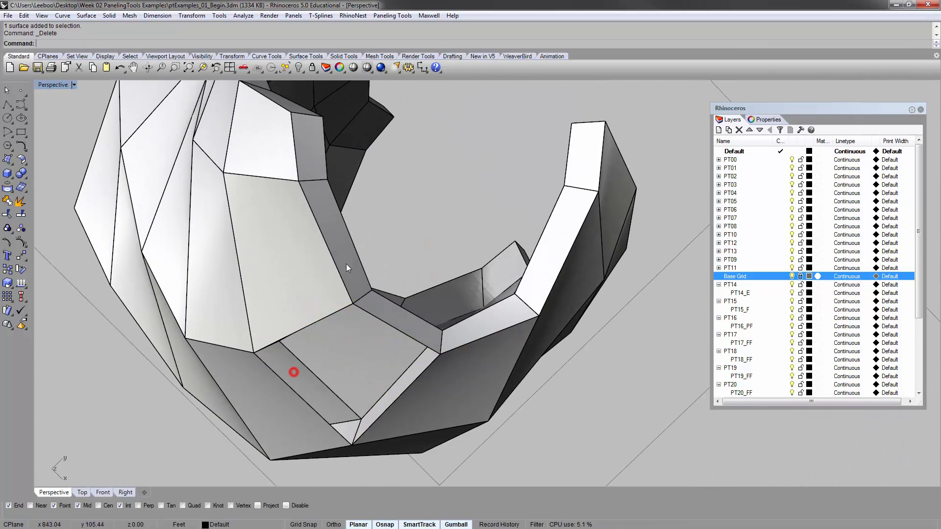
# Examine the opened box in the addFaces model and the intact solid panels in the addSolids plot.
pyautogui.scroll(-4, 346, 264)
pyautogui.moveTo(346, 265); pyautogui.dragTo(363, 248, button='right')
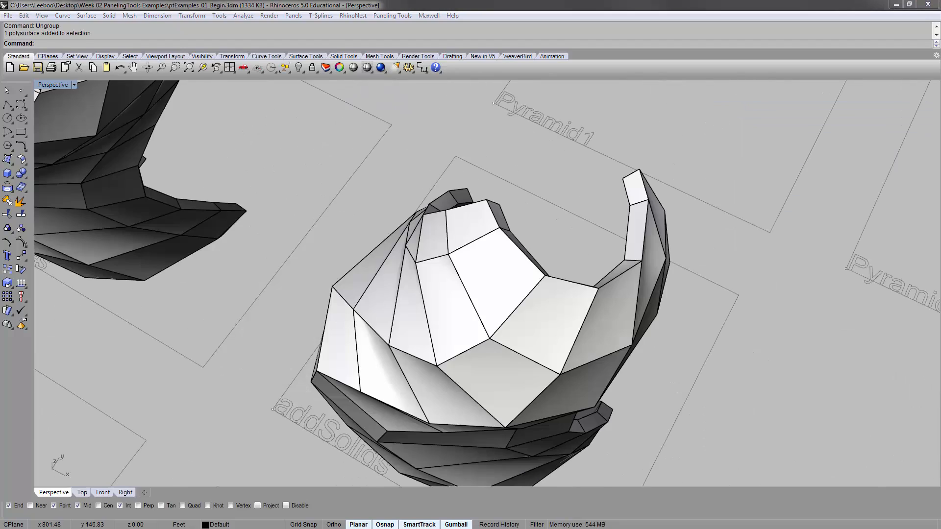
pyautogui.keyDown('shift'); pyautogui.moveTo(523, 352); pyautogui.dragTo(682, 482, button='right'); pyautogui.keyUp('shift')
pyautogui.scroll(3, 338, 260)
pyautogui.moveTo(360, 253); pyautogui.dragTo(317, 276, button='right')
pyautogui.scroll(-2, 524, 365)
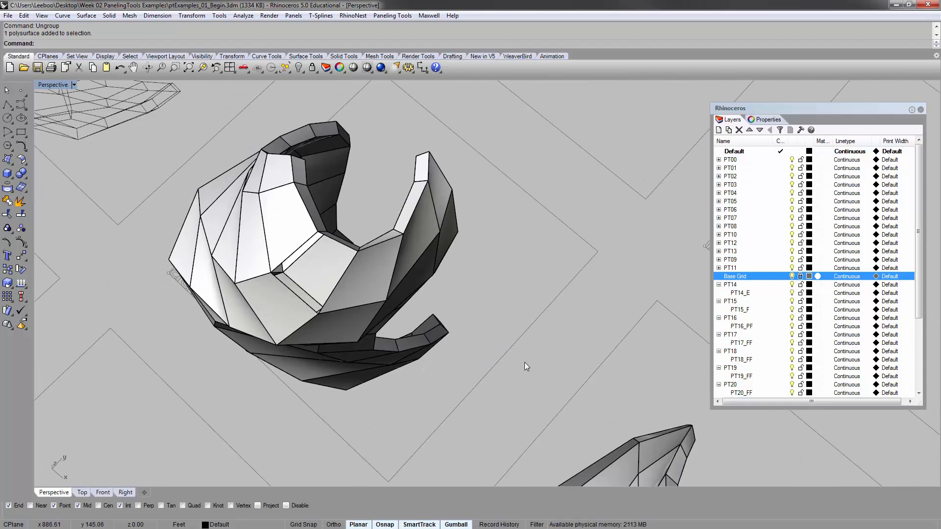
# Check the individual faces bordering the opened box in the addFaces model.
pyautogui.scroll(5, 268, 183)
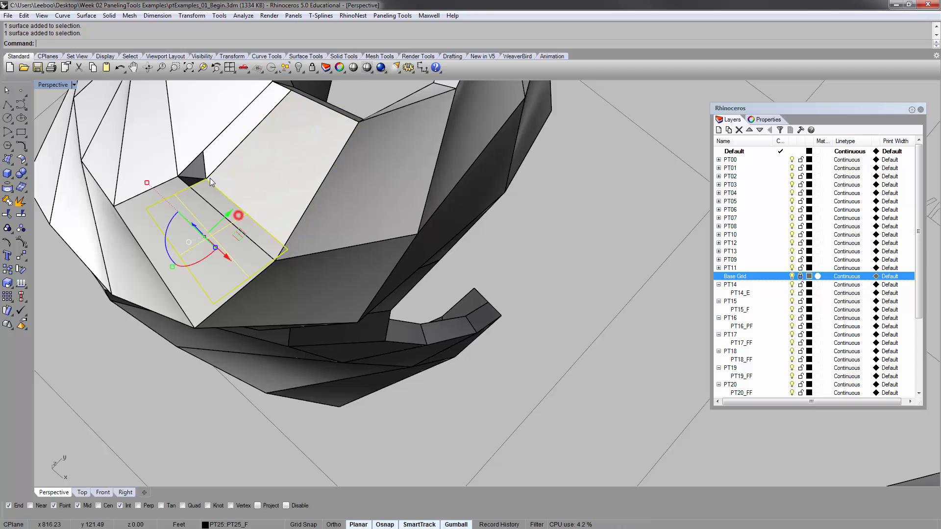
pyautogui.click(198, 171)
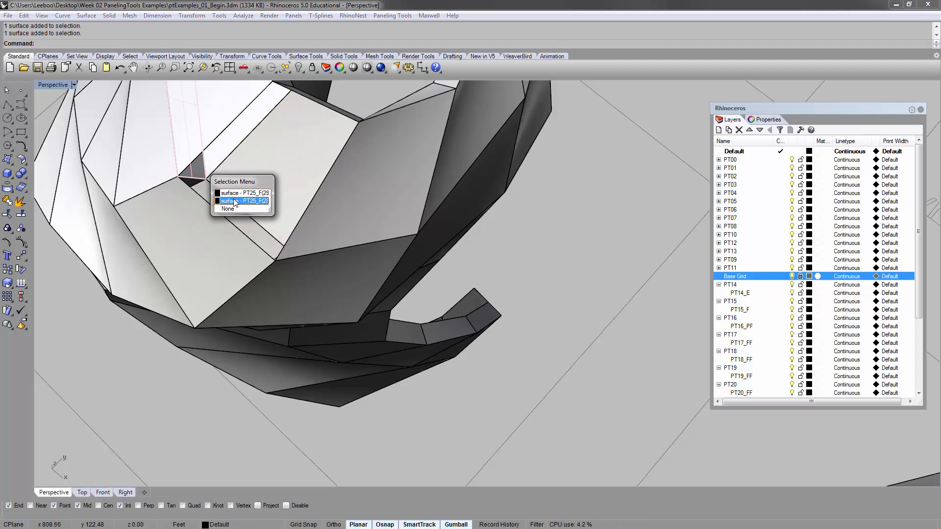
pyautogui.scroll(-3, 183, 165)
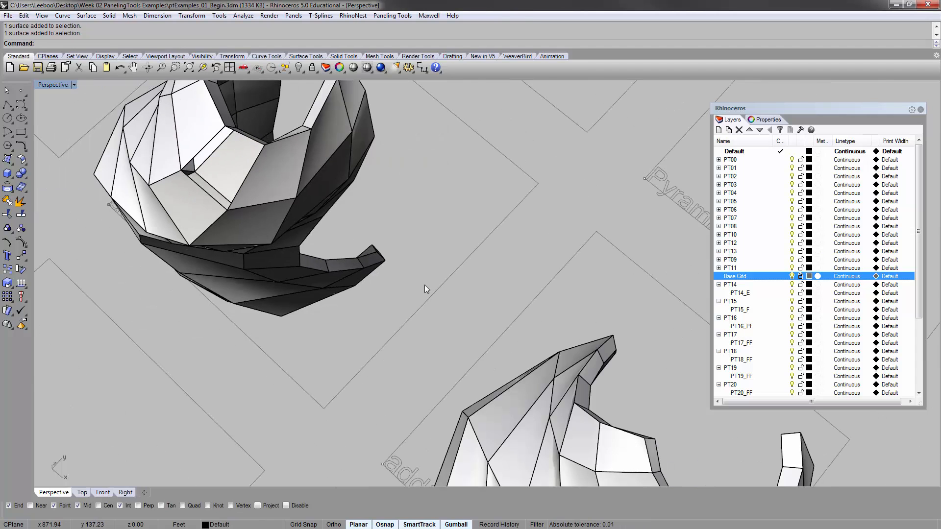
# Pull one solid box panel out of the addSolids model and check it against the remaining closed panels.
pyautogui.moveTo(505, 299); pyautogui.dragTo(420, 256, button='right')
pyautogui.click(468, 273)
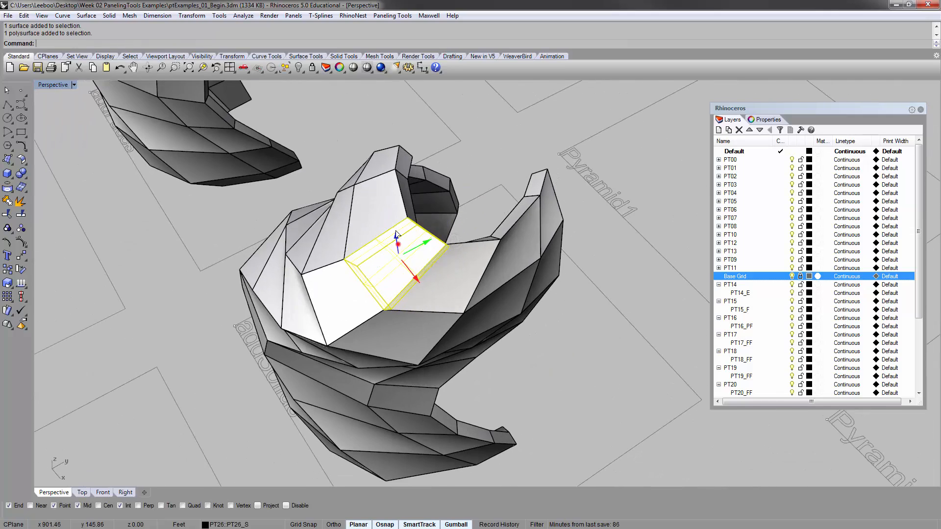
pyautogui.moveTo(398, 244); pyautogui.dragTo(386, 143)
pyautogui.click(472, 174)
pyautogui.keyDown('shift'); pyautogui.moveTo(488, 159); pyautogui.dragTo(339, 234, button='right'); pyautogui.keyUp('shift')
pyautogui.click(251, 155)
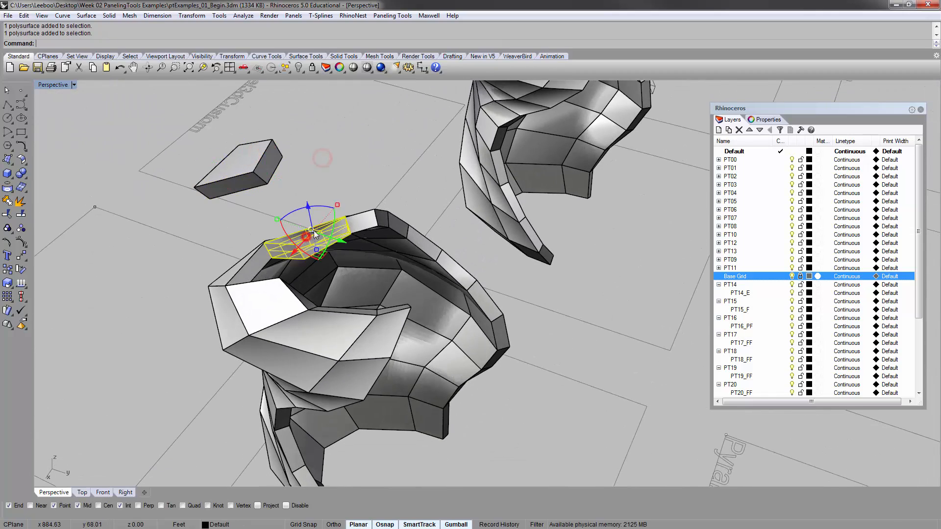
pyautogui.click(355, 160)
pyautogui.click(277, 142)
pyautogui.click(302, 128)
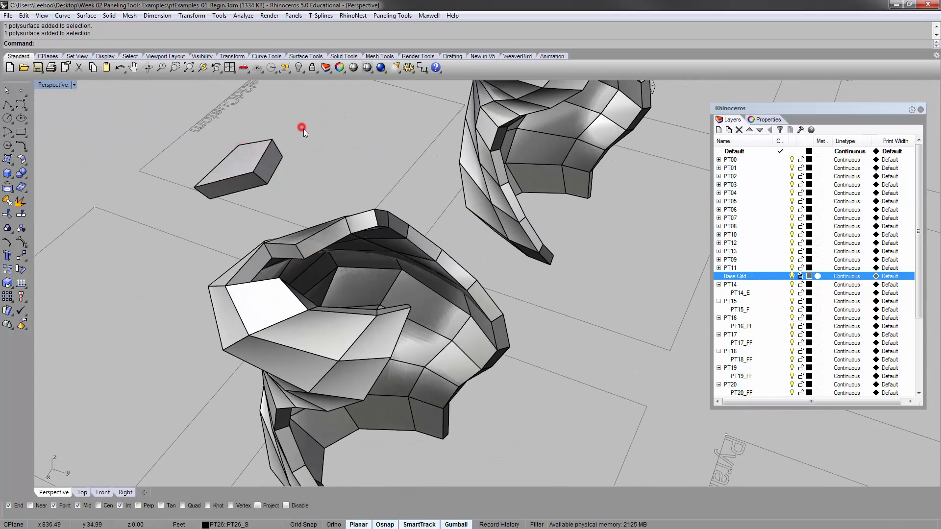
# Undo the solid panel's move and the ungrouping of the solids, keeping the model placed in the addSolids plot.
pyautogui.hotkey('ctrl', 'z')
pyautogui.hotkey('ctrl', 'z')
pyautogui.moveTo(304, 131); pyautogui.dragTo(481, 240, button='right')
pyautogui.hotkey('ctrl', 'z')
pyautogui.click(458, 255)
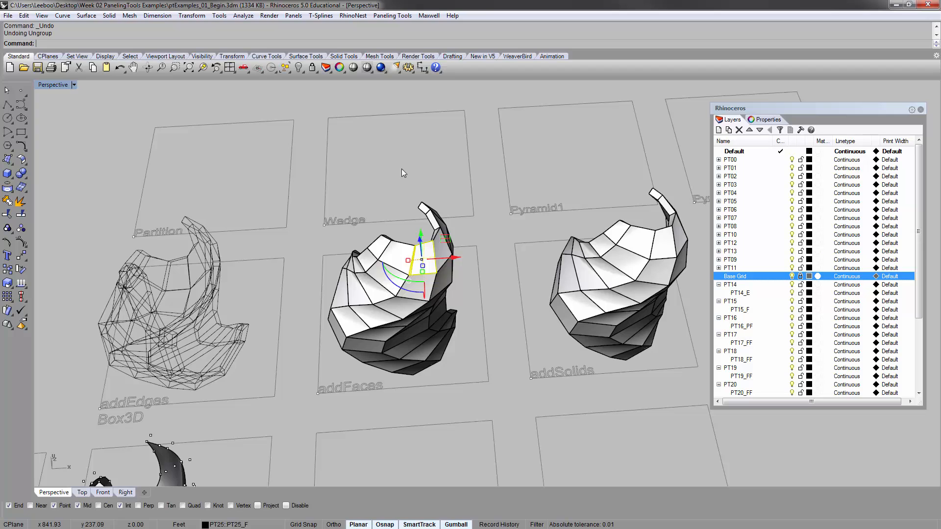
pyautogui.hotkey('ctrl', 'z')
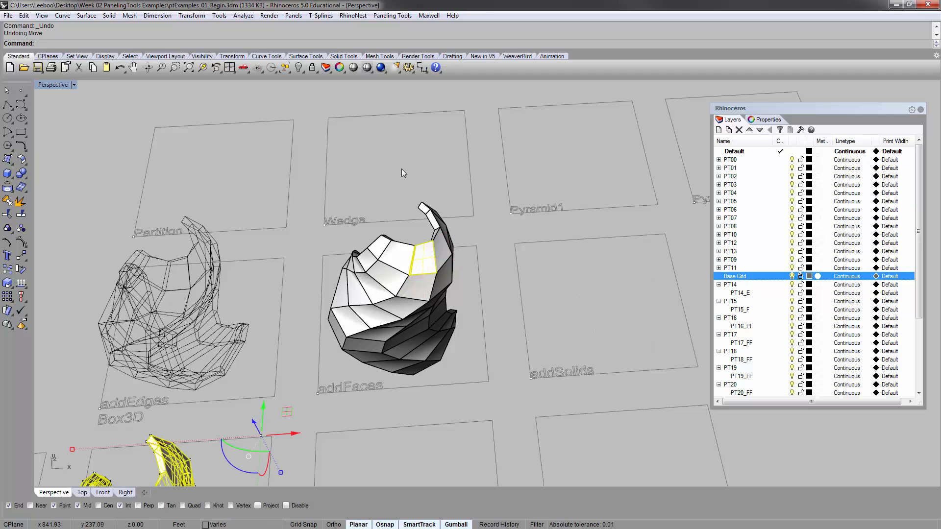
pyautogui.rightClick(120, 68)
# Review the three Box3D outputs alongside the empty Partition, Wedge and Pyramid plots.
pyautogui.keyDown('shift'); pyautogui.moveTo(421, 265); pyautogui.dragTo(515, 237, button='right'); pyautogui.keyUp('shift')
pyautogui.keyDown('shift'); pyautogui.moveTo(565, 266); pyautogui.dragTo(486, 215, button='right'); pyautogui.keyUp('shift')
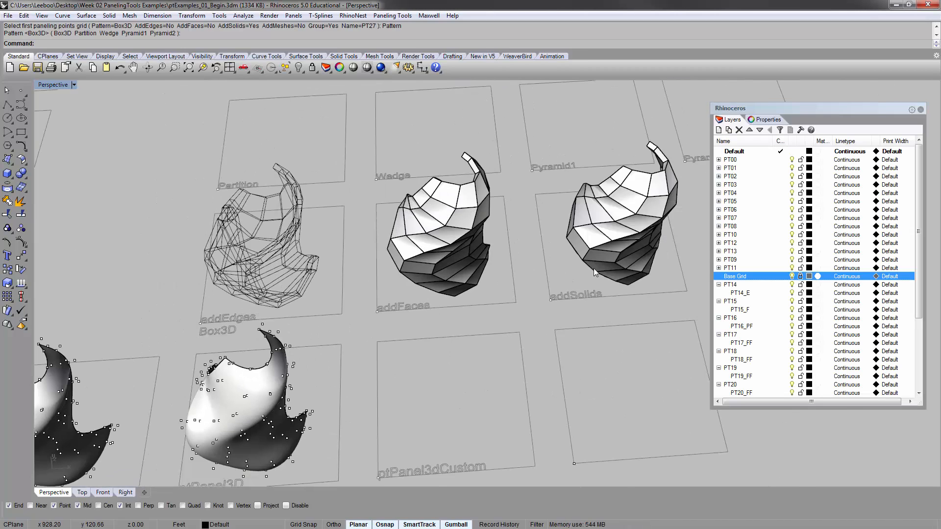
pyautogui.scroll(-4, 593, 268)
pyautogui.keyDown('shift'); pyautogui.moveTo(542, 256); pyautogui.dragTo(511, 266, button='right'); pyautogui.keyUp('shift')
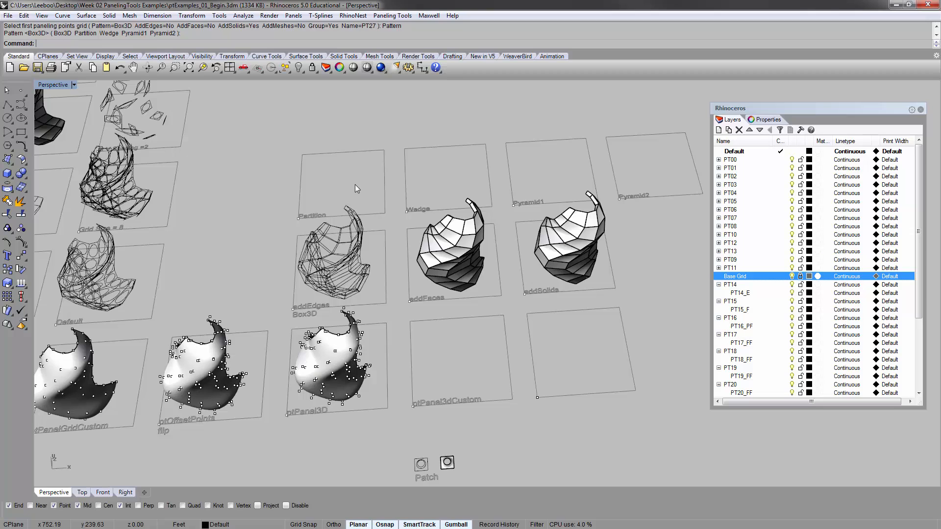
pyautogui.scroll(5, 326, 329)
pyautogui.moveTo(336, 328); pyautogui.dragTo(330, 272, button='right')
pyautogui.rightClick(325, 252)
pyautogui.press('Escape')
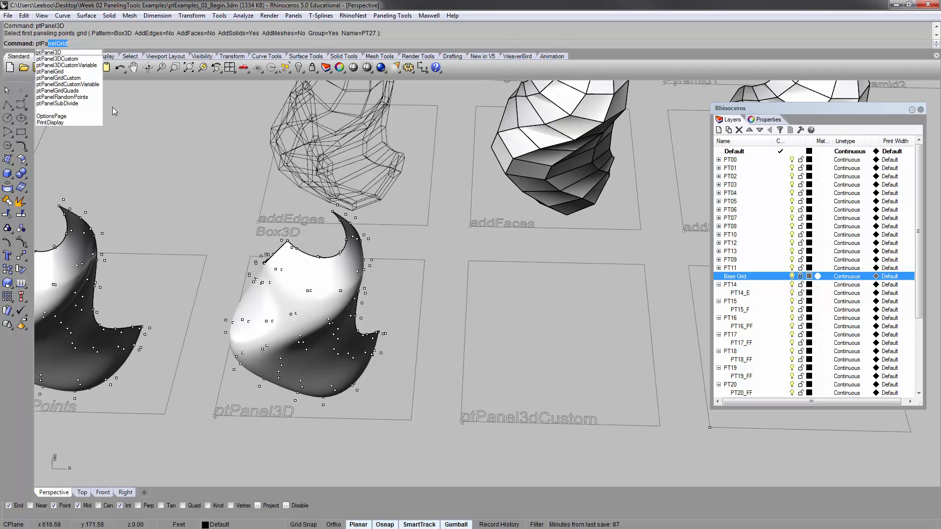
# Start ptPanel3D with the Partition pattern, turning AddSolids off and AddFaces on.
pyautogui.click(73, 53)
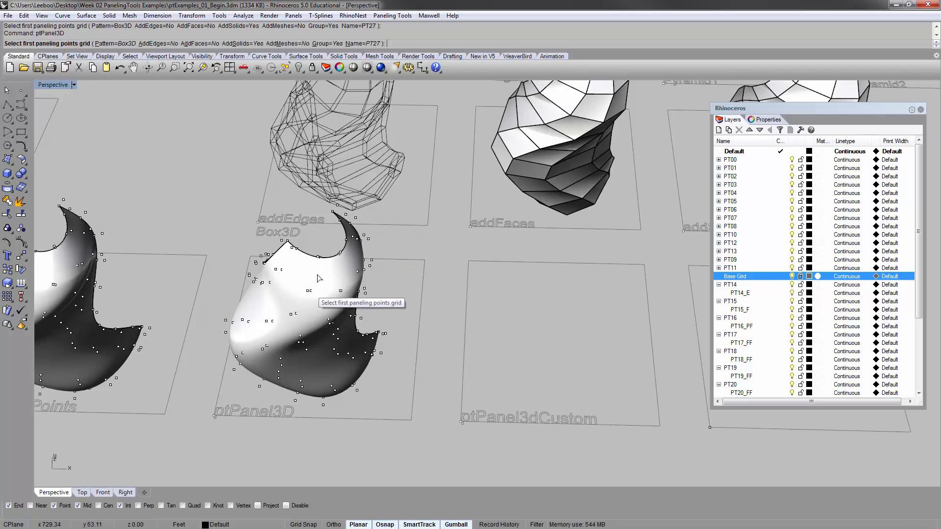
pyautogui.moveTo(337, 243); pyautogui.dragTo(360, 221, button='right')
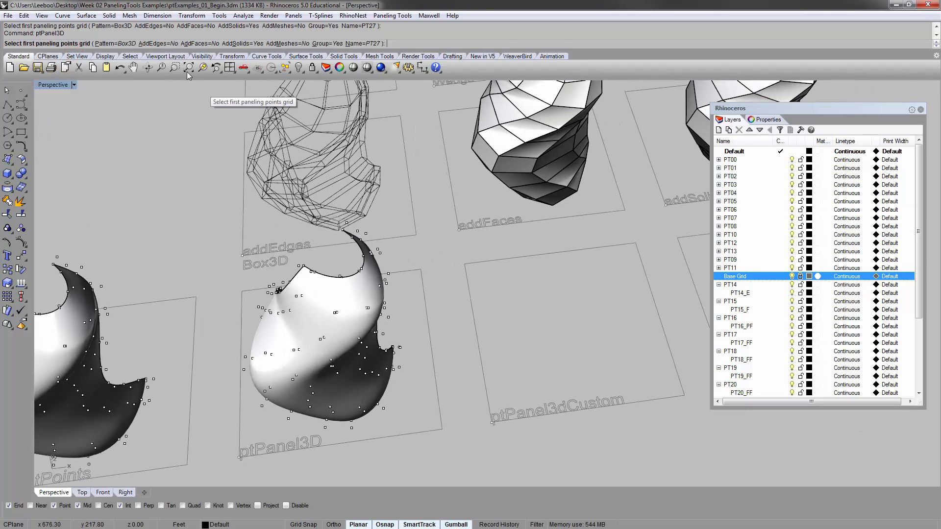
pyautogui.click(120, 44)
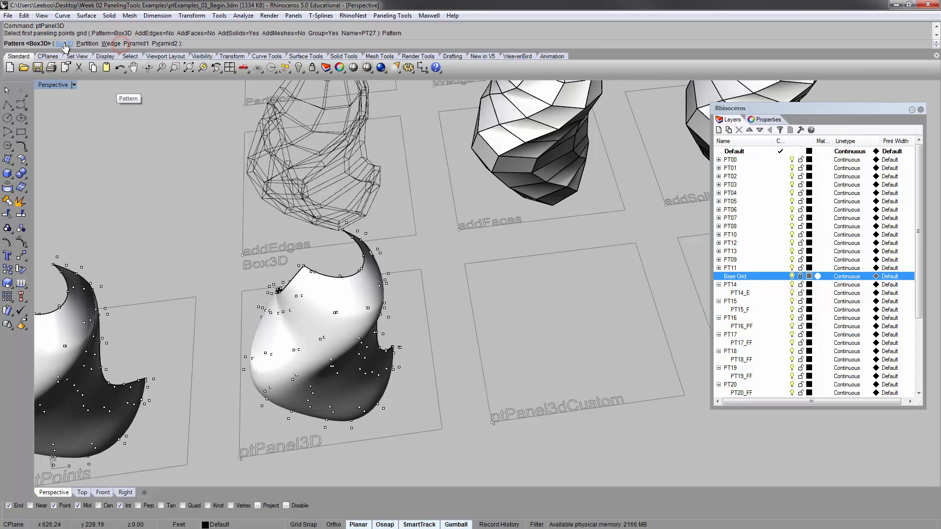
pyautogui.click(87, 44)
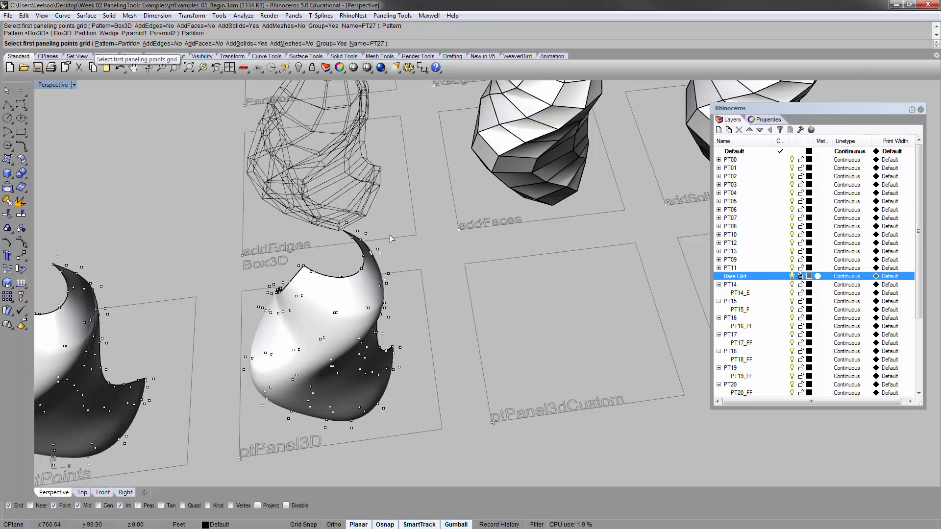
pyautogui.click(254, 44)
pyautogui.click(203, 44)
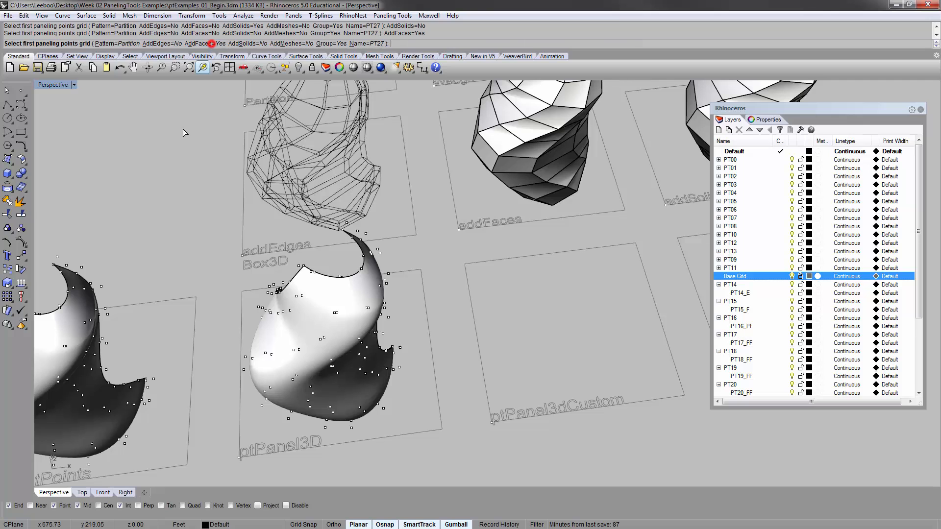
# Generate the Partition face panels using the surface's point grid first and its offset point grid second.
pyautogui.scroll(5, 284, 240)
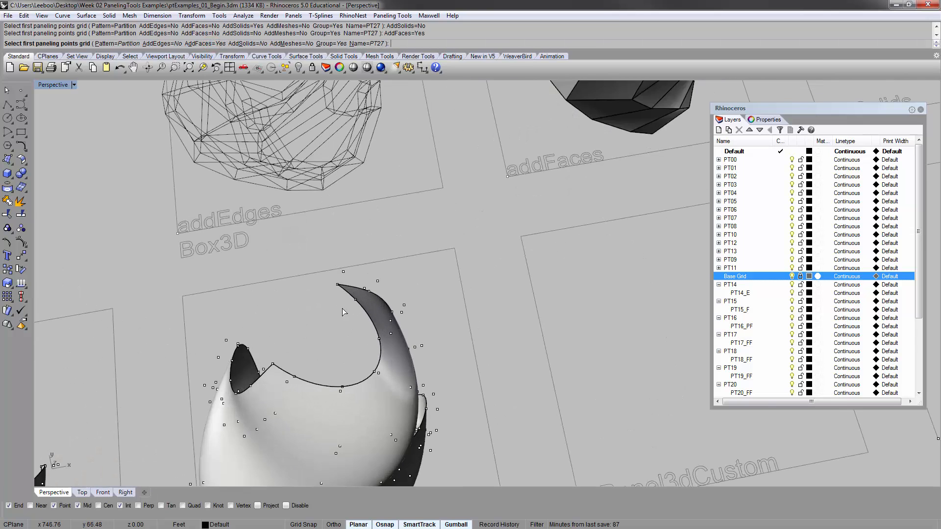
pyautogui.click(343, 266)
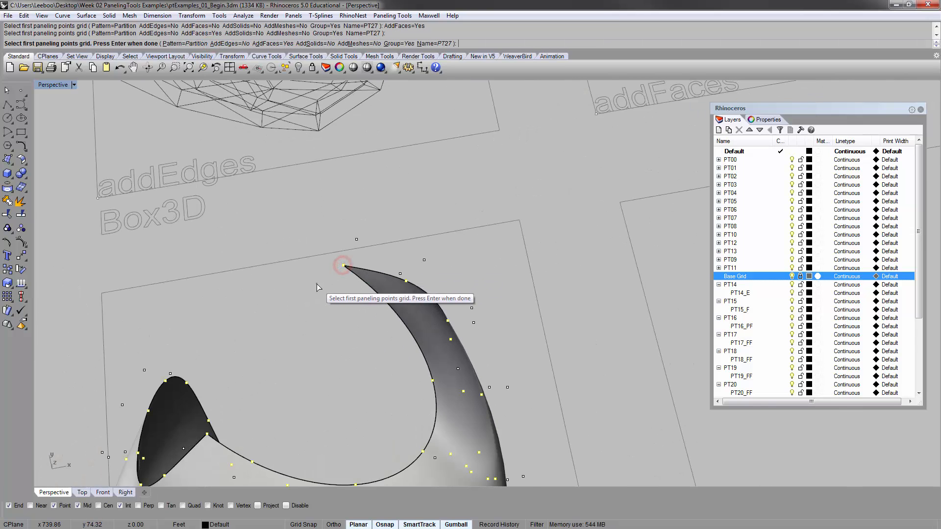
pyautogui.press('Return')
pyautogui.click(357, 238)
pyautogui.press('Return')
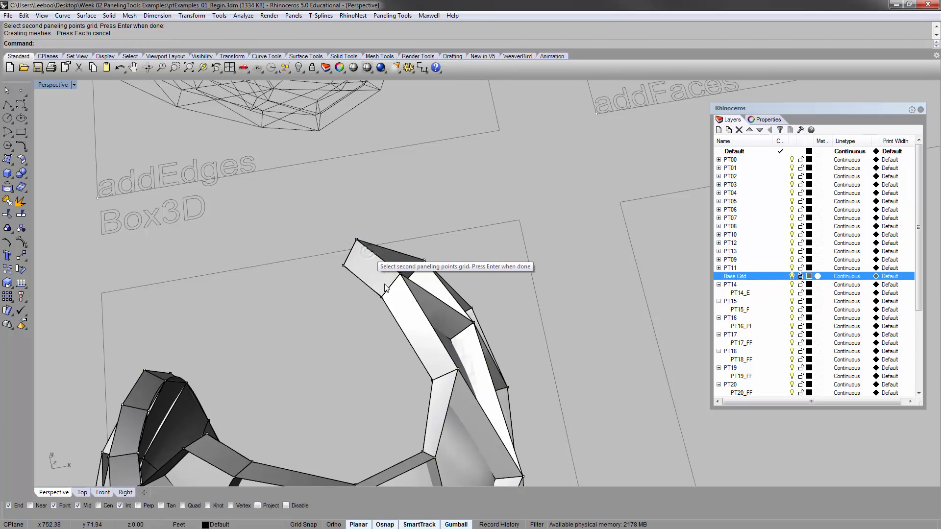
# Move the grouped Partition panels from the ptPanel3D plot corner to the matching corner of the Partition plot.
pyautogui.scroll(-6, 352, 268)
pyautogui.scroll(-1, 351, 267)
pyautogui.click(324, 266)
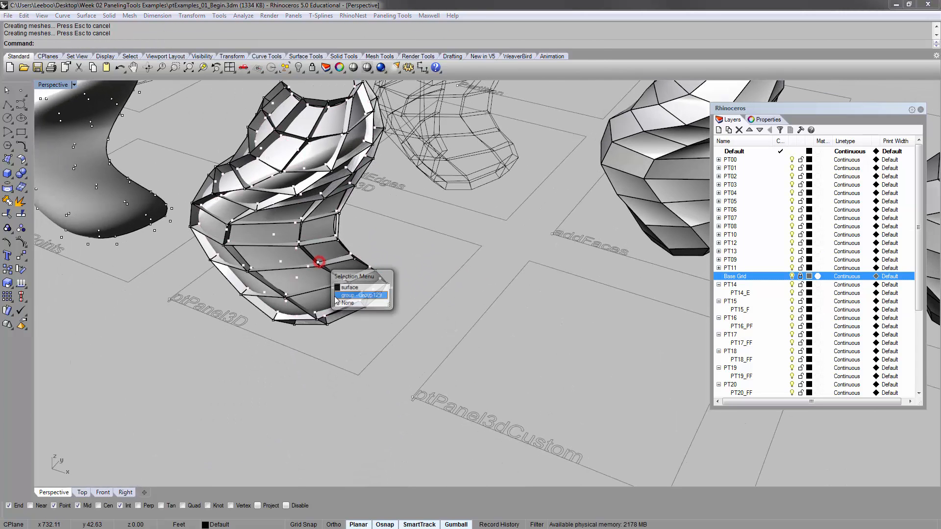
pyautogui.click(365, 304)
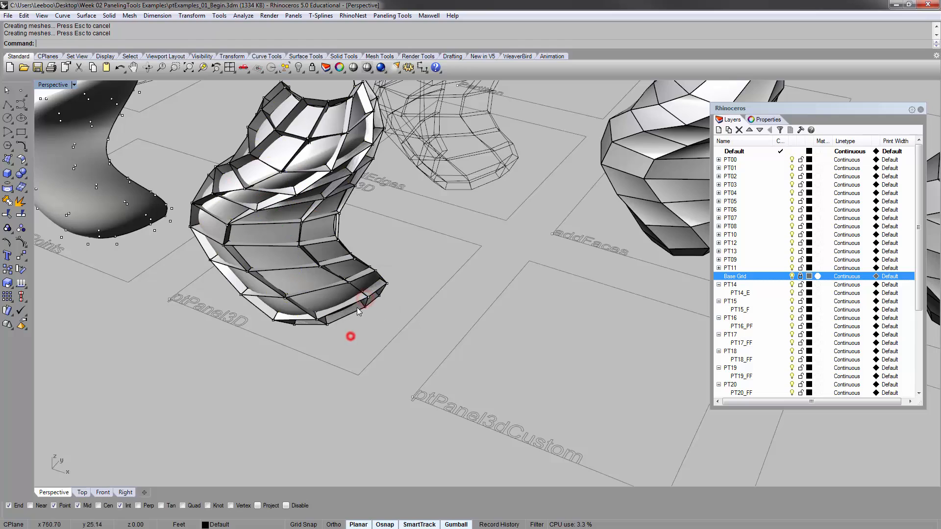
pyautogui.click(365, 296)
pyautogui.write('m')
pyautogui.press('Return')
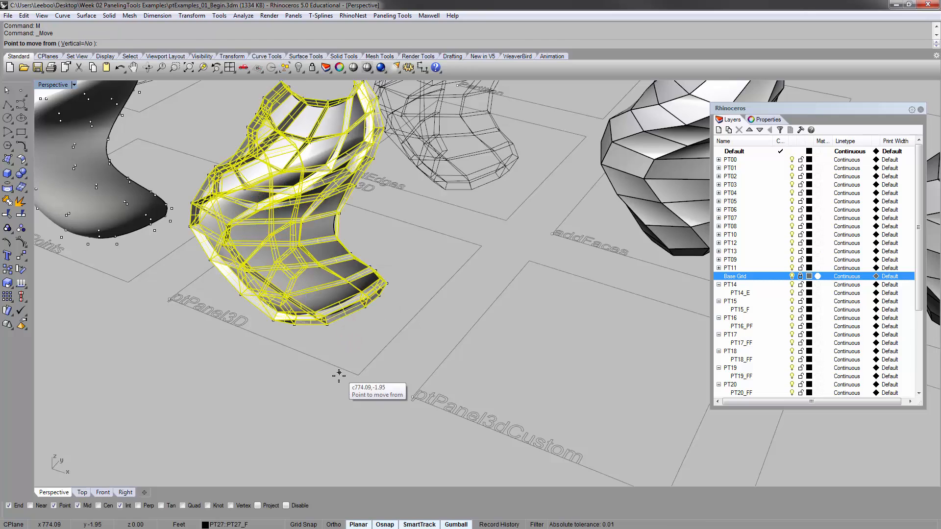
pyautogui.click(359, 374)
pyautogui.scroll(-5, 354, 378)
pyautogui.scroll(4, 463, 306)
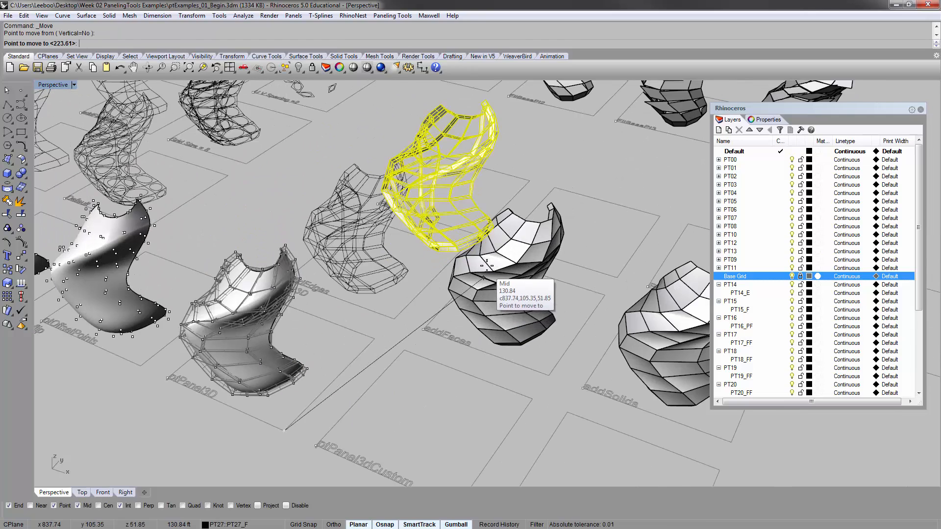
pyautogui.click(476, 238)
# Zoom to the moved Partition panels and examine their open cell structure.
pyautogui.write('zs')
pyautogui.press('Return')
pyautogui.click(389, 183)
pyautogui.moveTo(385, 186); pyautogui.dragTo(431, 152, button='right')
pyautogui.scroll(-5, 473, 265)
pyautogui.scroll(-5, 433, 166)
pyautogui.keyDown('shift'); pyautogui.moveTo(402, 251); pyautogui.dragTo(369, 223, button='right'); pyautogui.keyUp('shift')
# Start ptPanel3D on the ptPanel3D example again and set its pattern to Wedge.
pyautogui.scroll(5, 381, 270)
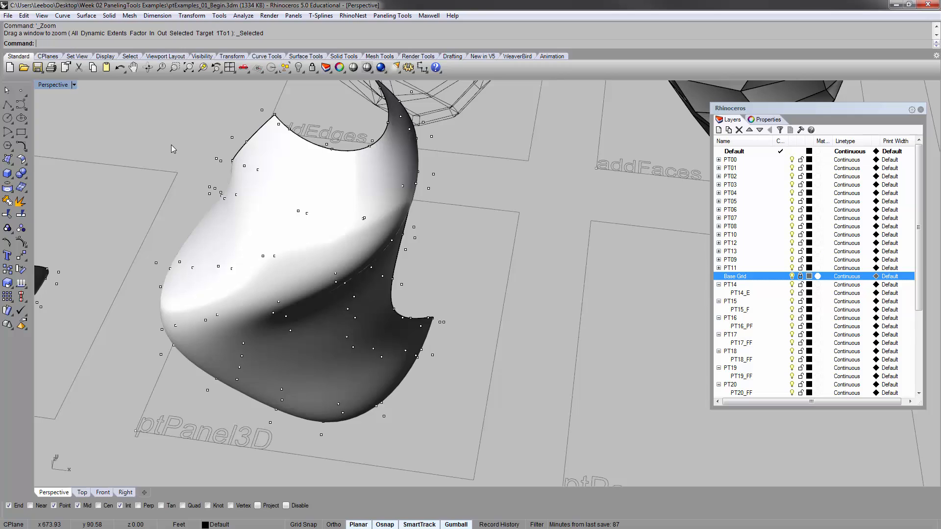
pyautogui.write('ptP')
pyautogui.press('Down')
pyautogui.press('Down')
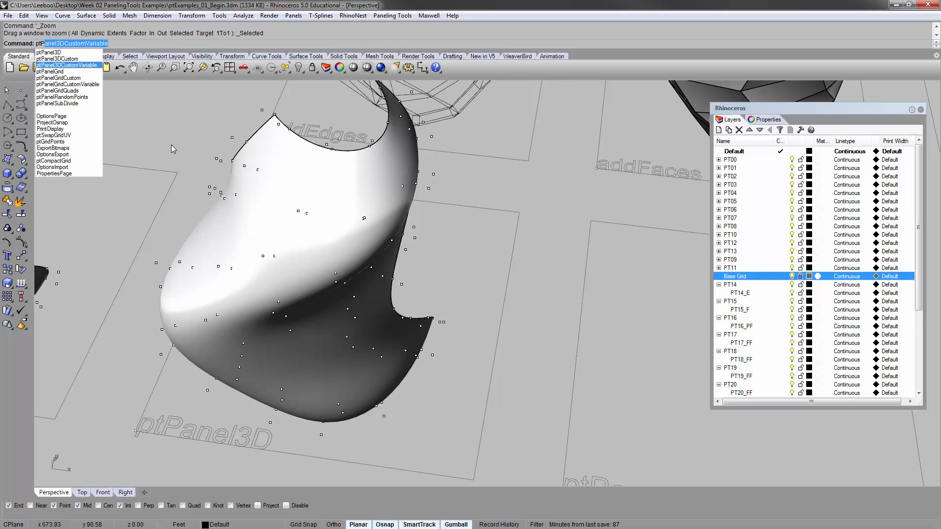
pyautogui.press('Up')
pyautogui.press('Up')
pyautogui.press('Return')
pyautogui.moveTo(297, 156); pyautogui.dragTo(297, 173, button='right')
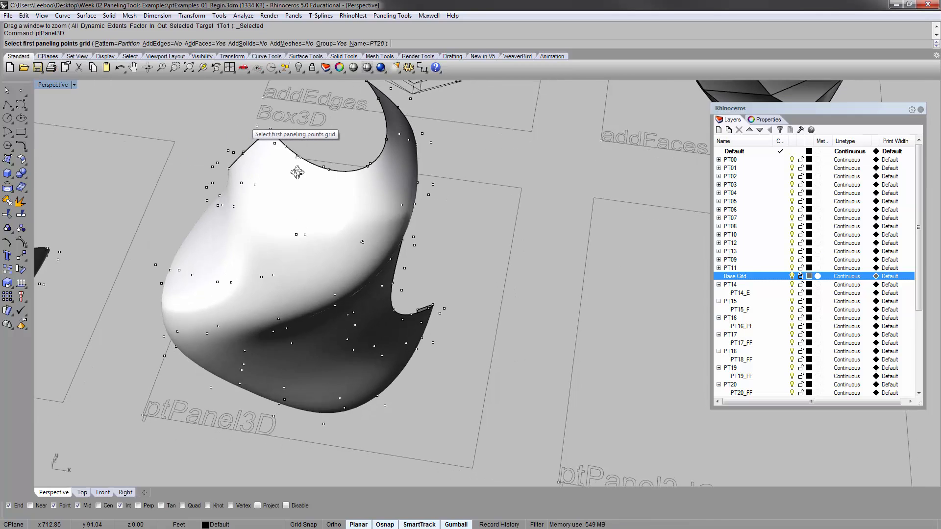
pyautogui.click(117, 43)
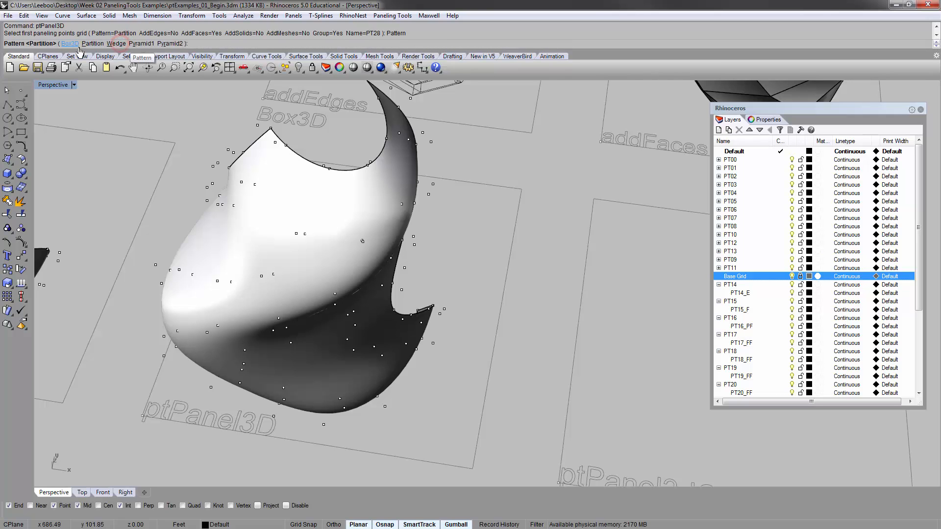
pyautogui.click(113, 46)
# Generate the Wedge face panels between the surface's point grid and the offset point grid.
pyautogui.keyDown('shift'); pyautogui.moveTo(406, 188); pyautogui.dragTo(343, 223, button='right'); pyautogui.keyUp('shift')
pyautogui.click(346, 220)
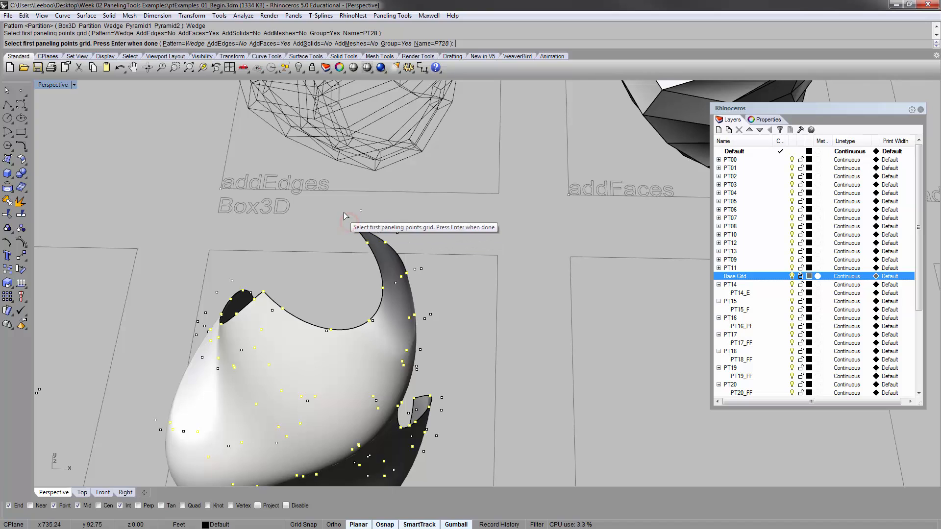
pyautogui.press('Return')
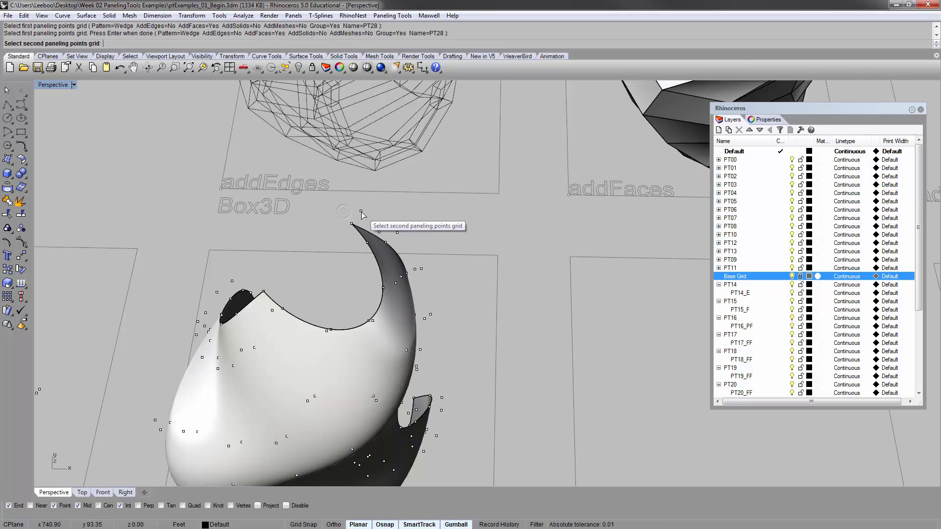
pyautogui.click(360, 211)
pyautogui.press('Return')
# Move the new Wedge panels from the ptPanel3D plot corner to the matching corner of the Wedge plot.
pyautogui.scroll(-3, 375, 266)
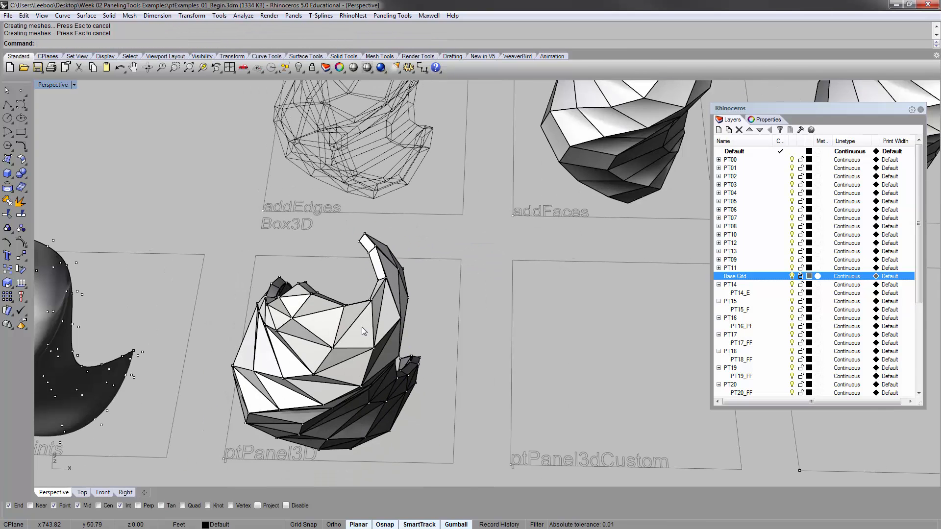
pyautogui.write('m')
pyautogui.press('Return')
pyautogui.click(451, 464)
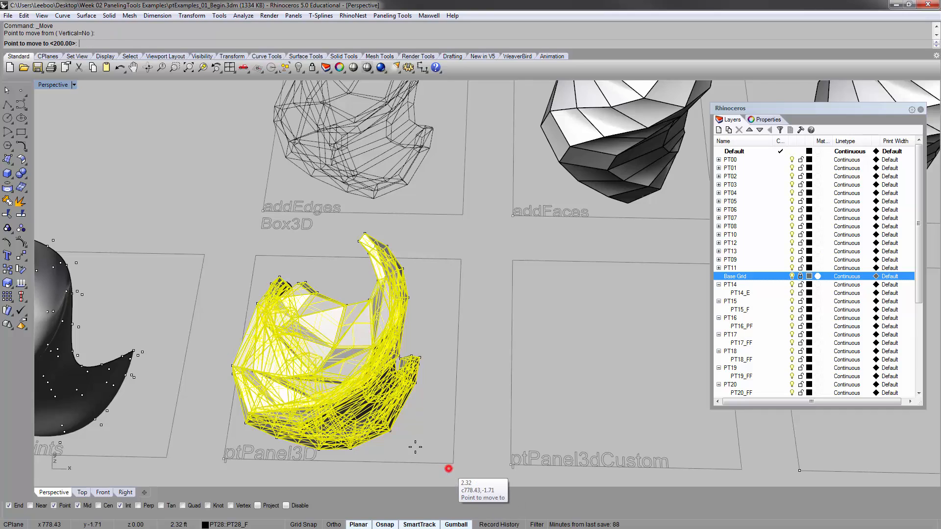
pyautogui.scroll(-8, 415, 433)
pyautogui.scroll(2, 597, 232)
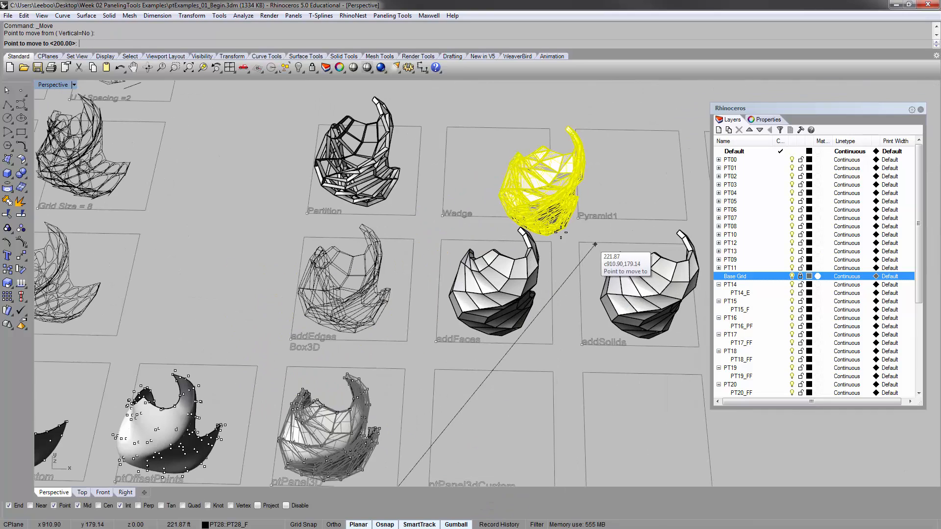
pyautogui.click(552, 222)
# Zoom to the moved Wedge panels and examine their faceted geometry.
pyautogui.write('zs')
pyautogui.press('Return')
pyautogui.click(508, 177)
pyautogui.moveTo(508, 180); pyautogui.dragTo(551, 306, button='right')
pyautogui.scroll(4, 414, 221)
pyautogui.scroll(-10, 493, 294)
pyautogui.click(494, 294)
# Compare the Wedge model with the earlier face panel outputs in the other plots.
pyautogui.scroll(-10, 505, 279)
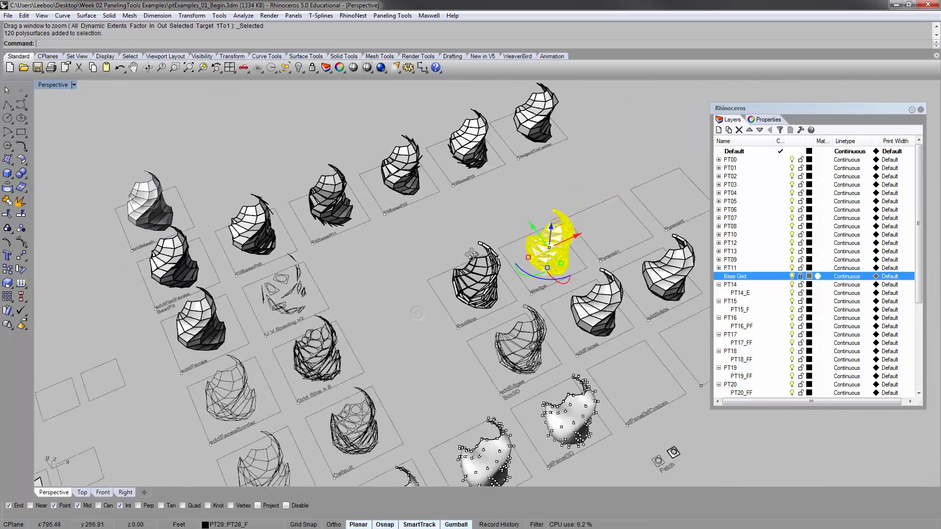
pyautogui.click(501, 195)
pyautogui.click(555, 152)
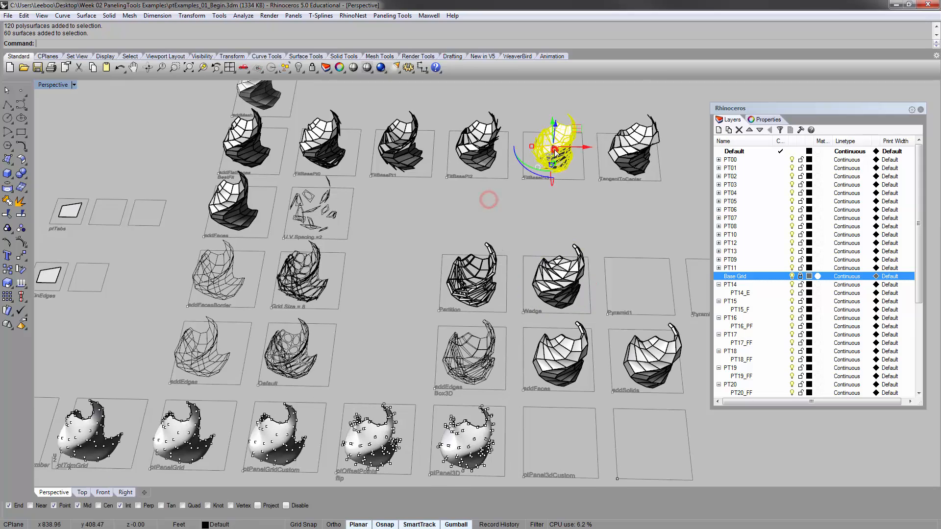
pyautogui.click(442, 148)
pyautogui.click(380, 153)
pyautogui.click(250, 129)
pyautogui.click(563, 216)
pyautogui.click(555, 286)
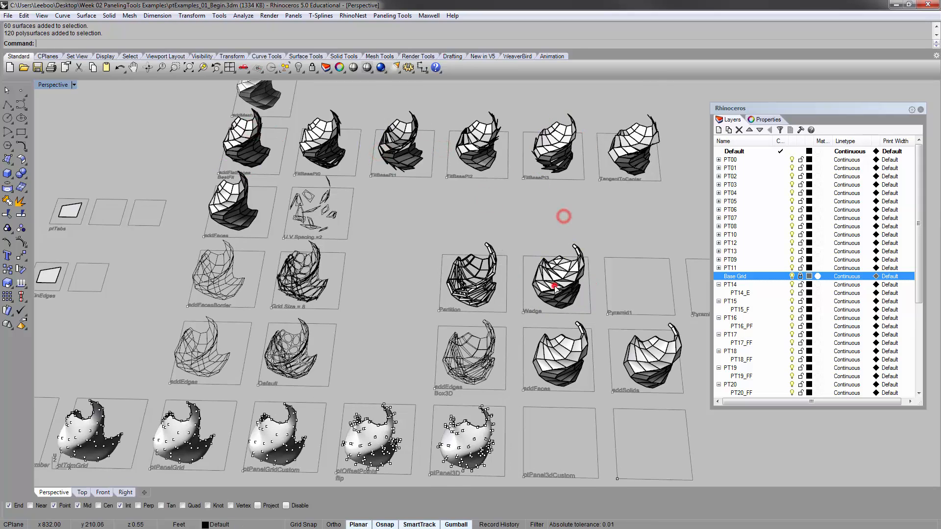
# Zoom to the Wedge panels and inspect their triangulated faces from several sides beside the Partition panels.
pyautogui.write('zs')
pyautogui.press('Return')
pyautogui.press('Escape')
pyautogui.moveTo(549, 308); pyautogui.dragTo(456, 216, button='right')
pyautogui.scroll(3, 451, 265)
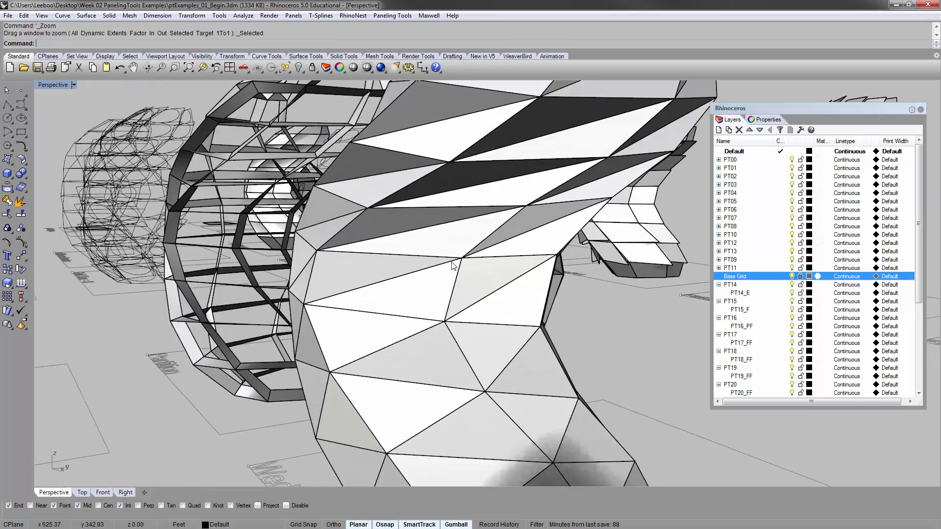
pyautogui.moveTo(475, 257); pyautogui.dragTo(526, 324, button='right')
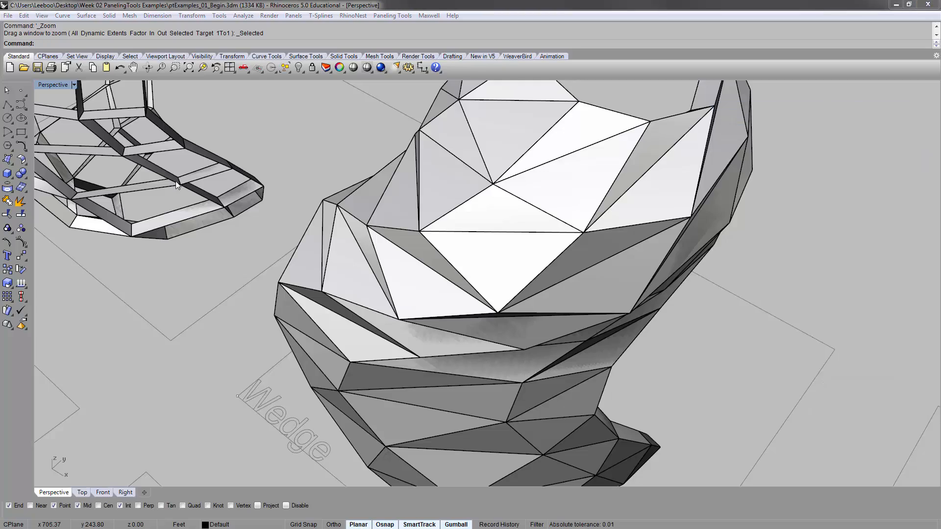
pyautogui.scroll(-5, 406, 211)
pyautogui.moveTo(396, 197); pyautogui.dragTo(436, 230, button='right')
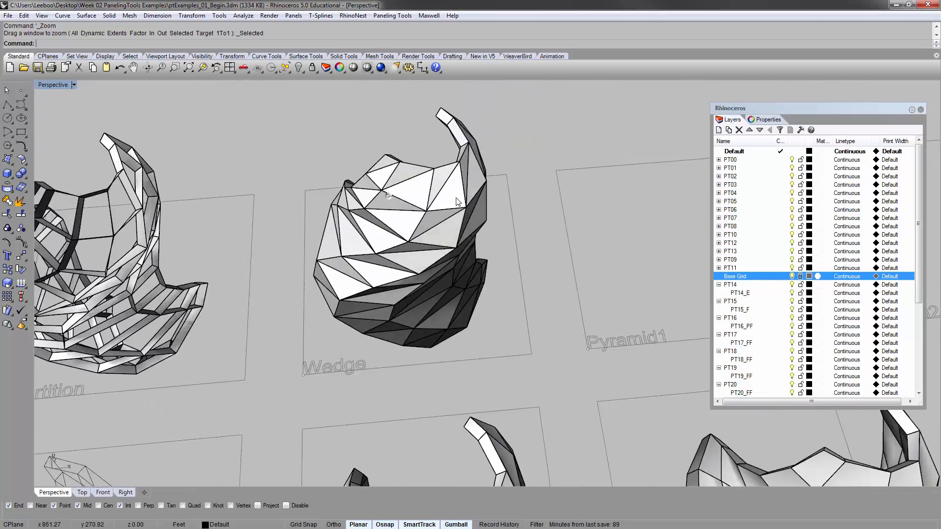
# Run ptPanel3D with the Pyramid1 pattern to generate face panels between the surface's point grid and the offset point grid.
pyautogui.scroll(-5, 440, 232)
pyautogui.keyDown('shift'); pyautogui.moveTo(412, 373); pyautogui.dragTo(411, 180, button='right'); pyautogui.keyUp('shift')
pyautogui.scroll(5, 409, 179)
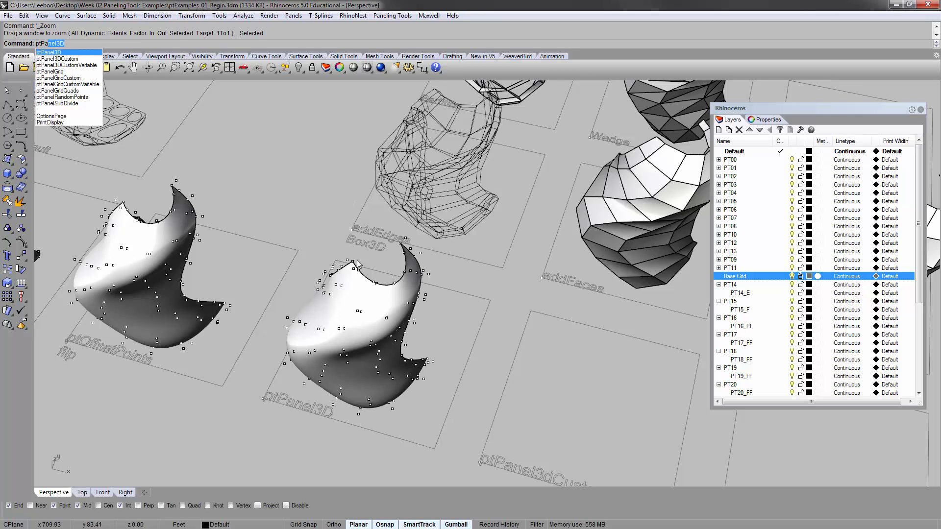
pyautogui.press('Return')
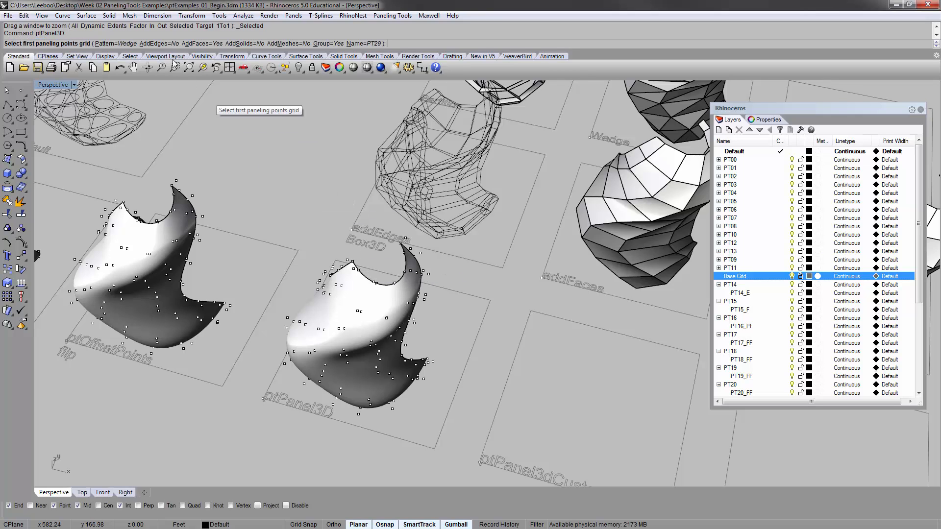
pyautogui.click(119, 43)
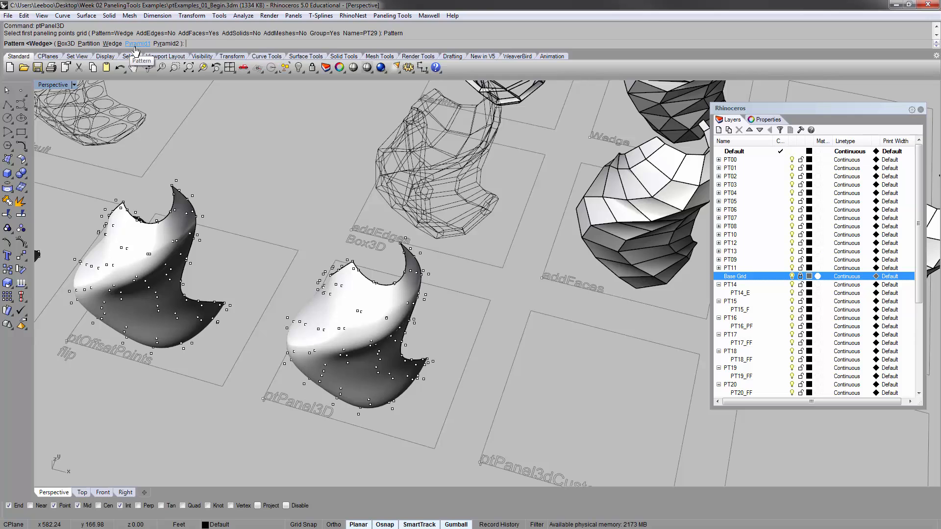
pyautogui.click(135, 44)
pyautogui.scroll(5, 399, 265)
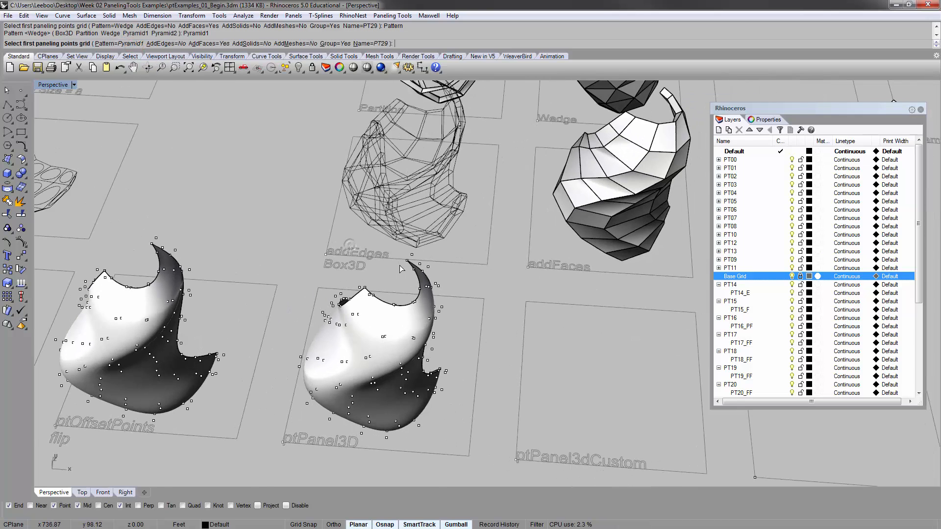
pyautogui.click(426, 322)
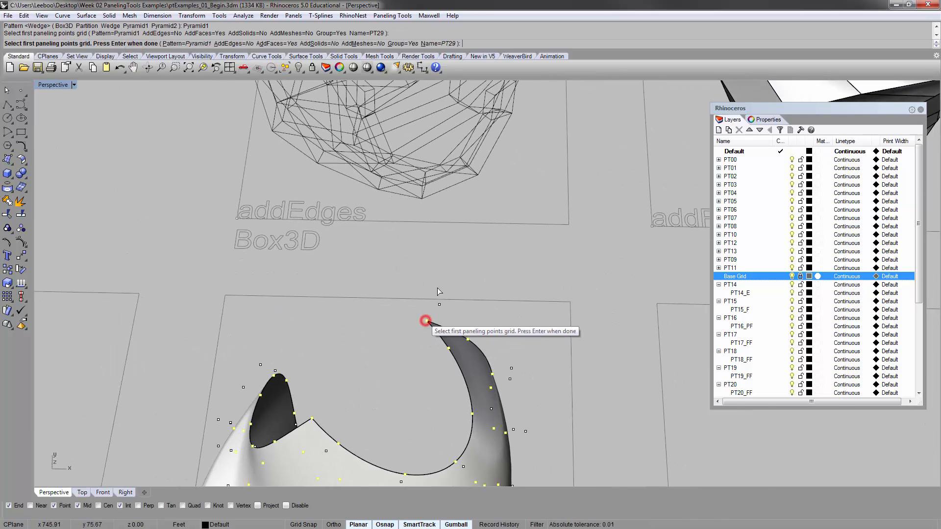
pyautogui.rightClick(440, 305)
pyautogui.scroll(-3, 431, 285)
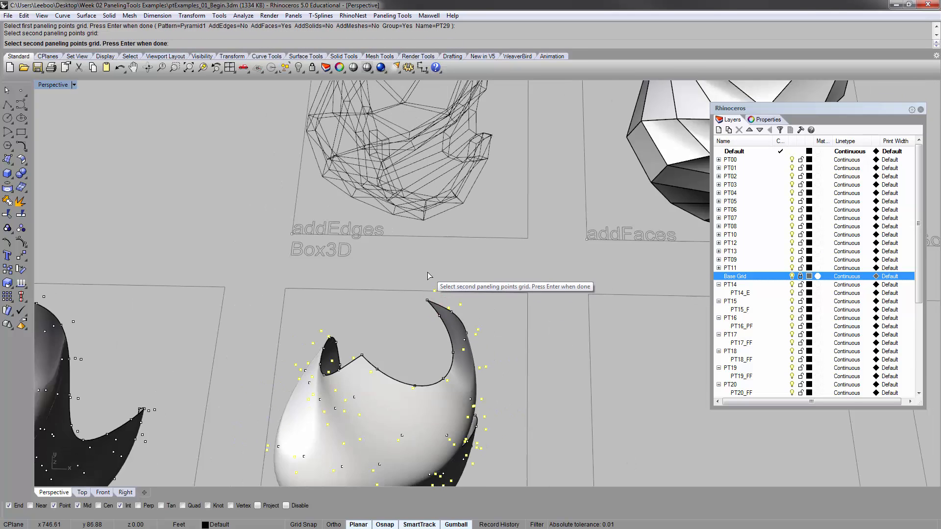
pyautogui.moveTo(458, 290); pyautogui.dragTo(444, 267, button='right')
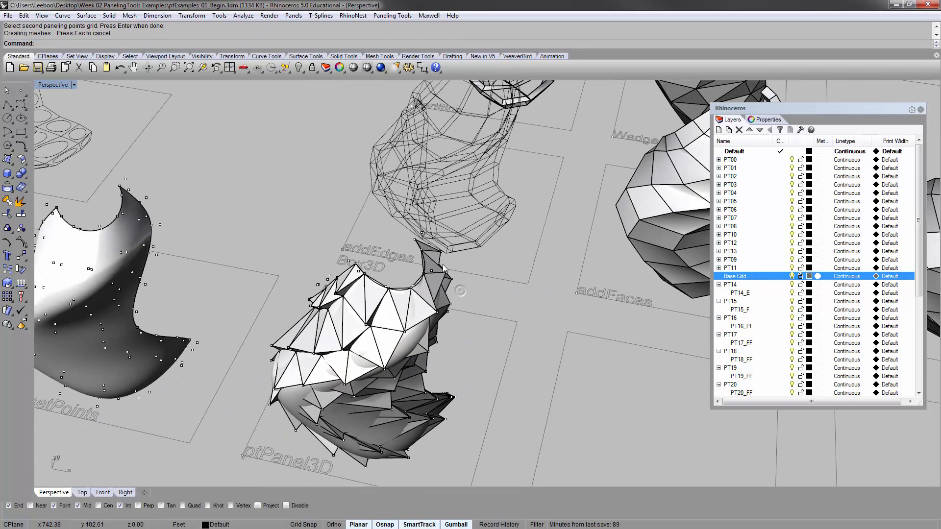
# Move the new Pyramid1 panels from the ptPanel3D plot corner to the matching corner of the Pyramid1 plot.
pyautogui.click(407, 316)
pyautogui.moveTo(409, 316); pyautogui.dragTo(443, 245, button='right')
pyautogui.scroll(-3, 444, 250)
pyautogui.write('m')
pyautogui.press('Return')
pyautogui.click(472, 398)
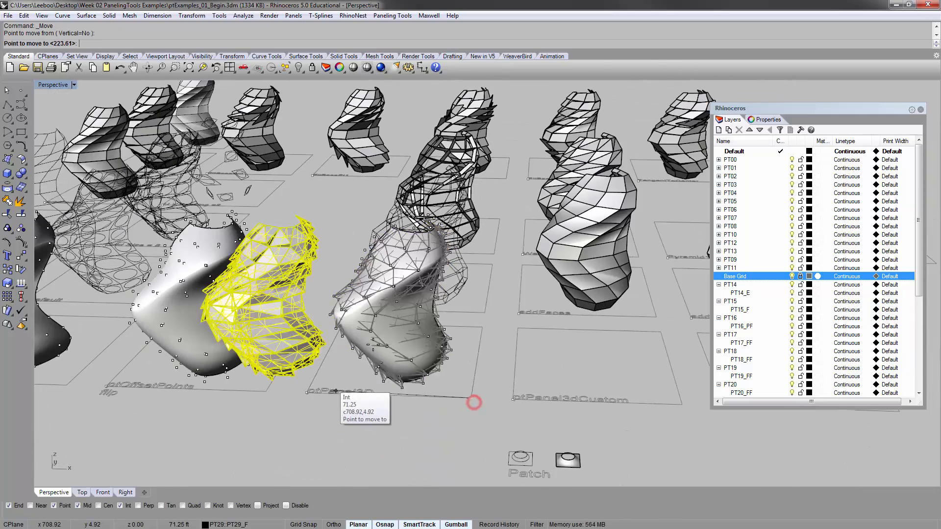
pyautogui.scroll(-4, 306, 380)
pyautogui.moveTo(540, 227); pyautogui.dragTo(540, 288, button='right')
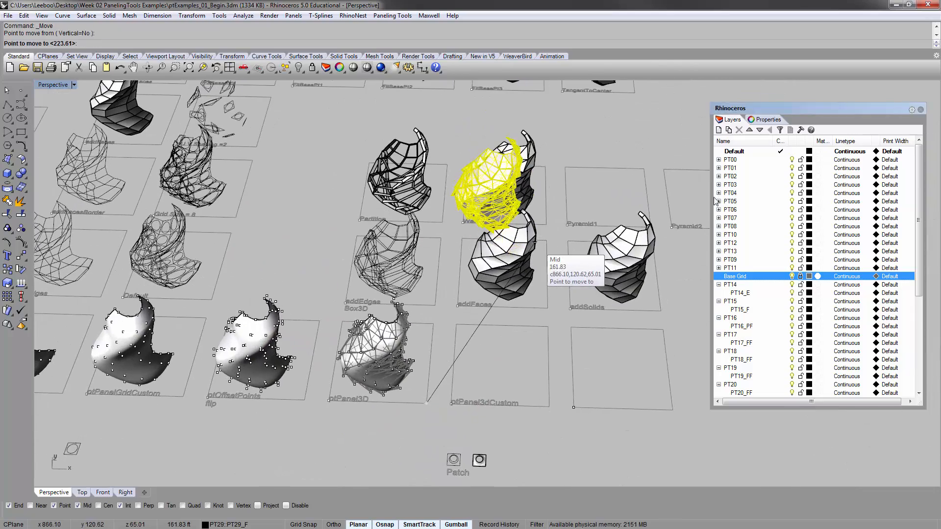
pyautogui.scroll(8, 656, 208)
pyautogui.scroll(3, 656, 208)
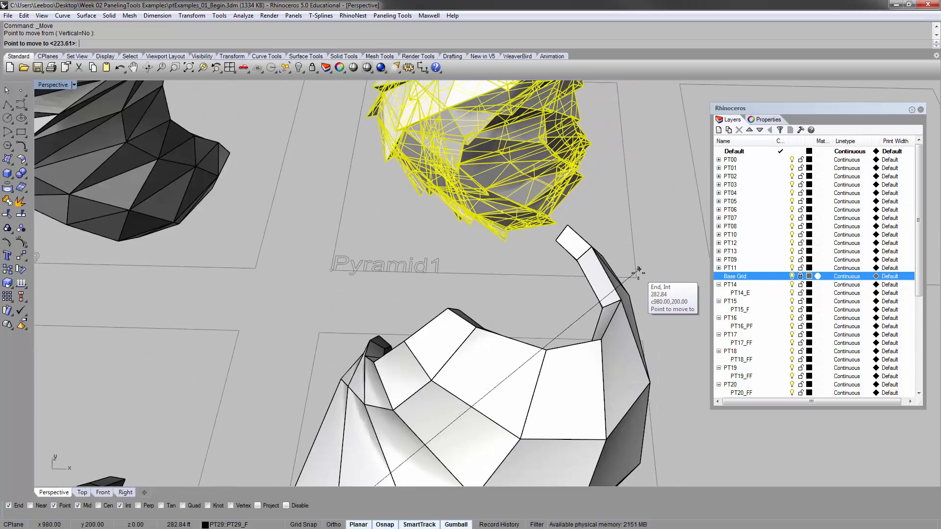
pyautogui.click(604, 273)
pyautogui.click(382, 229)
# Run ptPanel3D with the Pyramid2 pattern to generate face panels between the surface's point grid and the offset point grid.
pyautogui.scroll(-6, 494, 209)
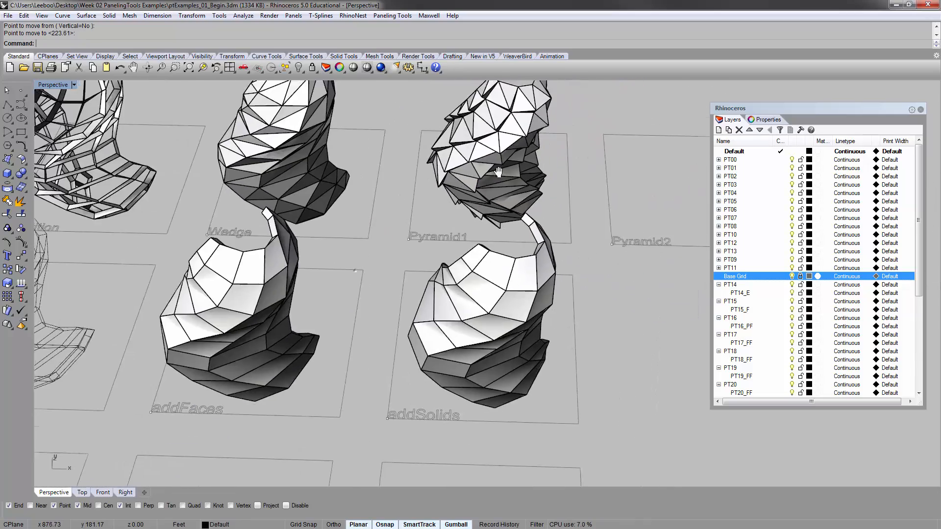
pyautogui.keyDown('shift'); pyautogui.moveTo(151, 363); pyautogui.dragTo(285, 266, button='right'); pyautogui.keyUp('shift')
pyautogui.keyDown('shift'); pyautogui.moveTo(245, 304); pyautogui.dragTo(411, 226, button='right'); pyautogui.keyUp('shift')
pyautogui.moveTo(311, 281); pyautogui.dragTo(374, 296, button='right')
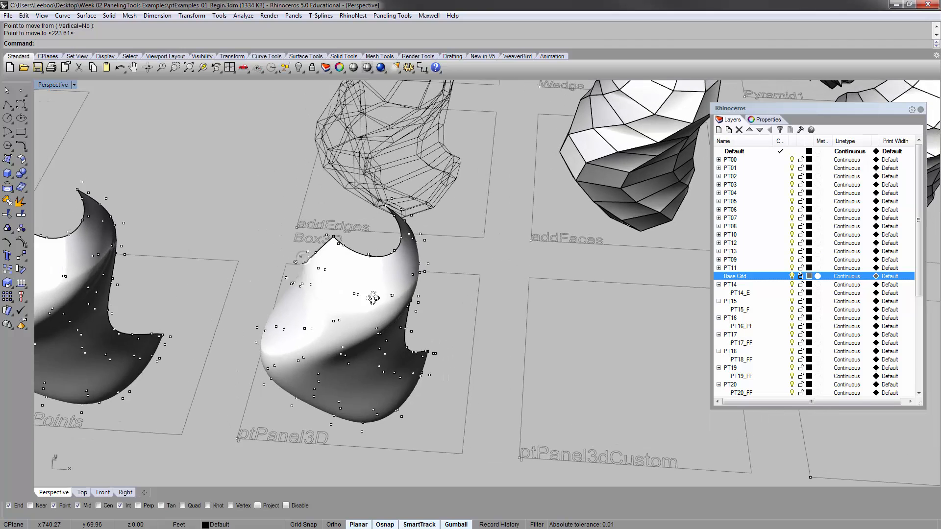
pyautogui.scroll(4, 360, 221)
pyautogui.moveTo(359, 221); pyautogui.dragTo(354, 228, button='right')
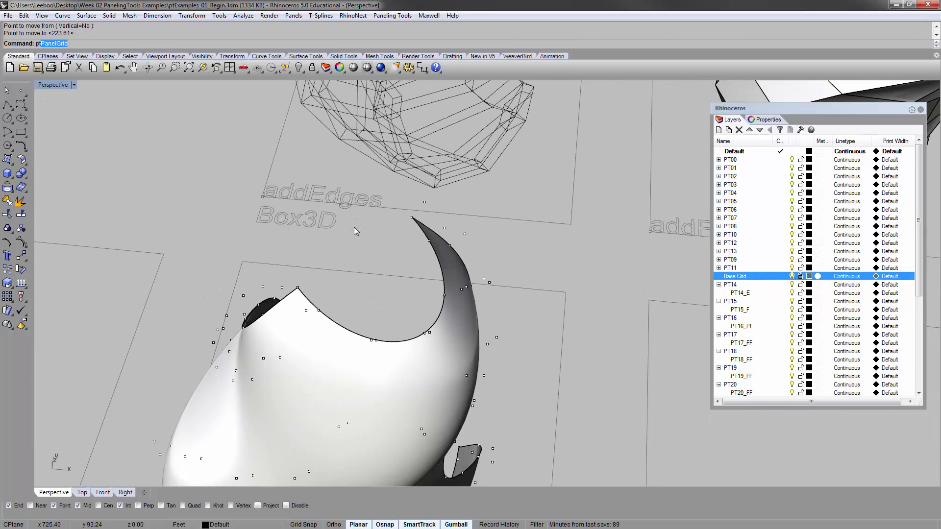
pyautogui.write('anel3D')
pyautogui.press('Return')
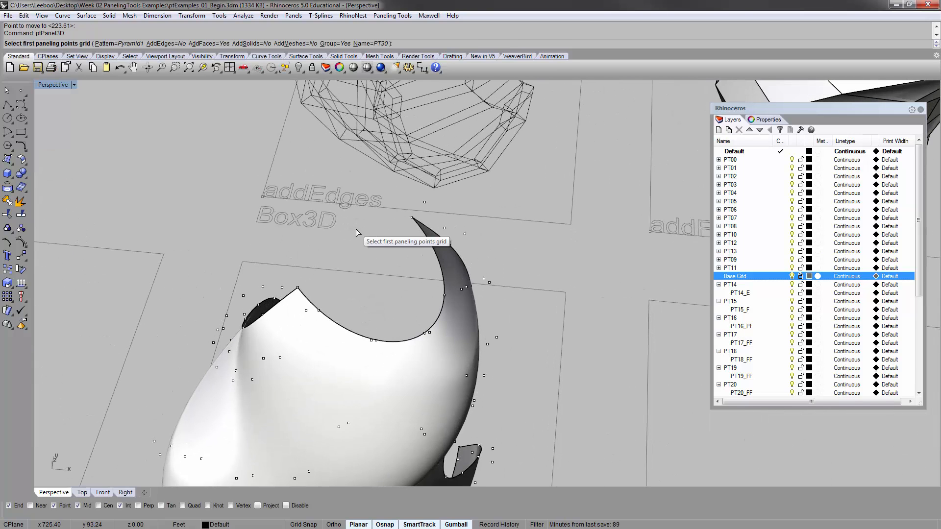
pyautogui.click(135, 44)
pyautogui.click(173, 44)
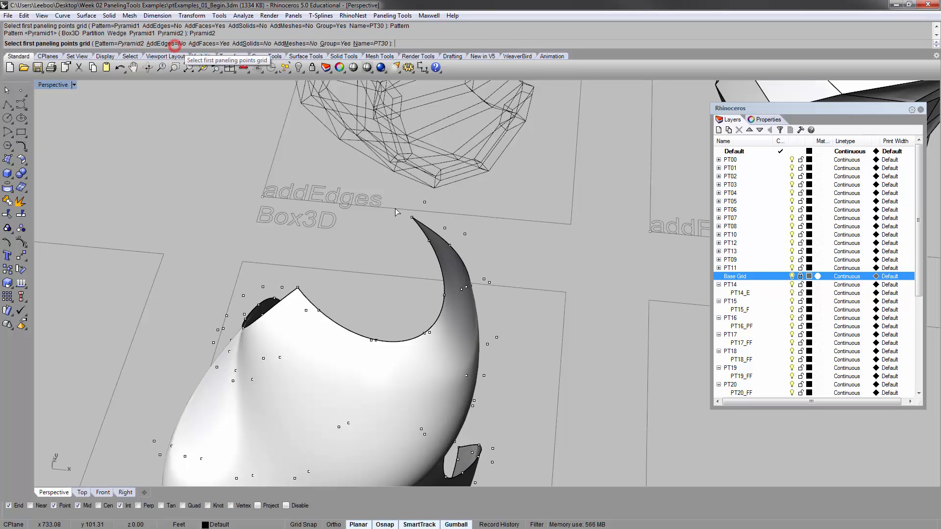
pyautogui.click(417, 214)
pyautogui.press('Return')
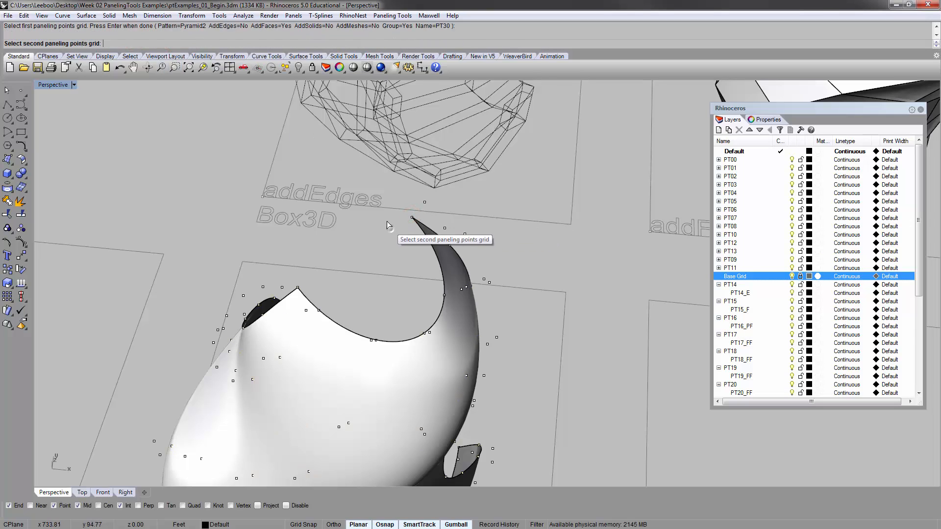
pyautogui.click(420, 202)
pyautogui.press('Return')
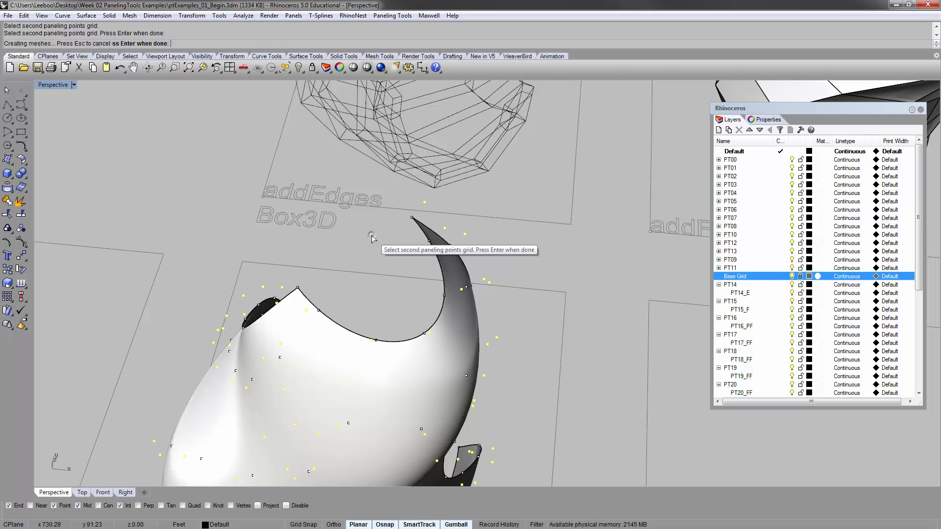
# Move the new Pyramid2 panels from the ptPanel3D plot corner to the matching corner of the Pyramid2 plot.
pyautogui.scroll(-2, 372, 239)
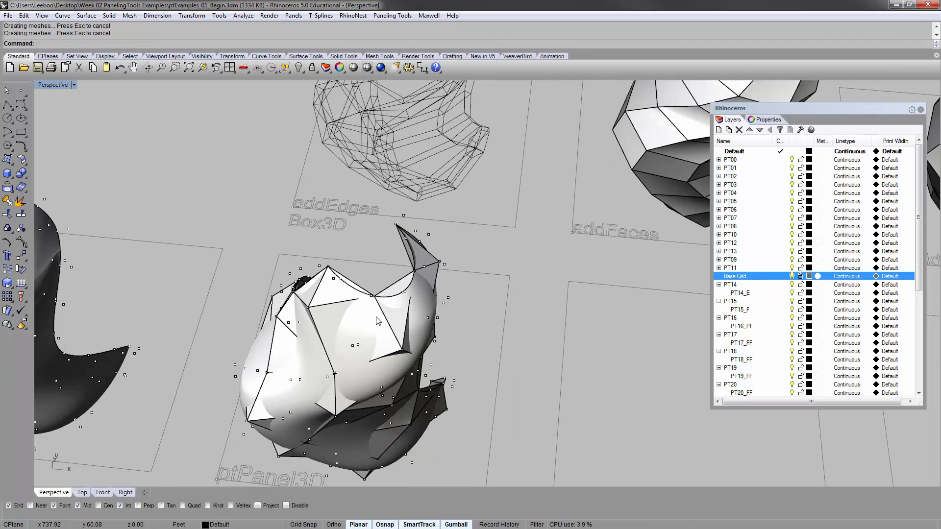
pyautogui.click(409, 250)
pyautogui.scroll(-3, 338, 243)
pyautogui.write('M')
pyautogui.press('Return')
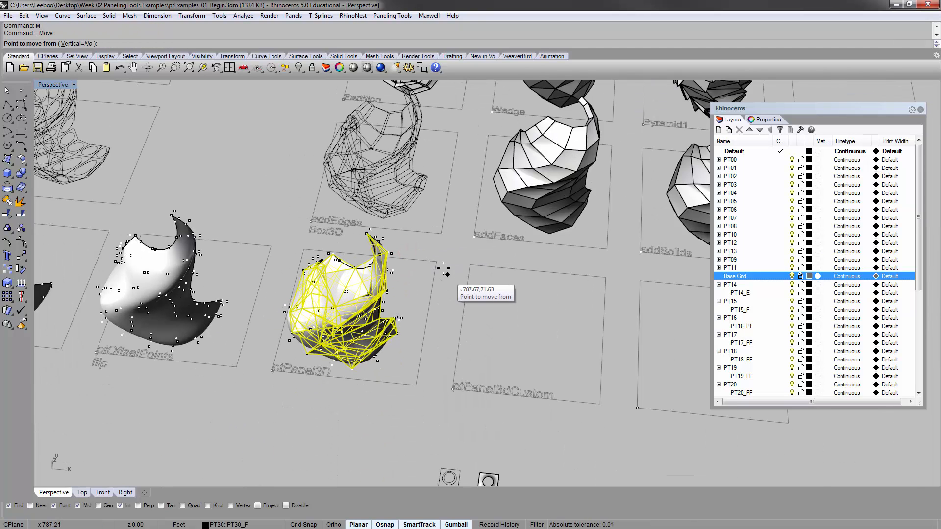
pyautogui.click(437, 263)
pyautogui.keyDown('shift'); pyautogui.moveTo(626, 213); pyautogui.dragTo(227, 380, button='right'); pyautogui.keyUp('shift')
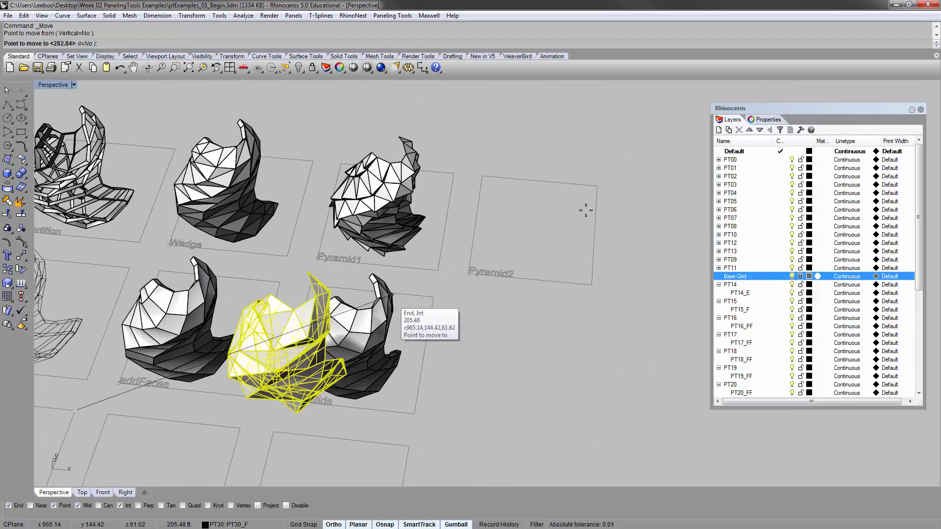
pyautogui.click(595, 189)
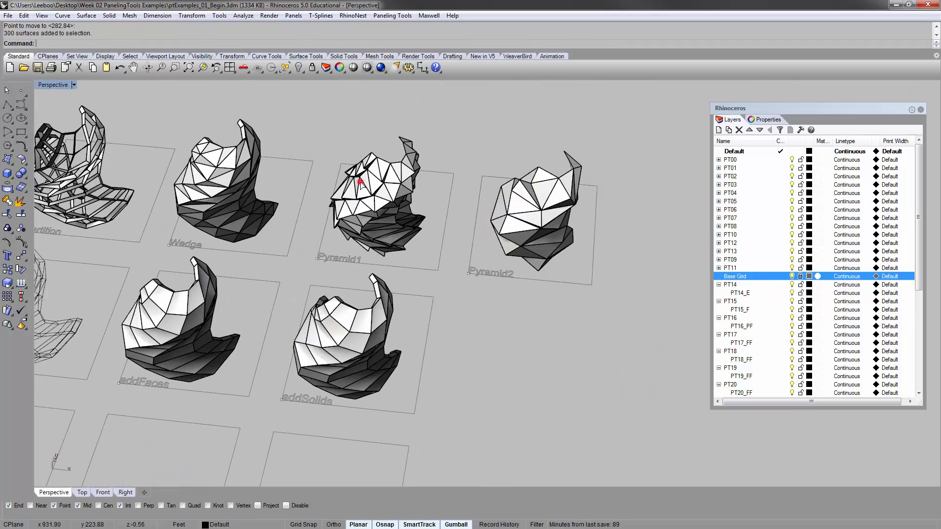
# Zoom to the Pyramid1 panels and examine the outer pyramid facets of the Pyramid1 and Pyramid2 models.
pyautogui.write('zs')
pyautogui.press('Return')
pyautogui.moveTo(468, 248); pyautogui.dragTo(519, 298, button='right')
pyautogui.scroll(4, 401, 211)
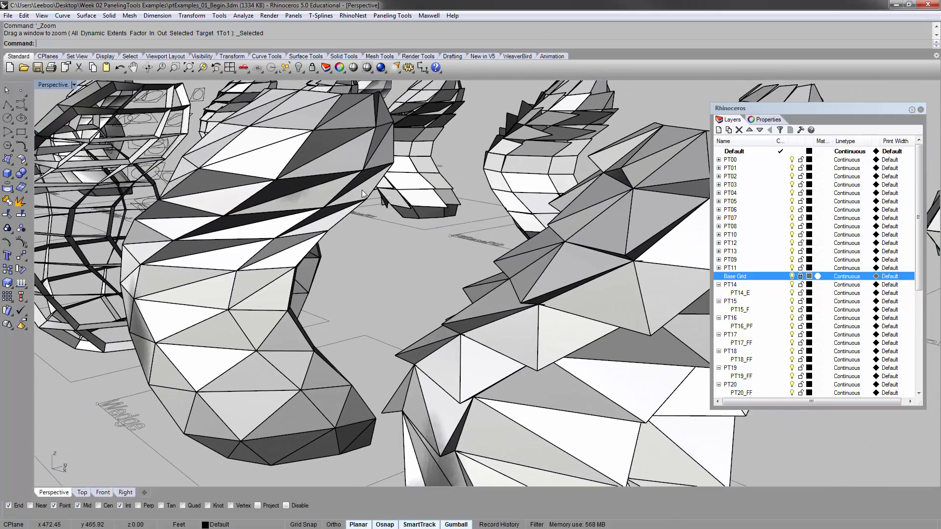
pyautogui.moveTo(362, 190); pyautogui.dragTo(549, 291, button='right')
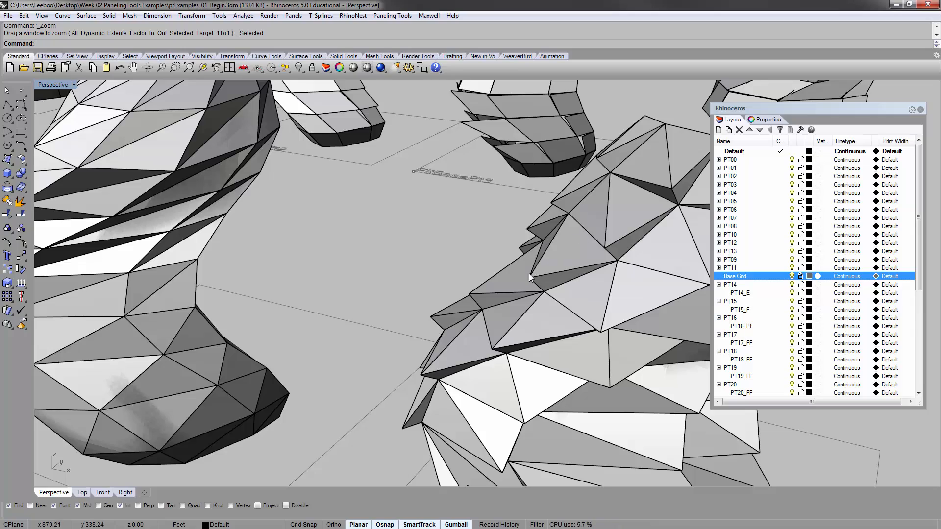
pyautogui.moveTo(528, 275)
pyautogui.mouseDown(button='right')
pyautogui.moveTo(588, 279)
pyautogui.moveTo(556, 347)
pyautogui.moveTo(547, 340)
pyautogui.moveTo(474, 356)
pyautogui.moveTo(553, 297)
pyautogui.moveTo(537, 266)
pyautogui.mouseUp(button='right')
pyautogui.scroll(6, 537, 266)
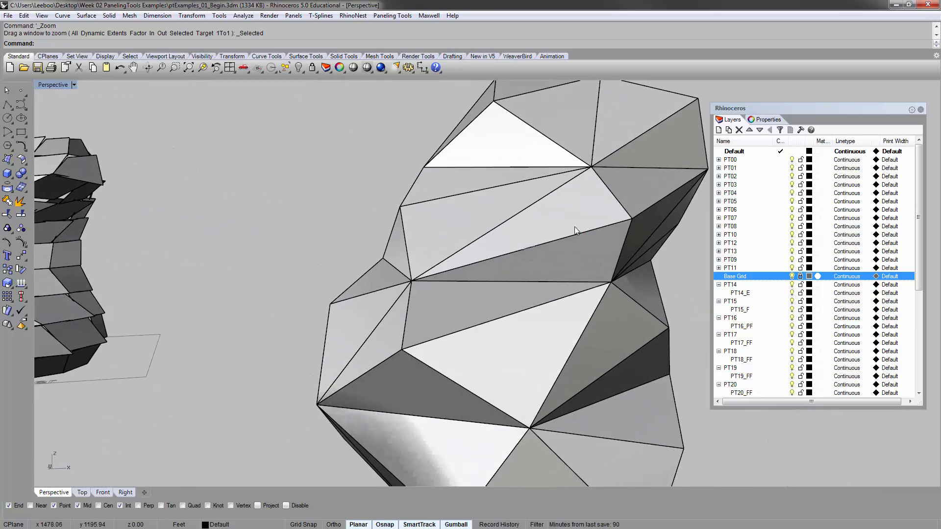
pyautogui.scroll(-4, 623, 239)
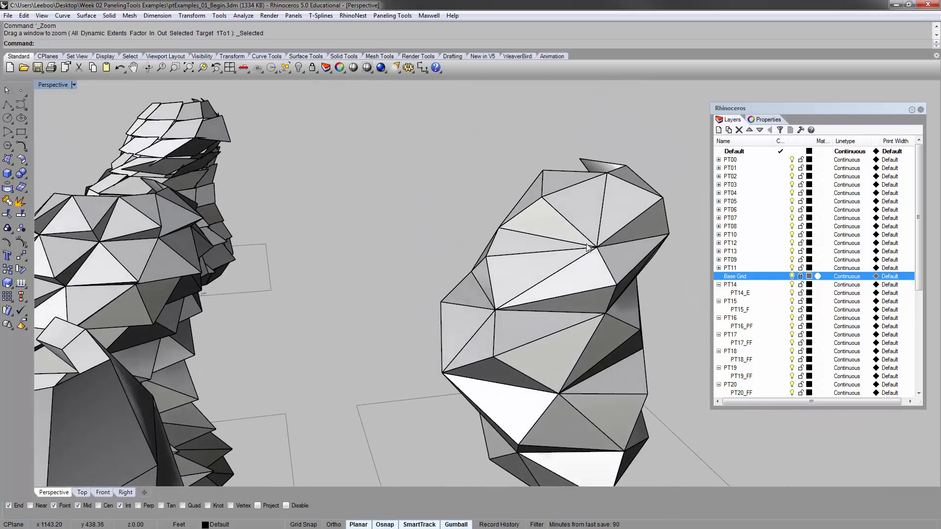
pyautogui.moveTo(587, 248); pyautogui.dragTo(255, 255, button='right')
pyautogui.moveTo(283, 253); pyautogui.dragTo(508, 302, button='right')
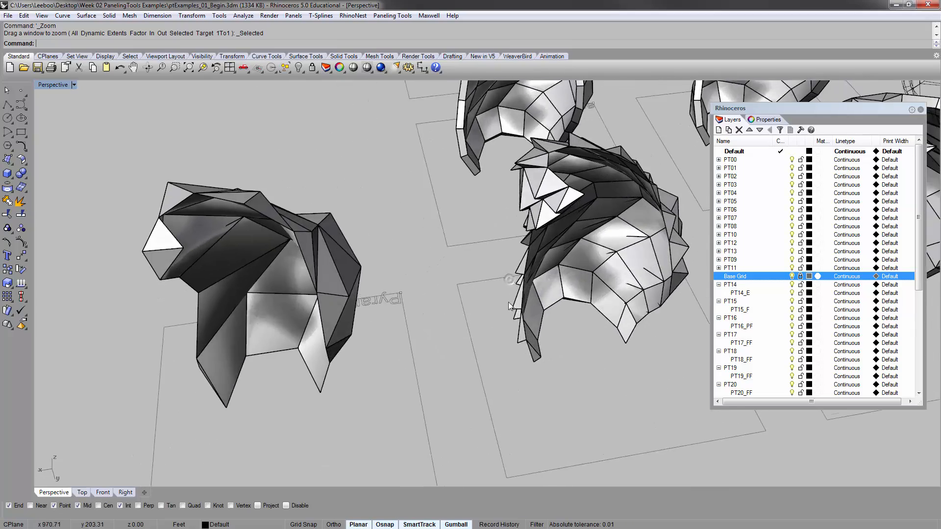
# Select the Pyramid1 and Pyramid2 panels in turn and compare their inner faces and panel sizes.
pyautogui.scroll(4, 508, 362)
pyautogui.moveTo(507, 363); pyautogui.dragTo(597, 230, button='right')
pyautogui.scroll(-7, 479, 309)
pyautogui.scroll(4, 563, 311)
pyautogui.moveTo(563, 311); pyautogui.dragTo(578, 345, button='right')
pyautogui.click(587, 341)
pyautogui.scroll(-4, 643, 366)
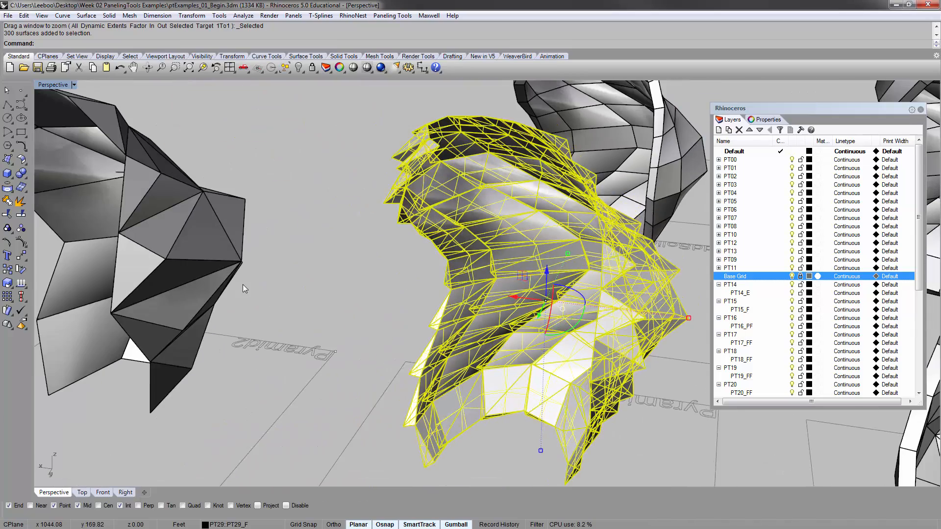
pyautogui.click(243, 284)
pyautogui.moveTo(249, 280); pyautogui.dragTo(358, 324, button='right')
pyautogui.click(357, 324)
pyautogui.moveTo(480, 352); pyautogui.dragTo(530, 381, button='right')
pyautogui.click(564, 400)
pyautogui.moveTo(256, 236); pyautogui.dragTo(459, 229, button='right')
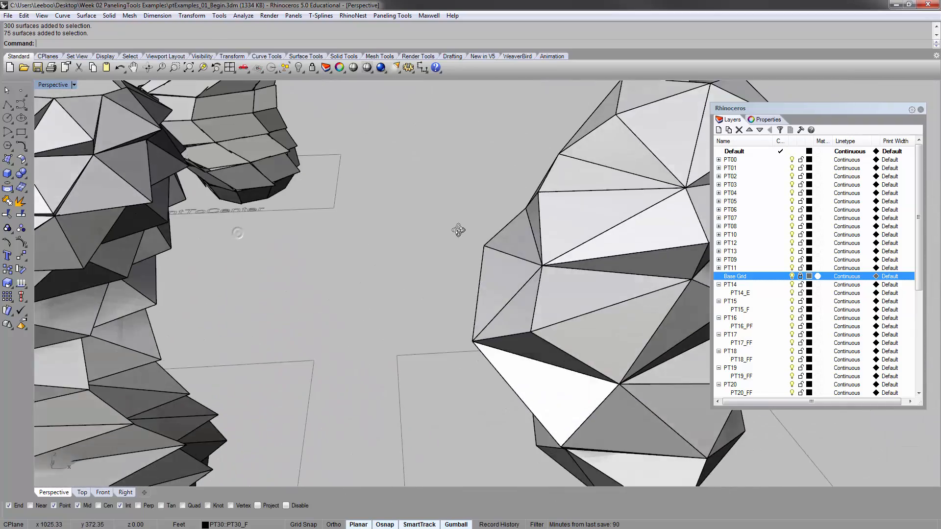
# Review the full row of ptPanel3D outputs and bring the ptPanel3D and ptPanel3dCustom plots into view with the Patch modules.
pyautogui.scroll(-12, 459, 224)
pyautogui.moveTo(384, 212)
pyautogui.mouseDown(button='right')
pyautogui.moveTo(371, 292)
pyautogui.moveTo(393, 237)
pyautogui.moveTo(386, 207)
pyautogui.mouseUp(button='right')
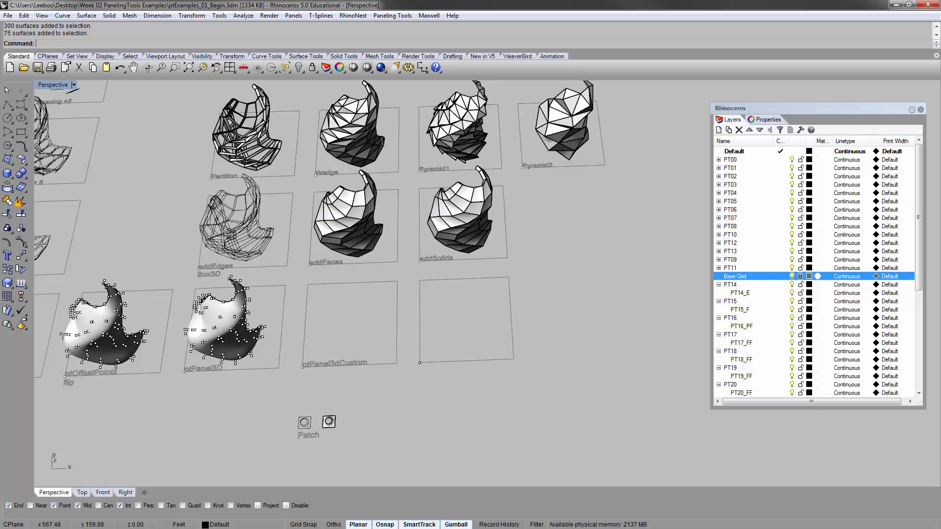
pyautogui.hotkey('alt', 'Tab')
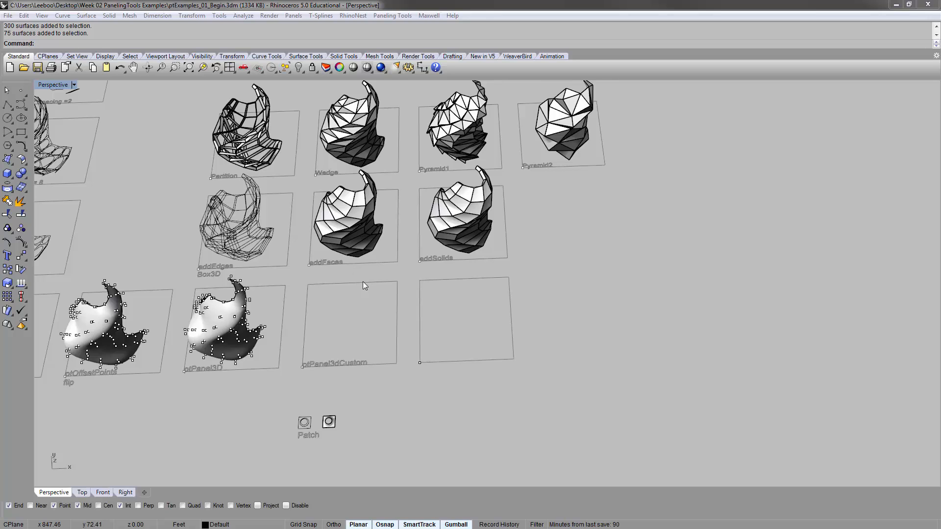
pyautogui.keyDown('shift'); pyautogui.moveTo(364, 282); pyautogui.dragTo(387, 241, button='right'); pyautogui.keyUp('shift')
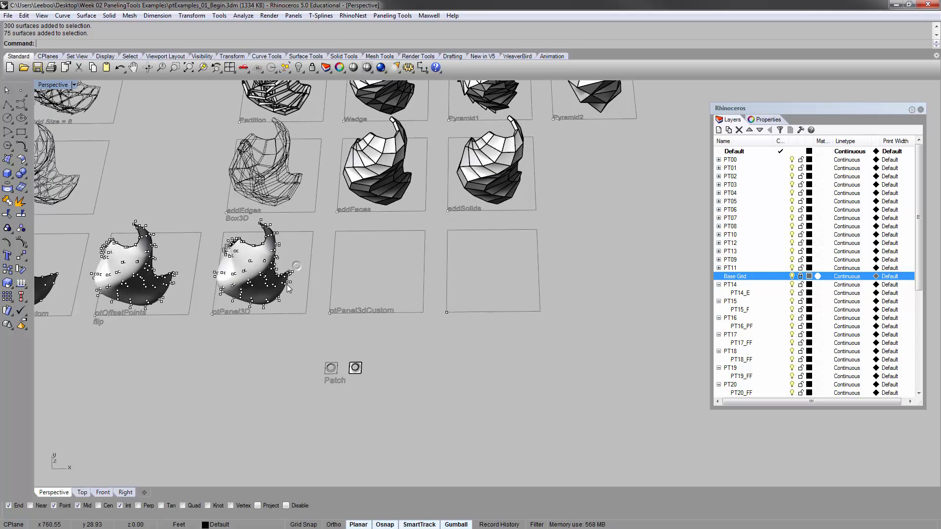
pyautogui.scroll(3, 287, 284)
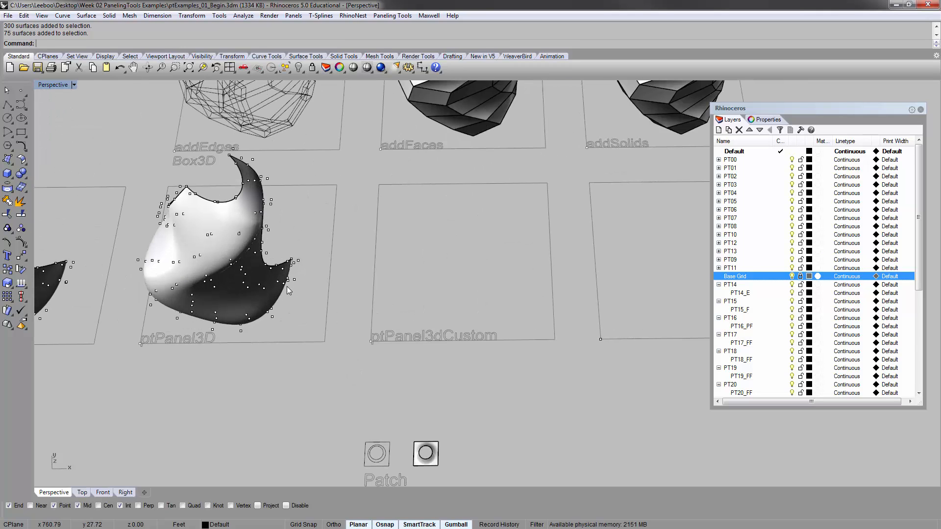
# Copy the base surface and point grids from the ptPanel3D plot corner to the matching corner of the ptPanel3dCustom plot.
pyautogui.click(300, 300)
pyautogui.write('c')
pyautogui.press('Return')
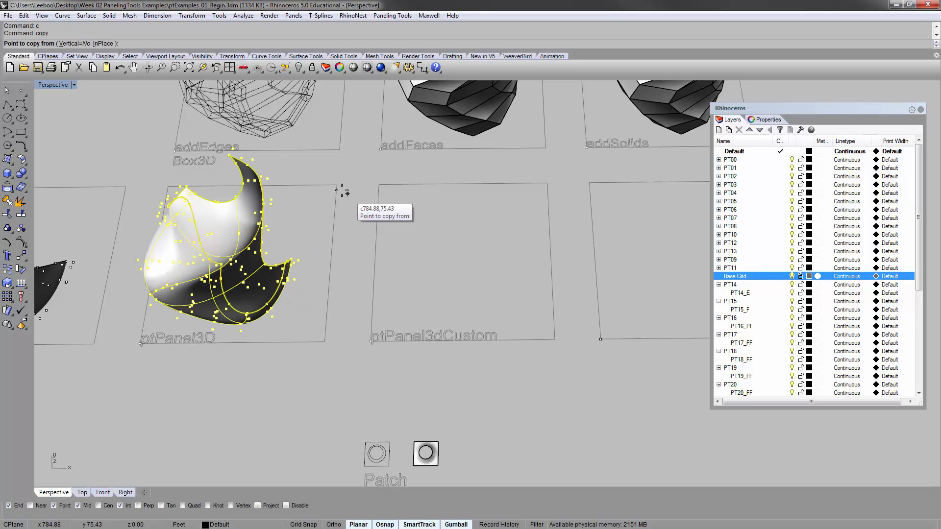
pyautogui.click(336, 185)
pyautogui.press('Return')
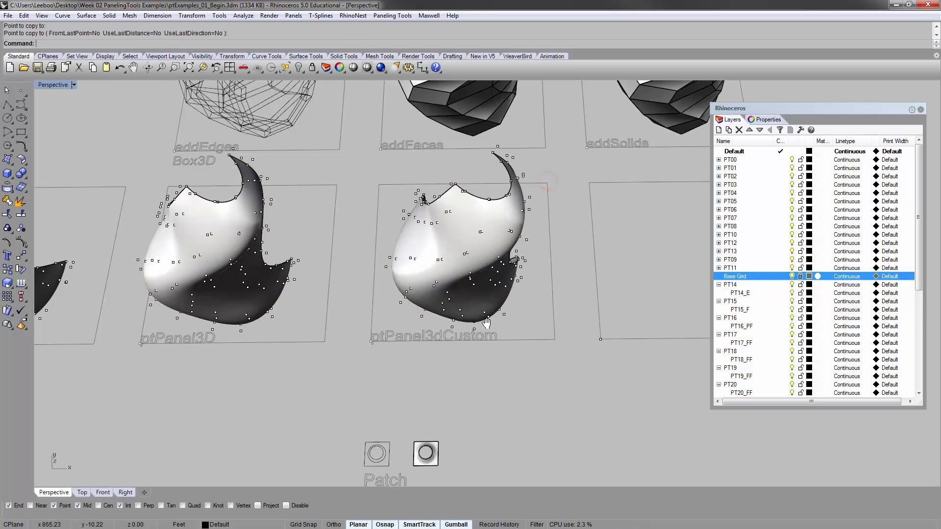
# Zoom to the Patch module curves and the finished module surface beside them.
pyautogui.keyDown('shift'); pyautogui.moveTo(511, 346); pyautogui.dragTo(397, 307, button='right'); pyautogui.keyUp('shift')
pyautogui.keyDown('shift'); pyautogui.moveTo(292, 307); pyautogui.dragTo(359, 346, button='right'); pyautogui.keyUp('shift')
pyautogui.moveTo(360, 346); pyautogui.dragTo(360, 324, button='right')
pyautogui.scroll(10, 346, 389)
pyautogui.moveTo(356, 389); pyautogui.dragTo(339, 293, button='right')
pyautogui.scroll(-6, 338, 294)
pyautogui.moveTo(279, 240); pyautogui.dragTo(582, 391)
pyautogui.write('zs')
pyautogui.press('Return')
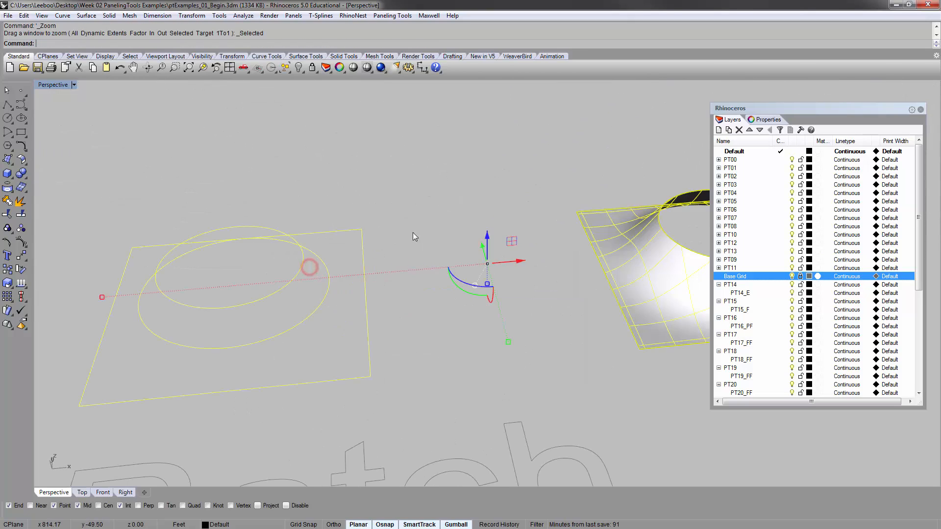
# Start Patch on the module's square and two circles, and preview it with 20 U spans and 20 V spans.
pyautogui.click(365, 177)
pyautogui.moveTo(363, 206); pyautogui.dragTo(465, 256, button='right')
pyautogui.scroll(-6, 355, 232)
pyautogui.moveTo(487, 270); pyautogui.dragTo(354, 212)
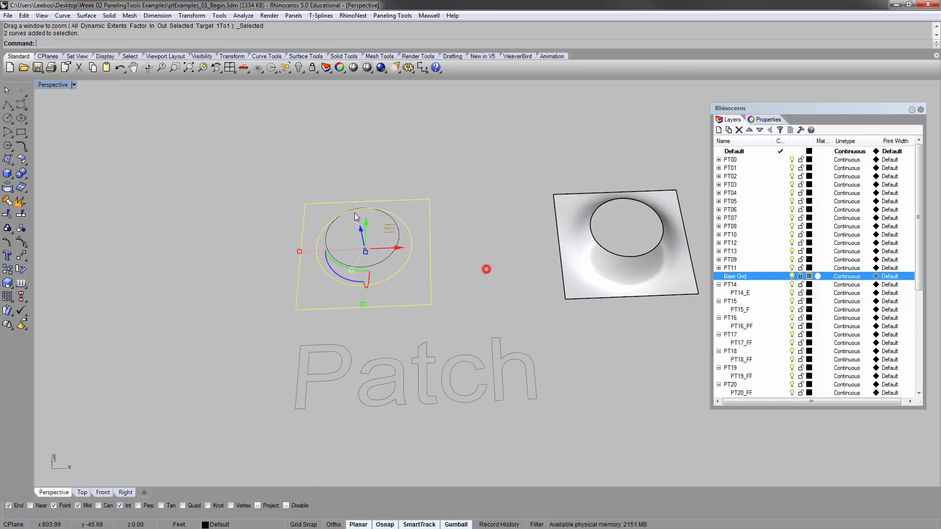
pyautogui.click(458, 255)
pyautogui.moveTo(465, 267); pyautogui.dragTo(373, 199)
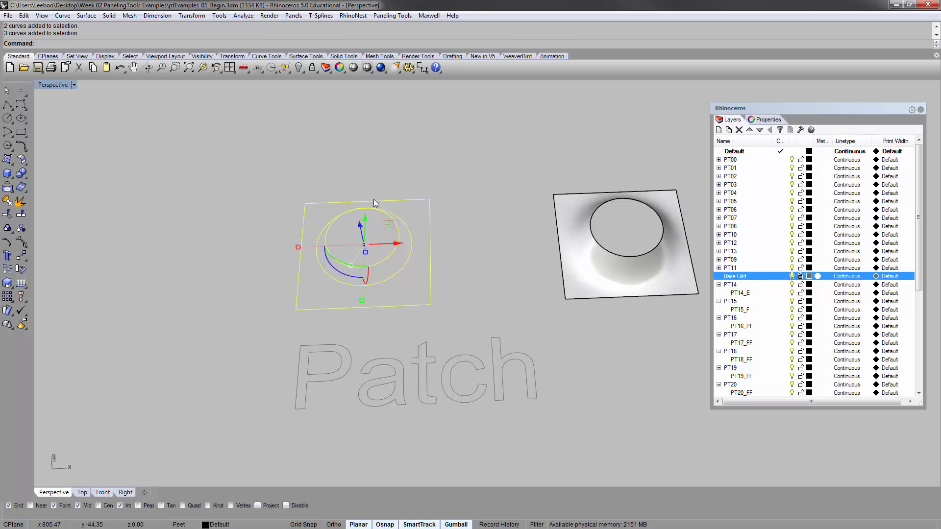
pyautogui.write('Patch')
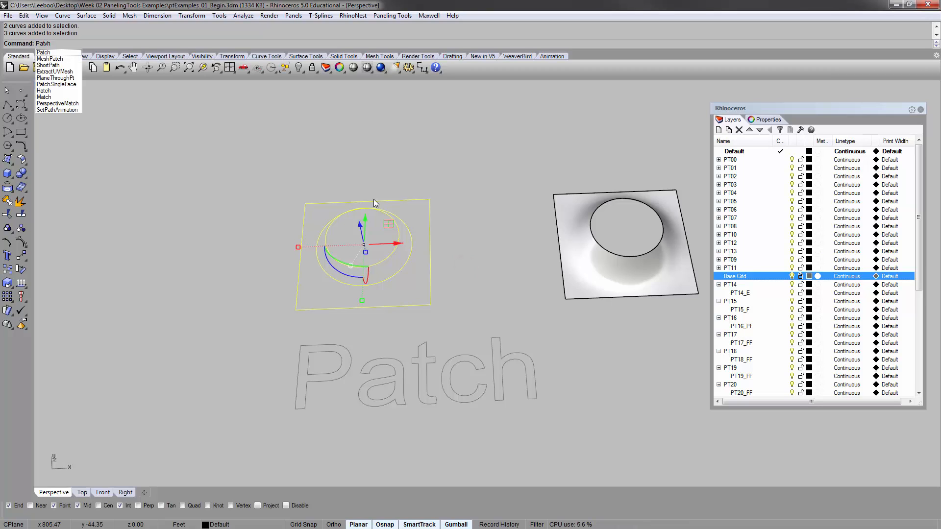
pyautogui.press('Return')
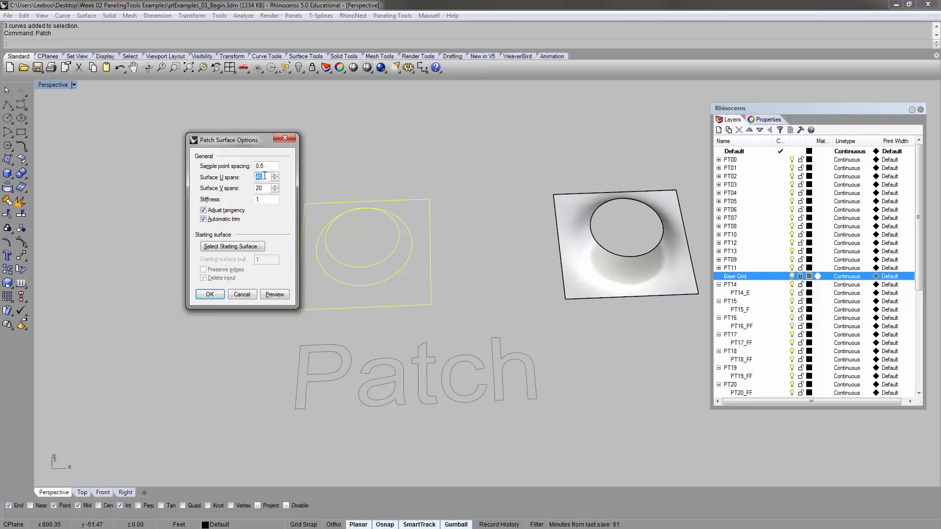
pyautogui.press('Tab')
pyautogui.write('20')
pyautogui.click(276, 297)
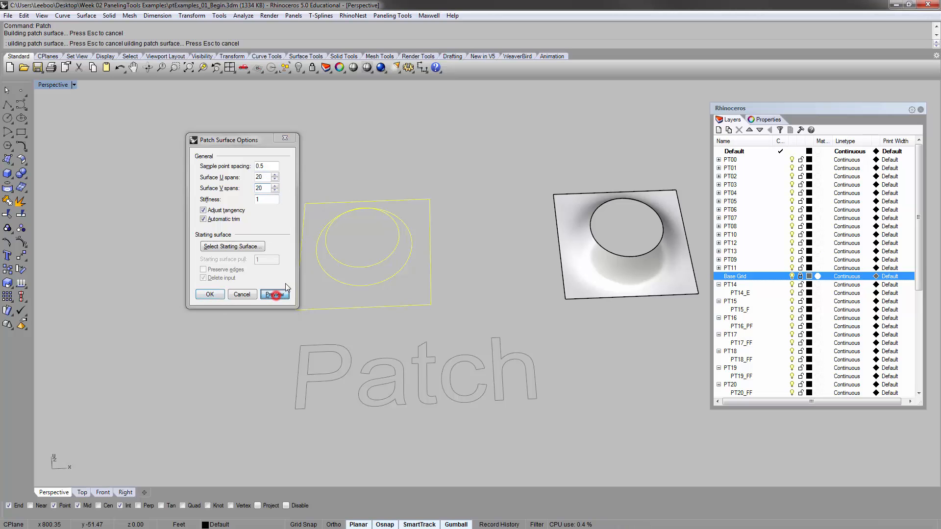
pyautogui.keyDown('shift'); pyautogui.moveTo(382, 245); pyautogui.dragTo(521, 242, button='right'); pyautogui.keyUp('shift')
pyautogui.scroll(4, 538, 306)
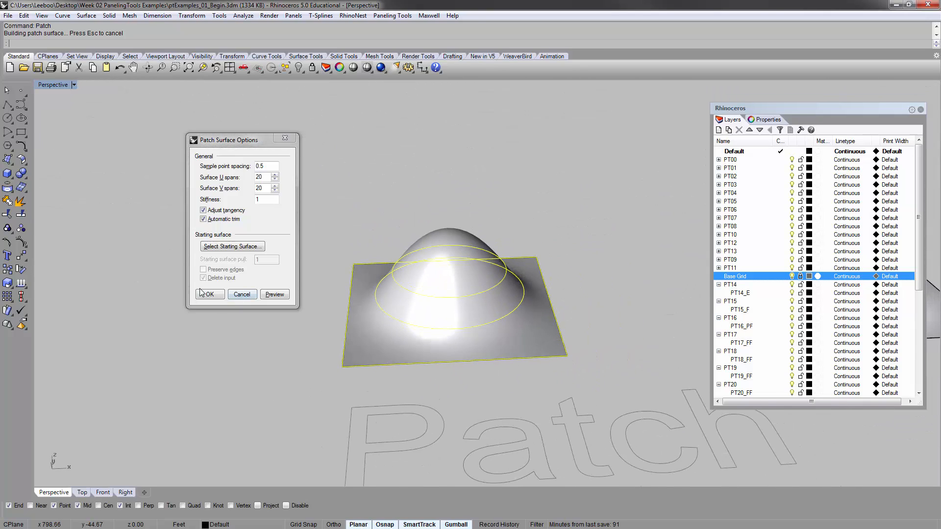
pyautogui.click(275, 295)
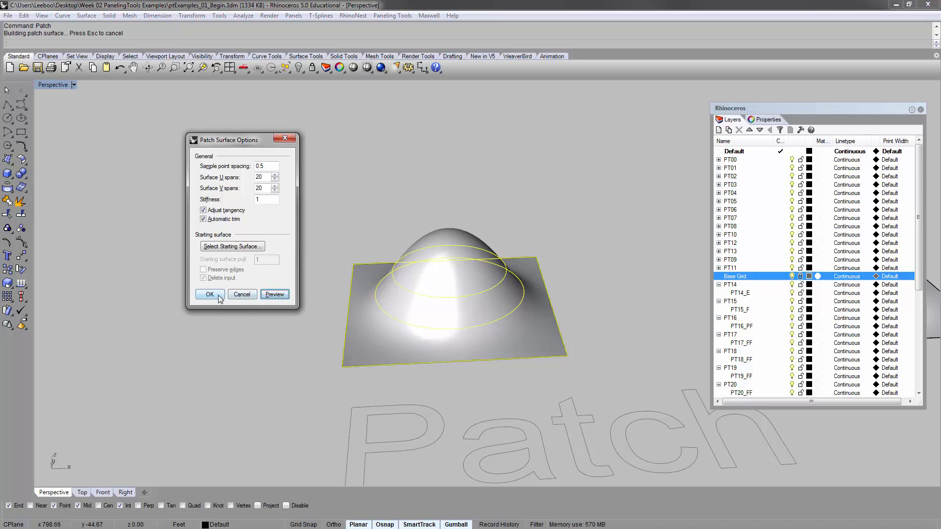
# Preview the patch from the side with 10 U and V spans and compare it with 20 U and V spans.
pyautogui.doubleClick(268, 175)
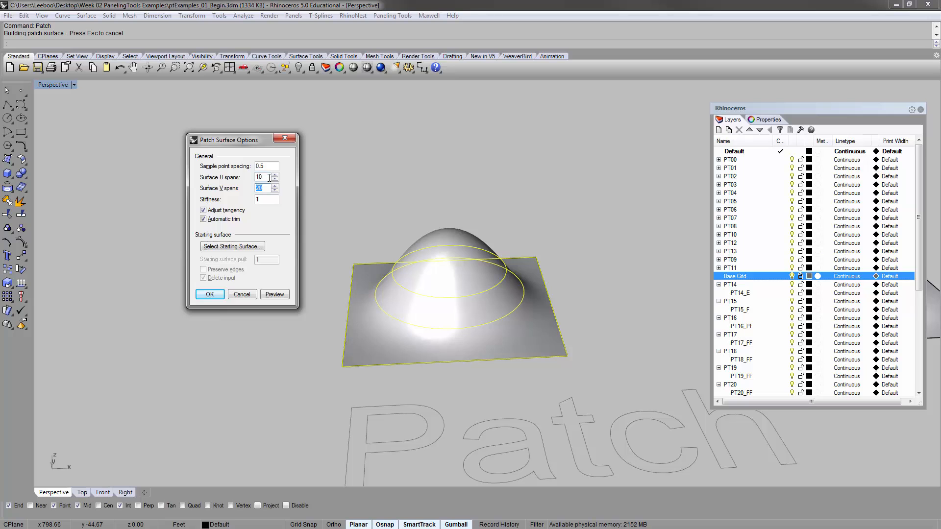
pyautogui.press('Tab')
pyautogui.click(269, 295)
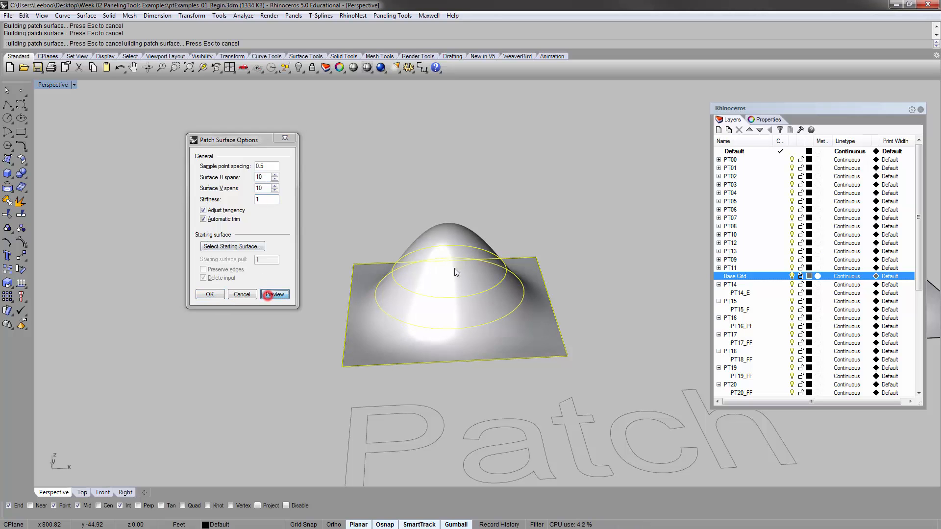
pyautogui.moveTo(487, 283); pyautogui.dragTo(462, 228, button='right')
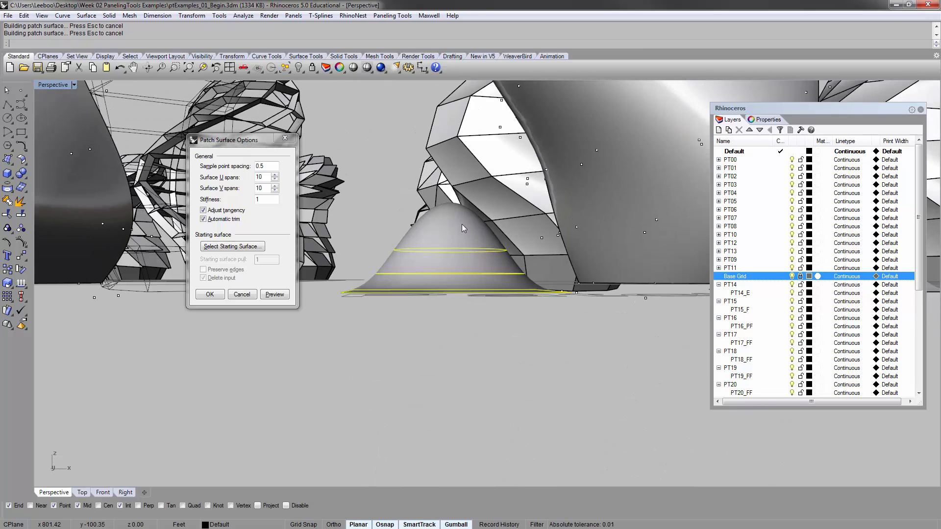
pyautogui.doubleClick(267, 177)
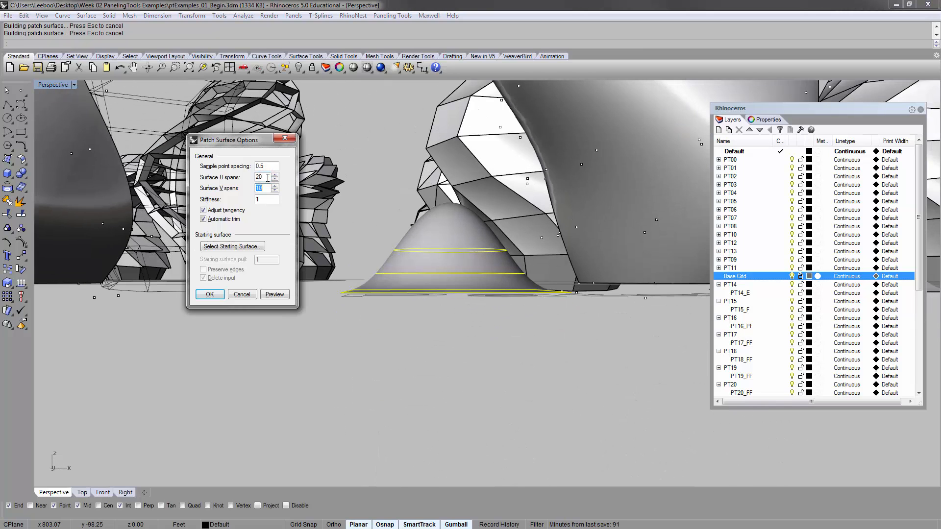
pyautogui.click(275, 294)
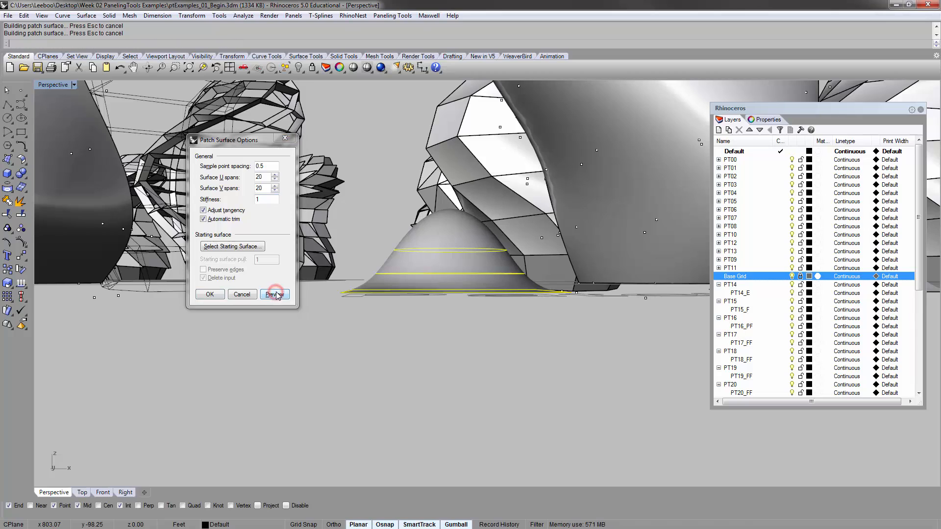
# Create the patch surface with 10 U spans, 10 V spans and a stiffness of 2.
pyautogui.doubleClick(266, 174)
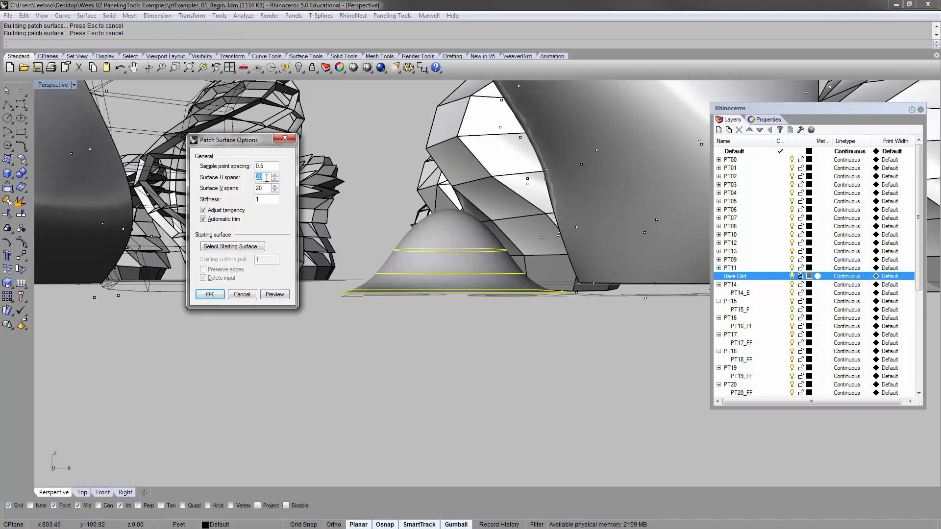
pyautogui.write('10')
pyautogui.press('Tab')
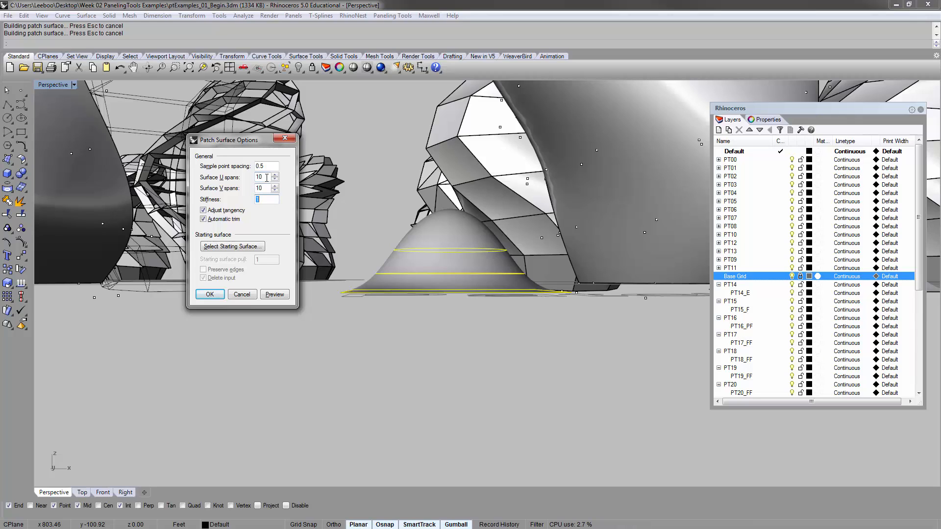
pyautogui.click(282, 294)
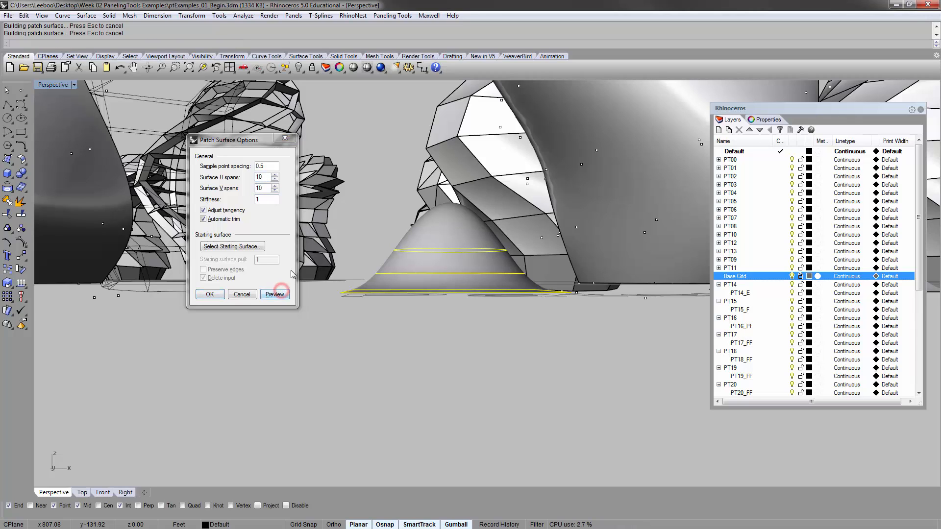
pyautogui.doubleClick(260, 199)
pyautogui.write('2')
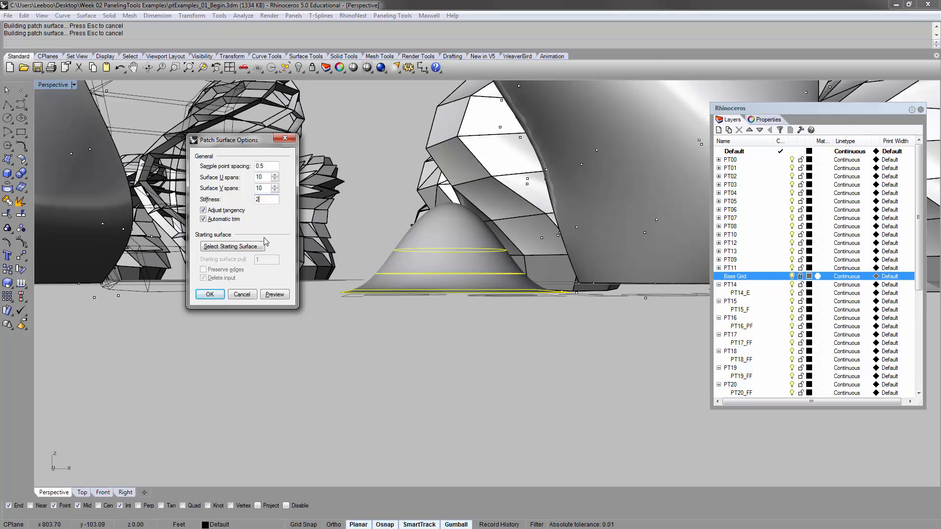
pyautogui.click(278, 296)
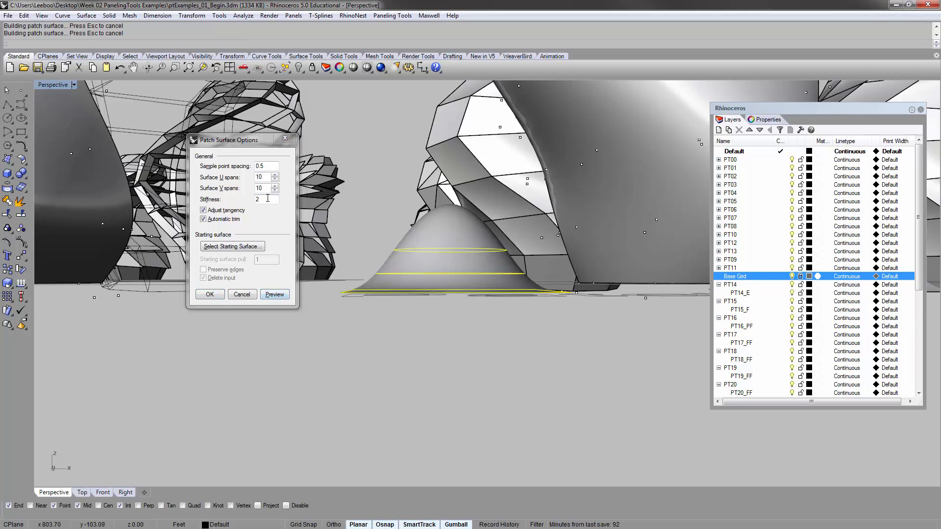
pyautogui.click(209, 294)
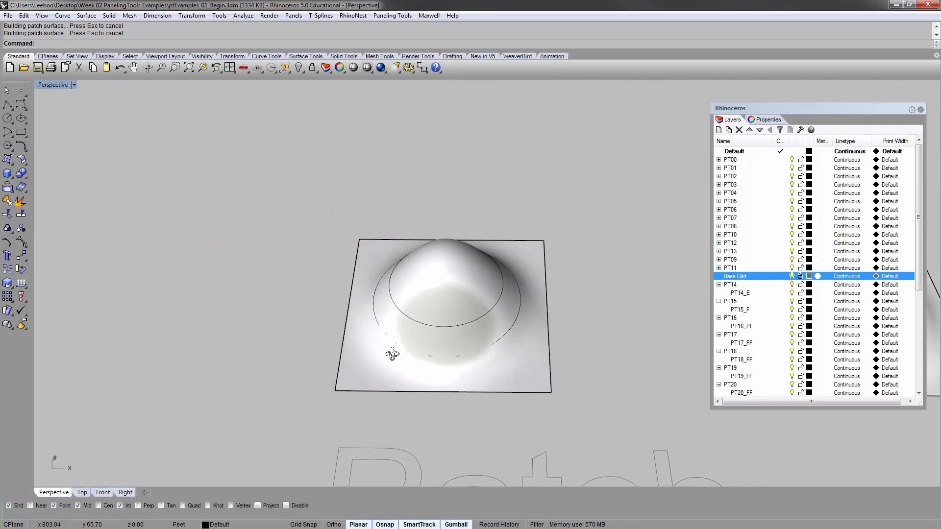
# Trim the dome off the new patch surface using the upper circle as the cutting object.
pyautogui.moveTo(392, 354); pyautogui.dragTo(461, 314, button='right')
pyautogui.click(461, 313)
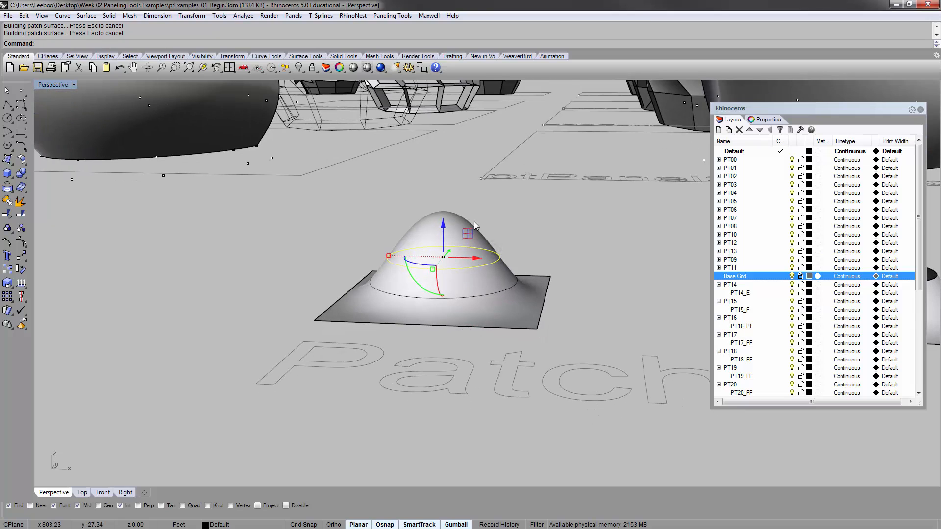
pyautogui.press('Return')
pyautogui.click(454, 220)
pyautogui.press('Return')
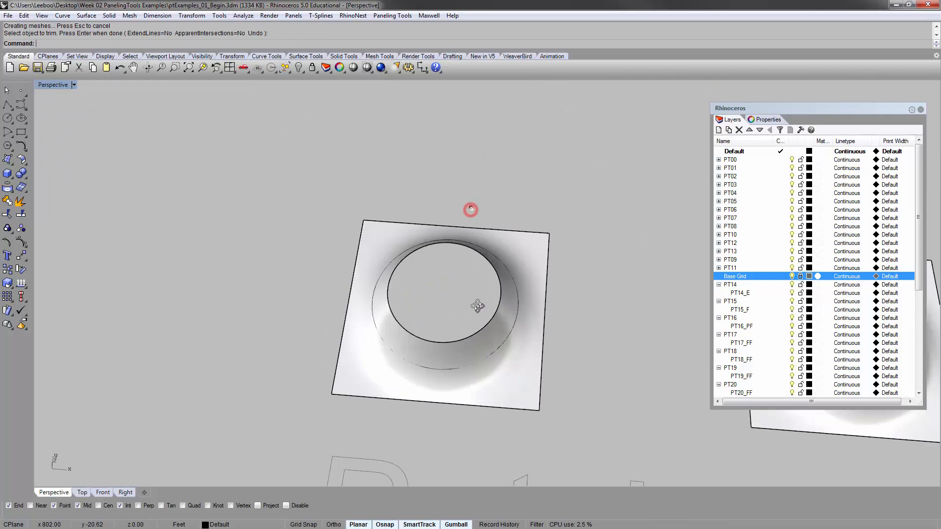
# Move the trimmed patch surface off the module curves to the far side of the existing module surface.
pyautogui.click(498, 276)
pyautogui.keyDown('shift'); pyautogui.moveTo(524, 291); pyautogui.dragTo(330, 262, button='right'); pyautogui.keyUp('shift')
pyautogui.moveTo(285, 272); pyautogui.dragTo(630, 293)
pyautogui.scroll(10, 576, 335)
pyautogui.scroll(-5, 577, 327)
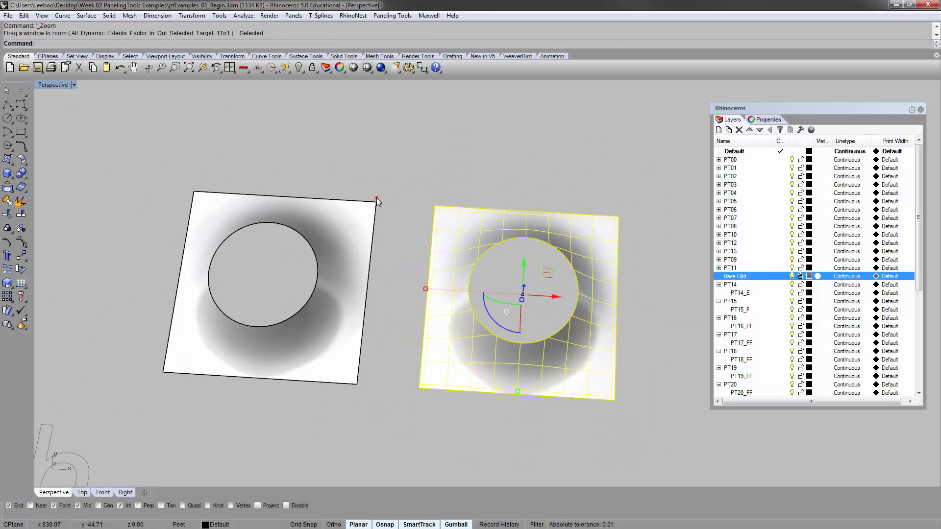
# Select the existing module surface and the new patch in turn and compare their isocurves.
pyautogui.click(377, 197)
pyautogui.click(341, 217)
pyautogui.click(448, 230)
pyautogui.click(326, 207)
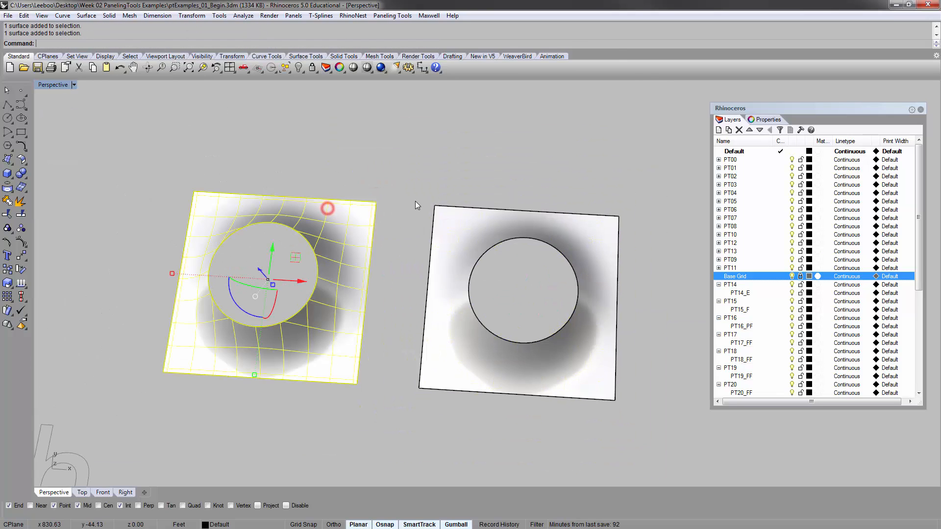
pyautogui.click(457, 219)
pyautogui.click(392, 209)
pyautogui.moveTo(392, 210); pyautogui.dragTo(248, 284, button='right')
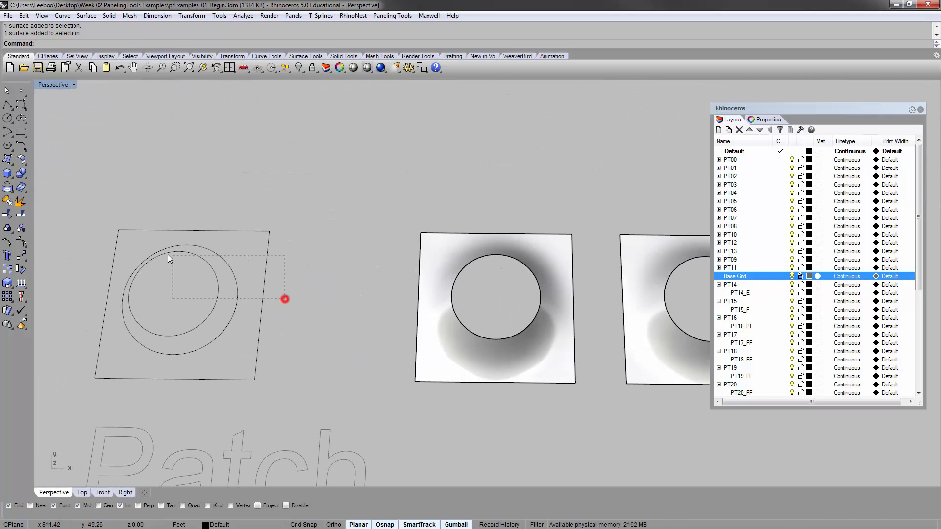
# Review the Patch surface options for the three module curves and close them without creating a surface.
pyautogui.moveTo(168, 255); pyautogui.dragTo(177, 254)
pyautogui.write('Patch')
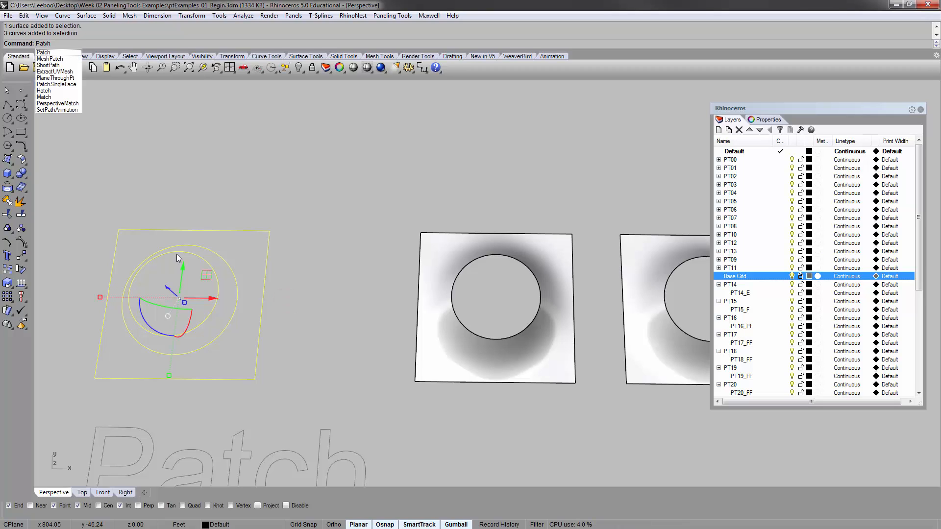
pyautogui.press('Return')
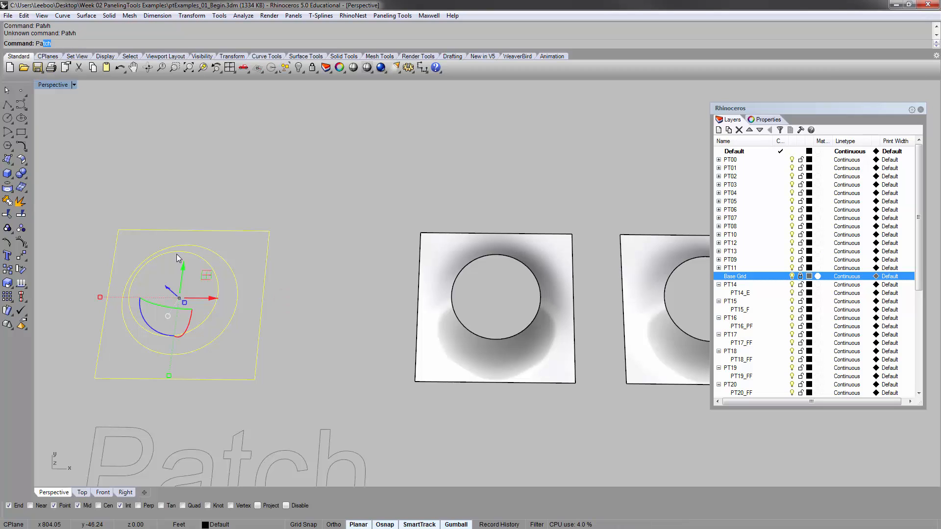
pyautogui.press('Return')
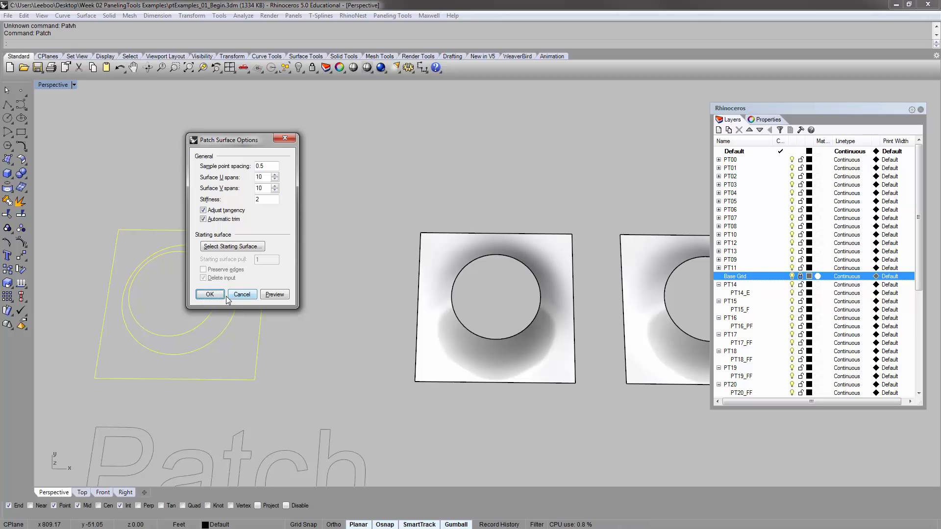
pyautogui.click(248, 295)
pyautogui.click(370, 258)
# Compare the two module surfaces close up once more and delete the newly made patch surface.
pyautogui.keyDown('shift'); pyautogui.moveTo(571, 233); pyautogui.dragTo(252, 273, button='right'); pyautogui.keyUp('shift')
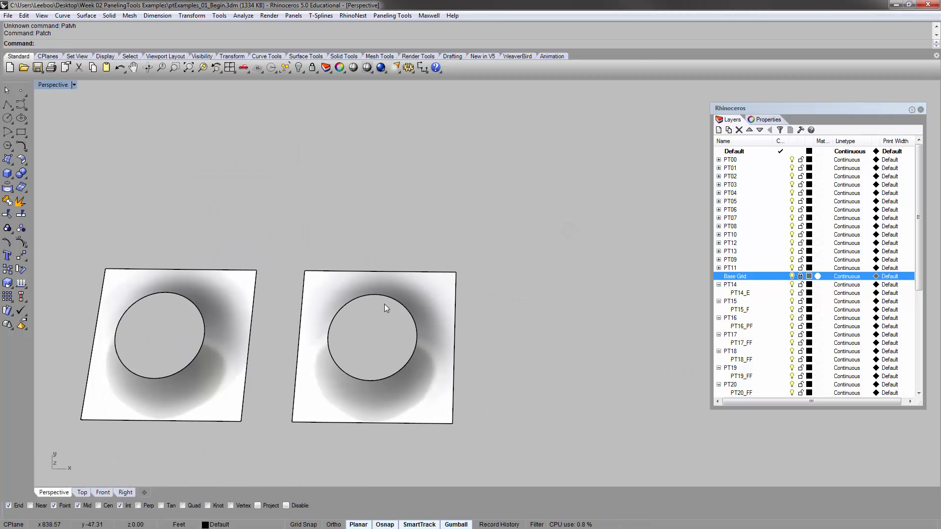
pyautogui.moveTo(380, 305); pyautogui.dragTo(396, 294, button='right')
pyautogui.click(408, 304)
pyautogui.scroll(-6, 408, 304)
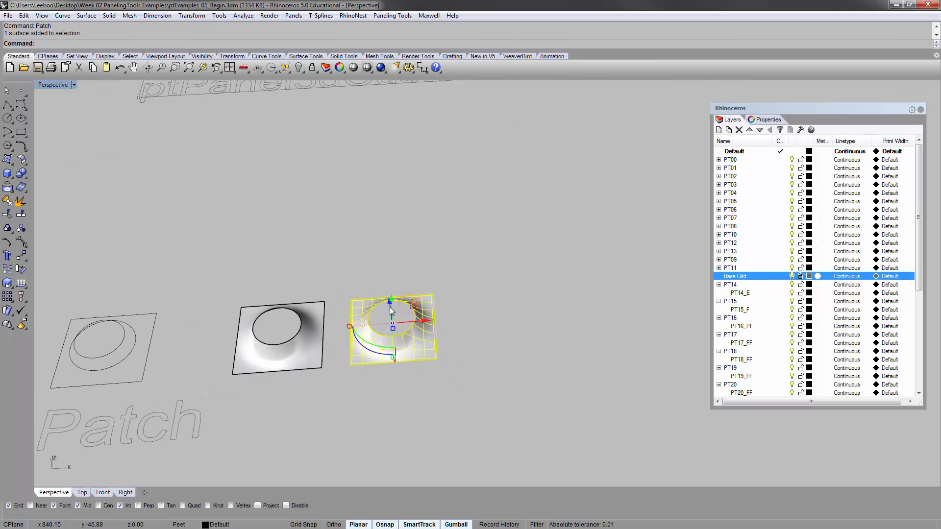
pyautogui.write('zs')
pyautogui.press('Return')
pyautogui.scroll(-5, 351, 307)
pyautogui.click(241, 290)
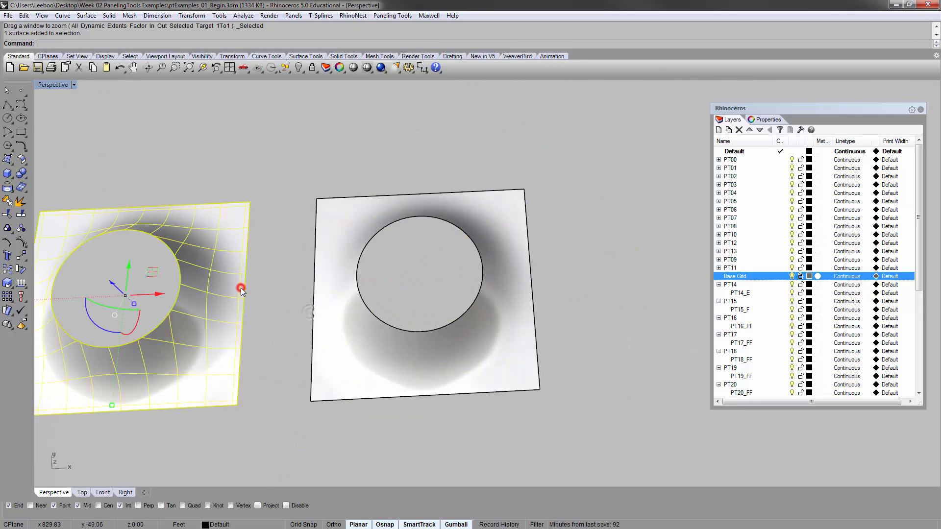
pyautogui.click(332, 292)
pyautogui.click(236, 273)
pyautogui.click(348, 270)
pyautogui.press('Delete')
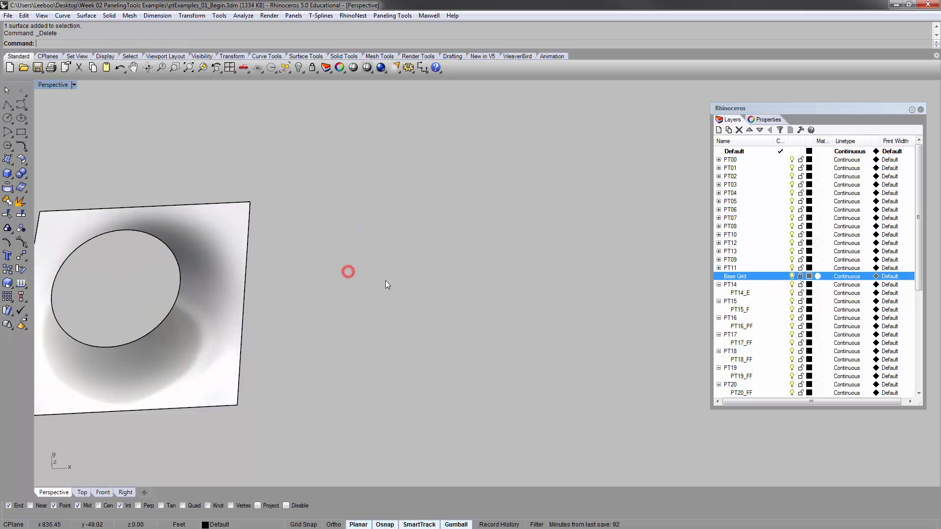
# Review the remaining Patch module and bring the ptPanel3dCustom plot with its copied grids into view.
pyautogui.scroll(-5, 386, 280)
pyautogui.keyDown('shift'); pyautogui.moveTo(300, 284); pyautogui.dragTo(441, 285, button='right'); pyautogui.keyUp('shift')
pyautogui.click(441, 285)
pyautogui.write('zs')
pyautogui.press('Return')
pyautogui.click(361, 306)
pyautogui.scroll(-8, 361, 306)
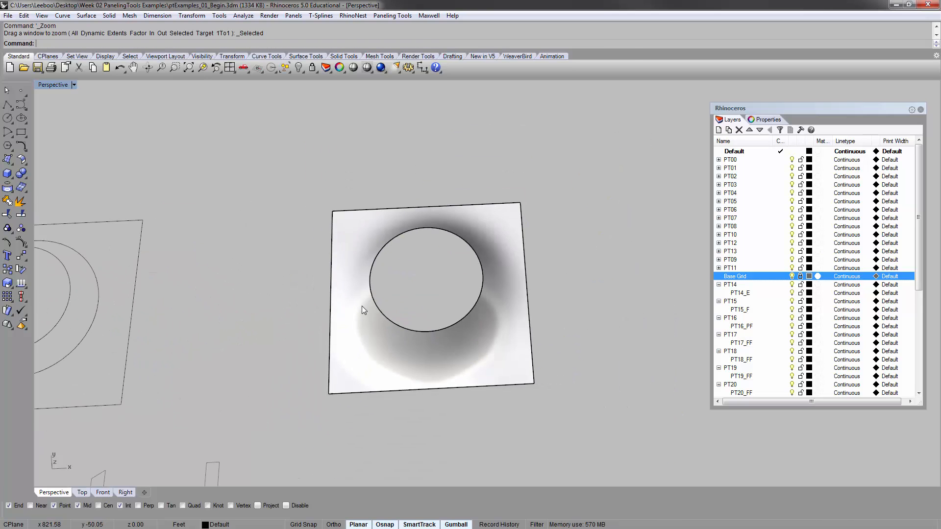
pyautogui.keyDown('shift'); pyautogui.moveTo(424, 235); pyautogui.dragTo(413, 305, button='right'); pyautogui.keyUp('shift')
pyautogui.scroll(-7, 422, 327)
pyautogui.scroll(-4, 413, 305)
pyautogui.keyDown('shift'); pyautogui.moveTo(482, 236); pyautogui.dragTo(433, 367, button='right'); pyautogui.keyUp('shift')
pyautogui.moveTo(439, 320); pyautogui.dragTo(444, 335, button='right')
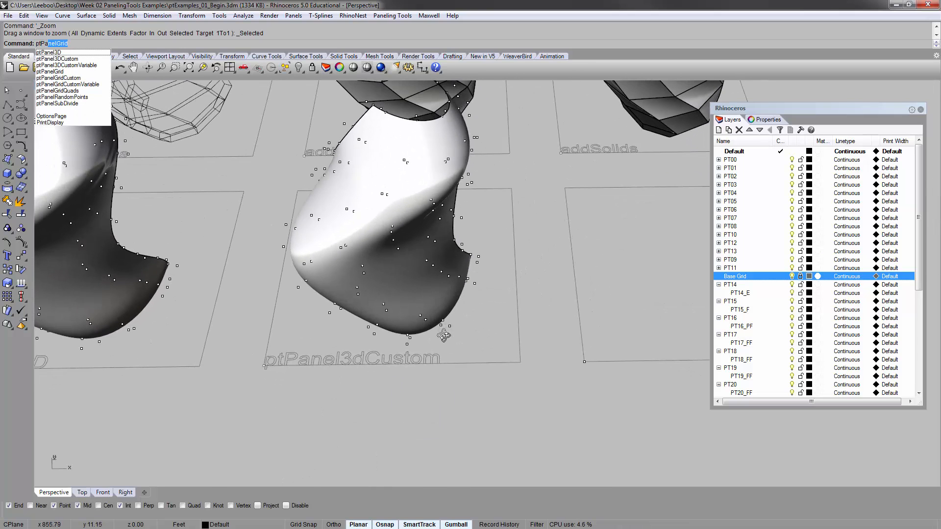
# Start ptPanel3DCustom and assign the surface's base point grid as first bounding grid and the offset point grid as second.
pyautogui.press('Down')
pyautogui.press('Return')
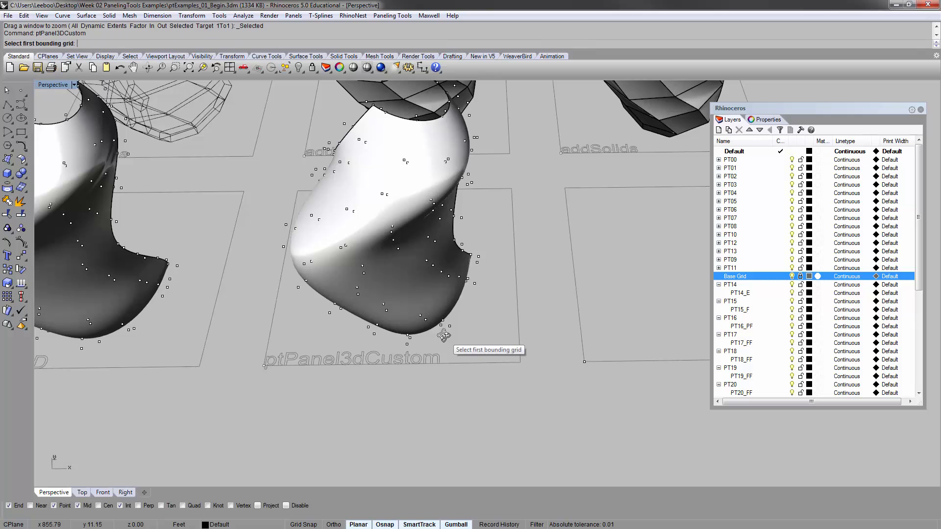
pyautogui.moveTo(392, 314); pyautogui.dragTo(348, 260, button='right')
pyautogui.scroll(3, 370, 255)
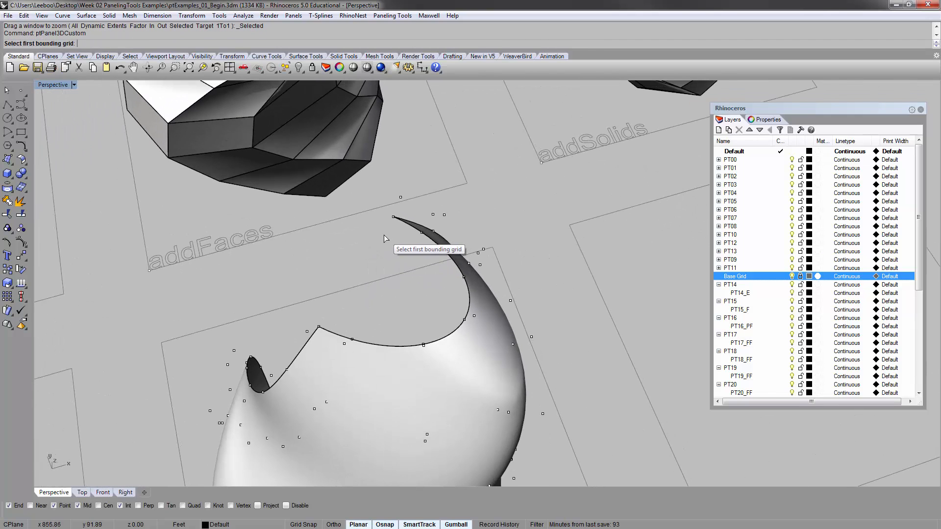
pyautogui.click(393, 216)
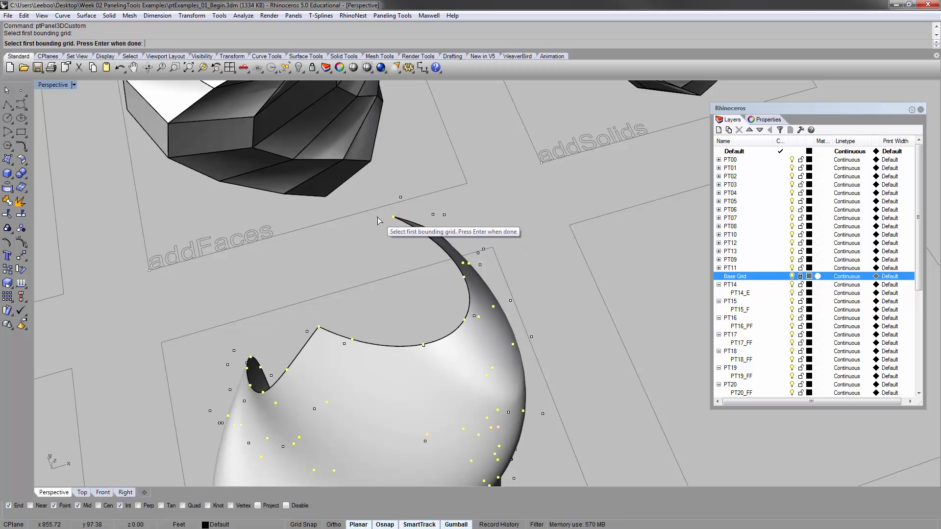
pyautogui.rightClick(377, 217)
pyautogui.click(401, 197)
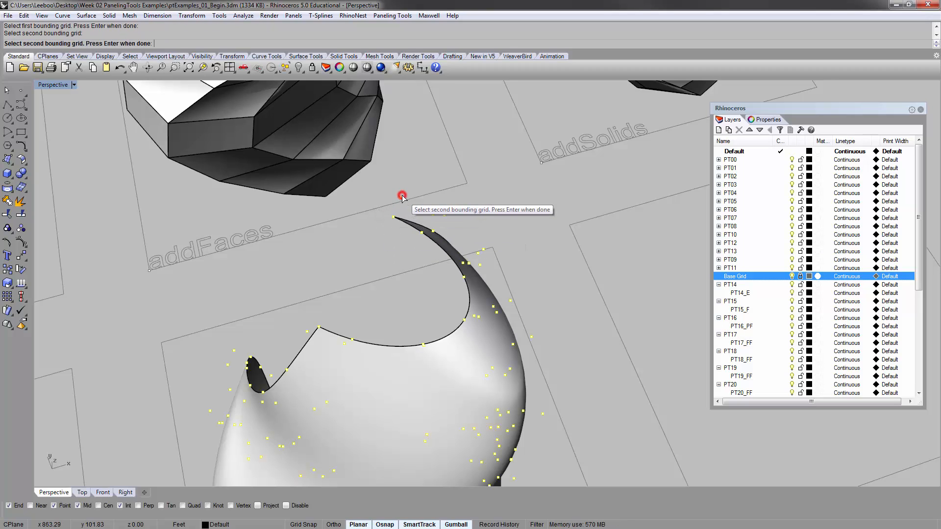
pyautogui.rightClick(373, 234)
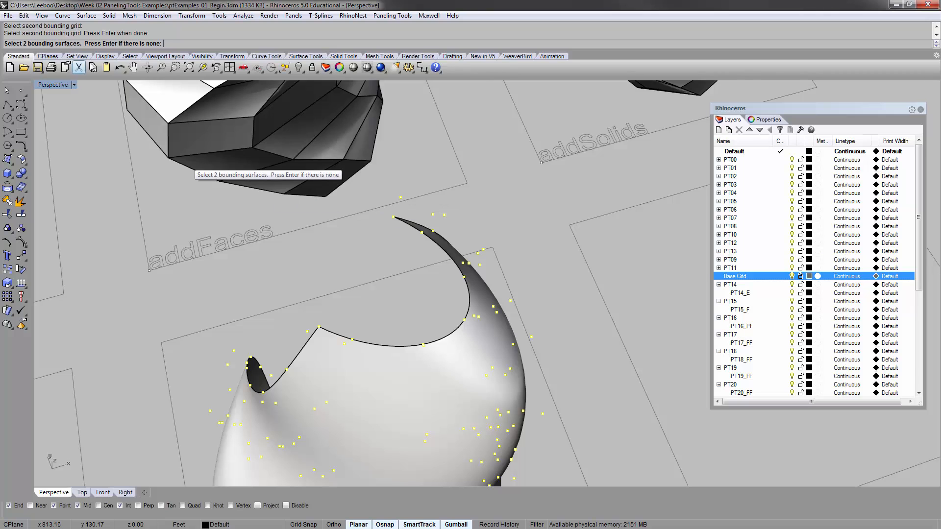
# Try the base surface as a bounding surface, and continue the command without bounding surfaces.
pyautogui.moveTo(412, 262); pyautogui.dragTo(359, 209, button='right')
pyautogui.scroll(-4, 359, 209)
pyautogui.moveTo(356, 254); pyautogui.dragTo(359, 277, button='right')
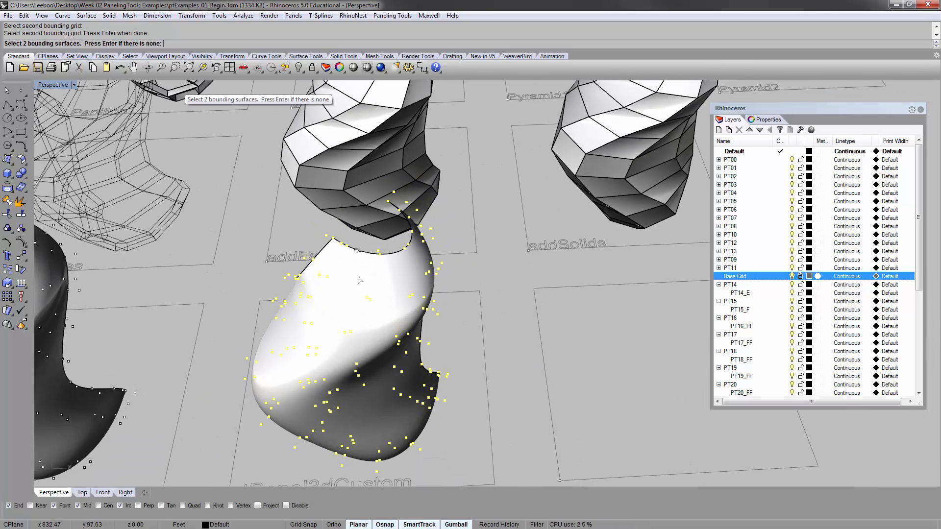
pyautogui.click(388, 271)
pyautogui.rightClick(375, 319)
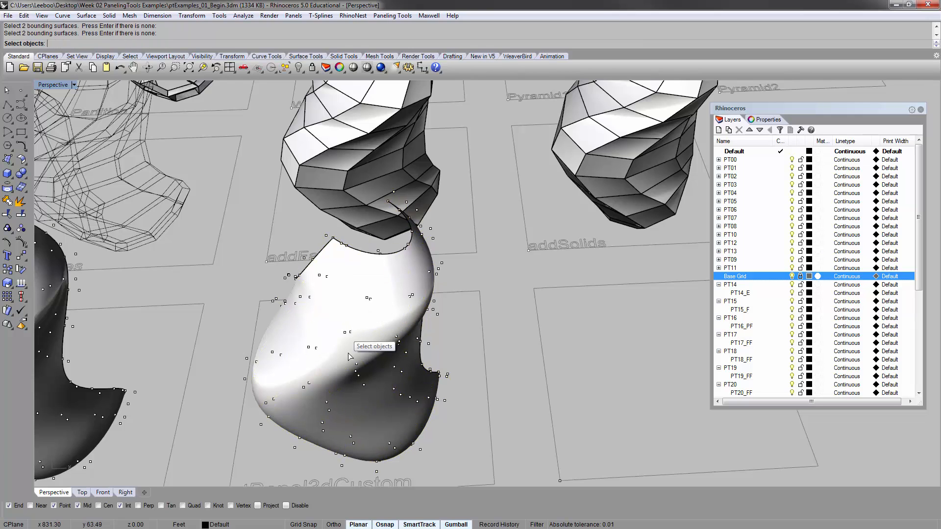
# Choose the Patch module surface below the ptPanel3dCustom plot as the pattern object and confirm it.
pyautogui.keyDown('shift'); pyautogui.moveTo(357, 316); pyautogui.dragTo(412, 107, button='right'); pyautogui.keyUp('shift')
pyautogui.moveTo(375, 254); pyautogui.dragTo(367, 266, button='right')
pyautogui.keyDown('shift'); pyautogui.moveTo(376, 374); pyautogui.dragTo(380, 255, button='right'); pyautogui.keyUp('shift')
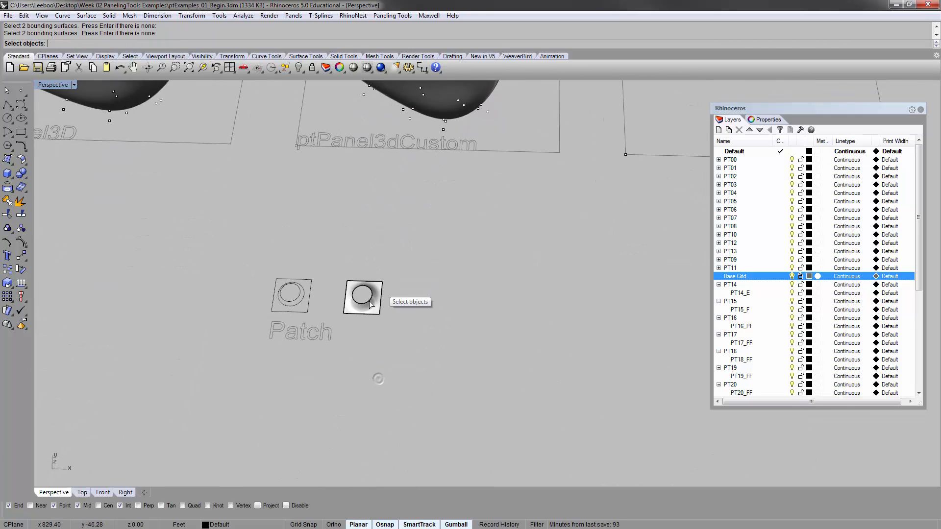
pyautogui.scroll(5, 381, 291)
pyautogui.click(382, 297)
pyautogui.scroll(-4, 378, 284)
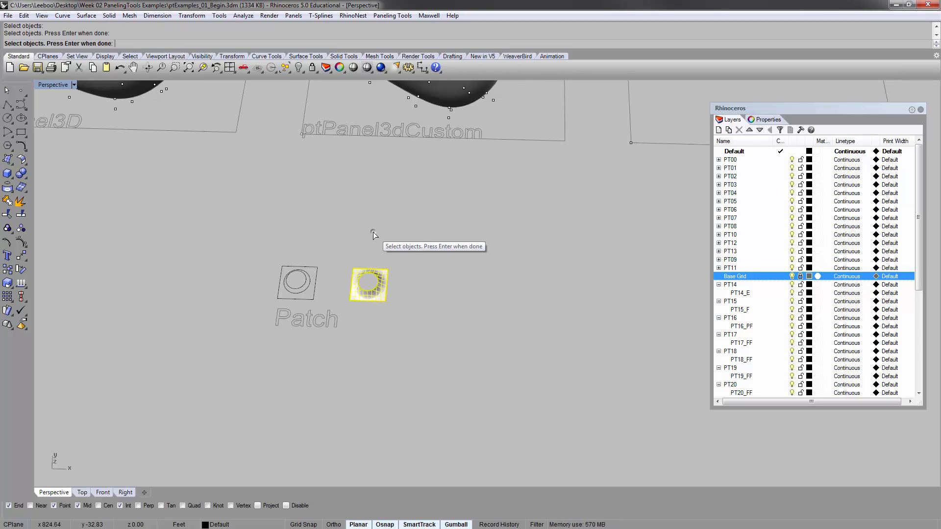
pyautogui.rightClick(373, 232)
# Inspect the module tiling preview and generate the panels with base u and v 0, shift u and v 1, and the default module dimensions.
pyautogui.keyDown('shift'); pyautogui.moveTo(476, 199); pyautogui.dragTo(456, 236, button='right'); pyautogui.keyUp('shift')
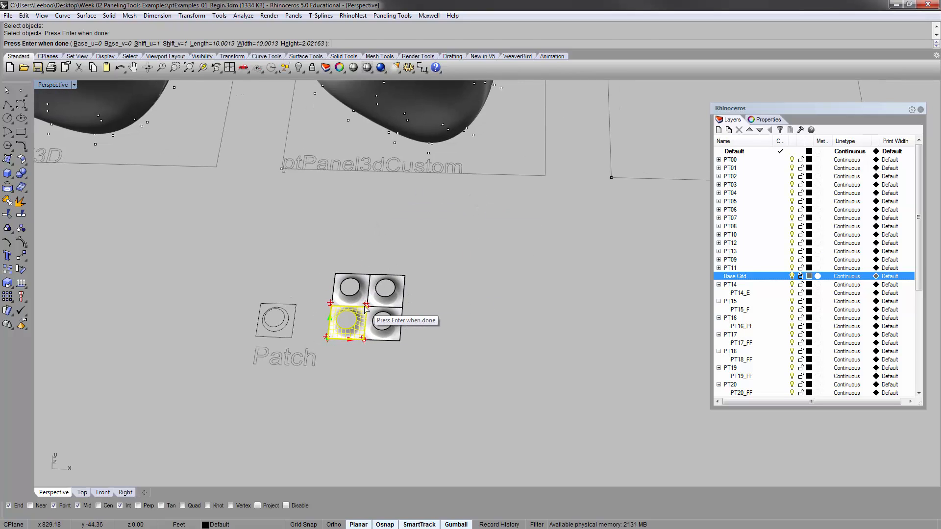
pyautogui.scroll(-8, 366, 307)
pyautogui.keyDown('shift'); pyautogui.moveTo(219, 278); pyautogui.dragTo(517, 292, button='right'); pyautogui.keyUp('shift')
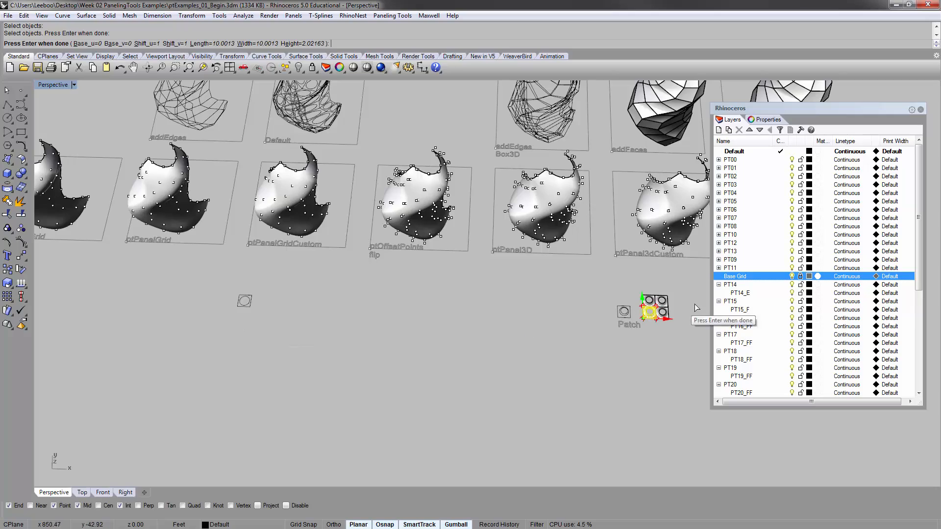
pyautogui.keyDown('shift'); pyautogui.moveTo(672, 279); pyautogui.dragTo(410, 260, button='right'); pyautogui.keyUp('shift')
pyautogui.scroll(4, 418, 360)
pyautogui.scroll(4, 373, 393)
pyautogui.scroll(5, 308, 420)
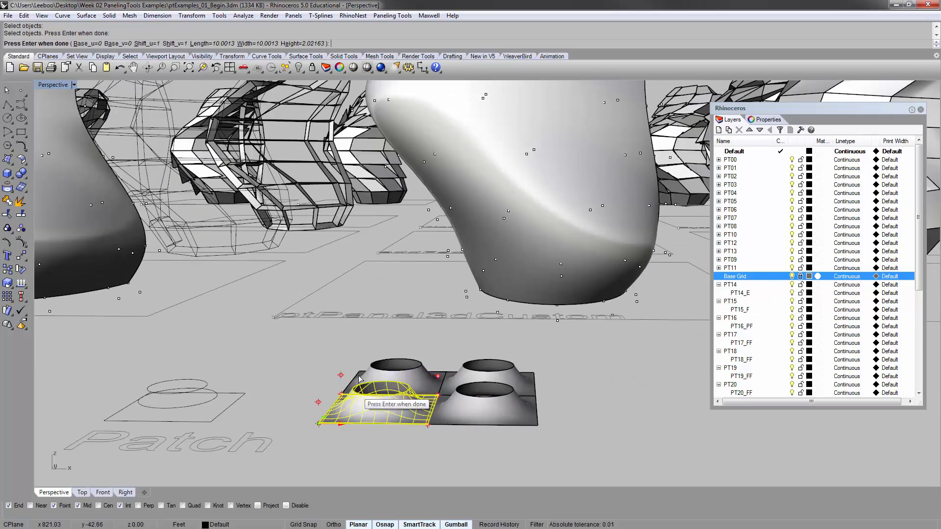
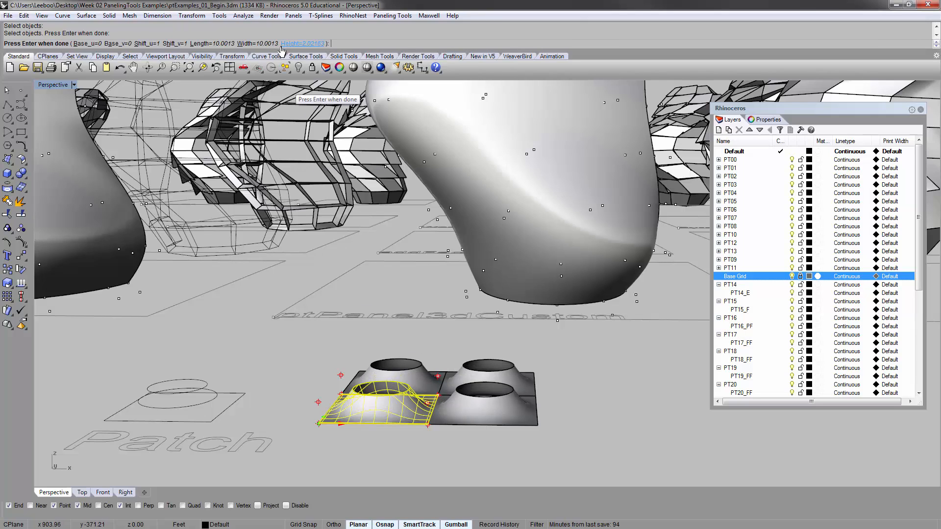
pyautogui.rightClick(278, 294)
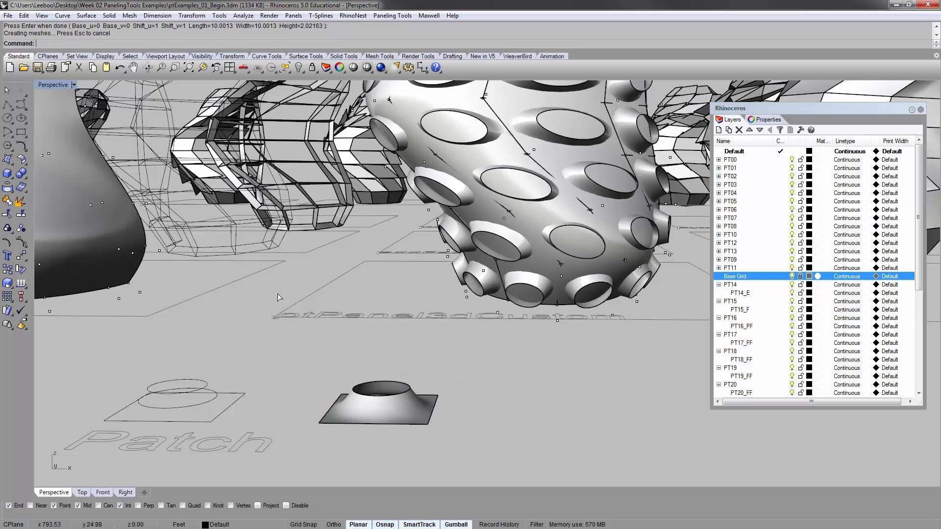
# Examine the custom 3D panels on the ptPanel3dCustom surface and check one of them by selecting it.
pyautogui.moveTo(345, 288); pyautogui.dragTo(336, 235, button='right')
pyautogui.scroll(-4, 334, 231)
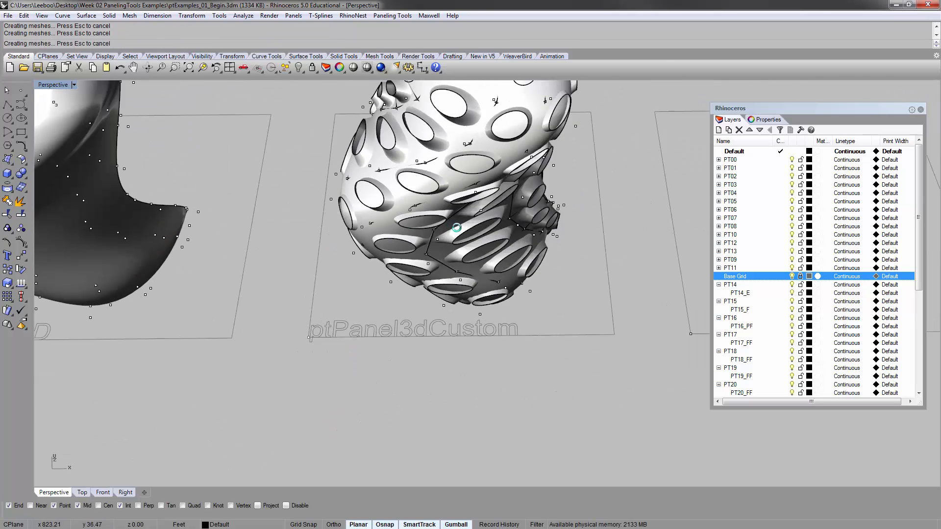
pyautogui.keyDown('shift'); pyautogui.moveTo(506, 221); pyautogui.dragTo(393, 307, button='right'); pyautogui.keyUp('shift')
pyautogui.scroll(-2, 394, 306)
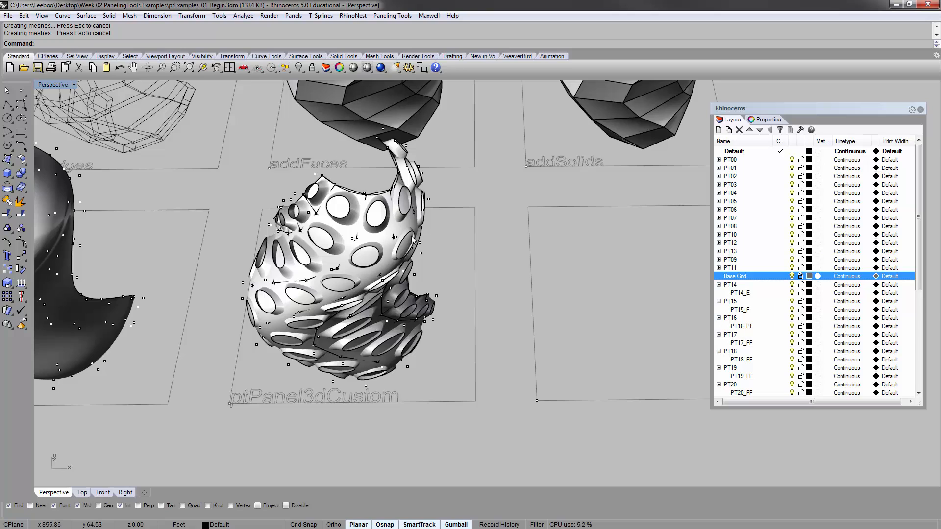
pyautogui.click(421, 183)
pyautogui.click(447, 253)
pyautogui.scroll(2, 446, 254)
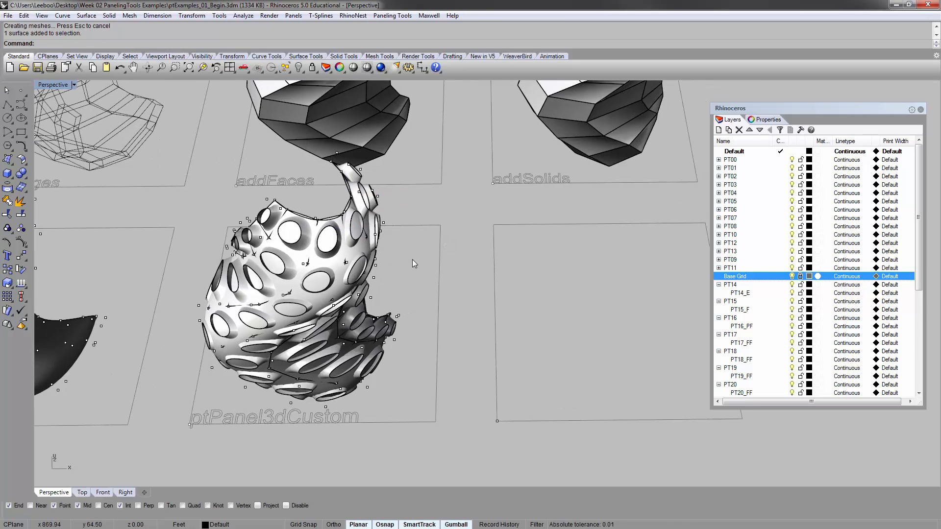
# Select the last created panels and move them from the ptPanel3dCustom plot's corner to the matching corner of the neighbouring empty plot.
pyautogui.click(287, 69)
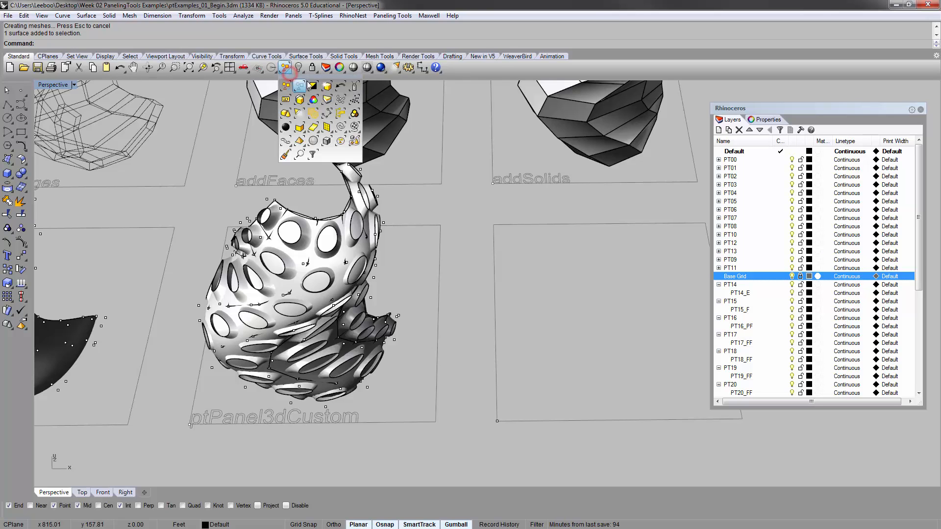
pyautogui.click(331, 88)
pyautogui.keyDown('shift'); pyautogui.moveTo(428, 307); pyautogui.dragTo(364, 224, button='right'); pyautogui.keyUp('shift')
pyautogui.click(324, 123)
pyautogui.keyDown('shift'); pyautogui.moveTo(339, 149); pyautogui.dragTo(368, 202, button='right'); pyautogui.keyUp('shift')
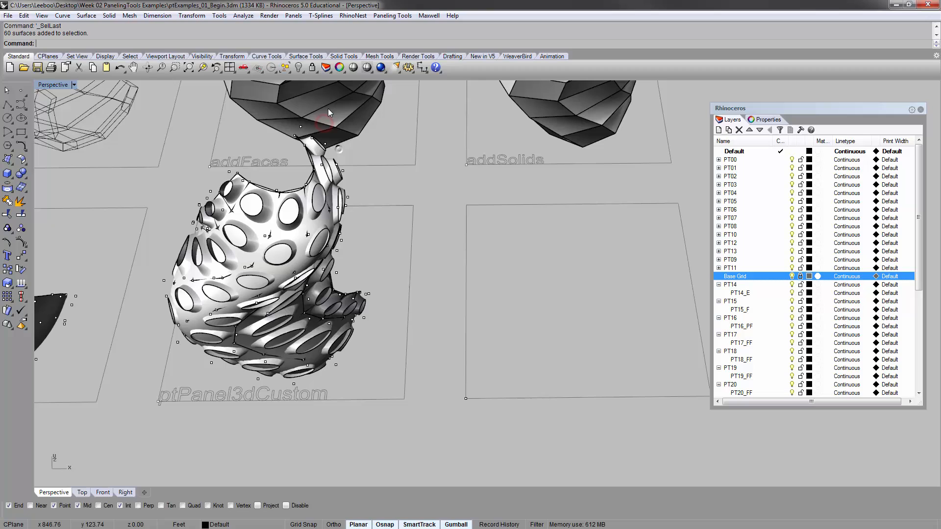
pyautogui.click(287, 68)
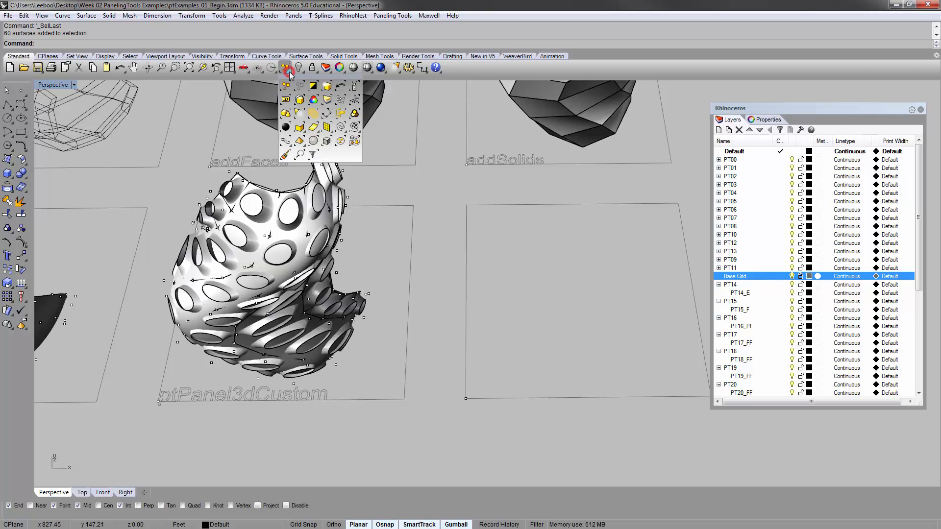
pyautogui.click(328, 87)
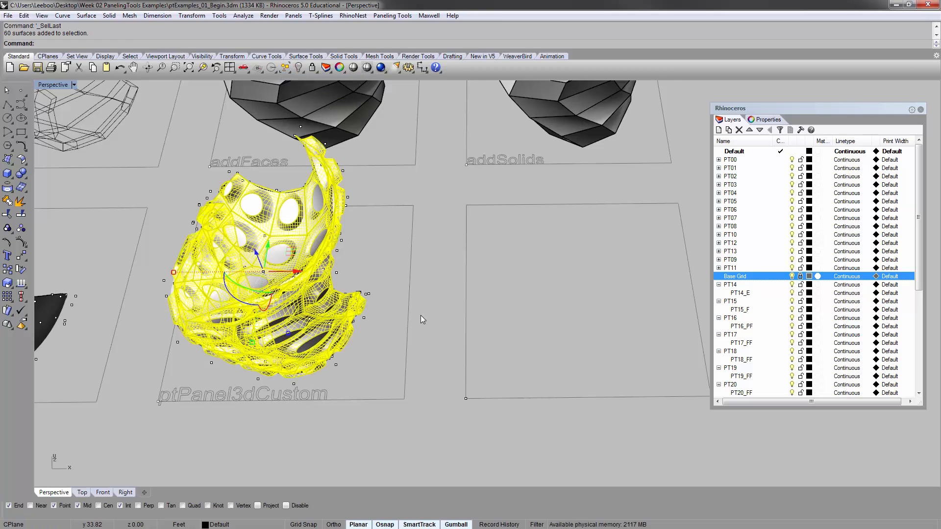
pyautogui.press('Return')
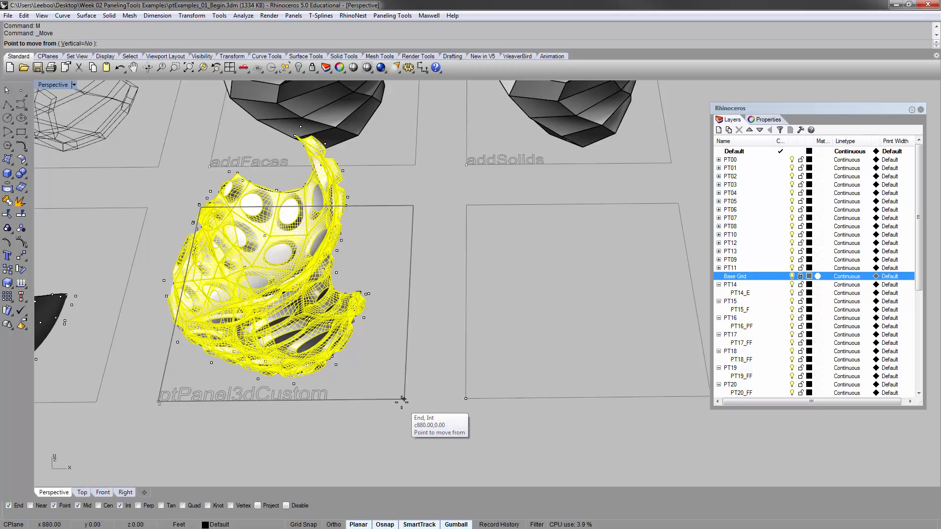
pyautogui.click(404, 399)
pyautogui.scroll(-3, 401, 399)
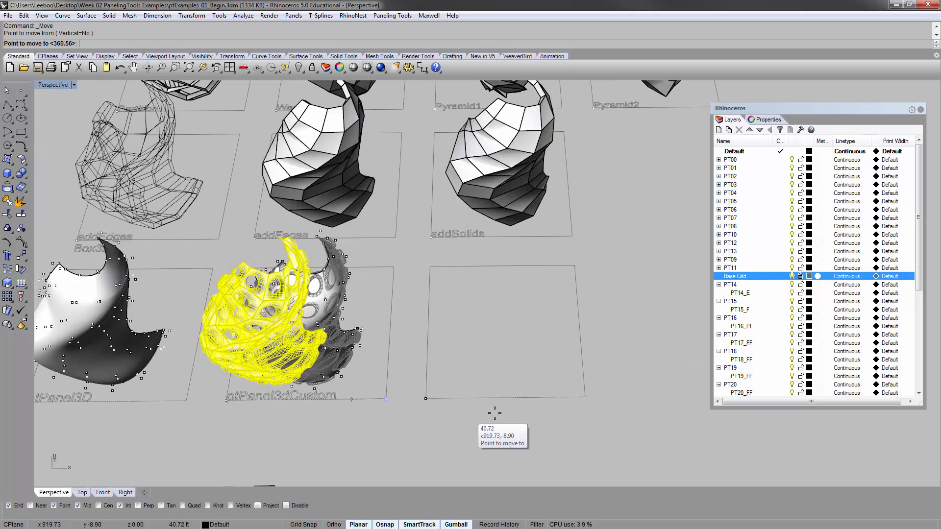
pyautogui.click(585, 396)
# Zoom to the moved panels and group them.
pyautogui.write('zs')
pyautogui.press('Return')
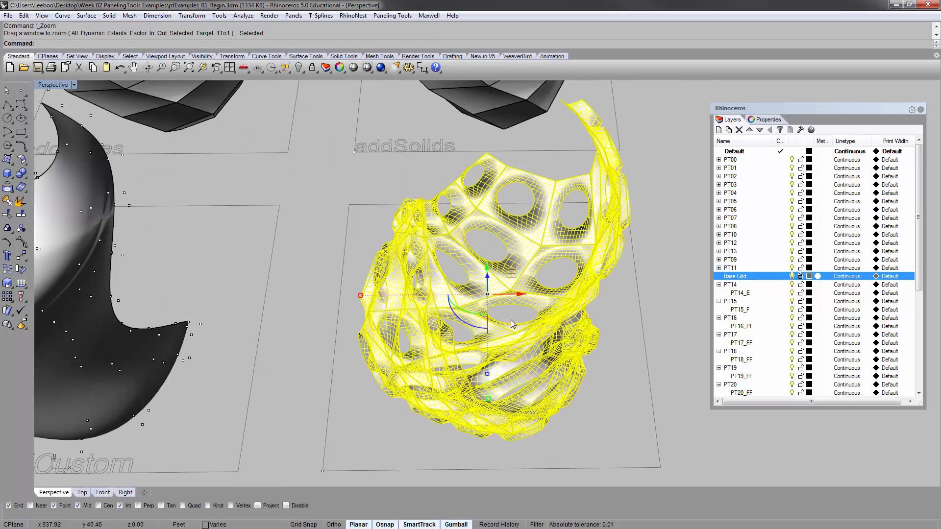
pyautogui.hotkey('ctrl', 'g')
pyautogui.click(615, 366)
pyautogui.moveTo(624, 360); pyautogui.dragTo(549, 278, button='right')
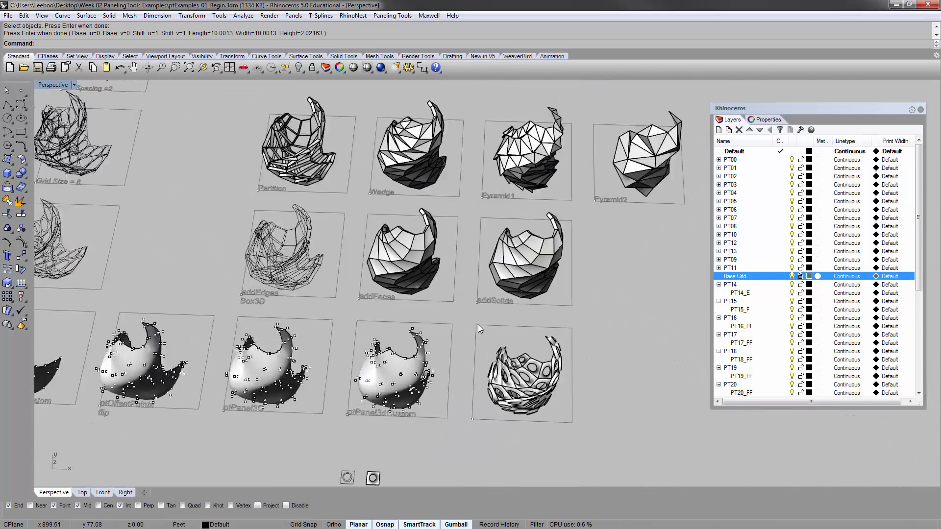
# Review the custom panel result and the point grid plots from ptPanel3dCustom back to ptPanelGrid.
pyautogui.moveTo(479, 329); pyautogui.dragTo(501, 225, button='right')
pyautogui.scroll(9, 512, 260)
pyautogui.moveTo(500, 289); pyautogui.dragTo(480, 328, button='right')
pyautogui.scroll(-7, 481, 328)
pyautogui.keyDown('shift'); pyautogui.moveTo(143, 337); pyautogui.dragTo(448, 333, button='right'); pyautogui.keyUp('shift')
pyautogui.moveTo(541, 336); pyautogui.dragTo(489, 368, button='right')
pyautogui.scroll(4, 506, 346)
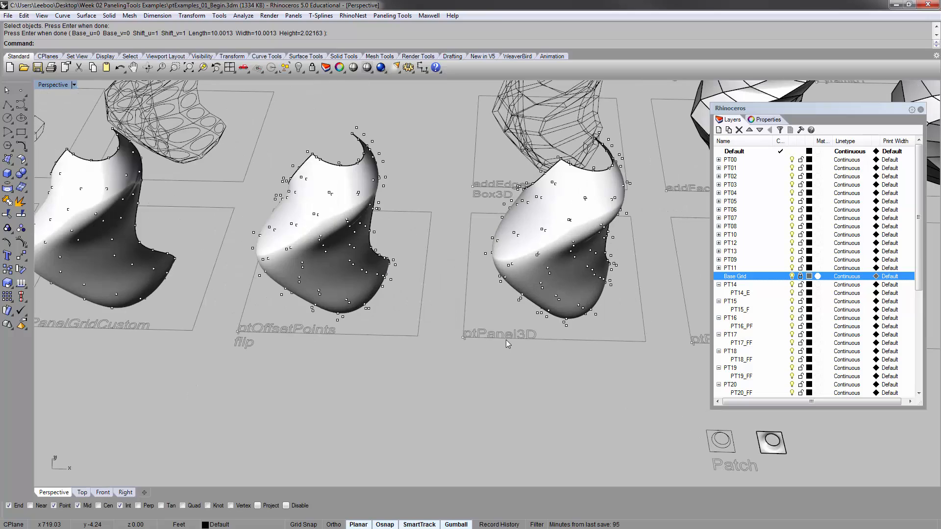
pyautogui.scroll(-5, 565, 350)
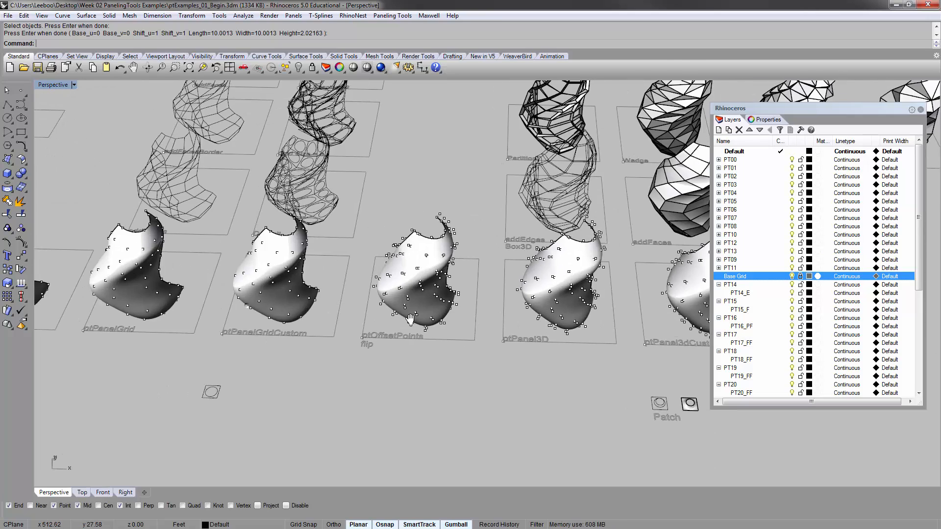
pyautogui.keyDown('shift'); pyautogui.moveTo(246, 305); pyautogui.dragTo(510, 332, button='right'); pyautogui.keyUp('shift')
pyautogui.scroll(3, 343, 338)
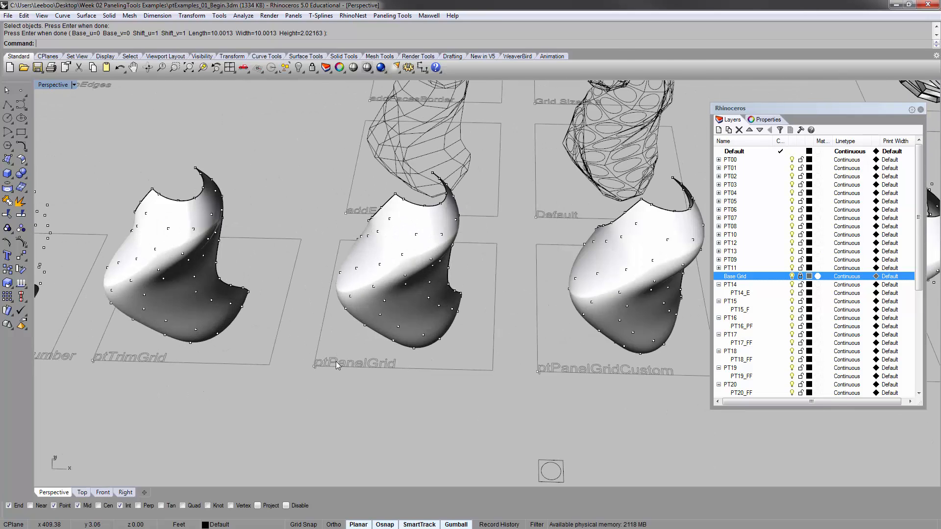
pyautogui.scroll(-2, 336, 361)
pyautogui.keyDown('shift'); pyautogui.moveTo(587, 374); pyautogui.dragTo(471, 358, button='right'); pyautogui.keyUp('shift')
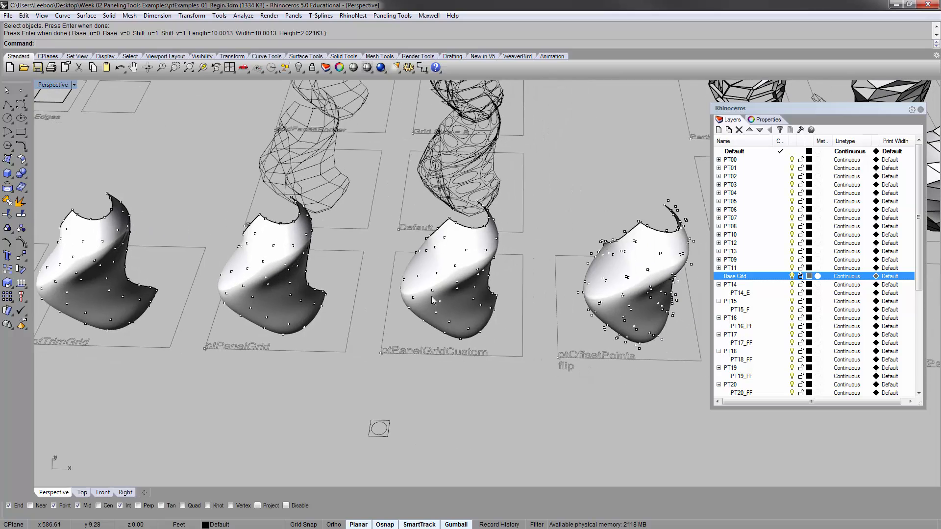
# Survey the full layout of paneling examples from the lower grid plots across to the ptTabs and ptFinEdges plots.
pyautogui.scroll(-6, 459, 279)
pyautogui.keyDown('shift'); pyautogui.moveTo(633, 325); pyautogui.dragTo(509, 332, button='right'); pyautogui.keyUp('shift')
pyautogui.keyDown('shift'); pyautogui.moveTo(437, 197); pyautogui.dragTo(503, 239, button='right'); pyautogui.keyUp('shift')
pyautogui.keyDown('shift'); pyautogui.moveTo(409, 161); pyautogui.dragTo(414, 234, button='right'); pyautogui.keyUp('shift')
pyautogui.keyDown('shift'); pyautogui.moveTo(662, 279); pyautogui.dragTo(527, 283, button='right'); pyautogui.keyUp('shift')
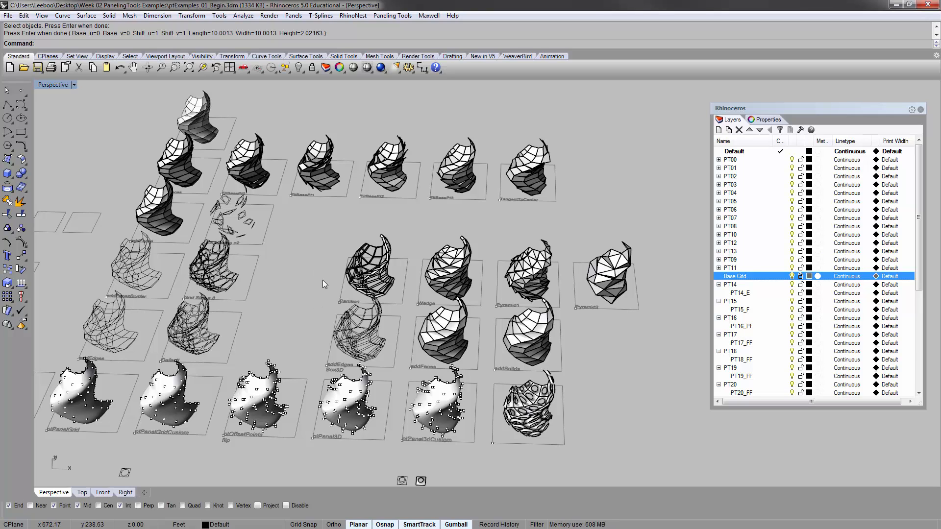
pyautogui.keyDown('shift'); pyautogui.moveTo(310, 284); pyautogui.dragTo(569, 320, button='right'); pyautogui.keyUp('shift')
pyautogui.moveTo(380, 248); pyautogui.dragTo(431, 266, button='right')
pyautogui.keyDown('shift'); pyautogui.moveTo(294, 245); pyautogui.dragTo(342, 253, button='right'); pyautogui.keyUp('shift')
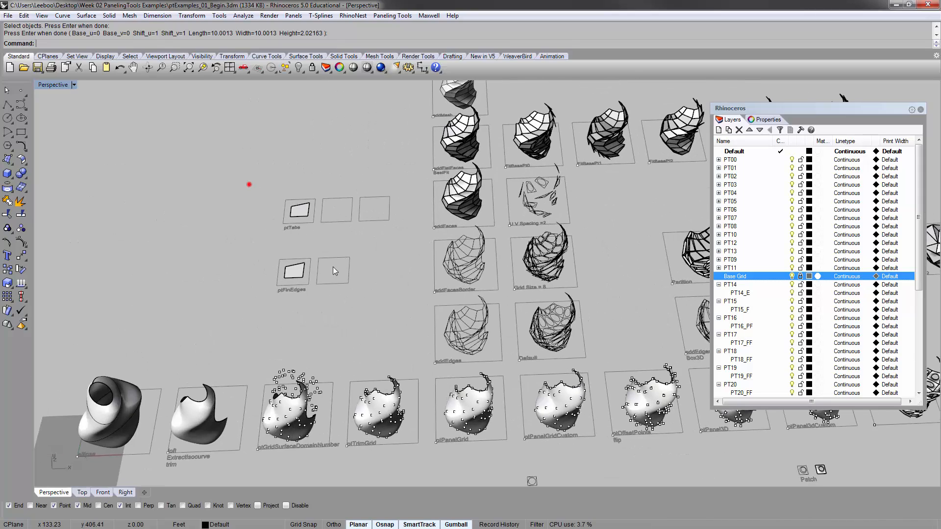
# Zoom in on the ptTabs and ptFinEdges plots and frame their quadrilateral faces and empty squares.
pyautogui.moveTo(239, 173); pyautogui.dragTo(415, 327)
pyautogui.write('zs')
pyautogui.press('Return')
pyautogui.click(230, 246)
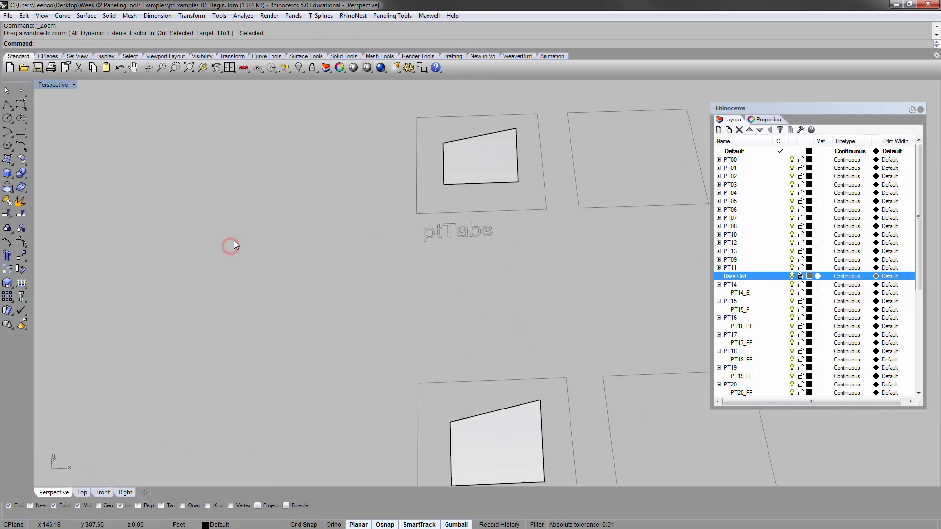
pyautogui.scroll(-4, 231, 242)
pyautogui.moveTo(375, 260); pyautogui.dragTo(370, 268, button='right')
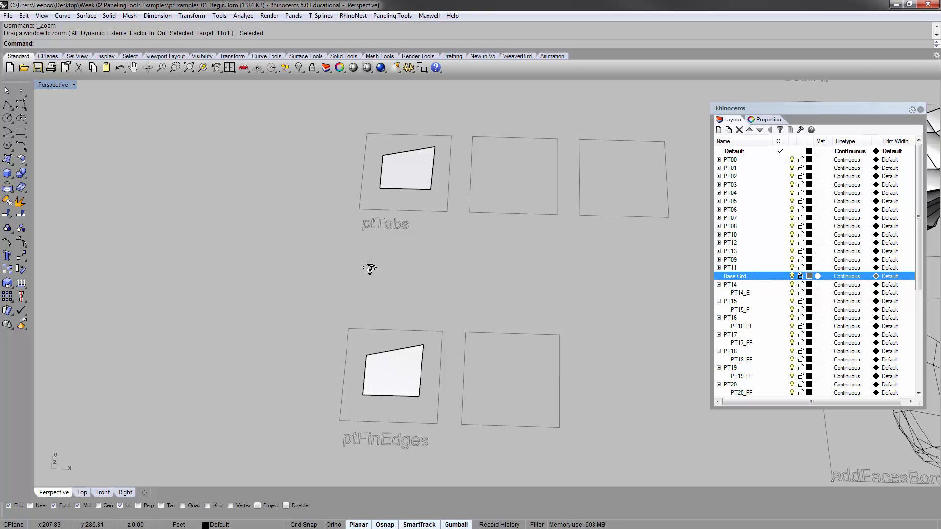
pyautogui.moveTo(368, 277); pyautogui.dragTo(323, 375, button='right')
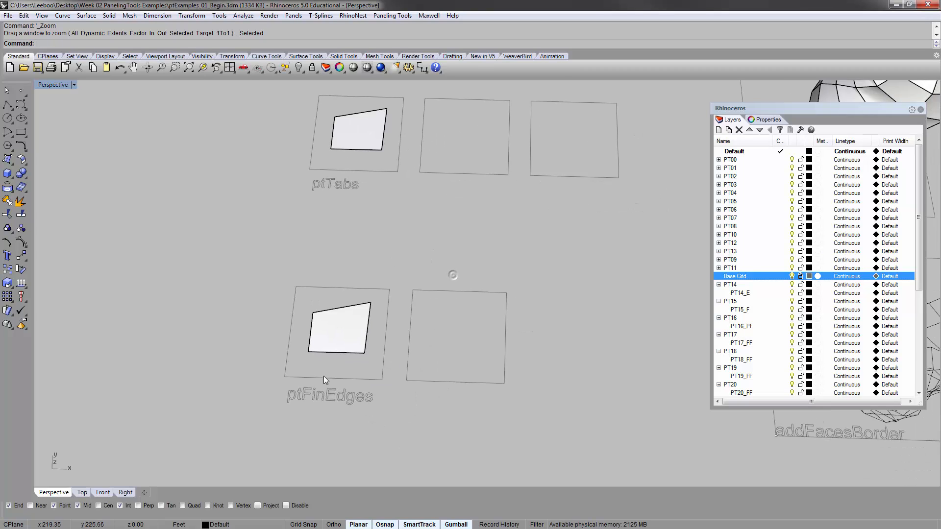
pyautogui.scroll(3, 323, 375)
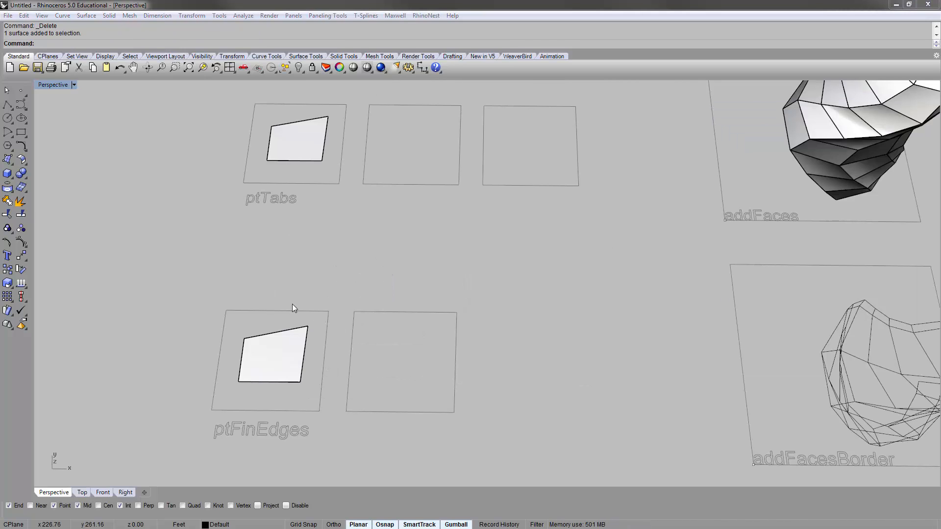
pyautogui.moveTo(330, 248); pyautogui.dragTo(339, 269, button='right')
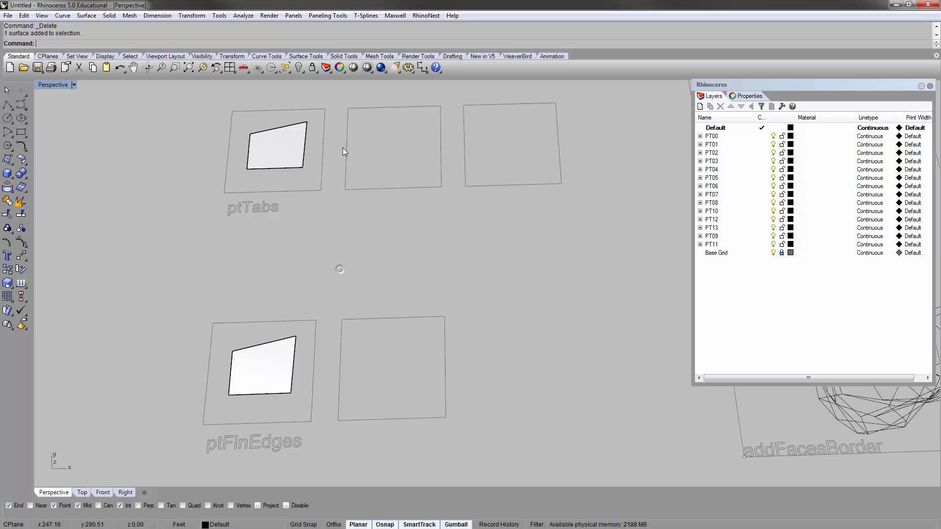
pyautogui.click(316, 16)
pyautogui.moveTo(345, 106)
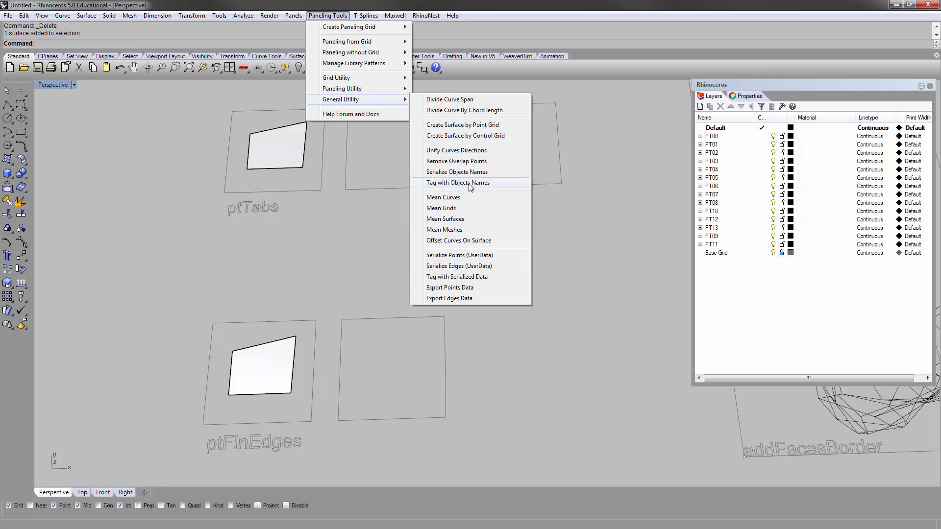
pyautogui.moveTo(391, 92)
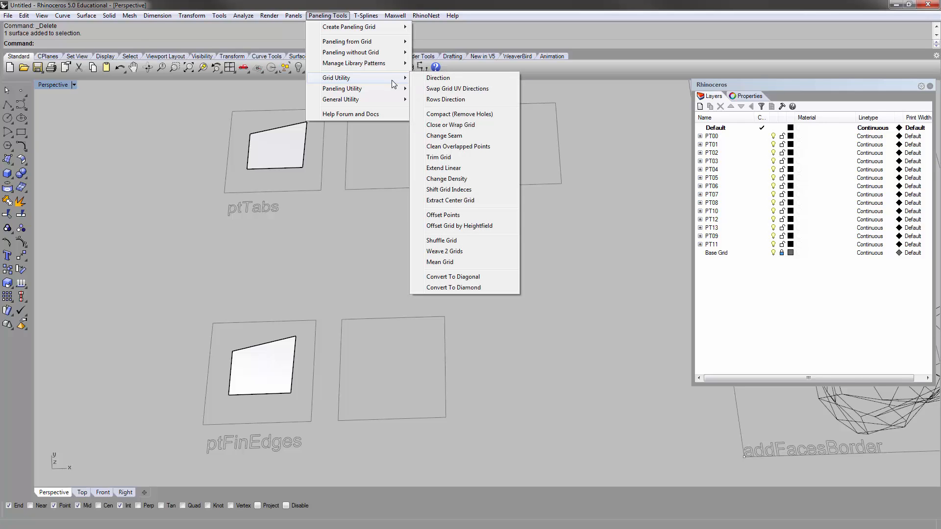
pyautogui.moveTo(346, 54)
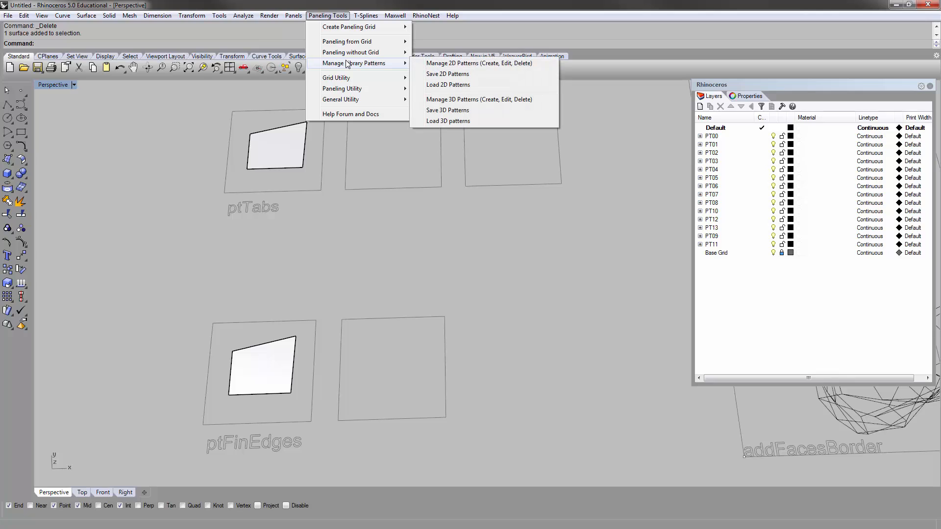
pyautogui.click(364, 217)
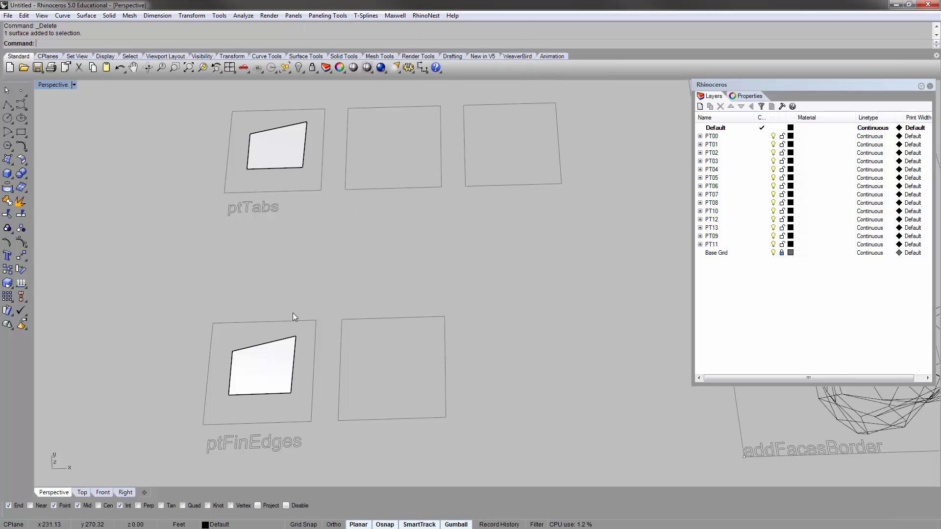
# Start ptFinEdges for the quadrilateral in the ptFinEdges plot, with AddNotch set to No and a fixed distance of 3.
pyautogui.keyDown('shift'); pyautogui.moveTo(314, 300); pyautogui.dragTo(343, 272, button='right'); pyautogui.keyUp('shift')
pyautogui.moveTo(307, 330); pyautogui.dragTo(297, 296, button='right')
pyautogui.scroll(4, 289, 352)
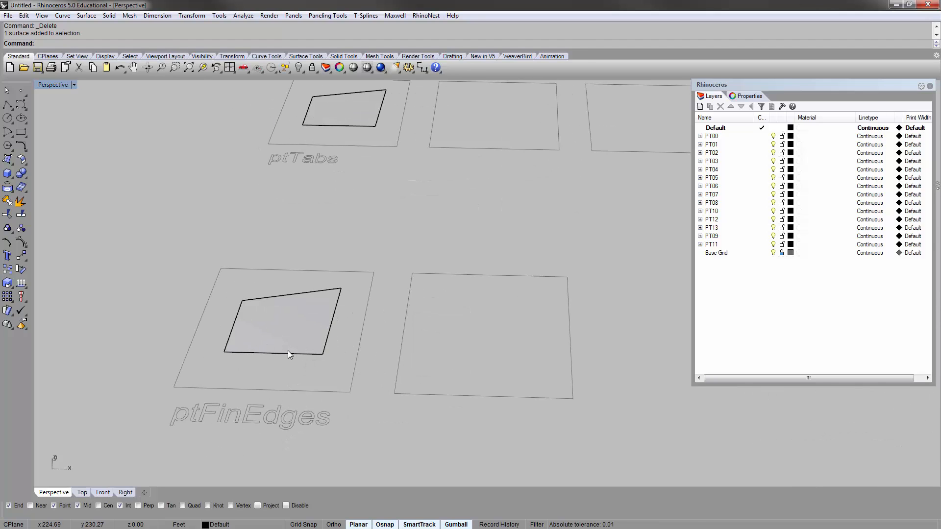
pyautogui.scroll(5, 288, 354)
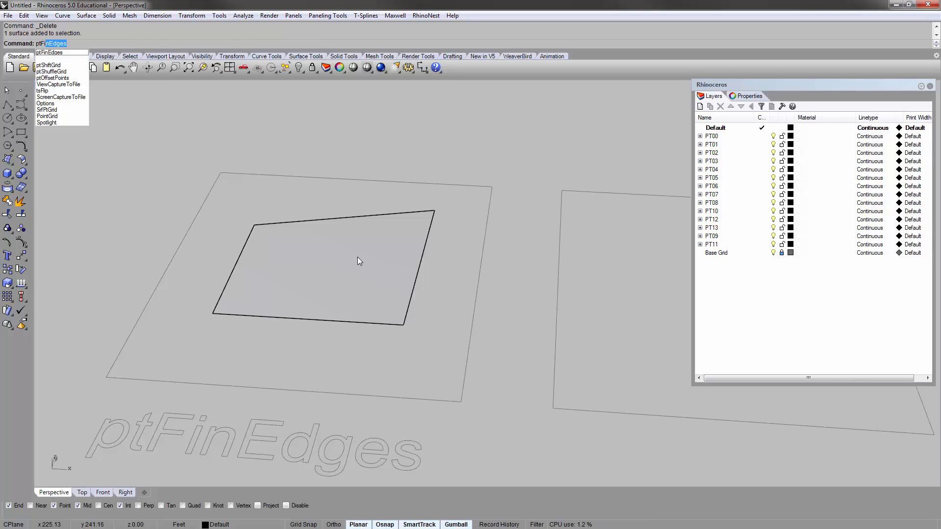
pyautogui.press('Return')
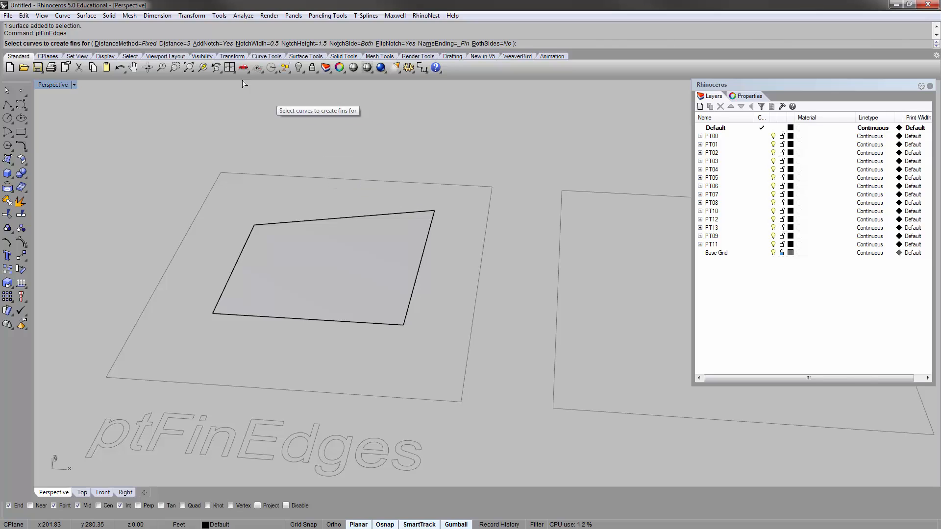
pyautogui.click(211, 43)
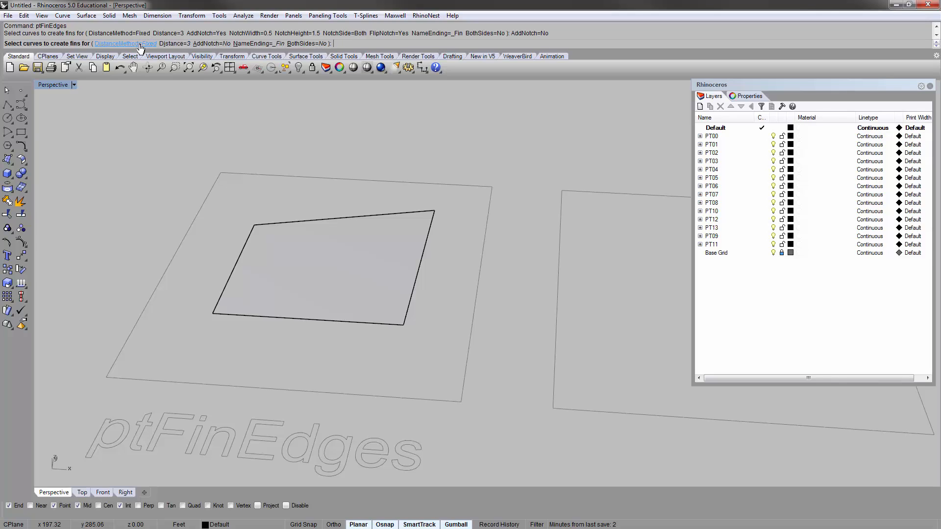
pyautogui.click(175, 43)
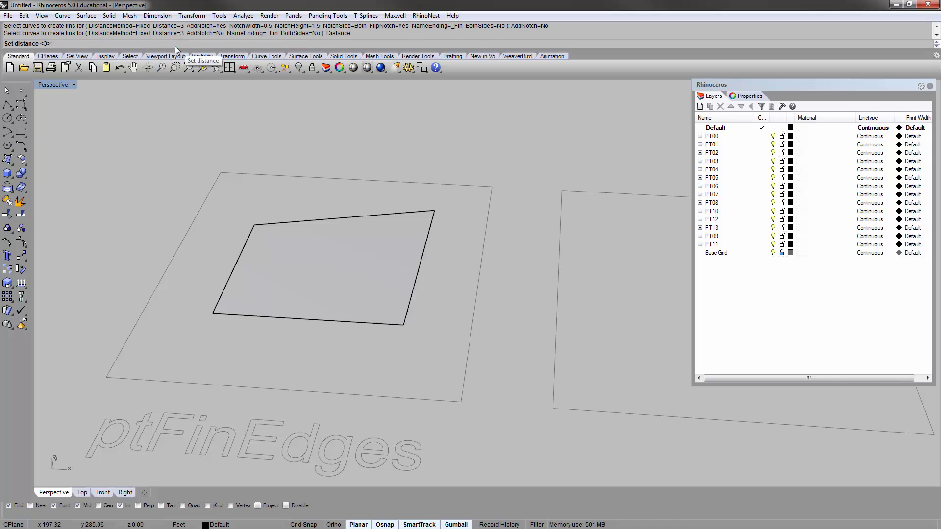
pyautogui.press('Return')
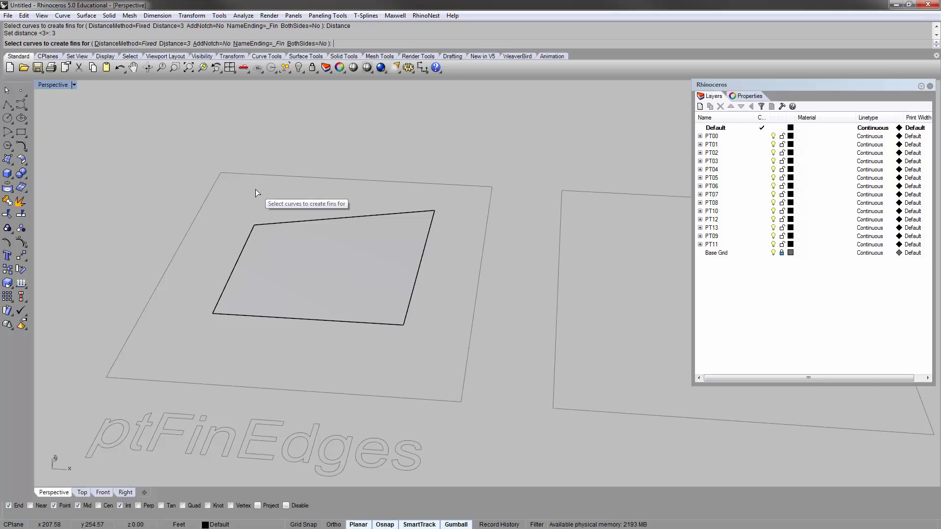
# Create plain fins on the quadrilateral's left and back edges, using its face as the base surface.
pyautogui.moveTo(263, 197)
pyautogui.mouseDown(button='right')
pyautogui.moveTo(249, 189)
pyautogui.moveTo(254, 198)
pyautogui.mouseUp(button='right')
pyautogui.click(251, 234)
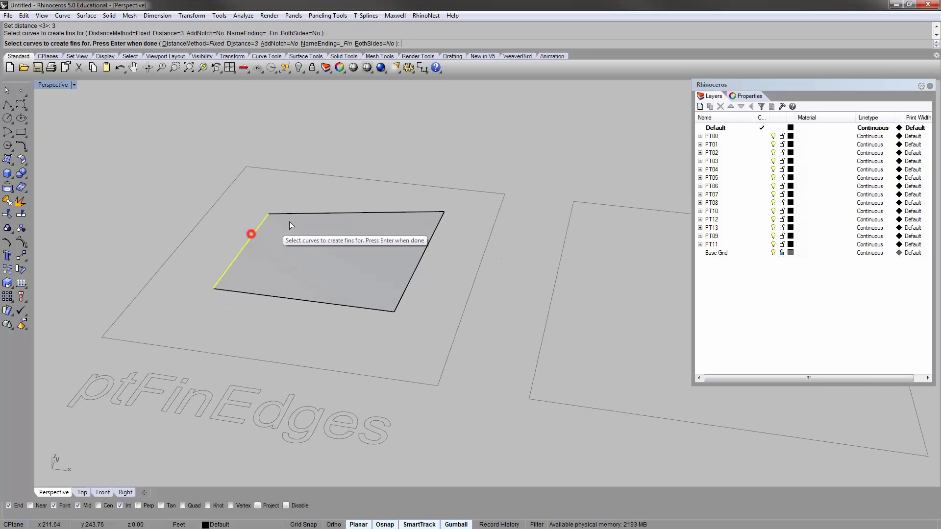
pyautogui.click(328, 214)
pyautogui.press('Return')
pyautogui.click(307, 239)
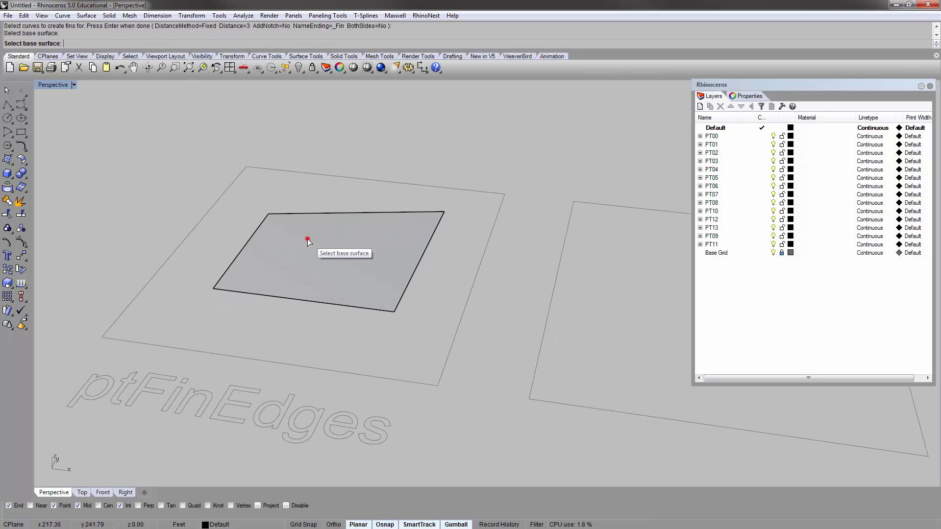
pyautogui.moveTo(301, 225); pyautogui.dragTo(290, 178, button='right')
pyautogui.scroll(5, 268, 208)
# Examine the two plain fins one by one and how they meet at the shared corner.
pyautogui.click(254, 244)
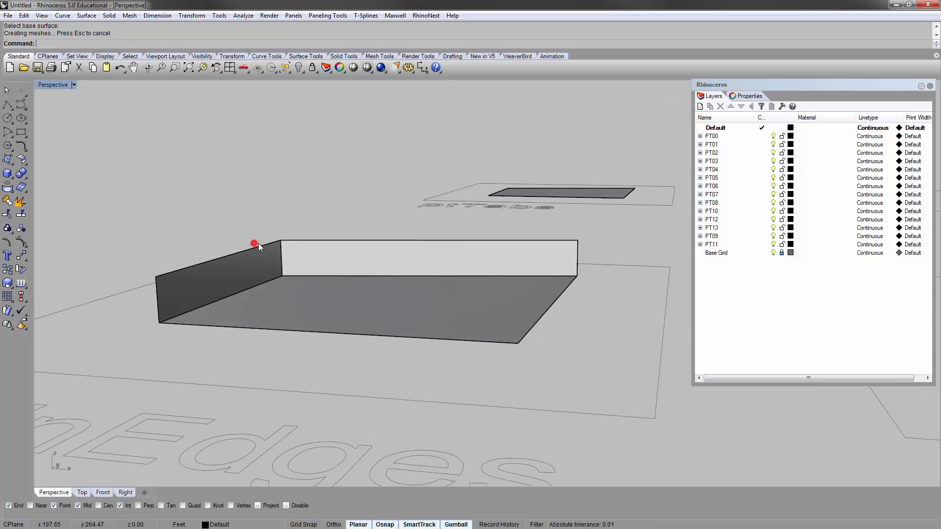
pyautogui.click(295, 250)
pyautogui.click(249, 247)
pyautogui.click(293, 247)
pyautogui.click(257, 253)
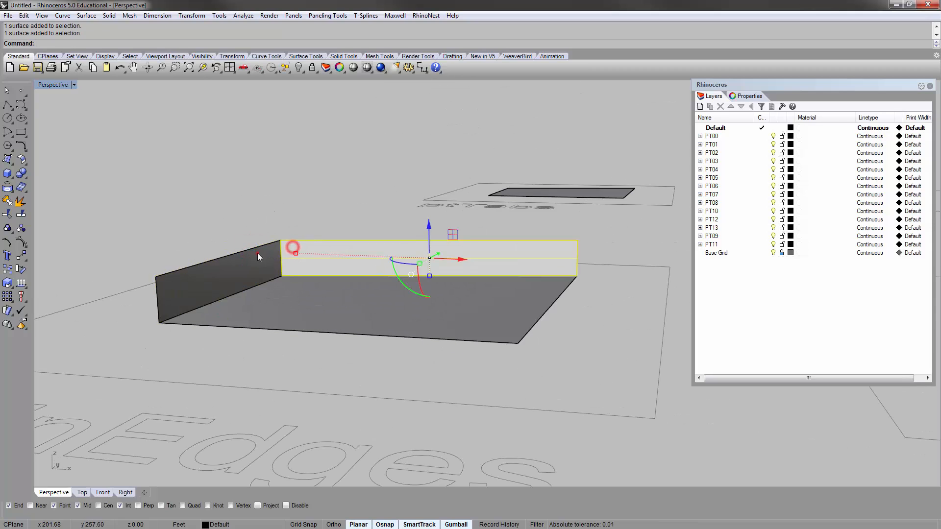
pyautogui.click(257, 253)
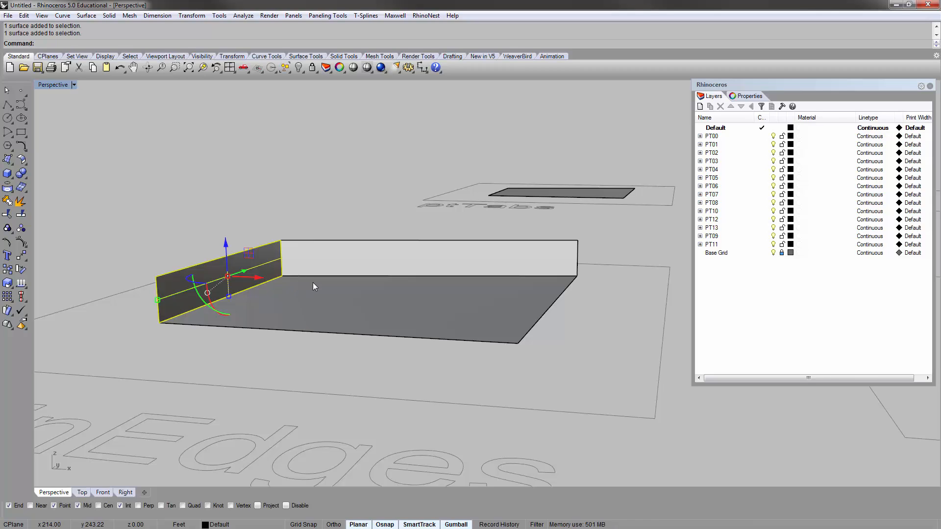
pyautogui.click(321, 297)
pyautogui.click(272, 209)
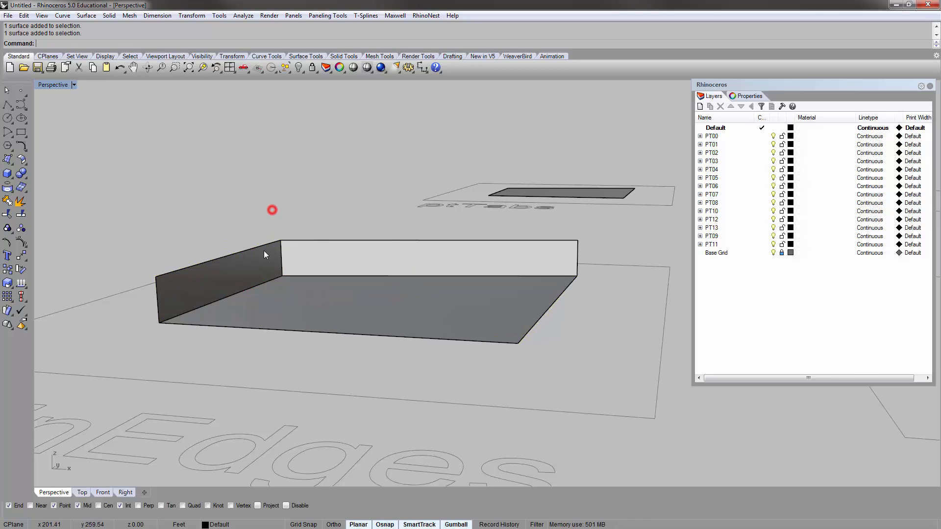
pyautogui.click(263, 249)
pyautogui.click(309, 234)
pyautogui.moveTo(288, 241); pyautogui.dragTo(315, 268, button='right')
pyautogui.scroll(-10, 315, 268)
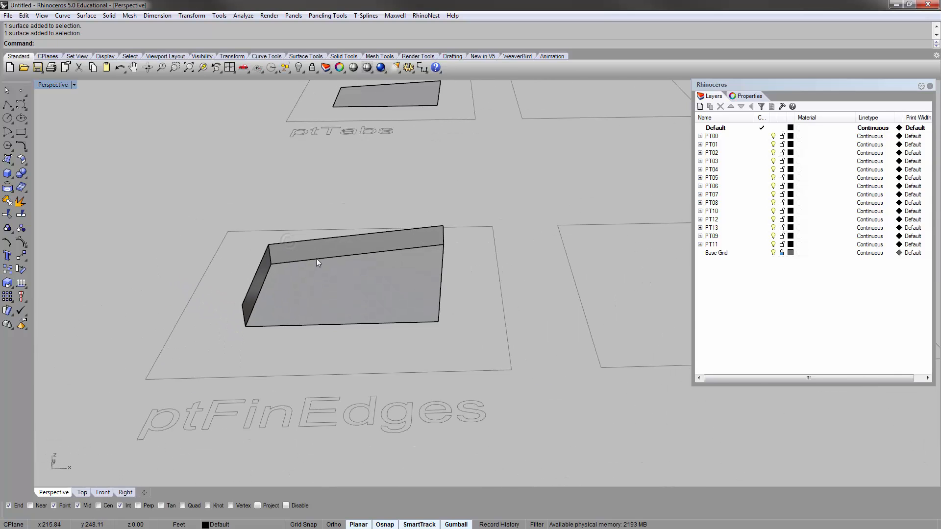
# Delete both plain fins from the quadrilateral in the ptFinEdges plot.
pyautogui.scroll(2, 453, 196)
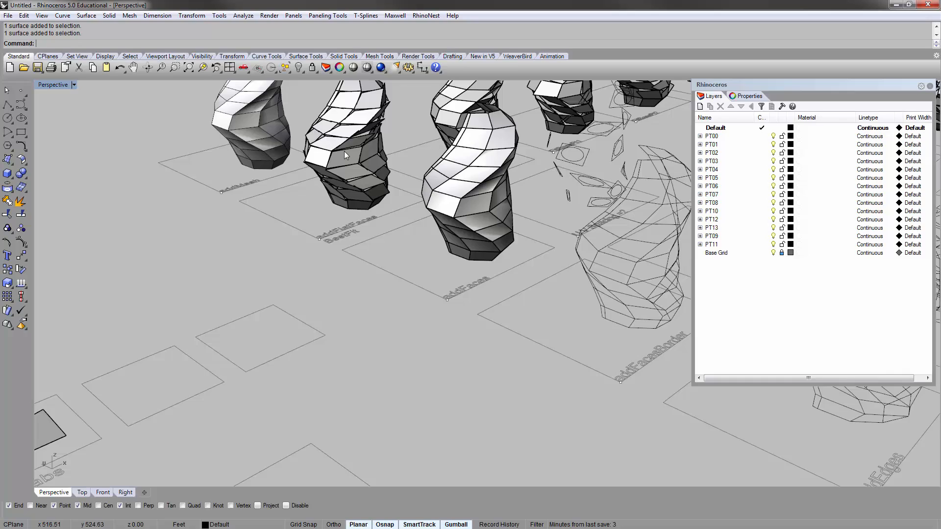
pyautogui.scroll(-8, 451, 221)
pyautogui.moveTo(430, 226); pyautogui.dragTo(364, 244, button='right')
pyautogui.scroll(5, 298, 280)
pyautogui.scroll(4, 290, 297)
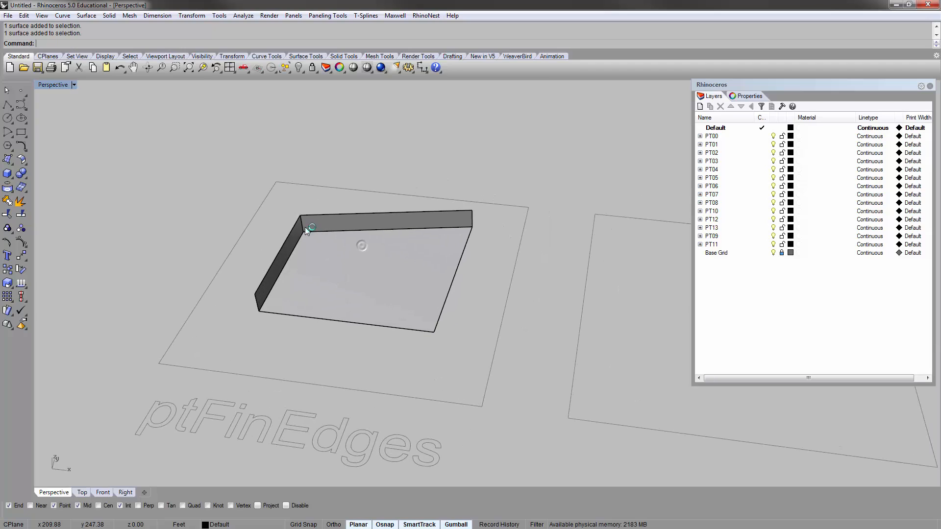
pyautogui.click(295, 226)
pyautogui.press('Delete')
pyautogui.click(309, 222)
pyautogui.press('Delete')
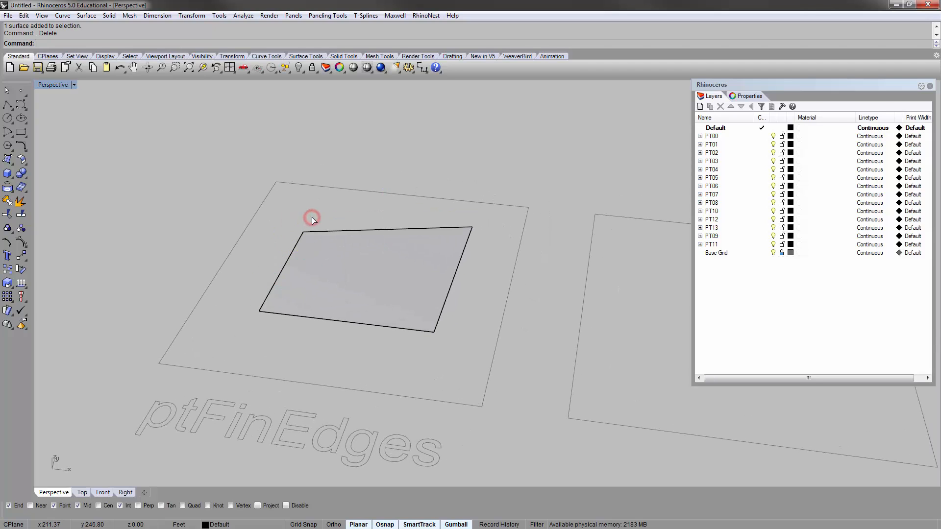
# Start ptFinEdges again with AddNotch set to Yes and a notch width of 0.5.
pyautogui.write('P')
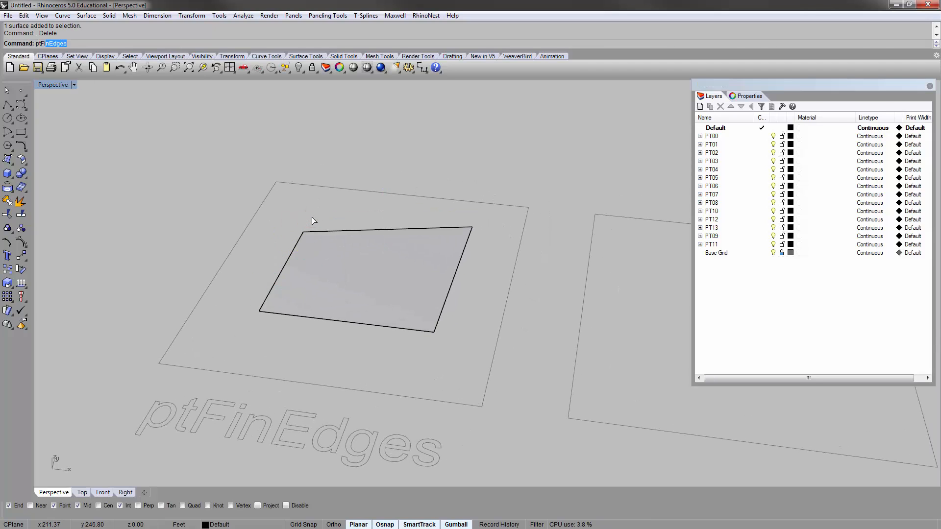
pyautogui.write('tFi')
pyautogui.press('Return')
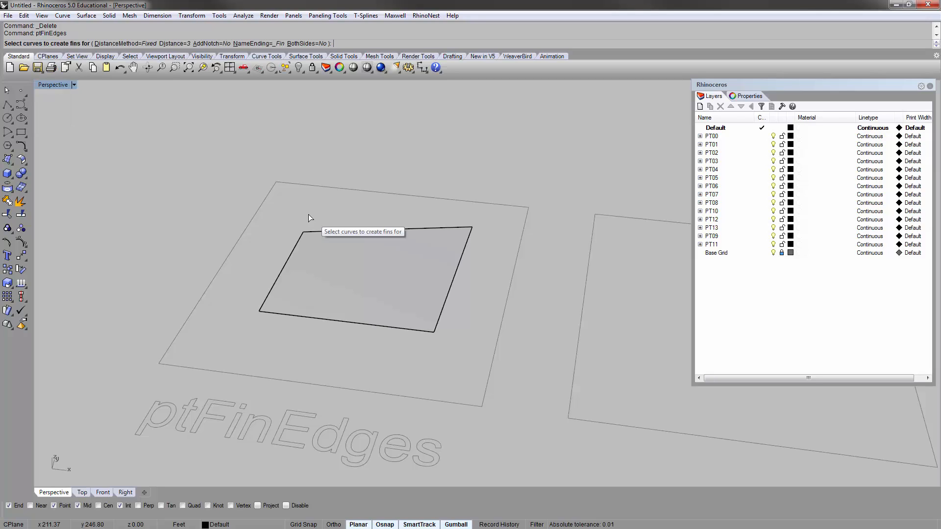
pyautogui.click(216, 44)
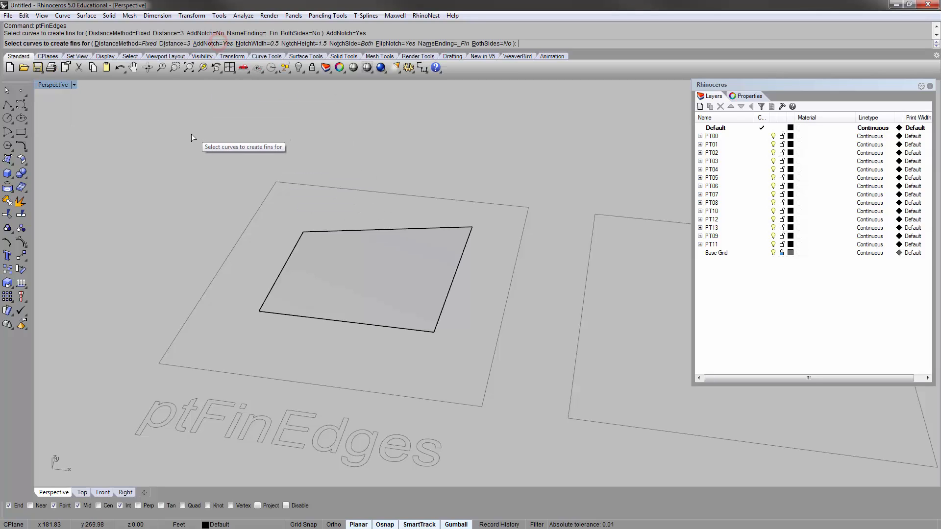
pyautogui.click(271, 43)
pyautogui.write('0.5')
pyautogui.press('Return')
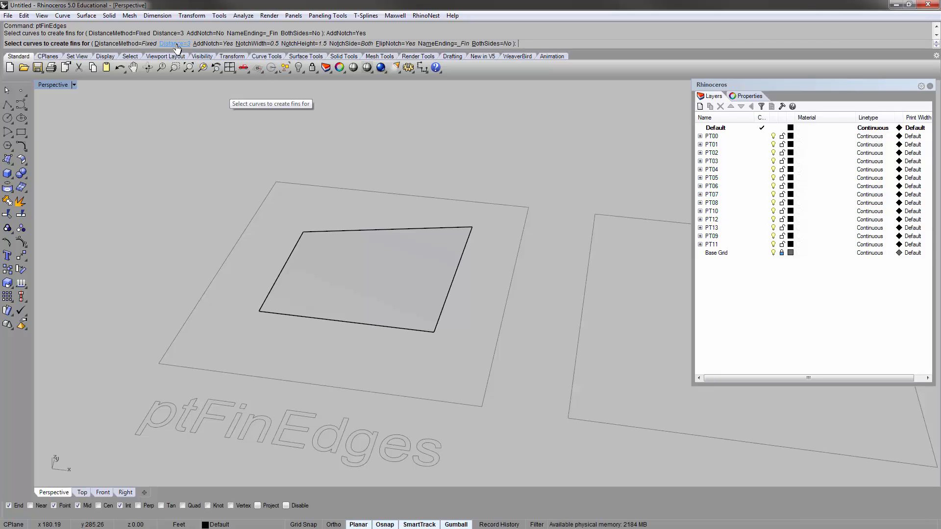
# Create notched fins on the quadrilateral's left and right edges, using its face as the base surface.
pyautogui.moveTo(343, 239); pyautogui.dragTo(313, 248, button='right')
pyautogui.scroll(3, 313, 248)
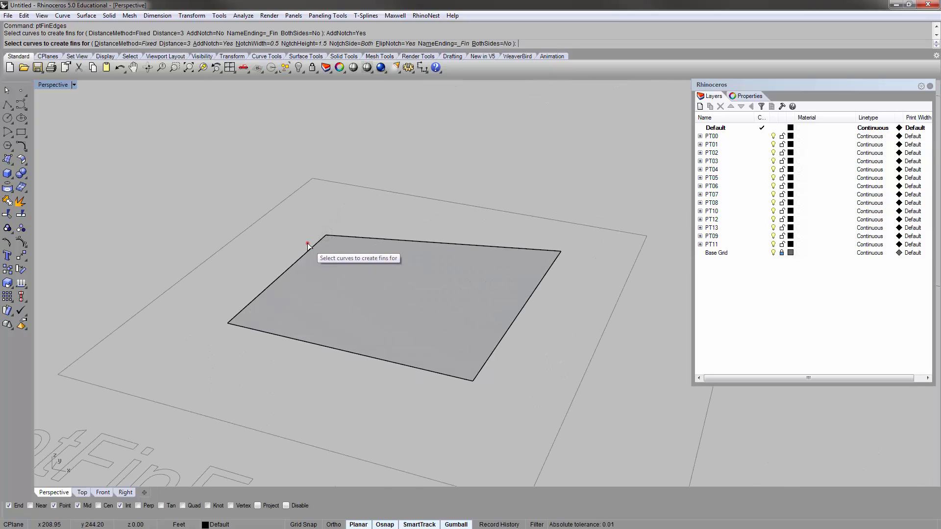
pyautogui.click(309, 249)
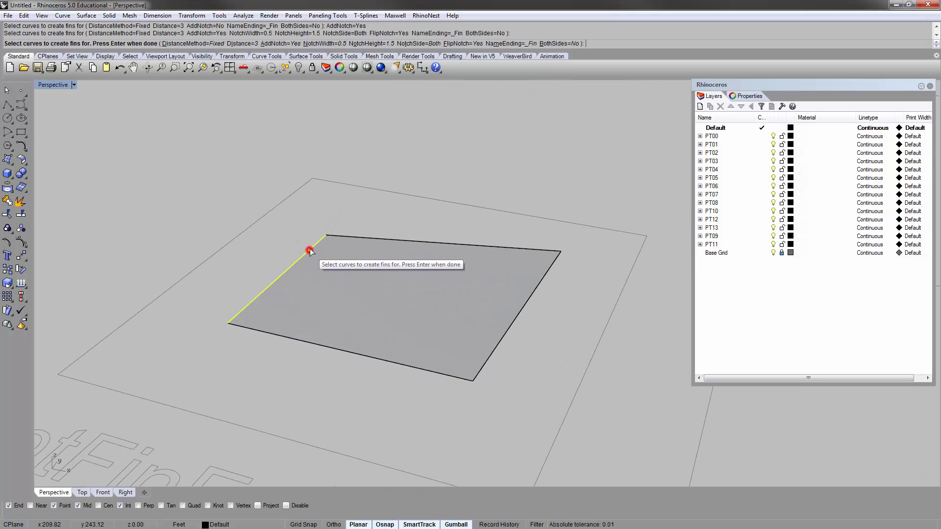
pyautogui.click(510, 323)
pyautogui.press('Return')
pyautogui.click(387, 255)
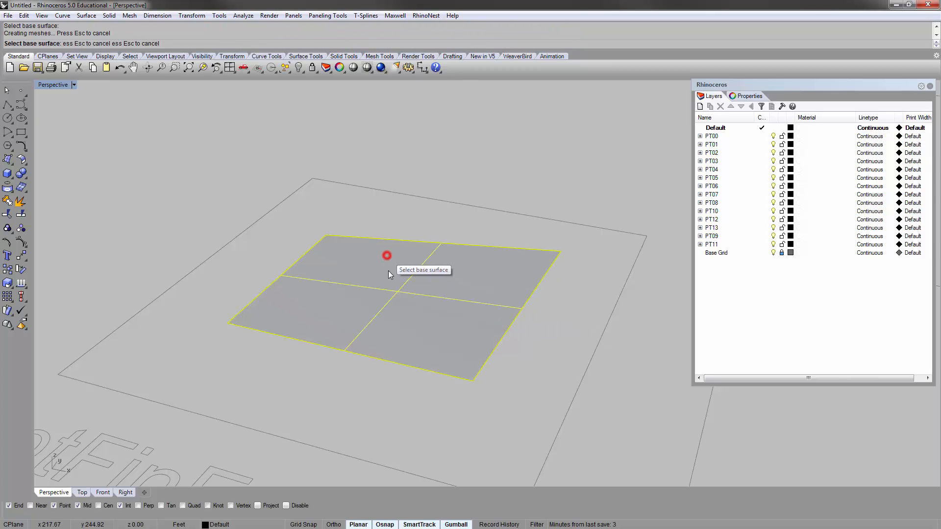
pyautogui.moveTo(375, 224); pyautogui.dragTo(294, 244, button='right')
pyautogui.scroll(5, 258, 235)
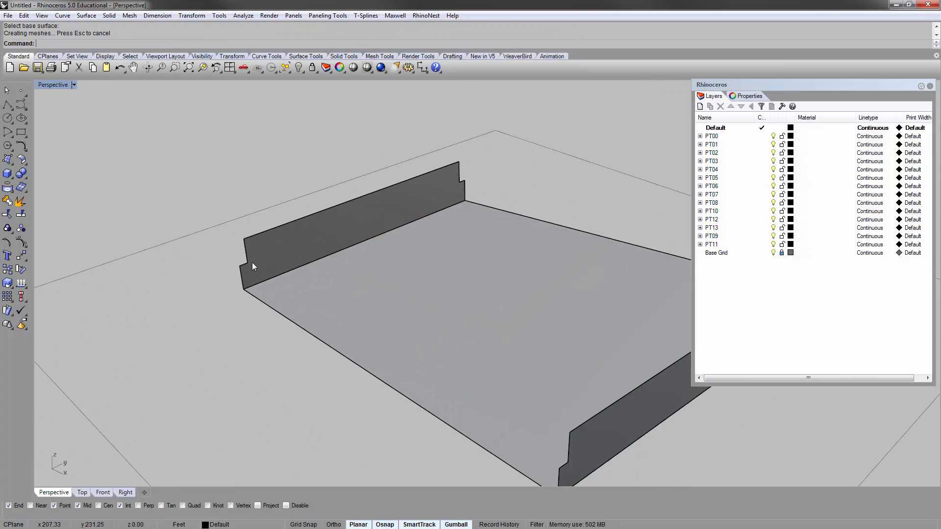
# Create notched fins on the quadrilateral's front and back edges with FlipNotch set to No, using the same base surface.
pyautogui.moveTo(390, 198); pyautogui.dragTo(428, 240, button='right')
pyautogui.scroll(-4, 454, 207)
pyautogui.press('Return')
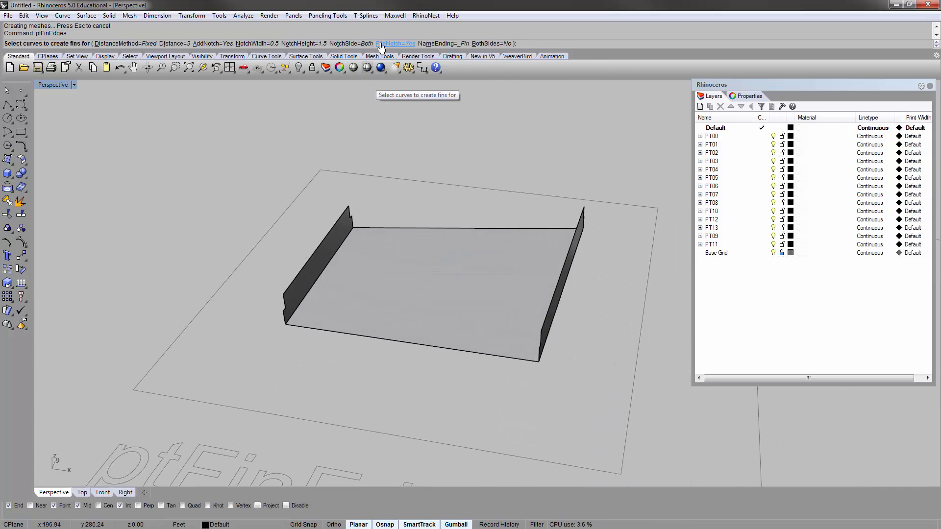
pyautogui.click(395, 44)
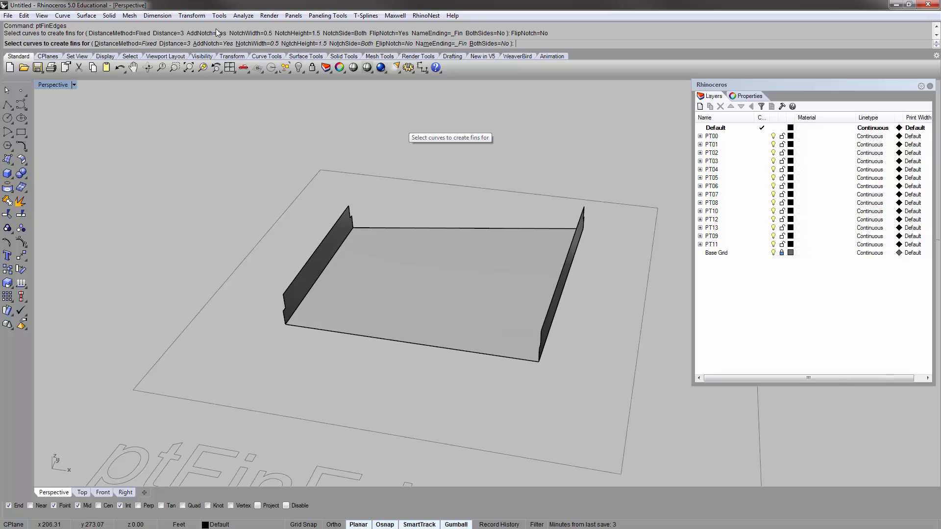
pyautogui.click(459, 228)
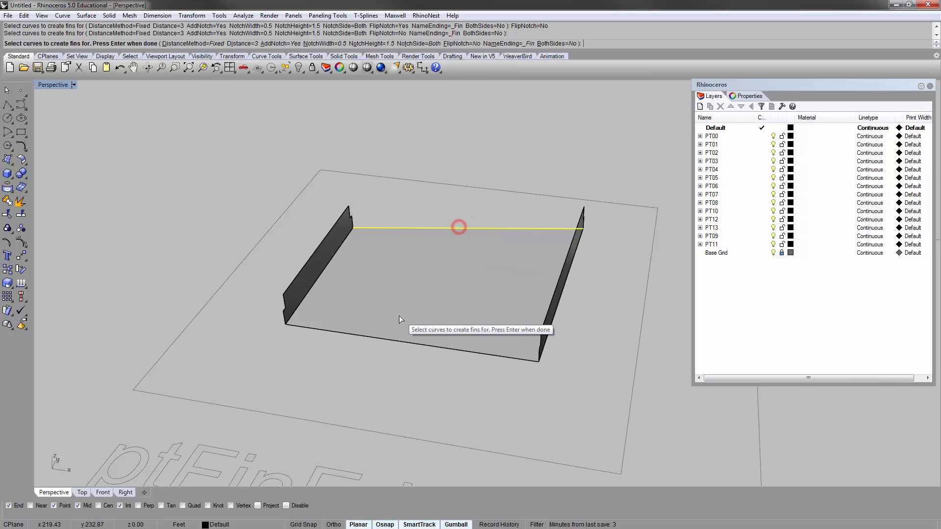
pyautogui.click(385, 338)
pyautogui.rightClick(288, 357)
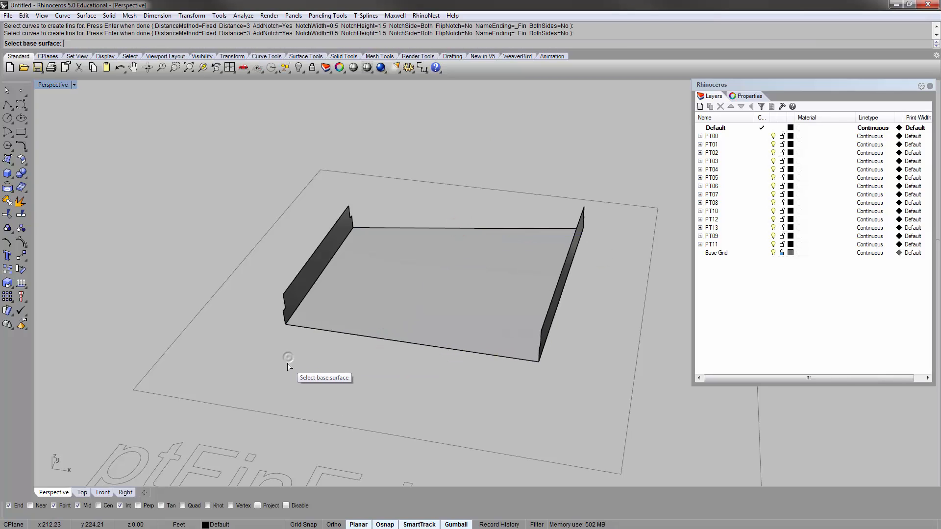
pyautogui.click(384, 263)
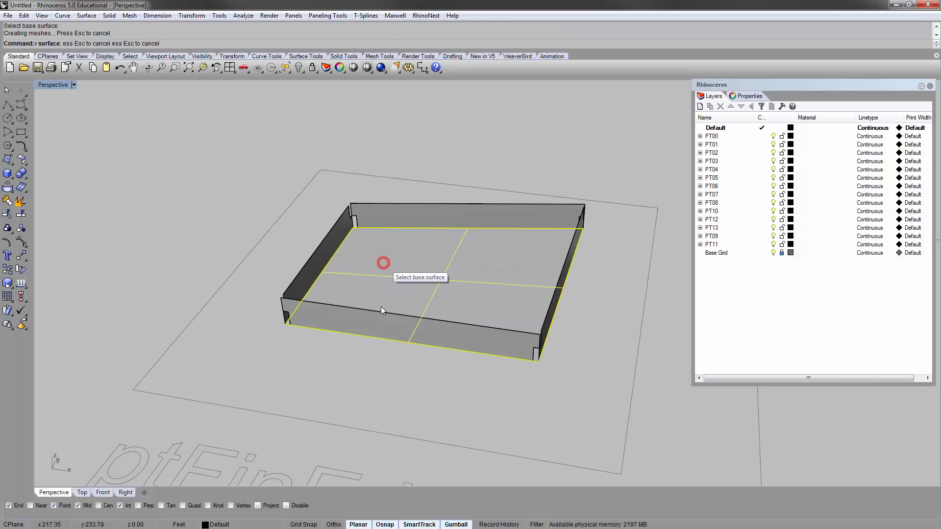
pyautogui.moveTo(286, 339); pyautogui.dragTo(426, 375, button='right')
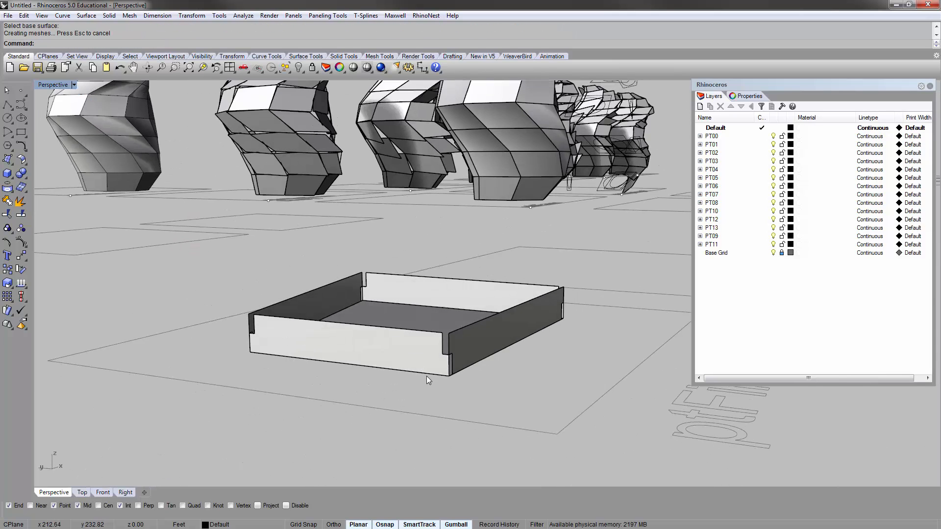
# Examine the interlocking notches where the fins meet at each corner of the ptFinEdges quadrilateral.
pyautogui.scroll(4, 426, 375)
pyautogui.scroll(5, 460, 299)
pyautogui.scroll(-8, 460, 298)
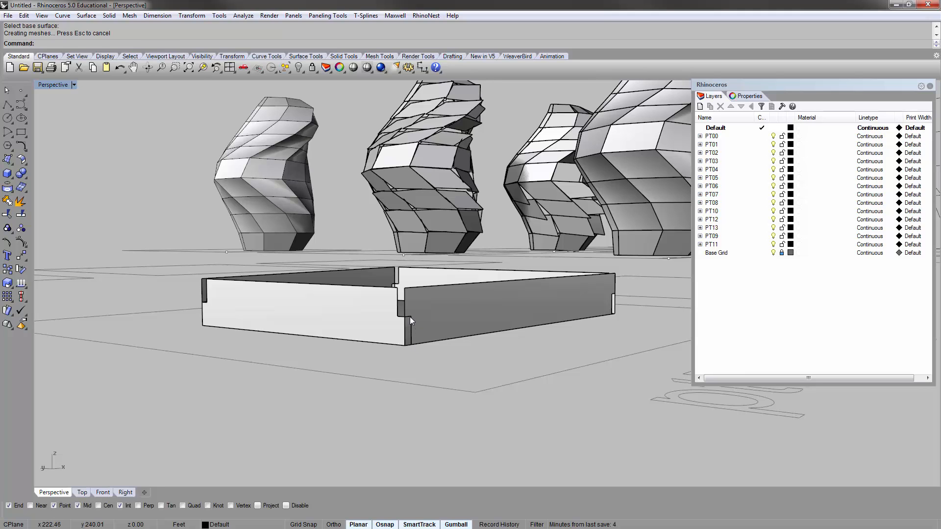
pyautogui.moveTo(409, 317); pyautogui.dragTo(314, 341, button='right')
pyautogui.scroll(-6, 314, 341)
pyautogui.scroll(5, 530, 388)
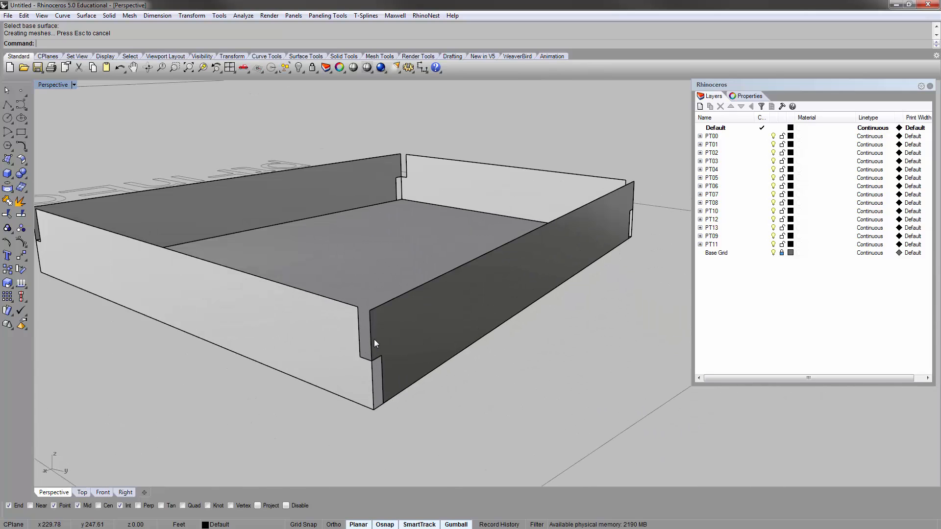
pyautogui.moveTo(374, 339); pyautogui.dragTo(500, 360, button='right')
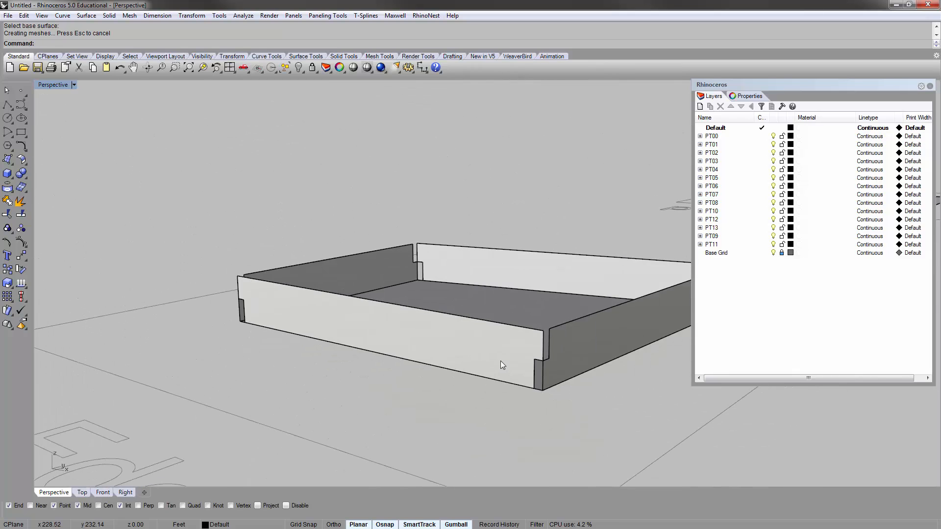
pyautogui.scroll(-5, 540, 364)
pyautogui.moveTo(349, 245); pyautogui.dragTo(482, 240, button='right')
pyautogui.scroll(6, 343, 304)
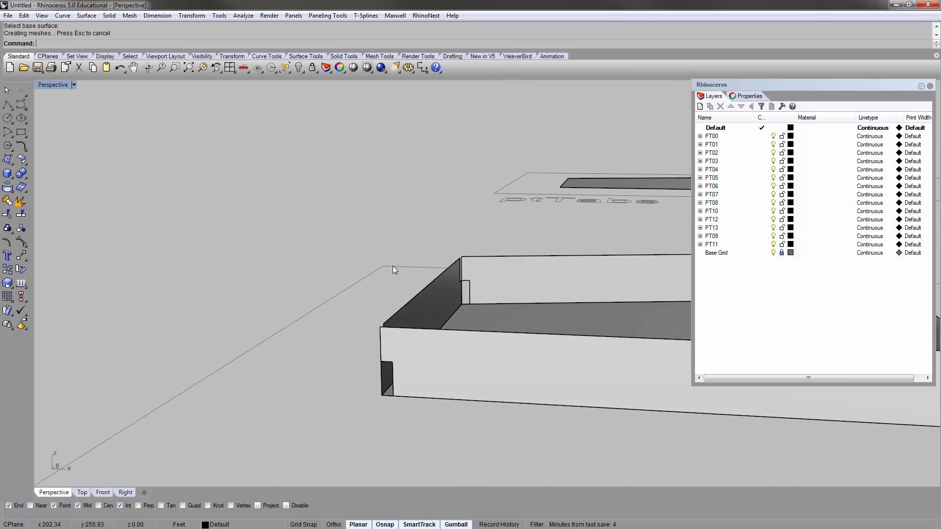
pyautogui.scroll(-4, 393, 265)
pyautogui.moveTo(393, 265); pyautogui.dragTo(436, 304, button='right')
pyautogui.scroll(-4, 436, 298)
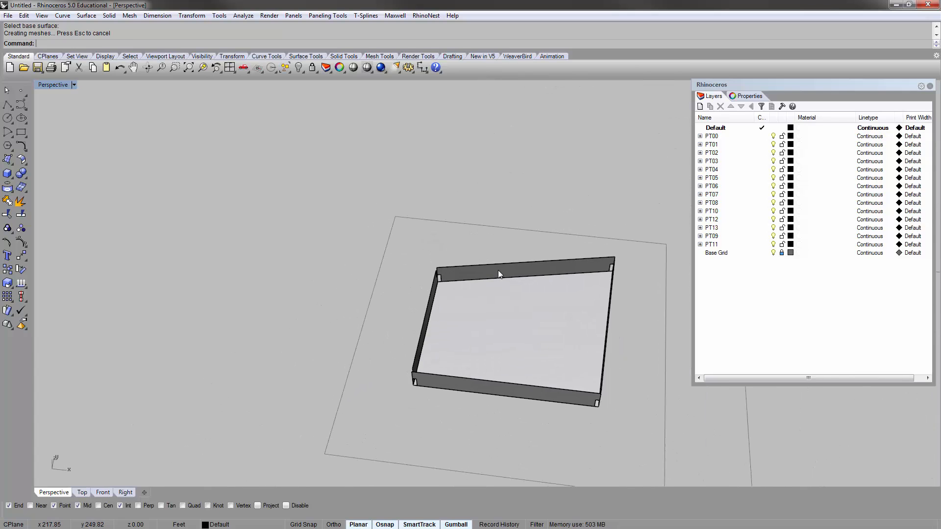
# Copy the notched fins from the ptFinEdges plot to the empty plot beside it, using the plots' matching back corners as reference points.
pyautogui.keyDown('shift'); pyautogui.moveTo(523, 267); pyautogui.dragTo(372, 382, button='right'); pyautogui.keyUp('shift')
pyautogui.scroll(-3, 382, 368)
pyautogui.moveTo(426, 248); pyautogui.dragTo(409, 228, button='right')
pyautogui.keyDown('shift'); pyautogui.click(234, 203); pyautogui.keyUp('shift')
pyautogui.keyDown('shift'); pyautogui.click(266, 190); pyautogui.keyUp('shift')
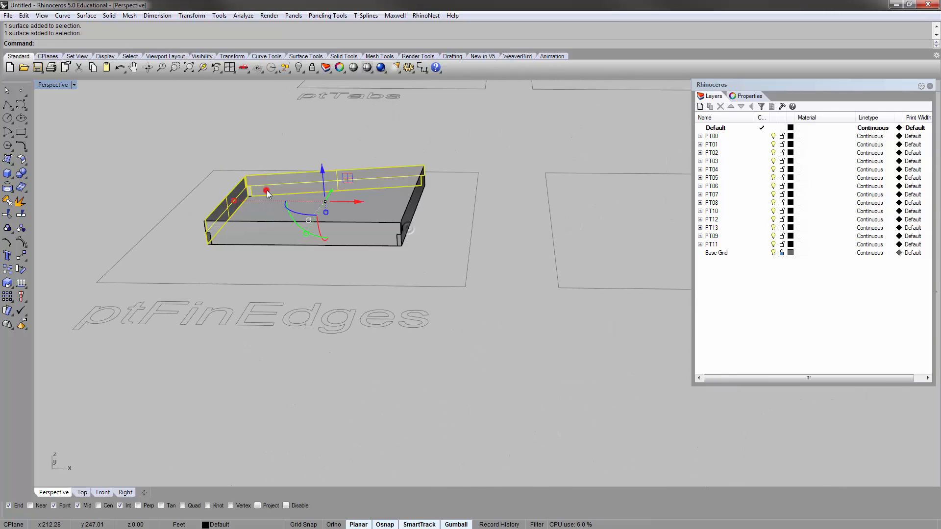
pyautogui.keyDown('shift'); pyautogui.click(410, 218); pyautogui.keyUp('shift')
pyautogui.scroll(-5, 410, 218)
pyautogui.write('c')
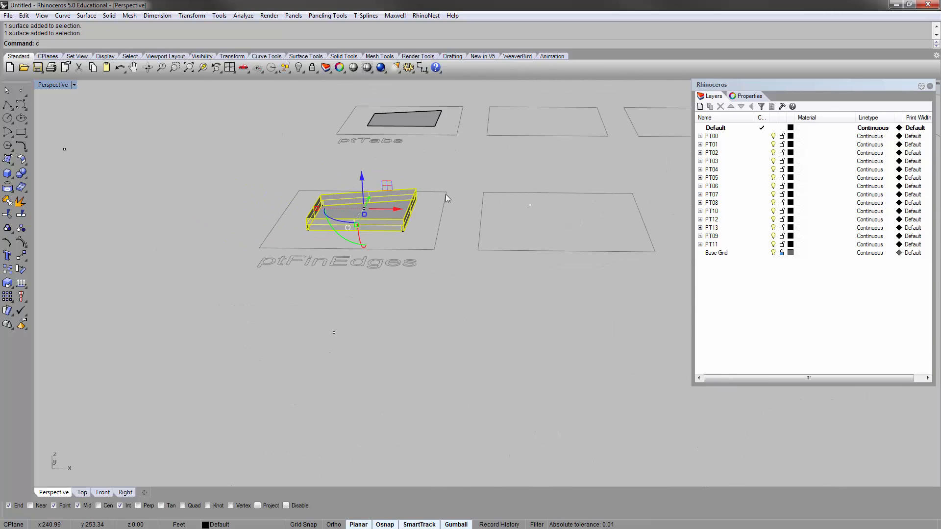
pyautogui.press('Return')
pyautogui.click(446, 191)
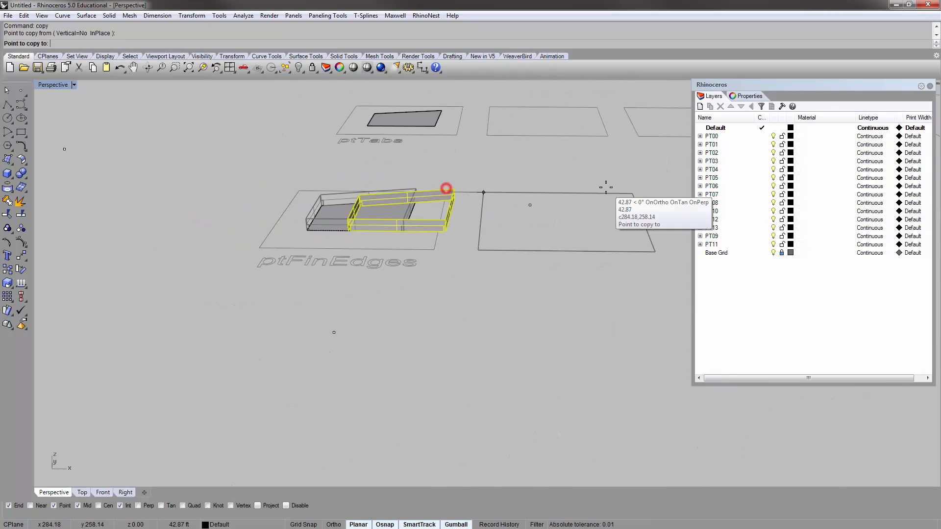
pyautogui.click(631, 193)
pyautogui.press('Return')
# Delete the original notched fins from the quadrilateral in the ptFinEdges plot.
pyautogui.moveTo(459, 157); pyautogui.dragTo(354, 186, button='right')
pyautogui.scroll(3, 536, 246)
pyautogui.moveTo(536, 246); pyautogui.dragTo(554, 252, button='right')
pyautogui.scroll(-4, 554, 251)
pyautogui.keyDown('shift'); pyautogui.moveTo(448, 243); pyautogui.dragTo(345, 191, button='right'); pyautogui.keyUp('shift')
pyautogui.scroll(3, 366, 234)
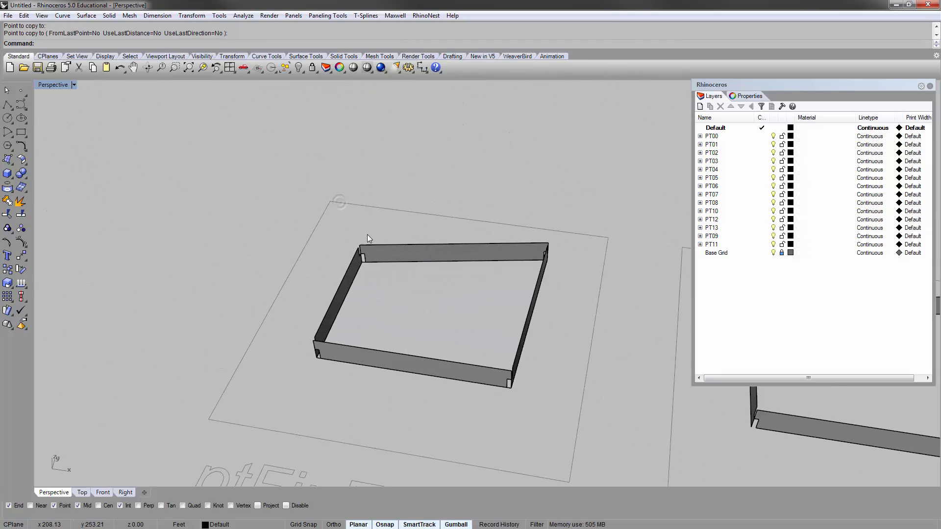
pyautogui.click(347, 265)
pyautogui.press('Delete')
pyautogui.click(372, 362)
pyautogui.press('Delete')
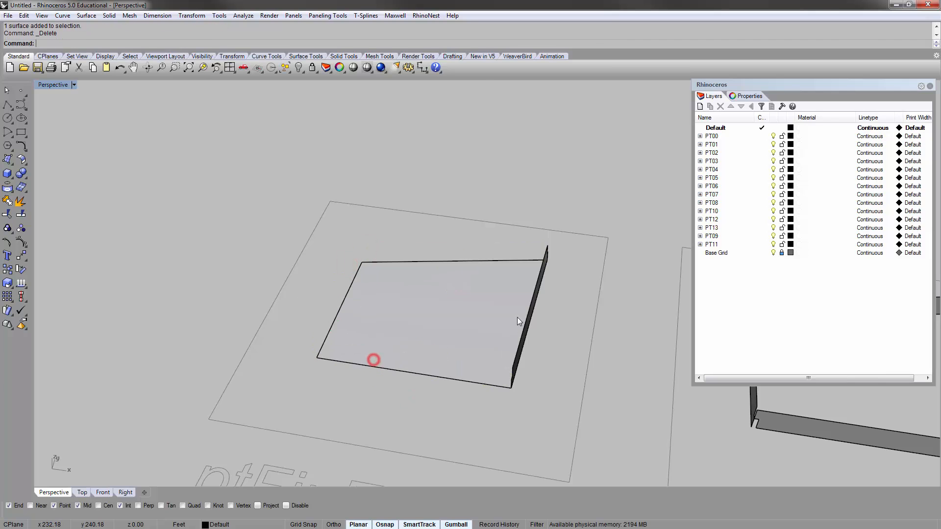
pyautogui.moveTo(516, 317); pyautogui.dragTo(551, 239, button='right')
pyautogui.click(550, 239)
pyautogui.press('Delete')
# Zoom to the quadrilateral in the ptTabs plot and frame the whole plot with its label.
pyautogui.moveTo(481, 192); pyautogui.dragTo(404, 183, button='right')
pyautogui.scroll(-3, 440, 178)
pyautogui.moveTo(340, 105); pyautogui.dragTo(590, 315)
pyautogui.write('zs')
pyautogui.press('Return')
pyautogui.click(419, 156)
pyautogui.scroll(-3, 412, 164)
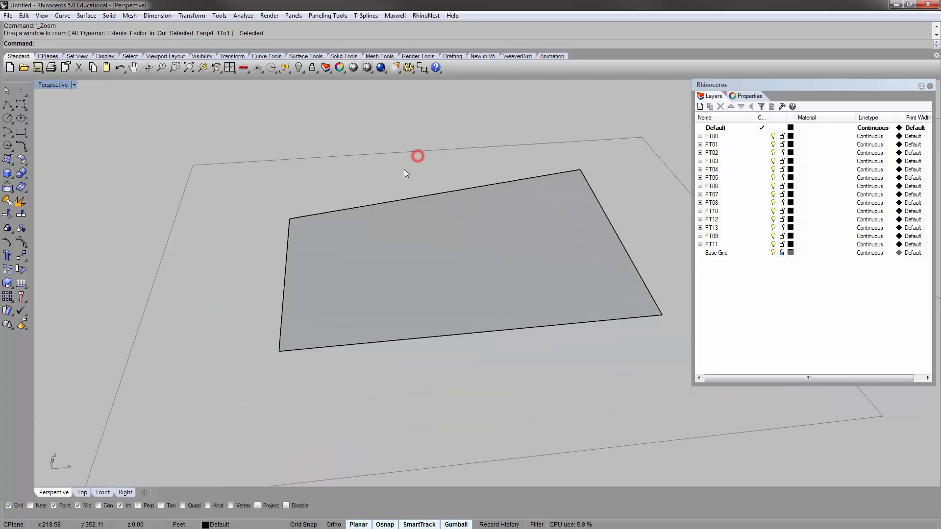
pyautogui.moveTo(393, 182); pyautogui.dragTo(383, 231, button='right')
pyautogui.scroll(-6, 383, 230)
pyautogui.moveTo(454, 295); pyautogui.dragTo(461, 281, button='right')
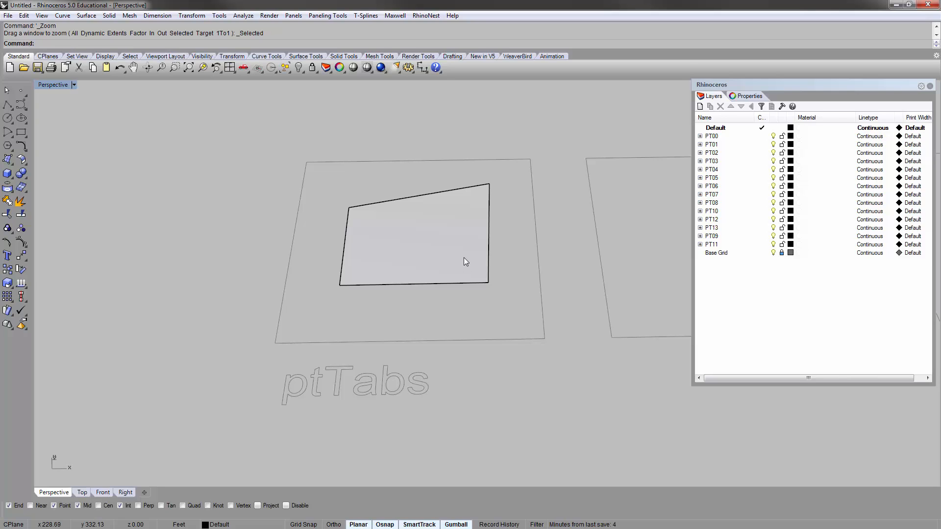
# Run ptTabs on the ptTabs plot's quadrilateral with a Distance of 3 and inspect the tabs around its edges.
pyautogui.press('BackSpace')
pyautogui.press('BackSpace')
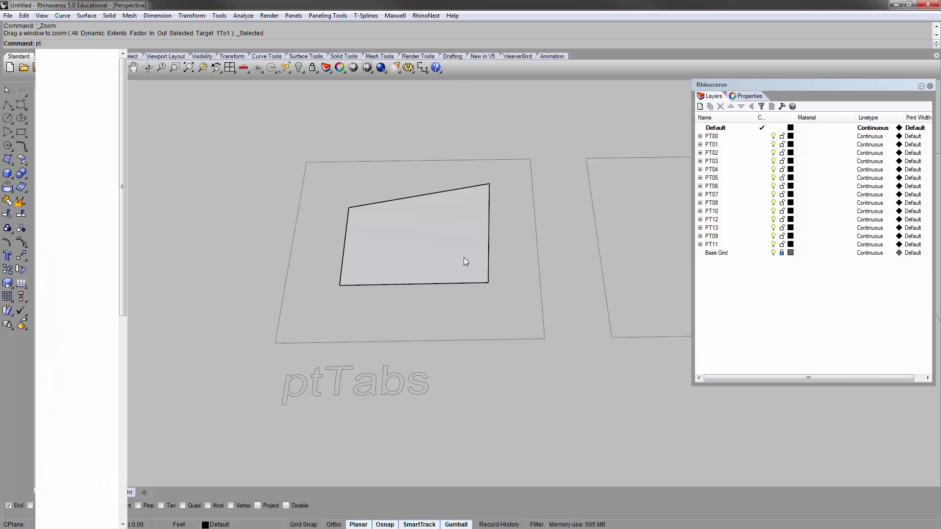
pyautogui.write('A')
pyautogui.press('BackSpace')
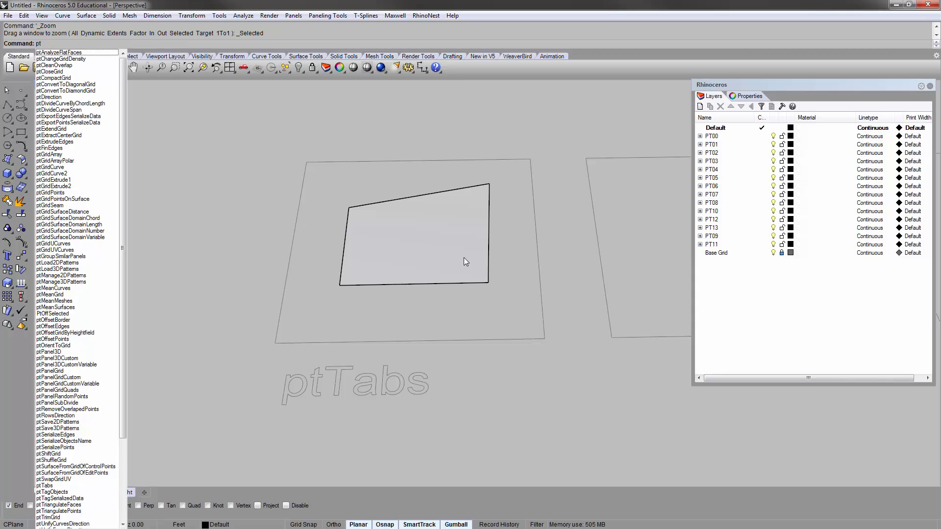
pyautogui.write('Tabs')
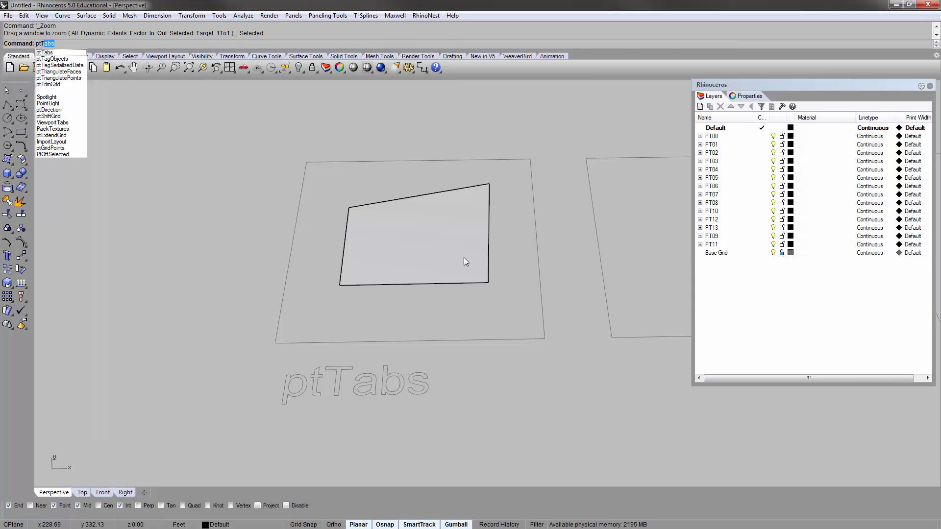
pyautogui.press('Return')
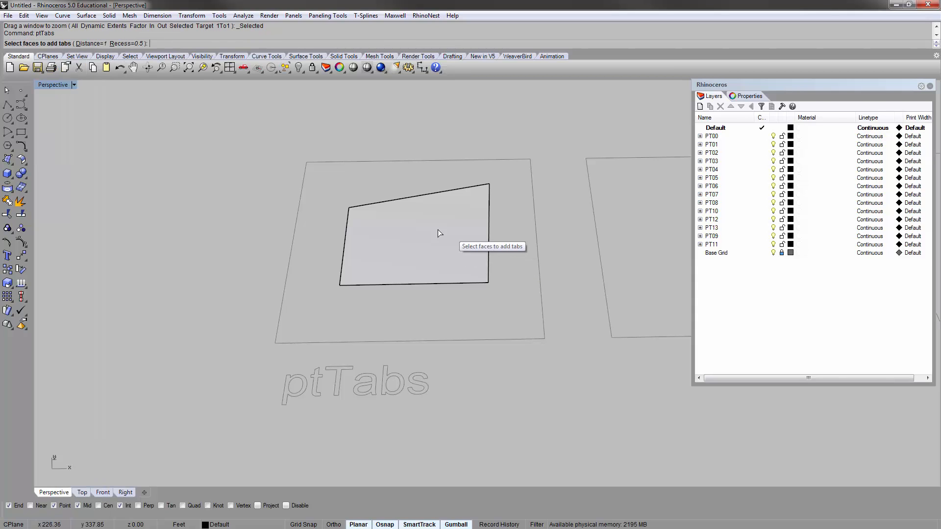
pyautogui.click(84, 43)
pyautogui.write('3')
pyautogui.press('Return')
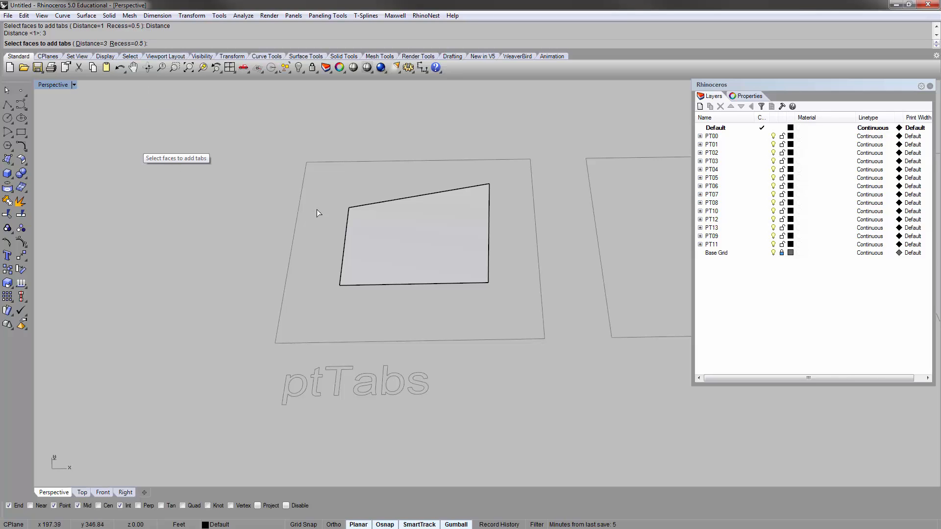
pyautogui.click(368, 235)
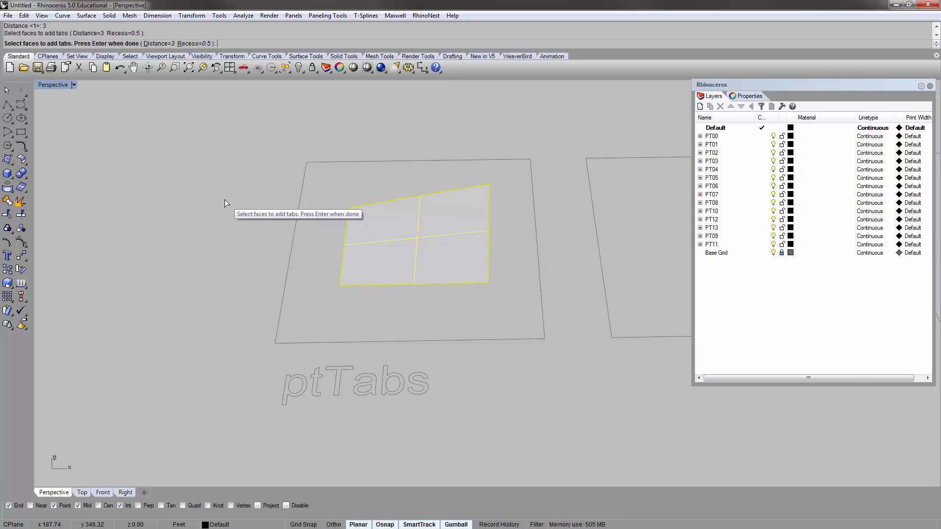
pyautogui.press('Return')
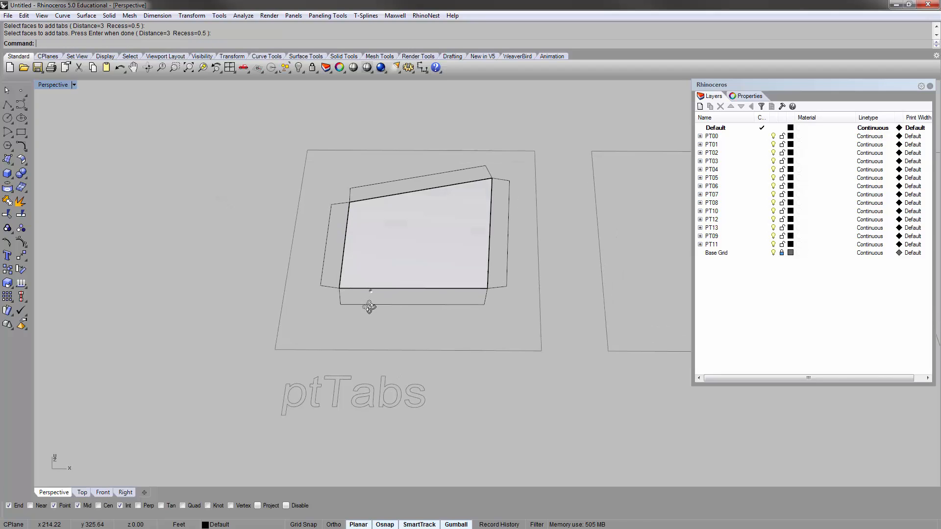
pyautogui.scroll(3, 343, 294)
pyautogui.scroll(2, 333, 304)
pyautogui.scroll(-4, 586, 281)
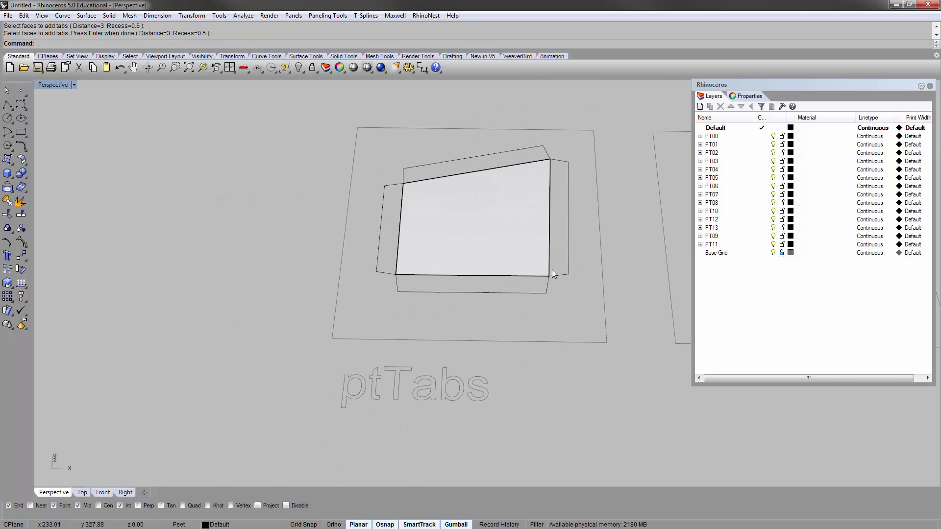
pyautogui.scroll(2, 571, 279)
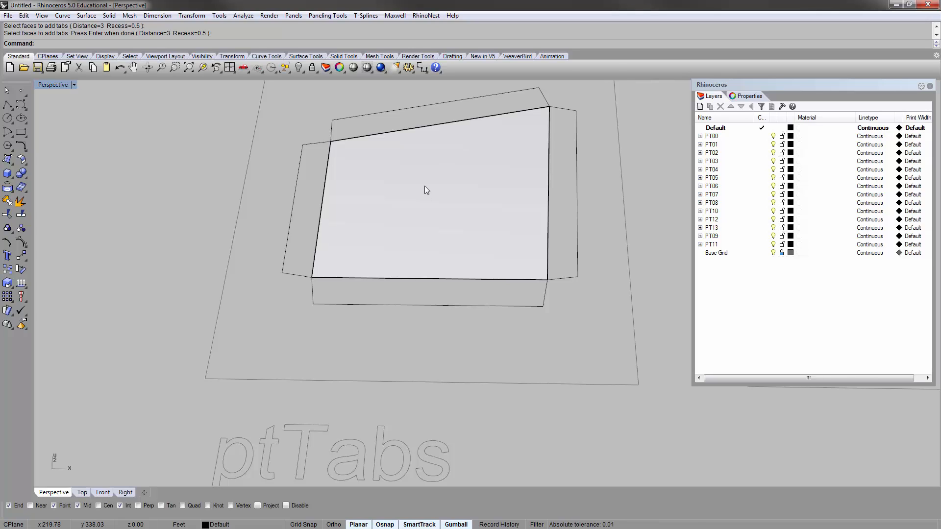
pyautogui.scroll(-5, 424, 186)
# Copy the quadrilateral's inner outline curve and the surrounding tab outline into the adjacent empty plot, from plot corner to plot corner.
pyautogui.click(338, 185)
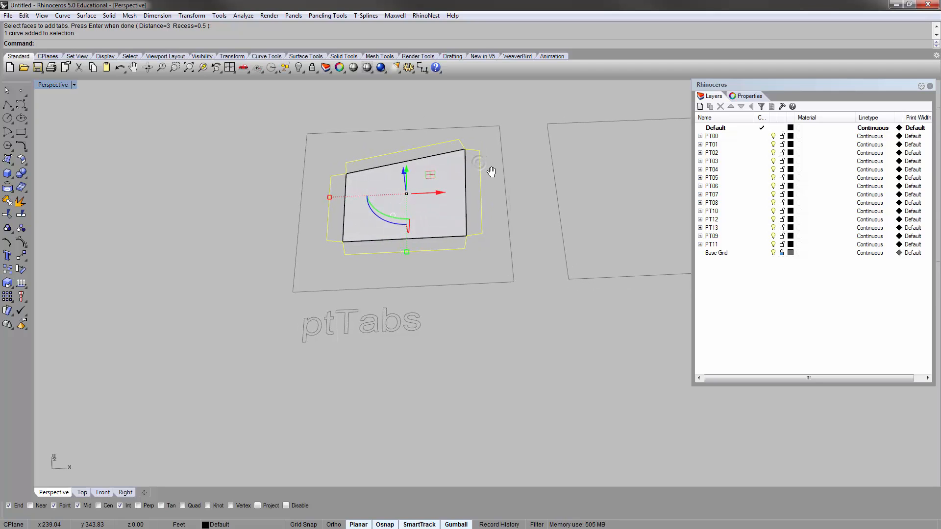
pyautogui.keyDown('shift'); pyautogui.moveTo(492, 170); pyautogui.dragTo(397, 192, button='right'); pyautogui.keyUp('shift')
pyautogui.scroll(-2, 397, 192)
pyautogui.scroll(3, 381, 193)
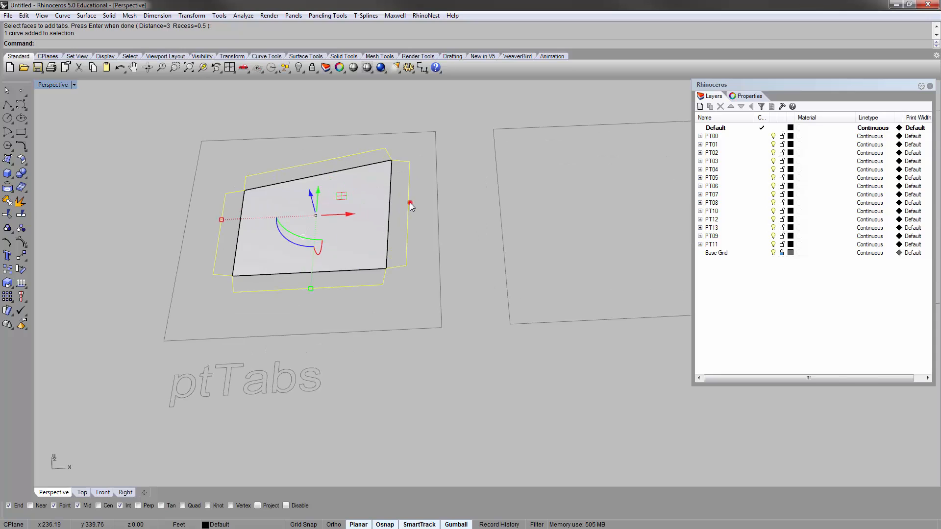
pyautogui.click(391, 202)
pyautogui.click(416, 223)
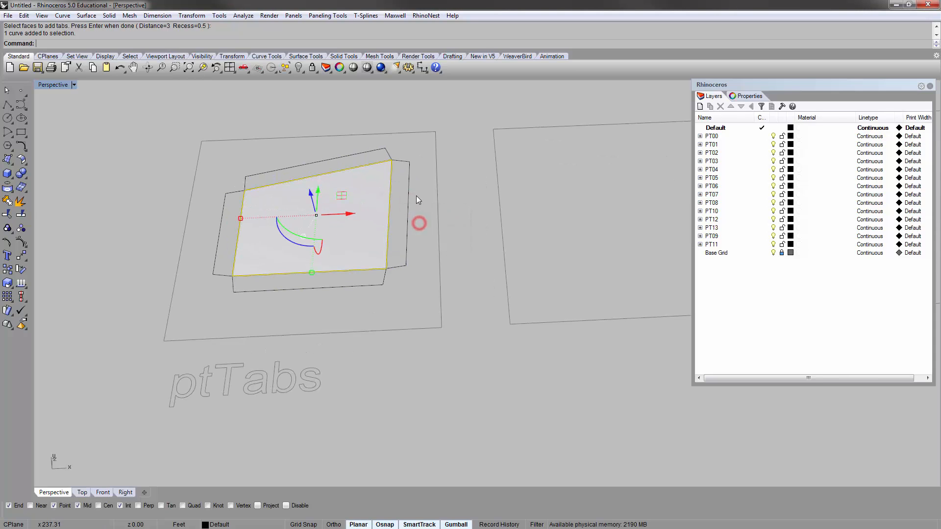
pyautogui.keyDown('shift'); pyautogui.click(409, 203); pyautogui.keyUp('shift')
pyautogui.scroll(-5, 410, 204)
pyautogui.keyDown('shift'); pyautogui.moveTo(410, 204); pyautogui.dragTo(290, 198, button='right'); pyautogui.keyUp('shift')
pyautogui.write('c')
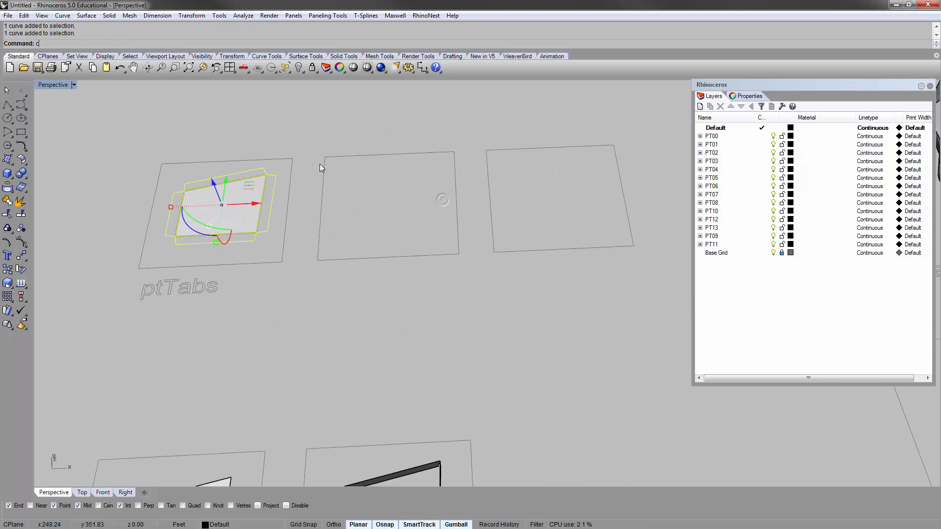
pyautogui.press('Return')
pyautogui.click(291, 159)
pyautogui.click(452, 147)
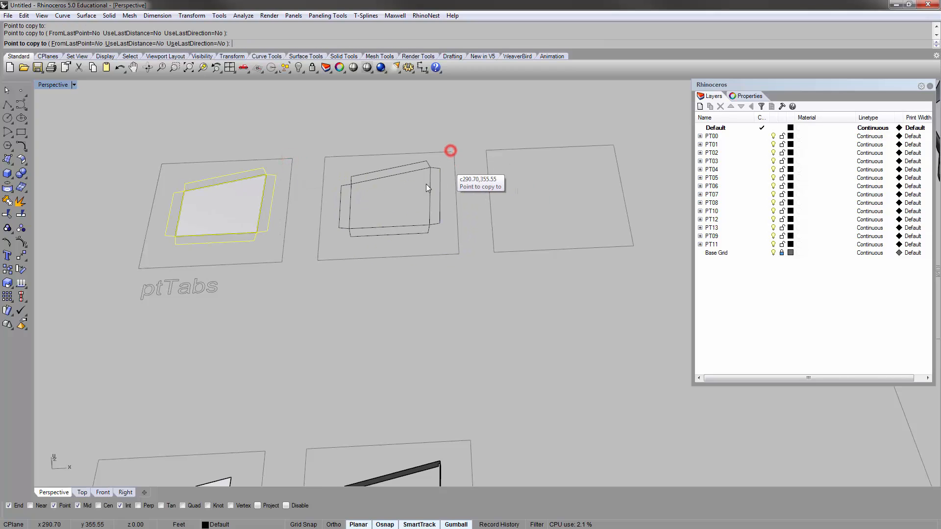
pyautogui.press('Return')
# Select the copied inner outline and the copied outer tab outline in turn, leaving the tab outline selected.
pyautogui.scroll(3, 404, 184)
pyautogui.click(378, 156)
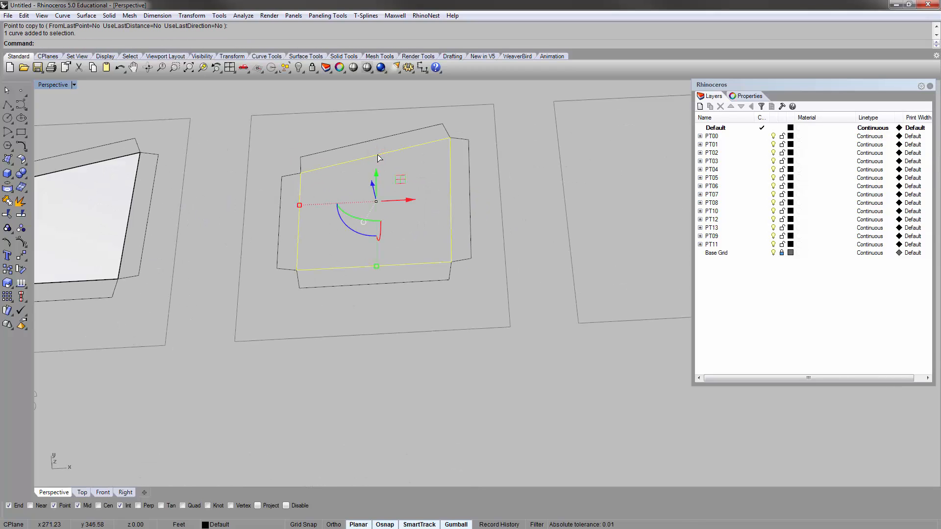
pyautogui.click(308, 154)
pyautogui.click(317, 171)
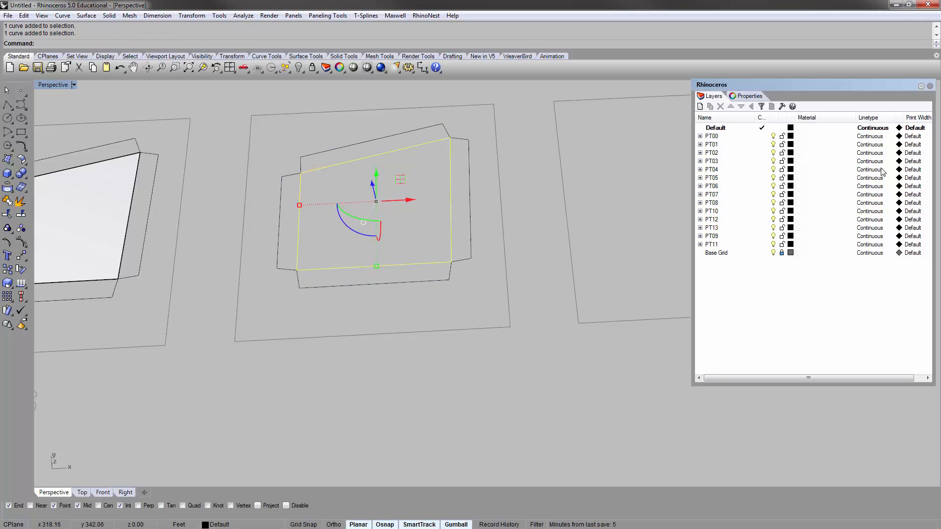
pyautogui.click(422, 130)
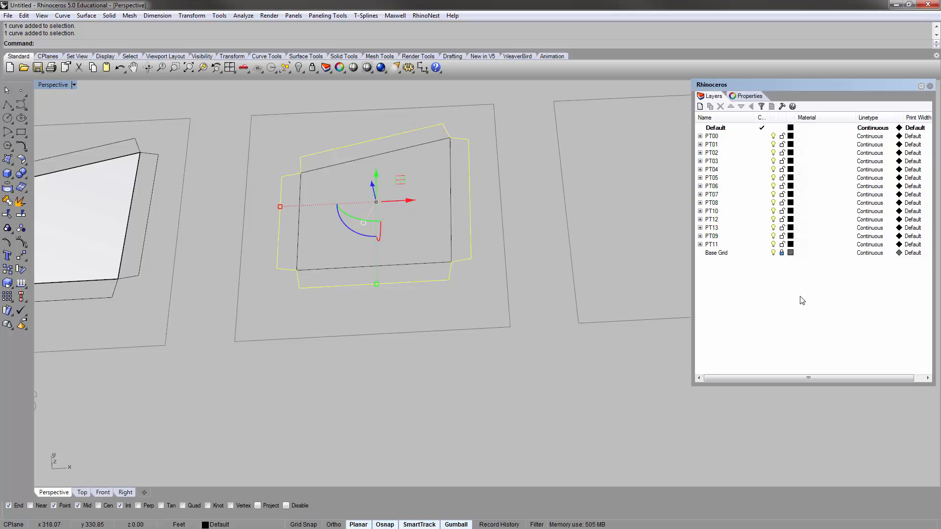
# Create a new layer named Etch and set its color to Blue.
pyautogui.click(700, 106)
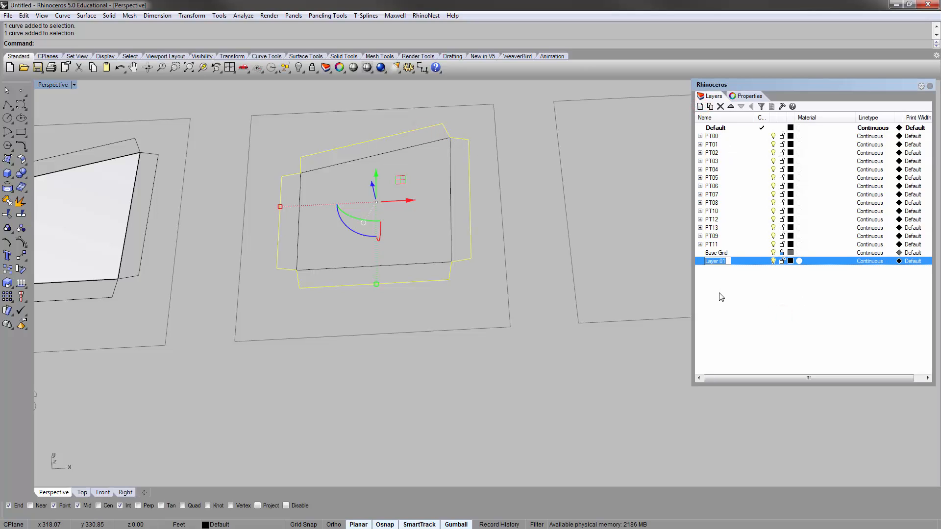
pyautogui.press('Return')
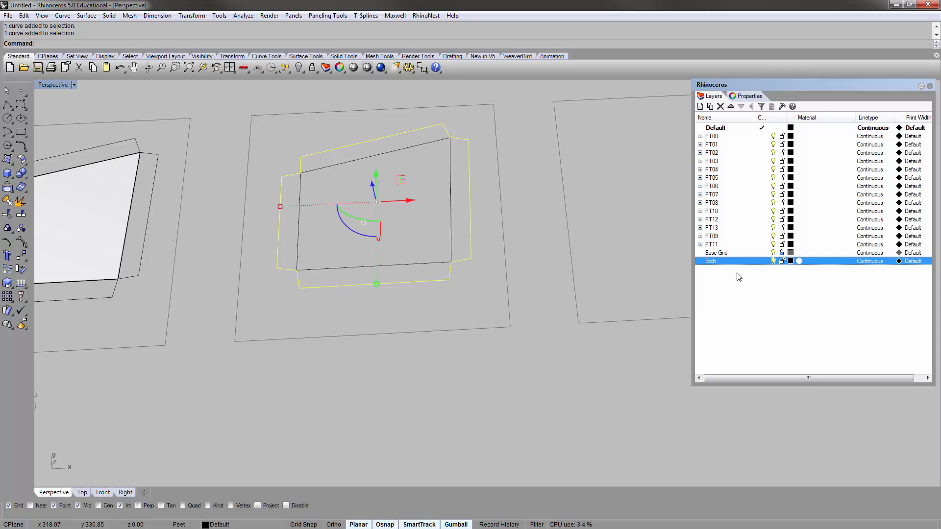
pyautogui.click(791, 261)
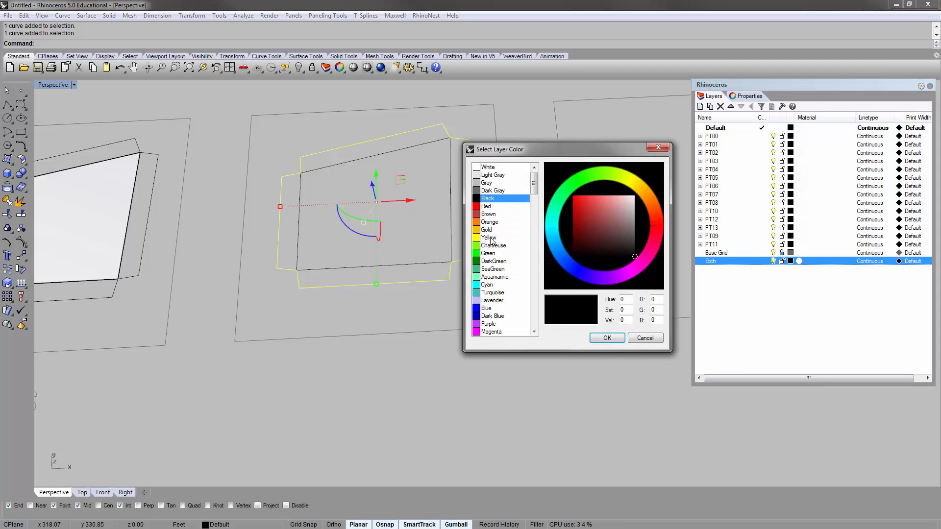
pyautogui.click(488, 308)
pyautogui.doubleClick(489, 308)
pyautogui.click(751, 294)
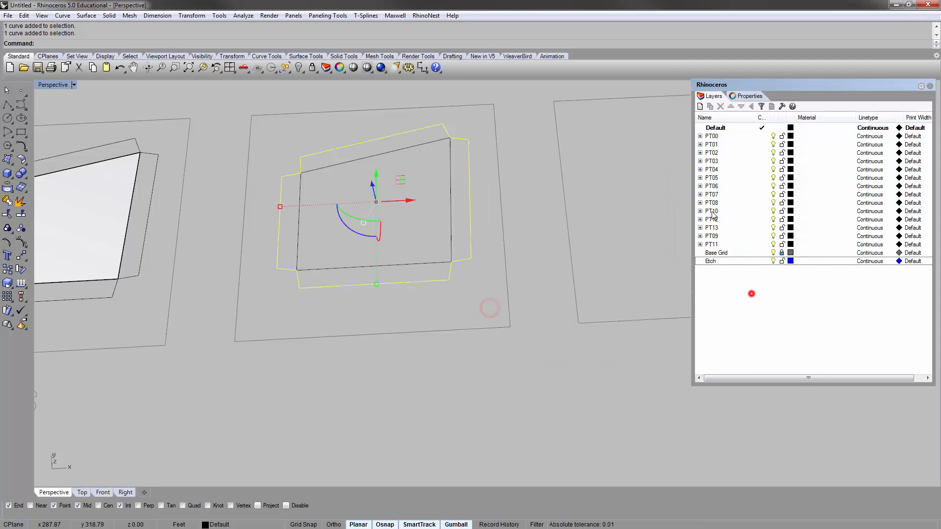
# Create a new layer named Cut and set its color to Red.
pyautogui.click(700, 107)
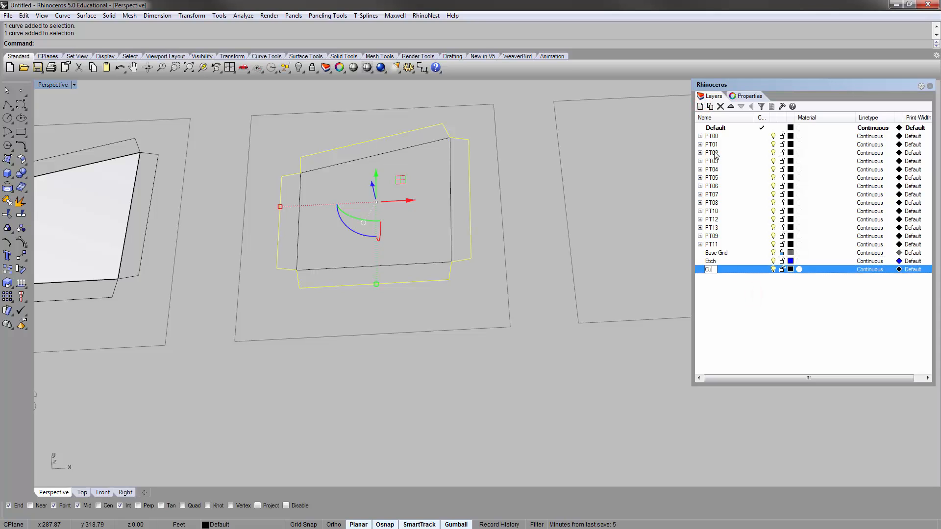
pyautogui.click(791, 269)
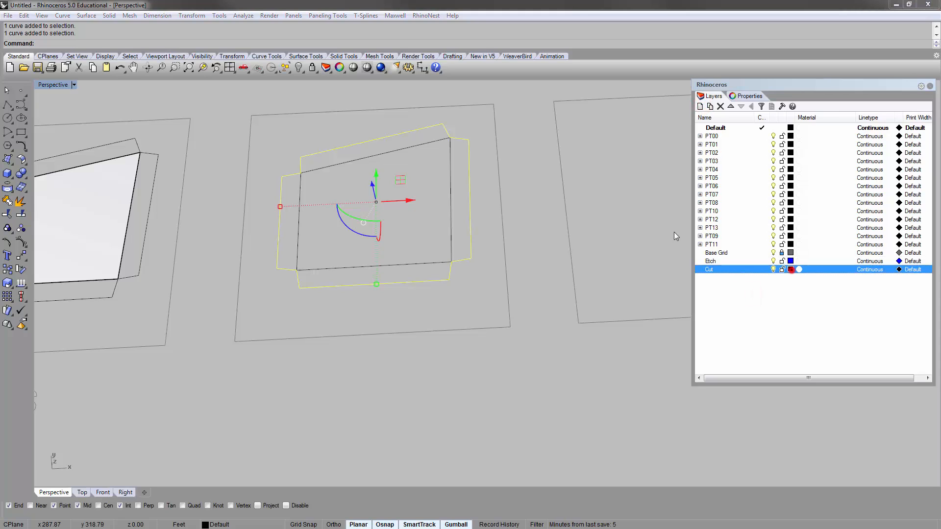
pyautogui.click(488, 204)
pyautogui.doubleClick(488, 204)
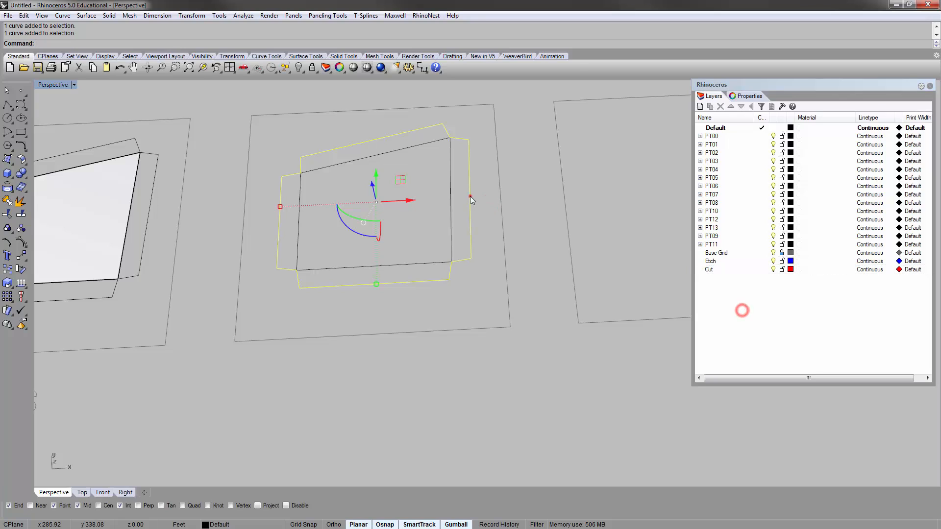
# Move the selected outer tab outline to the Cut layer and deselect it.
pyautogui.rightClick(735, 270)
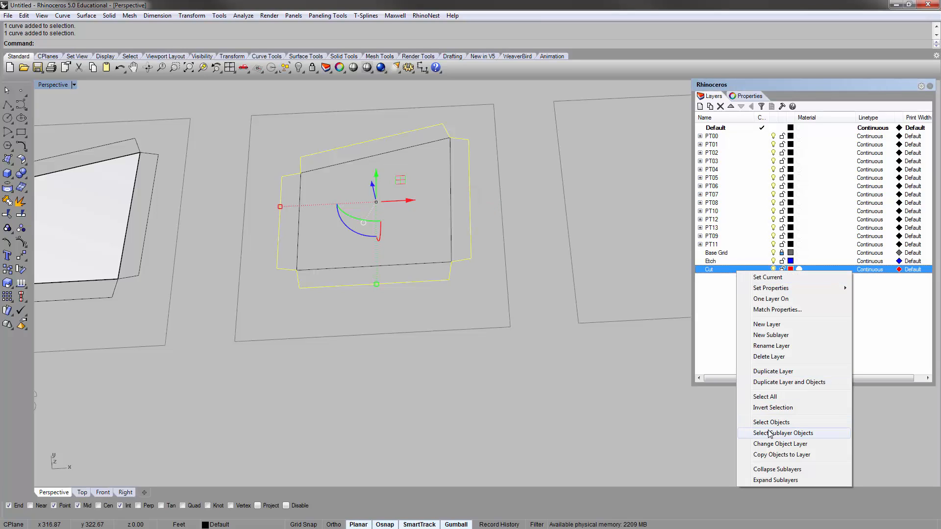
pyautogui.click(779, 444)
pyautogui.click(569, 224)
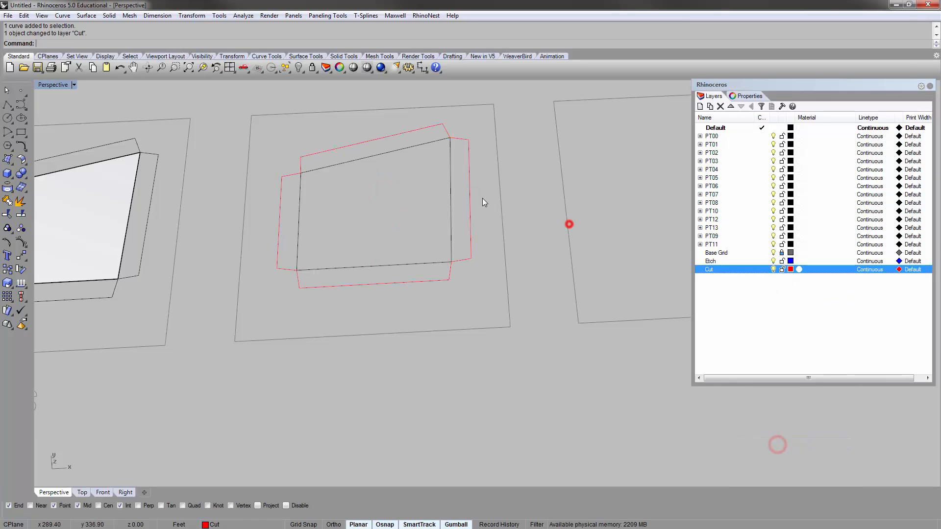
# Move the inner quadrilateral outline in the middle plot to the Etch layer and deselect it.
pyautogui.click(447, 191)
pyautogui.click(730, 261)
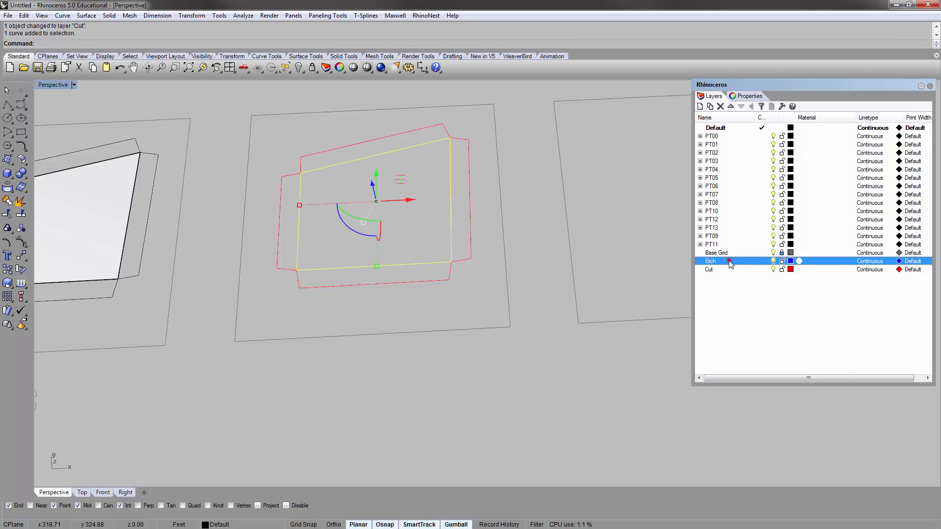
pyautogui.rightClick(730, 261)
pyautogui.click(779, 434)
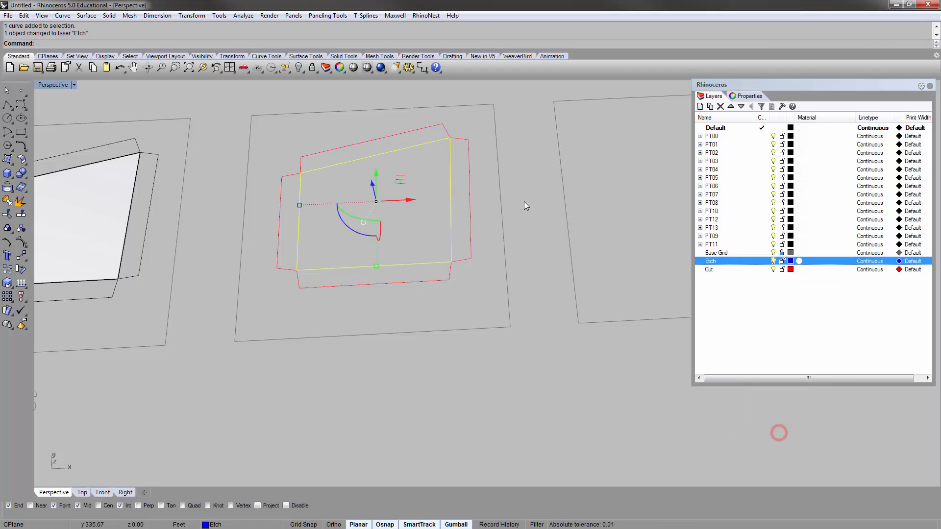
pyautogui.click(519, 198)
pyautogui.keyDown('shift'); pyautogui.moveTo(336, 204); pyautogui.dragTo(397, 271, button='right'); pyautogui.keyUp('shift')
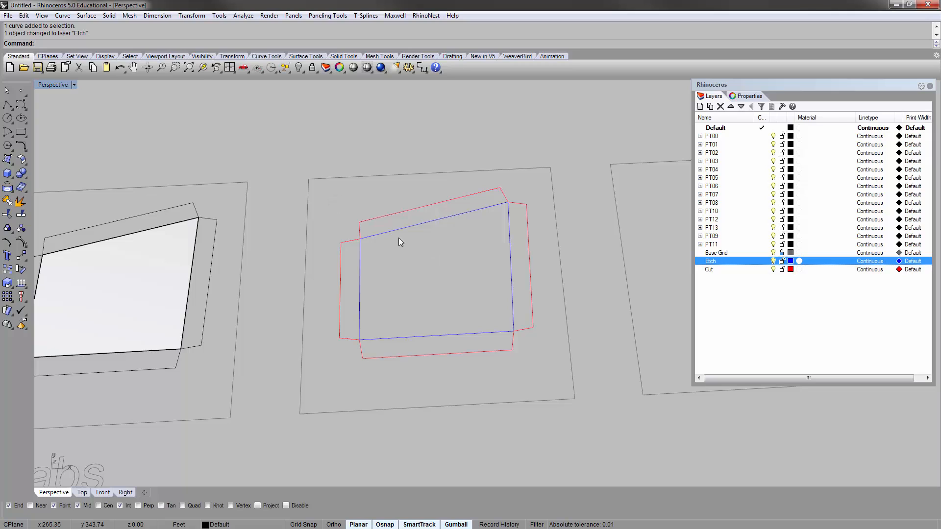
# Delete the quadrilateral surface in the ptTabs plot, and undo the deletion.
pyautogui.keyDown('shift'); pyautogui.moveTo(261, 220); pyautogui.dragTo(337, 216, button='right'); pyautogui.keyUp('shift')
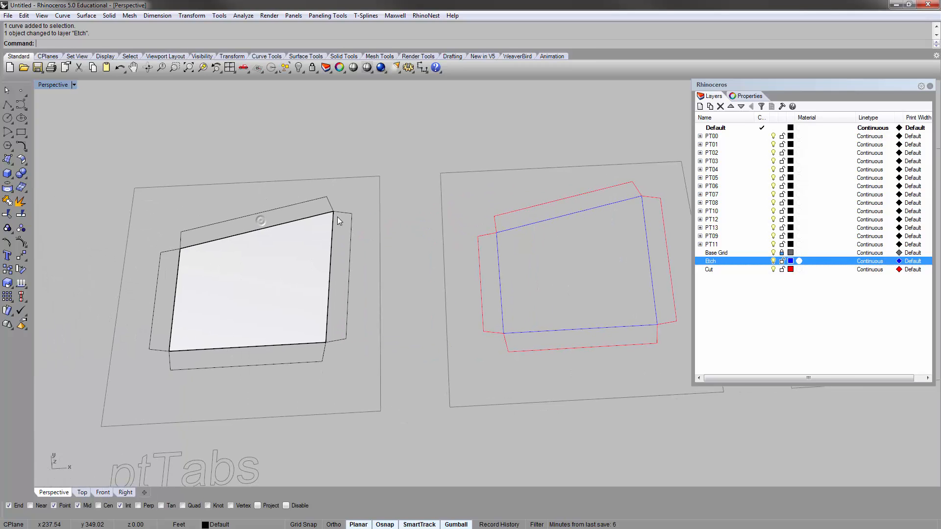
pyautogui.click(290, 244)
pyautogui.press('Delete')
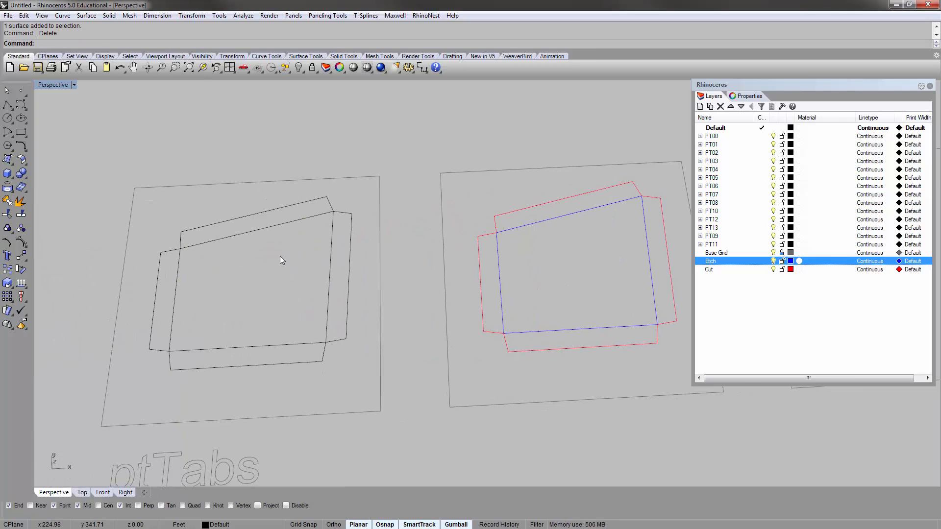
pyautogui.hotkey('ctrl', 'z')
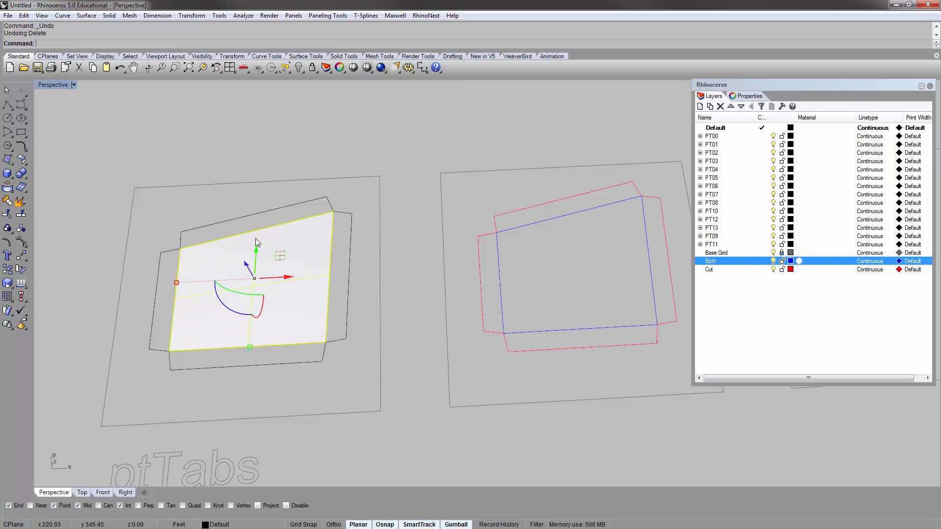
pyautogui.click(227, 232)
pyautogui.scroll(-5, 235, 251)
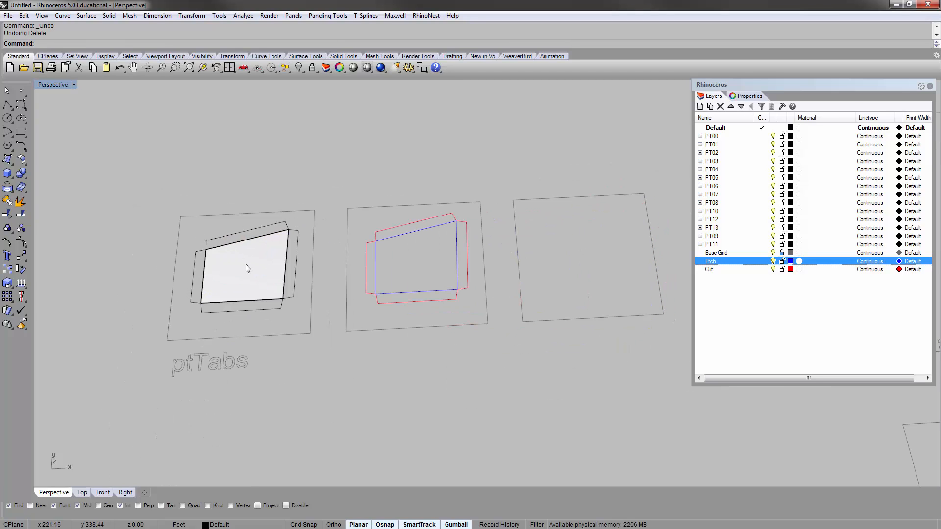
# Copy the quadrilateral surface from the ptTabs plot into the open space above the empty third plot.
pyautogui.click(246, 265)
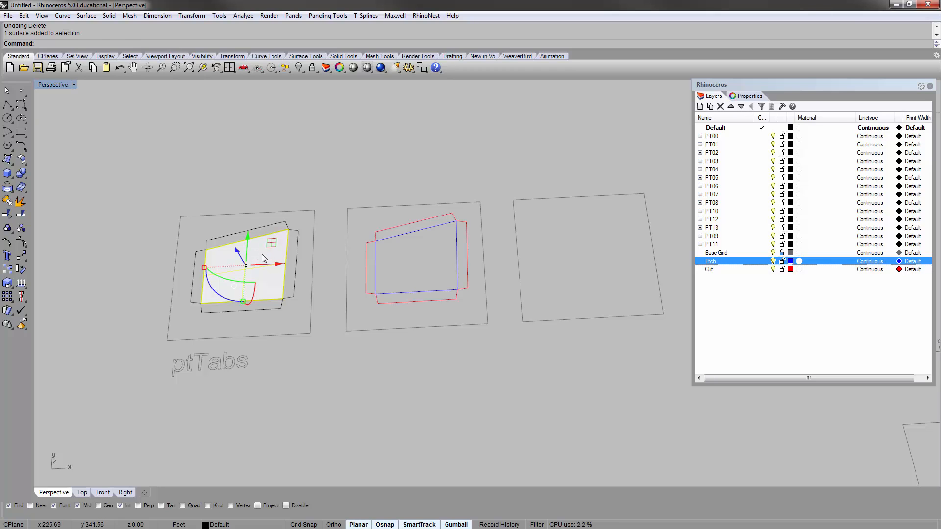
pyautogui.write('copy')
pyautogui.press('Return')
pyautogui.click(260, 255)
pyautogui.click(539, 119)
pyautogui.press('Return')
# Mirror the copied quadrilateral surface across its taller vertical edge, keeping the original.
pyautogui.keyDown('shift'); pyautogui.moveTo(589, 154); pyautogui.dragTo(420, 259, button='right'); pyautogui.keyUp('shift')
pyautogui.click(404, 205)
pyautogui.write('mirror')
pyautogui.press('Return')
pyautogui.click(423, 187)
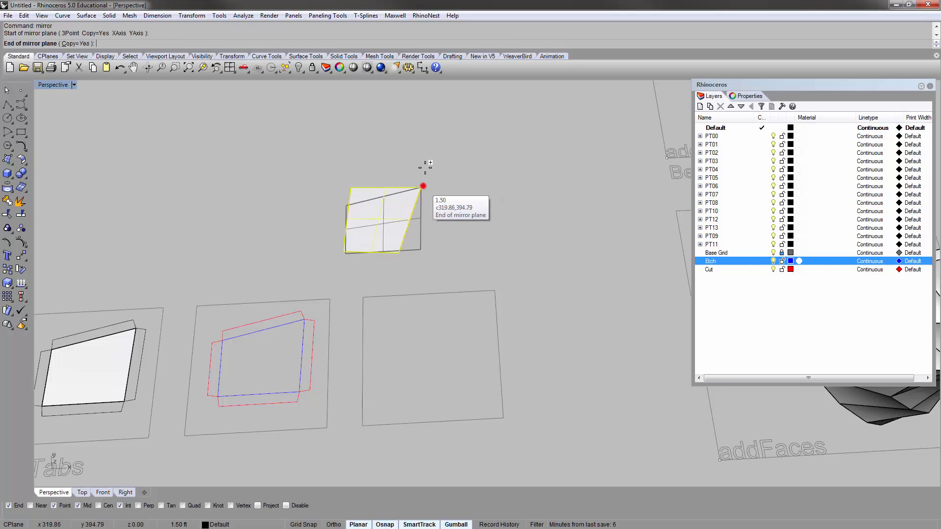
pyautogui.click(426, 195)
# Mirror the new quadrilateral across its sloped upper edge to add a third adjoining face.
pyautogui.click(435, 192)
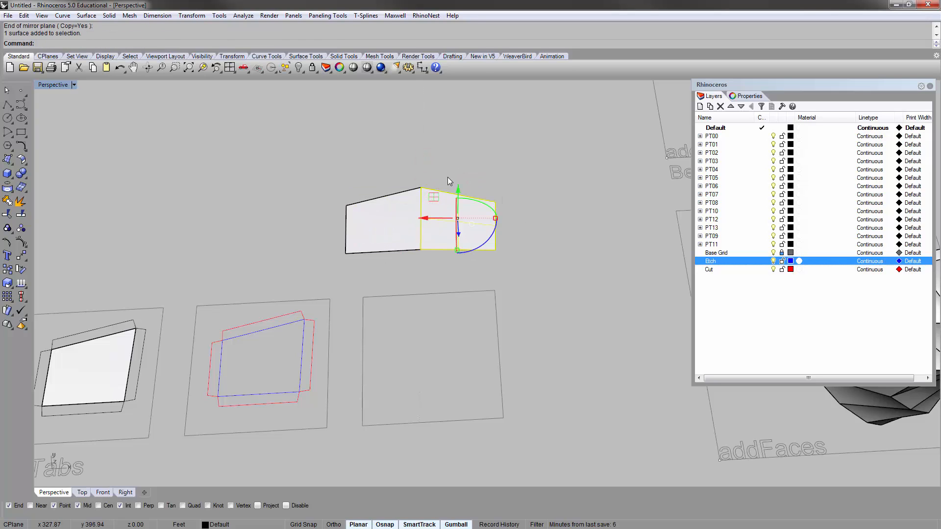
pyautogui.press('Return')
pyautogui.click(496, 201)
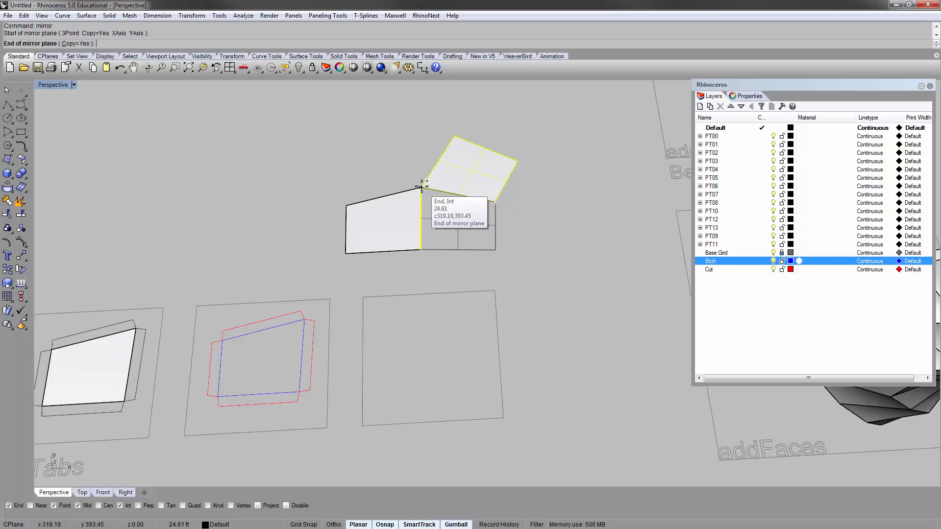
pyautogui.click(421, 187)
# Join the three adjoining surfaces into one polysurface and shift it slightly toward the empty plot.
pyautogui.keyDown('shift'); pyautogui.moveTo(403, 165); pyautogui.dragTo(374, 188, button='right'); pyautogui.keyUp('shift')
pyautogui.moveTo(516, 237); pyautogui.dragTo(328, 157)
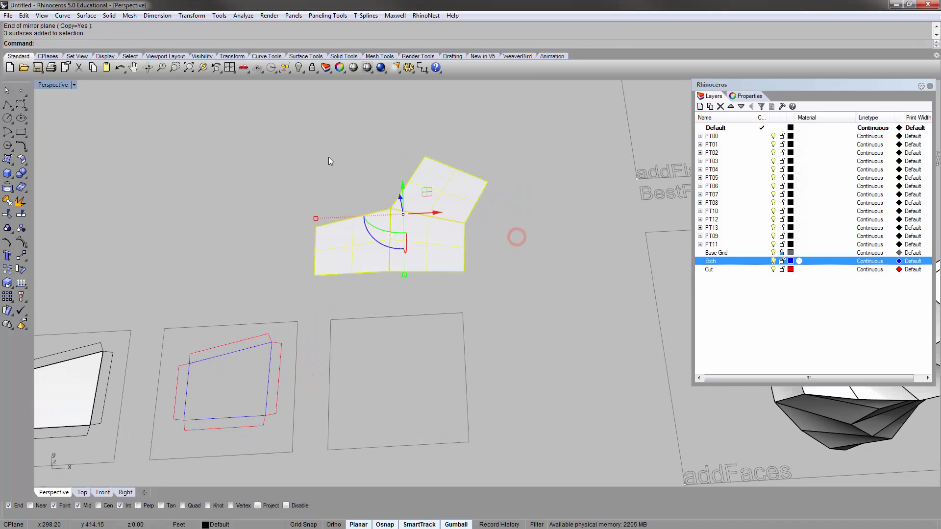
pyautogui.write('join')
pyautogui.press('Return')
pyautogui.click(350, 159)
pyautogui.click(422, 239)
pyautogui.click(497, 257)
pyautogui.click(415, 228)
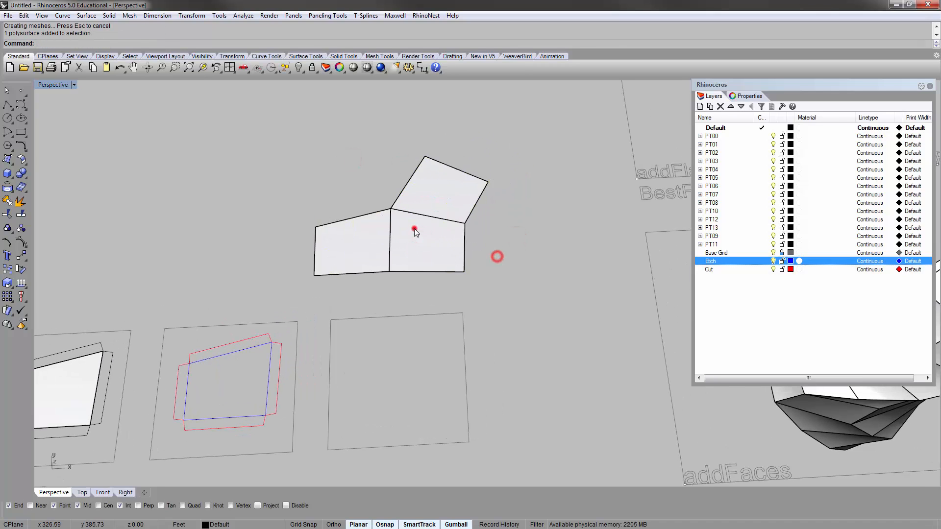
pyautogui.moveTo(414, 228); pyautogui.dragTo(492, 288)
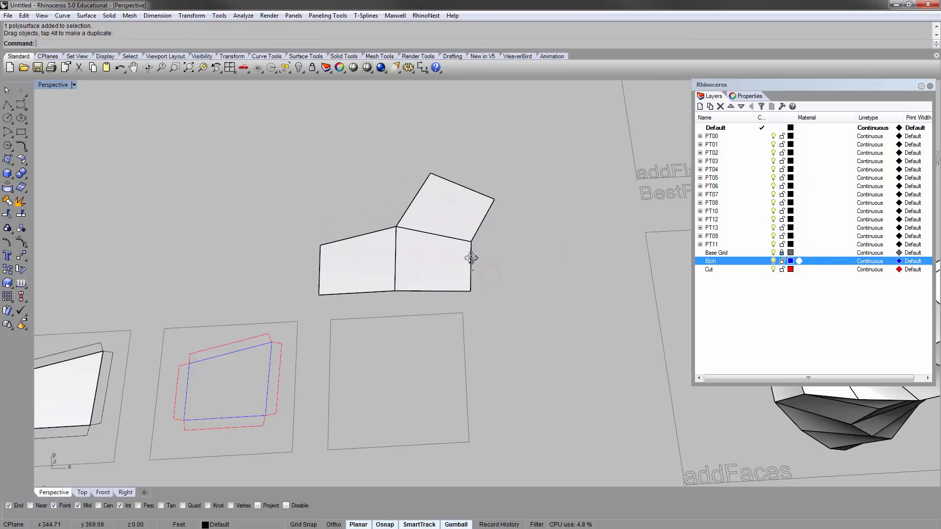
# Run ptTabs on the three-face polysurface with a Distance of 3 and a Recess of 1.
pyautogui.moveTo(471, 258); pyautogui.dragTo(613, 192, button='right')
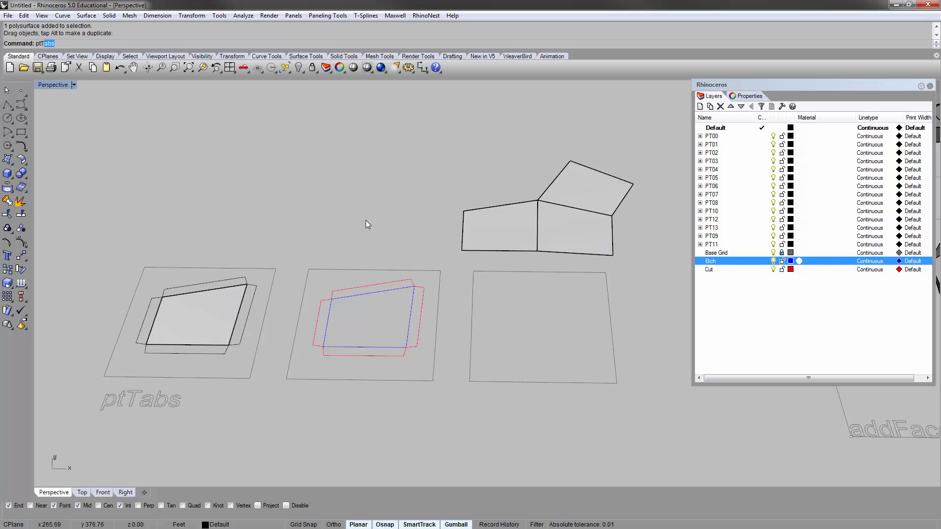
pyautogui.press('Return')
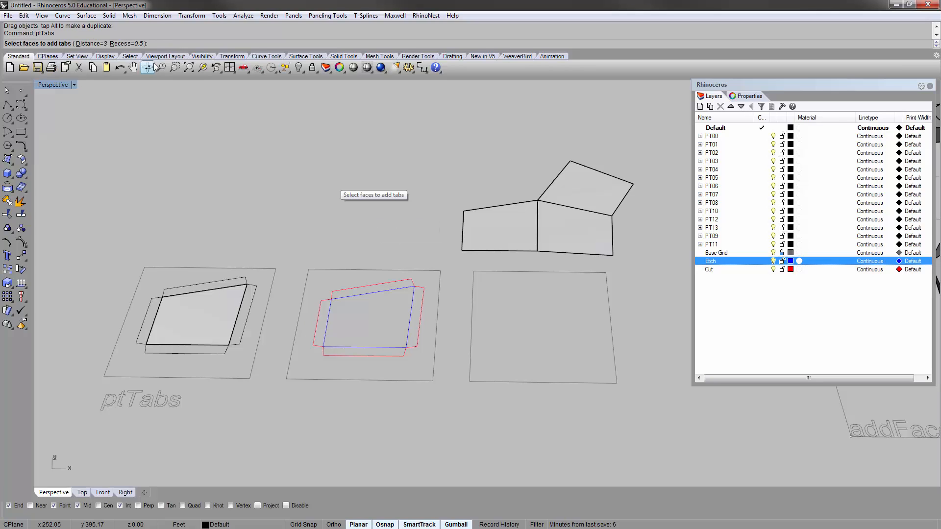
pyautogui.click(133, 44)
pyautogui.write('1')
pyautogui.press('Return')
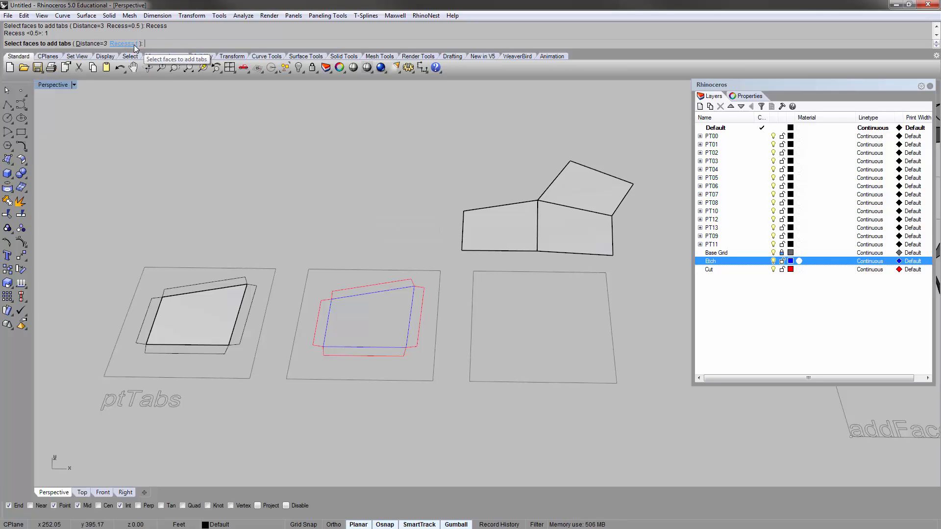
pyautogui.keyDown('shift'); pyautogui.moveTo(550, 227); pyautogui.dragTo(477, 229, button='right'); pyautogui.keyUp('shift')
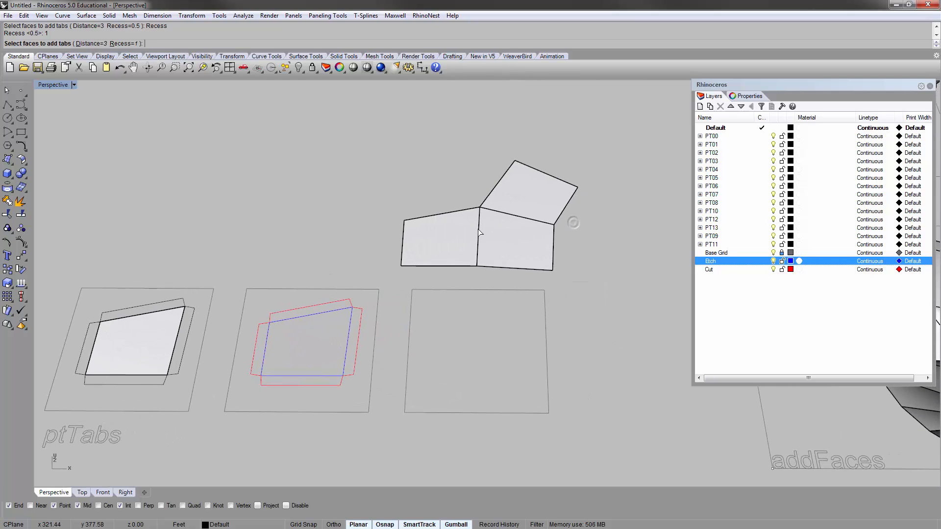
pyautogui.click(478, 231)
pyautogui.press('Return')
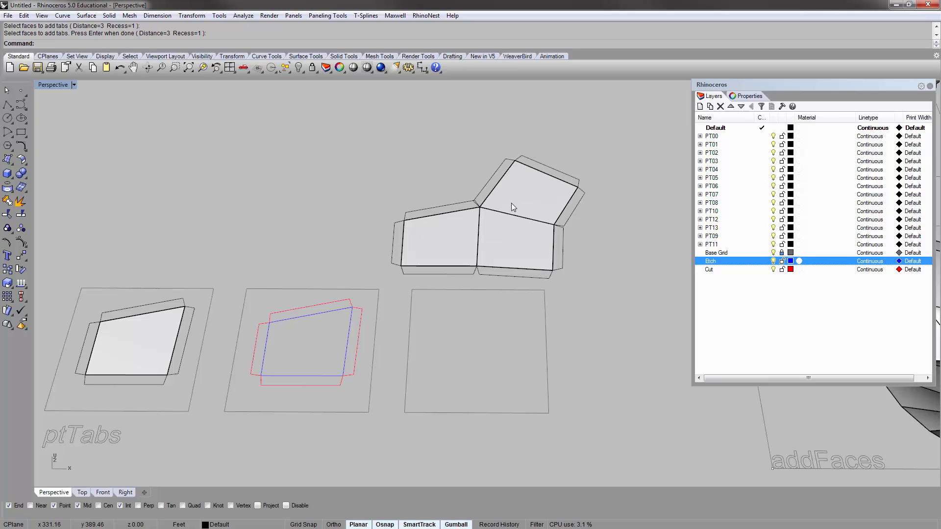
# Inspect the tab outline at the polysurface's inner corner, and undo the ptTabs operation.
pyautogui.scroll(6, 511, 201)
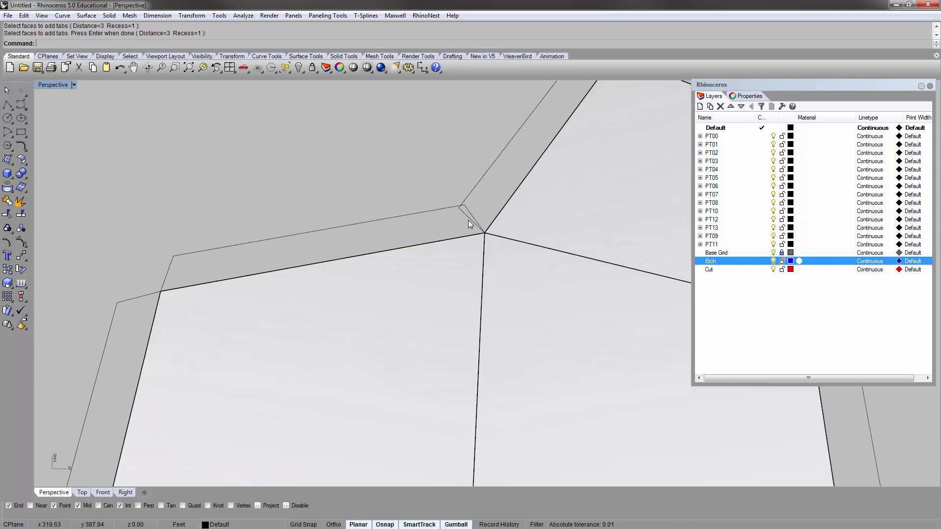
pyautogui.scroll(2, 462, 204)
pyautogui.click(462, 205)
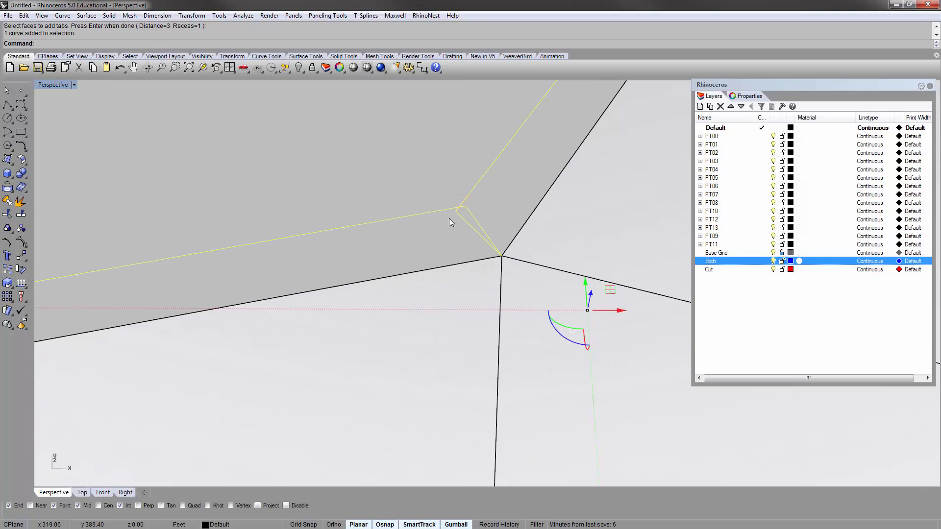
pyautogui.scroll(-8, 448, 204)
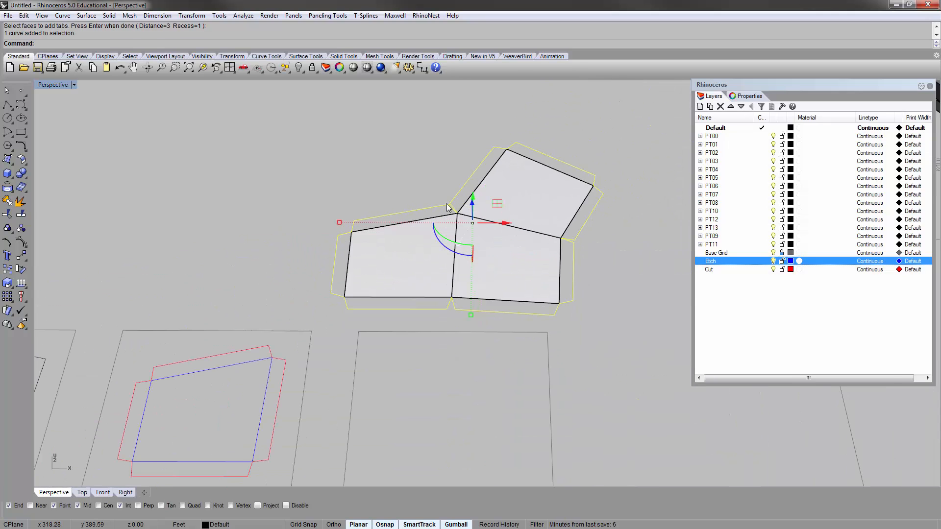
pyautogui.hotkey('ctrl', 'z')
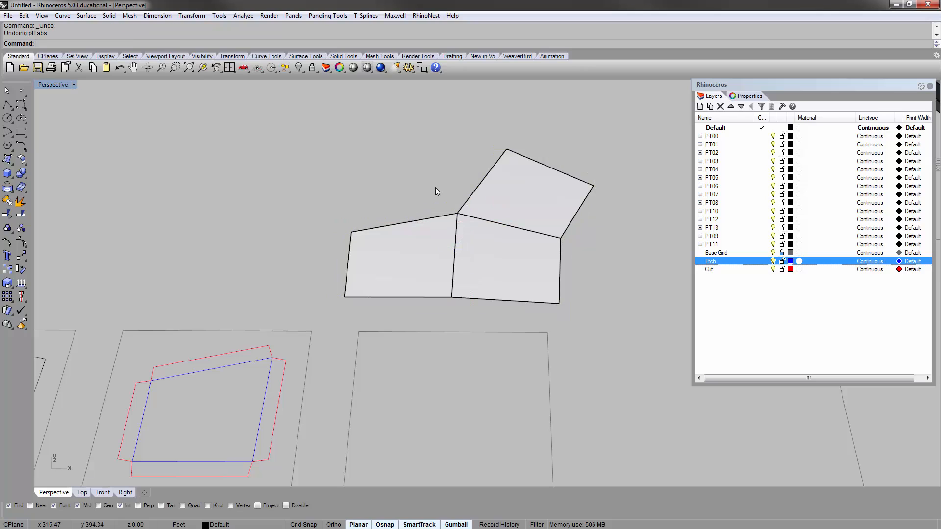
# Run ptTabs on the three-face polysurface with a Distance of 3 and a Recess of 1.5, and check the inner corner.
pyautogui.press('Return')
pyautogui.click(122, 44)
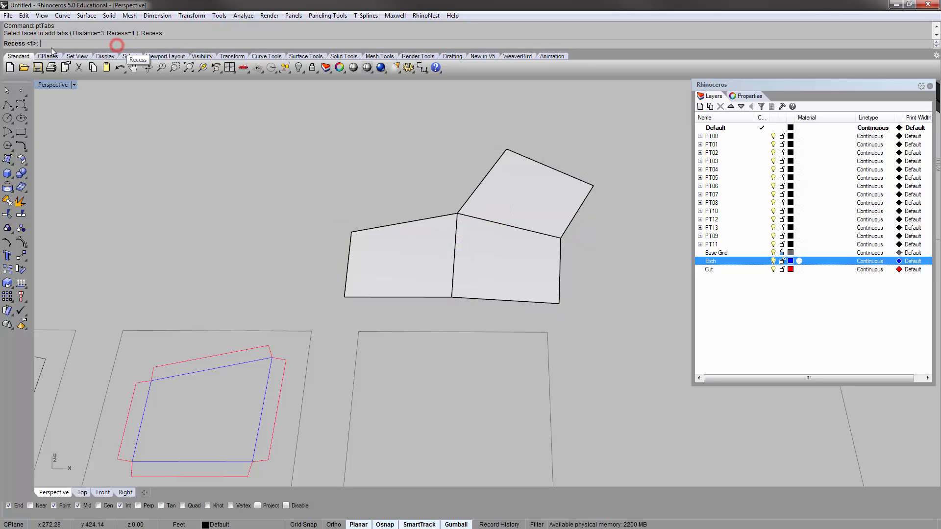
pyautogui.write('1.5')
pyautogui.press('Return')
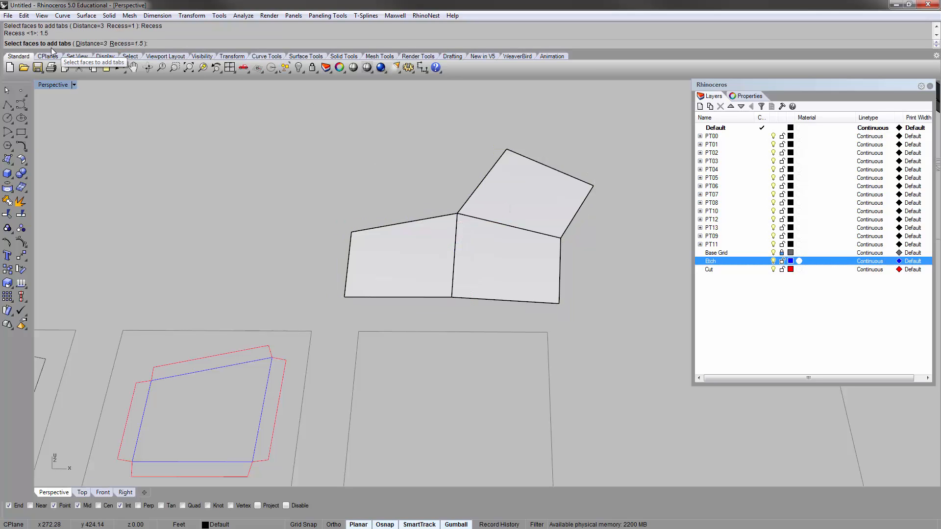
pyautogui.click(450, 242)
pyautogui.press('Return')
pyautogui.scroll(6, 452, 206)
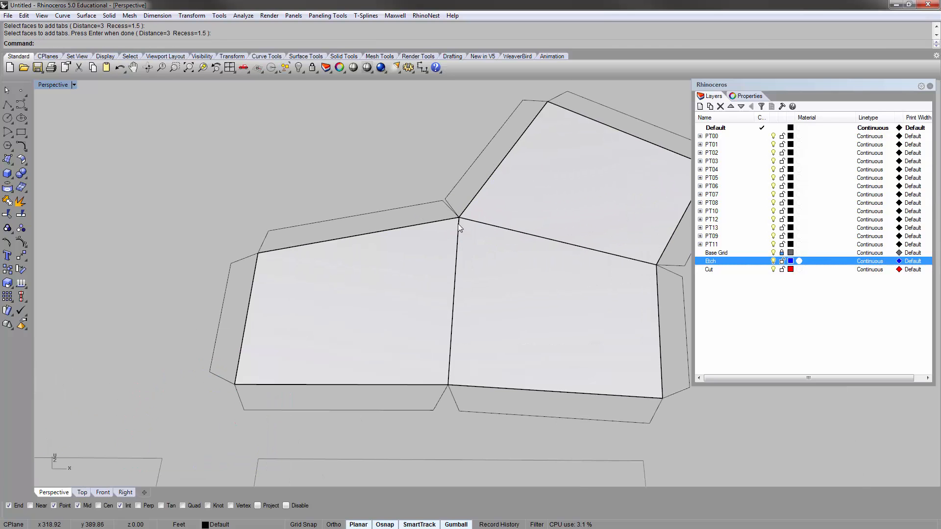
pyautogui.scroll(-6, 420, 191)
# Delete the three-face polysurface inside the tab outline, and undo the deletion.
pyautogui.keyDown('shift'); pyautogui.moveTo(421, 191); pyautogui.dragTo(366, 223, button='right'); pyautogui.keyUp('shift')
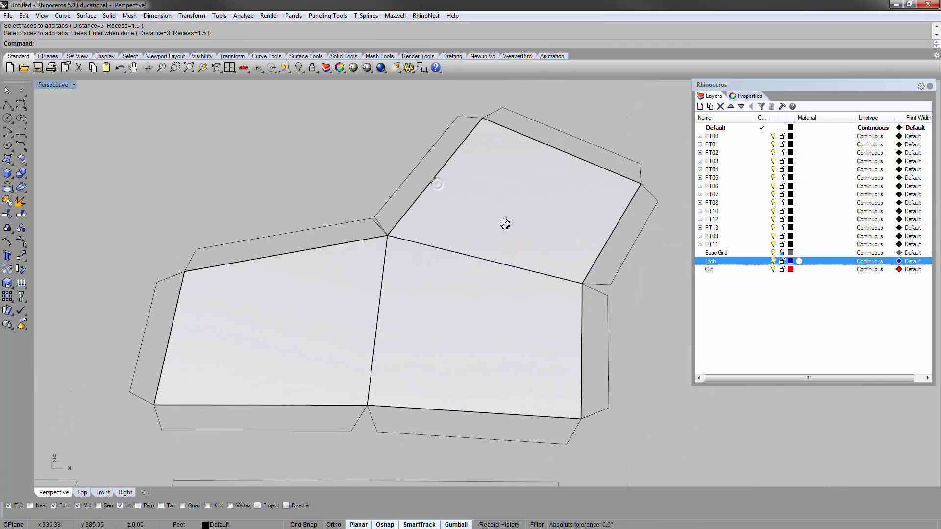
pyautogui.moveTo(504, 223); pyautogui.dragTo(504, 181, button='right')
pyautogui.moveTo(570, 294); pyautogui.dragTo(574, 357, button='right')
pyautogui.scroll(-3, 576, 362)
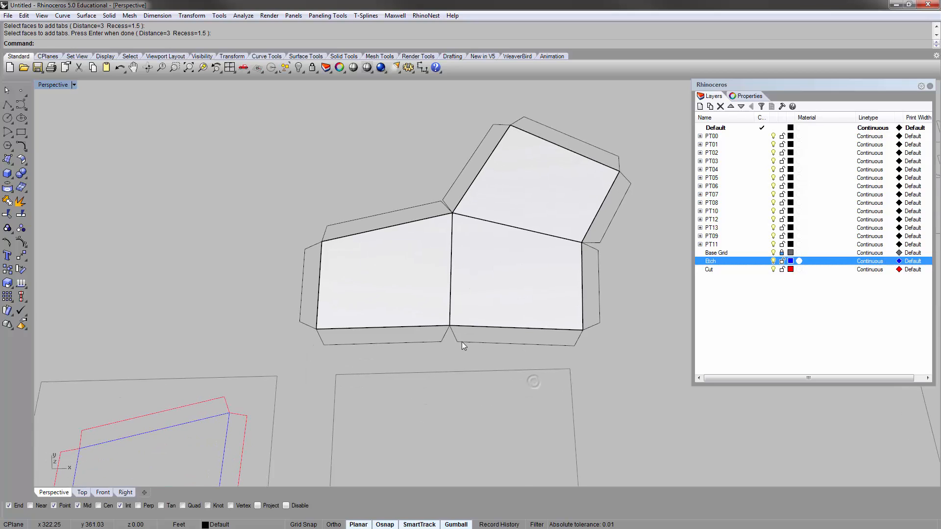
pyautogui.click(466, 318)
pyautogui.press('Delete')
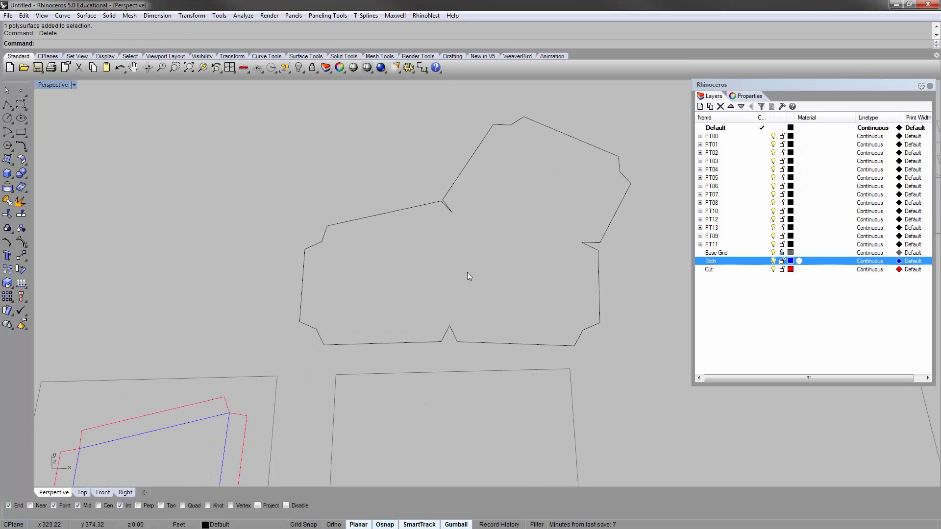
pyautogui.hotkey('ctrl', 'z')
pyautogui.click(432, 366)
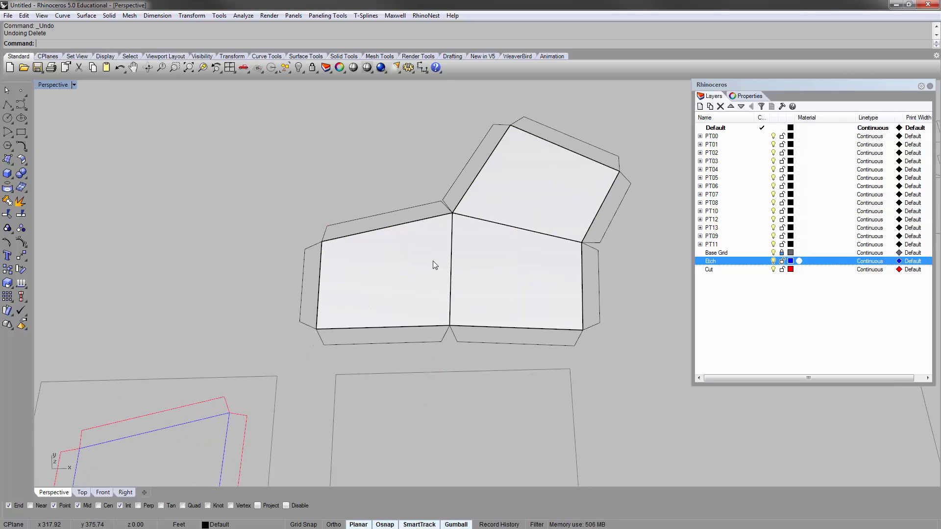
# Move the tab outline around the three-face polysurface to the Cut layer.
pyautogui.click(429, 205)
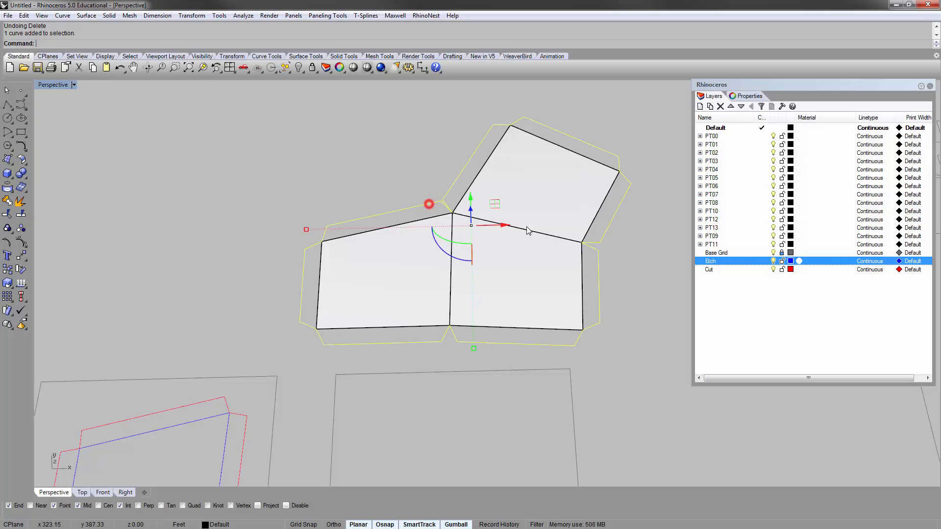
pyautogui.rightClick(727, 274)
pyautogui.click(764, 441)
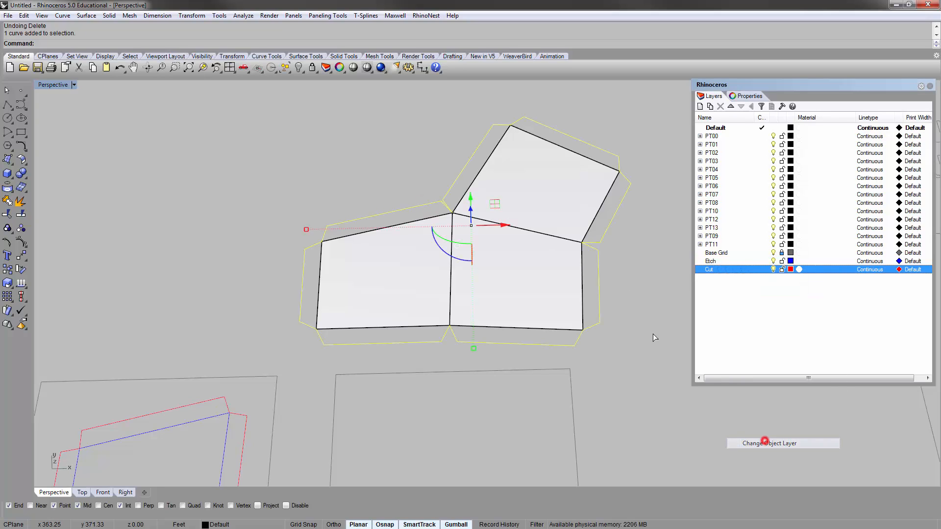
pyautogui.click(413, 112)
pyautogui.moveTo(398, 154); pyautogui.dragTo(392, 168, button='right')
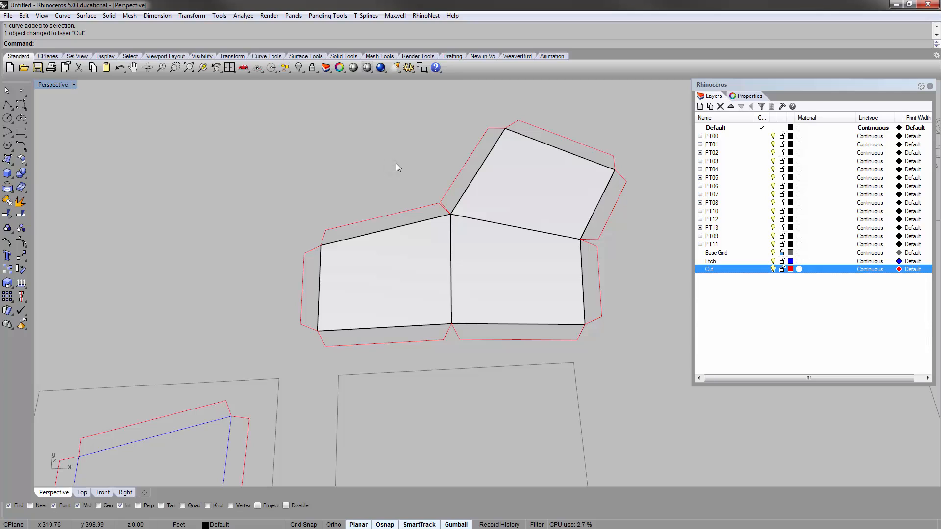
# Duplicate the borders of the polysurface's three faces with DupFaceBorder and move the new curves to the Etch layer.
pyautogui.write('DupFaceBorder')
pyautogui.press('Return')
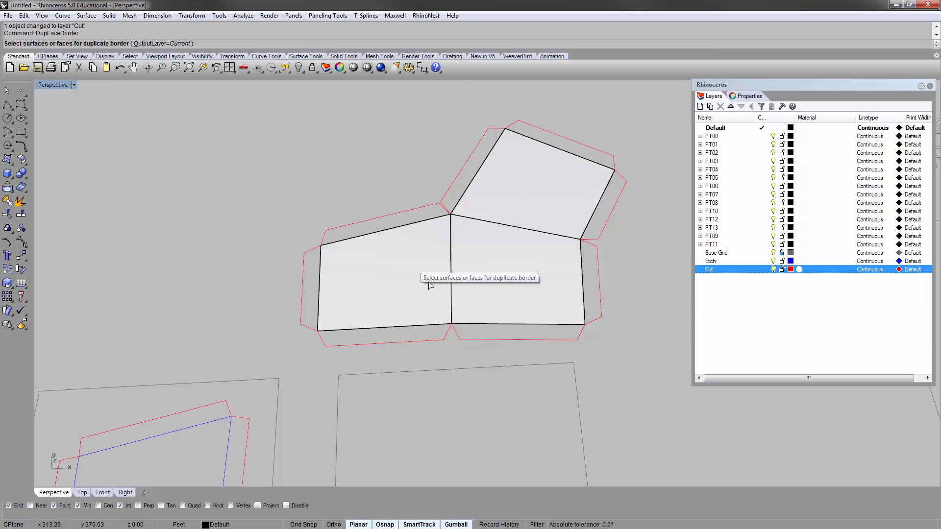
pyautogui.click(430, 281)
pyautogui.click(525, 267)
pyautogui.click(537, 189)
pyautogui.press('Return')
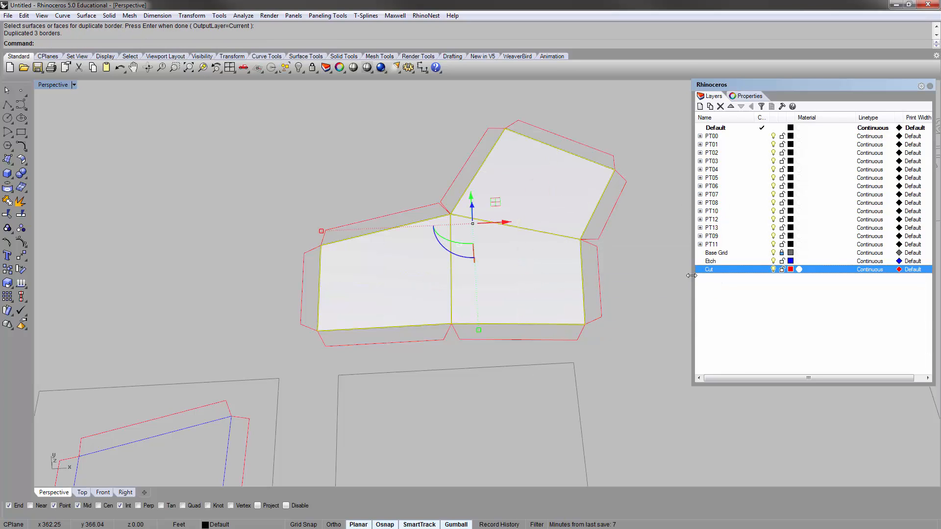
pyautogui.rightClick(734, 261)
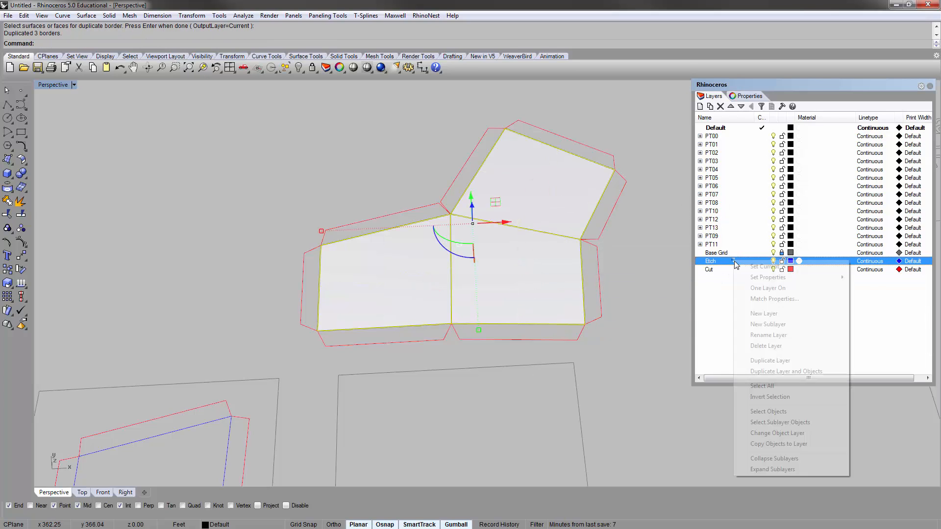
pyautogui.click(763, 433)
# Move the three-face polysurface off its etch and cut outlines, and undo the move.
pyautogui.moveTo(652, 321); pyautogui.dragTo(552, 274, button='right')
pyautogui.click(552, 274)
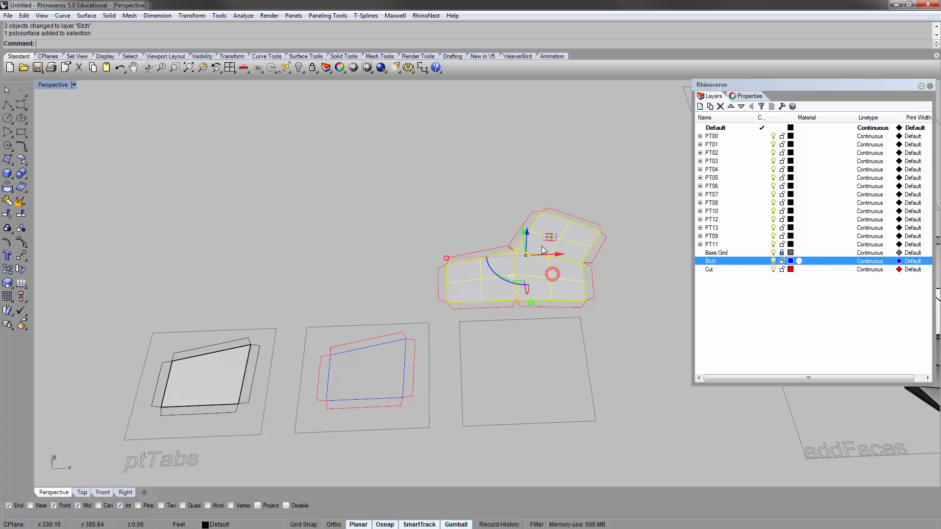
pyautogui.moveTo(548, 236); pyautogui.dragTo(434, 142)
pyautogui.click(547, 161)
pyautogui.moveTo(545, 169); pyautogui.dragTo(527, 233, button='right')
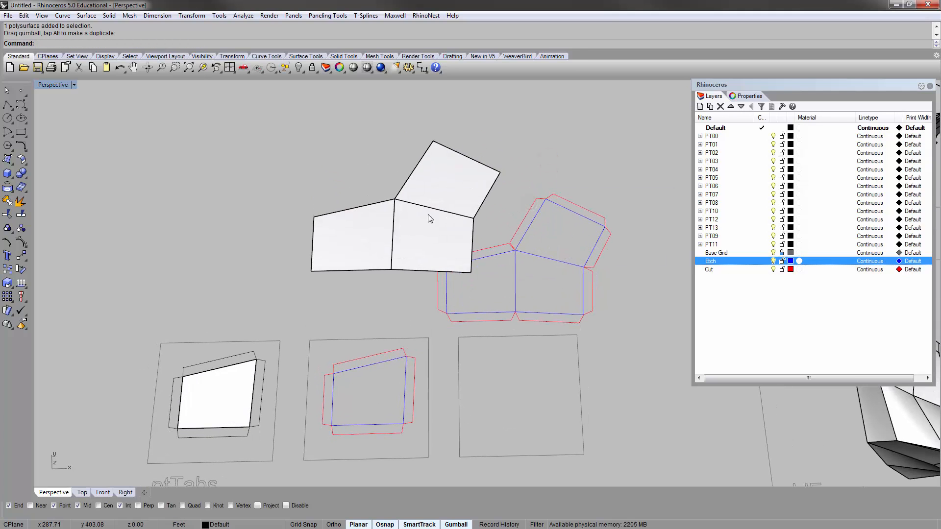
pyautogui.moveTo(430, 216); pyautogui.dragTo(407, 178, button='right')
pyautogui.hotkey('ctrl', 'z')
# Move the three-face polysurface well clear of its etch and cut outlines, into the empty area beyond them.
pyautogui.moveTo(509, 226); pyautogui.dragTo(560, 238, button='right')
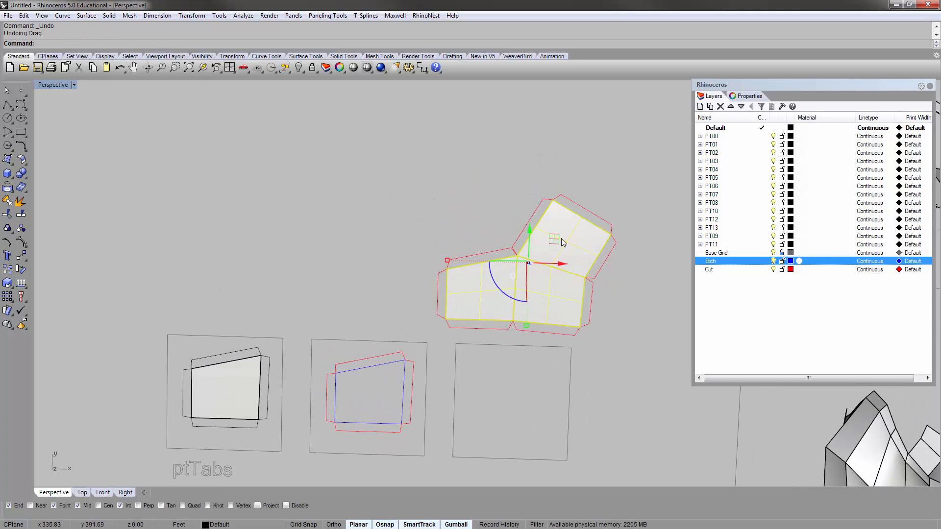
pyautogui.moveTo(549, 233); pyautogui.dragTo(463, 126)
pyautogui.click(542, 126)
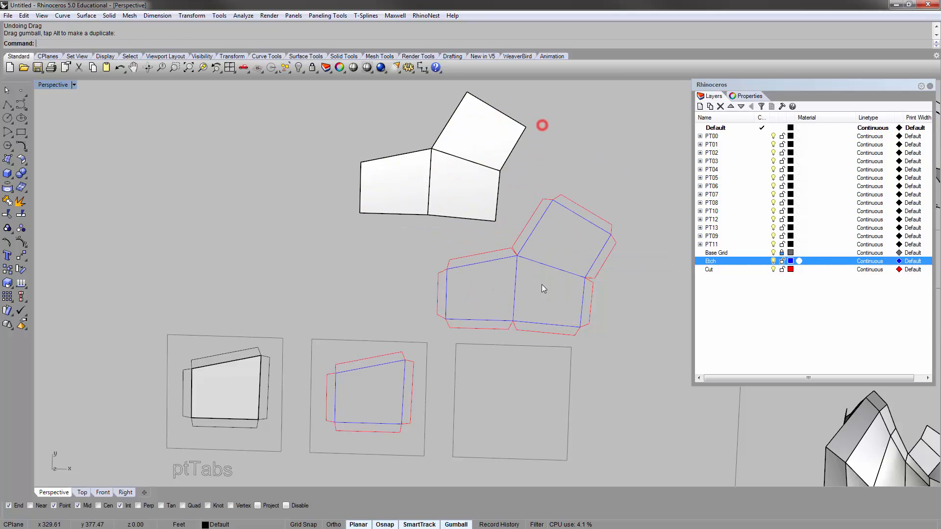
# Examine the etch curves of the three joined faces, checking the edges where neighbouring borders meet.
pyautogui.moveTo(542, 284); pyautogui.dragTo(545, 261, button='right')
pyautogui.scroll(4, 539, 274)
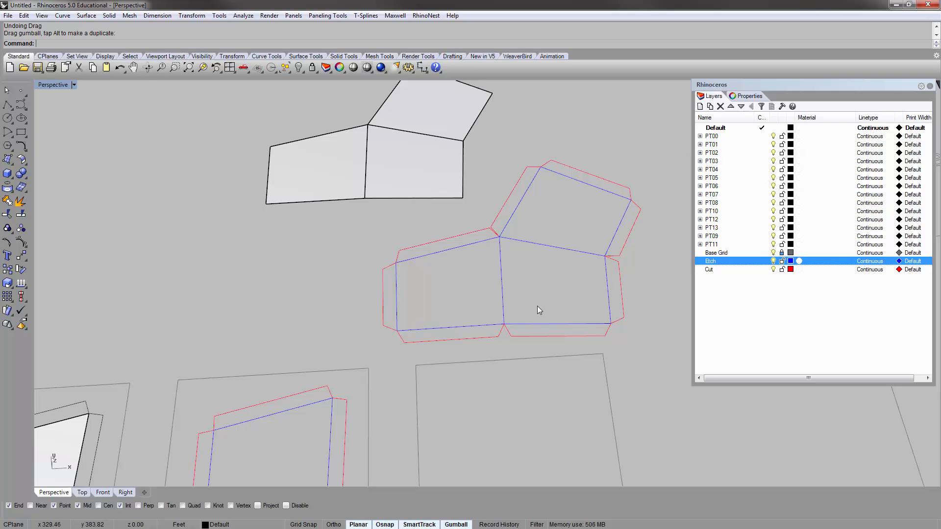
pyautogui.click(516, 267)
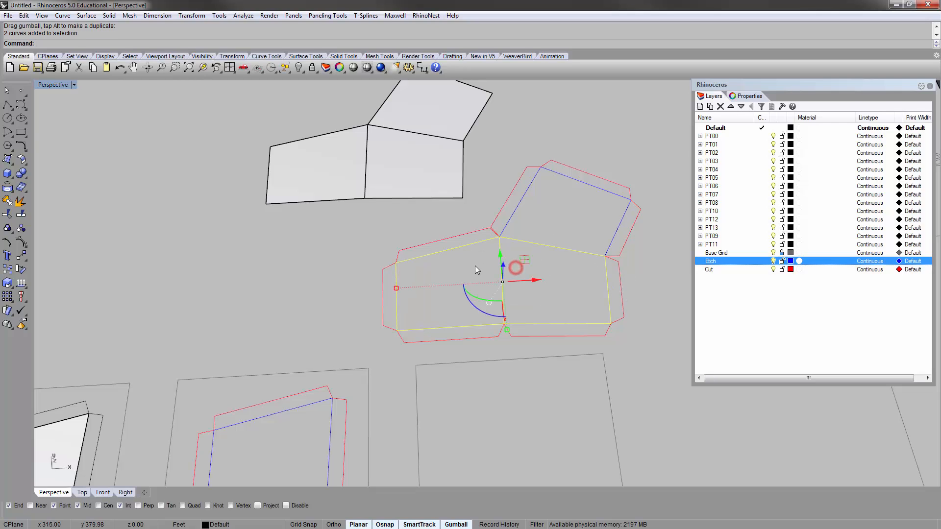
pyautogui.click(571, 218)
pyautogui.click(529, 195)
pyautogui.click(514, 267)
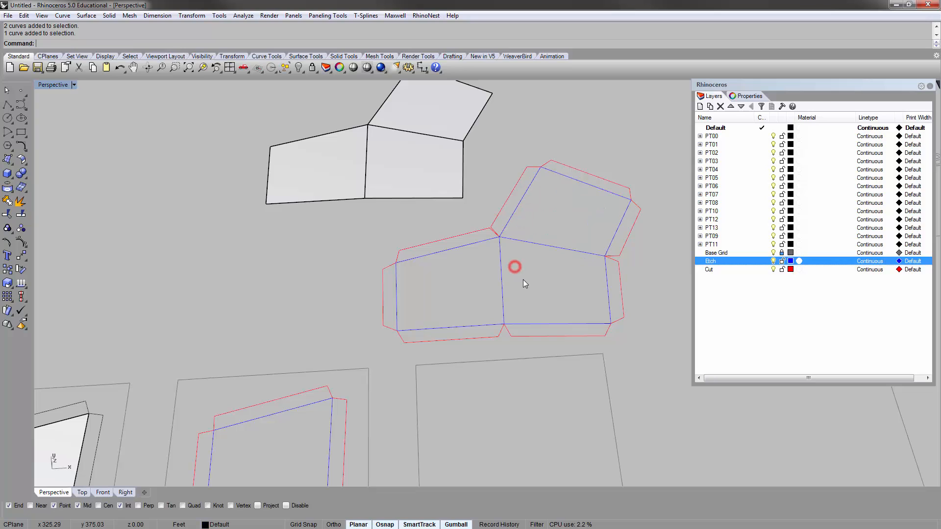
pyautogui.moveTo(494, 260)
pyautogui.mouseDown(button='right')
pyautogui.moveTo(491, 279)
pyautogui.moveTo(499, 268)
pyautogui.mouseUp(button='right')
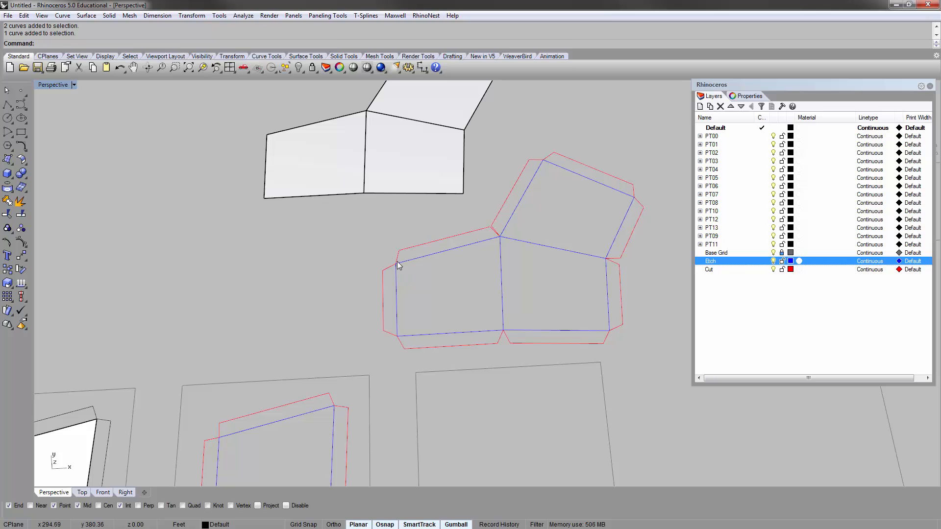
# Zoom to one of the fin surfaces in the ptFinEdges example and examine how the notched fins meet at the corners.
pyautogui.scroll(-5, 435, 243)
pyautogui.scroll(4, 392, 318)
pyautogui.scroll(-4, 412, 205)
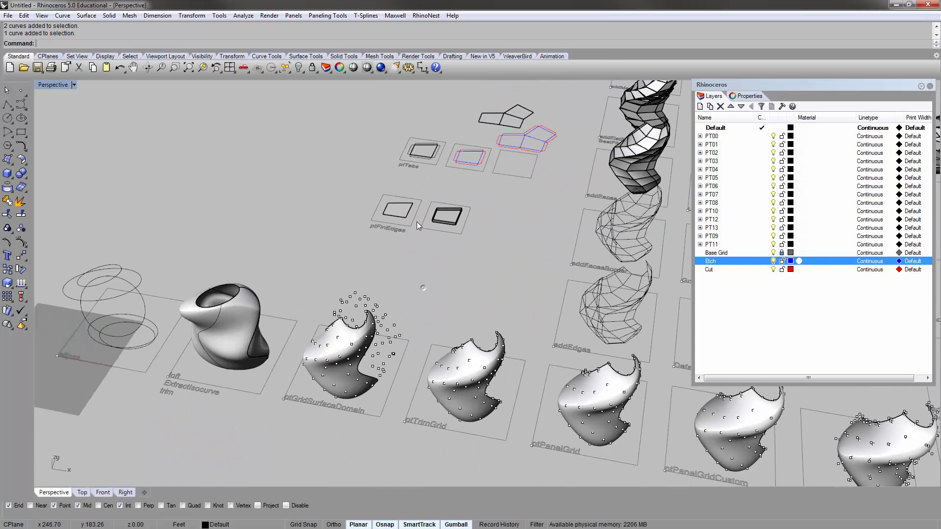
pyautogui.scroll(8, 421, 208)
pyautogui.click(465, 234)
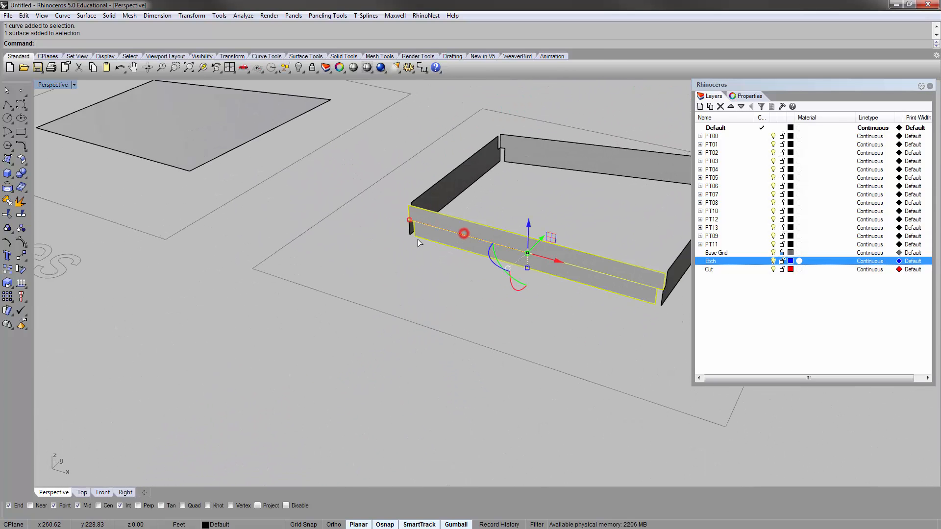
pyautogui.write('zs')
pyautogui.press('Return')
pyautogui.moveTo(437, 229); pyautogui.dragTo(460, 213, button='right')
pyautogui.scroll(-5, 460, 213)
pyautogui.click(444, 319)
pyautogui.moveTo(443, 319); pyautogui.dragTo(483, 306, button='right')
# Review the overall layout of all the PanelingTools example plots.
pyautogui.scroll(-10, 478, 307)
pyautogui.scroll(-4, 477, 309)
pyautogui.moveTo(471, 172); pyautogui.dragTo(402, 392, button='right')
pyautogui.scroll(-4, 494, 282)
pyautogui.scroll(-8, 492, 282)
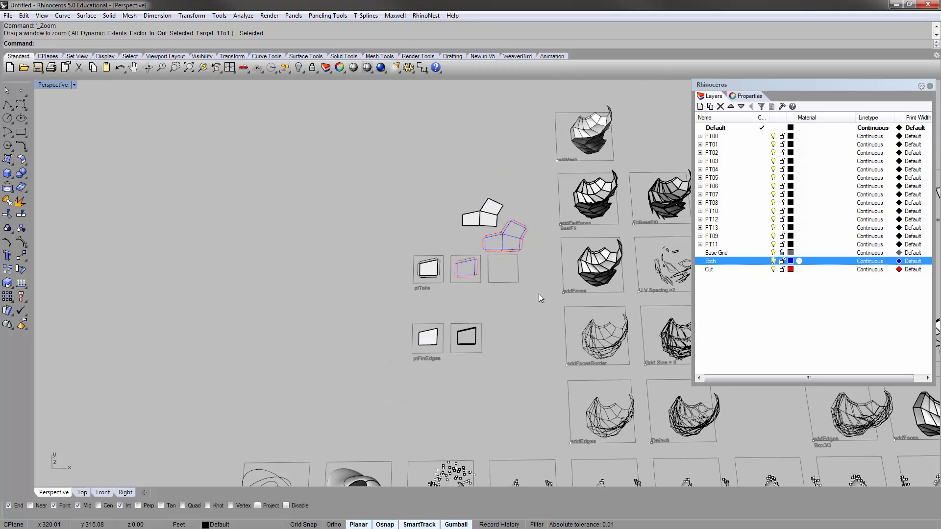
pyautogui.scroll(5, 474, 247)
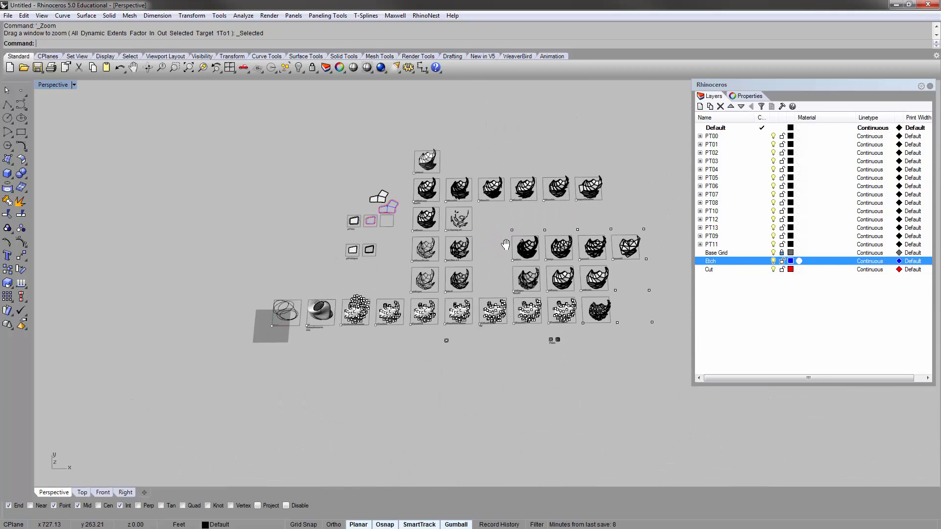
pyautogui.keyDown('shift'); pyautogui.moveTo(473, 245); pyautogui.dragTo(465, 241, button='right'); pyautogui.keyUp('shift')
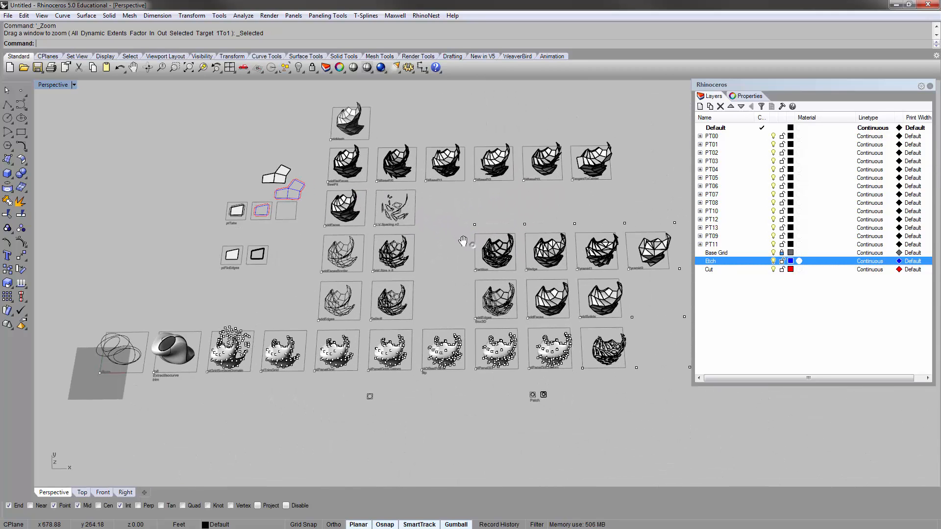